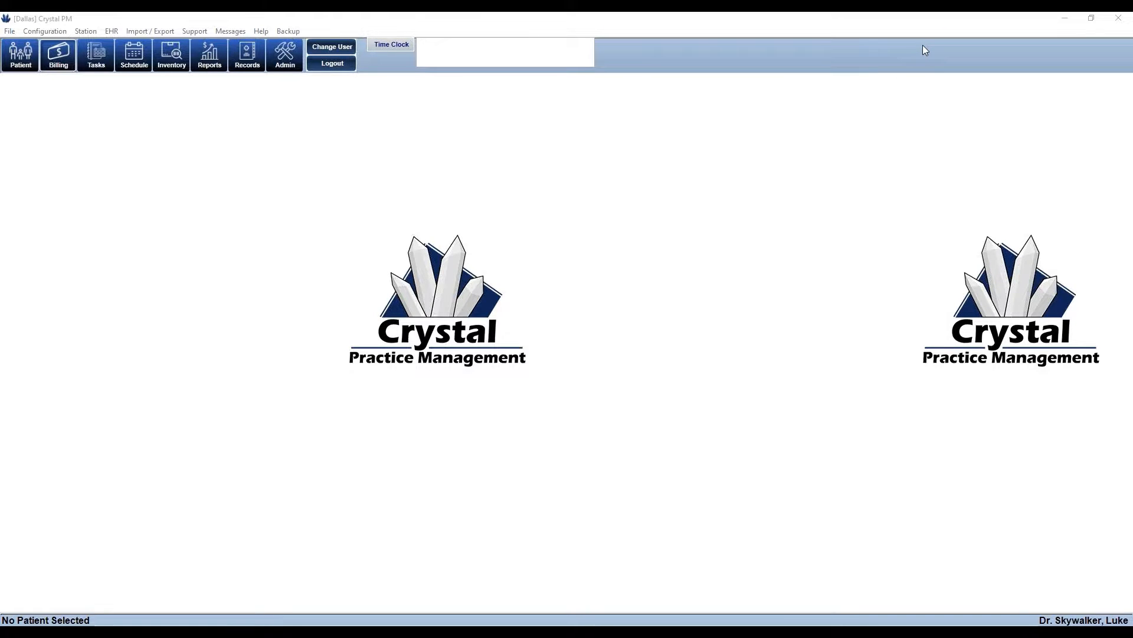
# Open the billing record of the most recently seen patient from the Most Recent Patients list
pyautogui.click(59, 65)
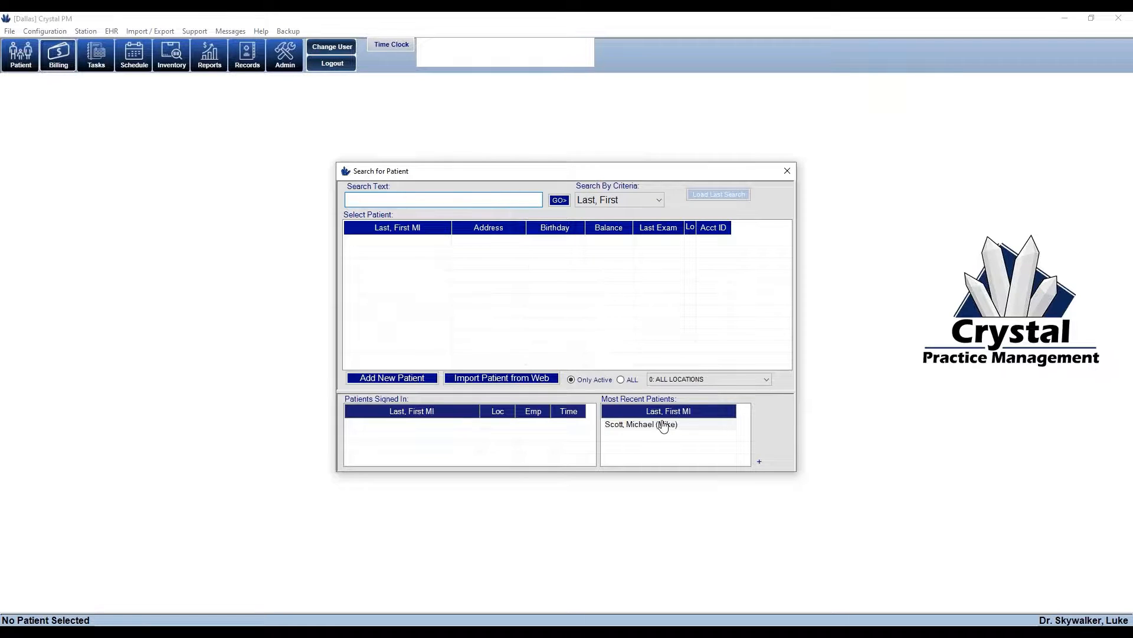
pyautogui.click(664, 425)
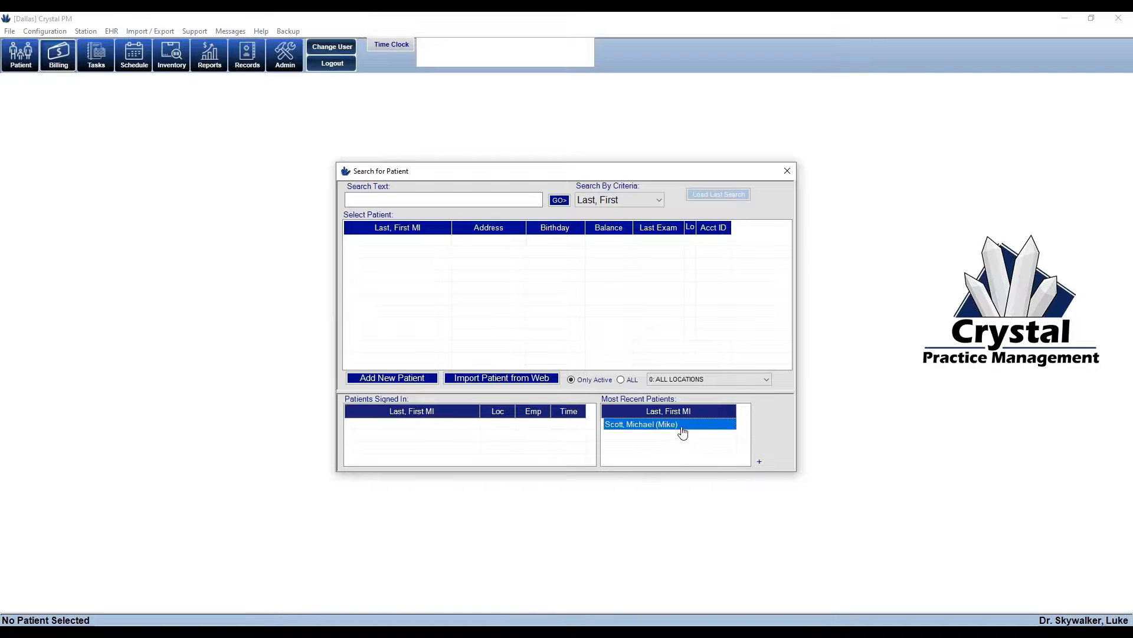
pyautogui.doubleClick(683, 432)
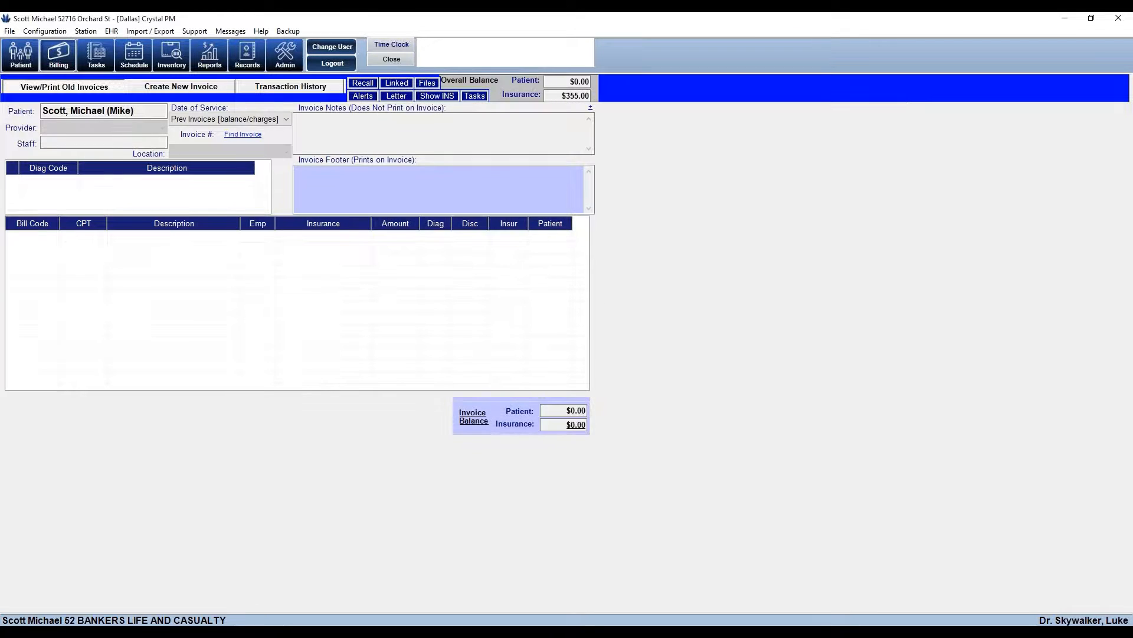
# View the 07/12/2021 invoice, then switch to the 07/05/2021 invoice via Date of Service
pyautogui.click(287, 120)
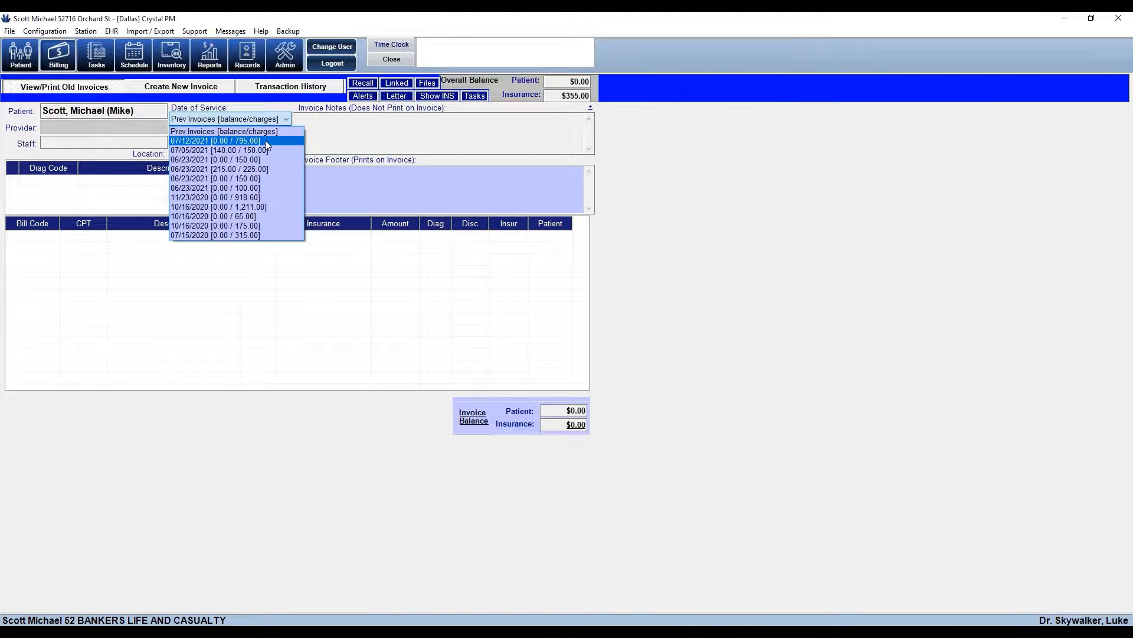
pyautogui.click(269, 141)
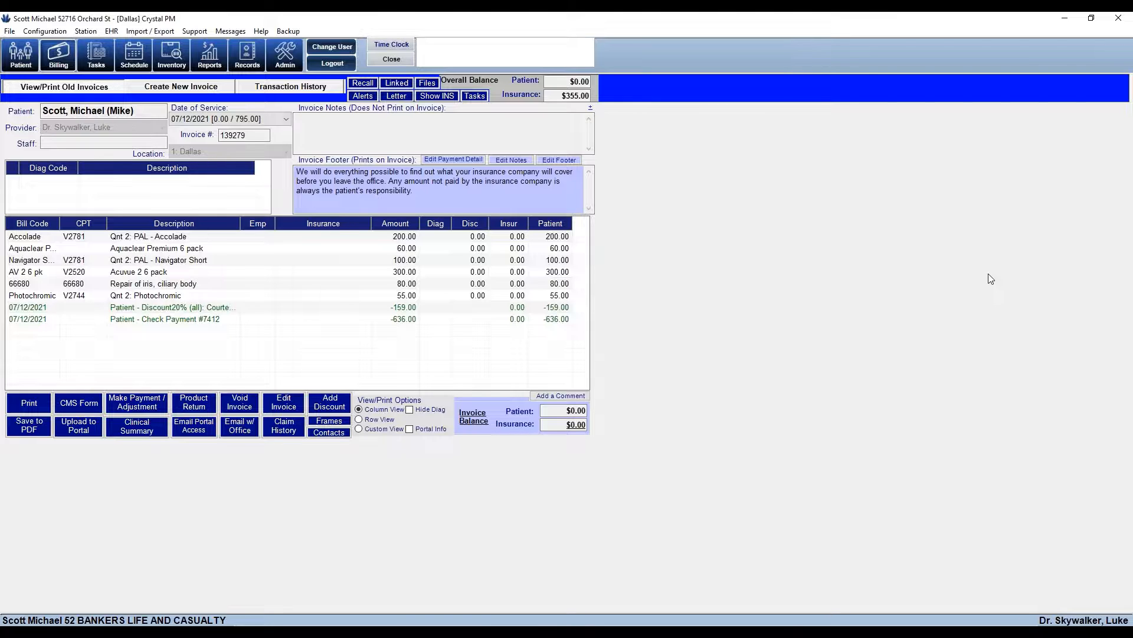
pyautogui.click(286, 121)
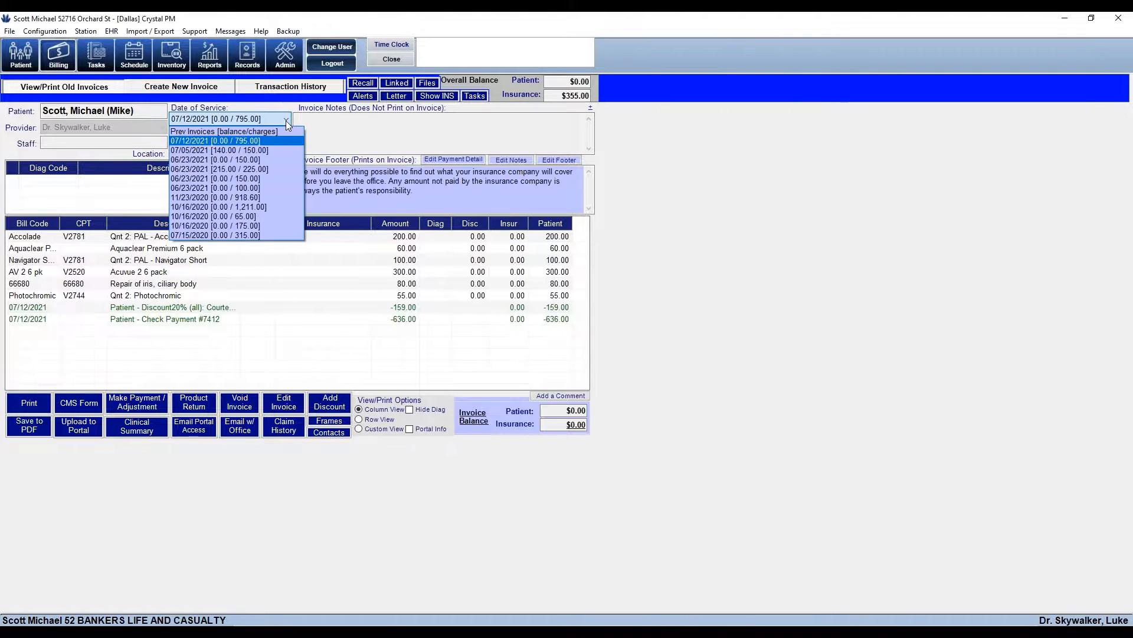
pyautogui.click(282, 150)
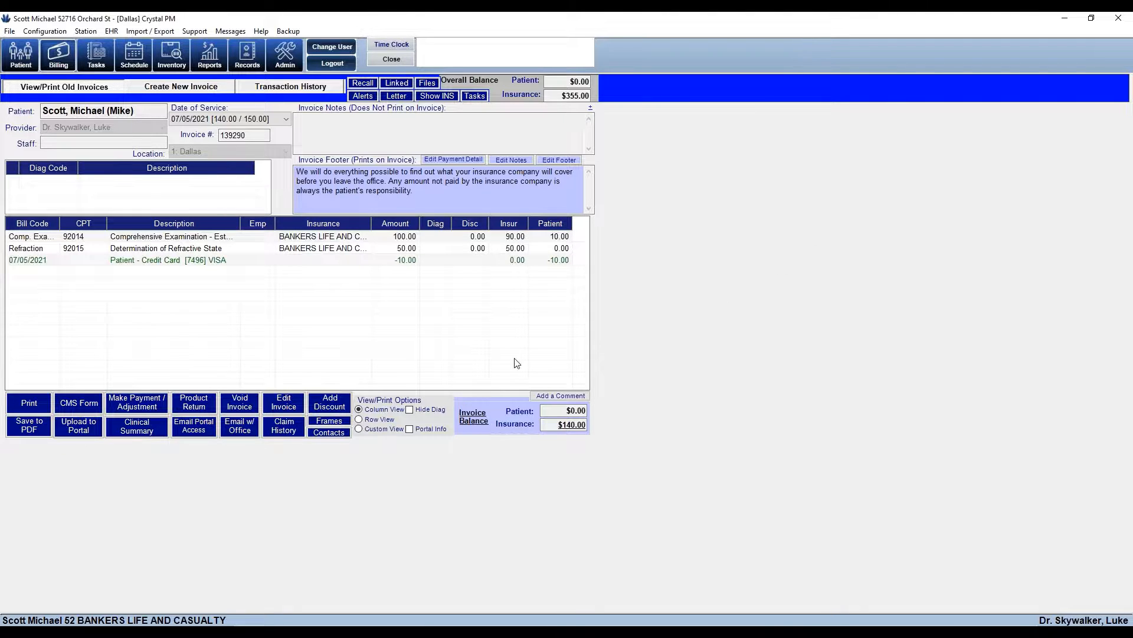
# Add an AV 2 6 pk (Acuvue 2 6 pack) charge of 30.00 to the invoice and save it
pyautogui.click(284, 408)
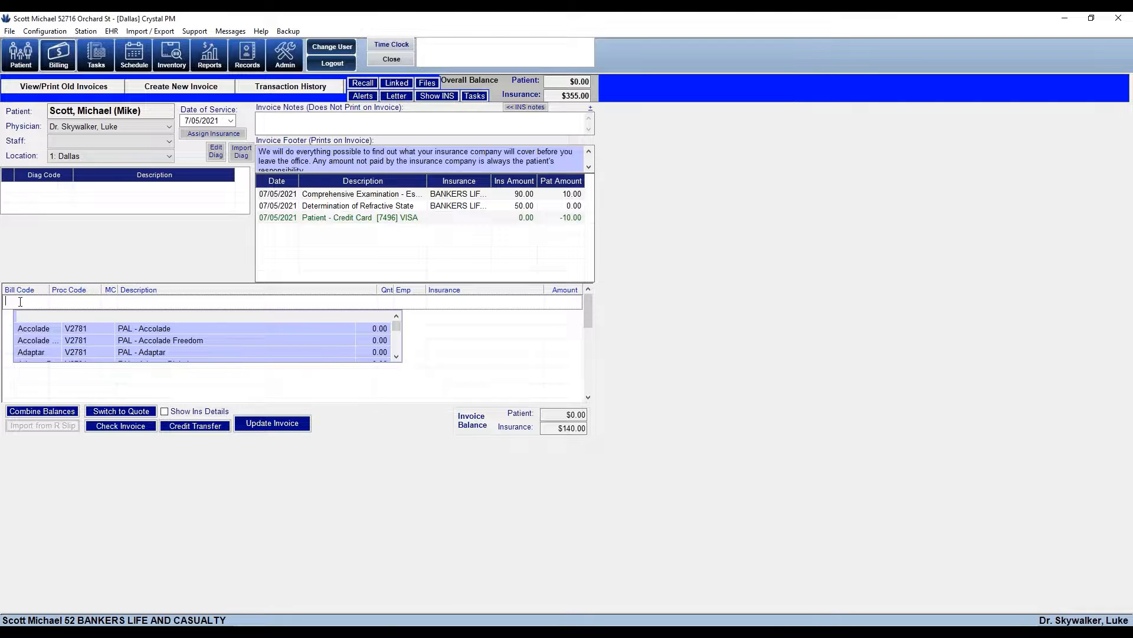
pyautogui.click(68, 306)
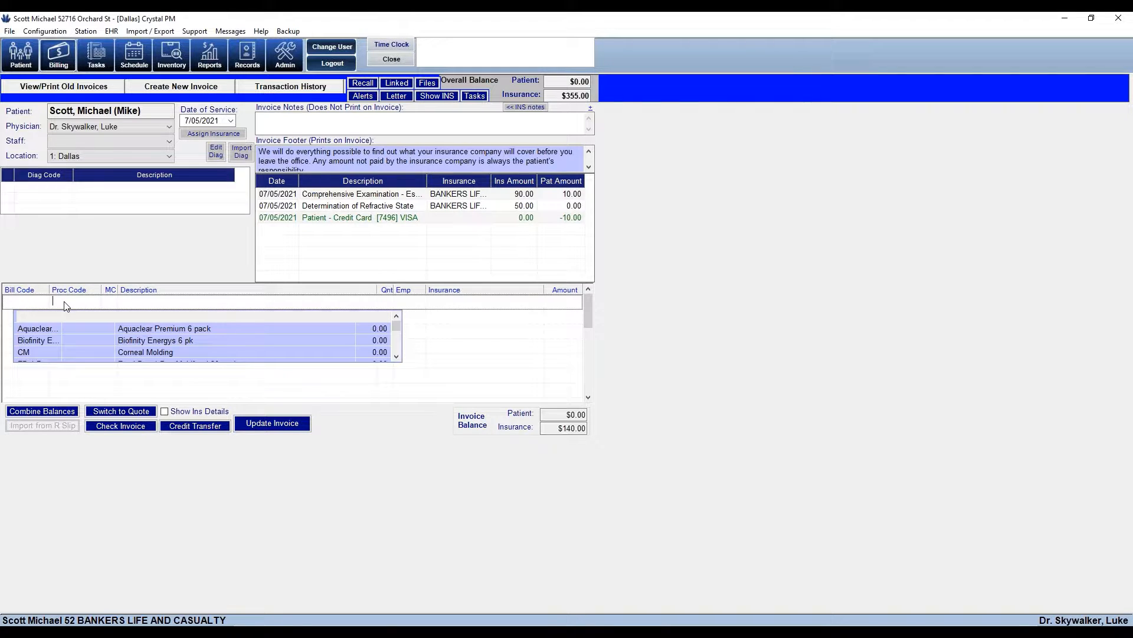
pyautogui.click(151, 301)
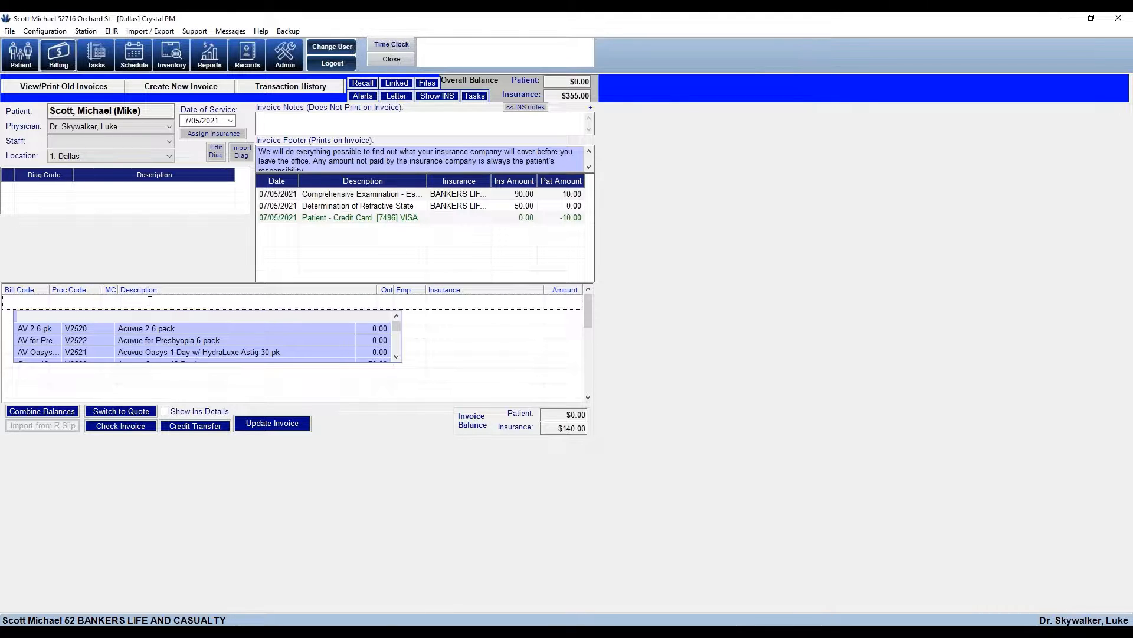
pyautogui.click(153, 332)
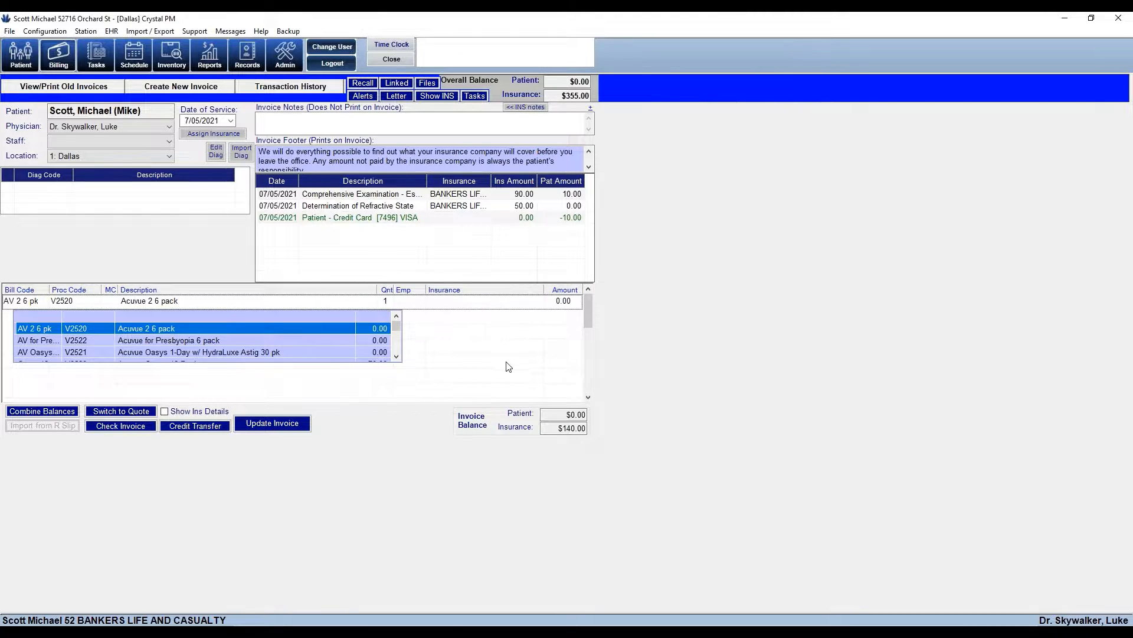
pyautogui.click(575, 302)
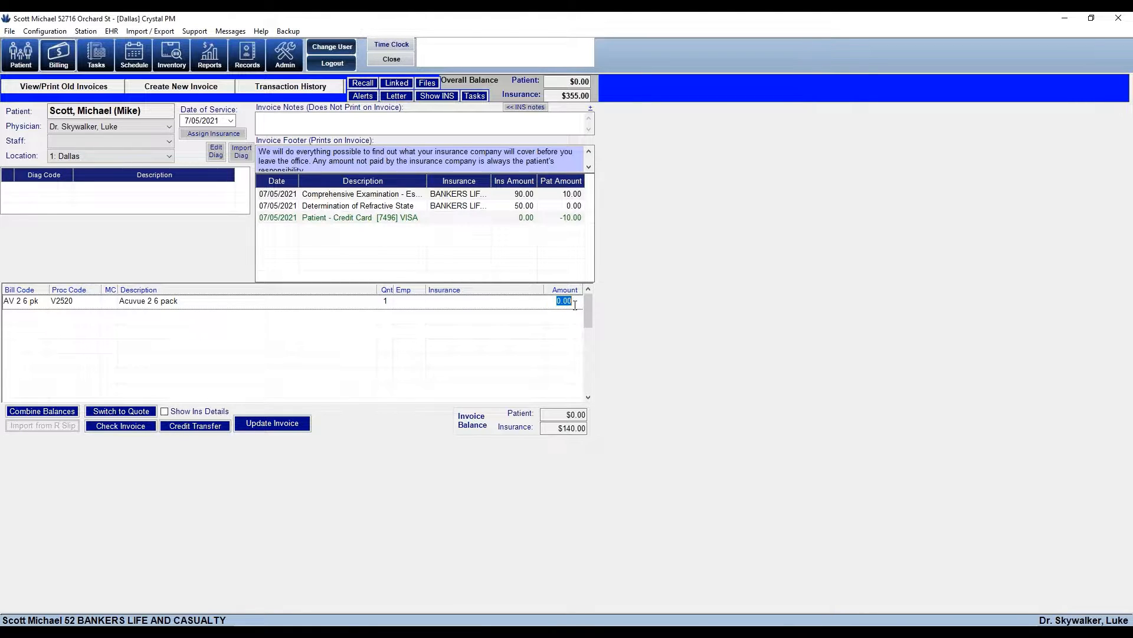
pyautogui.write('30.00')
pyautogui.click(280, 424)
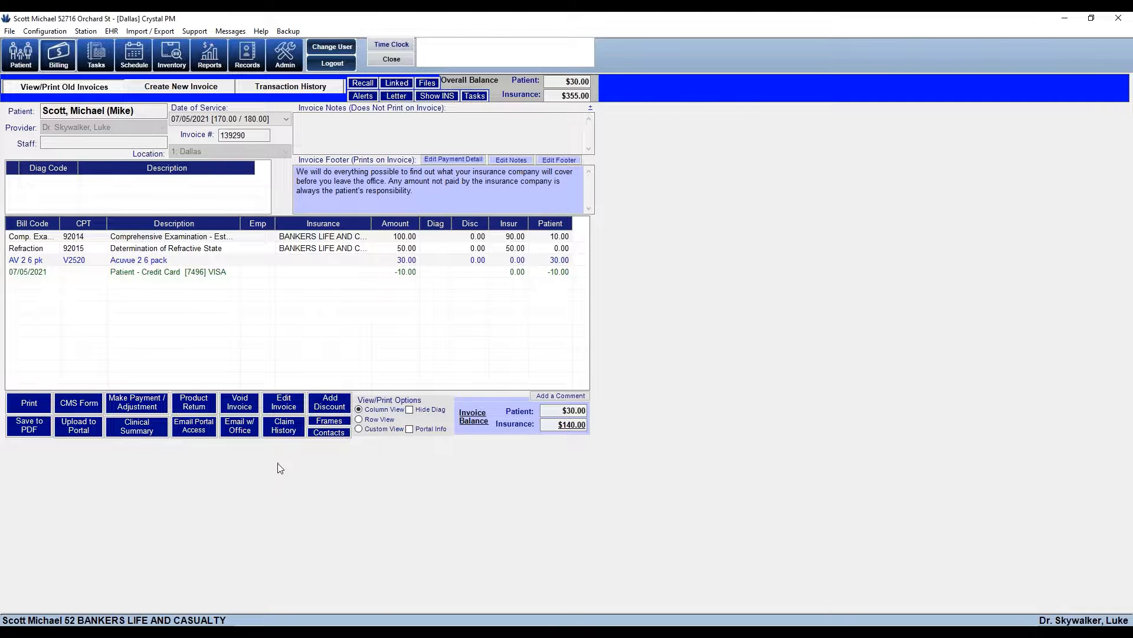
# Give the Comprehensive Examination charge a 20.00 copay, keeping BANKERS LIFE AND CASUALTY as carrier
pyautogui.click(279, 404)
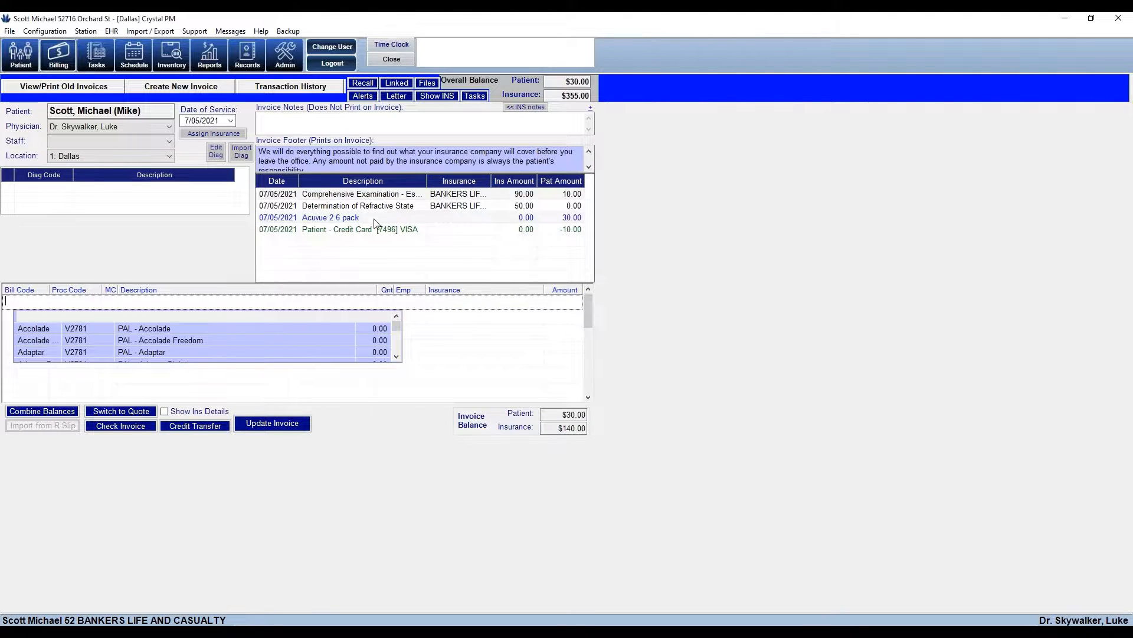
pyautogui.click(403, 204)
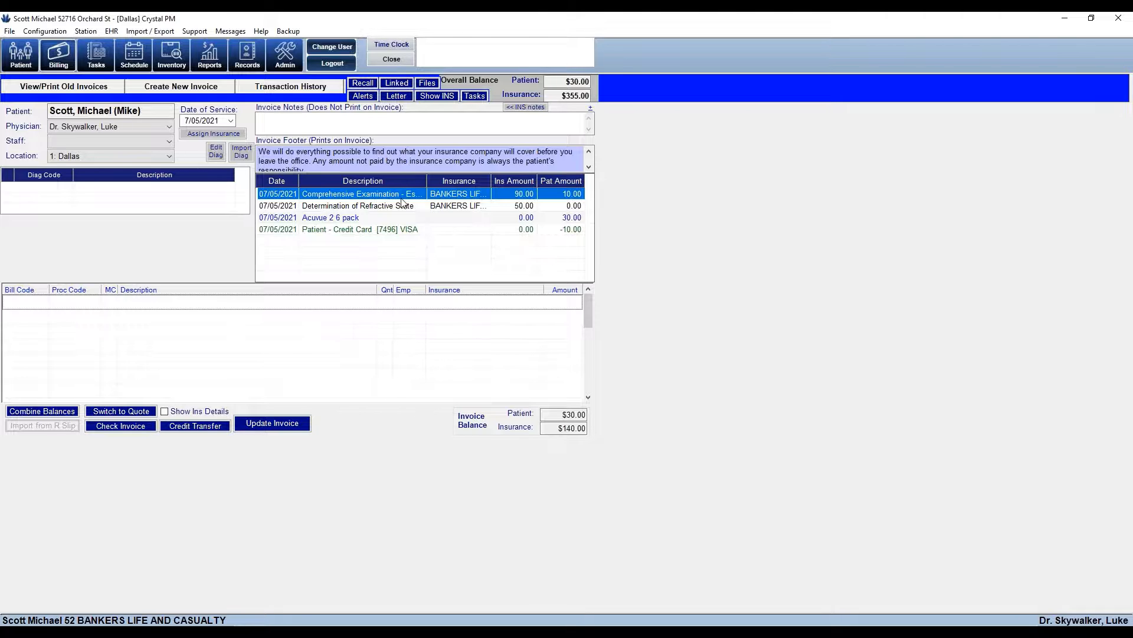
pyautogui.doubleClick(403, 204)
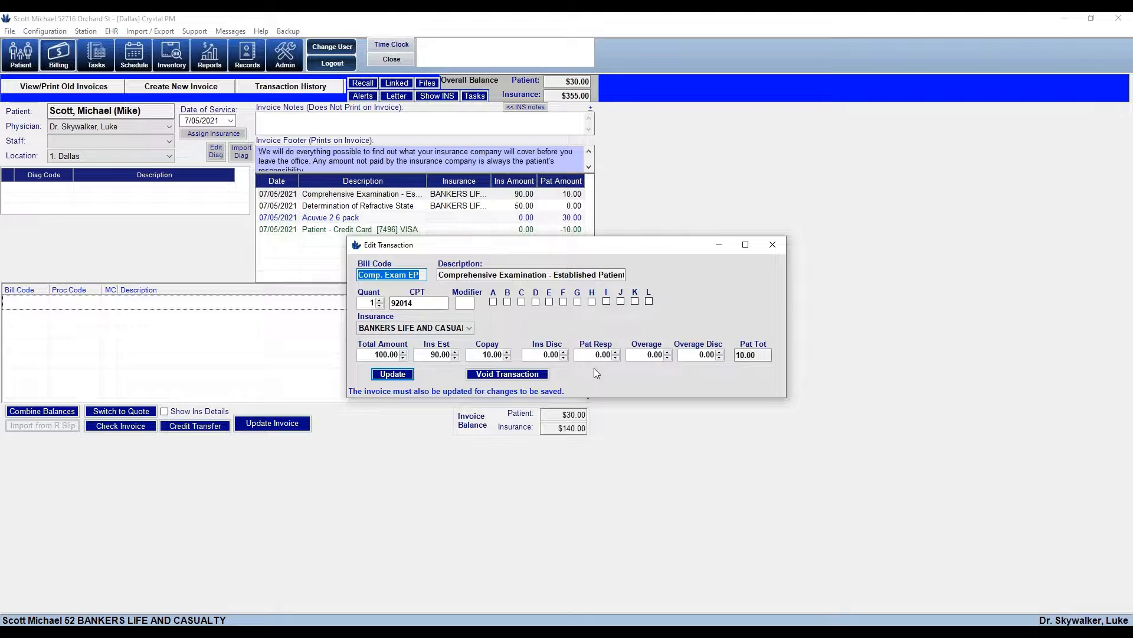
pyautogui.press('Tab')
pyautogui.press('Tab')
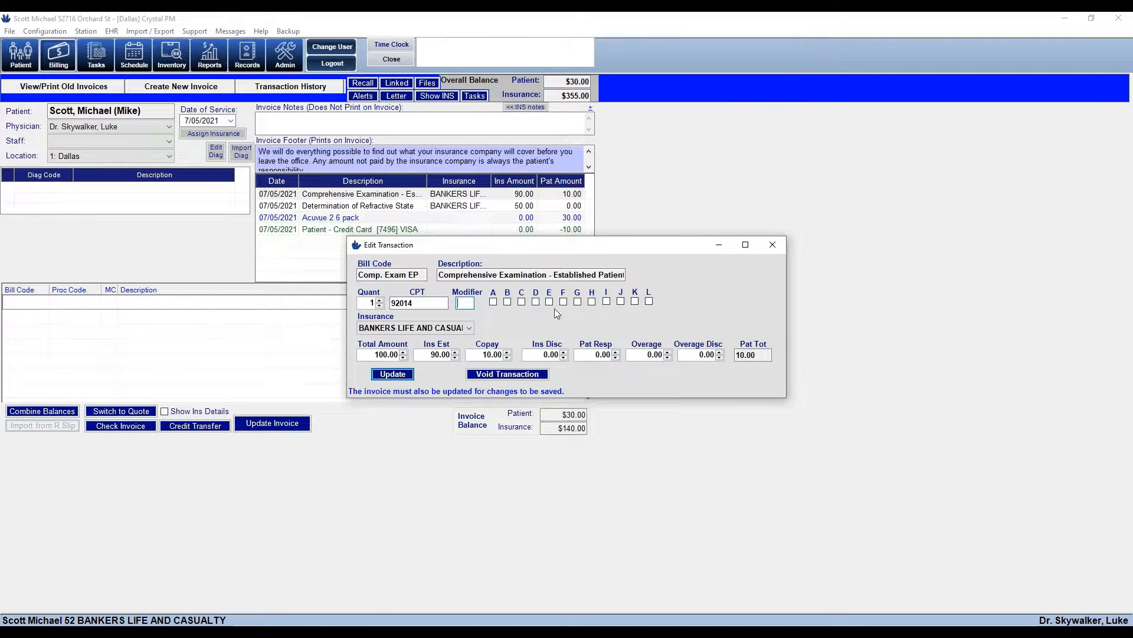
pyautogui.press('Tab')
pyautogui.hotkey('alt', 'Down')
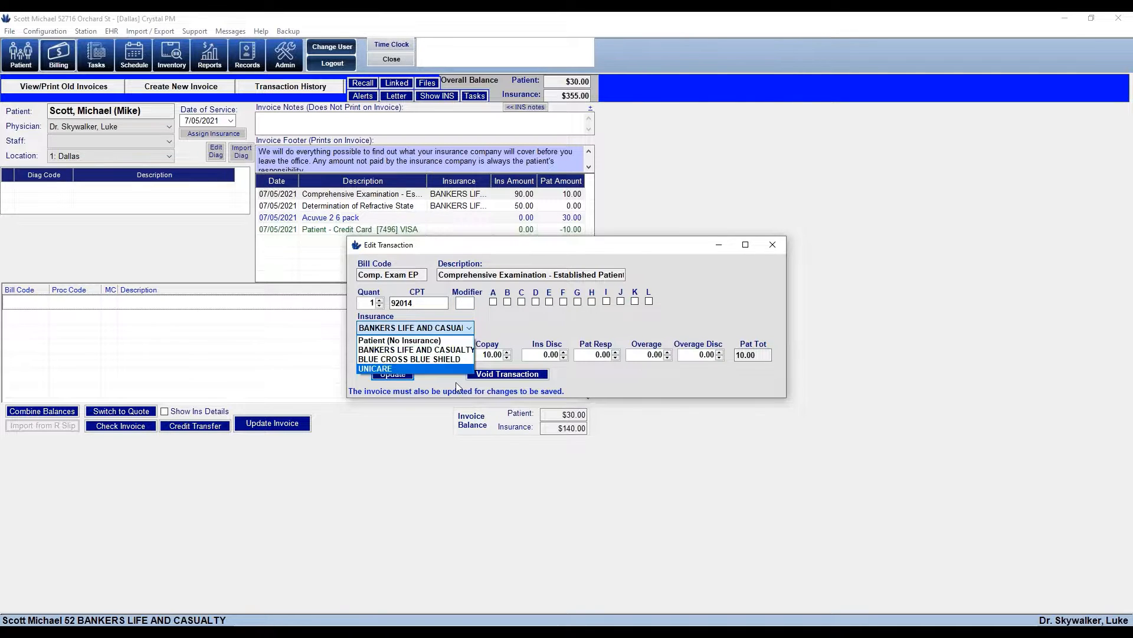
pyautogui.click(434, 350)
pyautogui.click(434, 354)
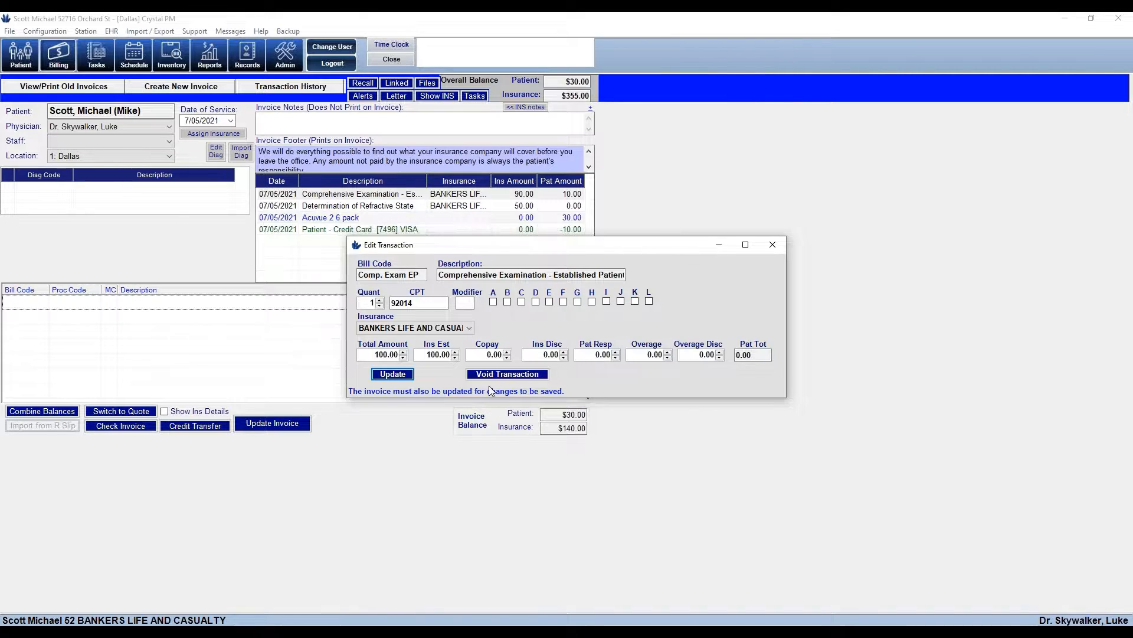
pyautogui.click(483, 352)
pyautogui.write('20.00')
pyautogui.click(392, 375)
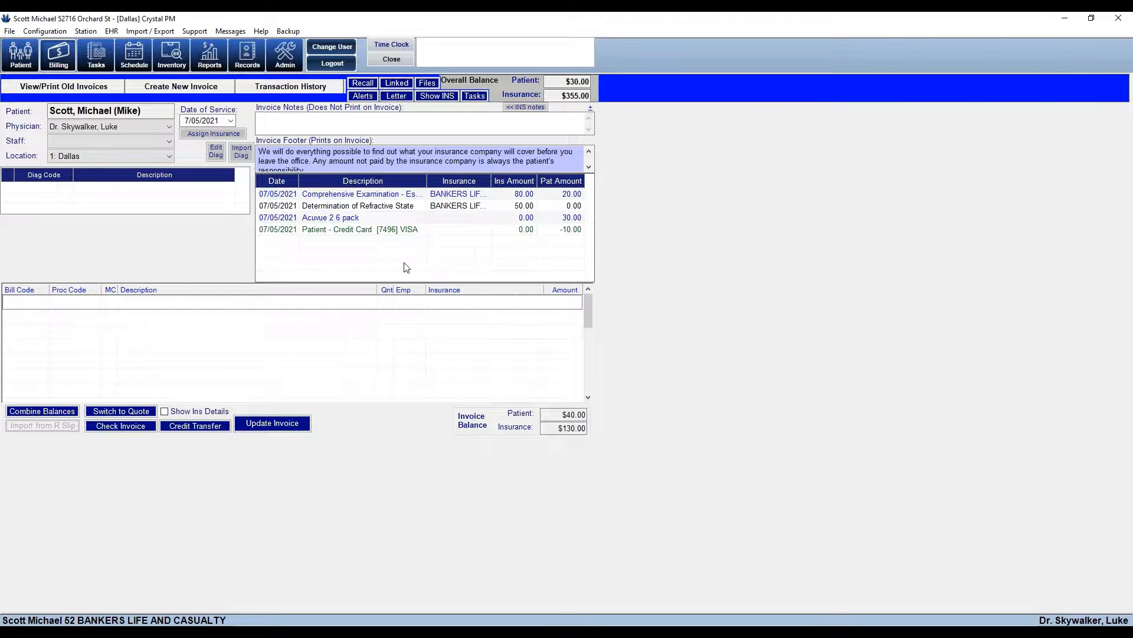
# Void the Determination of Refractive State charge and save the invoice
pyautogui.click(385, 208)
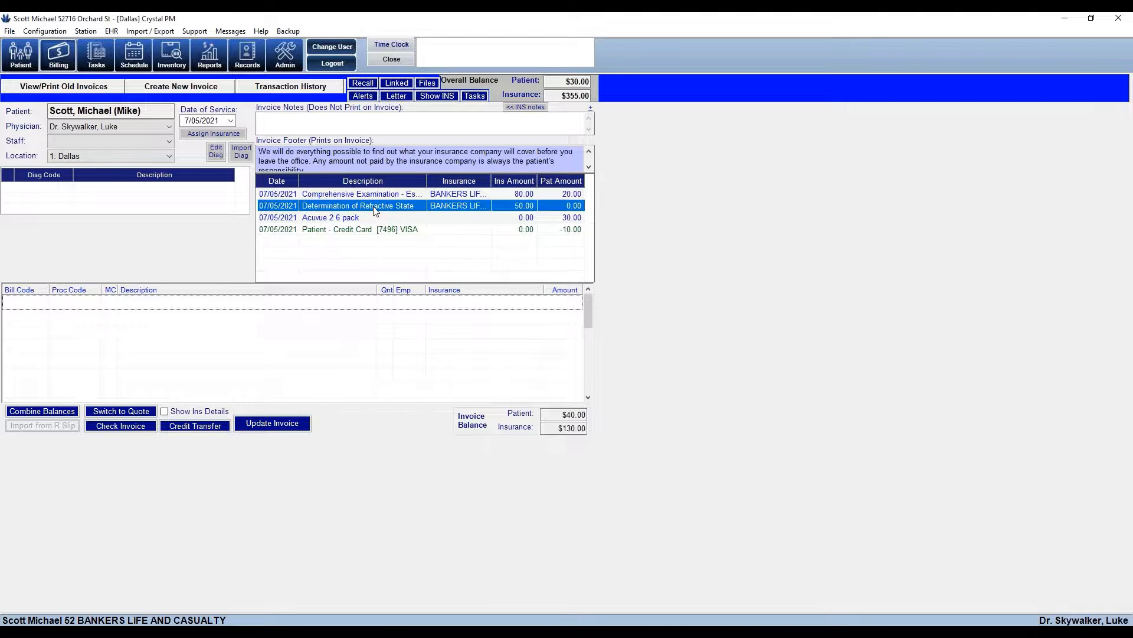
pyautogui.doubleClick(376, 209)
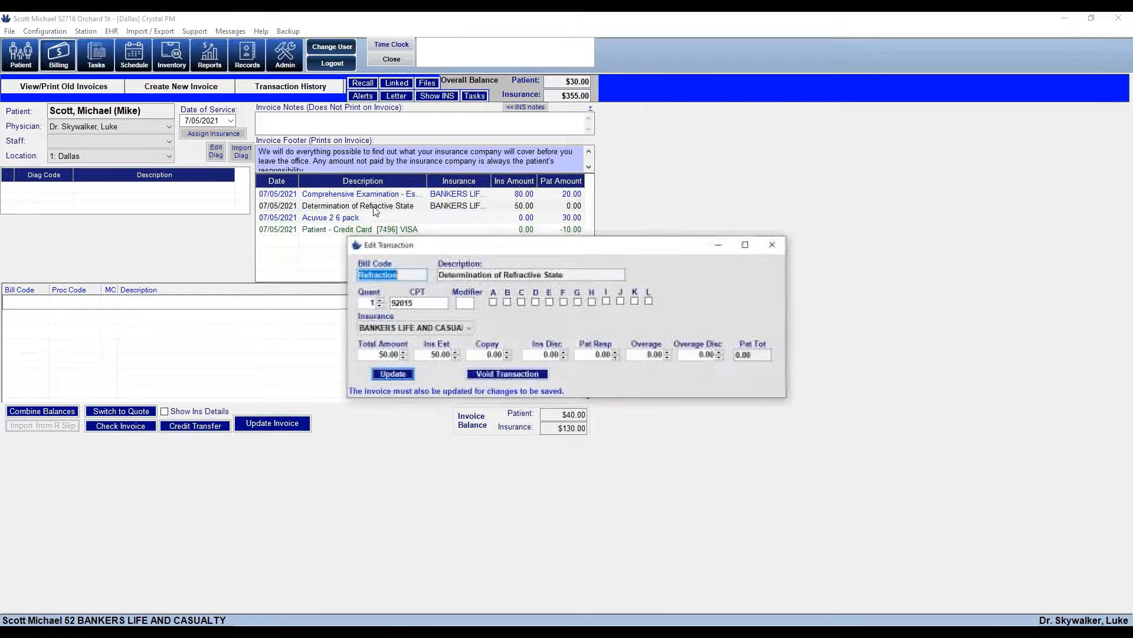
pyautogui.click(492, 374)
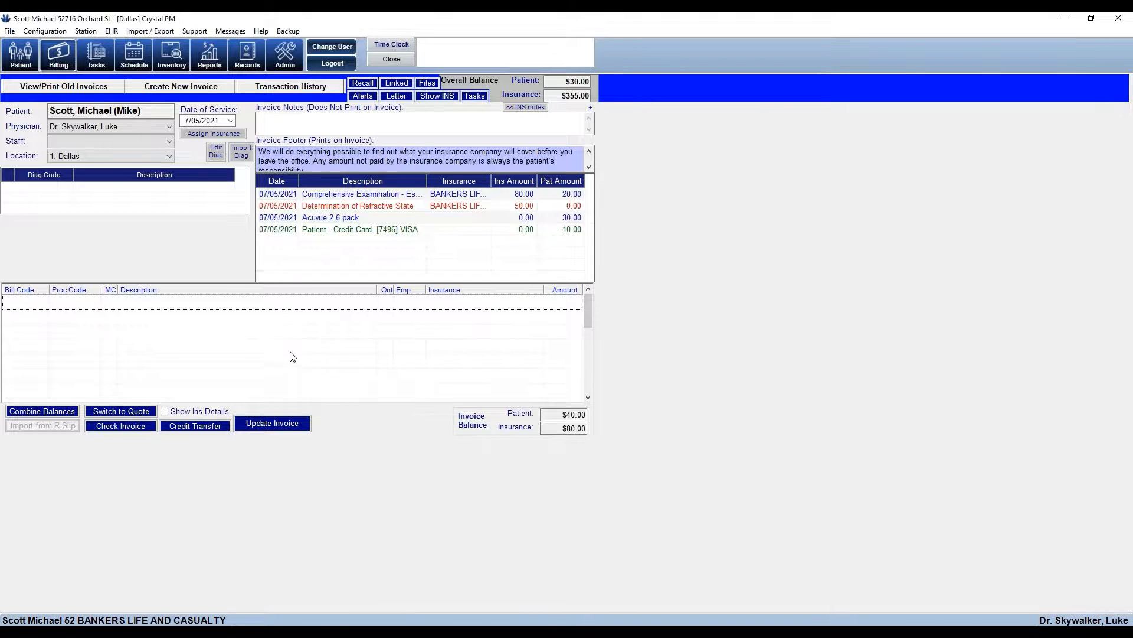
pyautogui.click(272, 423)
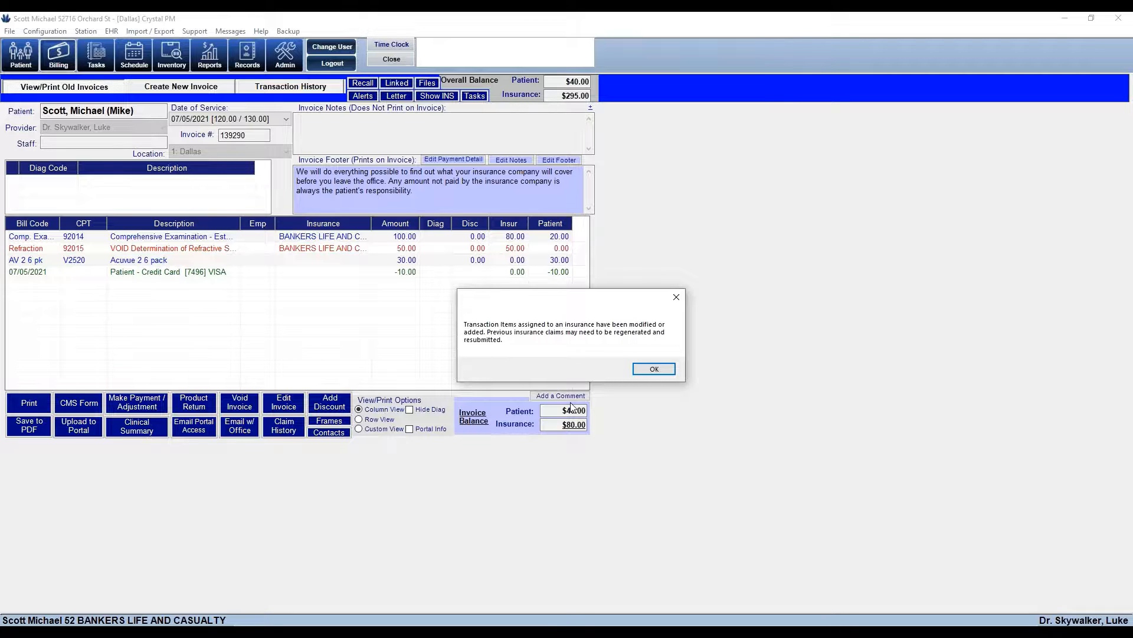
# Dismiss the regeneration warning, close the claim form, and review the exam, Acuvue and refraction lines
pyautogui.click(638, 368)
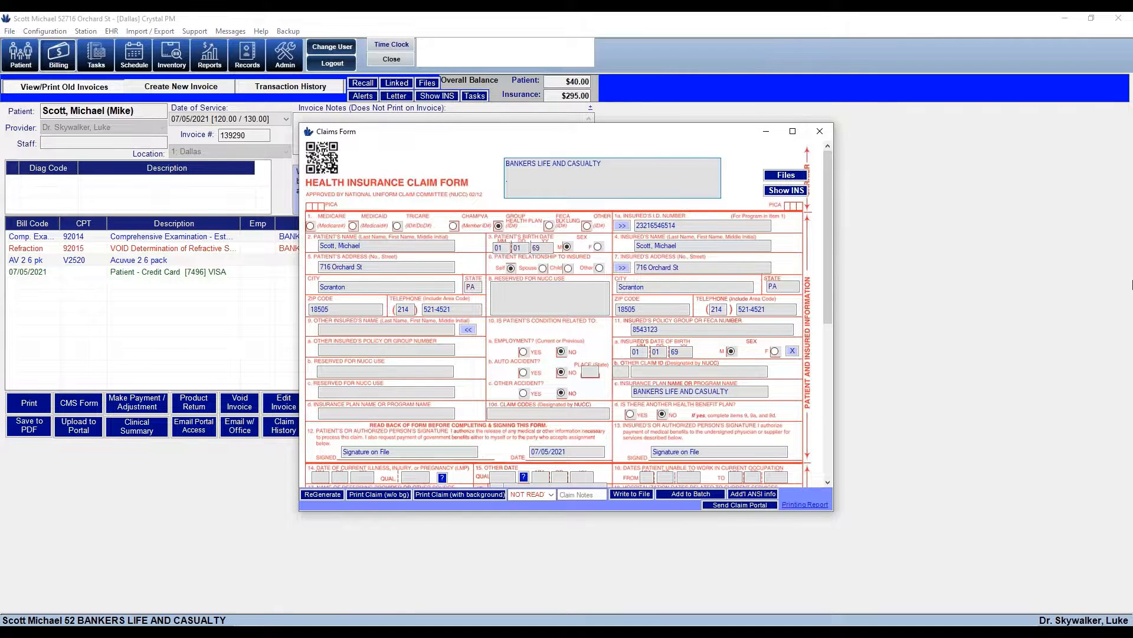
pyautogui.click(820, 132)
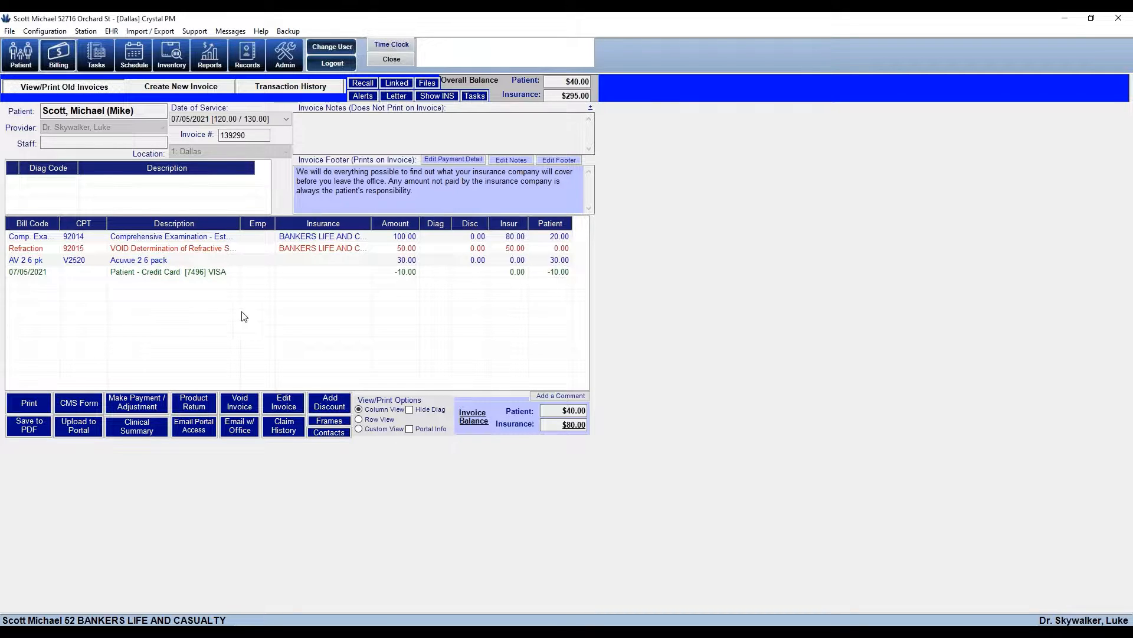
pyautogui.click(558, 237)
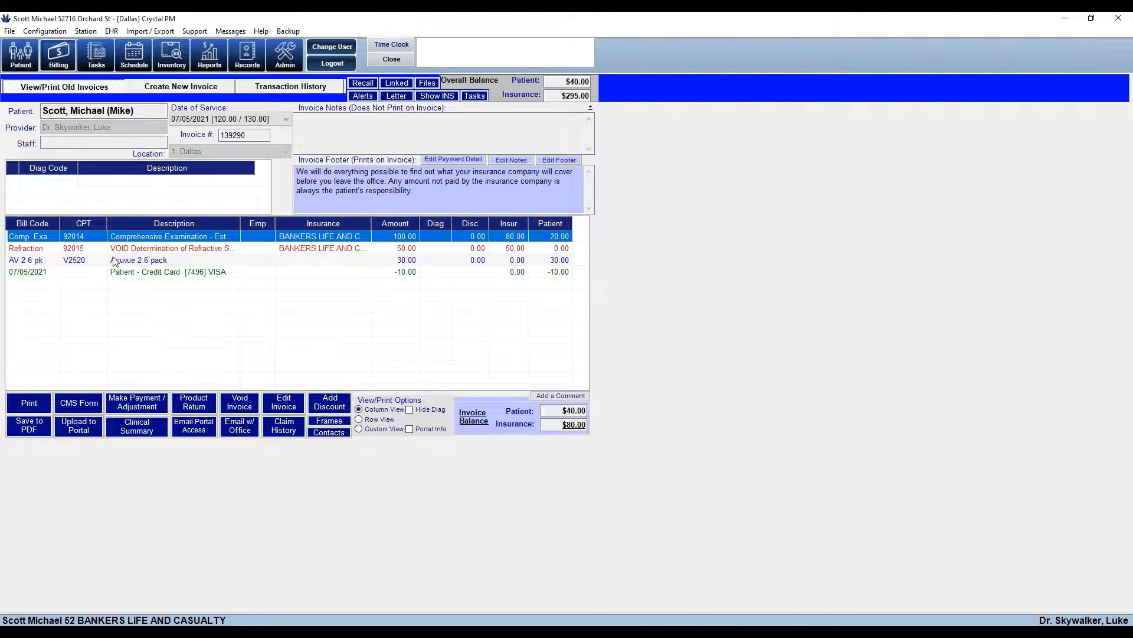
pyautogui.click(223, 263)
pyautogui.click(136, 248)
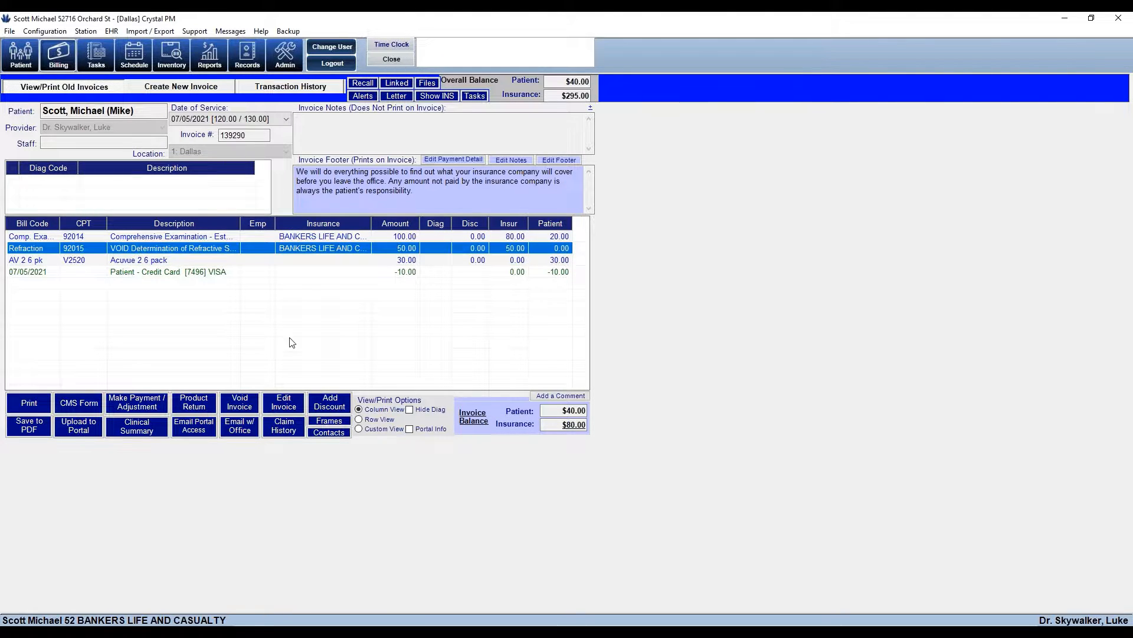
pyautogui.click(317, 350)
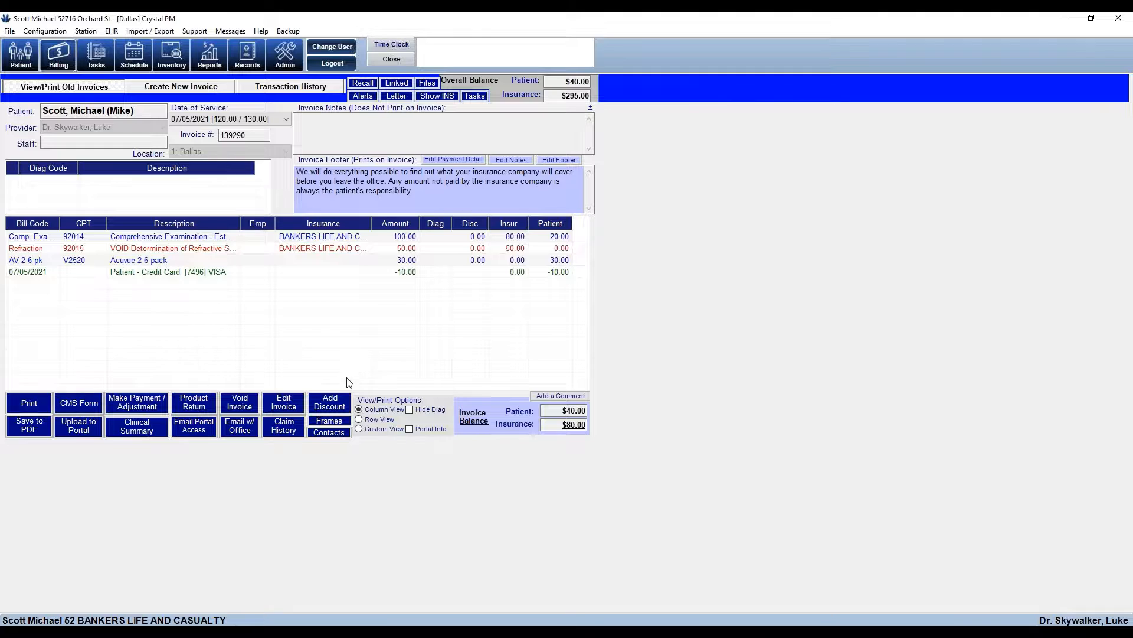
# Change the invoice's date of service to 07/09/2021
pyautogui.click(284, 404)
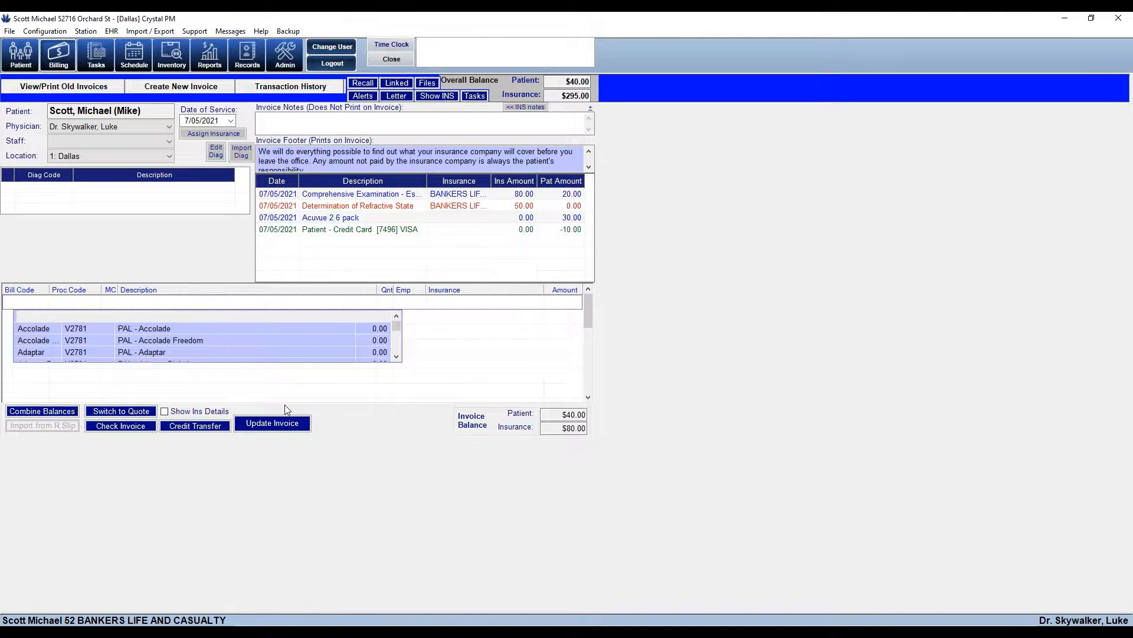
pyautogui.click(230, 121)
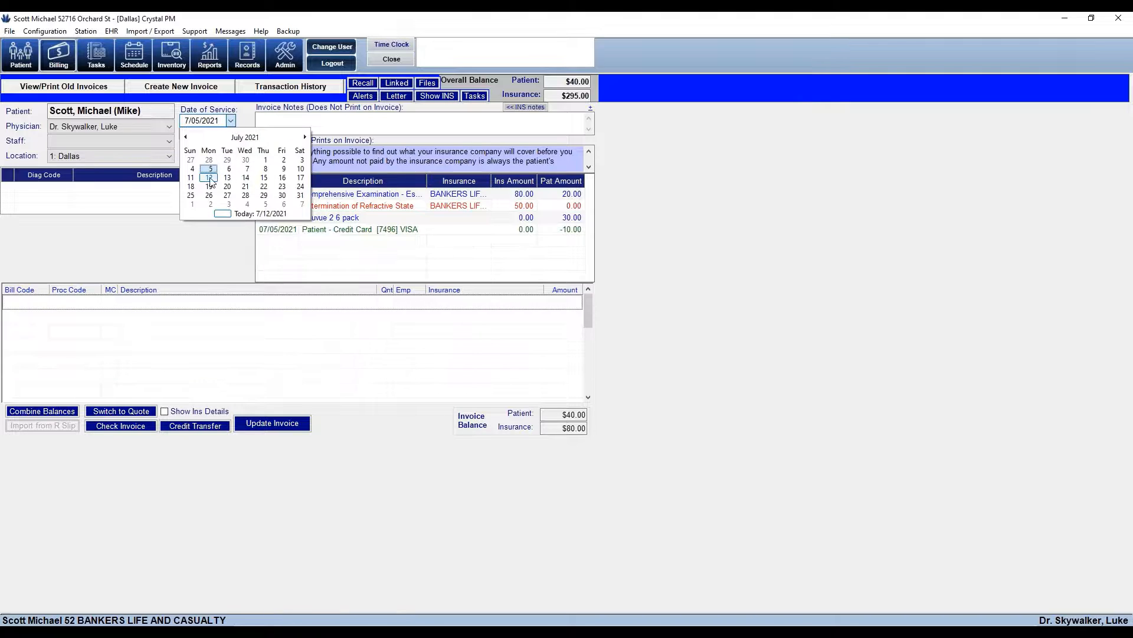
pyautogui.click(284, 169)
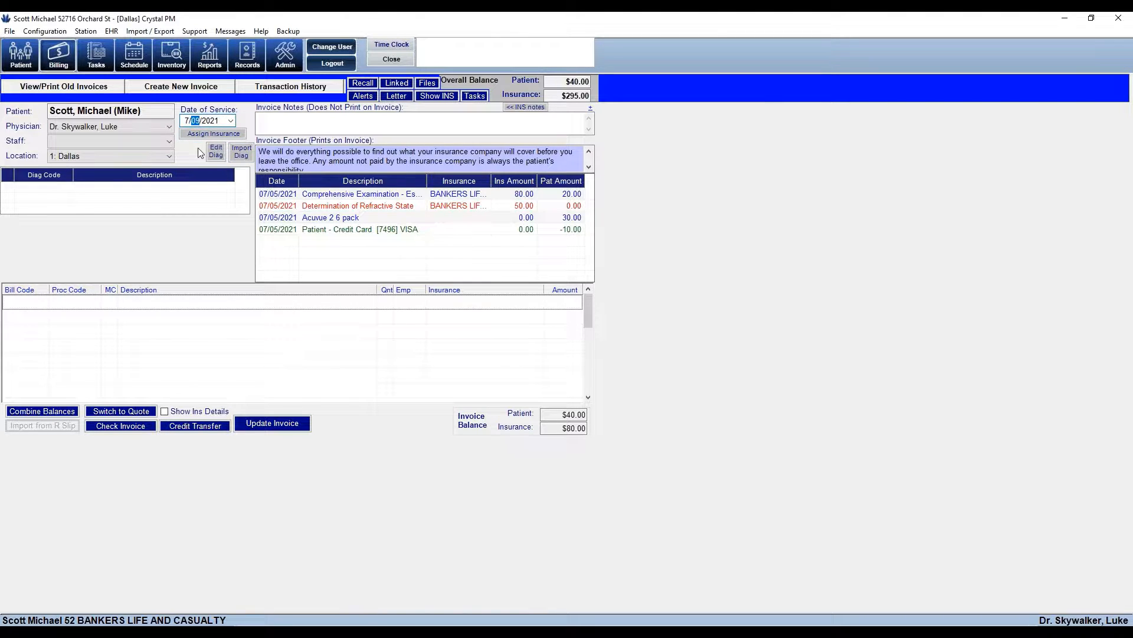
# Redate the credit card payment to 07/09/2021 and save the invoice
pyautogui.click(374, 235)
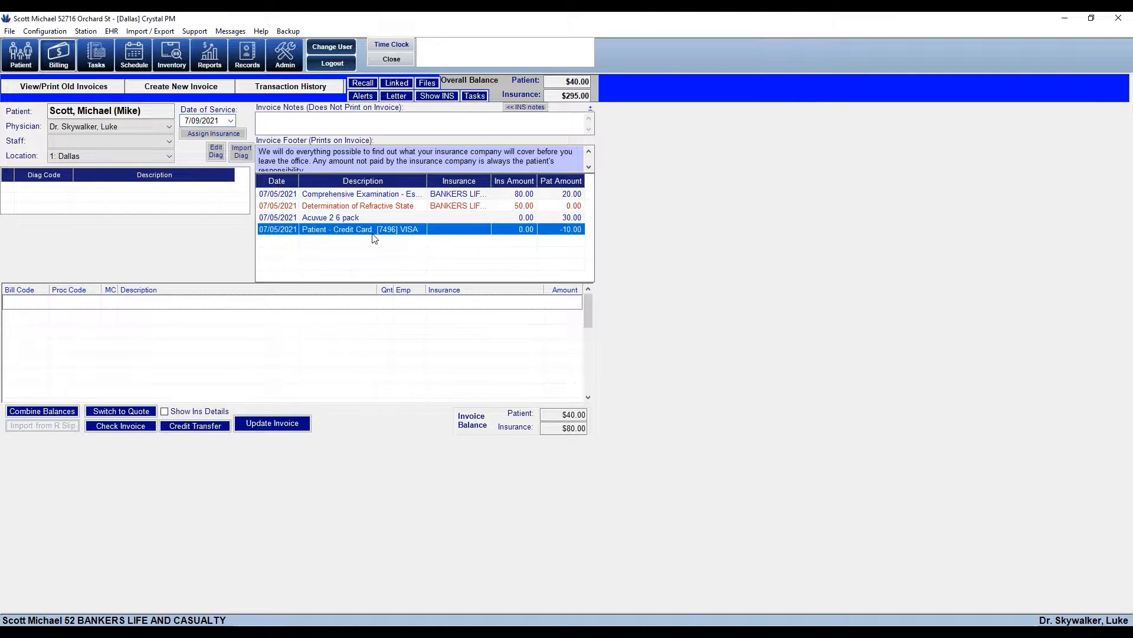
pyautogui.doubleClick(374, 235)
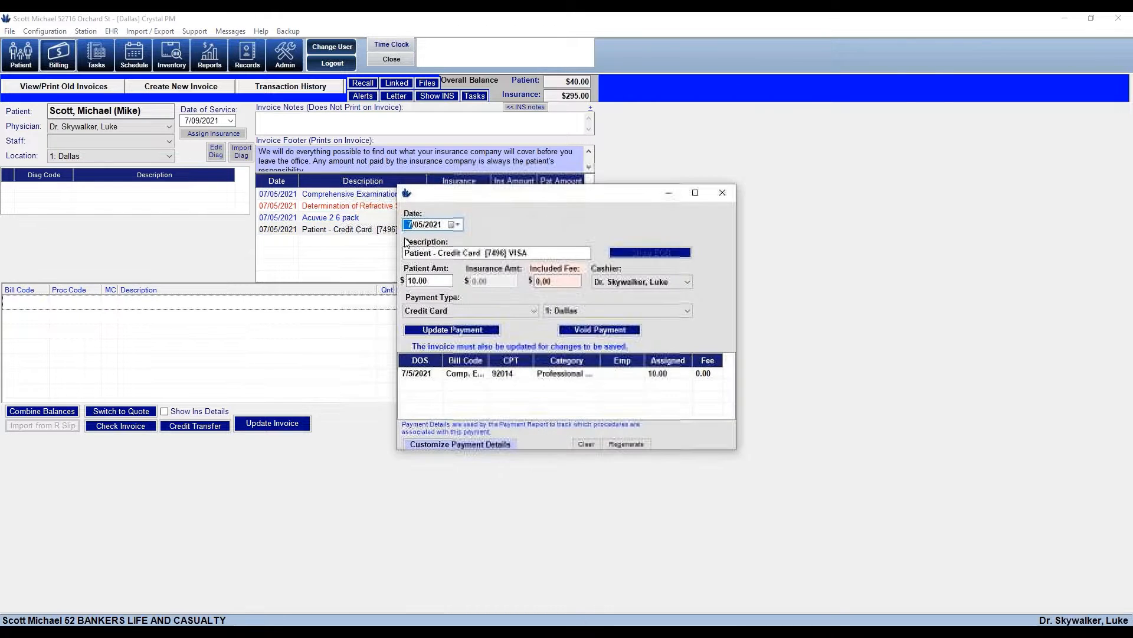
pyautogui.click(459, 225)
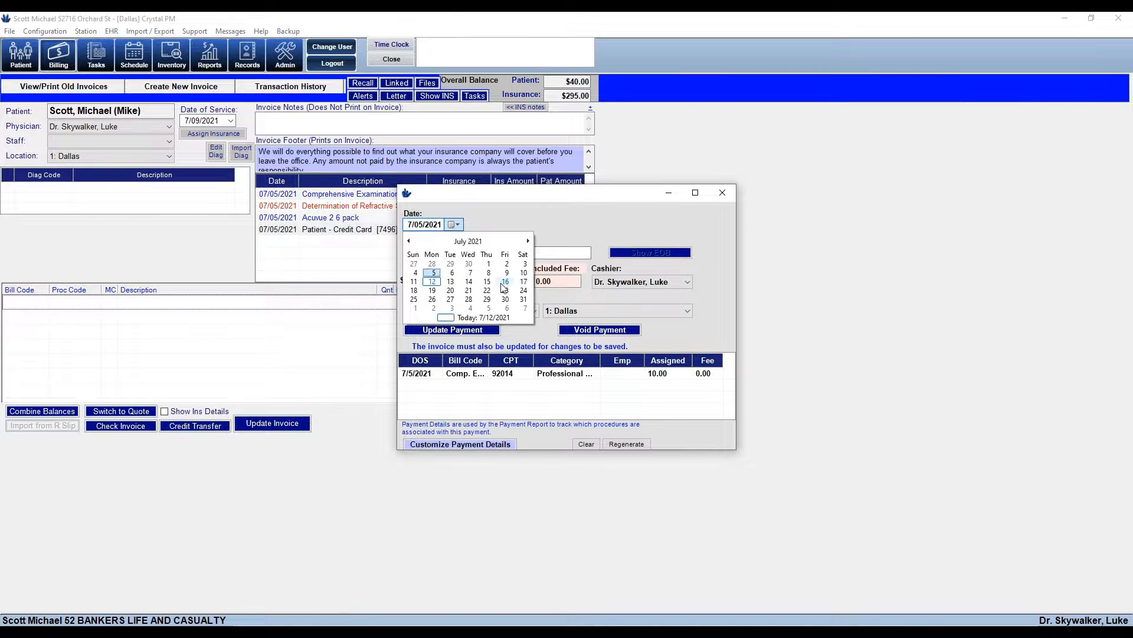
pyautogui.click(507, 272)
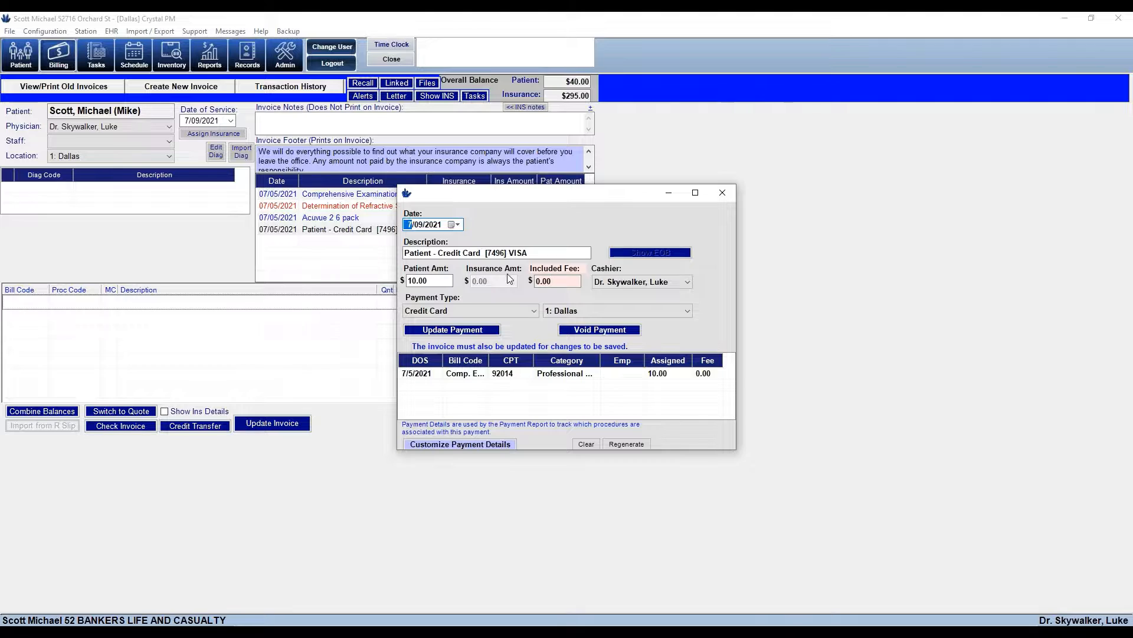
pyautogui.click(461, 330)
pyautogui.click(457, 331)
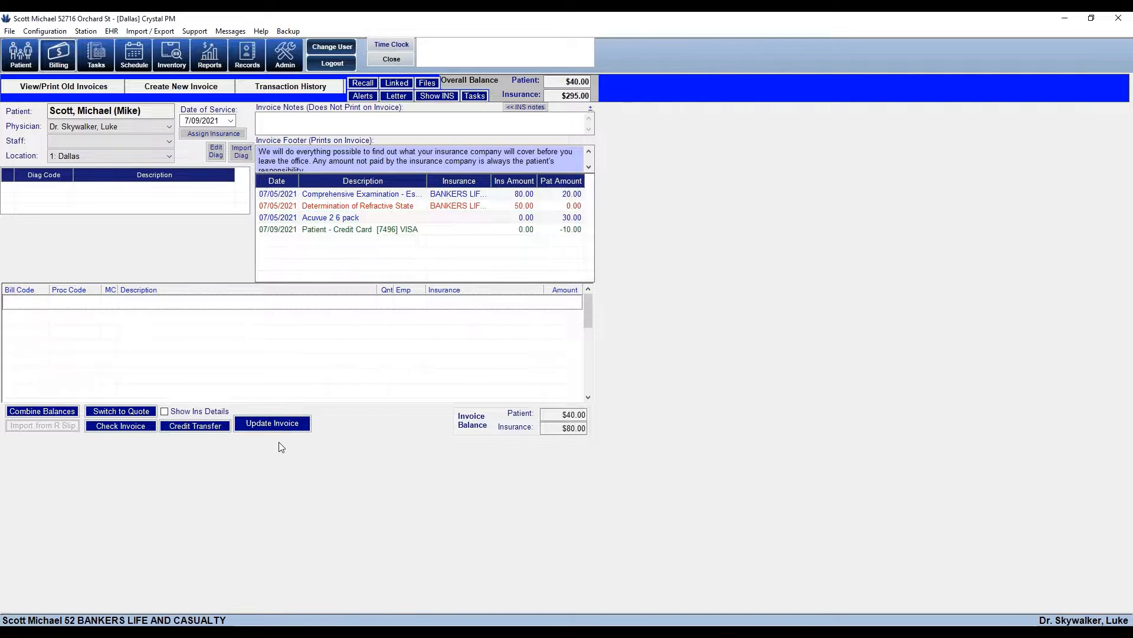
pyautogui.click(272, 425)
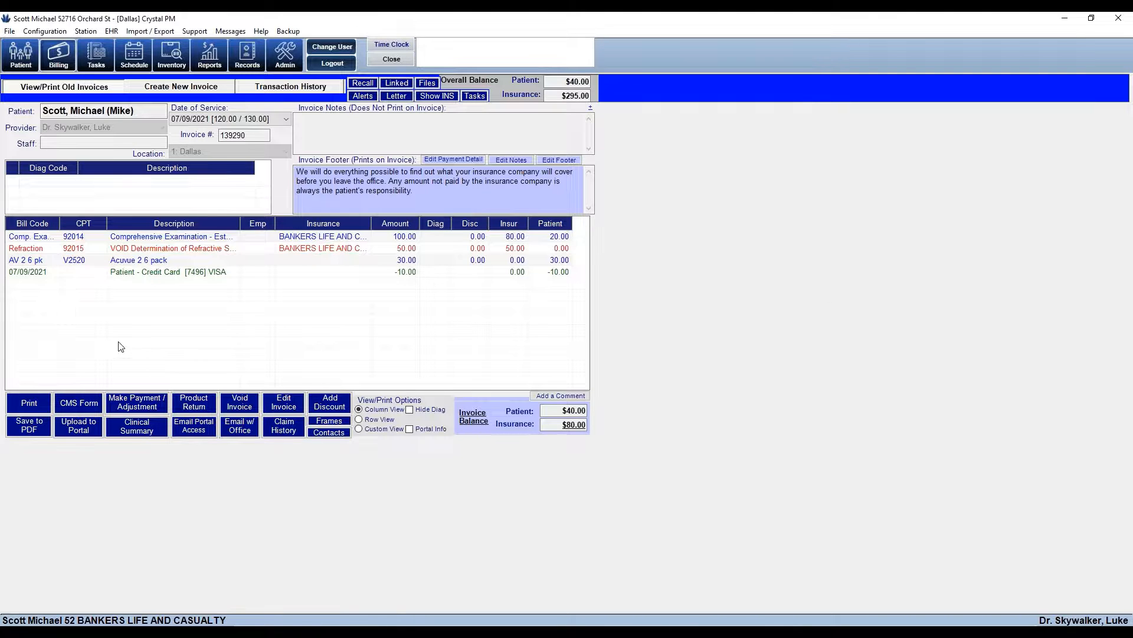
# Select the 07/09/2021 credit card payment line and request voiding the whole invoice
pyautogui.click(45, 276)
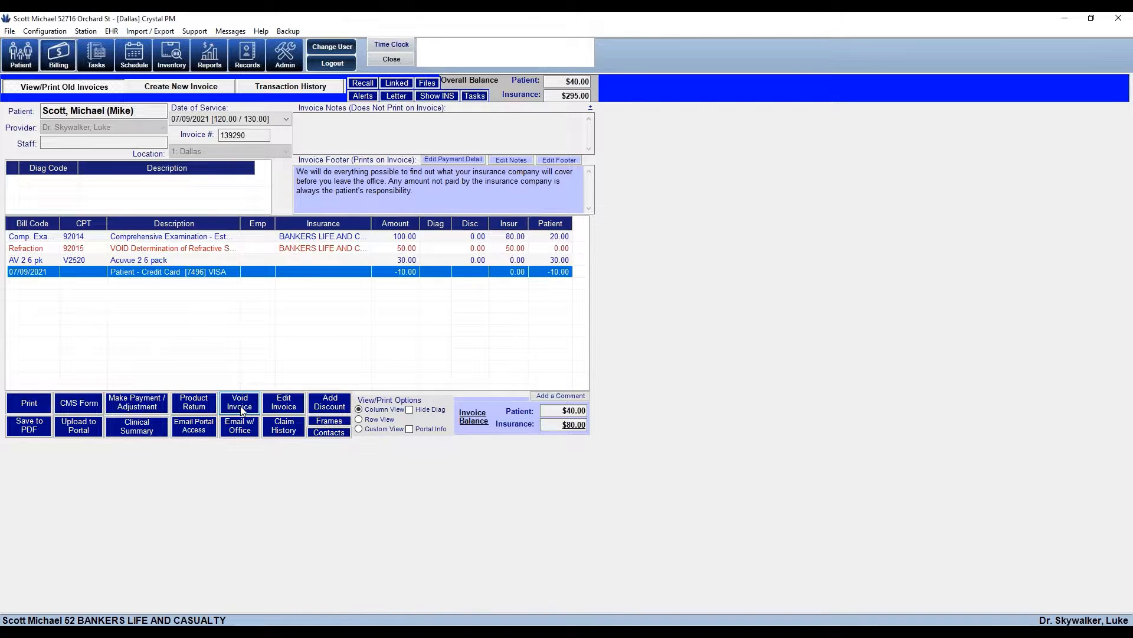
pyautogui.click(241, 409)
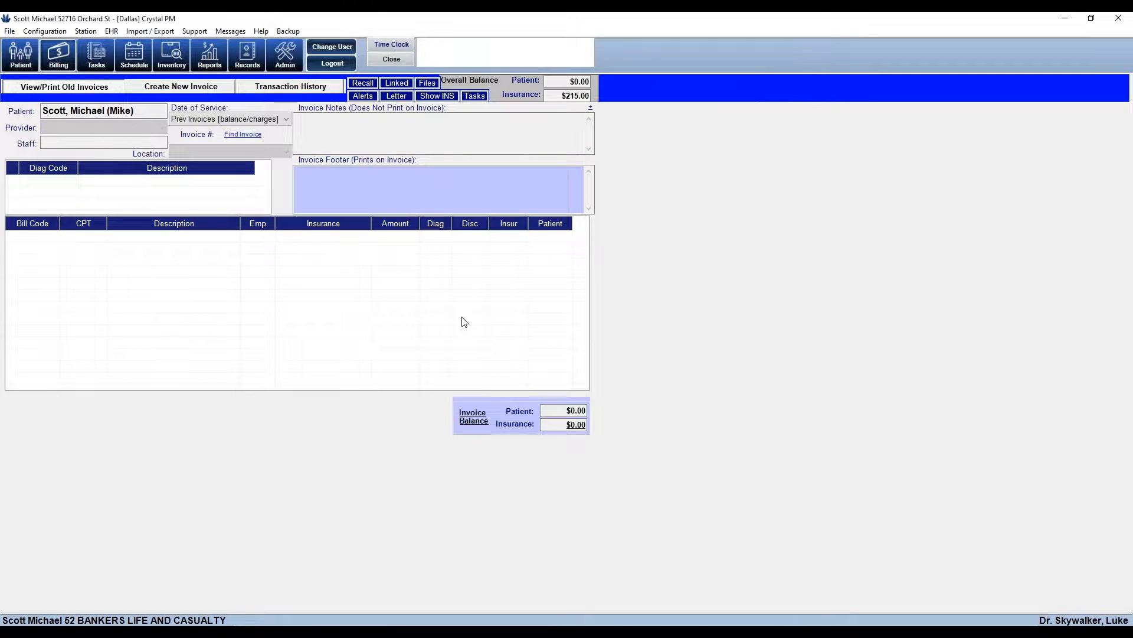
# Check the previous invoices list to confirm the voided 07/09/2021 invoice is gone
pyautogui.click(285, 119)
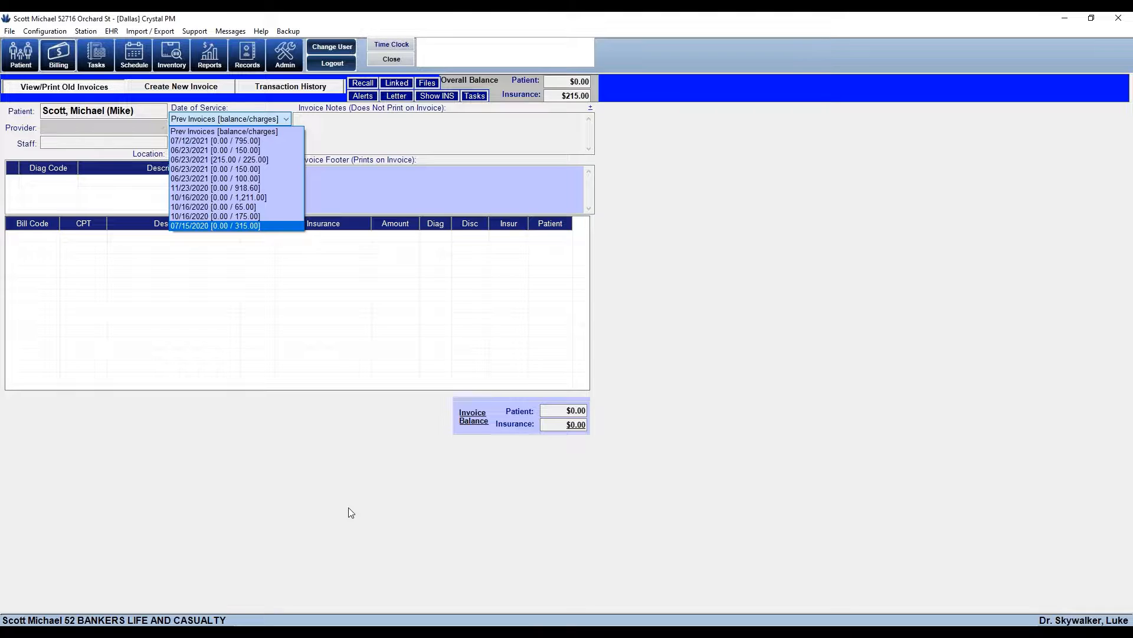
pyautogui.click(427, 357)
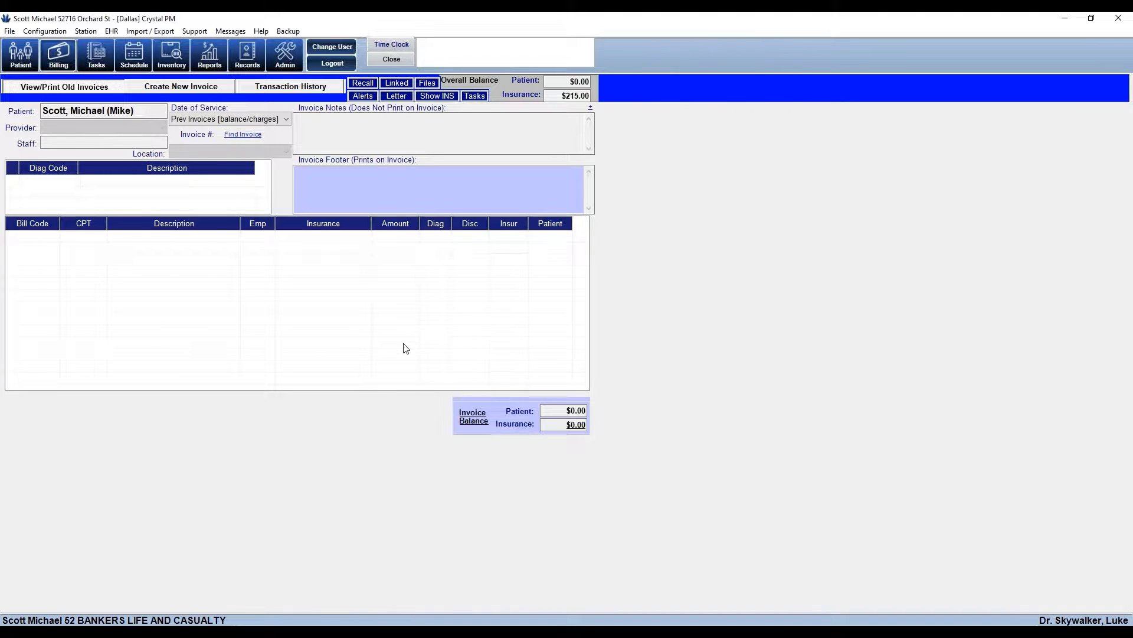
pyautogui.click(353, 206)
# Create and save a new invoice with quantity 4 of Air Optix Aqua 6 pack, found by searching 'air'
pyautogui.click(183, 90)
pyautogui.click(143, 233)
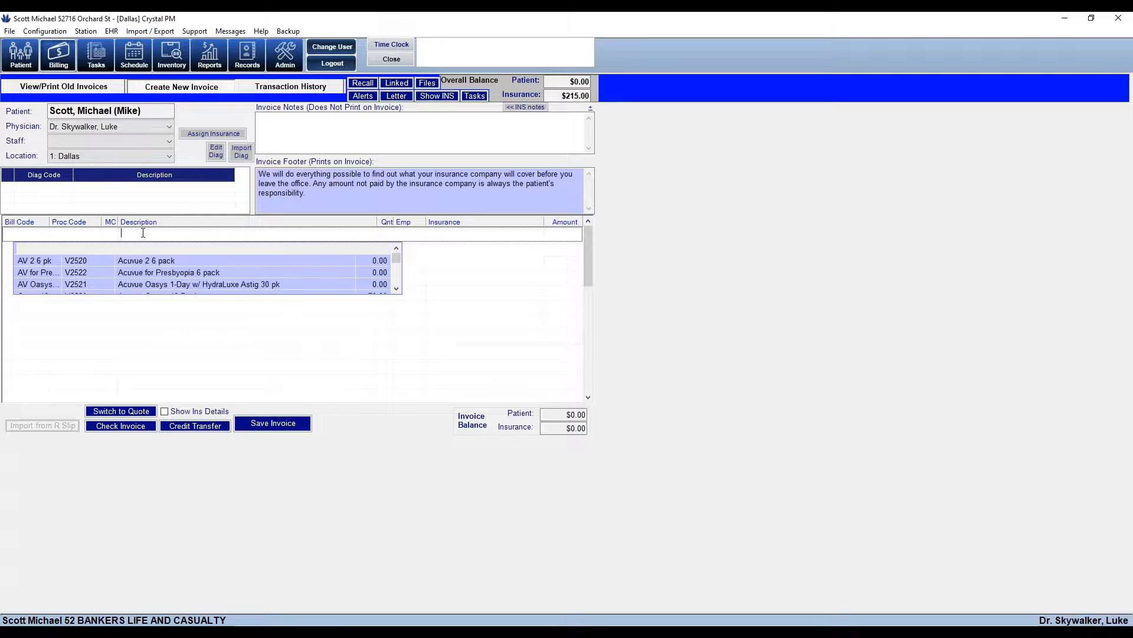
pyautogui.write('air')
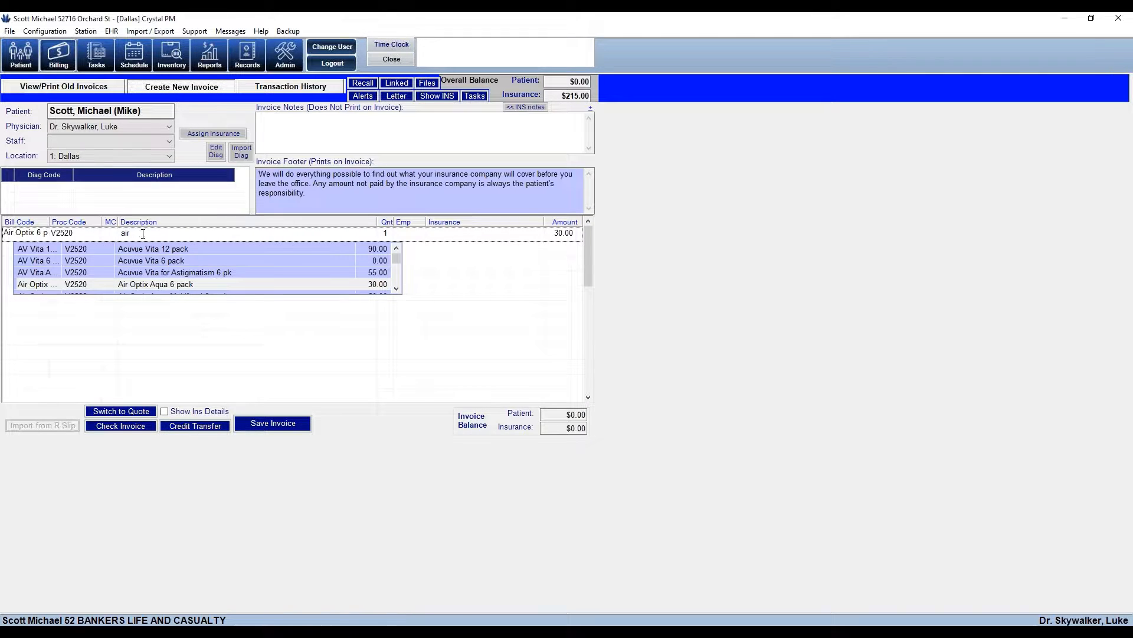
pyautogui.press('Return')
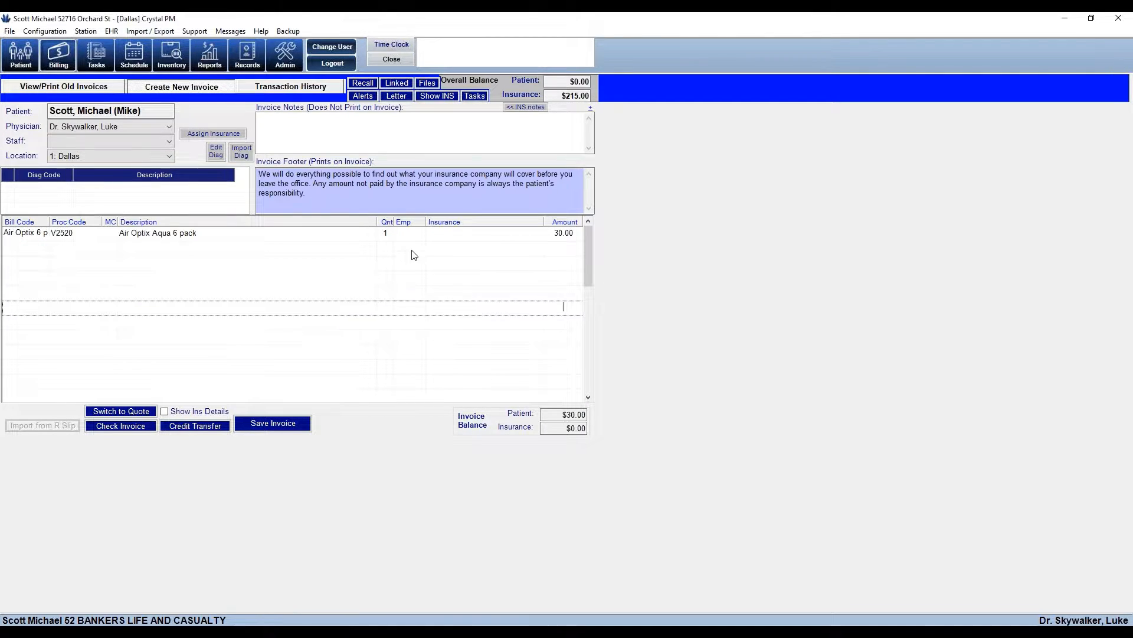
pyautogui.click(386, 233)
pyautogui.write('4')
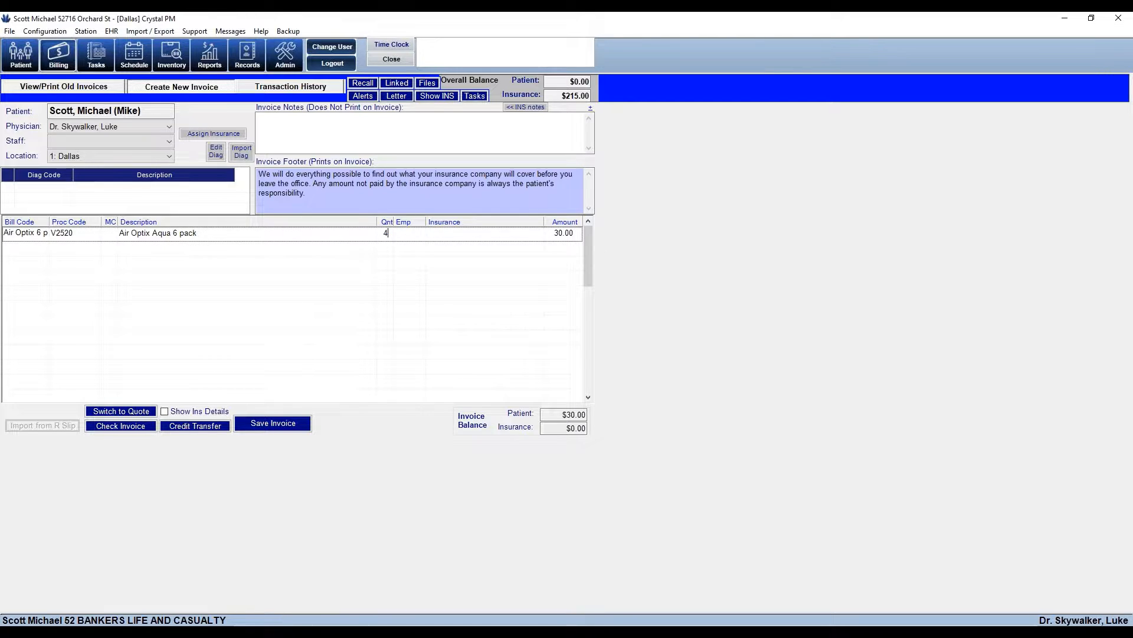
pyautogui.click(423, 315)
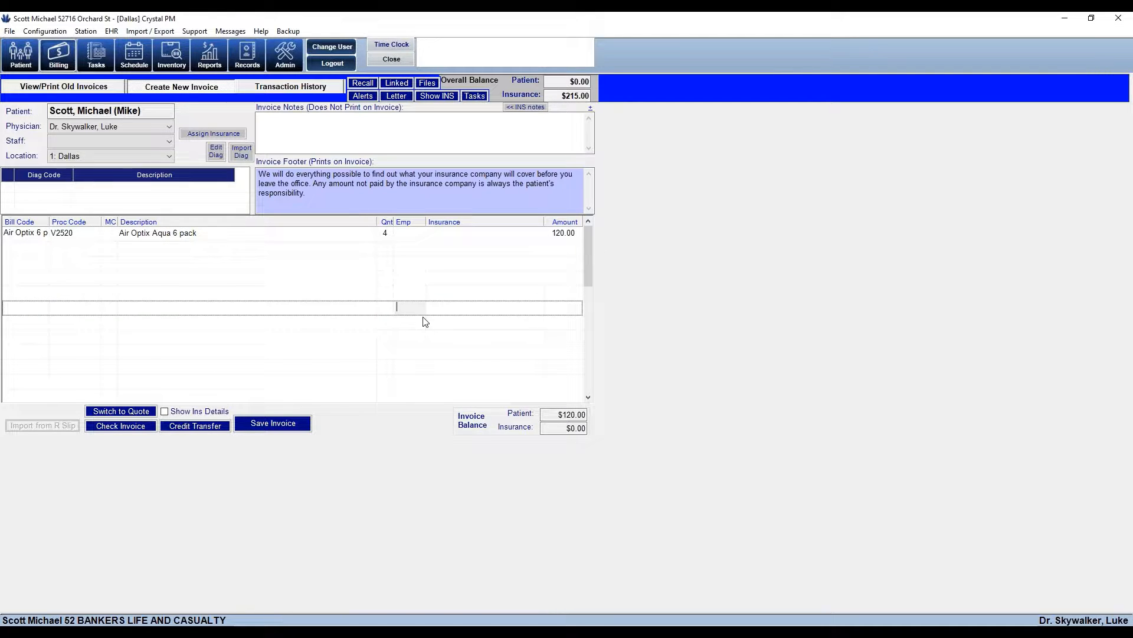
pyautogui.click(268, 424)
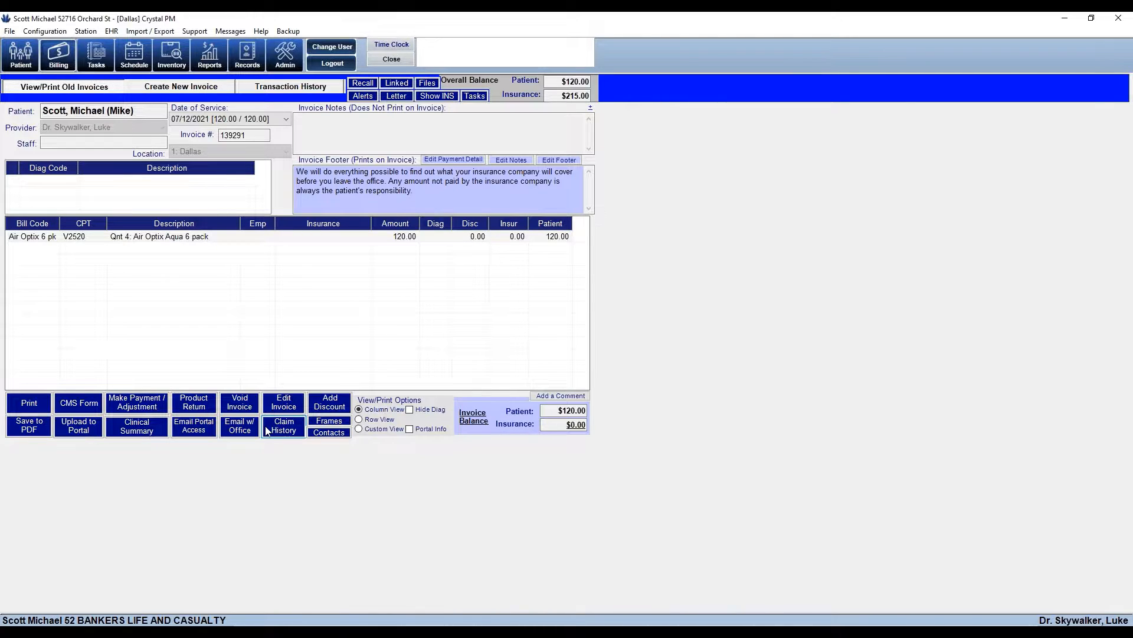
# Record a $120.00 VISA credit card payment dated 06/28/2021, entering the card's last four digits
pyautogui.click(143, 406)
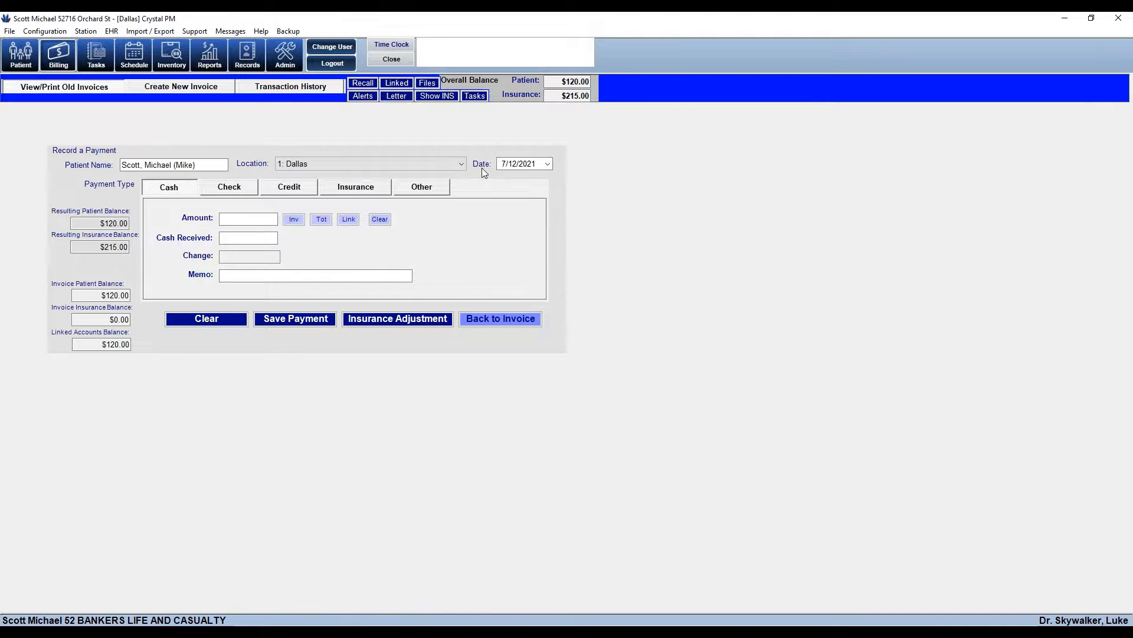
pyautogui.click(548, 163)
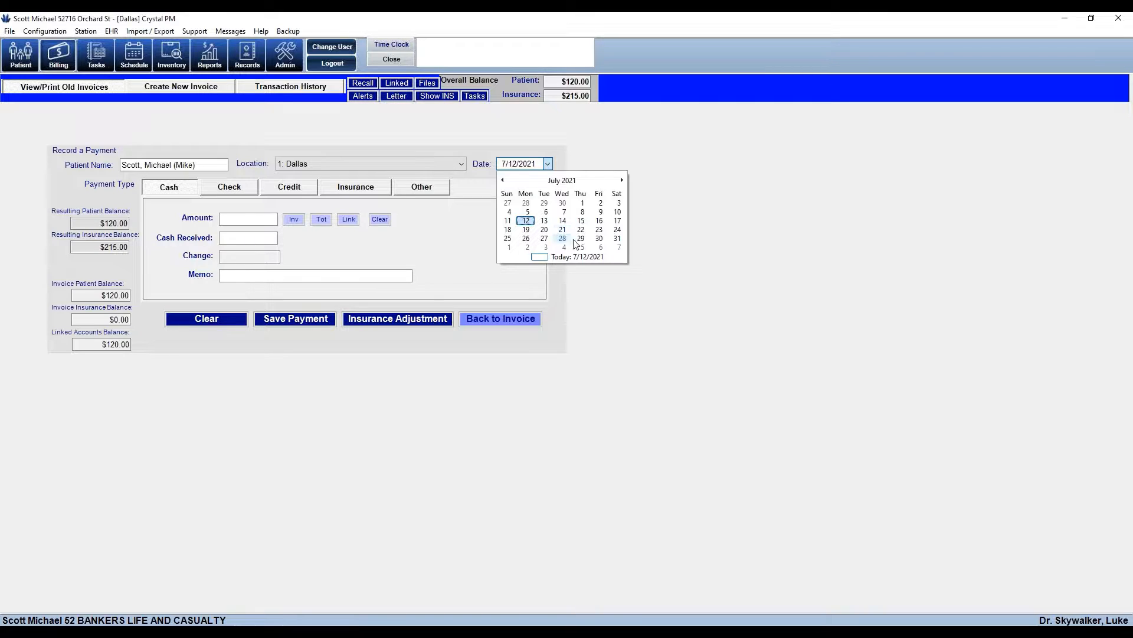
pyautogui.click(526, 204)
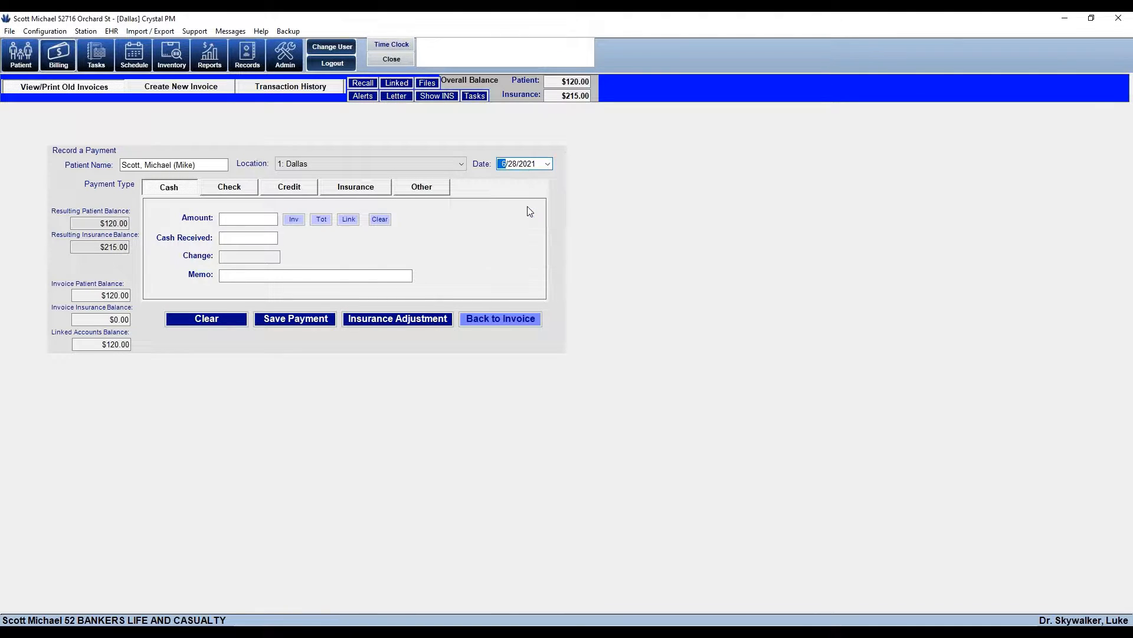
pyautogui.click(309, 190)
pyautogui.click(293, 219)
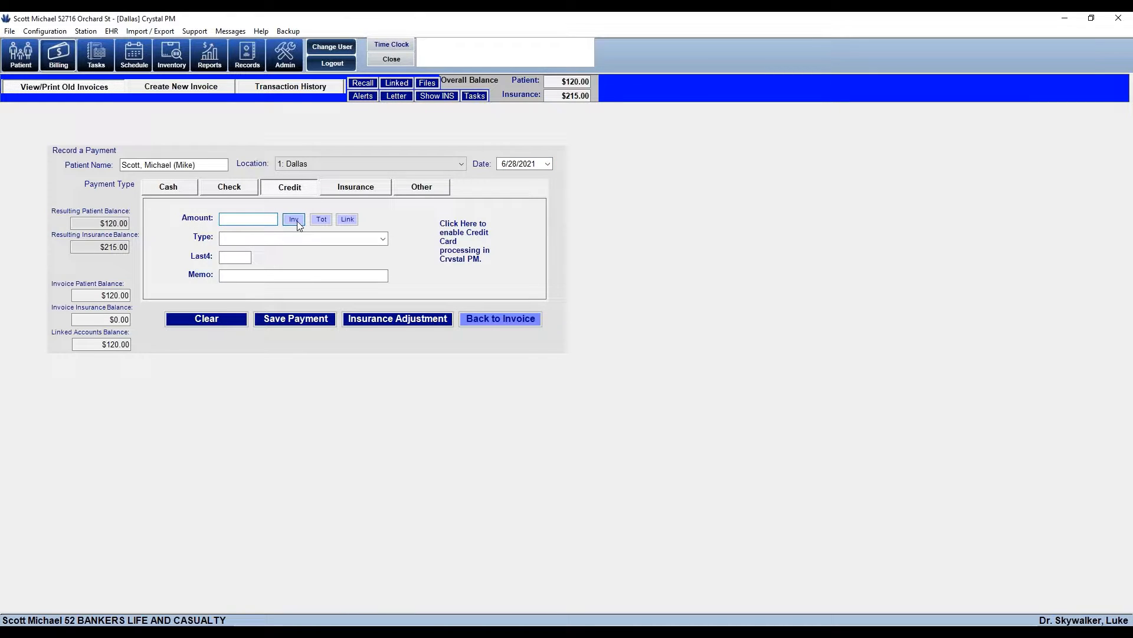
pyautogui.click(383, 238)
pyautogui.click(233, 251)
pyautogui.click(240, 258)
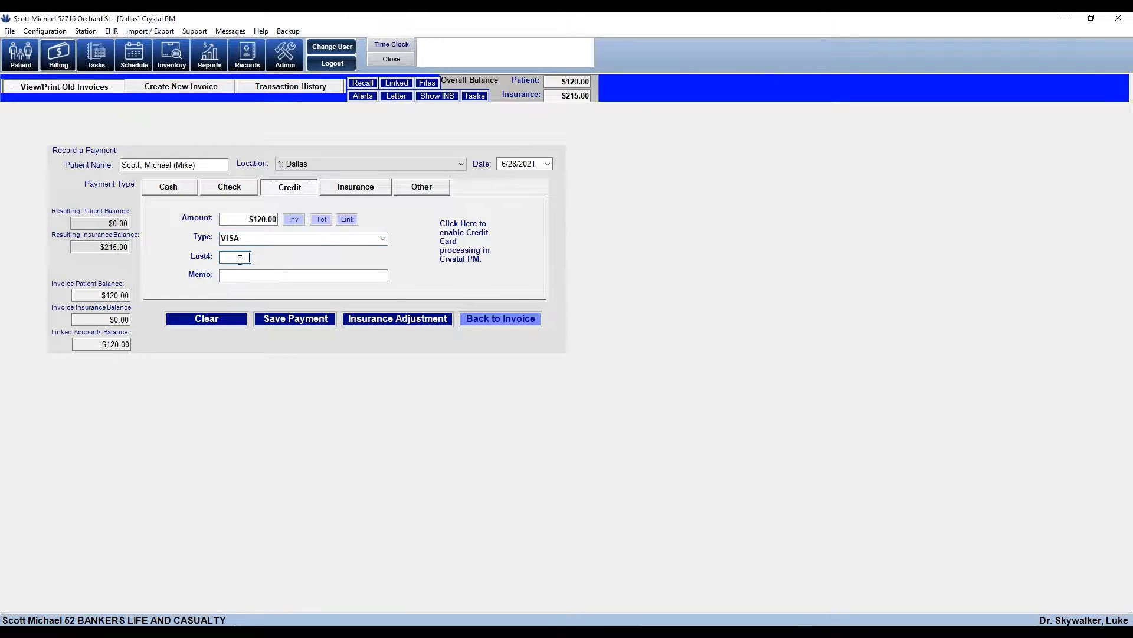
pyautogui.write('5566')
pyautogui.click(271, 322)
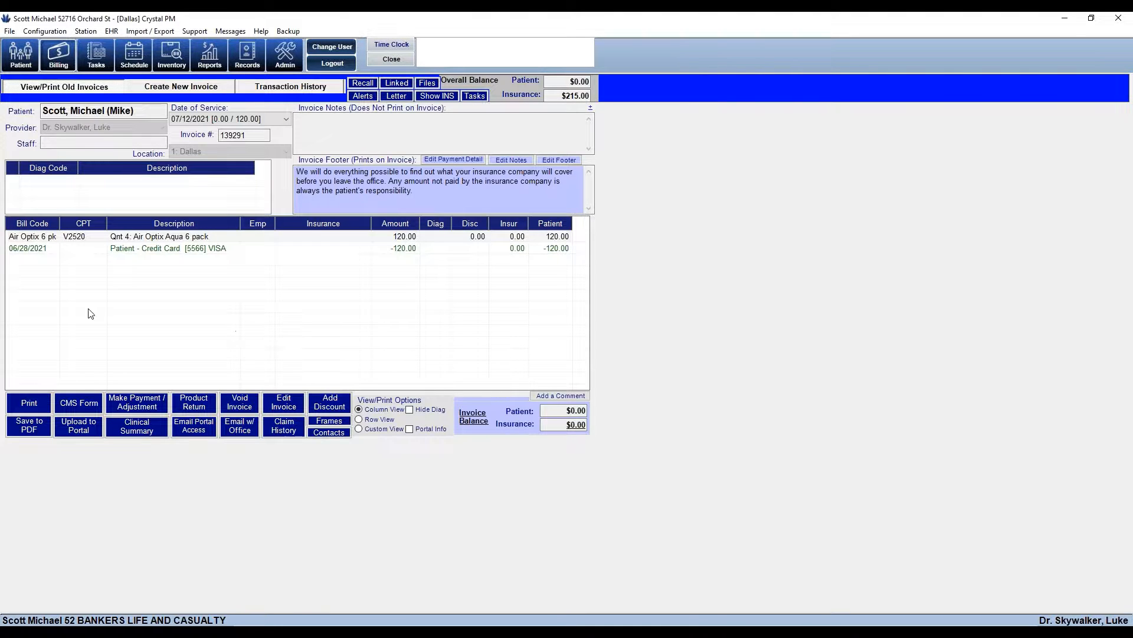
# Change invoice 139291's date of service to 06/28/2021, save it, and start a product return
pyautogui.click(18, 249)
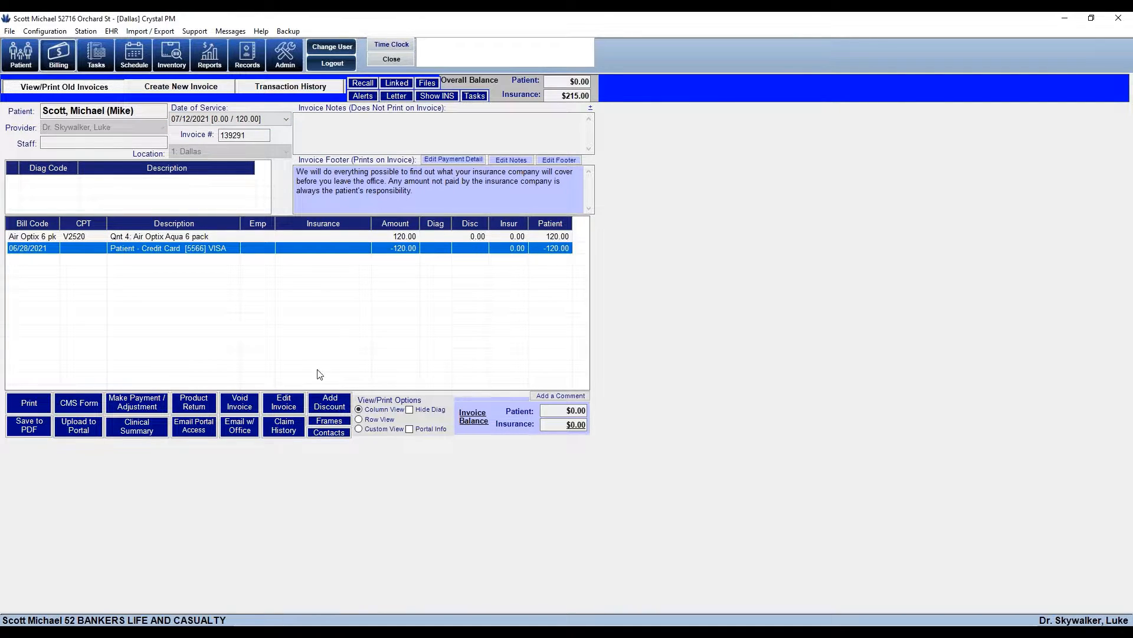
pyautogui.click(284, 404)
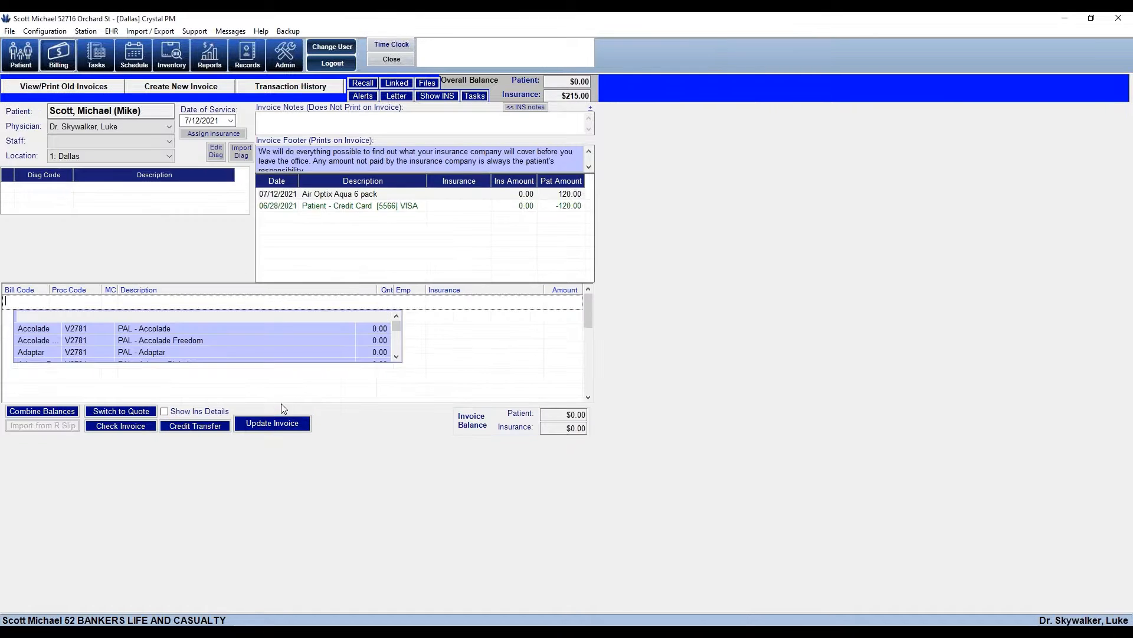
pyautogui.click(231, 120)
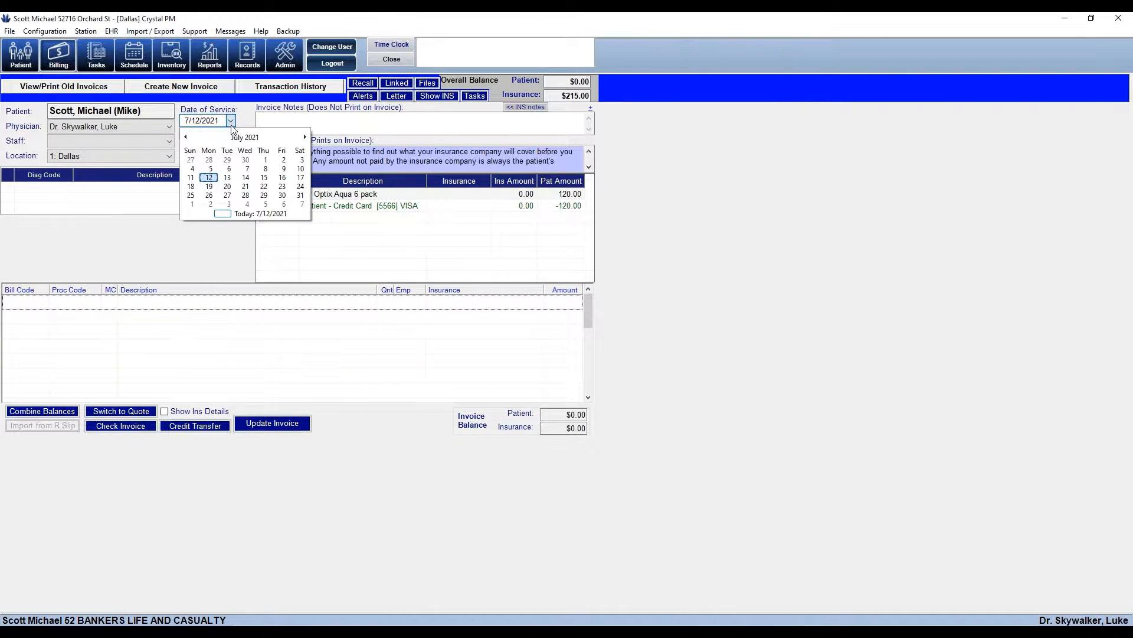
pyautogui.click(207, 162)
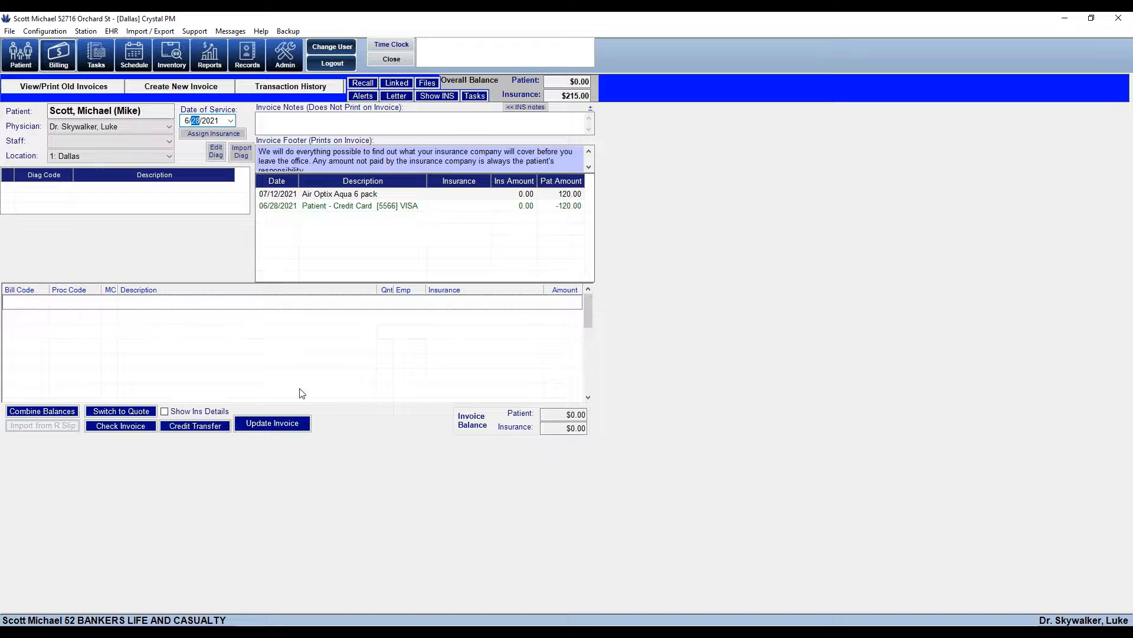
pyautogui.click(271, 425)
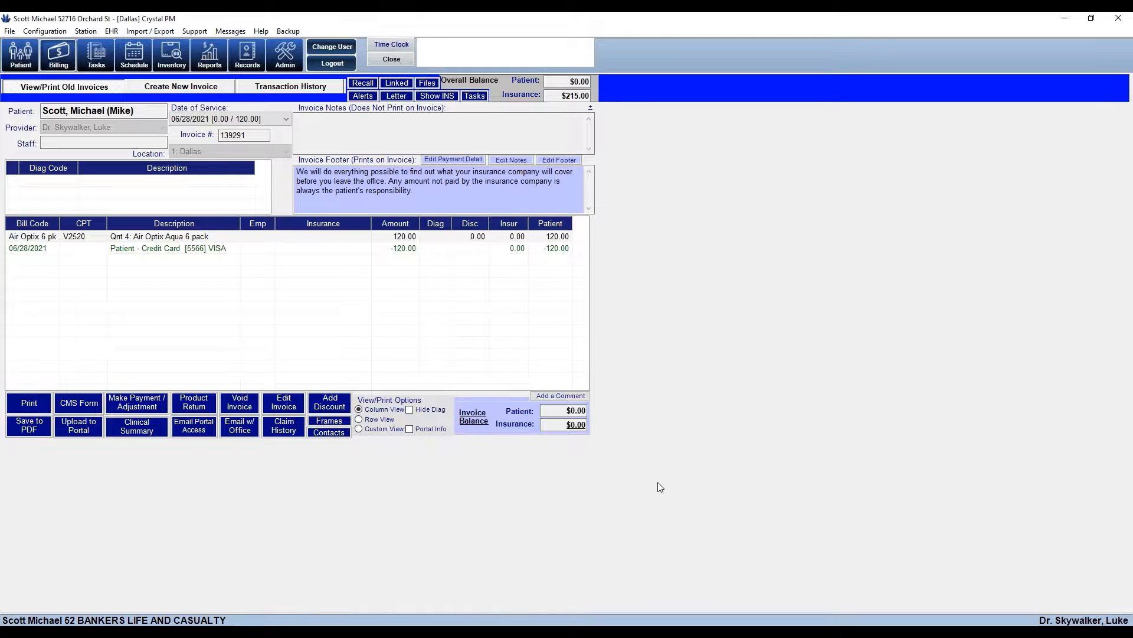
pyautogui.click(190, 406)
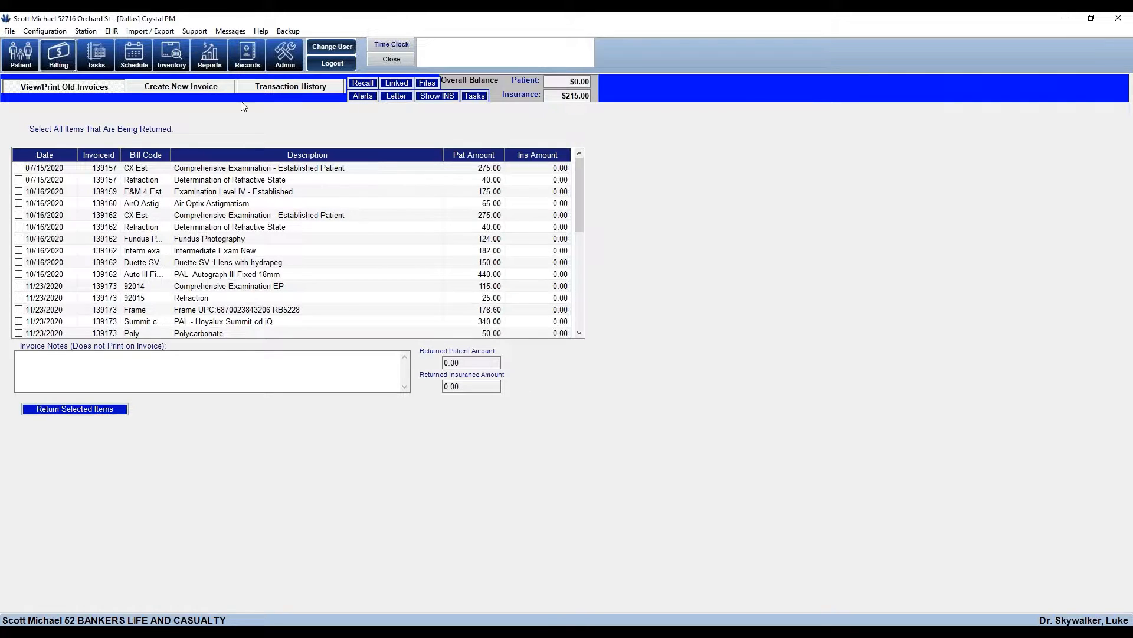
# Return 4 Air Optix Aqua 6 packs from the 06/28/2021 line, crediting -120.00 on invoice 139292
pyautogui.moveTo(579, 192); pyautogui.dragTo(582, 297)
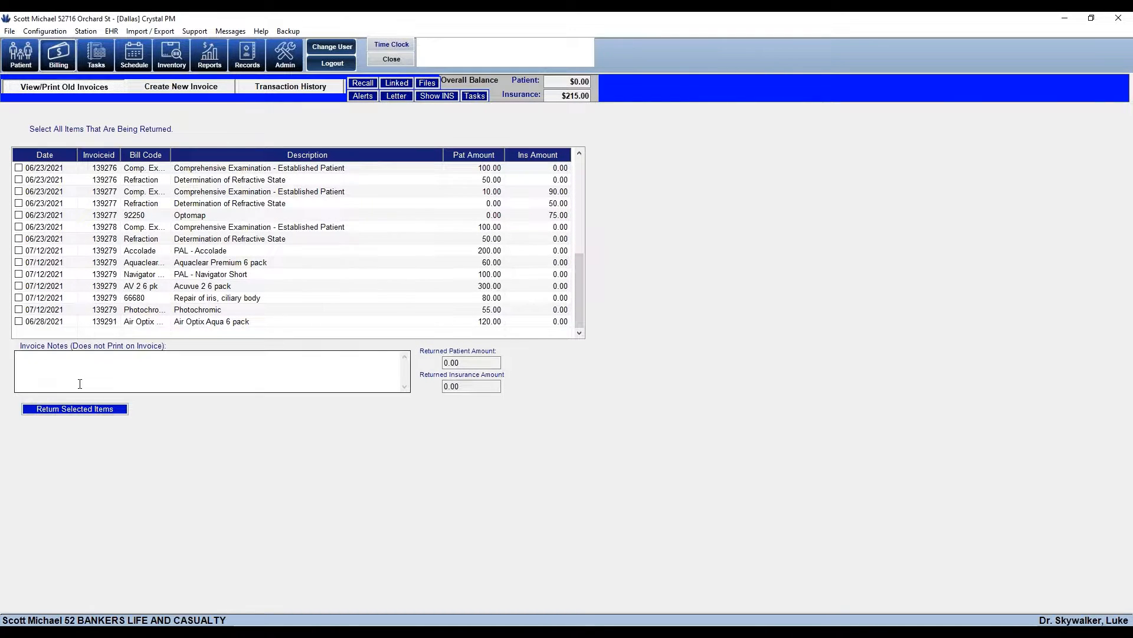
pyautogui.click(112, 324)
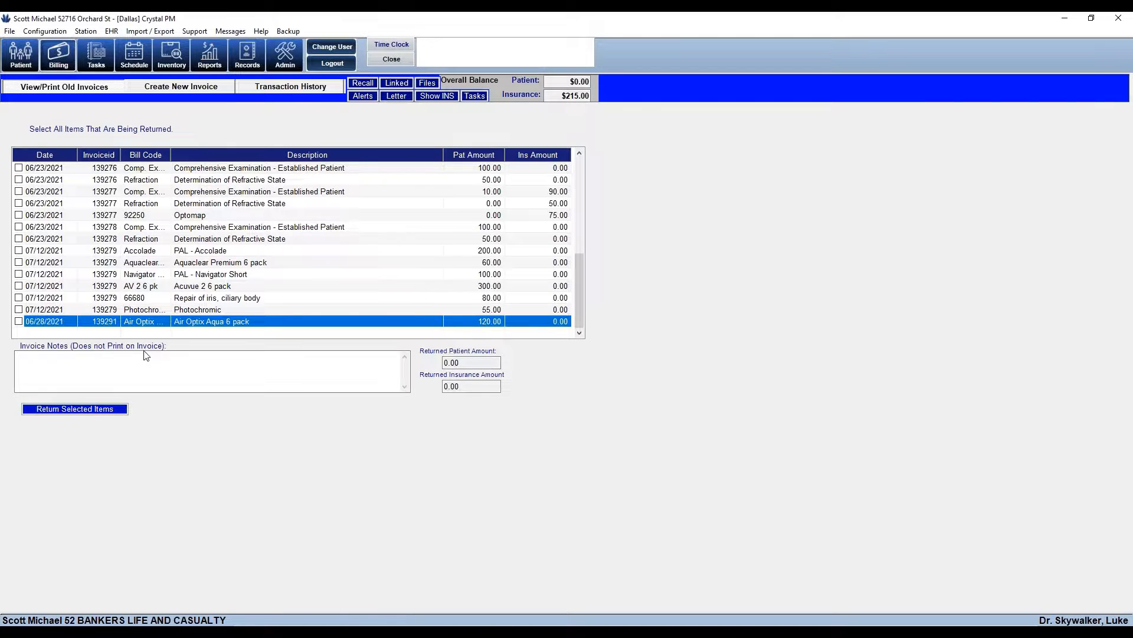
pyautogui.click(18, 321)
pyautogui.click(67, 413)
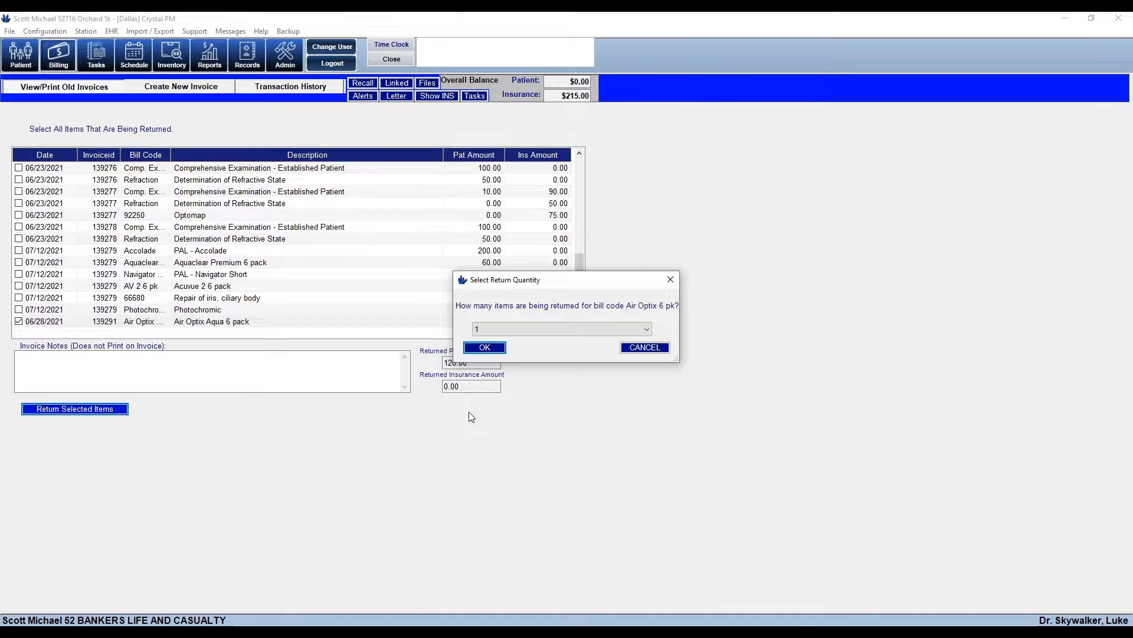
pyautogui.click(644, 329)
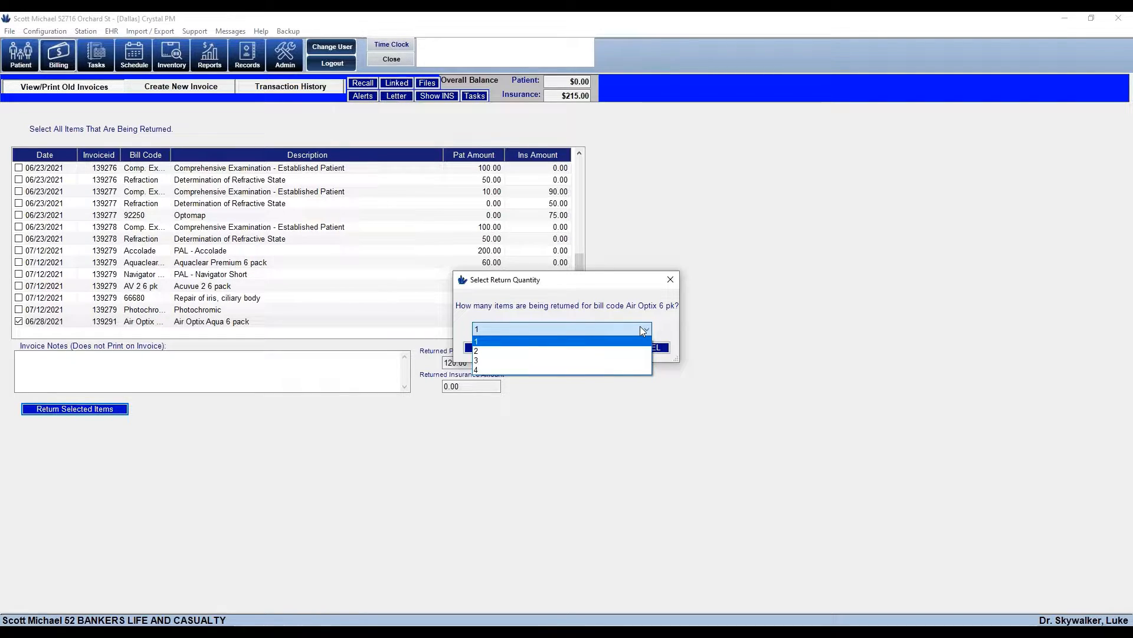
pyautogui.click(489, 371)
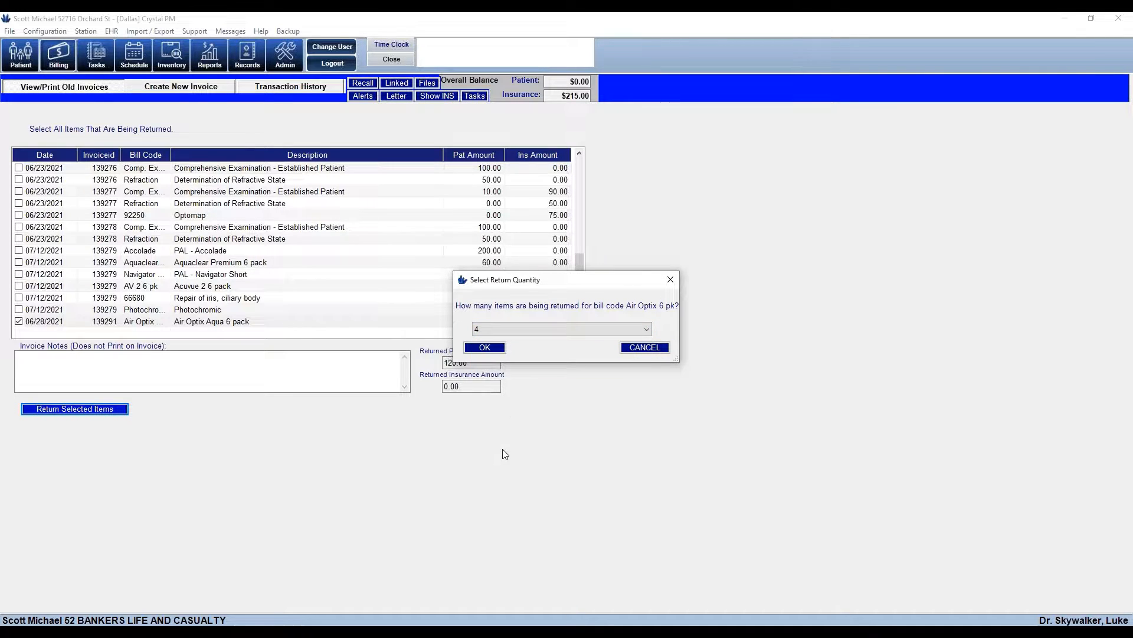
pyautogui.click(484, 348)
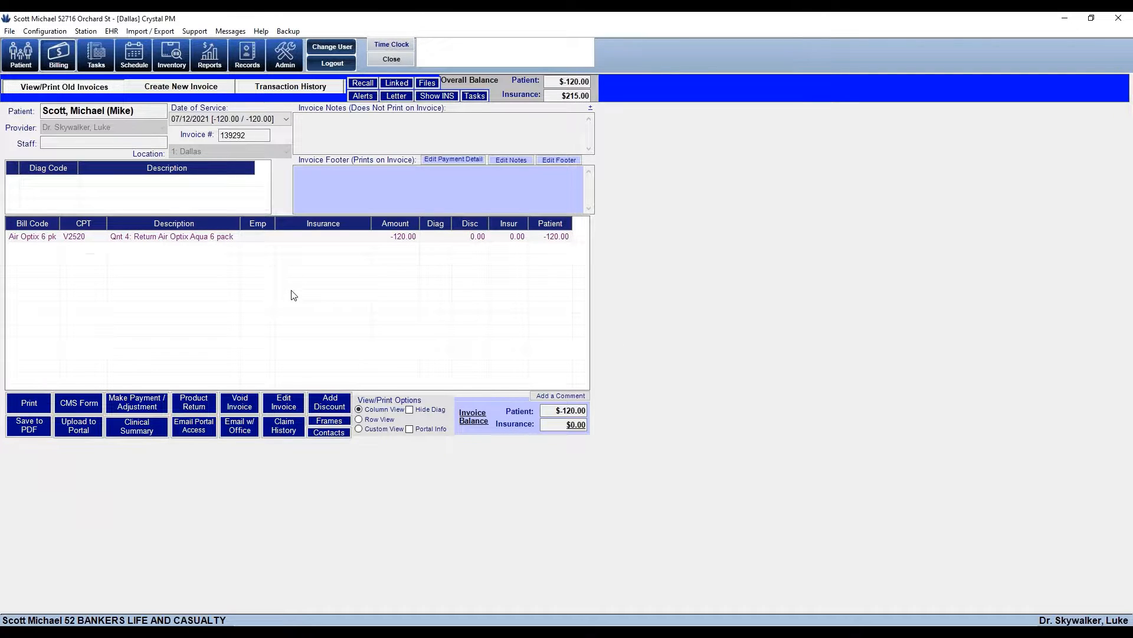
# Load the original 06/28/2021 invoice to see the Air Optix line marked returned
pyautogui.click(288, 122)
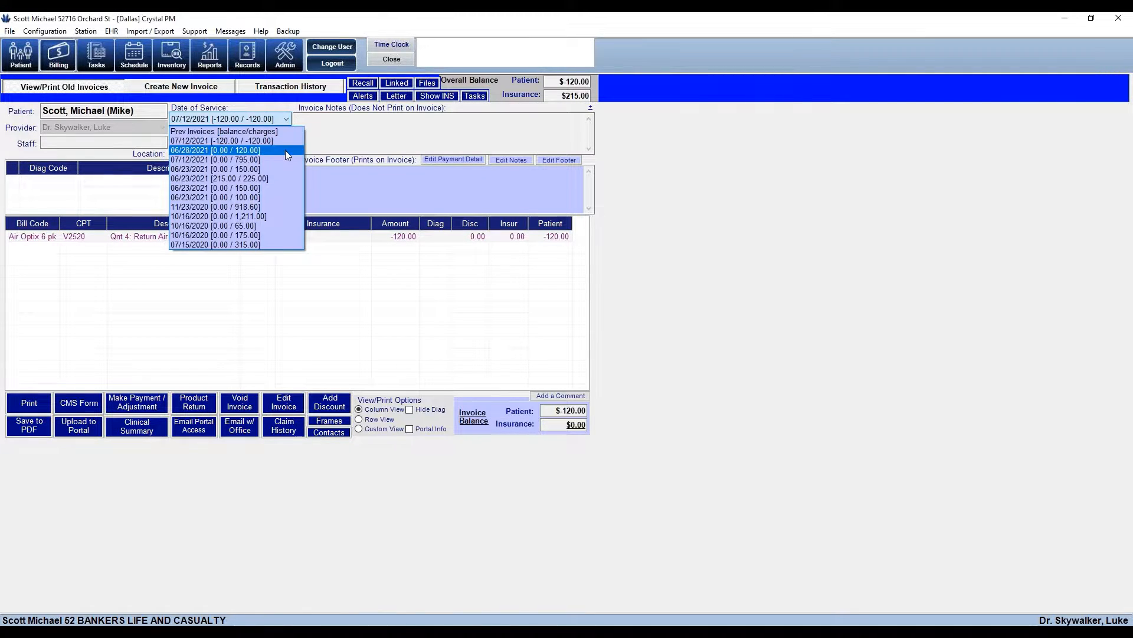
pyautogui.click(285, 150)
pyautogui.moveTo(240, 223); pyautogui.dragTo(354, 224)
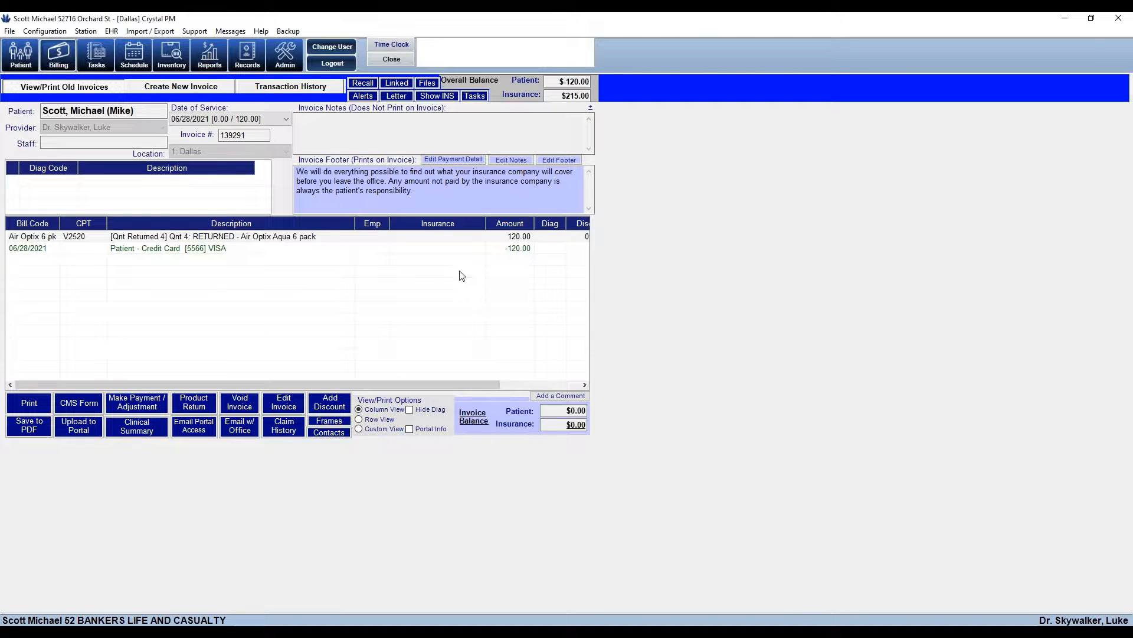
# Go back to the 07/12/2021 return invoice, check its -120.00 balances, and open the payment form
pyautogui.click(286, 119)
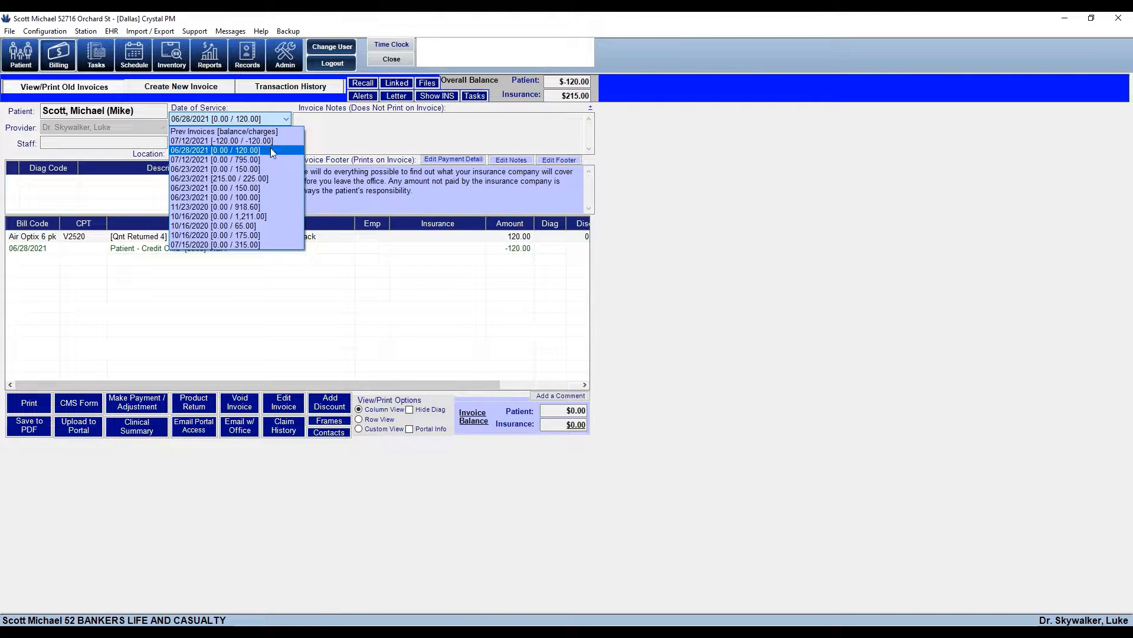
pyautogui.click(270, 140)
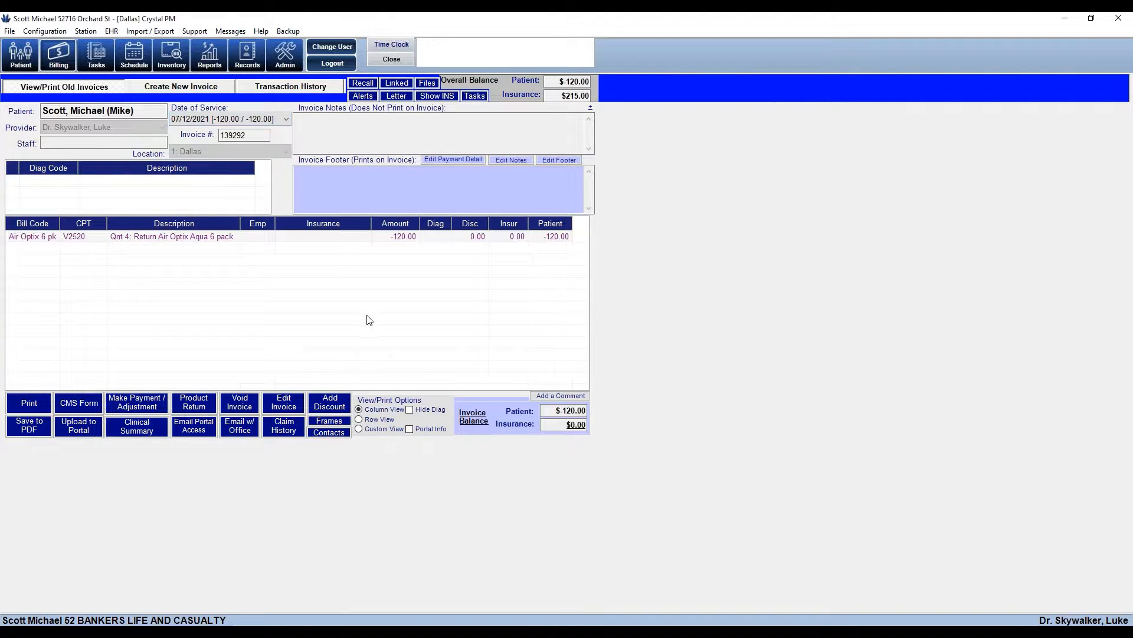
pyautogui.moveTo(240, 223); pyautogui.dragTo(318, 222)
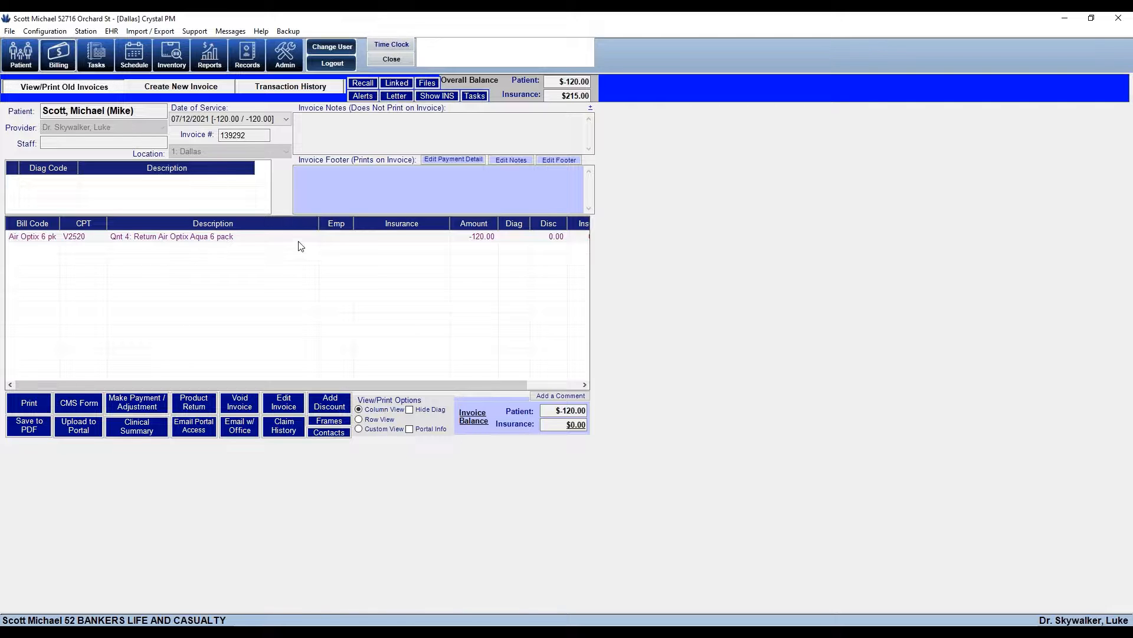
pyautogui.moveTo(318, 223); pyautogui.dragTo(248, 223)
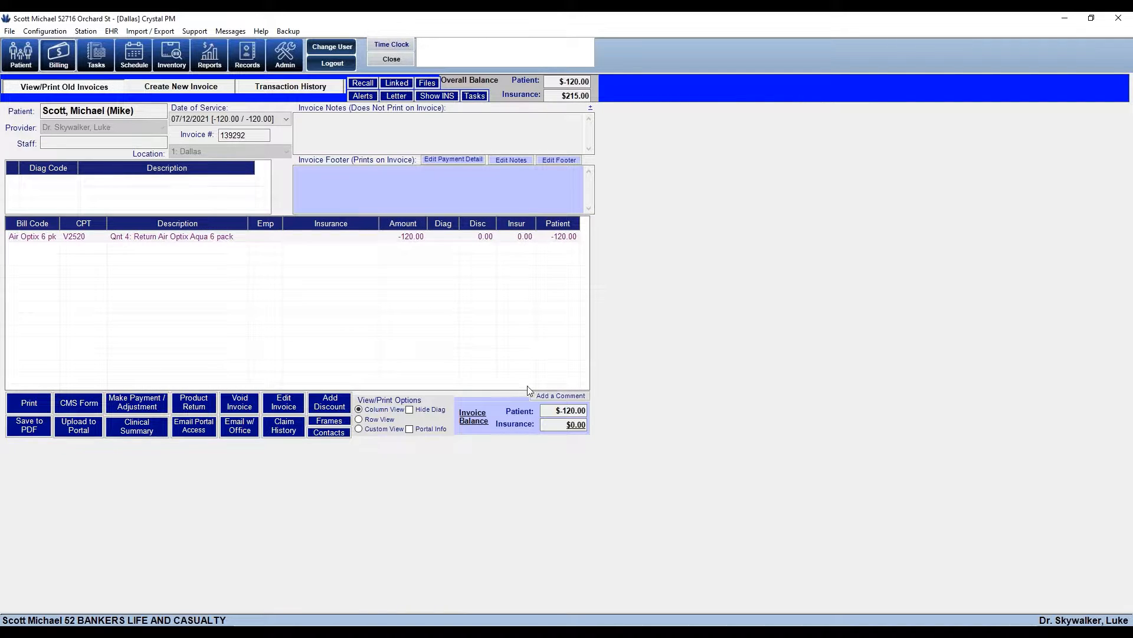
pyautogui.moveTo(552, 411); pyautogui.dragTo(601, 418)
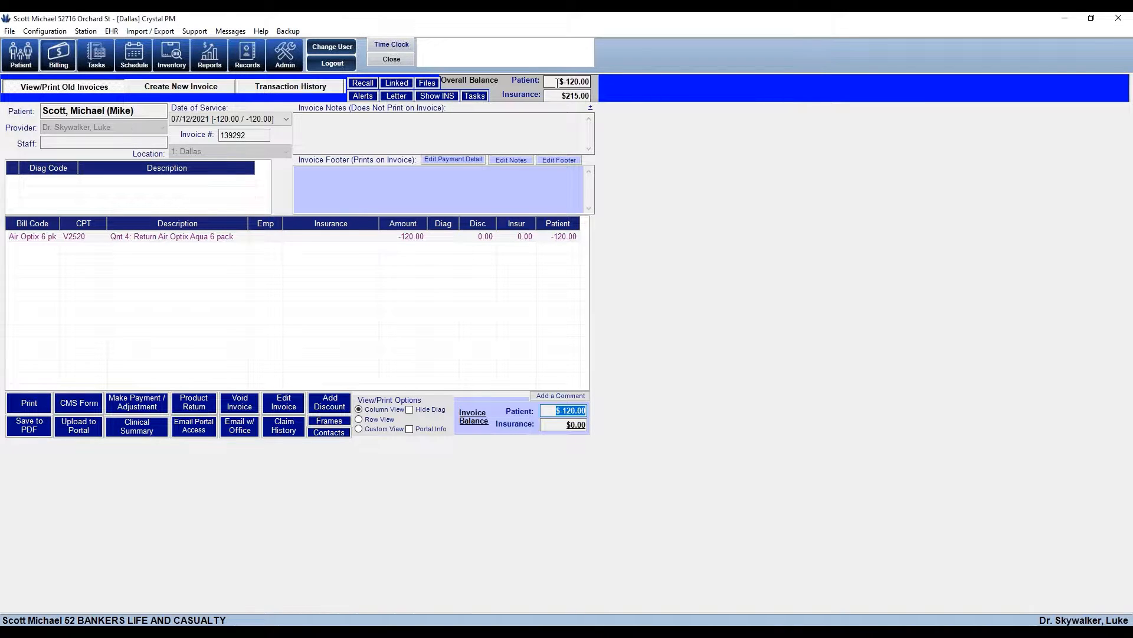
pyautogui.moveTo(557, 81); pyautogui.dragTo(620, 93)
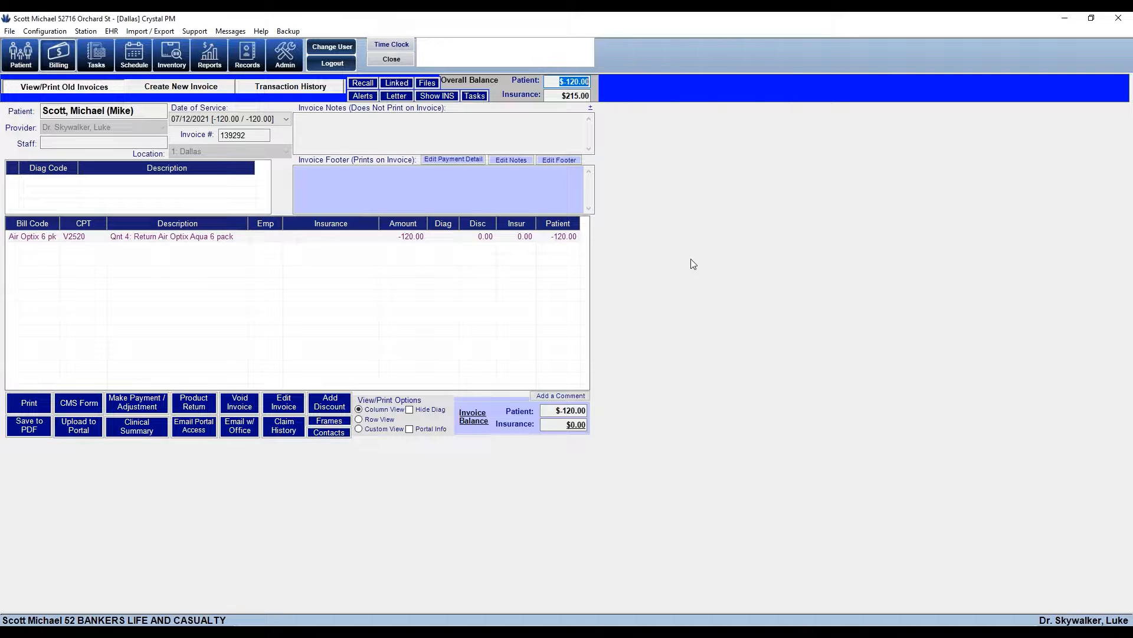
pyautogui.click(133, 405)
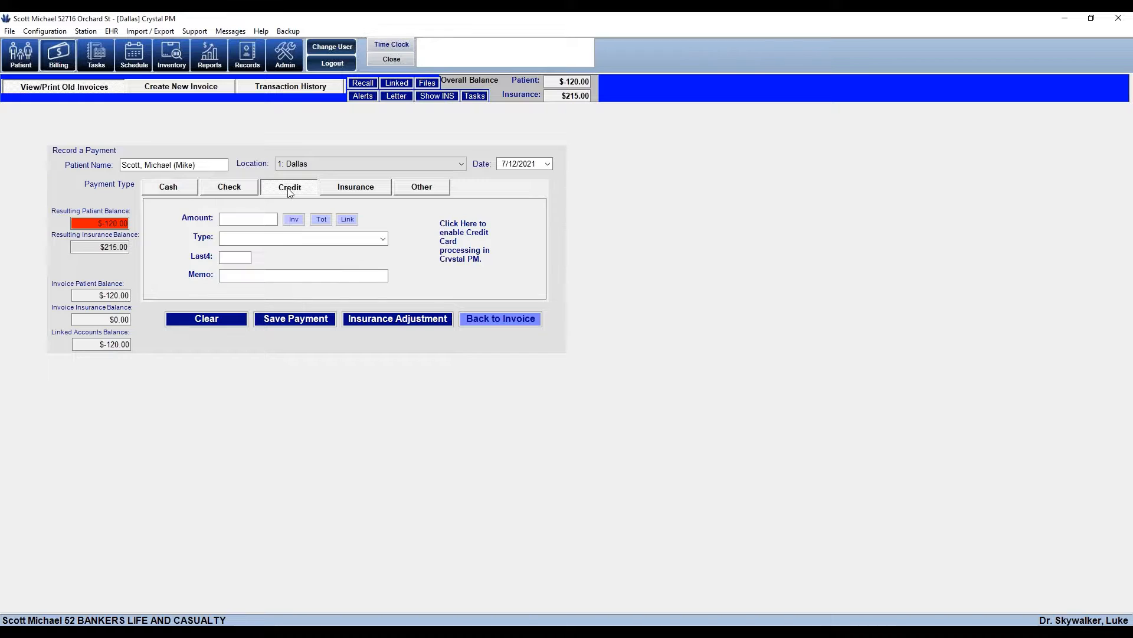
# Enter -120.00 as a credit card payment amount, then clear that entry
pyautogui.click(269, 220)
pyautogui.write('-120.00')
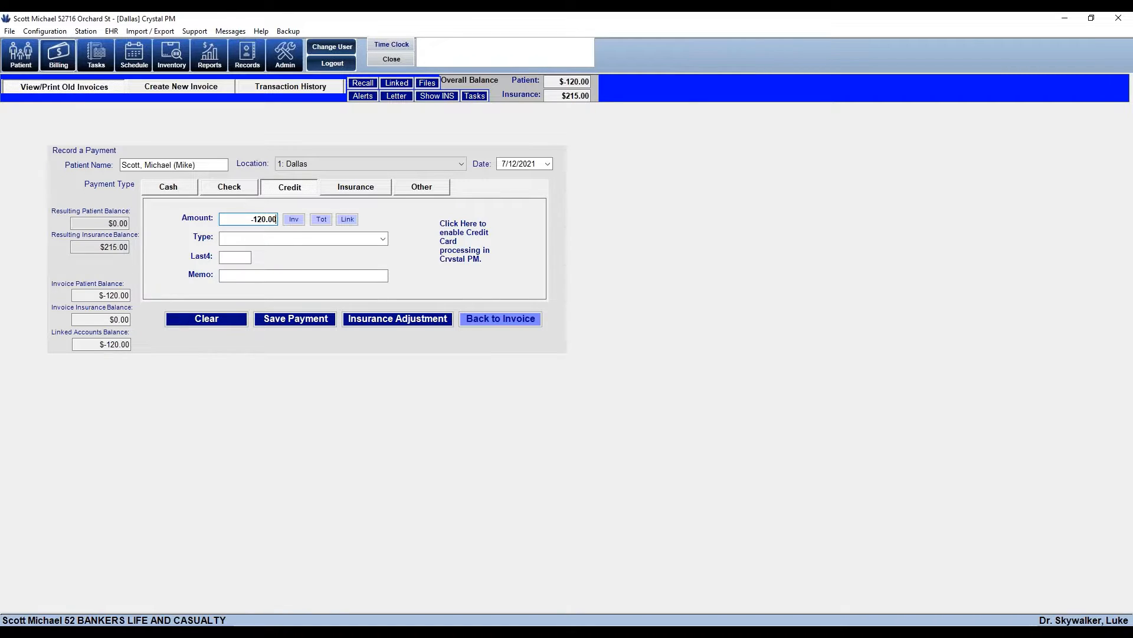
pyautogui.click(239, 322)
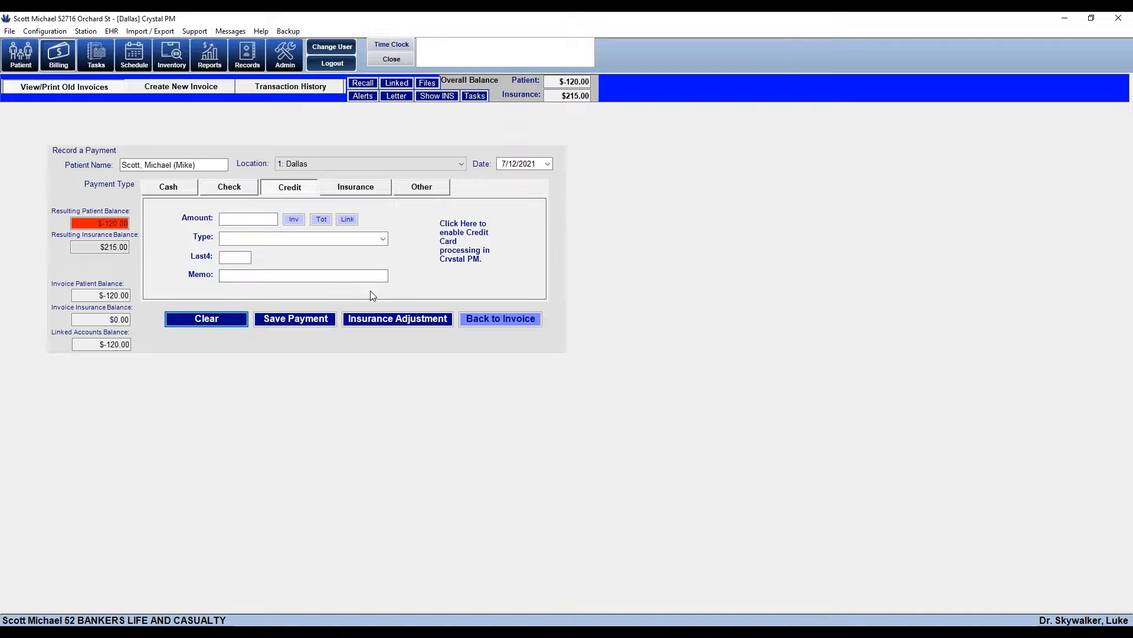
# Save a -120.00 Refund payment with a memo noting the issued check number
pyautogui.click(432, 187)
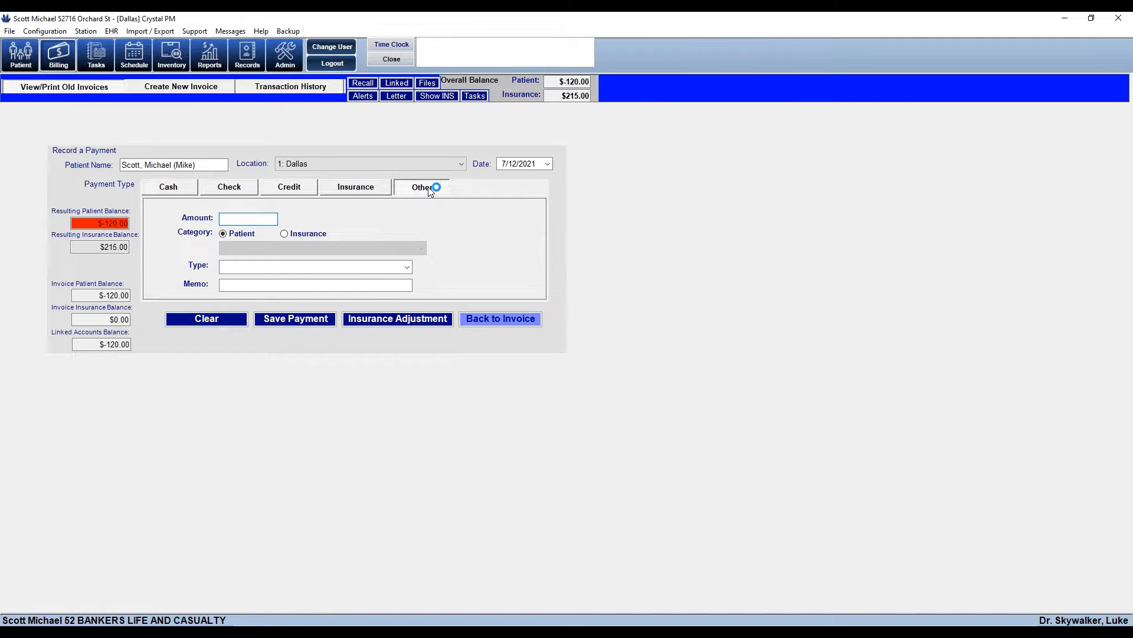
pyautogui.click(407, 267)
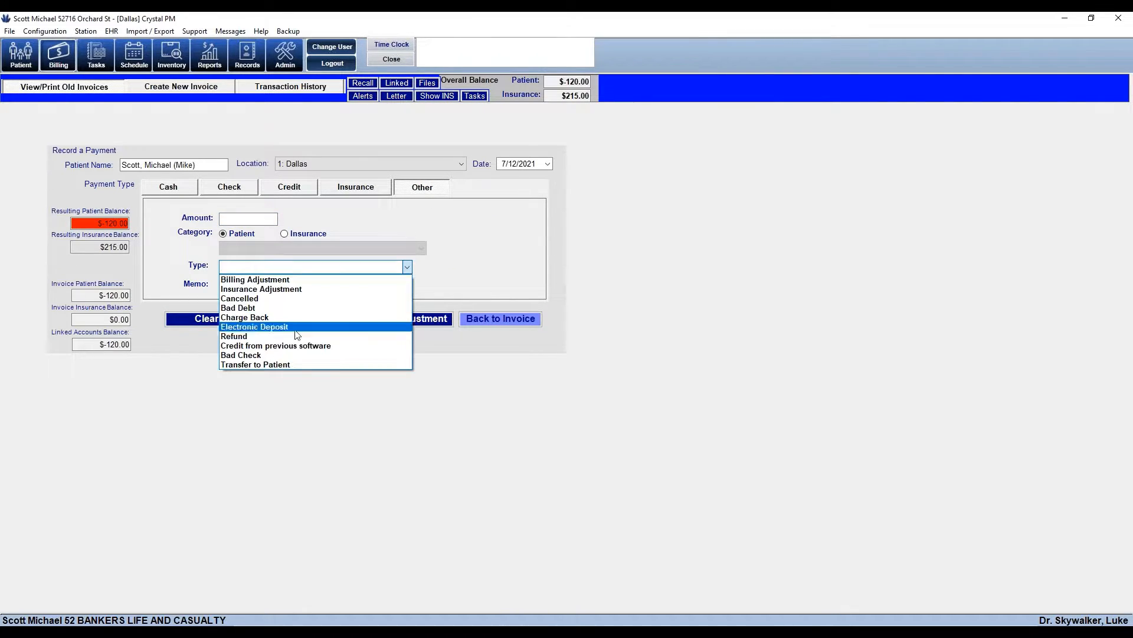
pyautogui.click(235, 337)
pyautogui.click(257, 220)
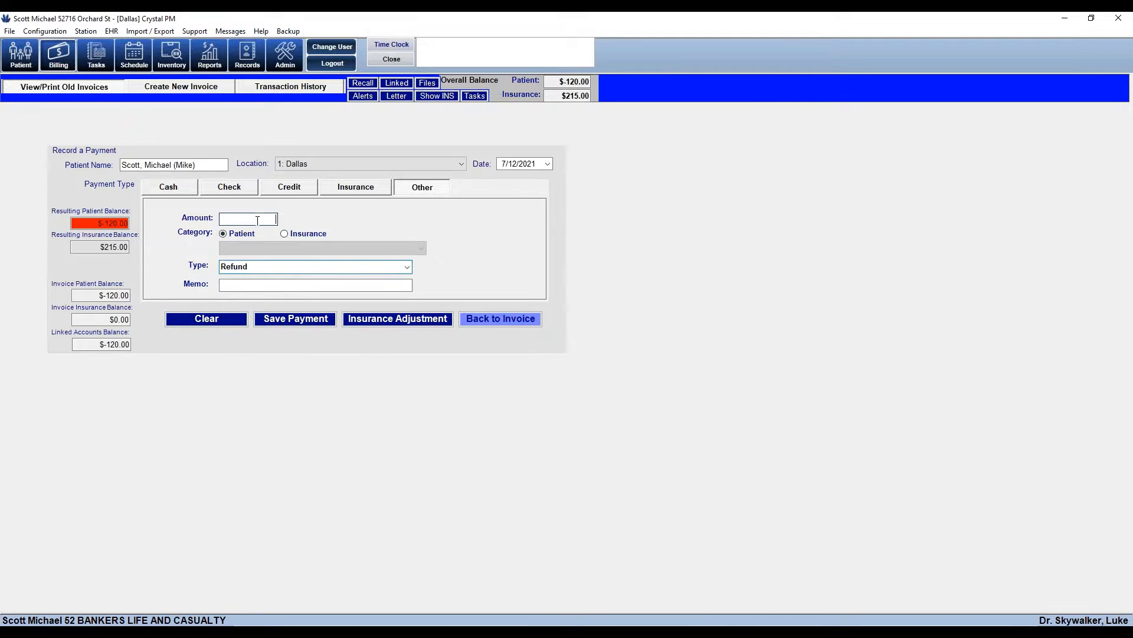
pyautogui.write('-120.00')
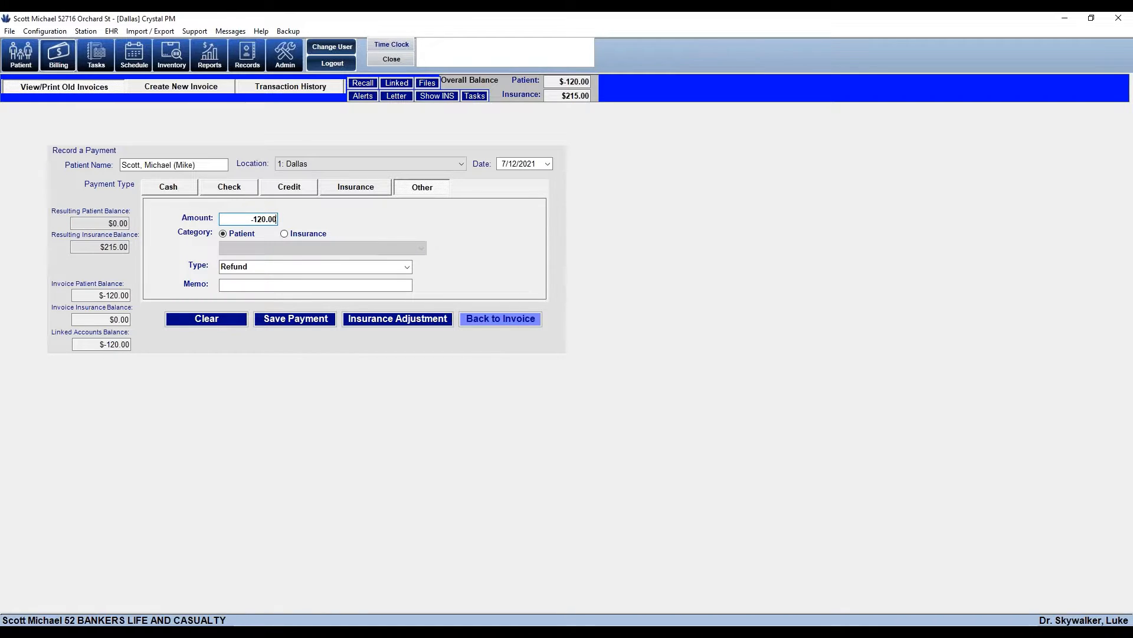
pyautogui.click(230, 286)
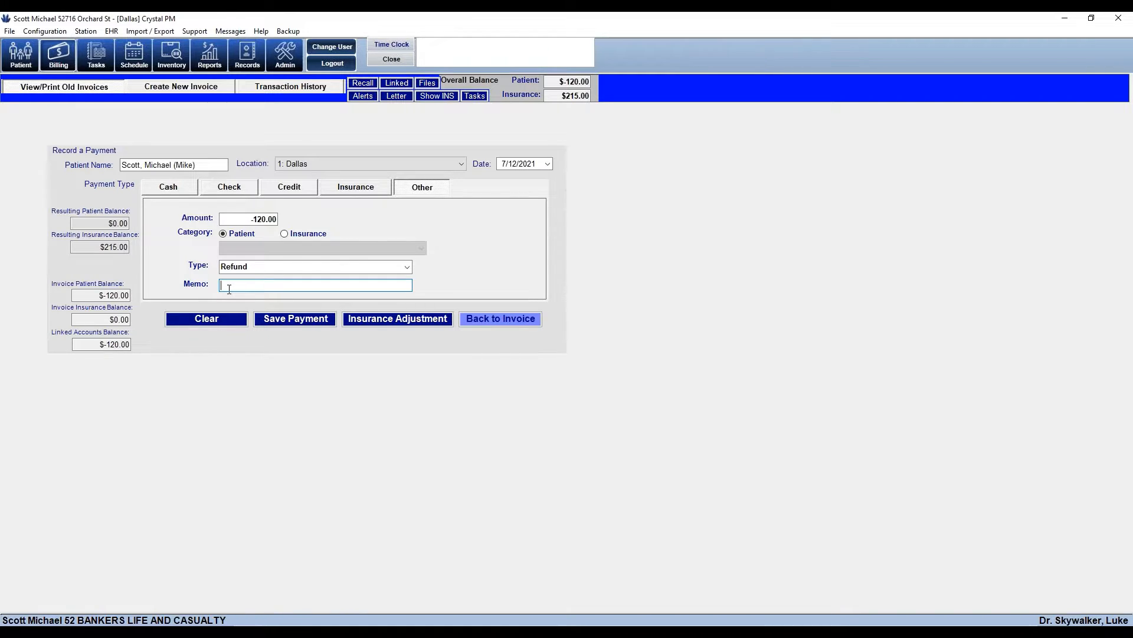
pyautogui.write('Issued check#6632')
pyautogui.click(289, 319)
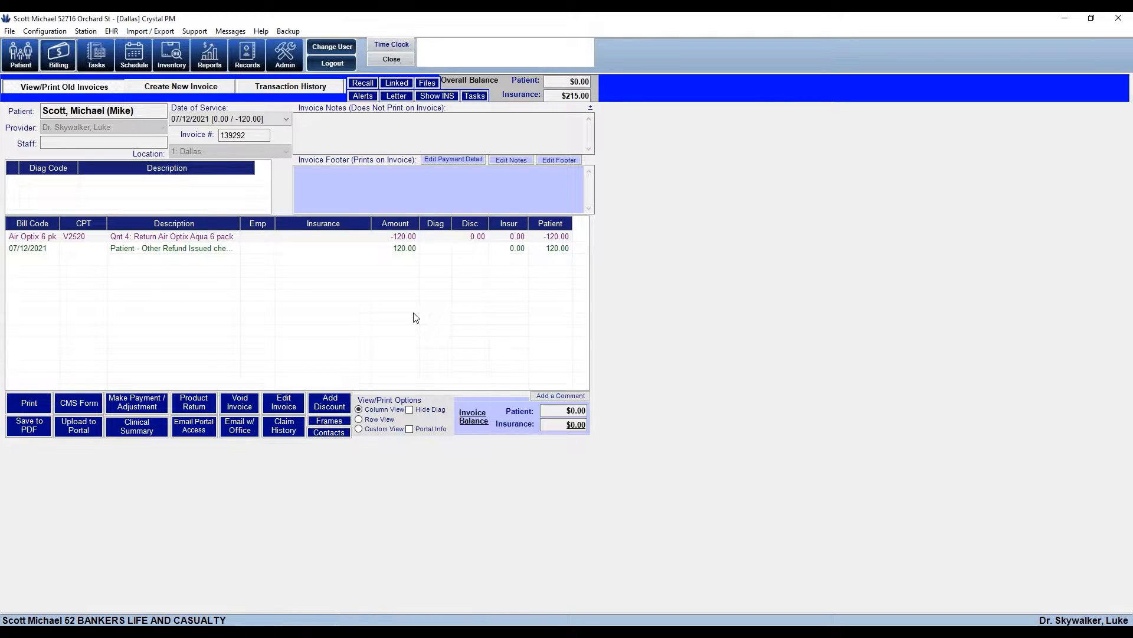
# Confirm the invoice and overall patient balances are $0.00, then start a new invoice
pyautogui.click(568, 411)
pyautogui.click(566, 81)
pyautogui.click(188, 88)
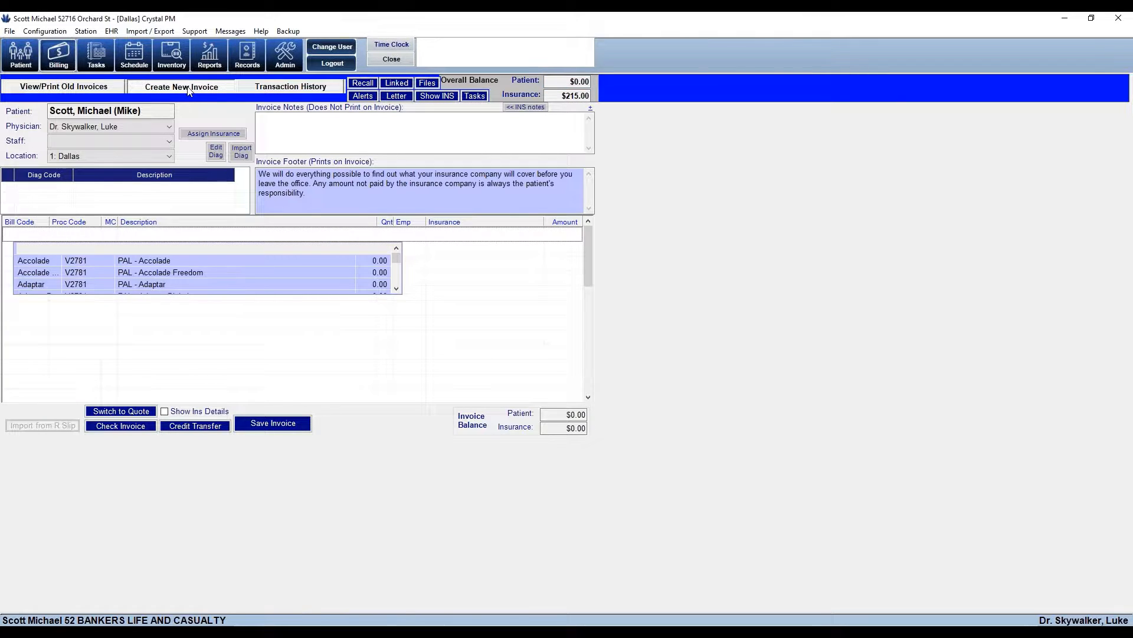
# Add charge lines for exam 92014, Refraction 92015 and Optomap 92250 to the new invoice
pyautogui.press('Tab')
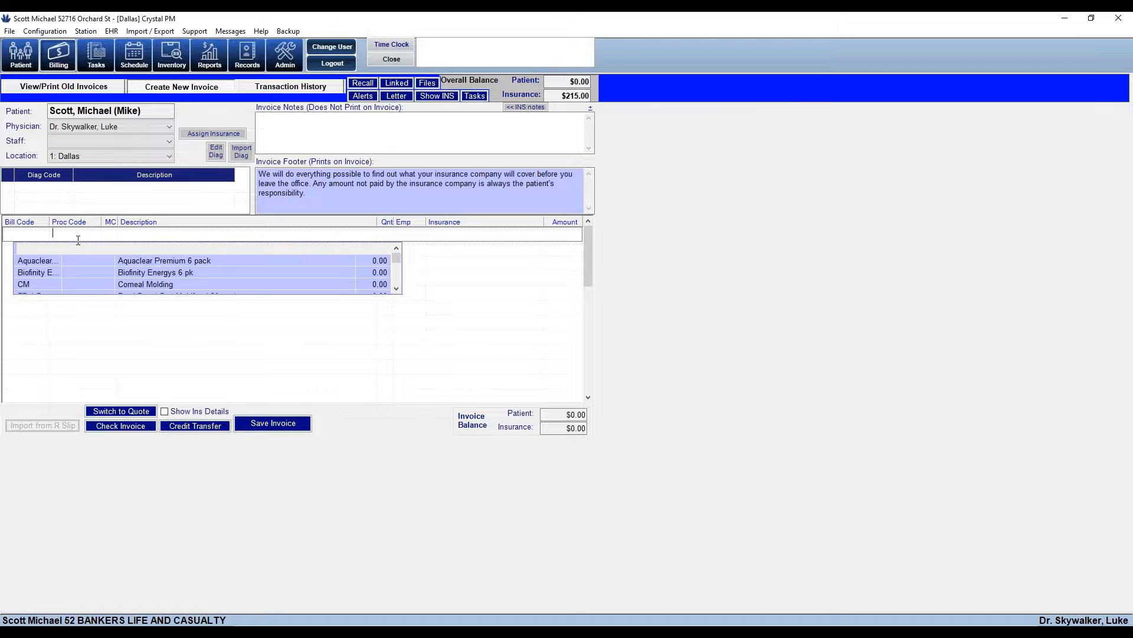
pyautogui.write('+')
pyautogui.write('92014')
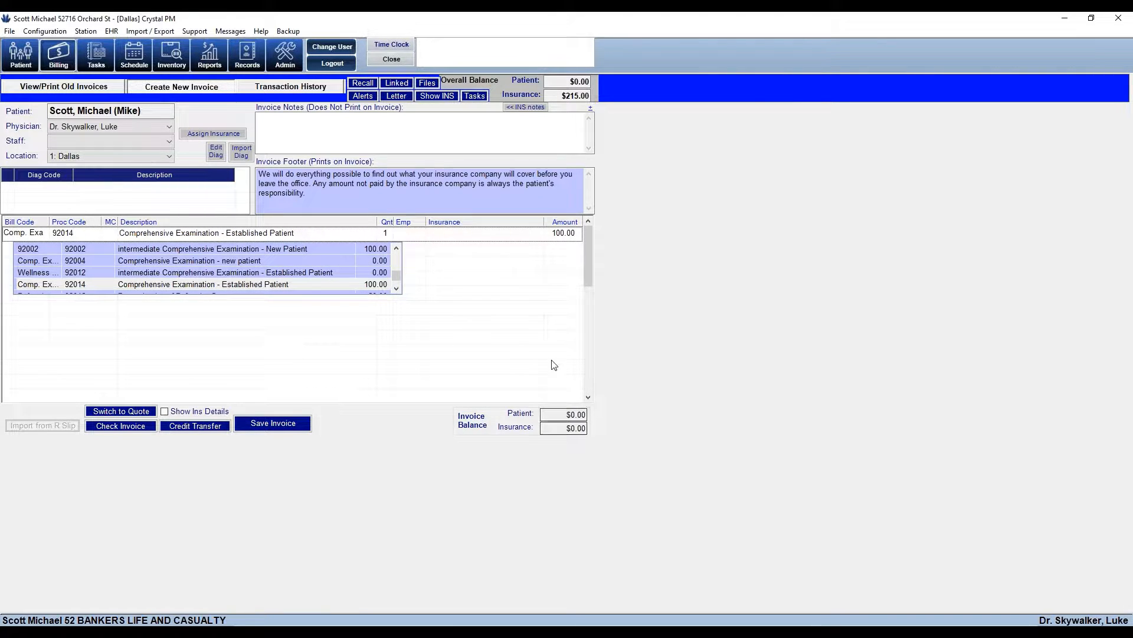
pyautogui.press('Return')
pyautogui.write('920')
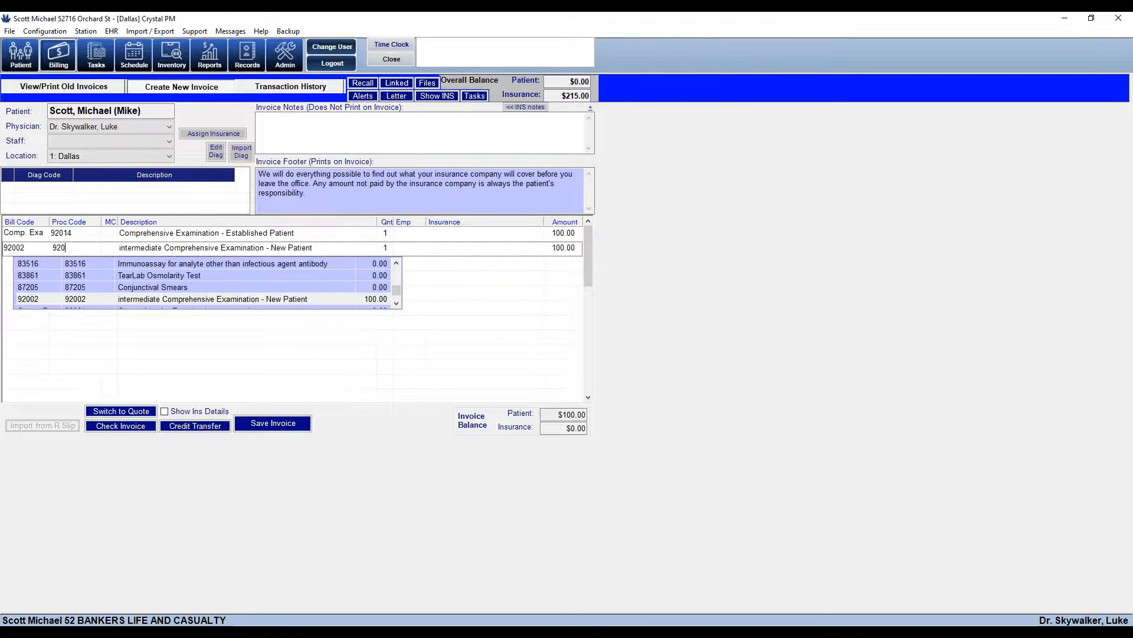
pyautogui.write('15')
pyautogui.press('Return')
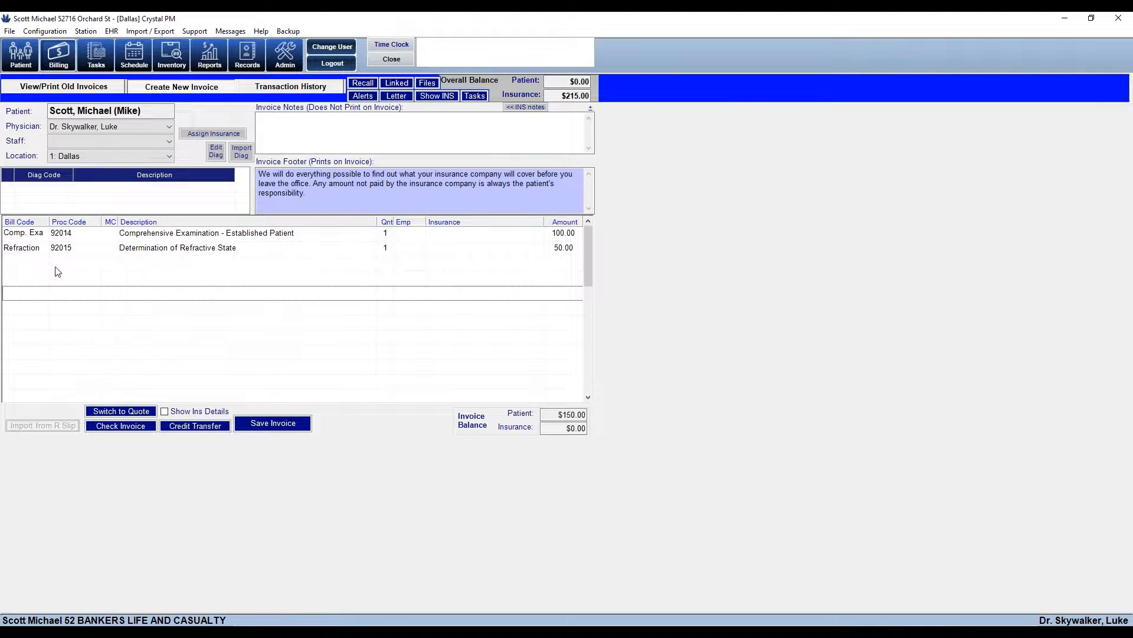
pyautogui.write('92250')
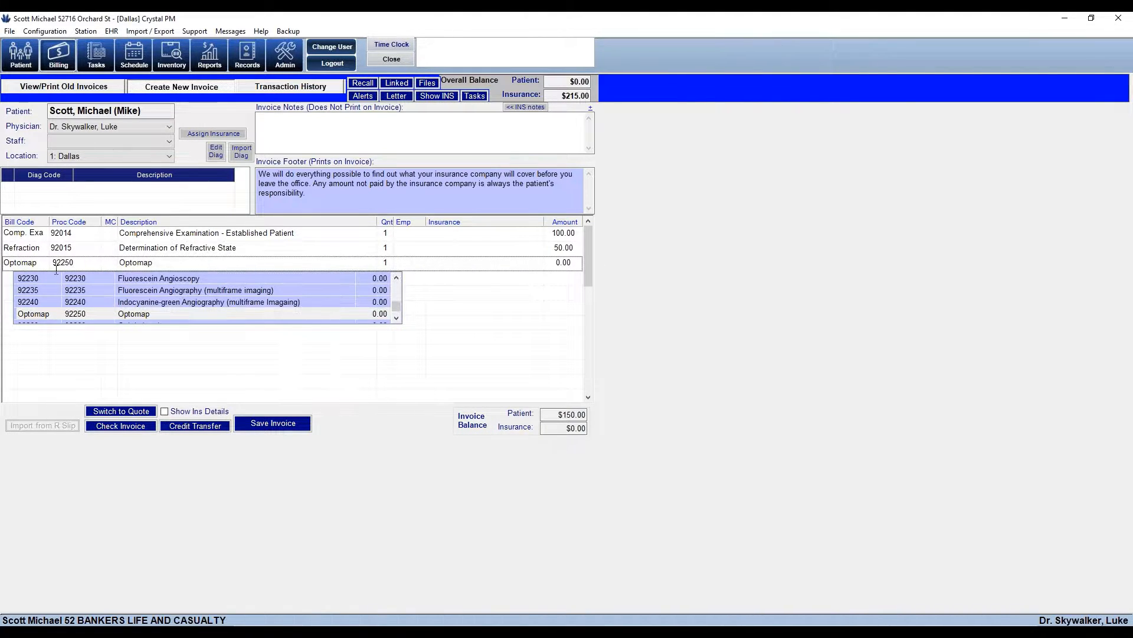
pyautogui.press('Return')
# Bill all charges to Bankers Life, set the Optomap amount and insurance estimate to 100.00, and save
pyautogui.click(204, 134)
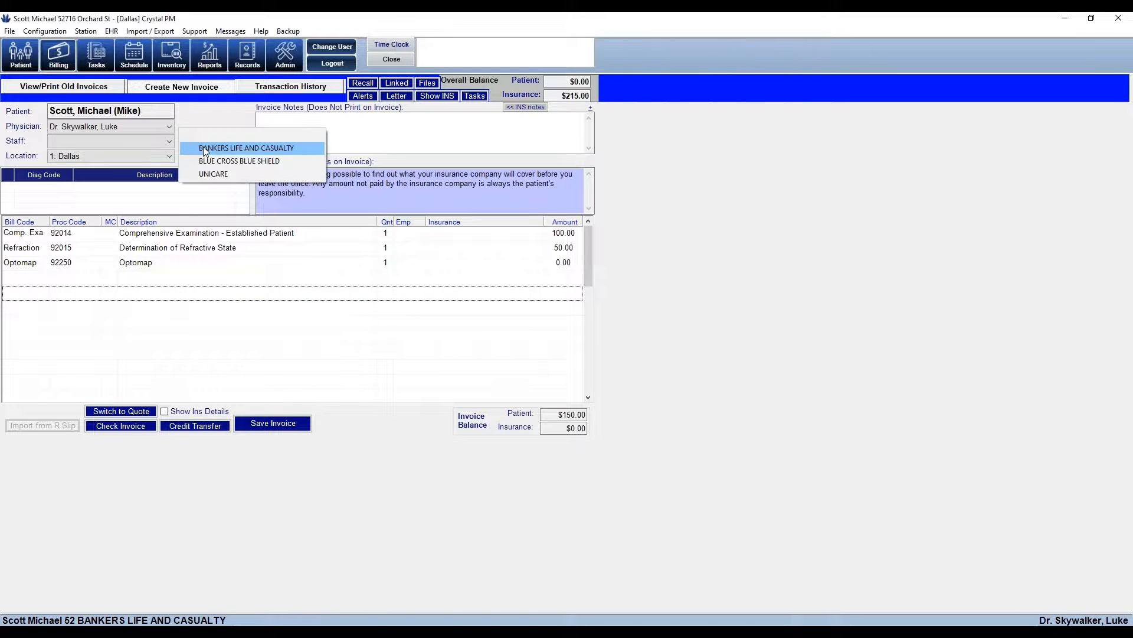
pyautogui.click(203, 148)
pyautogui.click(291, 262)
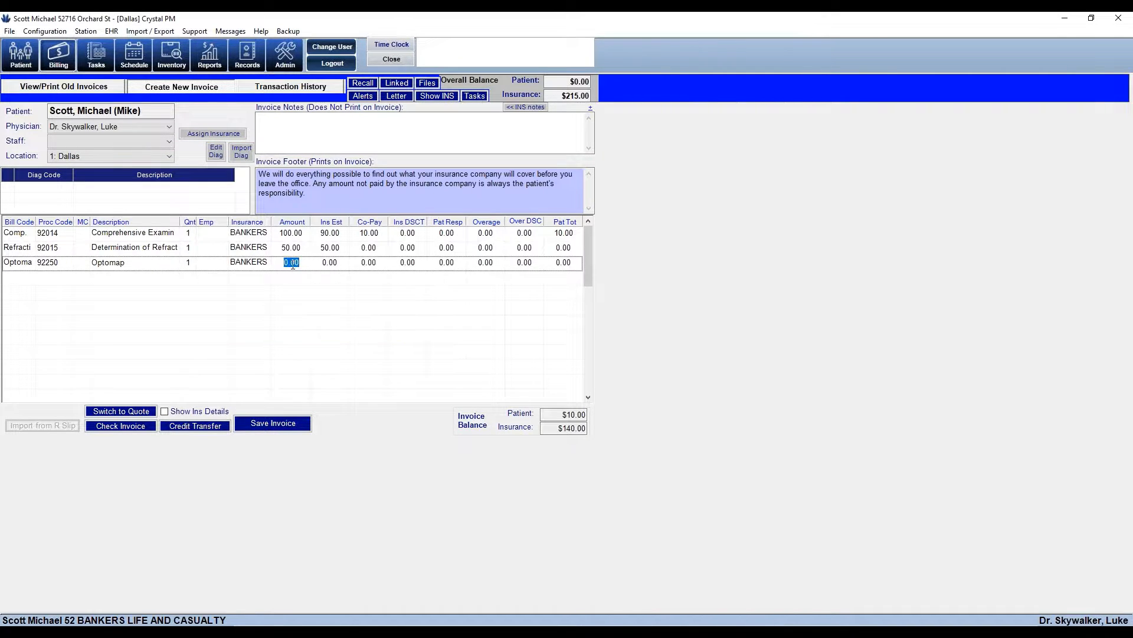
pyautogui.write('100.00')
pyautogui.click(329, 233)
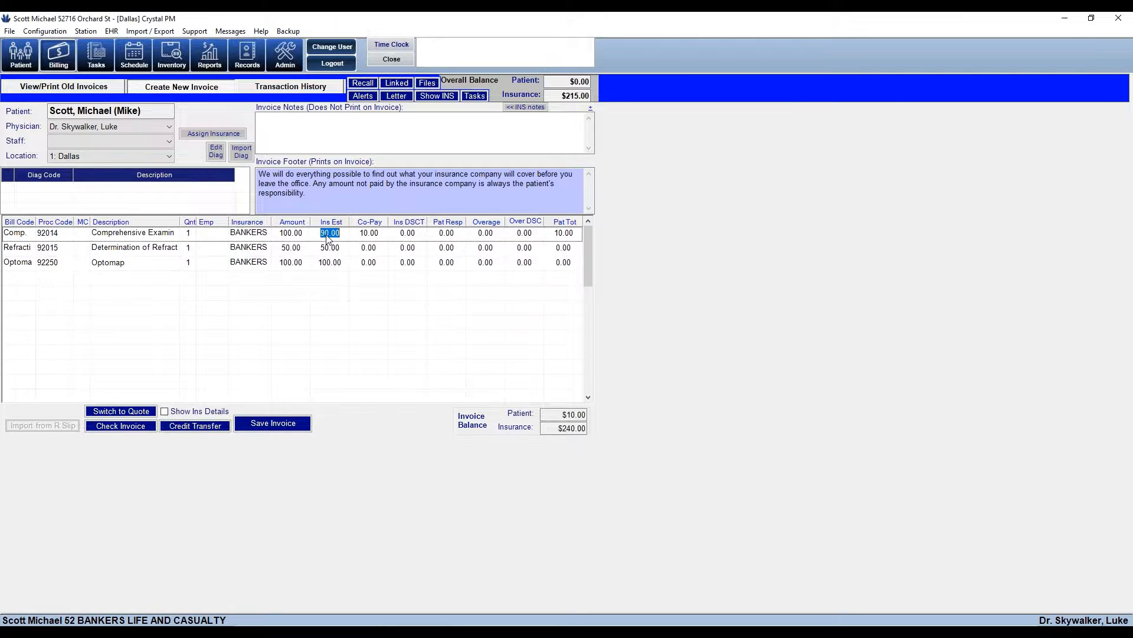
pyautogui.write('100.00')
pyautogui.click(295, 424)
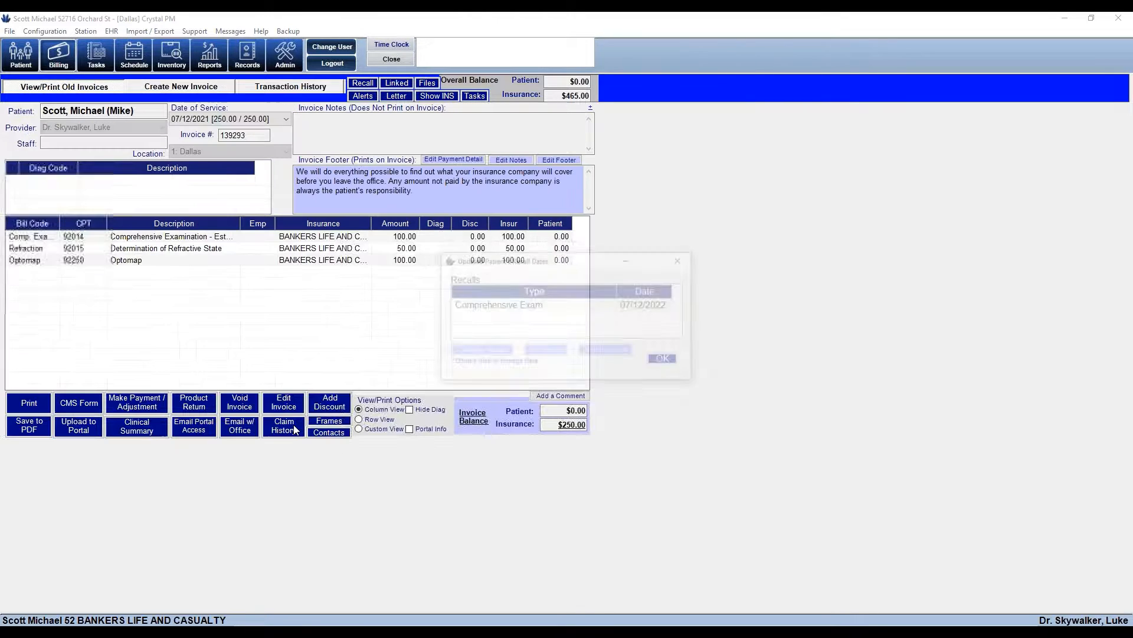
# Dismiss the recall reminder and view the saved $250.00 Bankers Life invoice
pyautogui.click(660, 359)
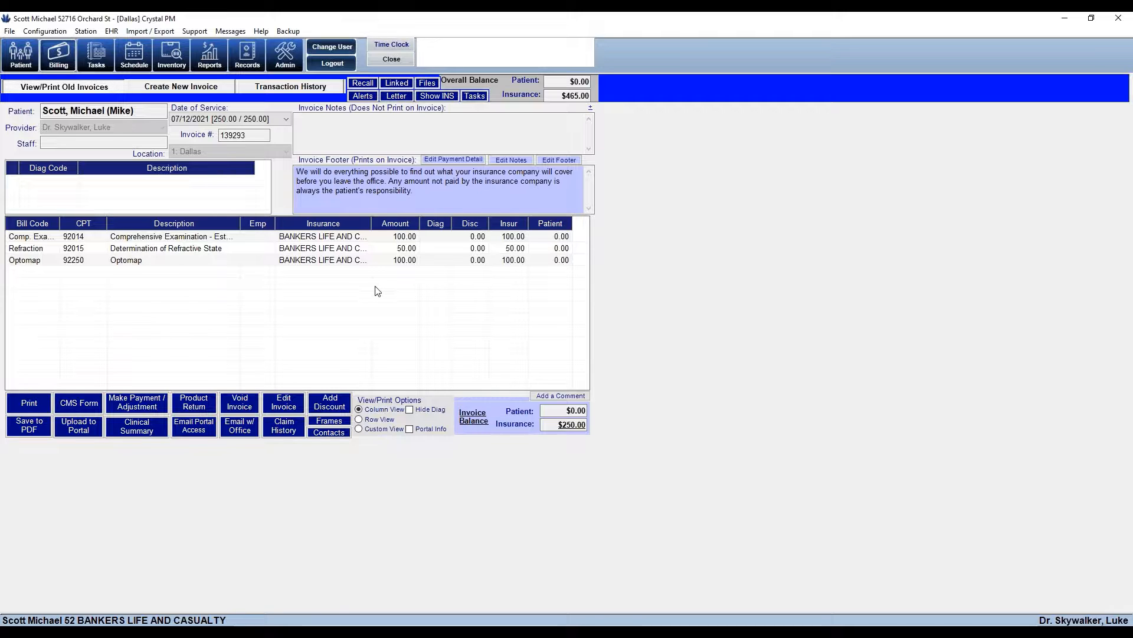
pyautogui.click(81, 405)
# Open the CMS claim form and replace the insured's ID number with a different ID
pyautogui.click(78, 411)
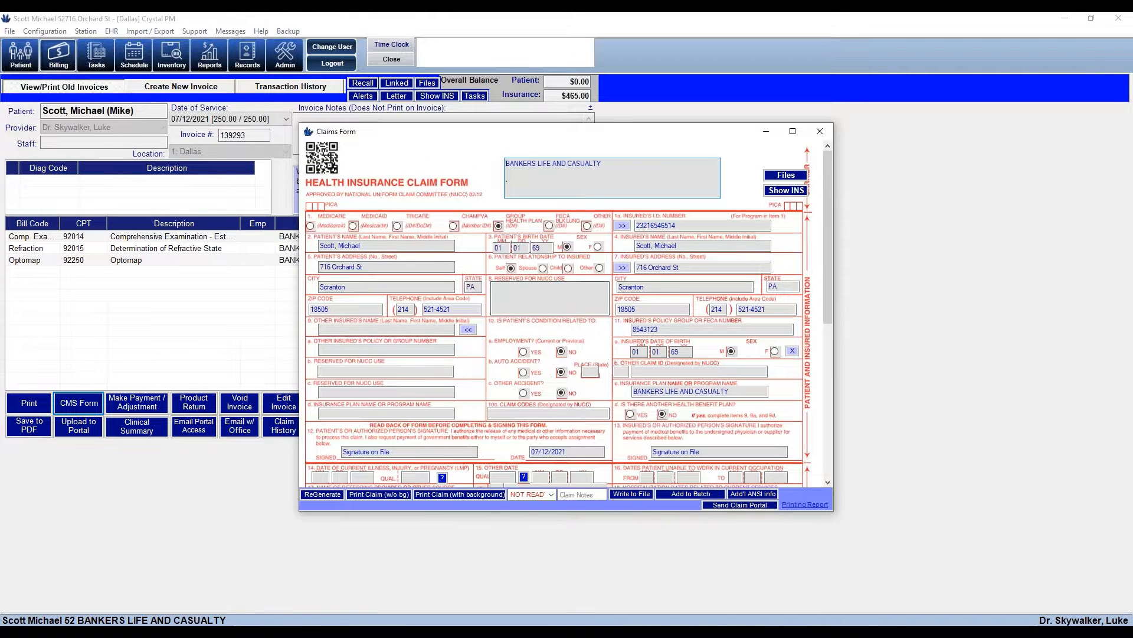
pyautogui.moveTo(793, 229)
pyautogui.mouseDown()
pyautogui.moveTo(809, 349)
pyautogui.moveTo(826, 363)
pyautogui.moveTo(813, 385)
pyautogui.moveTo(792, 237)
pyautogui.mouseUp()
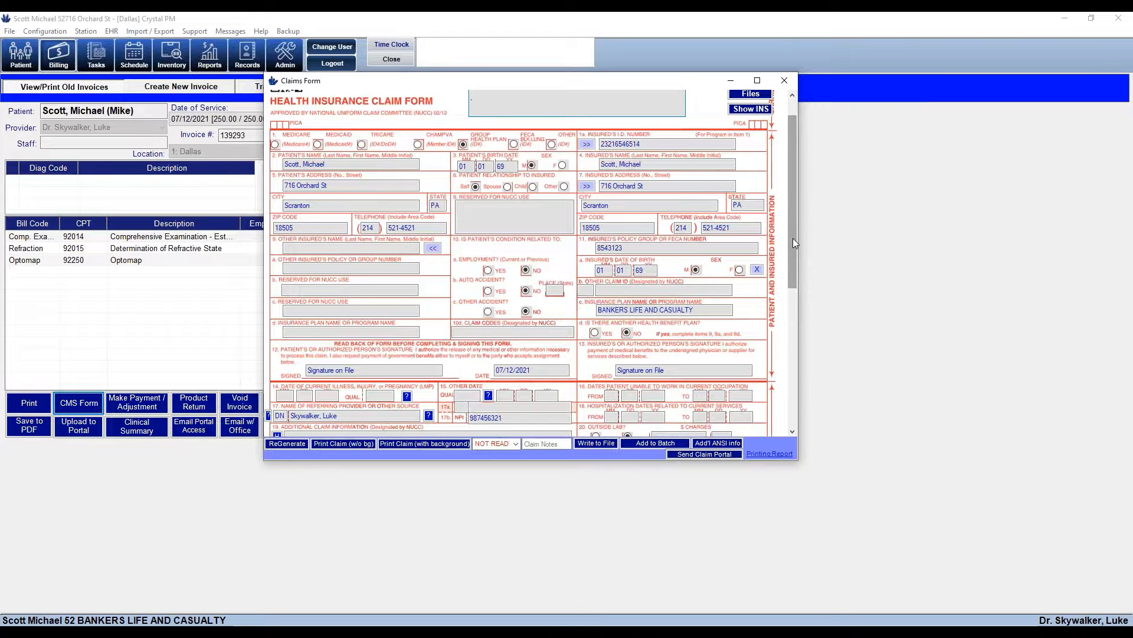
pyautogui.click(588, 146)
pyautogui.hotkey('ctrl', 'c')
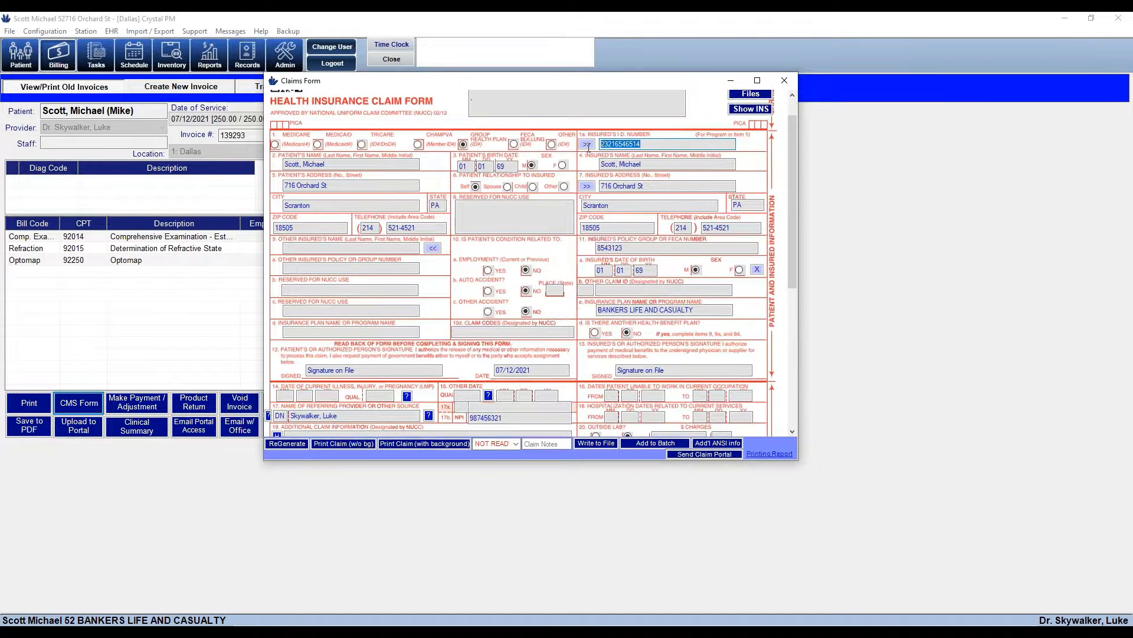
pyautogui.press('BackSpace')
# Restore the original insured ID, then scroll to the service lines and open the claim status list
pyautogui.press('BackSpace')
pyautogui.press('BackSpace')
pyautogui.press('BackSpace')
pyautogui.press('BackSpace')
pyautogui.press('BackSpace')
pyautogui.press('BackSpace')
pyautogui.press('BackSpace')
pyautogui.press('BackSpace')
pyautogui.press('BackSpace')
pyautogui.press('BackSpace')
pyautogui.press('BackSpace')
pyautogui.press('BackSpace')
pyautogui.press('BackSpace')
pyautogui.hotkey('ctrl', 'v')
pyautogui.moveTo(789, 206); pyautogui.dragTo(812, 362)
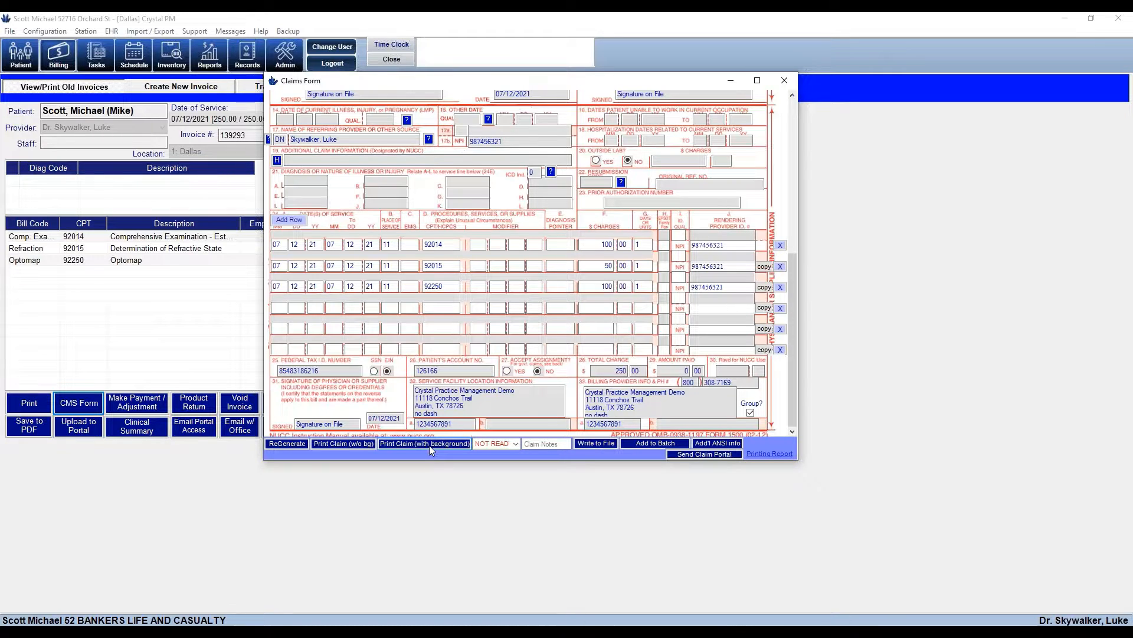
pyautogui.click(517, 446)
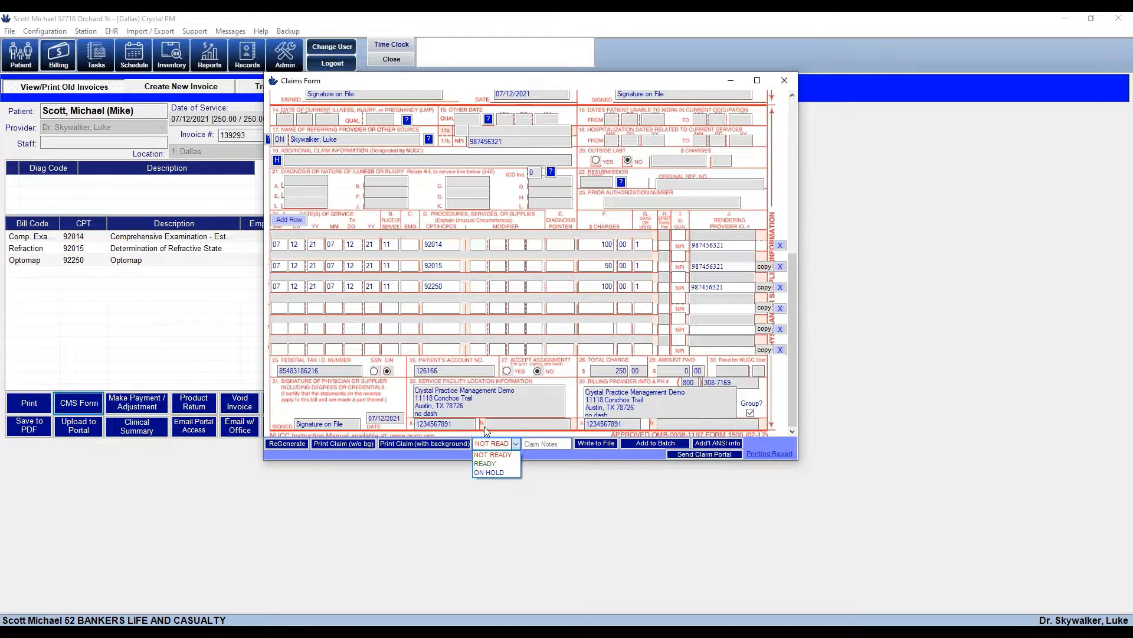
# Try setting the claim to READY, decline at the missing-diagnosis warning, and close the claim form
pyautogui.click(488, 465)
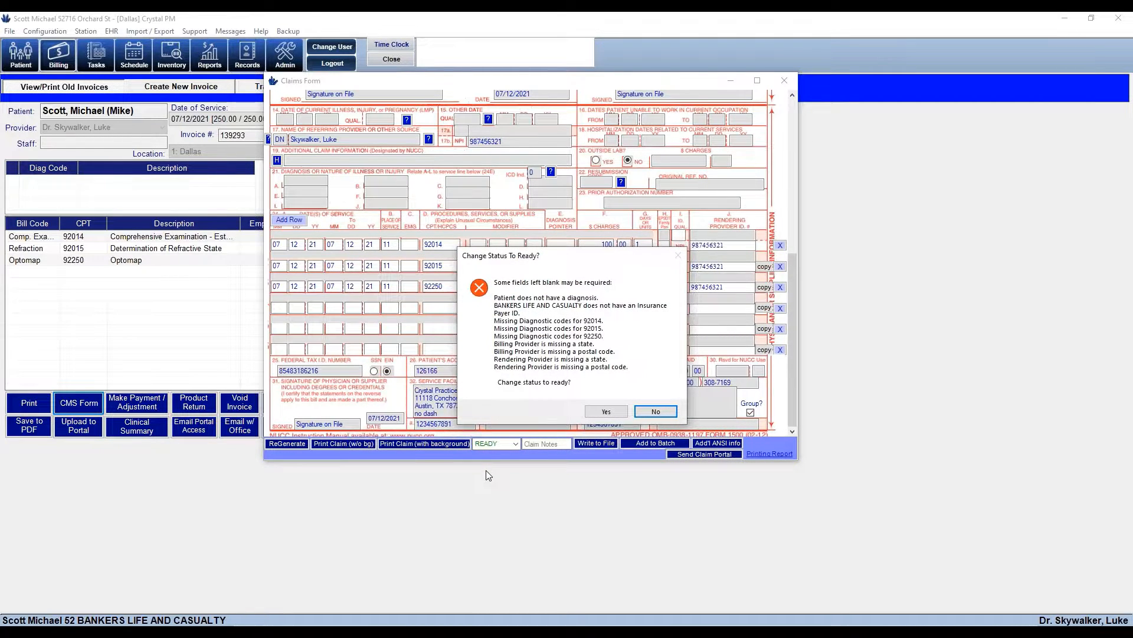
pyautogui.click(1031, 626)
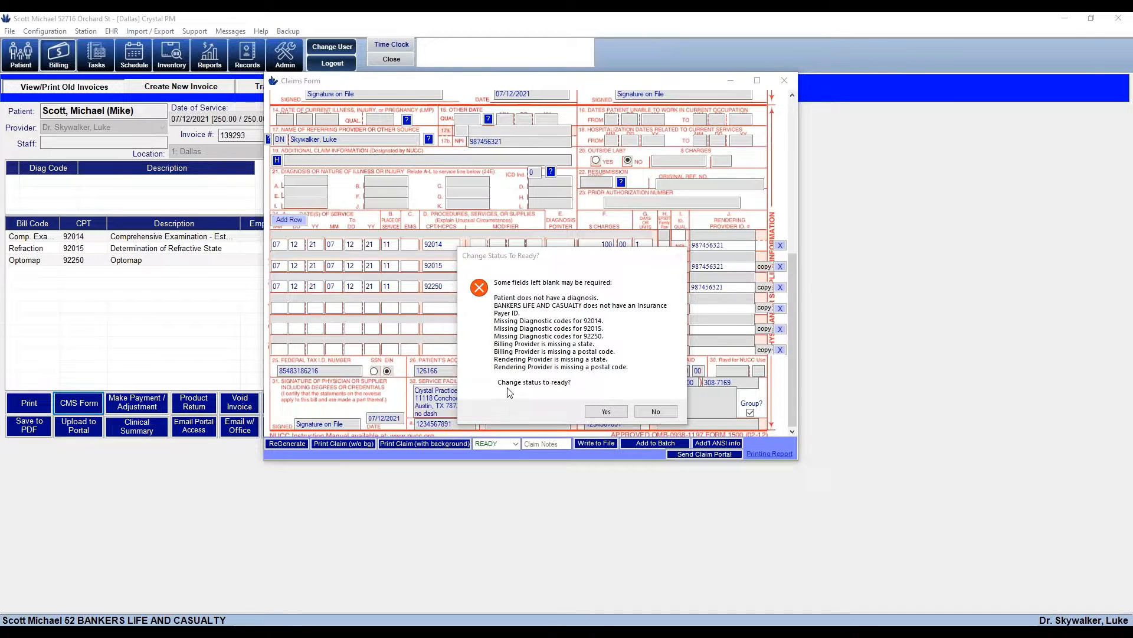
pyautogui.click(656, 413)
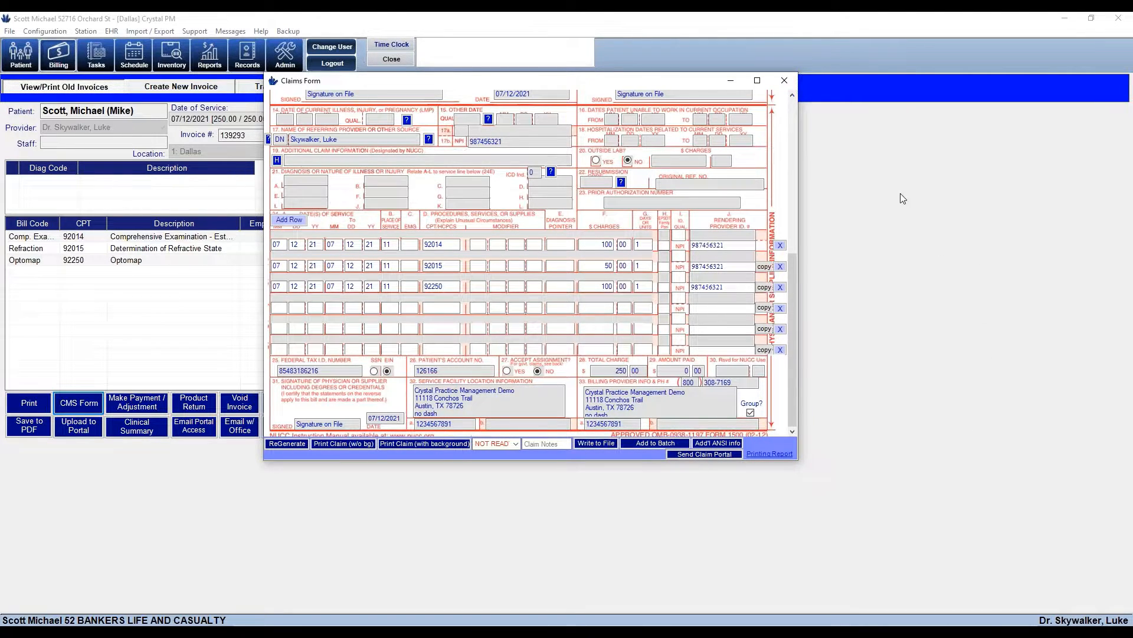
pyautogui.click(785, 83)
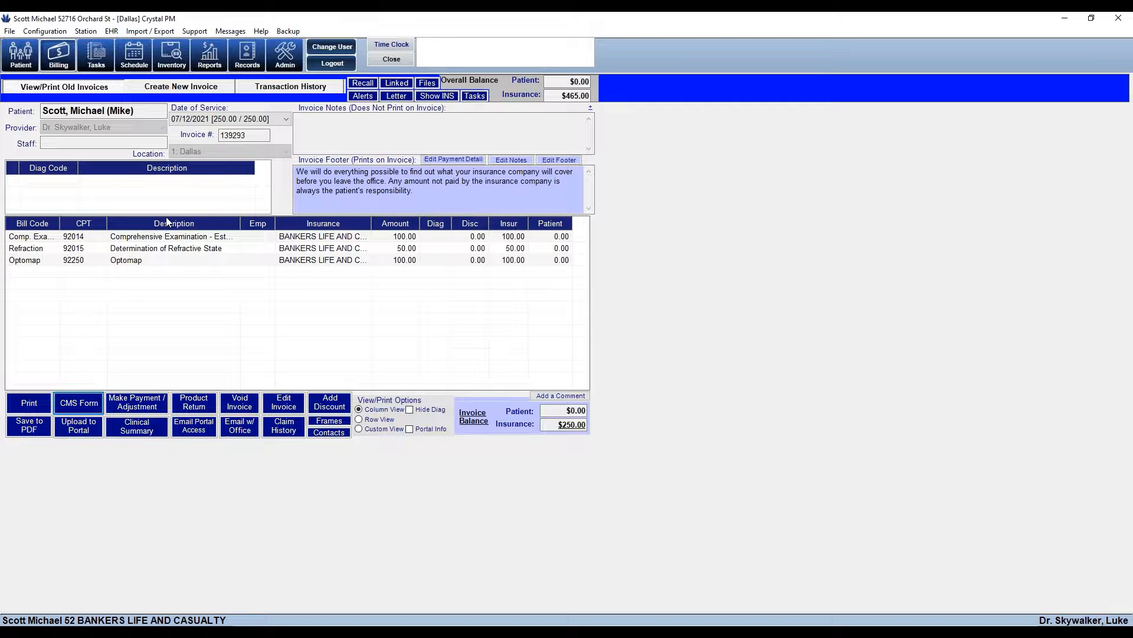
# Edit the saved invoice and attach diagnosis H52.13 Myopia, bilateral
pyautogui.click(284, 406)
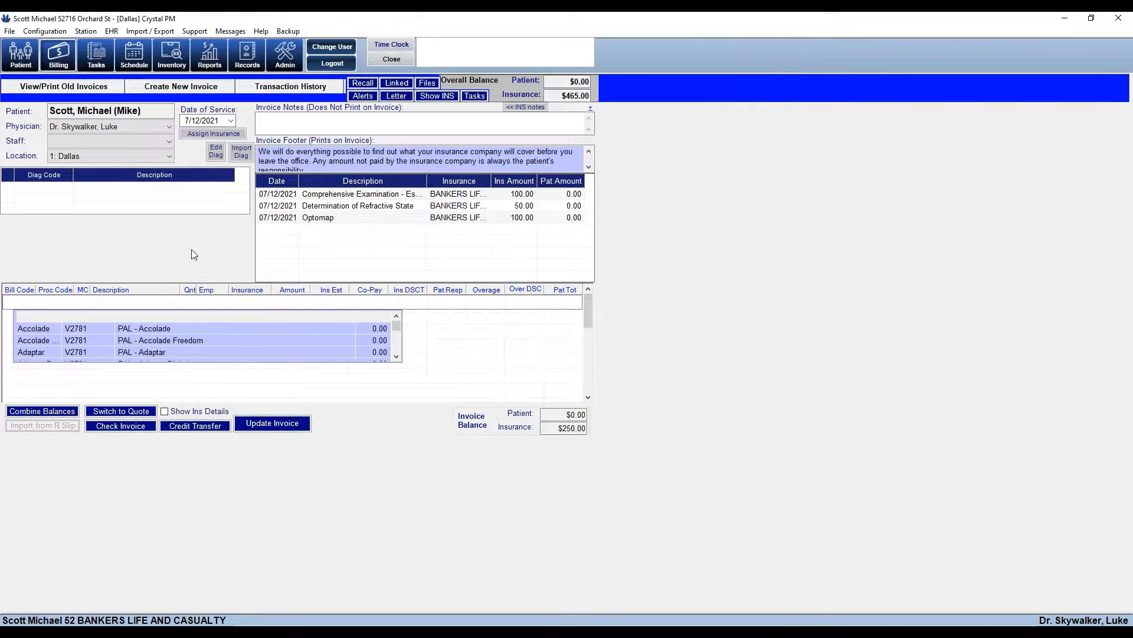
pyautogui.click(243, 152)
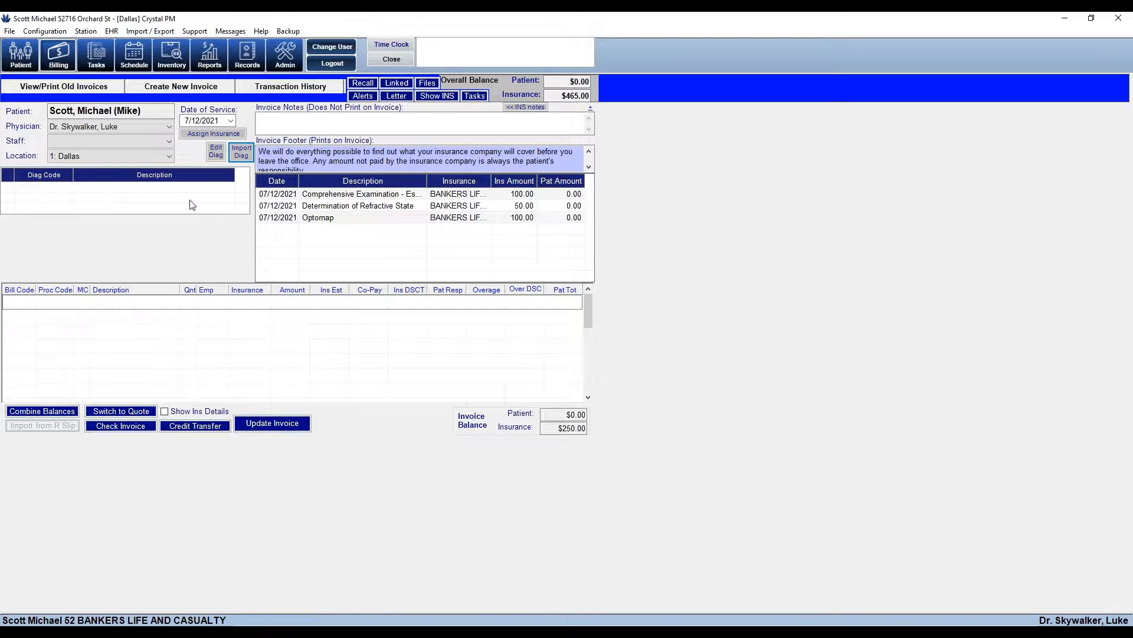
pyautogui.click(215, 151)
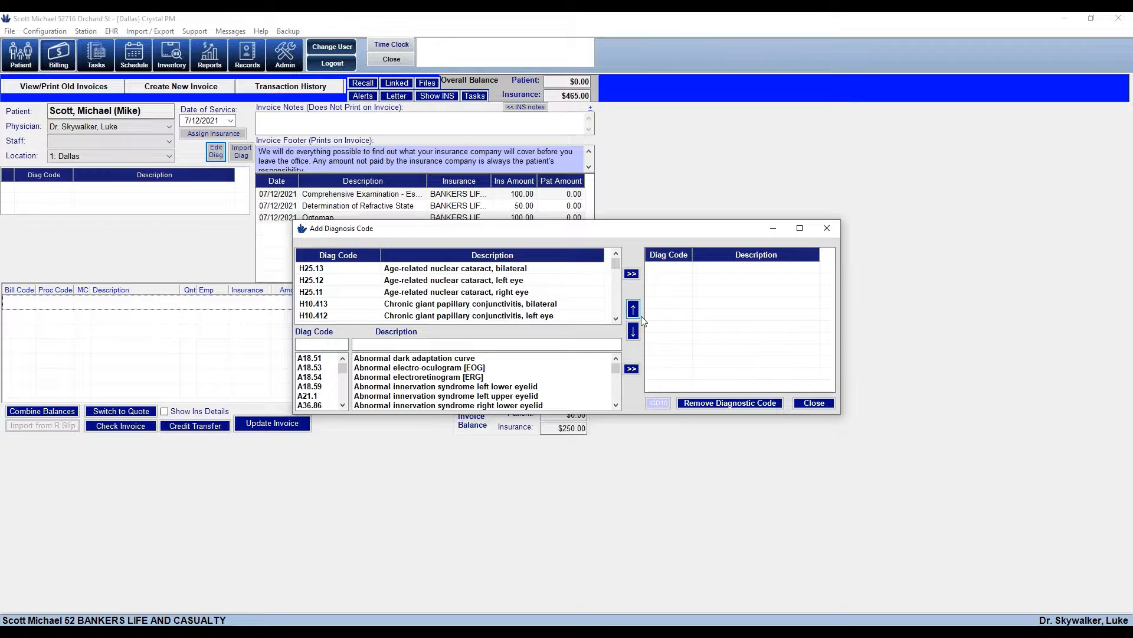
pyautogui.moveTo(617, 265); pyautogui.dragTo(630, 291)
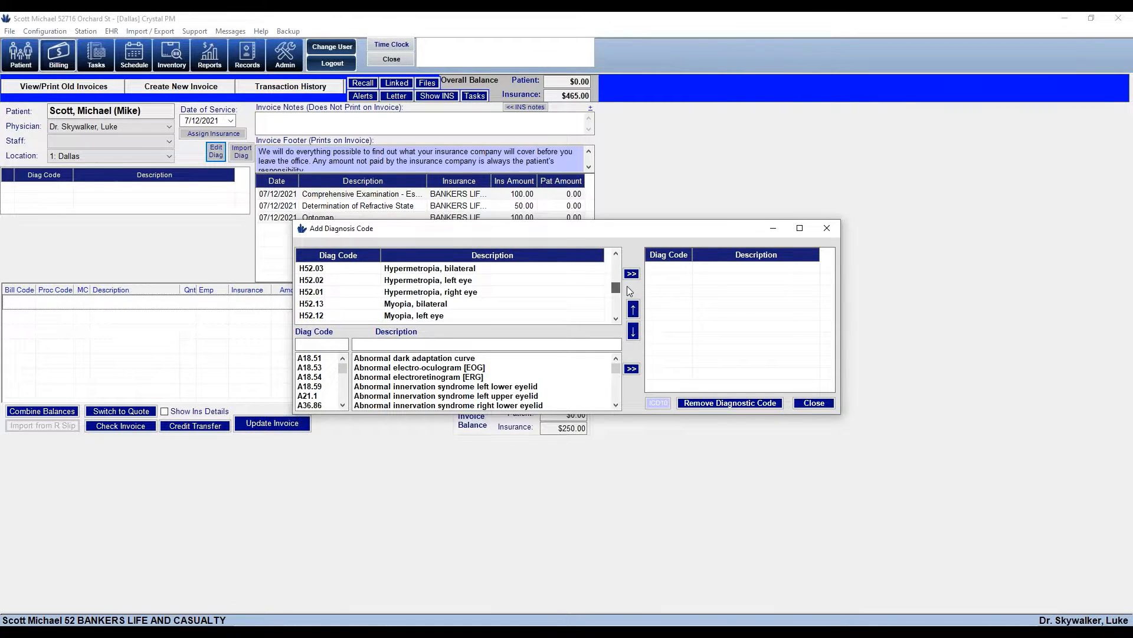
pyautogui.click(449, 305)
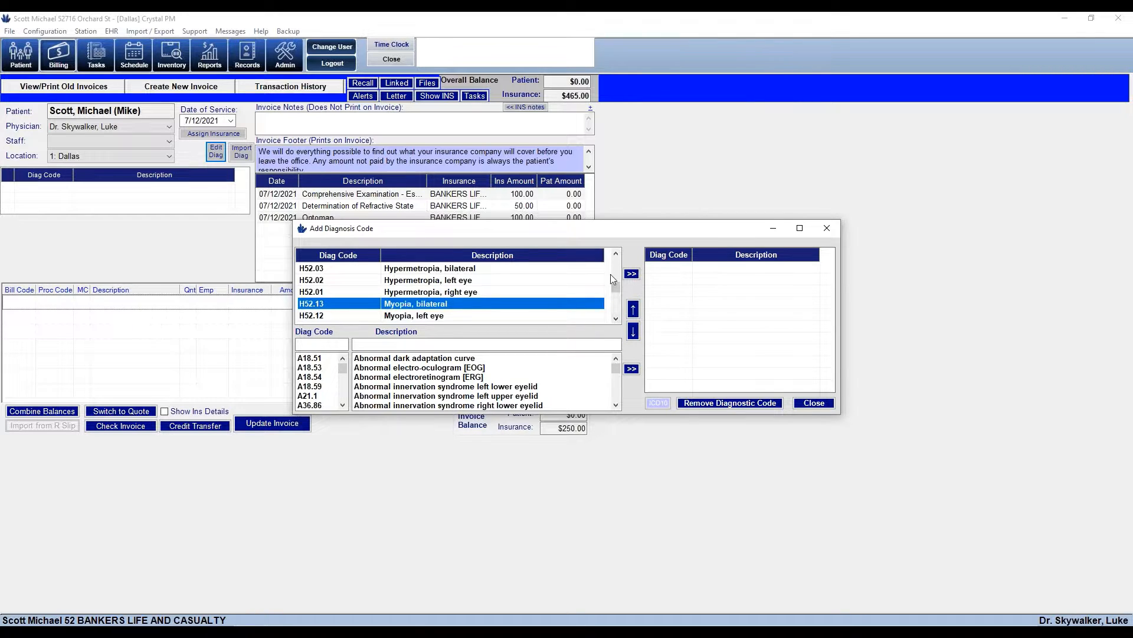
pyautogui.click(632, 274)
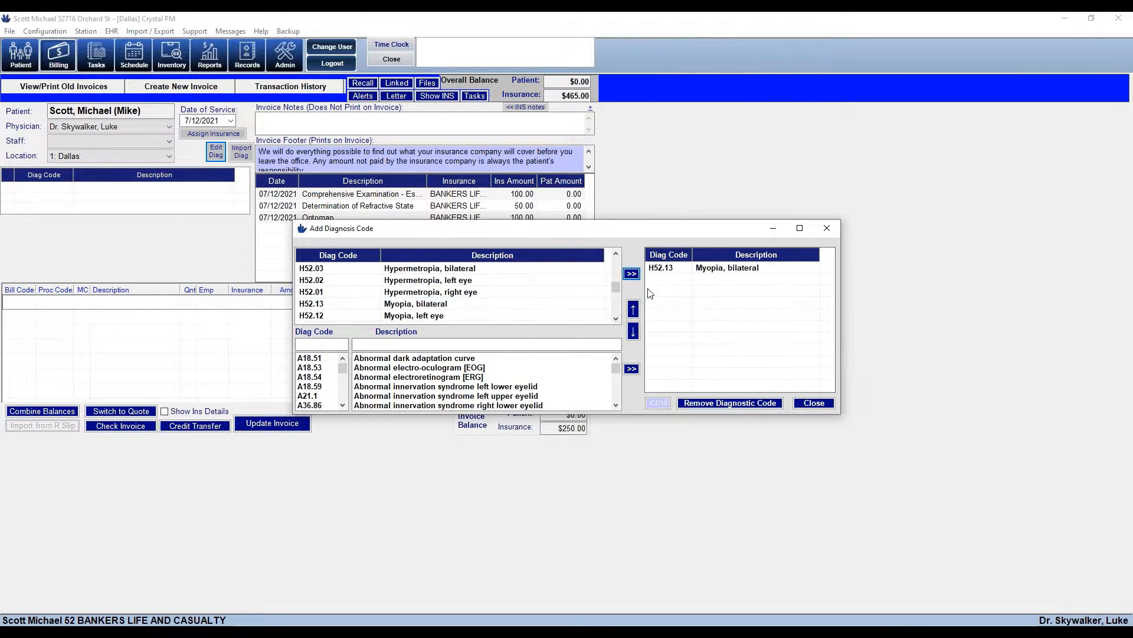
# Search for code H52.4 and add Presbyopia to the invoice diagnoses
pyautogui.click(322, 345)
pyautogui.write('h')
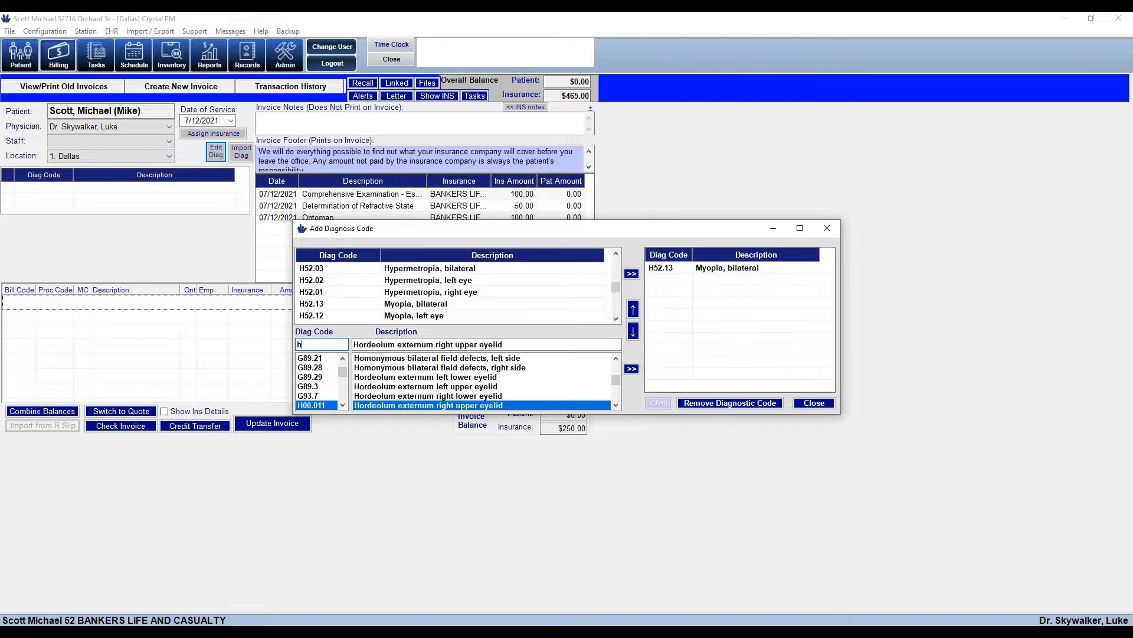
pyautogui.write('52.4')
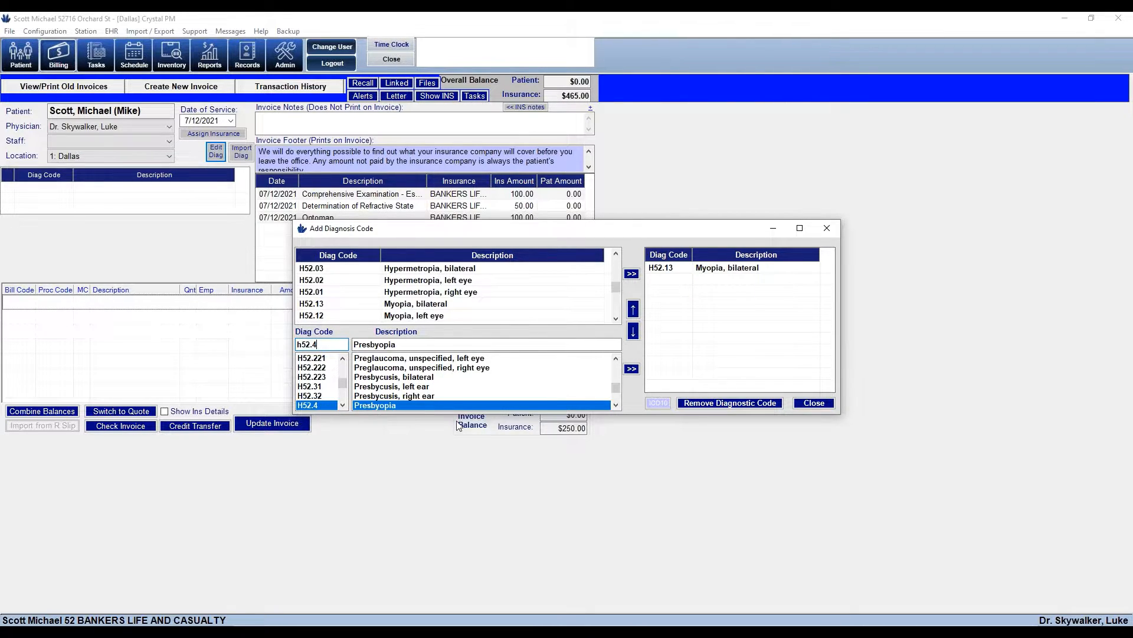
pyautogui.click(632, 369)
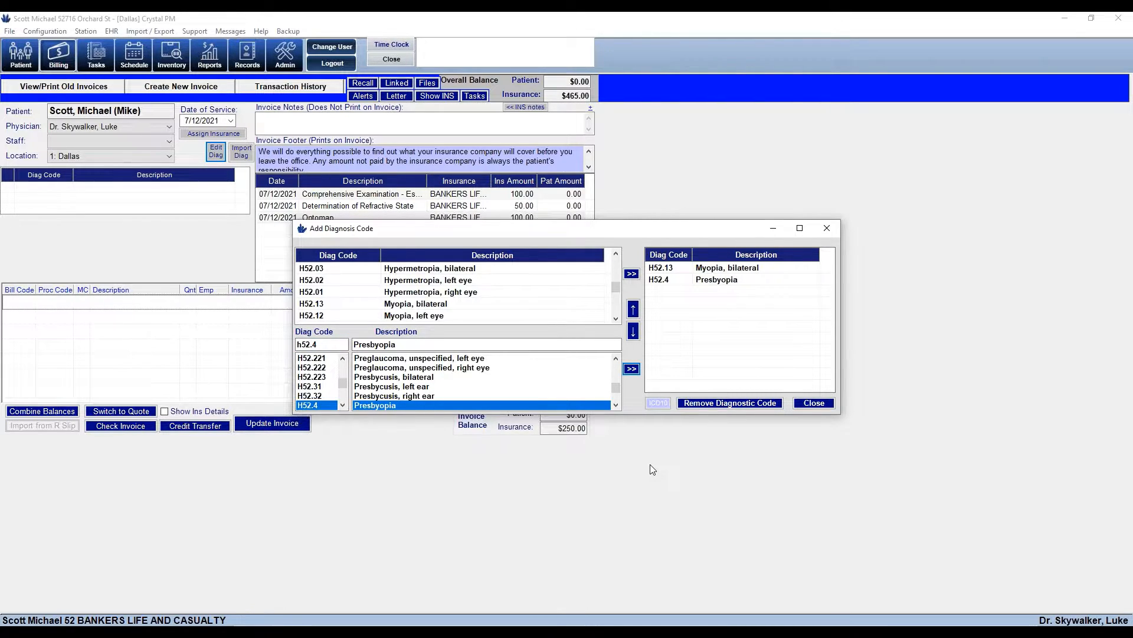
pyautogui.click(819, 407)
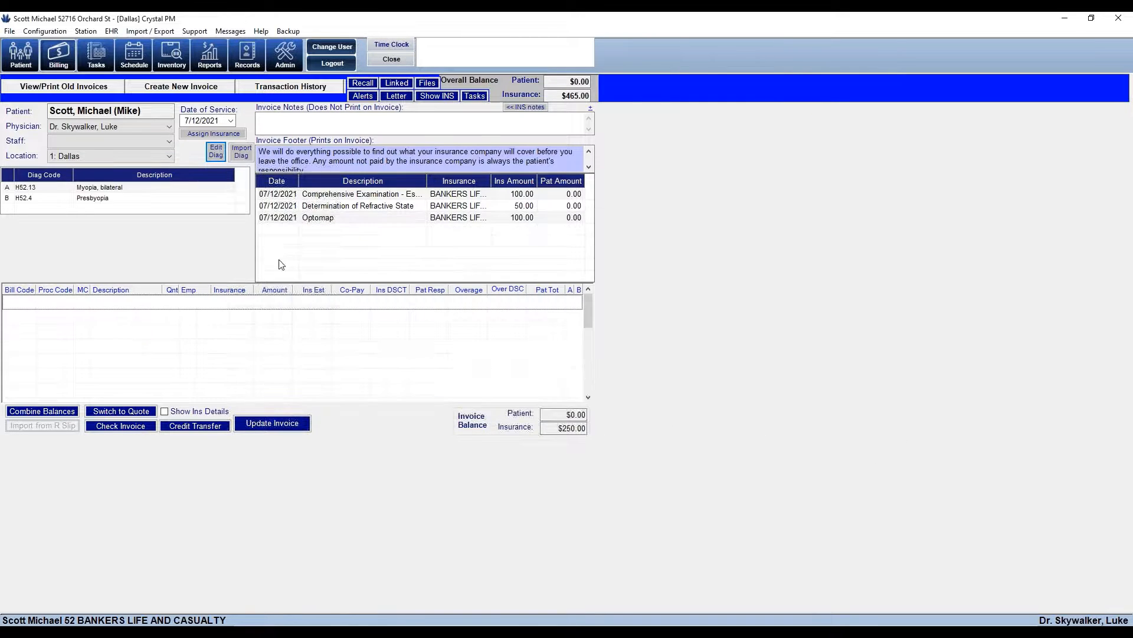
# Link the Comprehensive Examination charge to diagnosis A
pyautogui.click(129, 201)
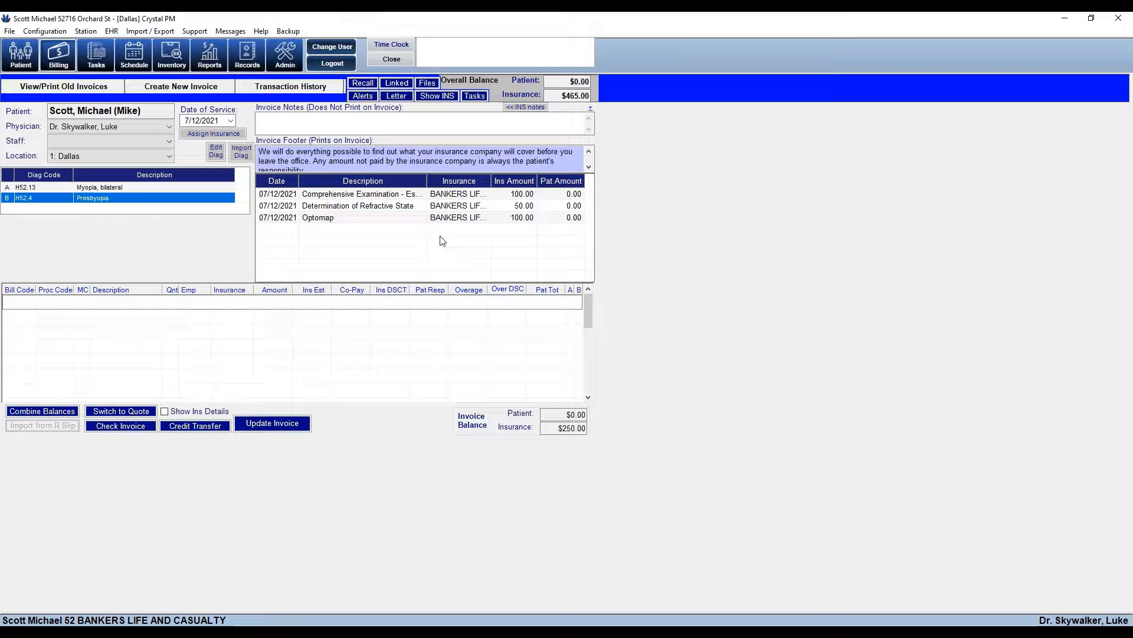
pyautogui.click(447, 199)
pyautogui.doubleClick(446, 199)
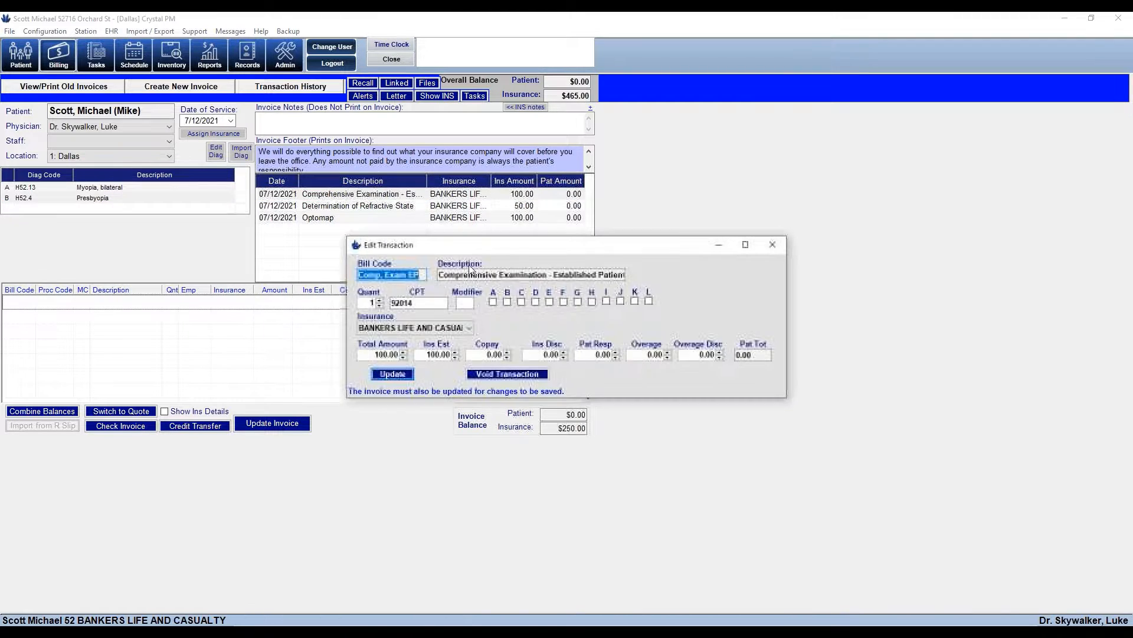
pyautogui.click(493, 302)
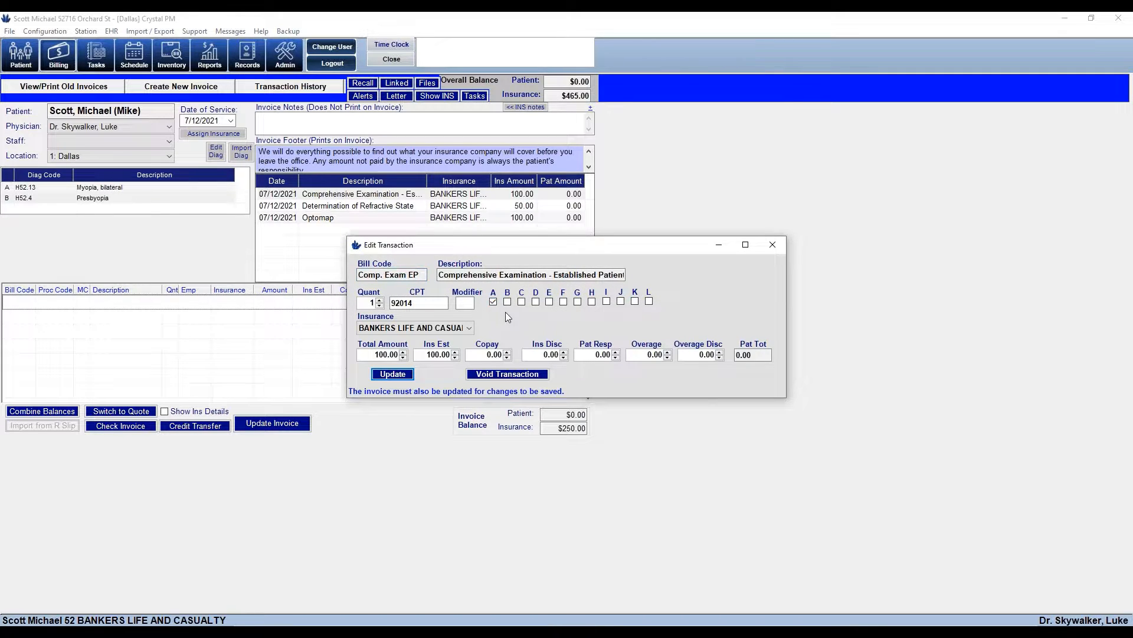
pyautogui.click(393, 373)
# Link the Determination of Refractive State and Optomap charges to diagnoses A and B
pyautogui.doubleClick(463, 206)
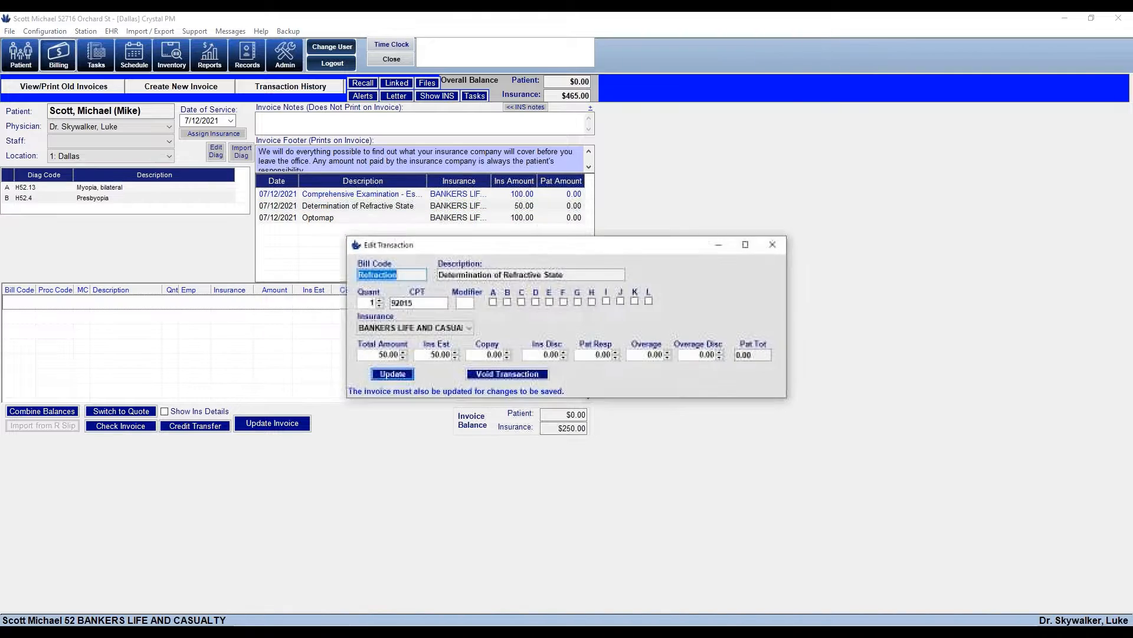
pyautogui.click(493, 302)
pyautogui.click(507, 301)
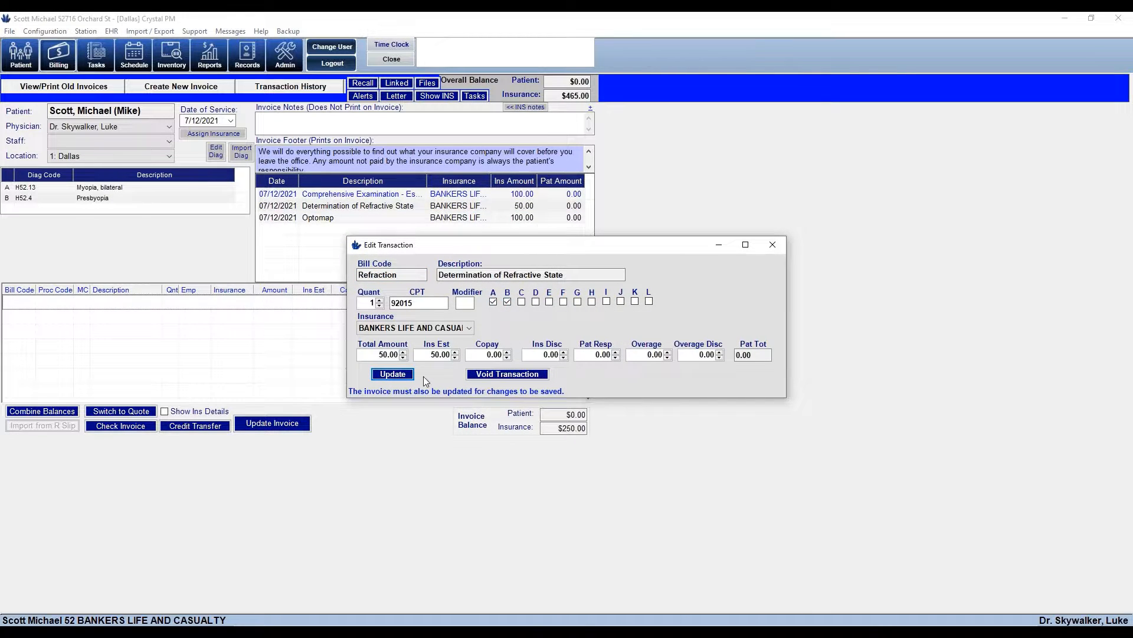
pyautogui.click(400, 375)
pyautogui.doubleClick(460, 217)
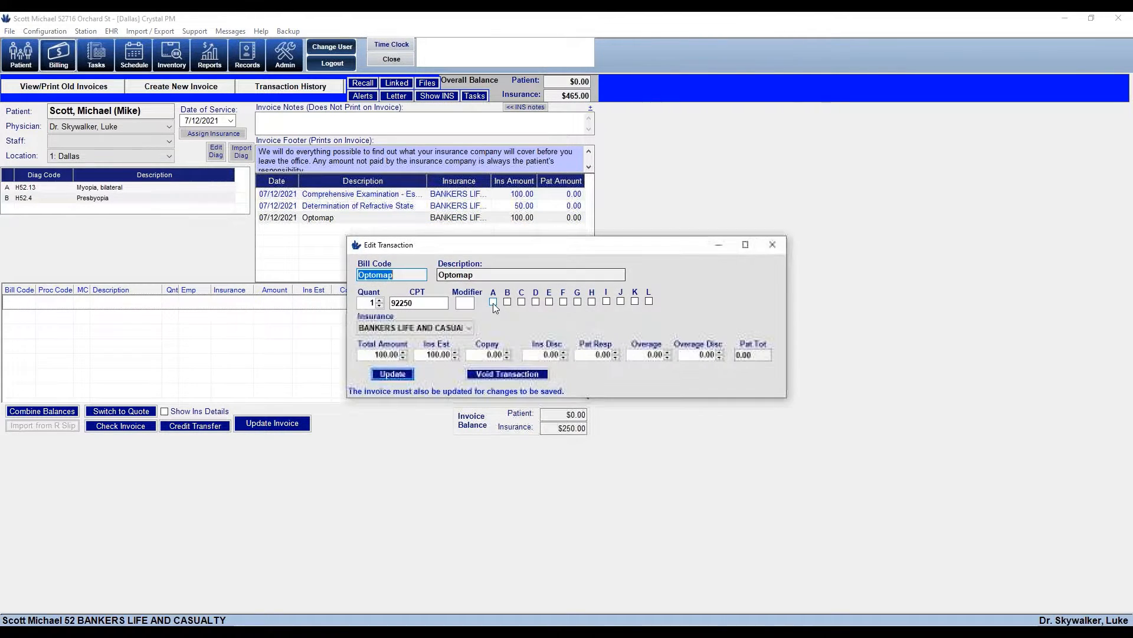
pyautogui.click(492, 301)
pyautogui.click(507, 302)
pyautogui.click(393, 373)
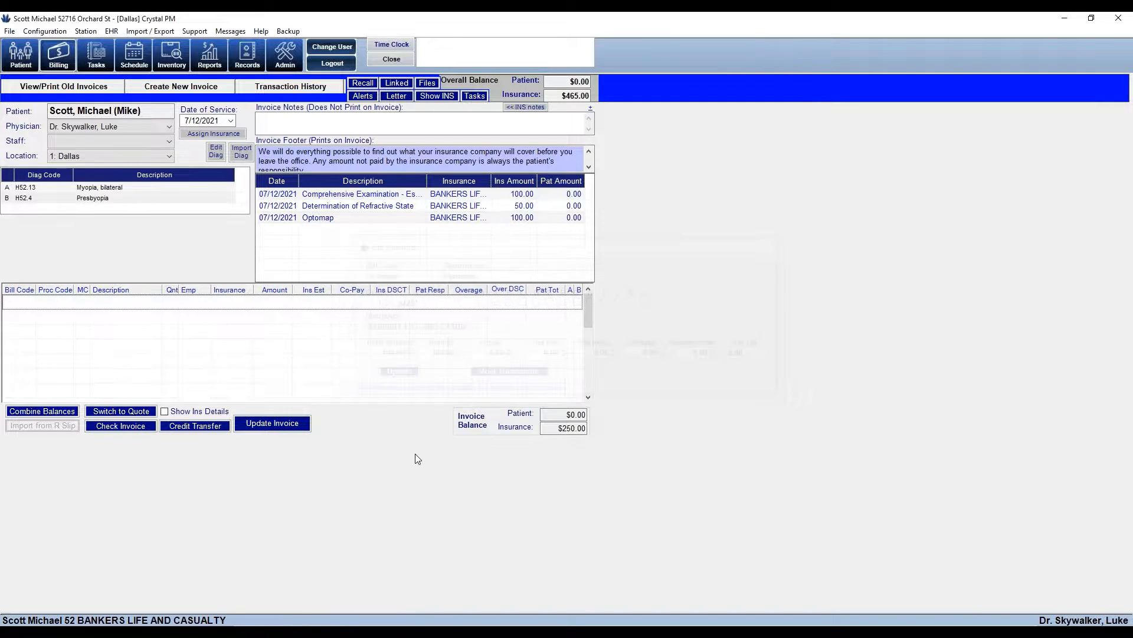
# Save the updated invoice and review its exam and refraction charge lines
pyautogui.click(273, 424)
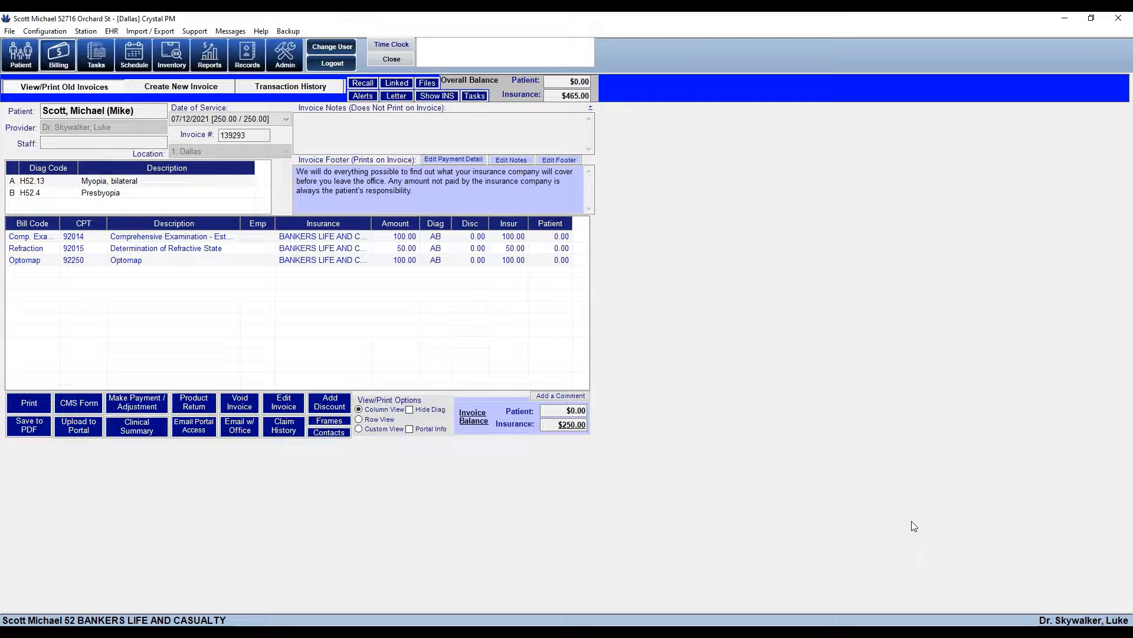
pyautogui.click(443, 236)
pyautogui.click(441, 249)
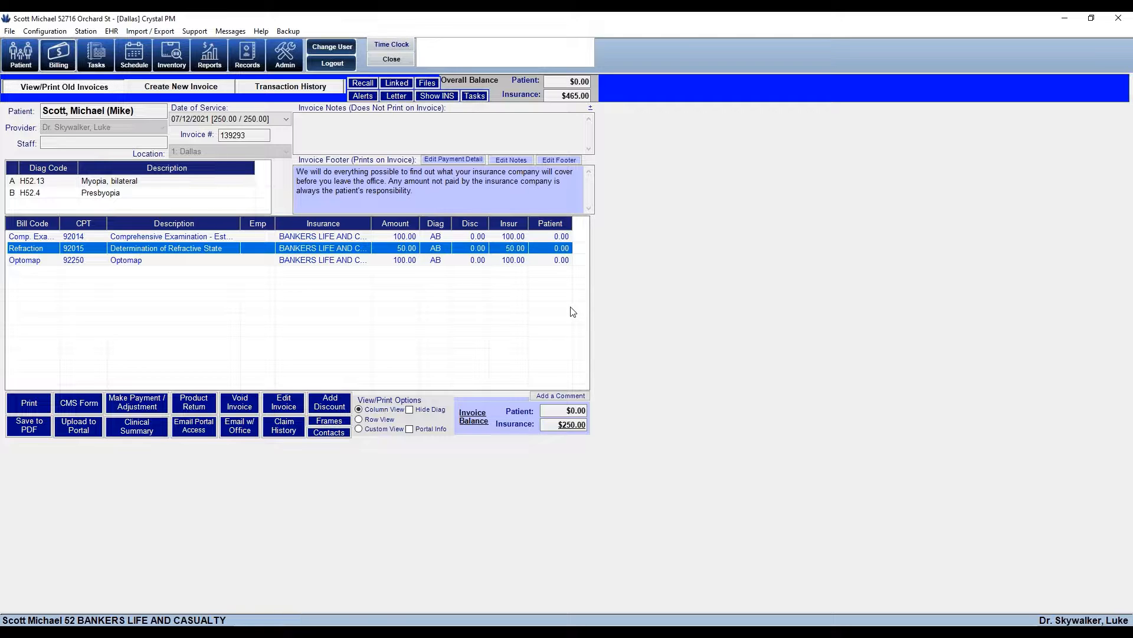
# Open the CMS claim form, check the 92015 and 92250 diagnosis pointers, leaving status NOT READY
pyautogui.click(79, 404)
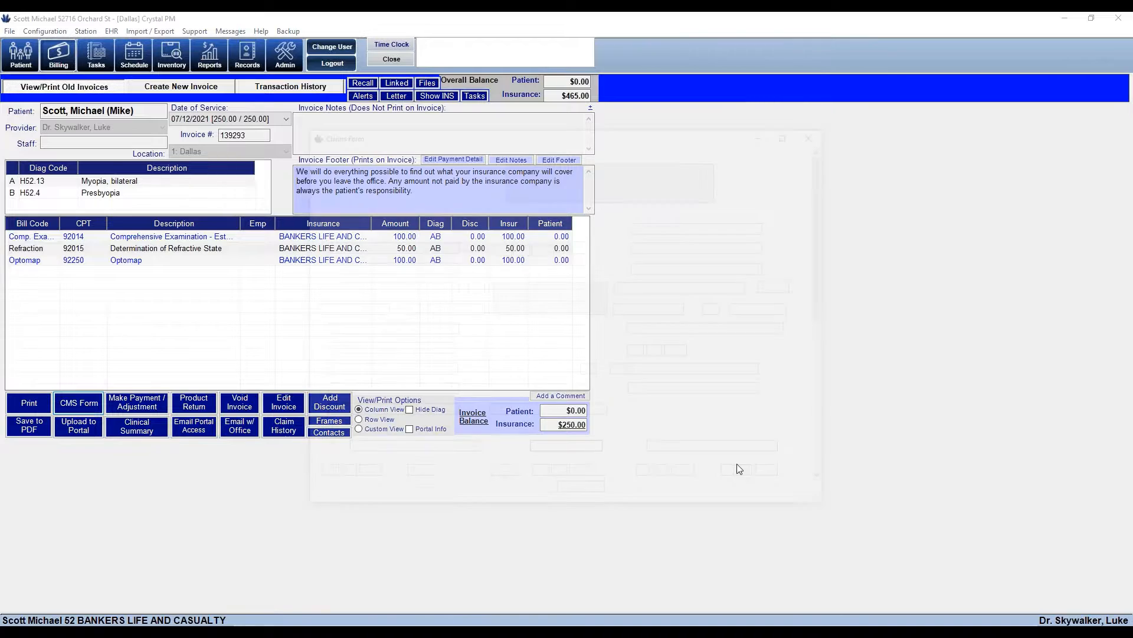
pyautogui.moveTo(828, 254); pyautogui.dragTo(803, 447)
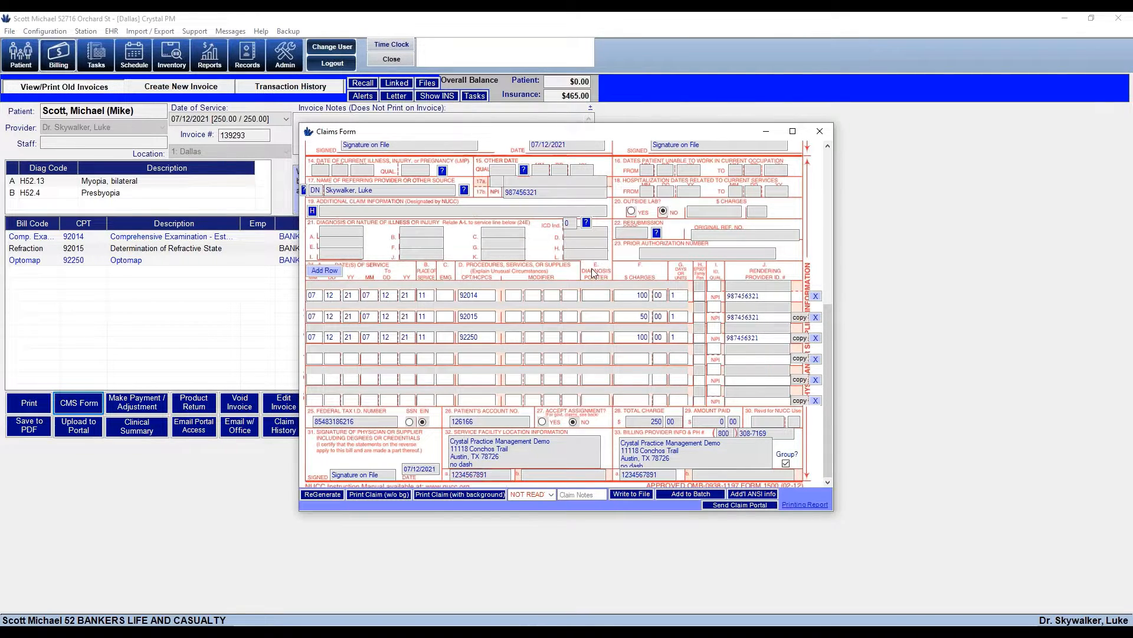
pyautogui.click(592, 316)
pyautogui.click(586, 334)
pyautogui.click(551, 495)
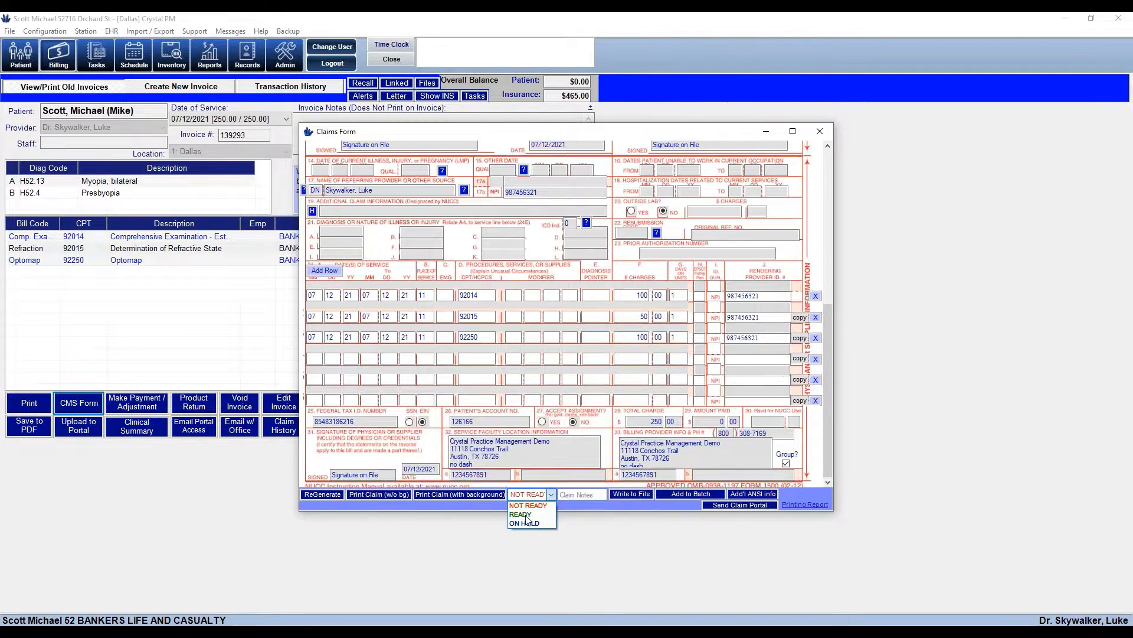
pyautogui.click(561, 458)
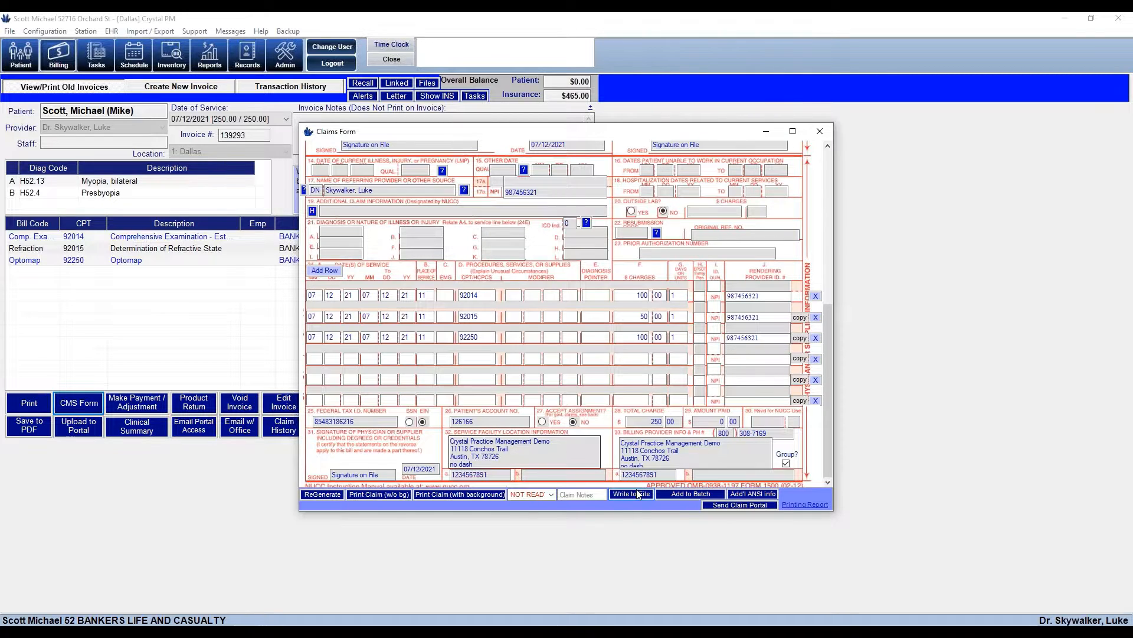
# Regenerate the claim, verify diagnoses H52.13 and H52.4 with pointer AB, and add it to the batch
pyautogui.click(322, 494)
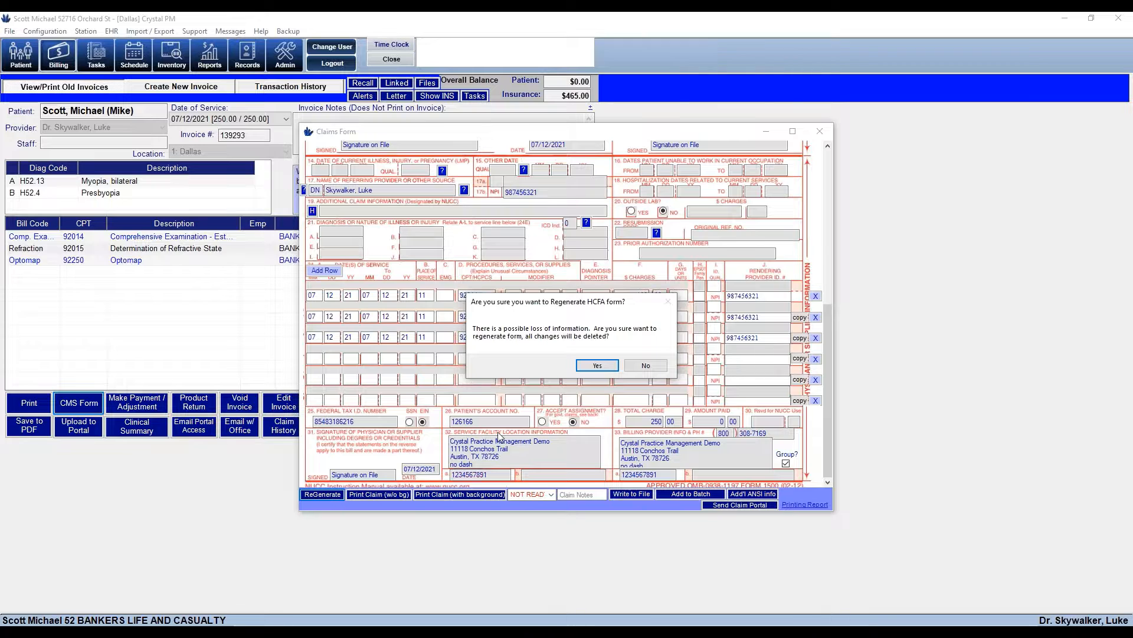
pyautogui.click(590, 364)
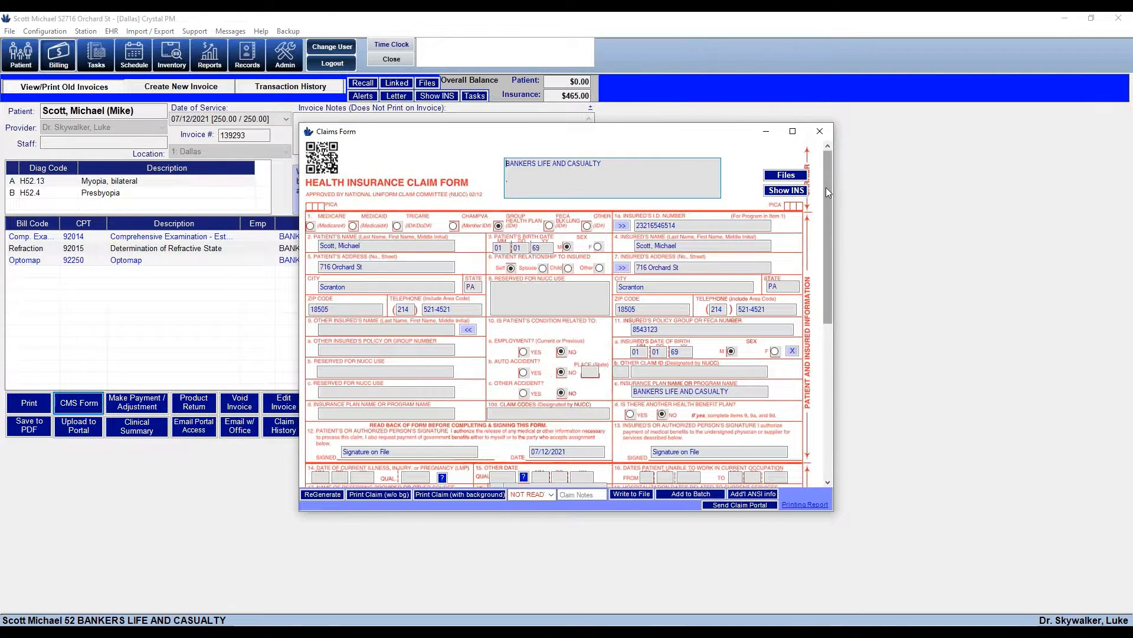
pyautogui.moveTo(826, 187); pyautogui.dragTo(841, 359)
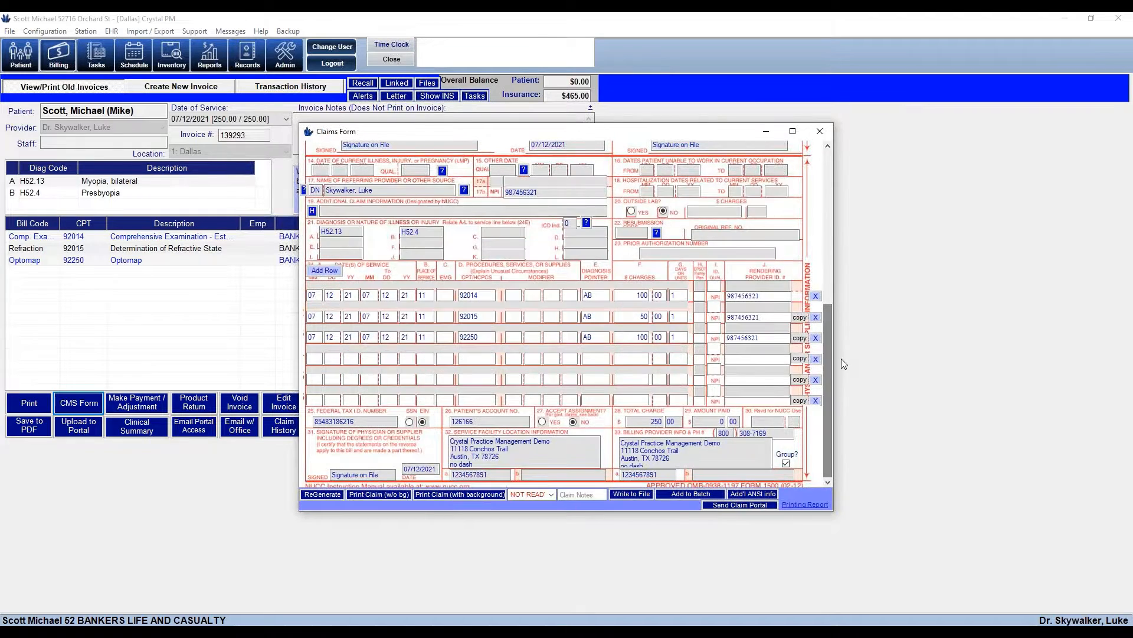
pyautogui.moveTo(596, 295); pyautogui.dragTo(579, 317)
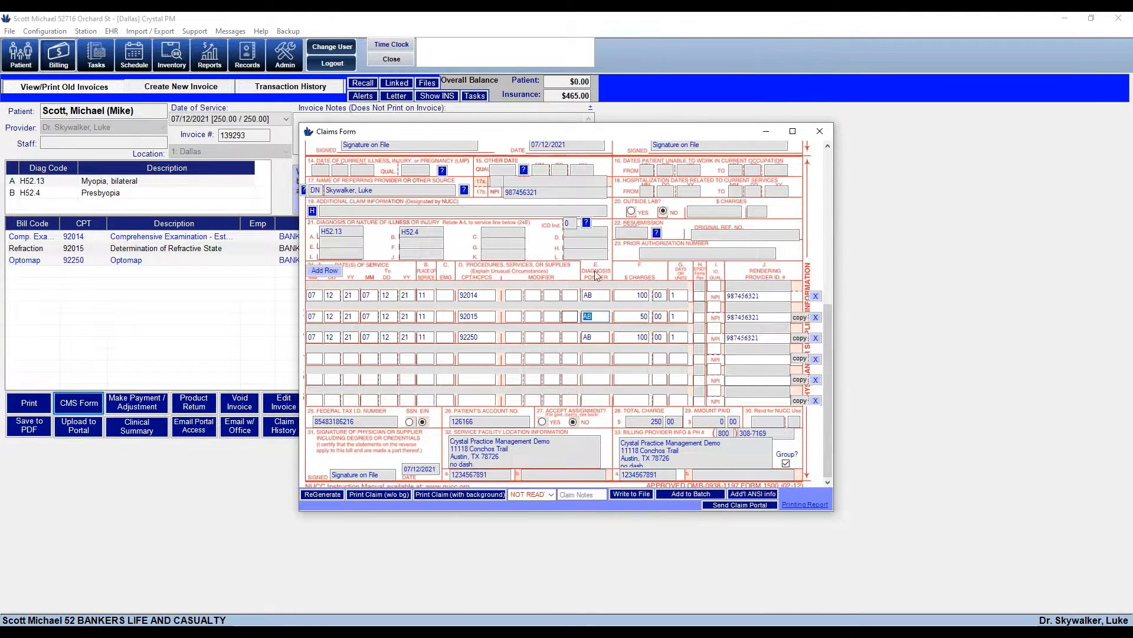
pyautogui.moveTo(349, 231); pyautogui.dragTo(319, 232)
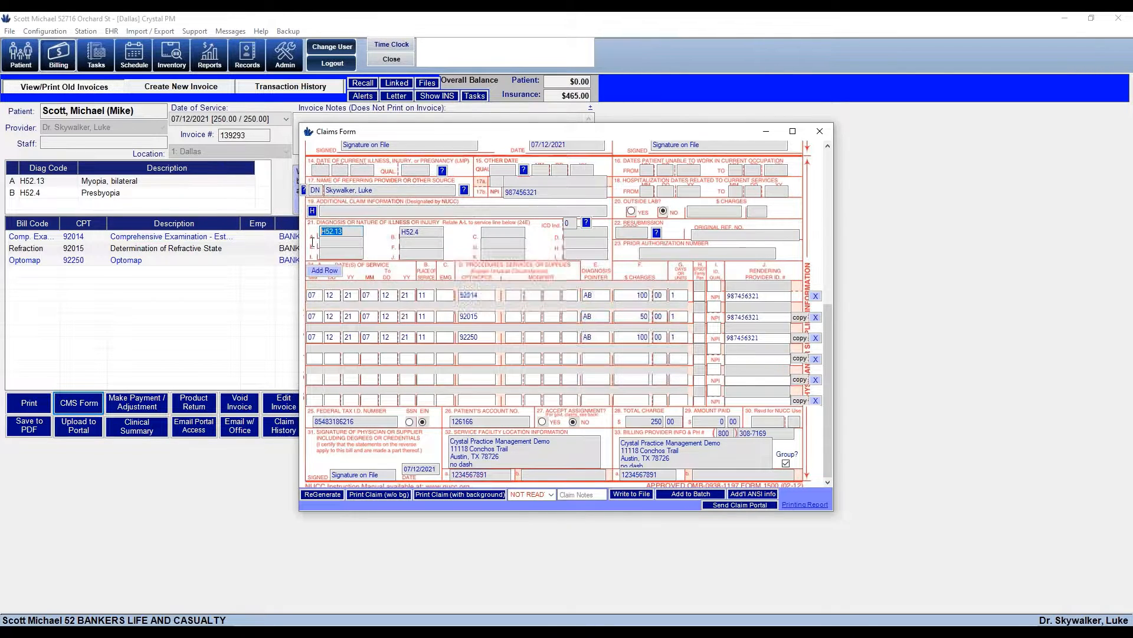
pyautogui.moveTo(429, 232); pyautogui.dragTo(400, 233)
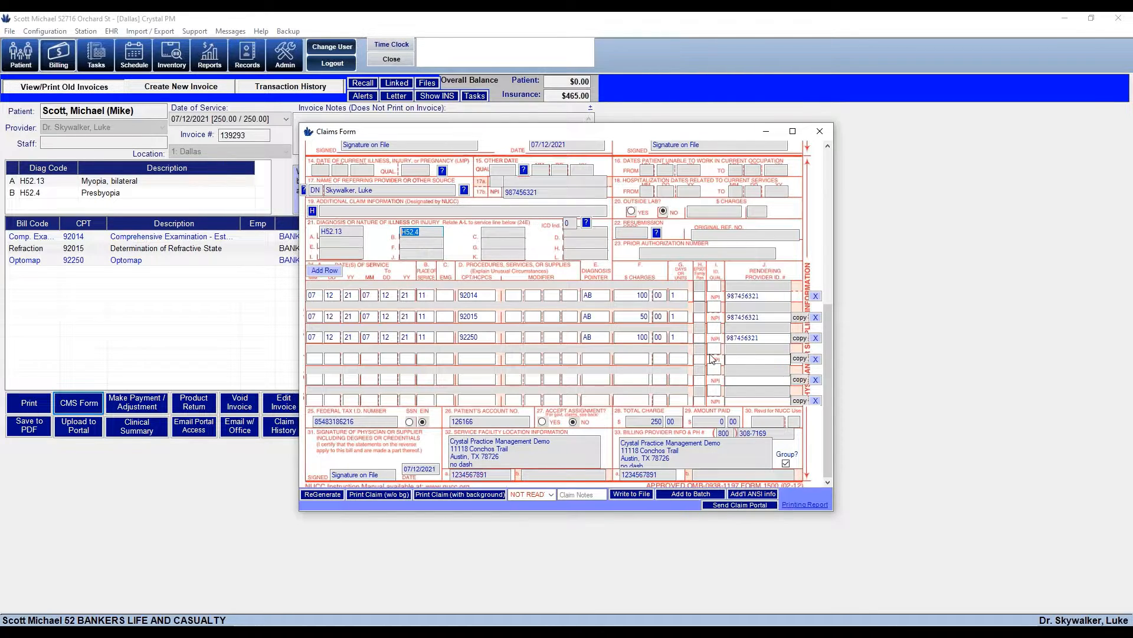
pyautogui.click(682, 494)
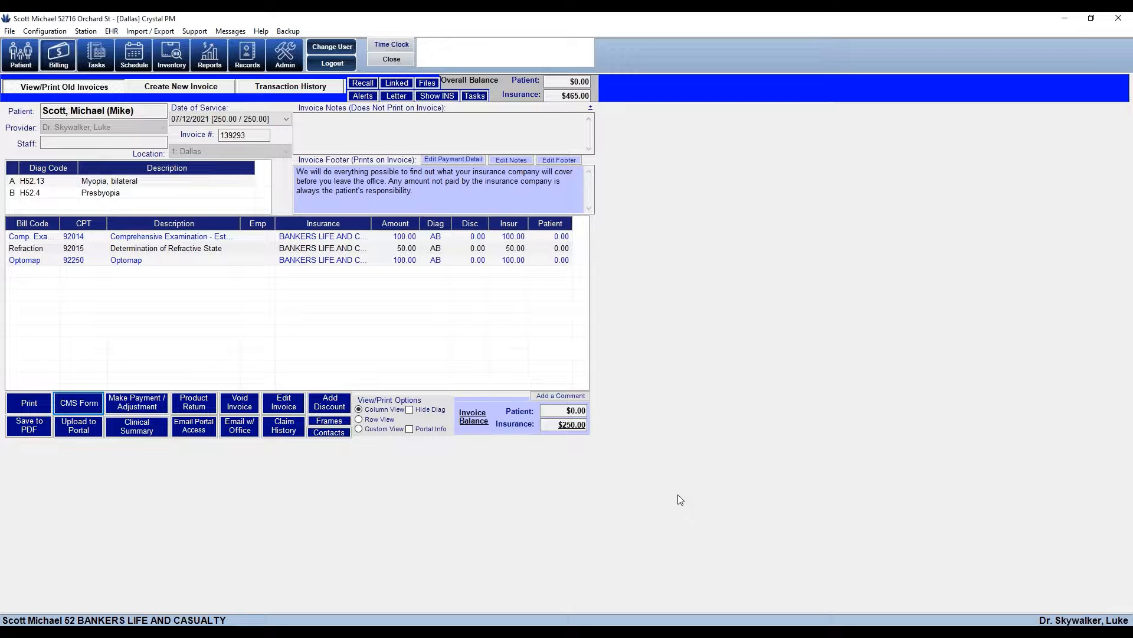
# Leave the patient's billing screen and go to the Electronic Claims list under Admin
pyautogui.click(388, 60)
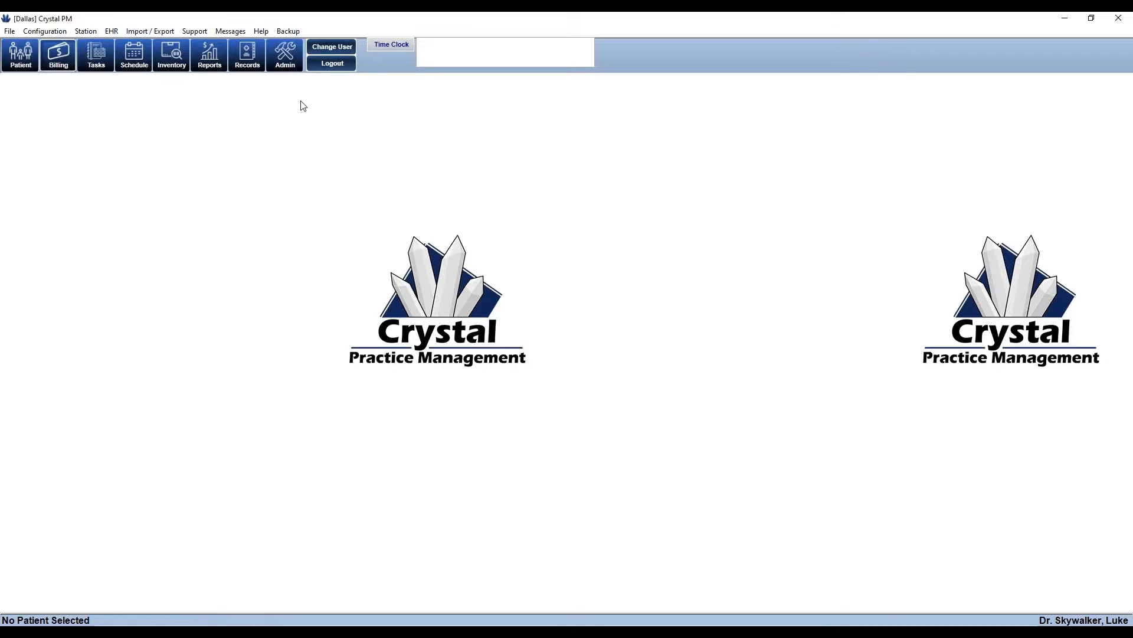
pyautogui.click(286, 58)
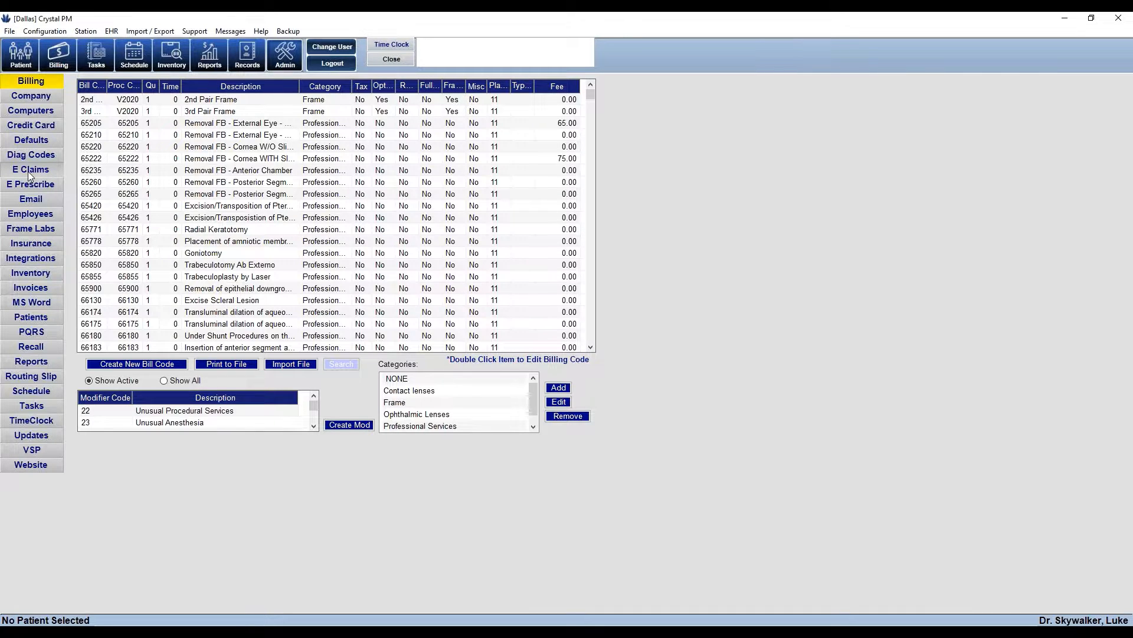
pyautogui.click(28, 170)
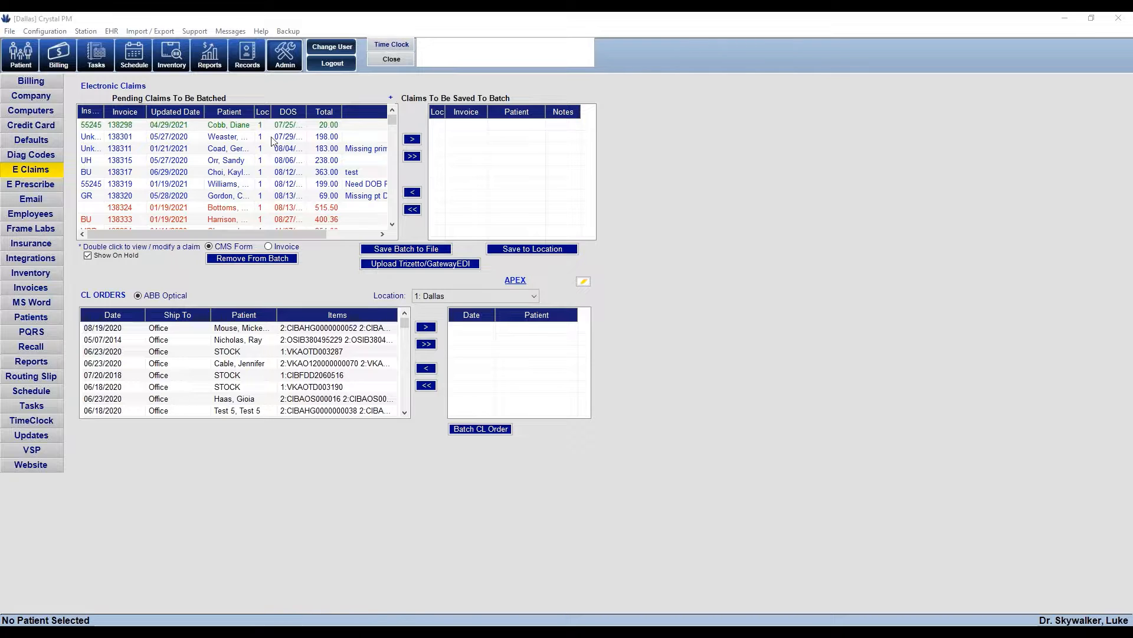
pyautogui.click(411, 158)
pyautogui.click(413, 157)
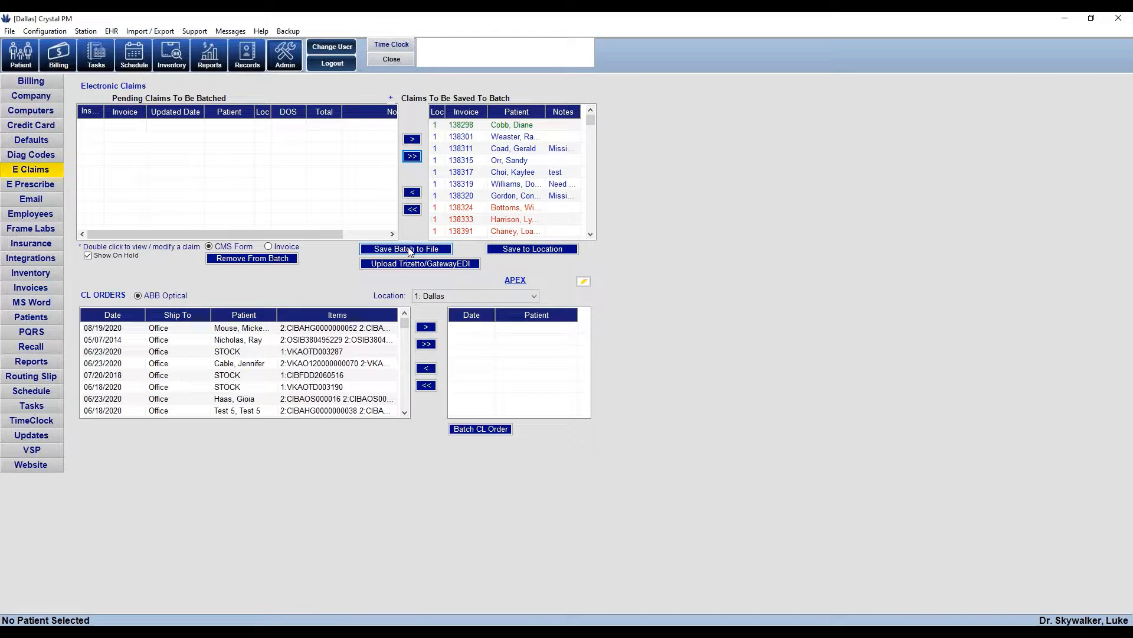
pyautogui.click(413, 210)
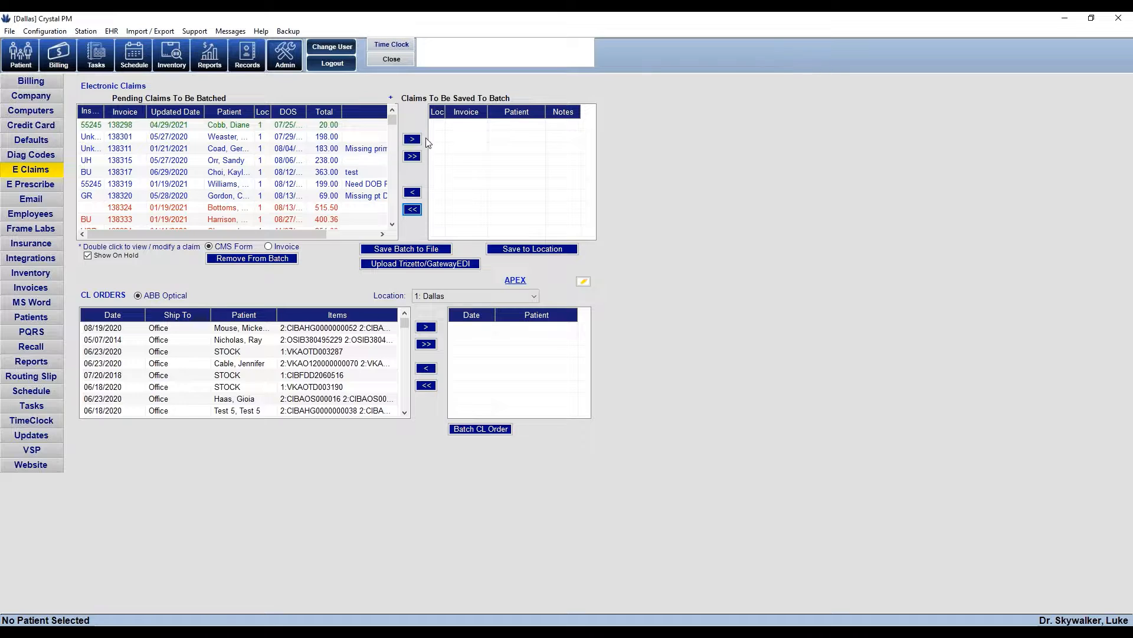
# Move pending claims into the batch list, then clear the batch back to empty
pyautogui.click(302, 127)
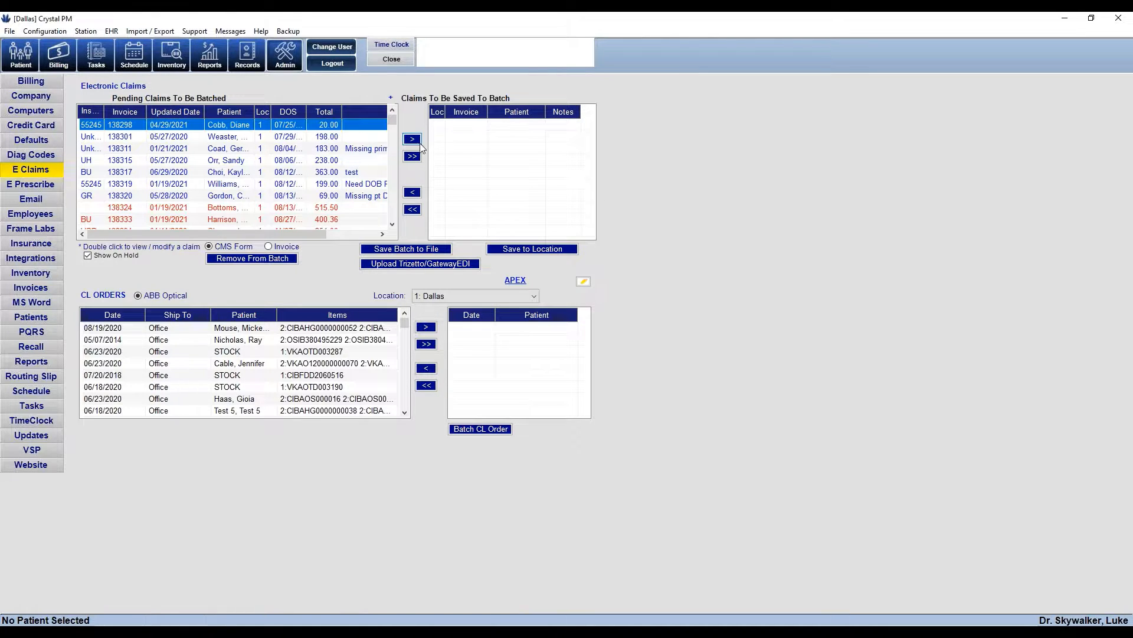
pyautogui.click(414, 141)
pyautogui.click(293, 129)
pyautogui.click(412, 139)
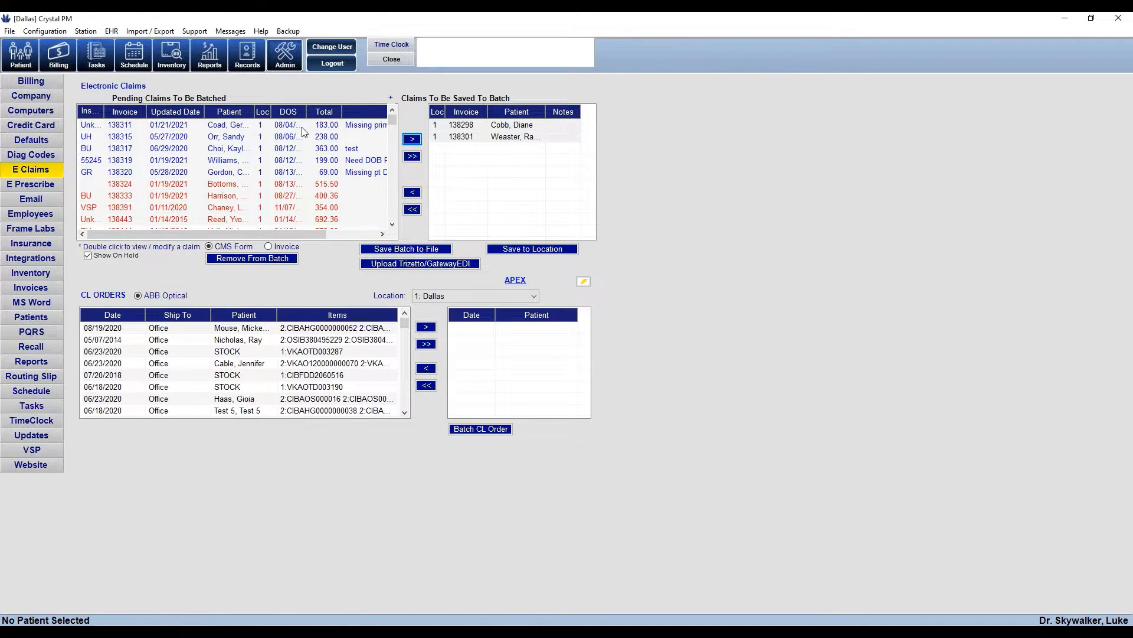
pyautogui.click(417, 139)
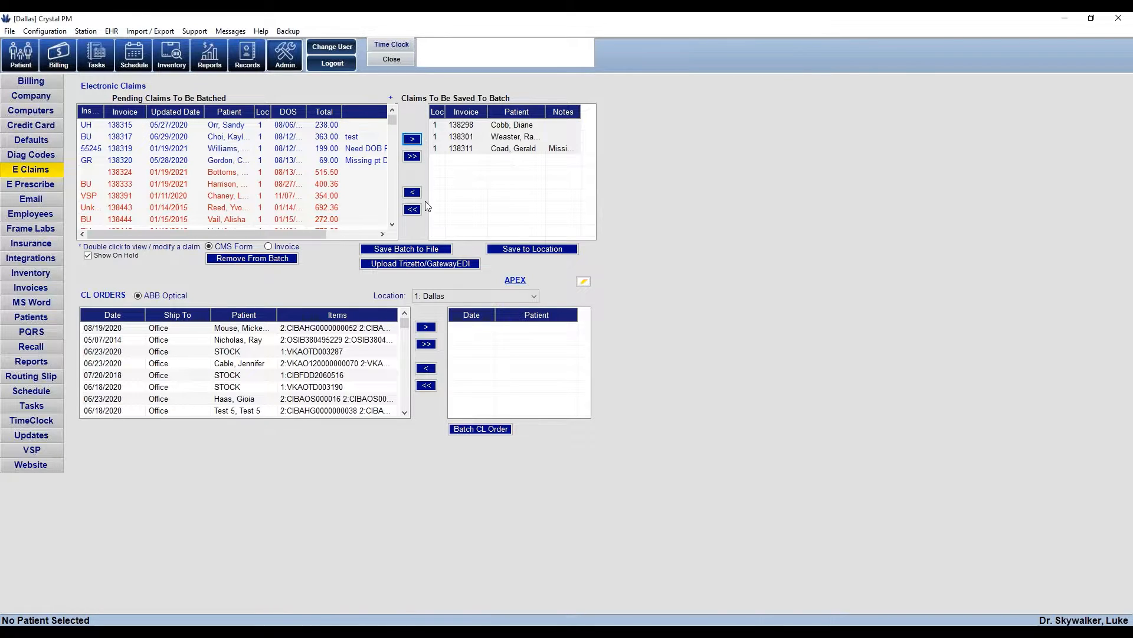
pyautogui.click(412, 210)
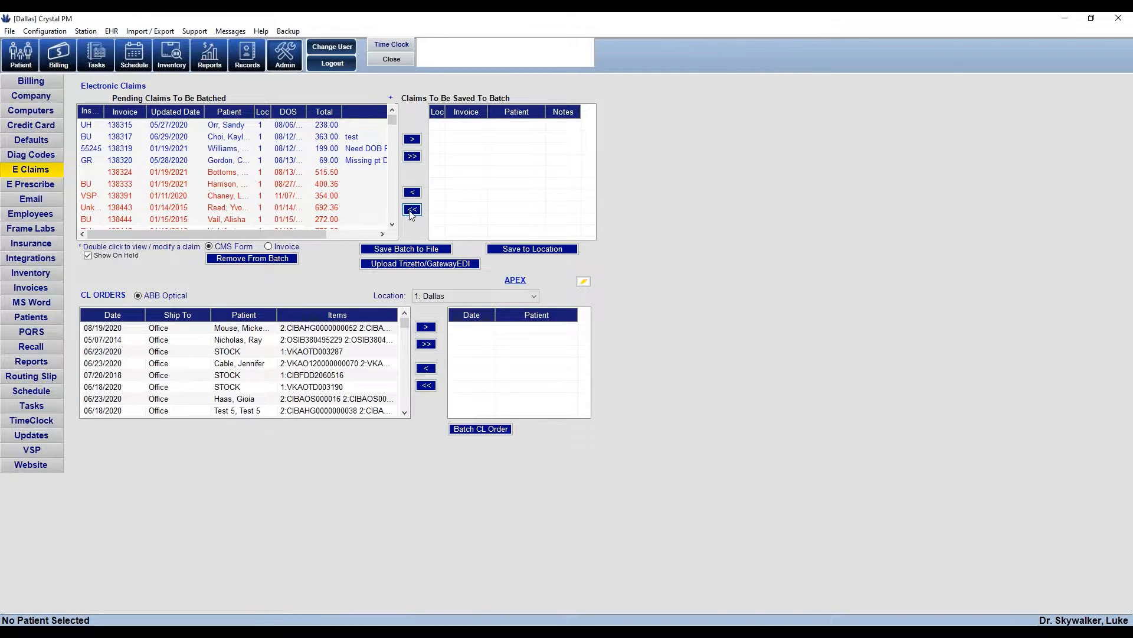
pyautogui.click(360, 127)
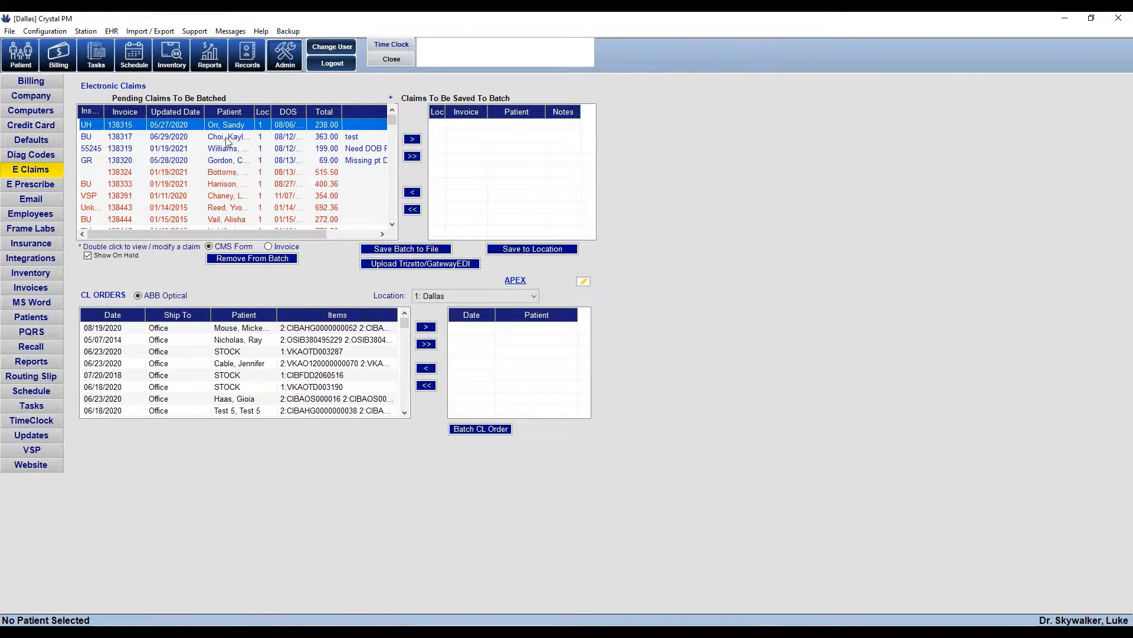
pyautogui.keyDown('shift'); pyautogui.click(231, 222); pyautogui.keyUp('shift')
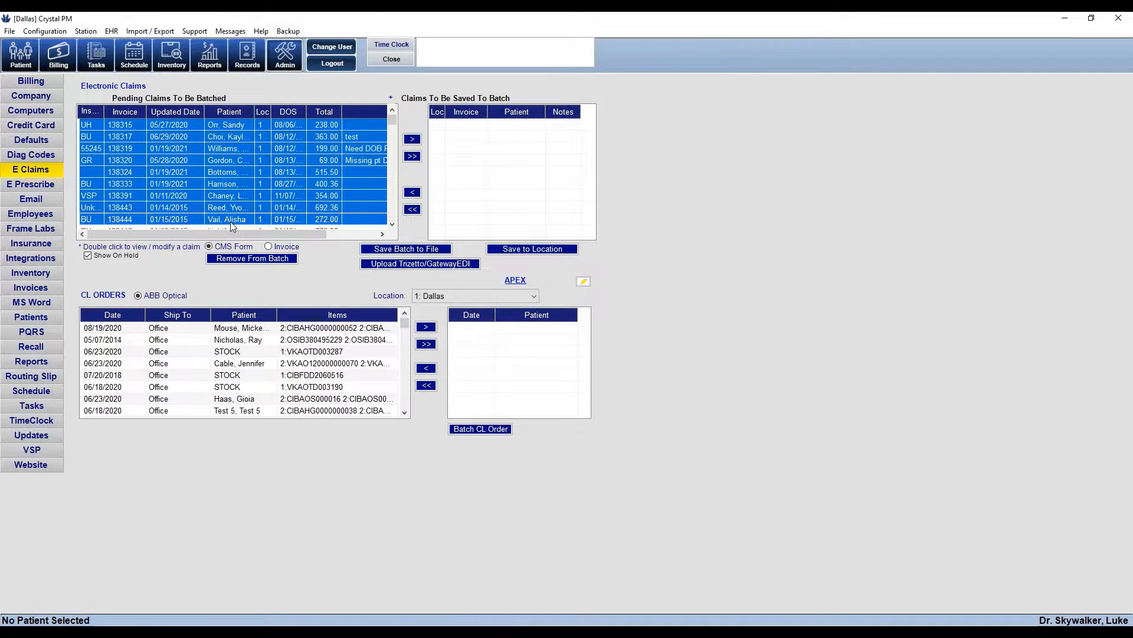
pyautogui.click(413, 141)
pyautogui.click(412, 141)
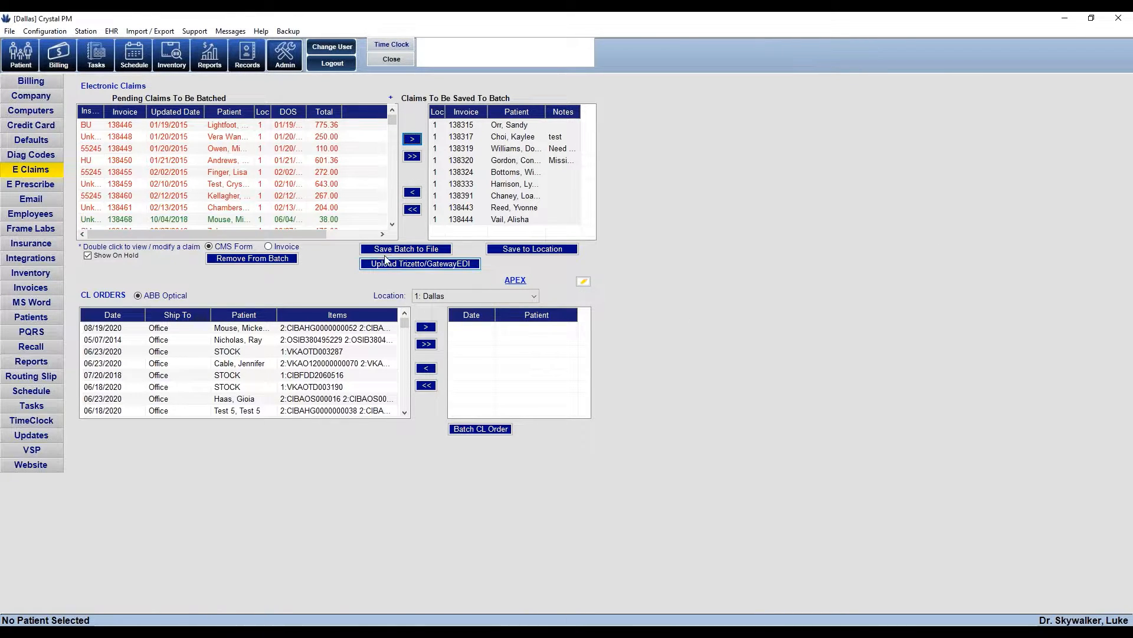
pyautogui.click(413, 210)
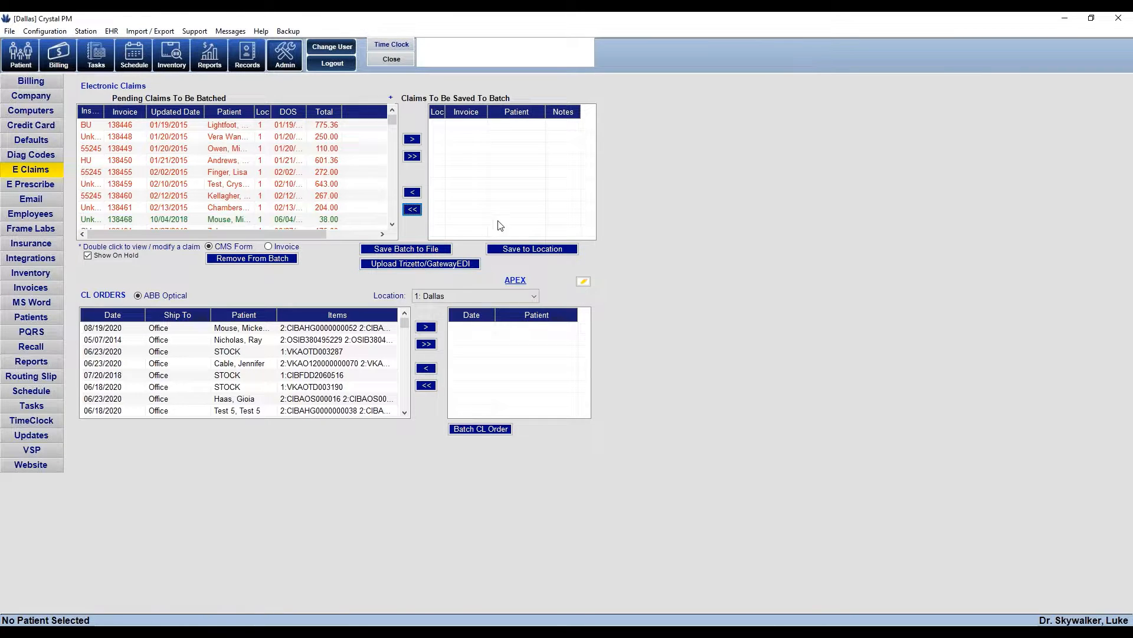
# Sort pending claims by Updated Date, newest first, and open the 07/12/2021 claim
pyautogui.click(189, 115)
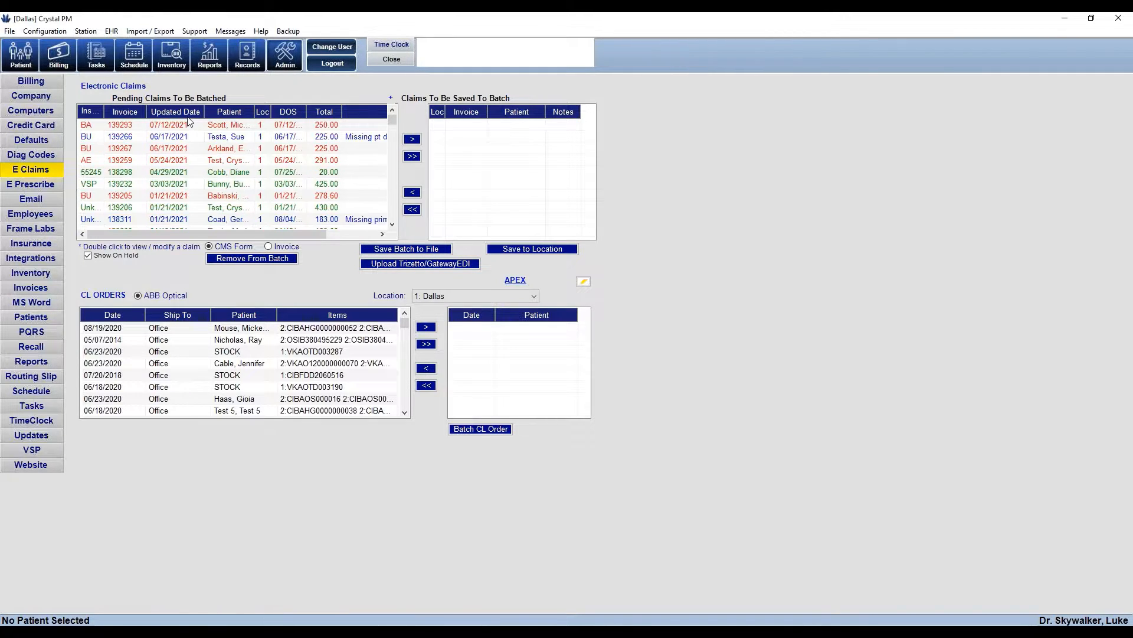
pyautogui.click(222, 128)
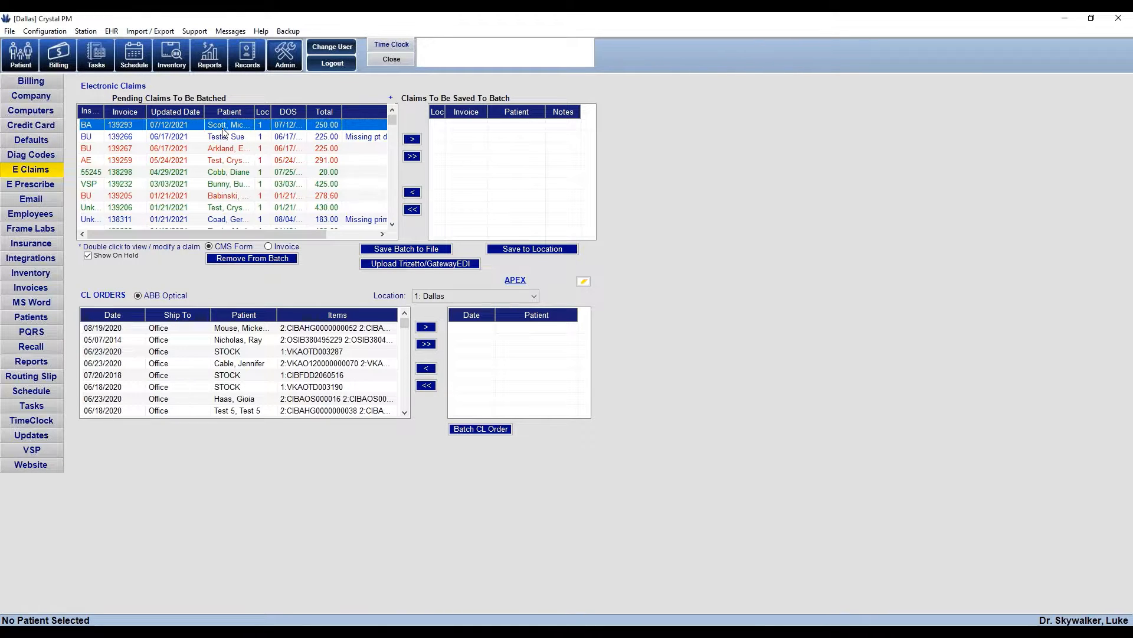
pyautogui.click(178, 114)
pyautogui.click(178, 115)
pyautogui.click(184, 127)
pyautogui.click(231, 138)
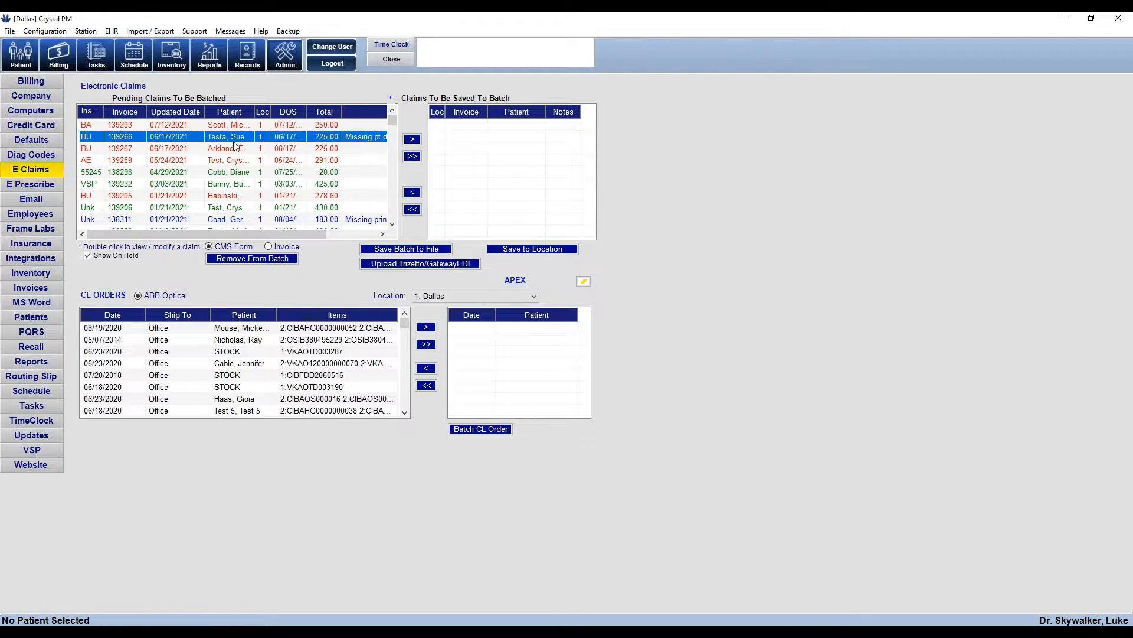
pyautogui.click(194, 126)
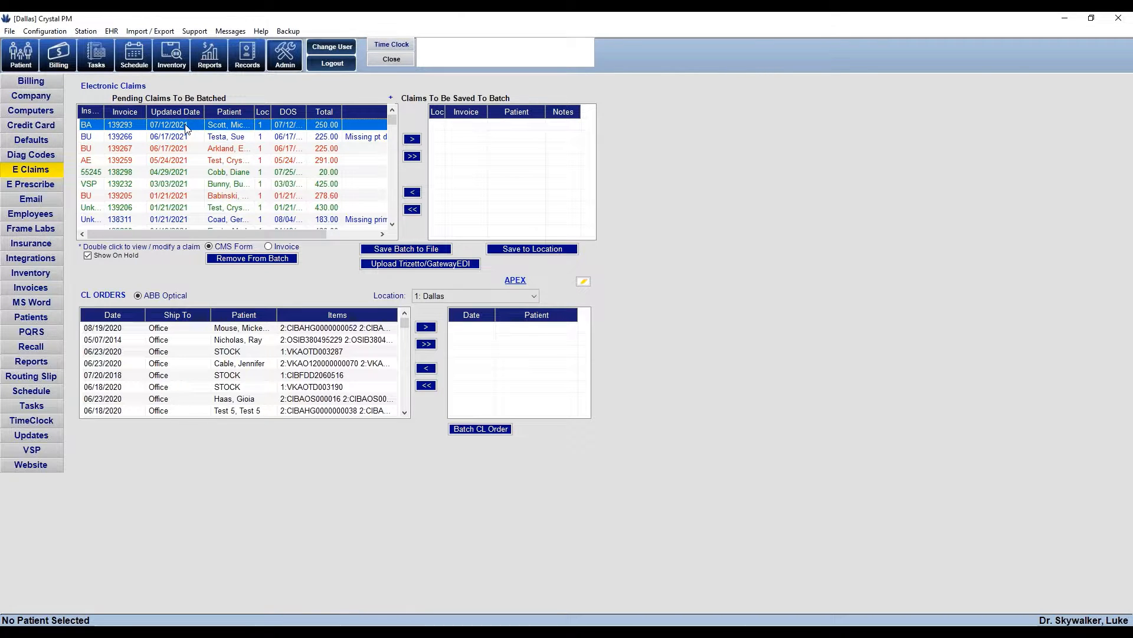
pyautogui.doubleClick(187, 127)
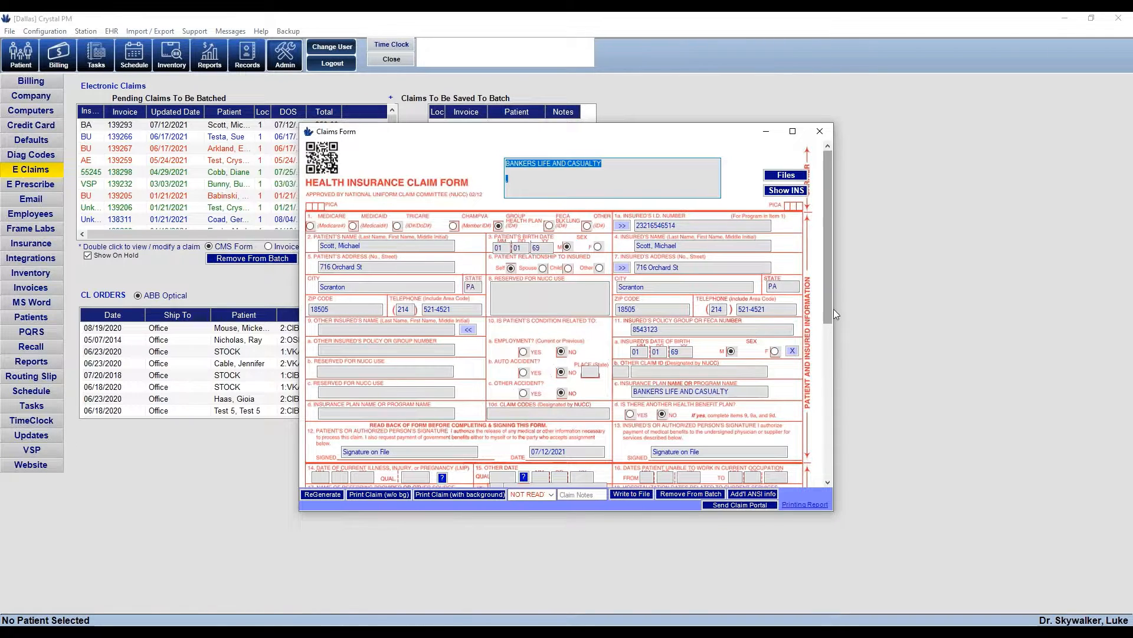
# Set the 07/12/2021 Bankers Life claim to READY, accepting the warning, and close its form
pyautogui.click(549, 495)
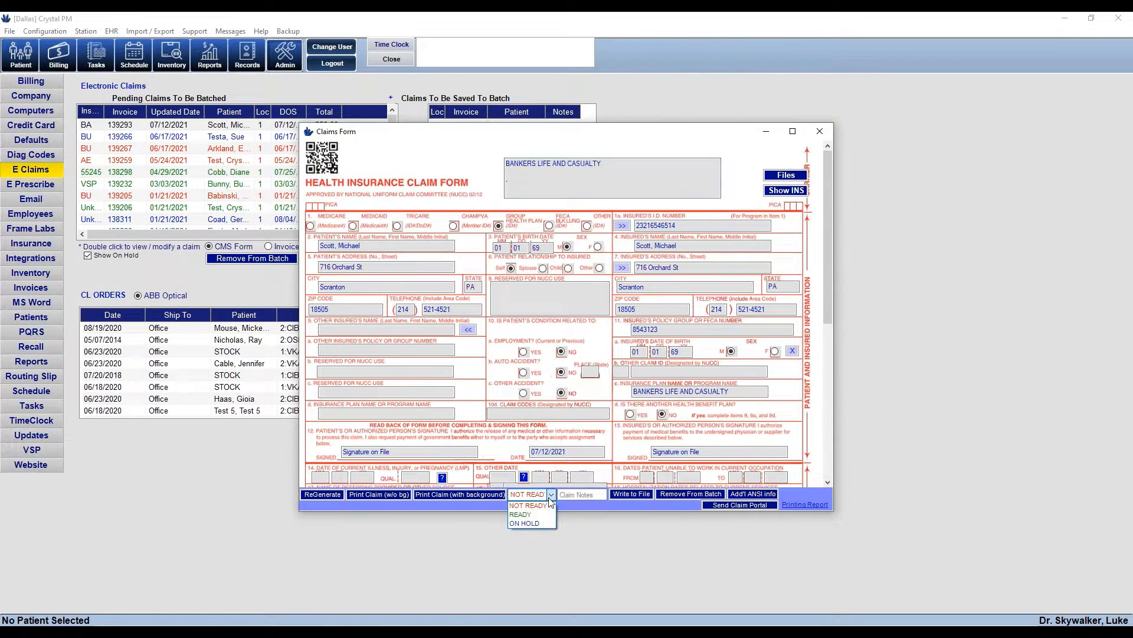
pyautogui.click(523, 514)
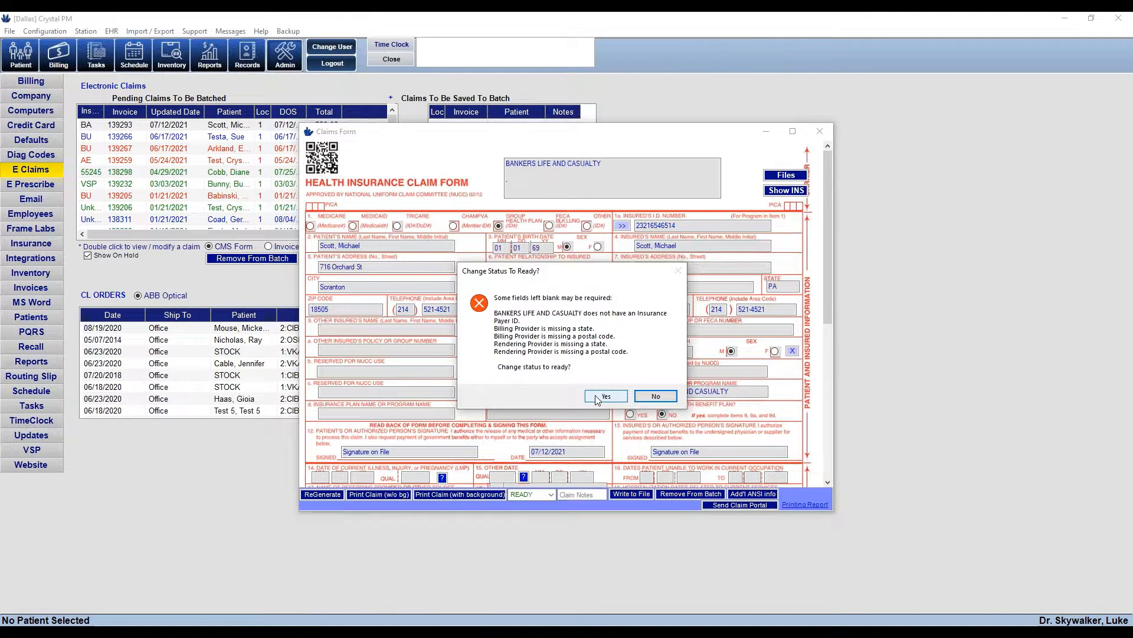
pyautogui.click(593, 396)
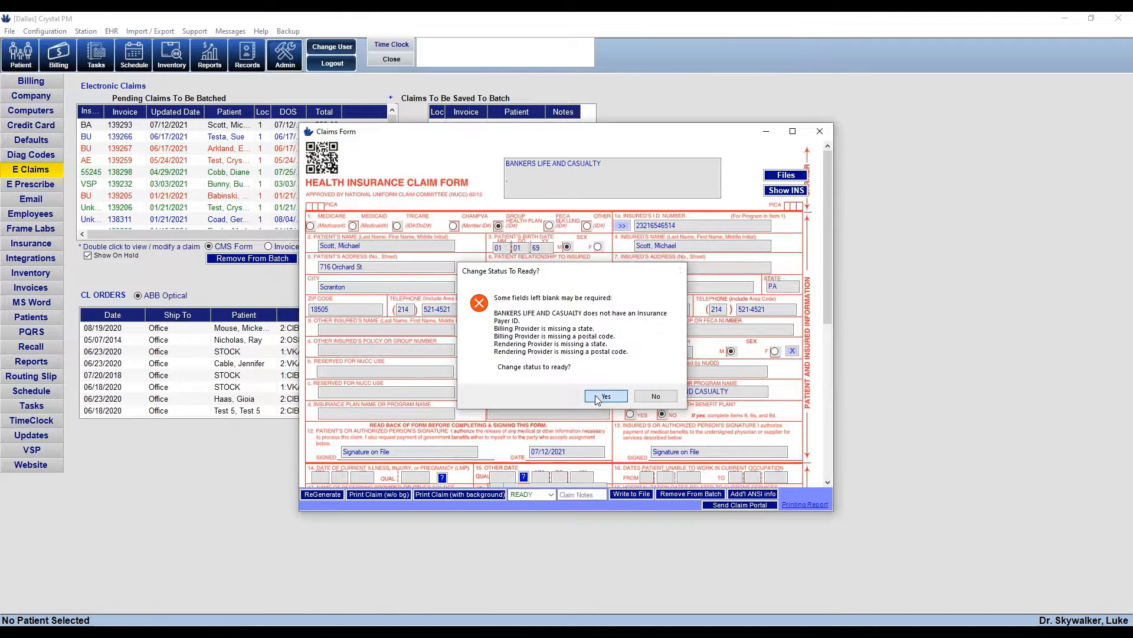
pyautogui.click(820, 131)
pyautogui.click(232, 137)
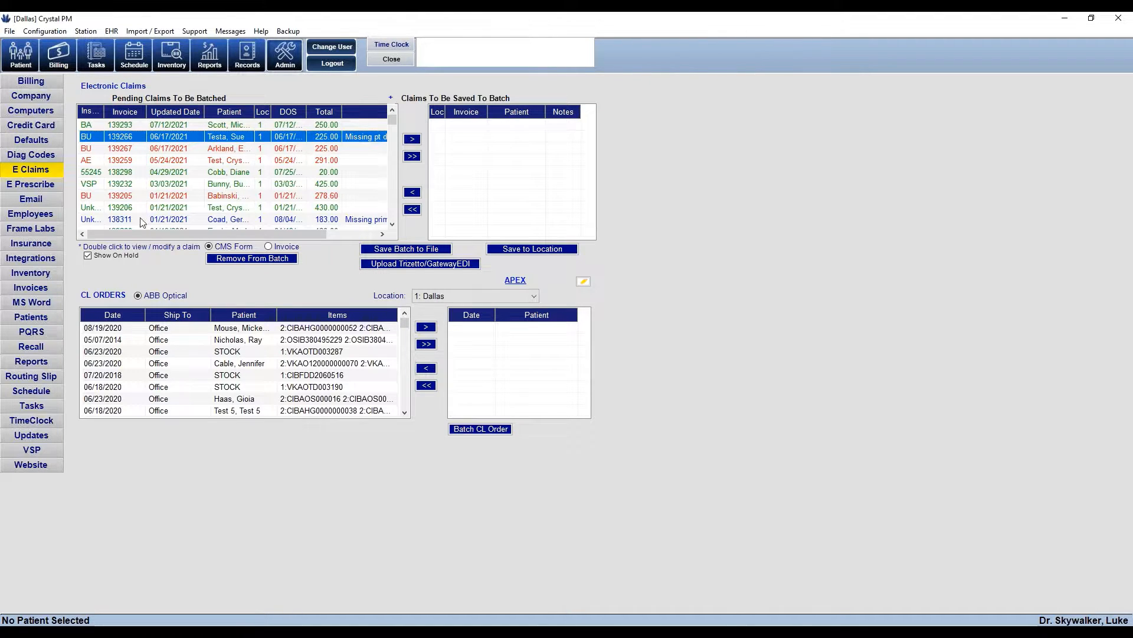
pyautogui.click(37, 247)
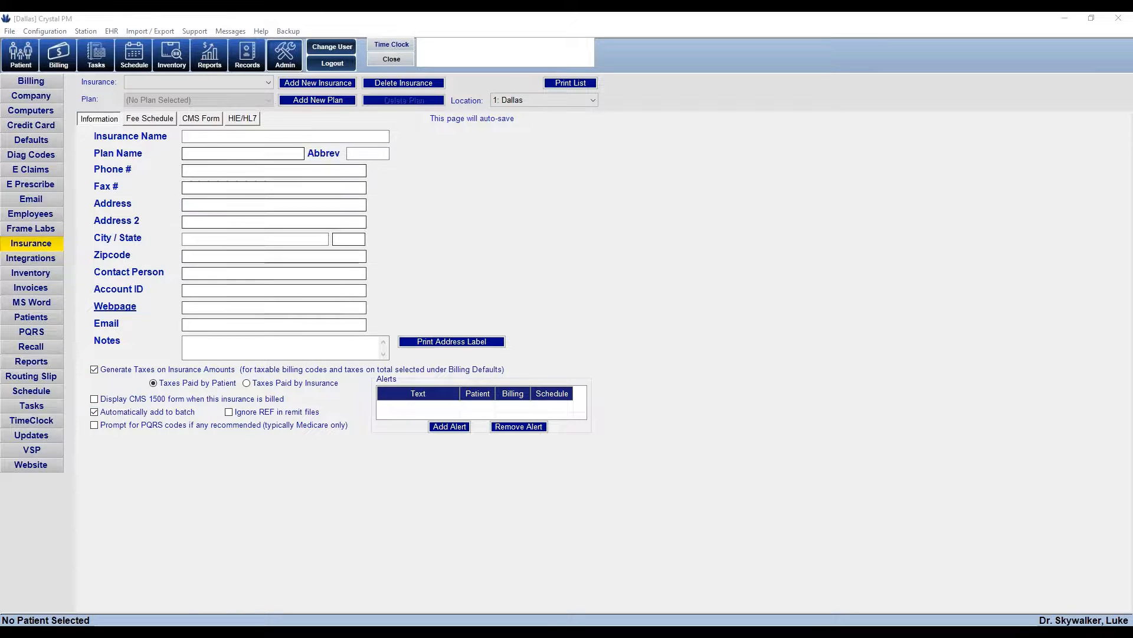
pyautogui.click(268, 82)
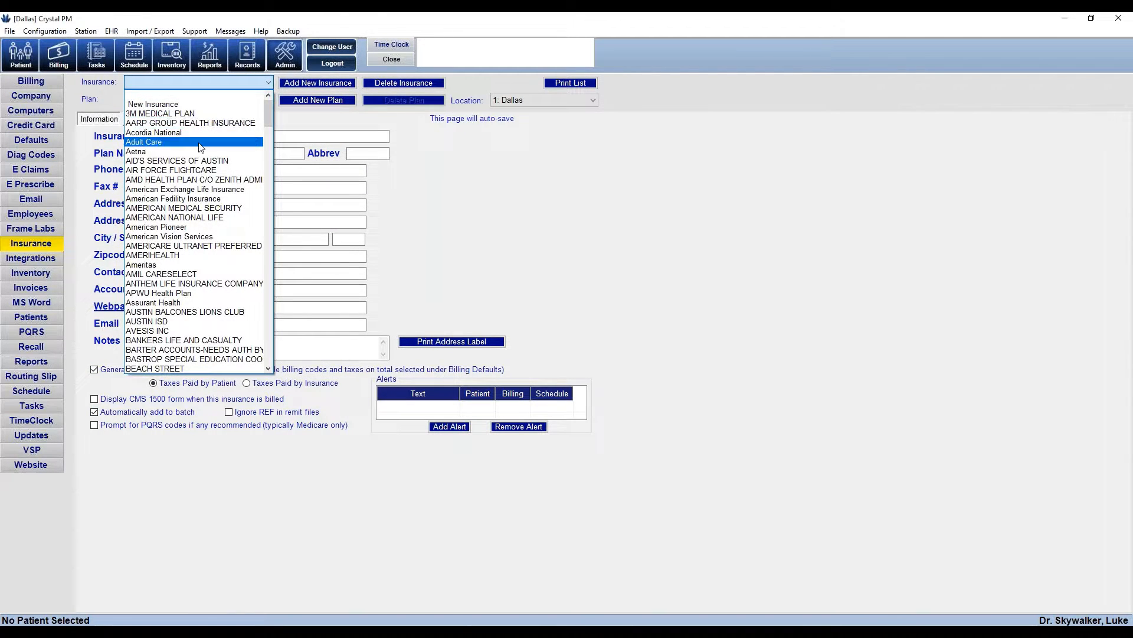
pyautogui.click(199, 143)
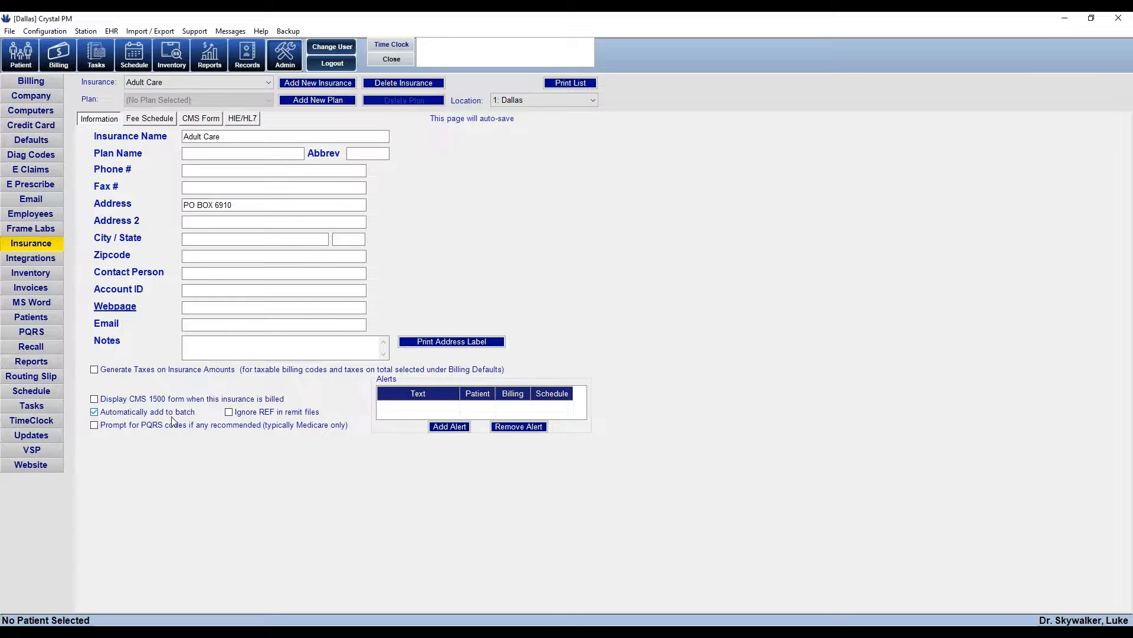
pyautogui.click(41, 173)
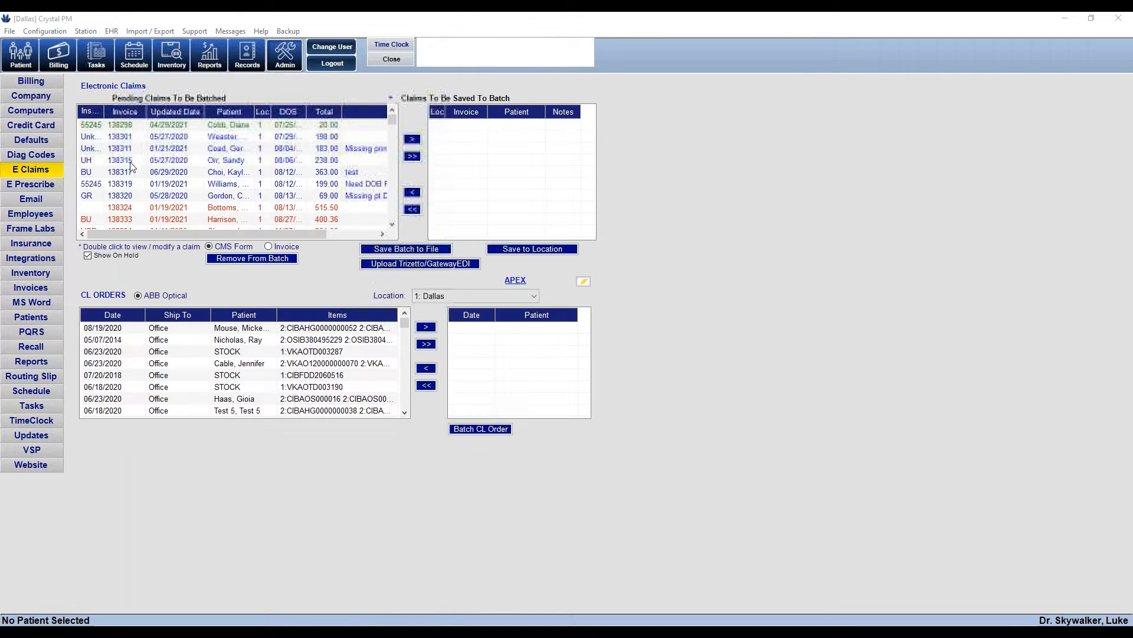
# Try marking the 05/27/2020 Aetna claim READY, decline the warning, then go to Insurance setup
pyautogui.click(165, 138)
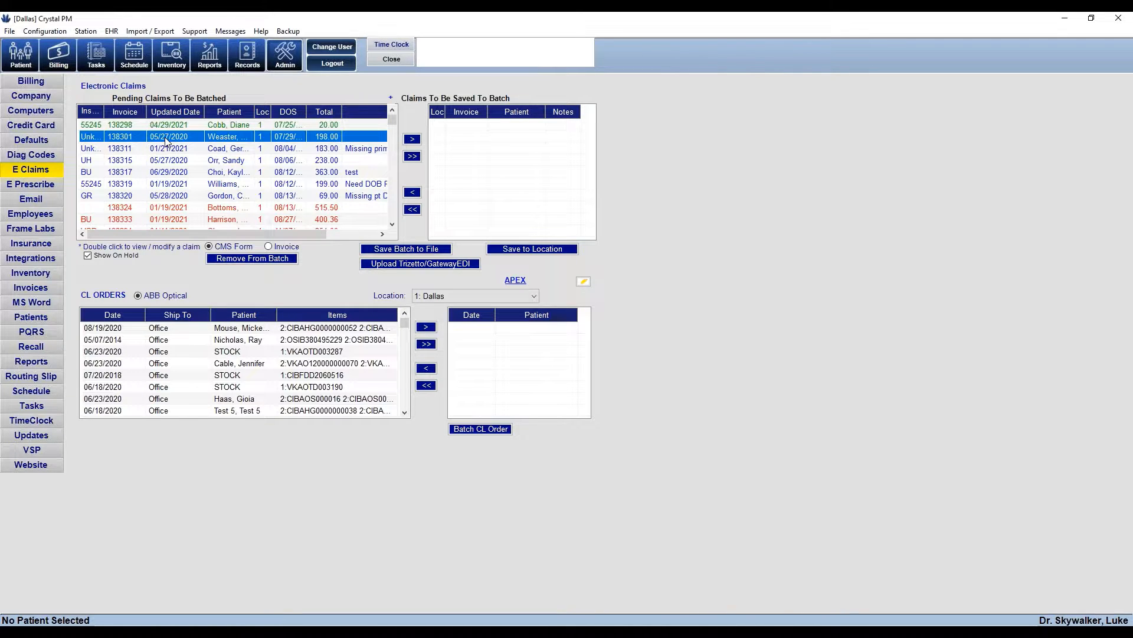
pyautogui.doubleClick(165, 137)
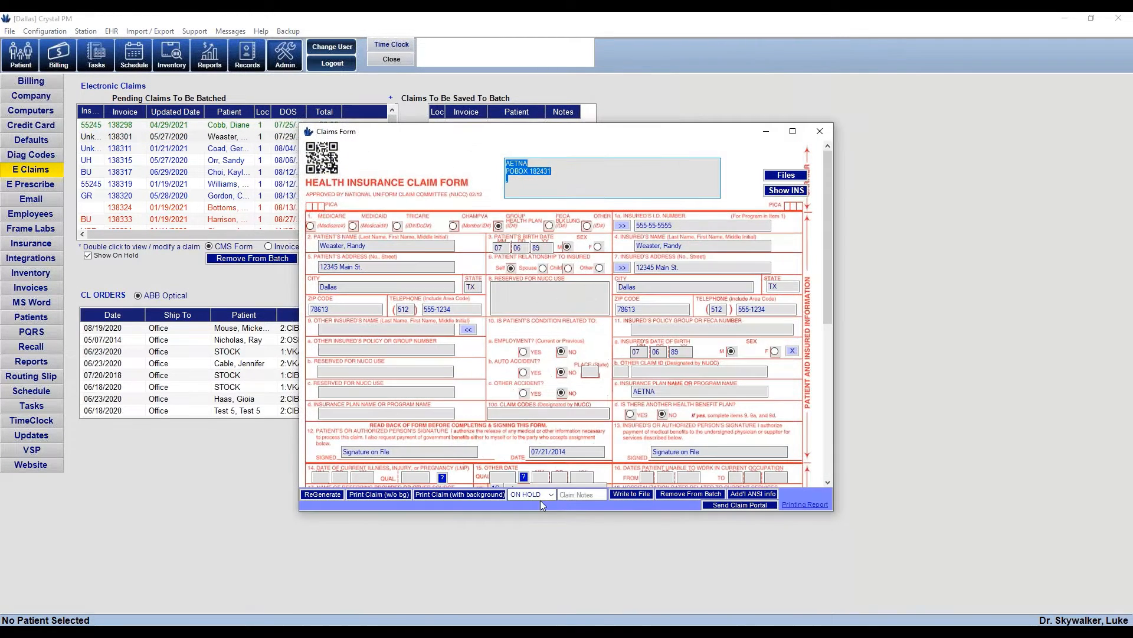
pyautogui.click(551, 498)
pyautogui.click(528, 519)
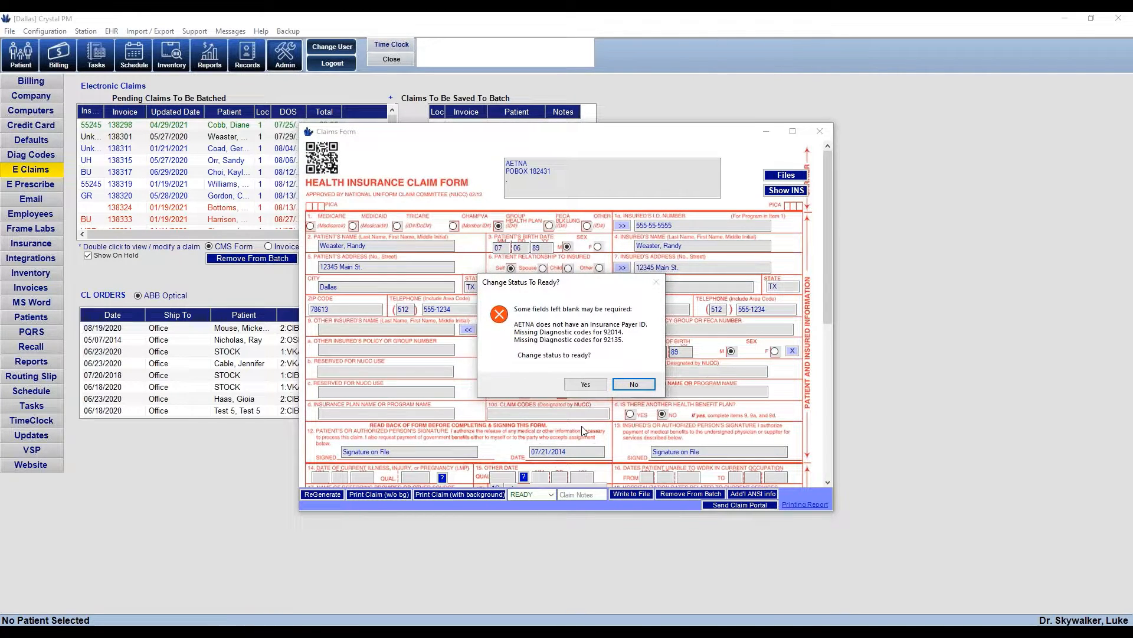
pyautogui.click(586, 384)
pyautogui.click(630, 383)
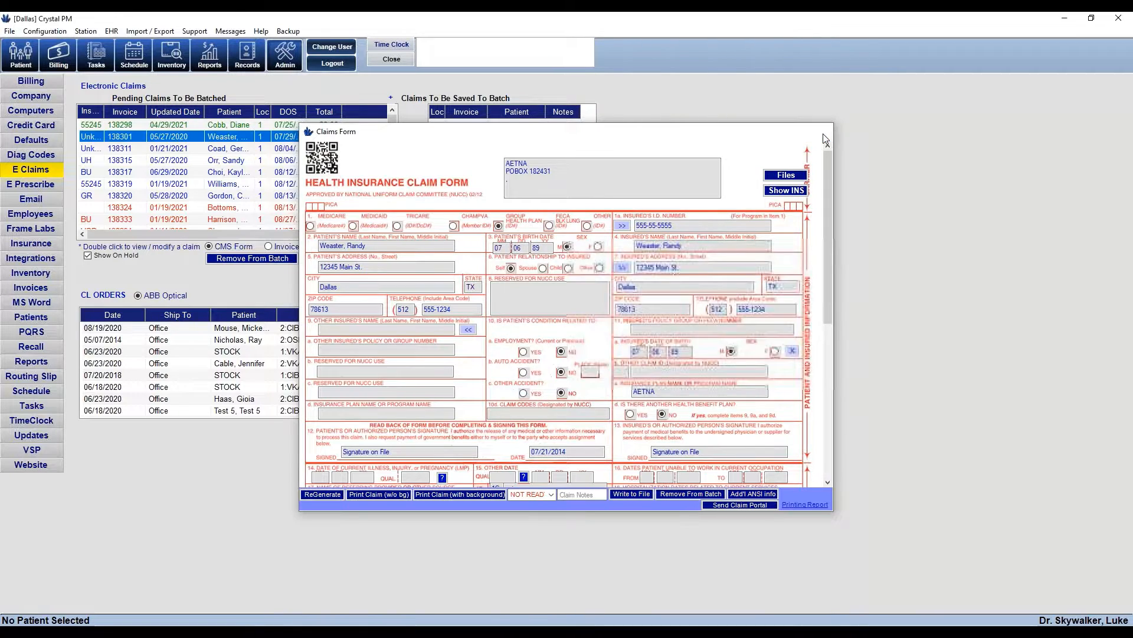
pyautogui.click(821, 131)
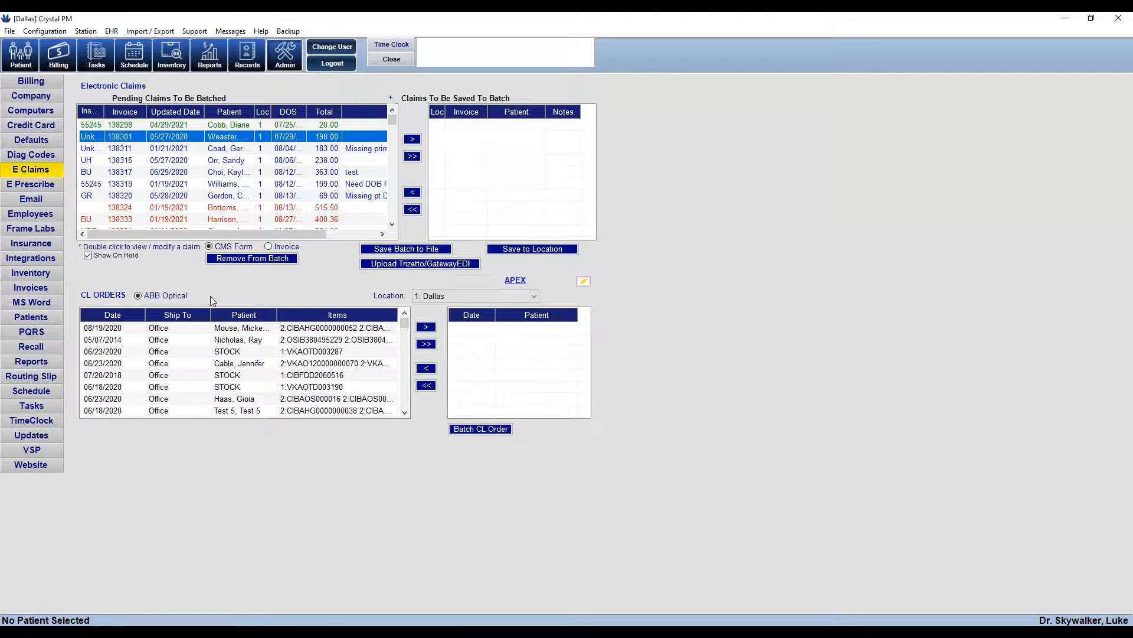
pyautogui.click(34, 243)
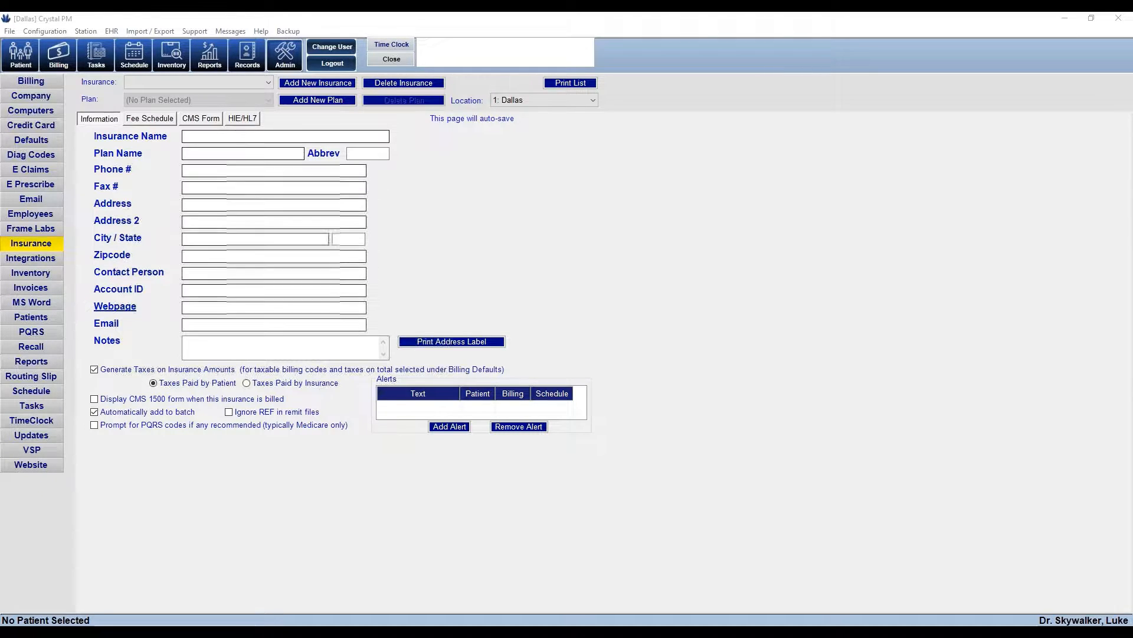
# Look at the Adult Care insurance record, then switch to Aetna and select its abbreviation AE
pyautogui.click(268, 83)
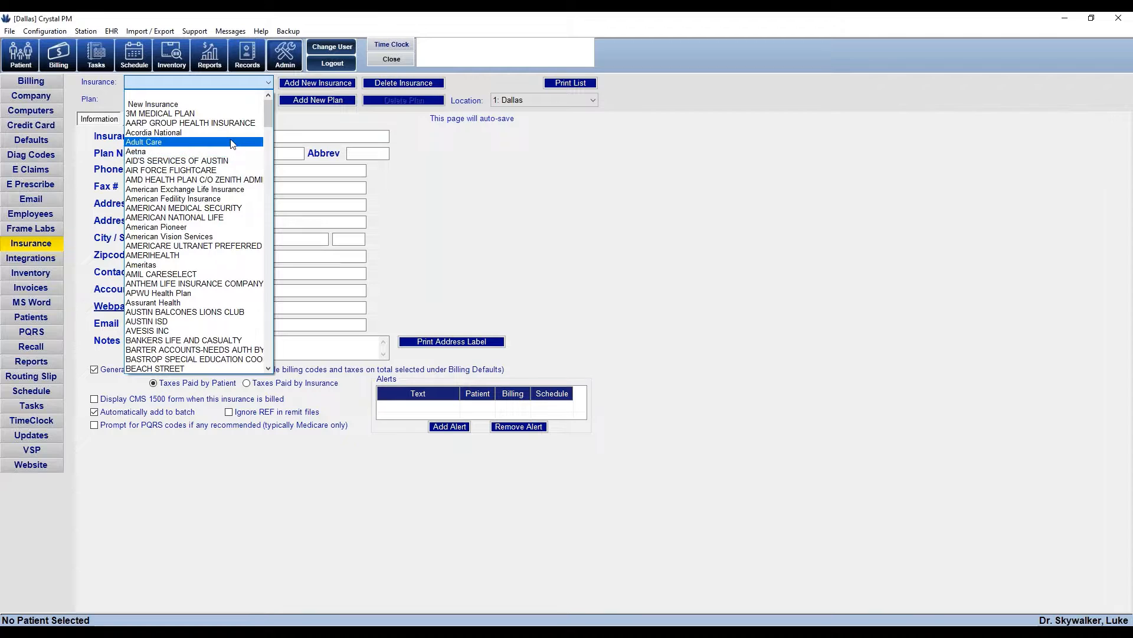
pyautogui.click(233, 143)
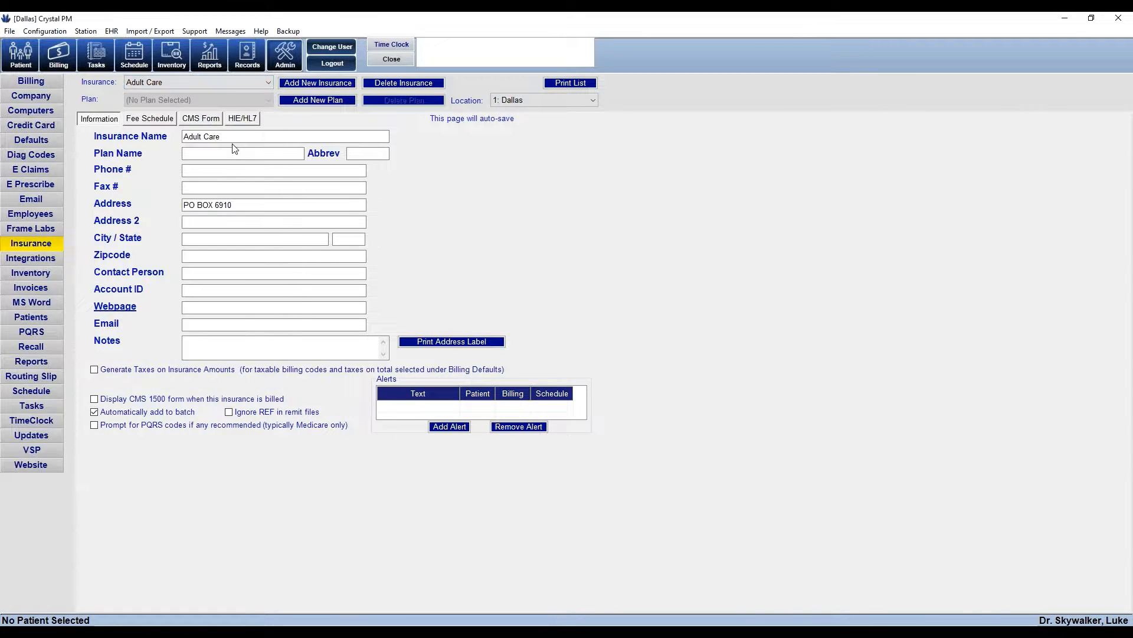
pyautogui.click(257, 84)
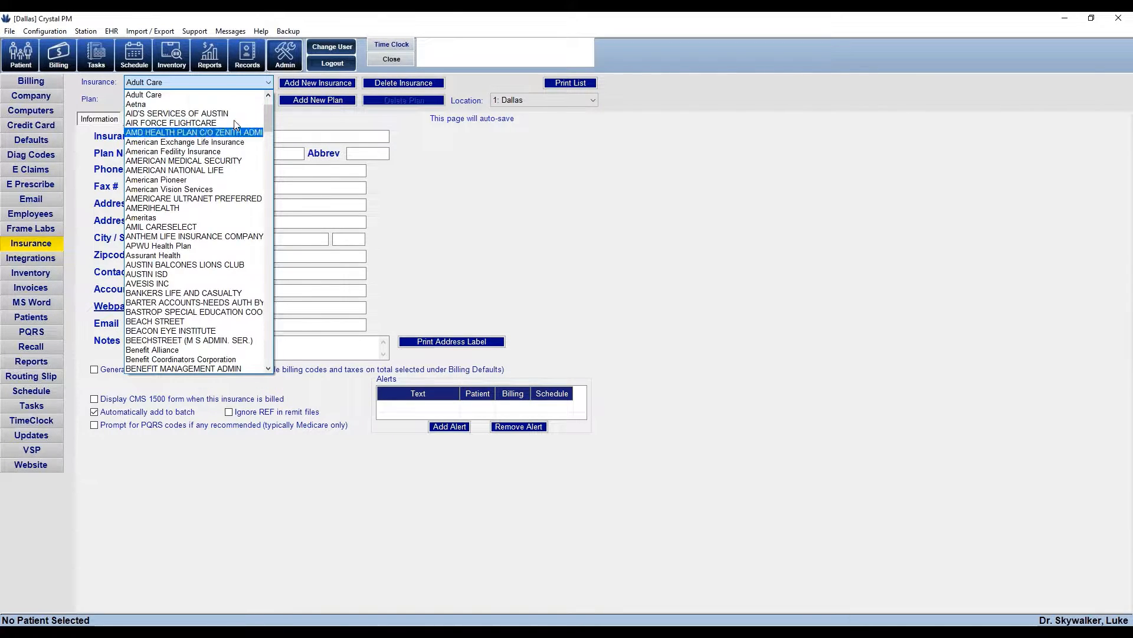
pyautogui.click(177, 104)
pyautogui.click(357, 154)
pyautogui.doubleClick(354, 155)
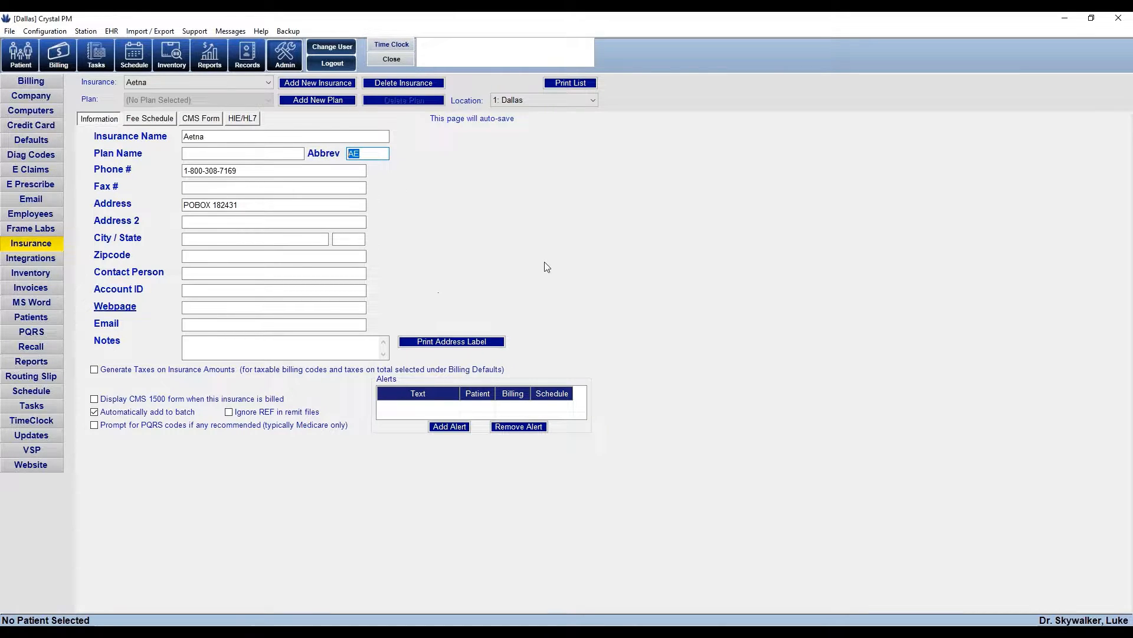
# Check Aetna's CMS Form Box 10d field, then go to the E Claims admin page
pyautogui.click(214, 121)
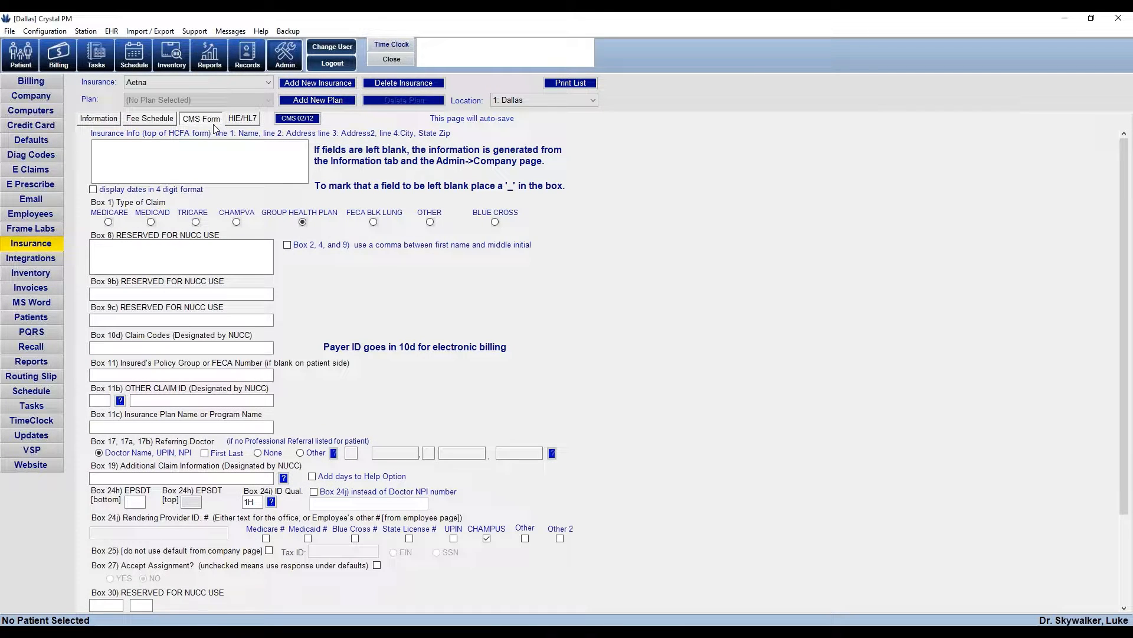
pyautogui.click(151, 349)
pyautogui.click(35, 172)
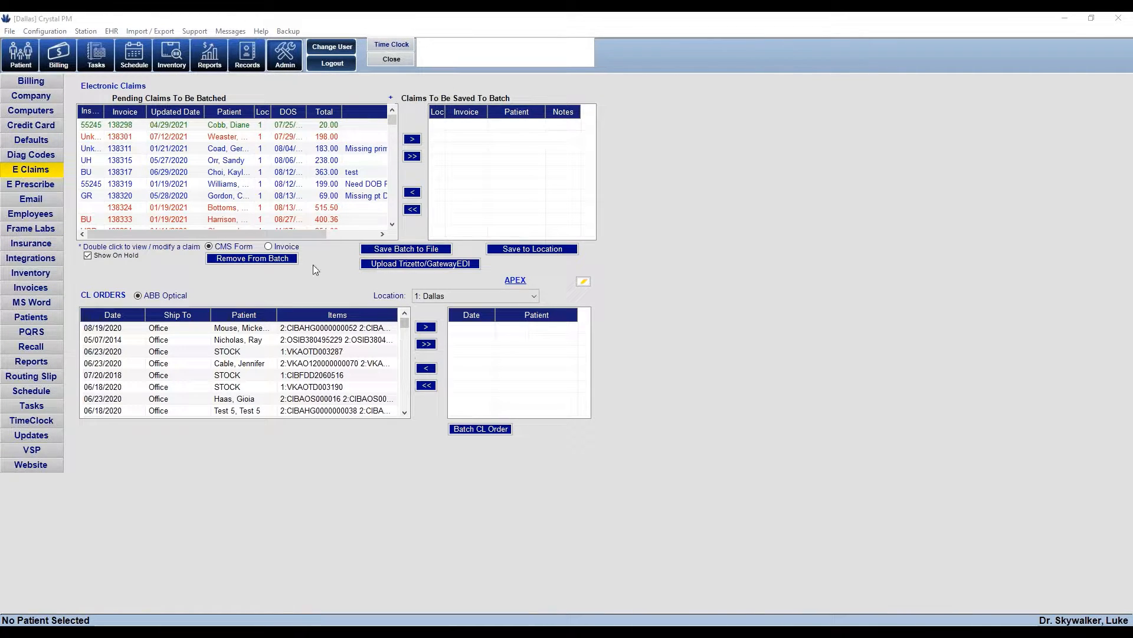
# Open and close the first pending claim unchanged, then set Invoice view sorted newest-first by invoice
pyautogui.click(212, 127)
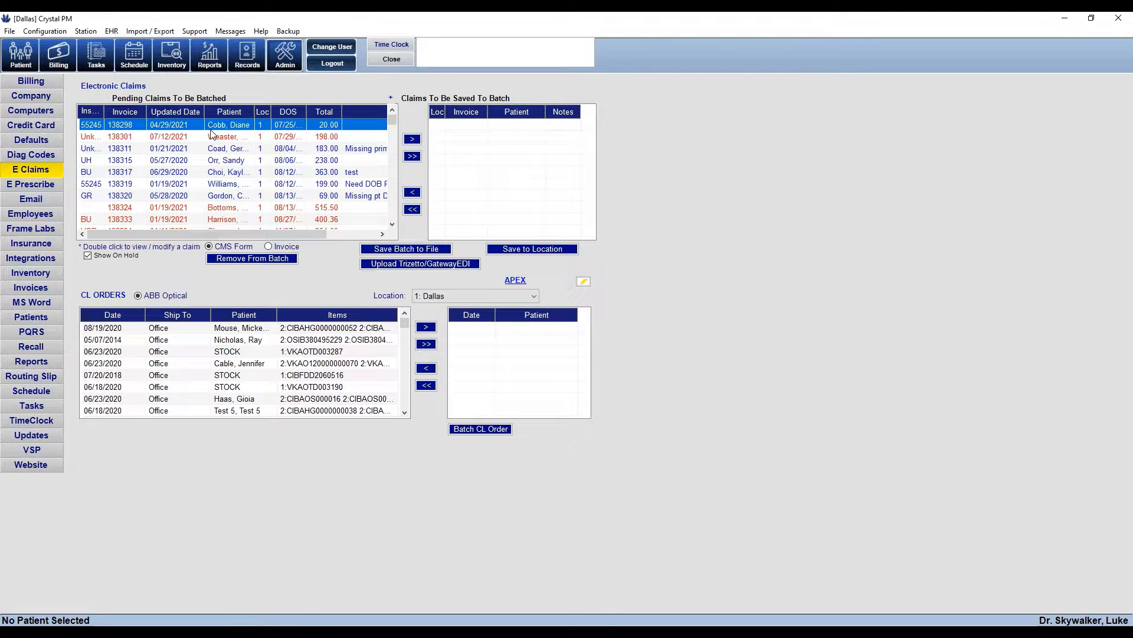
pyautogui.doubleClick(212, 135)
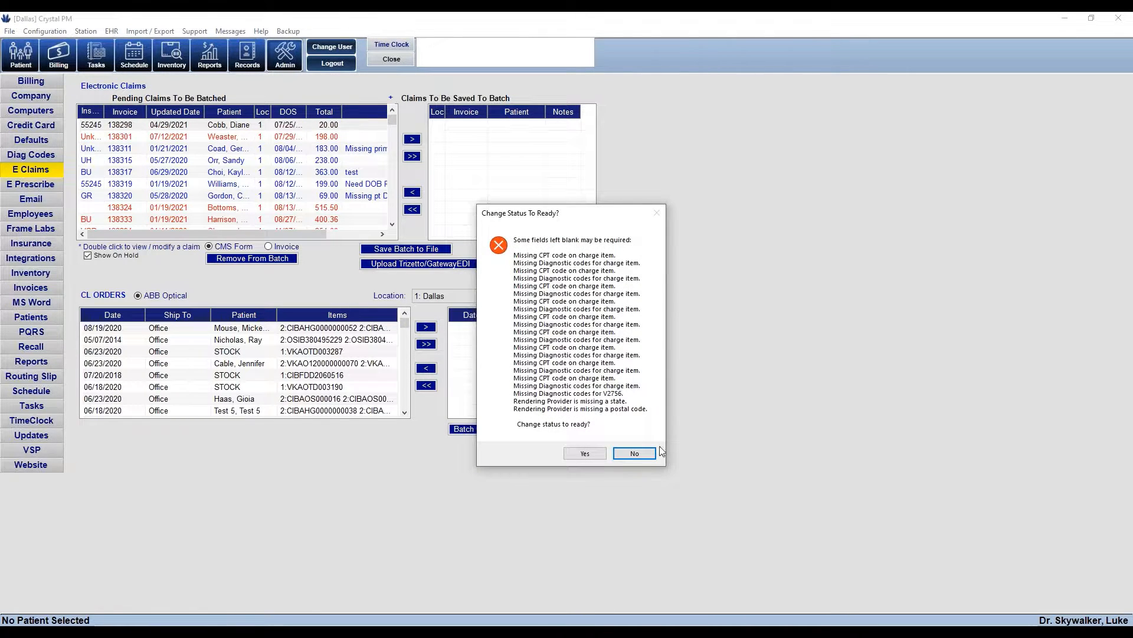
pyautogui.click(643, 454)
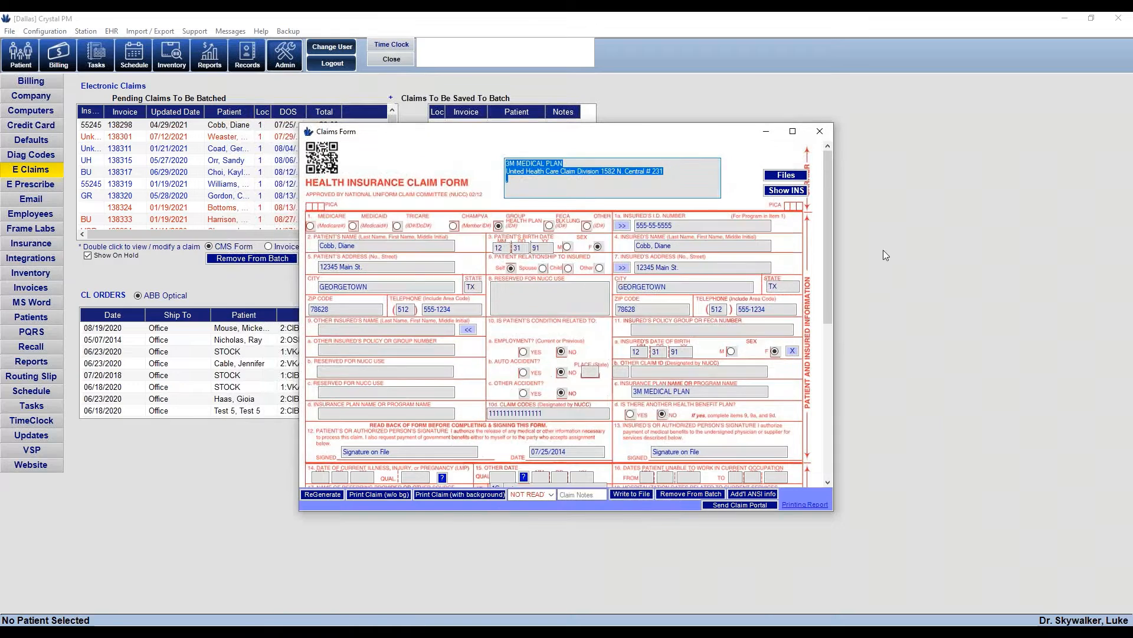
pyautogui.click(831, 127)
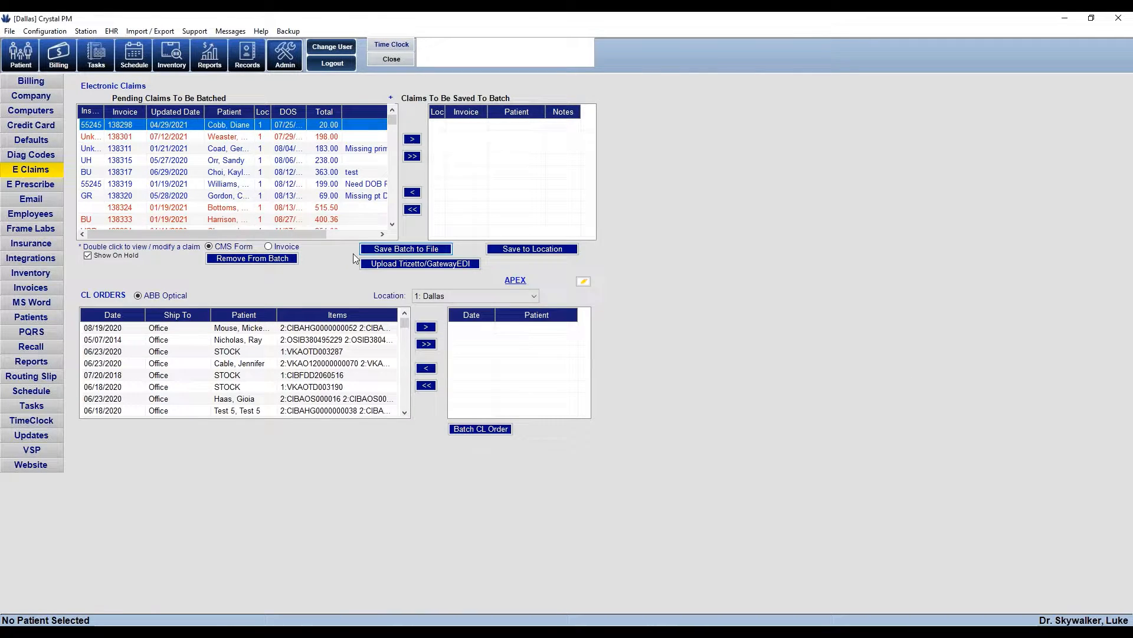
pyautogui.click(269, 246)
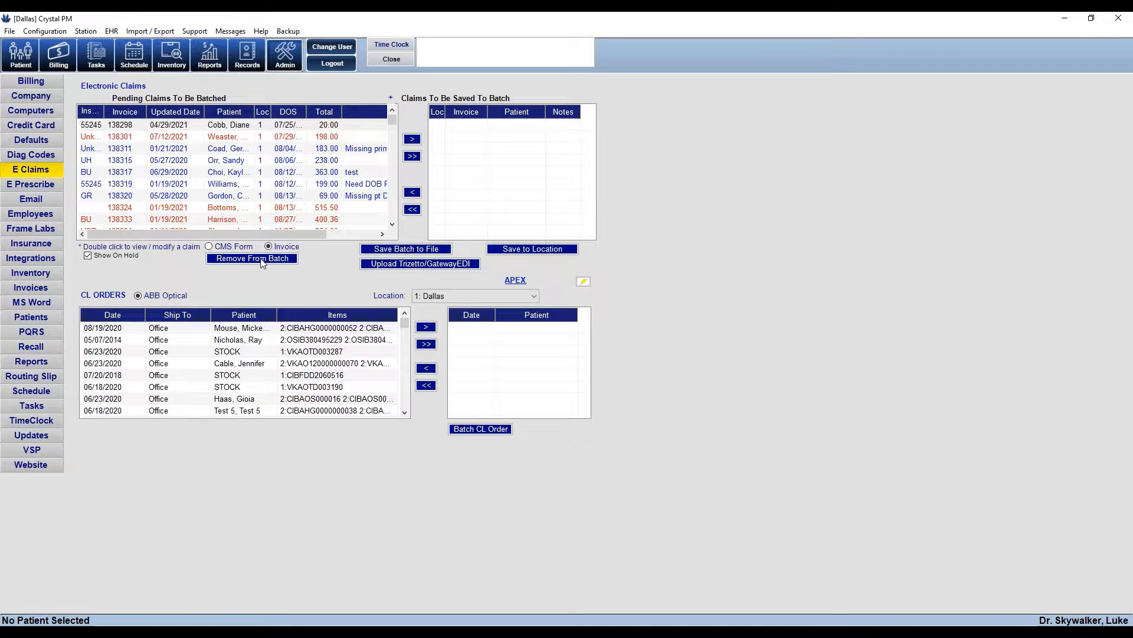
pyautogui.click(134, 115)
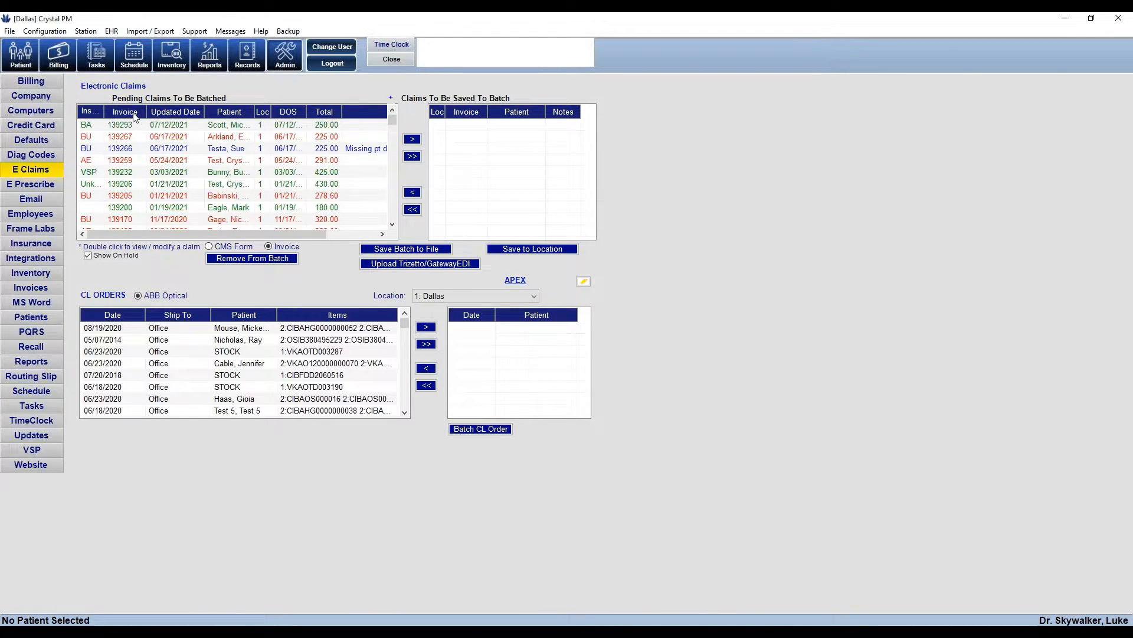
# Open the newest claim's invoice, review the patient's info and insurance, then close the record
pyautogui.click(192, 126)
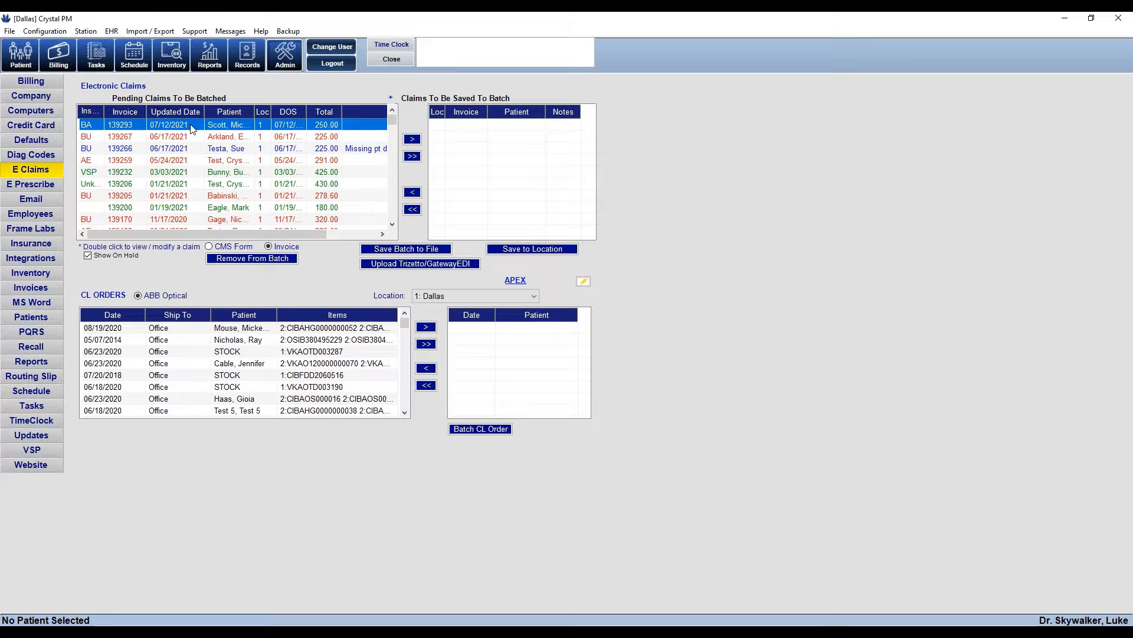
pyautogui.doubleClick(223, 127)
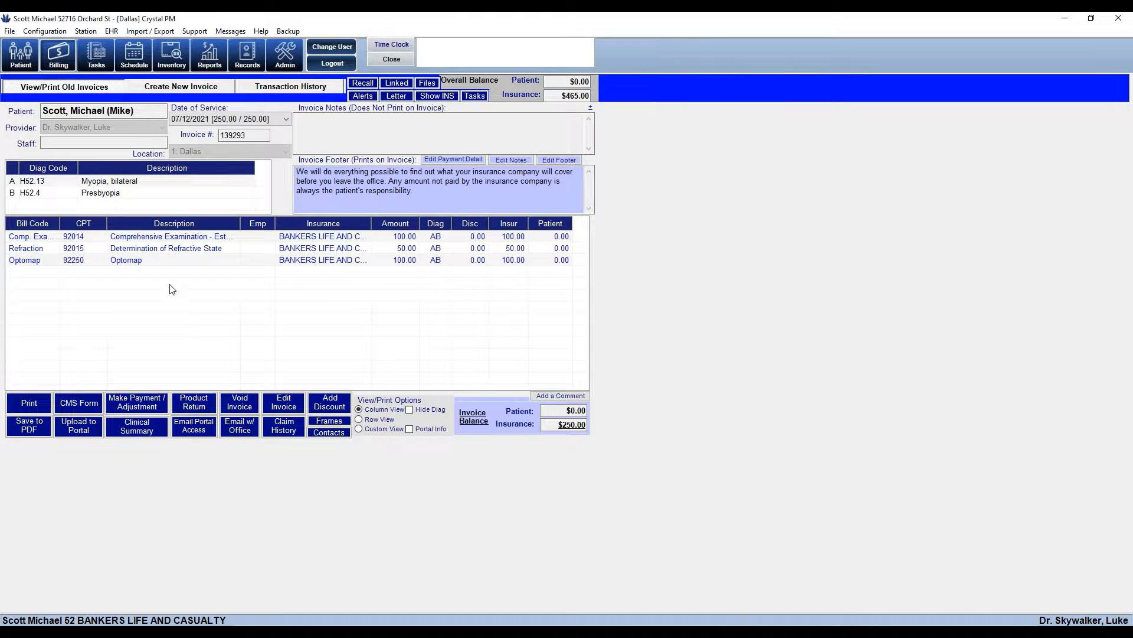
pyautogui.click(21, 63)
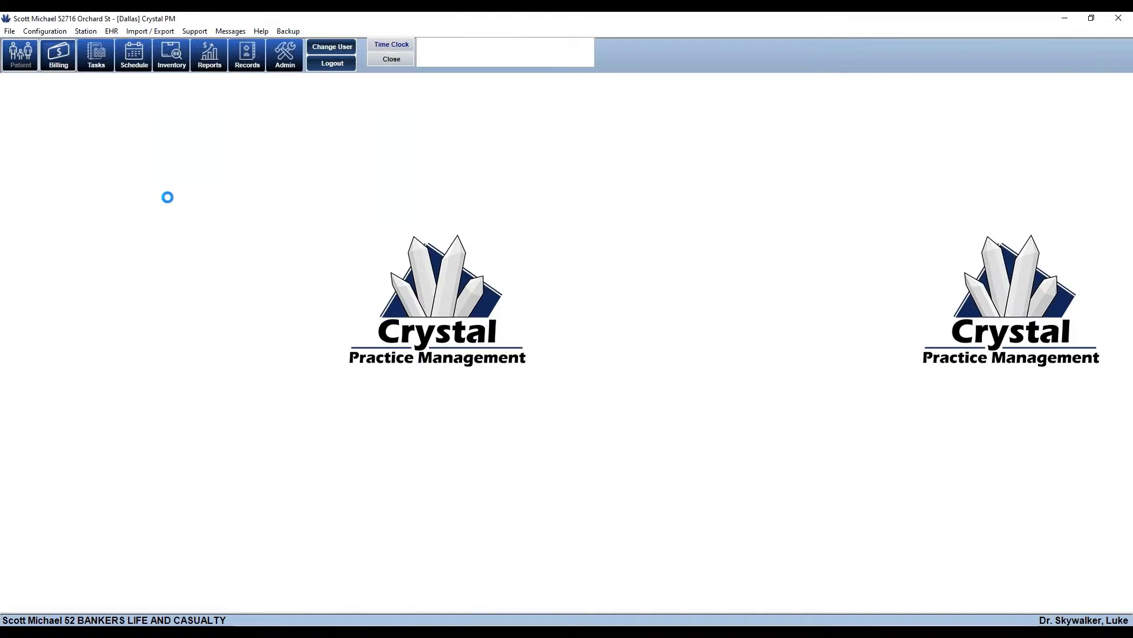
pyautogui.click(184, 212)
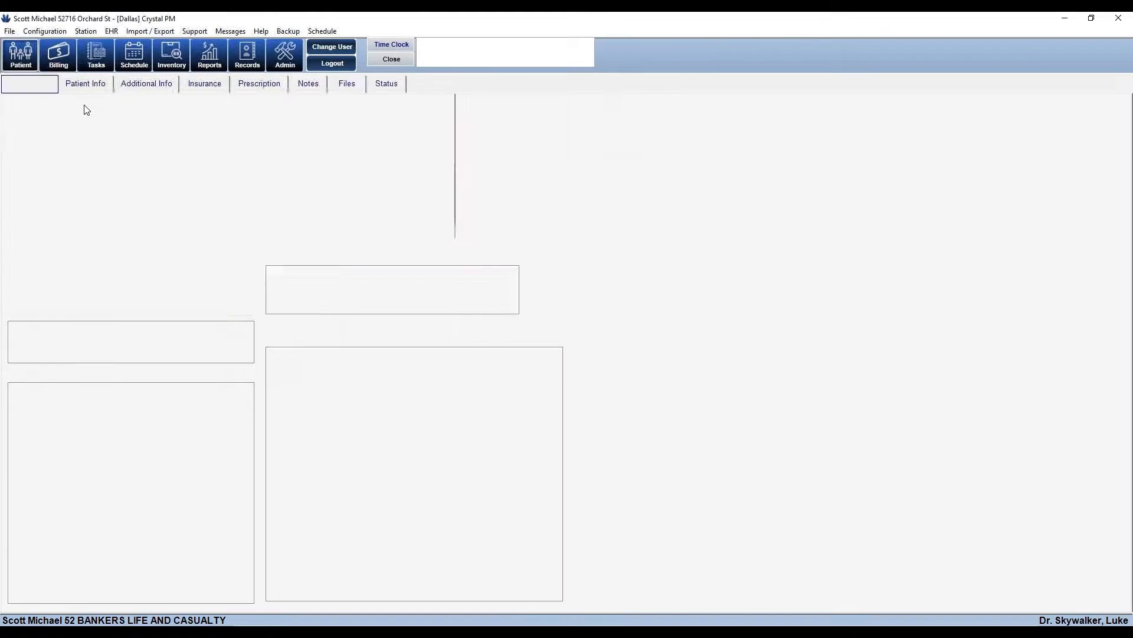
pyautogui.click(78, 90)
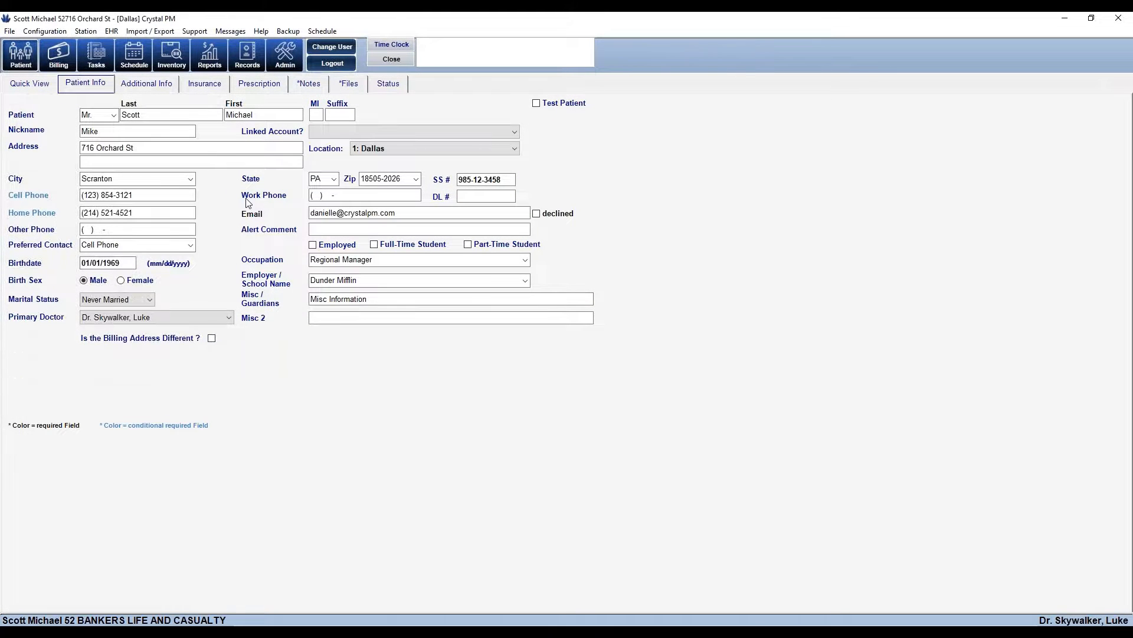
pyautogui.click(206, 86)
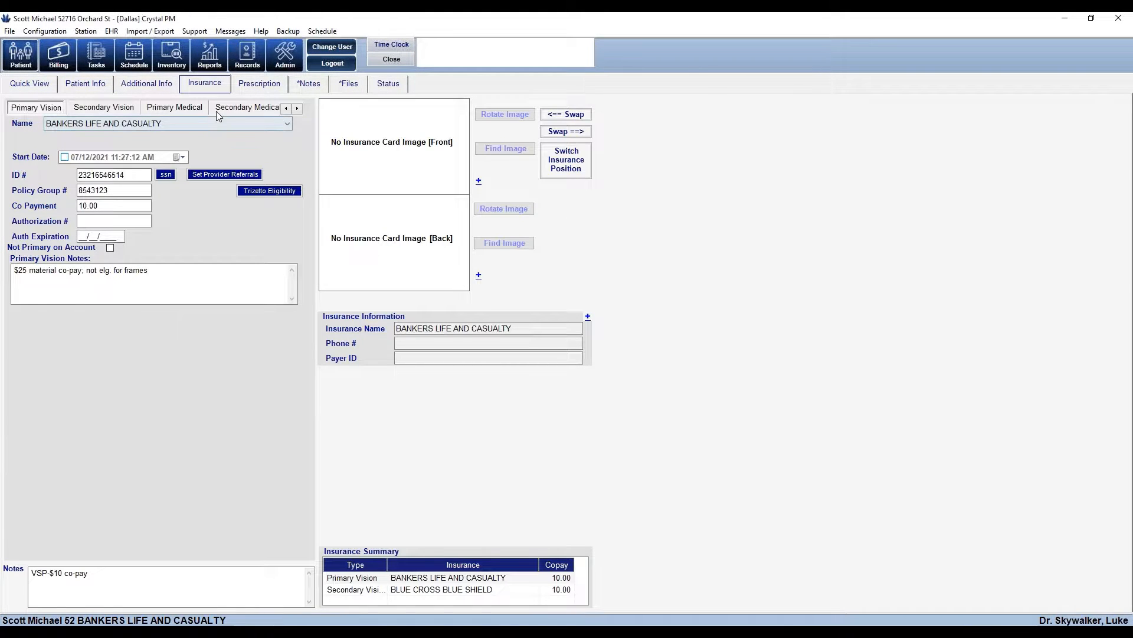
pyautogui.click(381, 59)
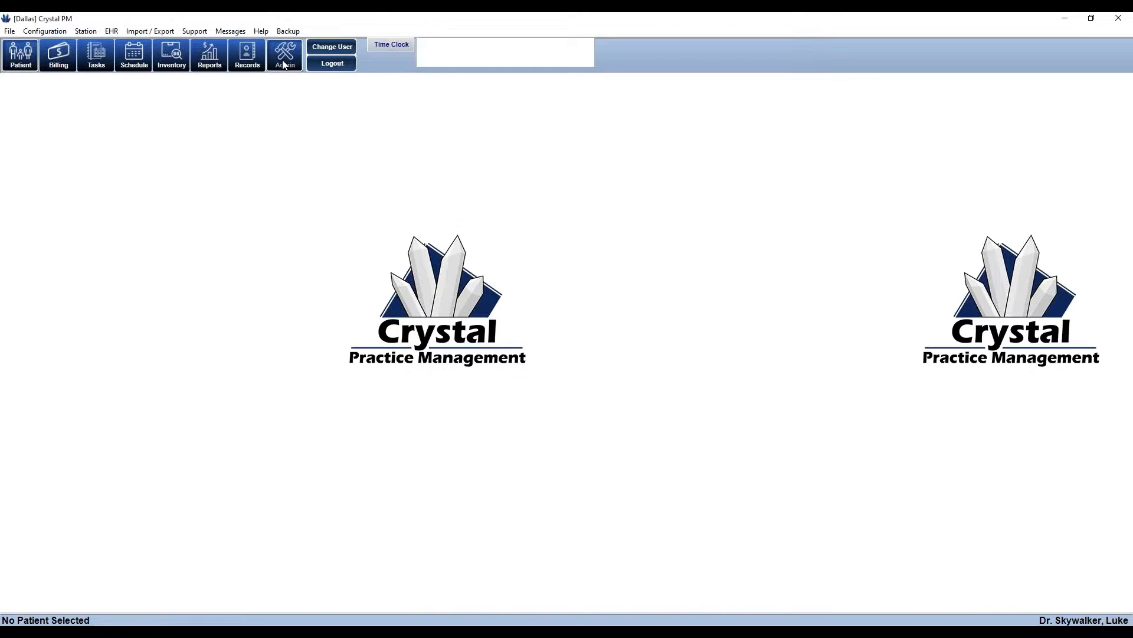
# Return to E Claims and sort pending claims by Updated Date, most recent first
pyautogui.click(285, 56)
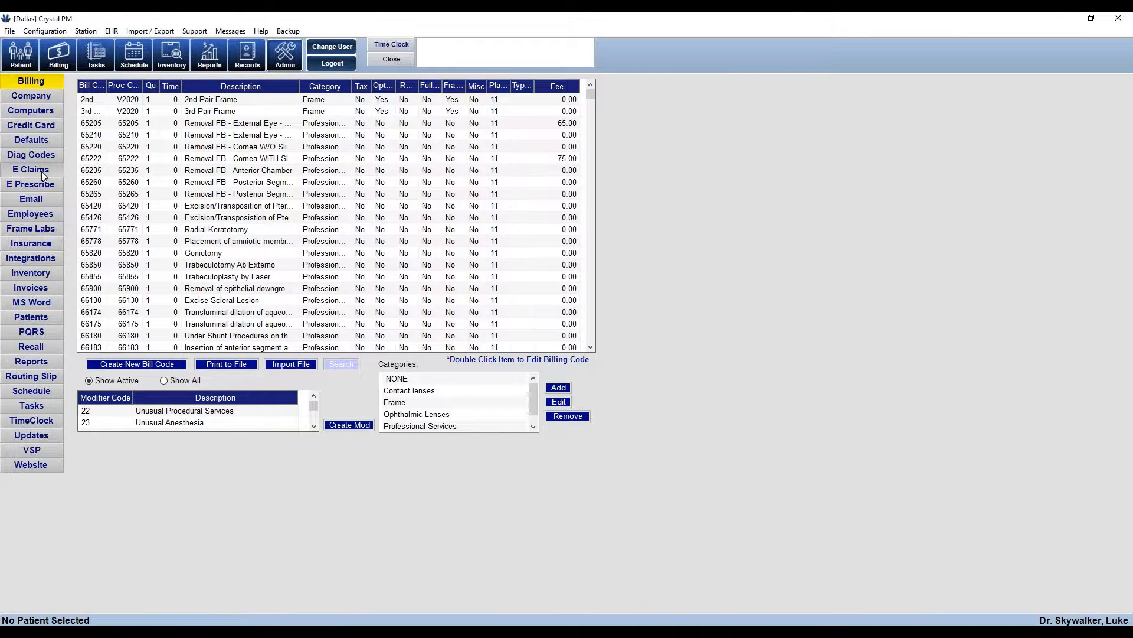
pyautogui.click(35, 169)
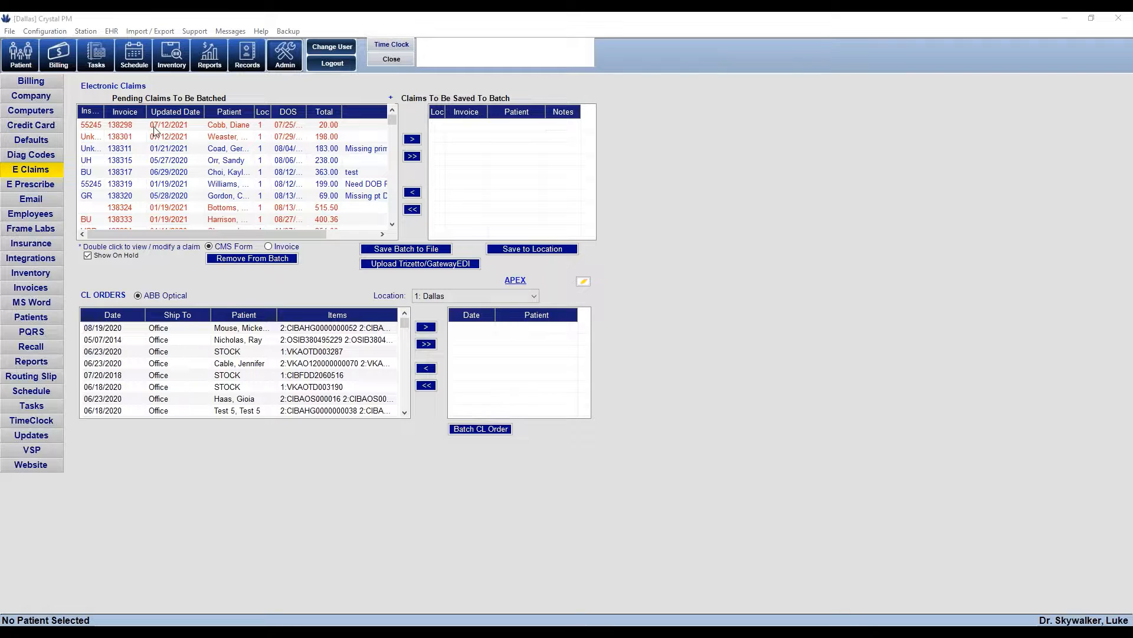
pyautogui.click(167, 111)
pyautogui.click(176, 111)
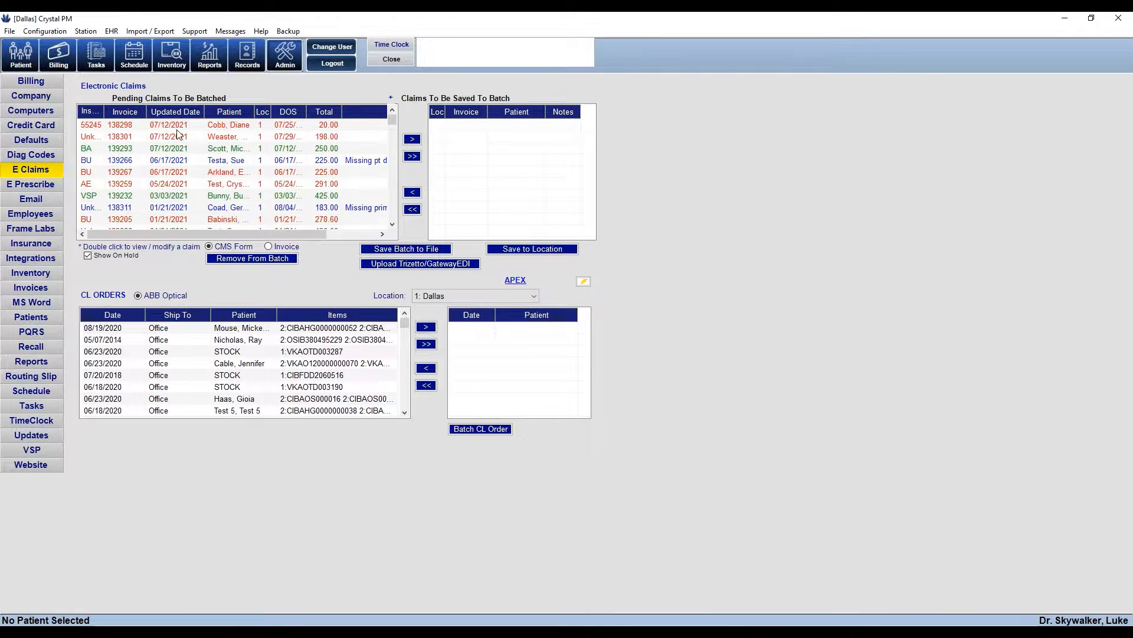
# Open the most recently updated claim's form and close it
pyautogui.click(182, 160)
pyautogui.doubleClick(183, 159)
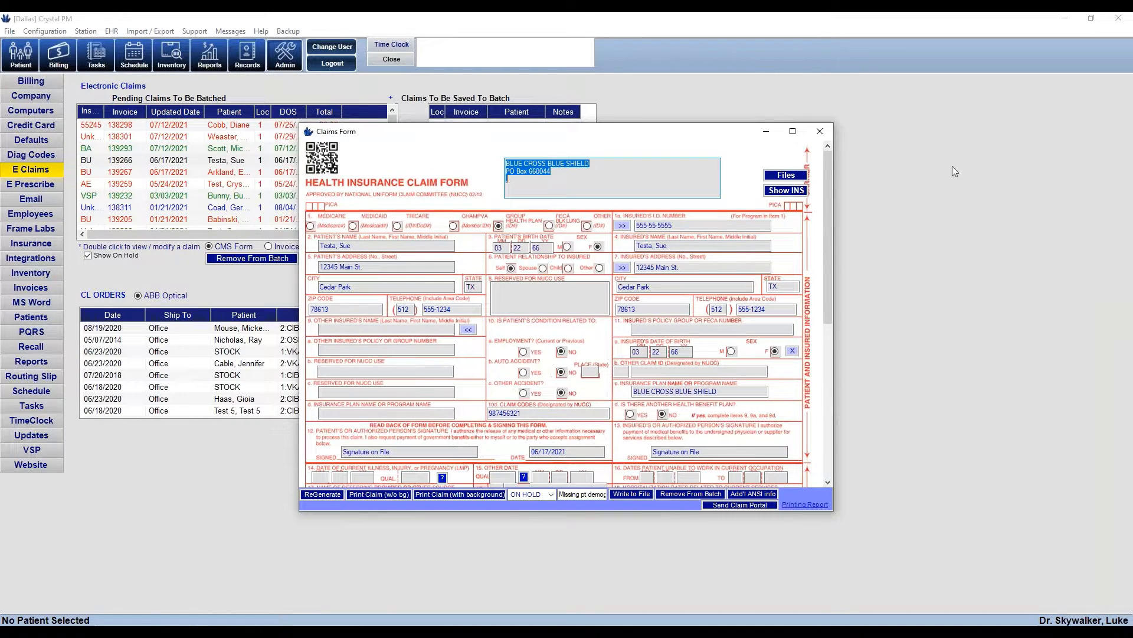
pyautogui.click(826, 133)
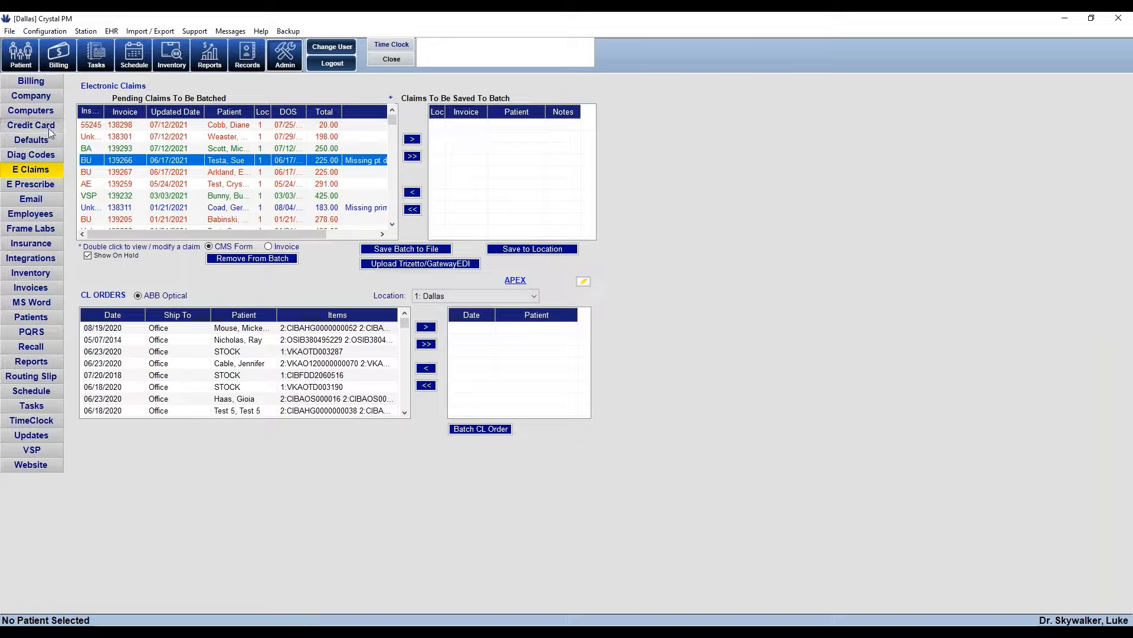
# Go to Company > Billing > EDI and select the Trizetto username value
pyautogui.click(38, 98)
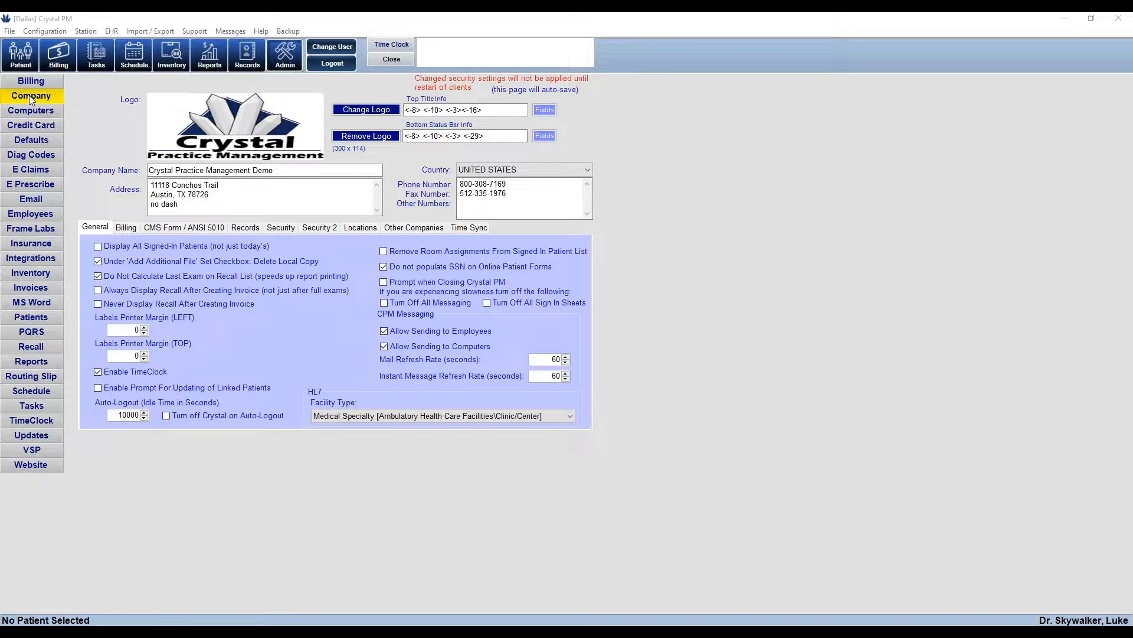
pyautogui.click(120, 230)
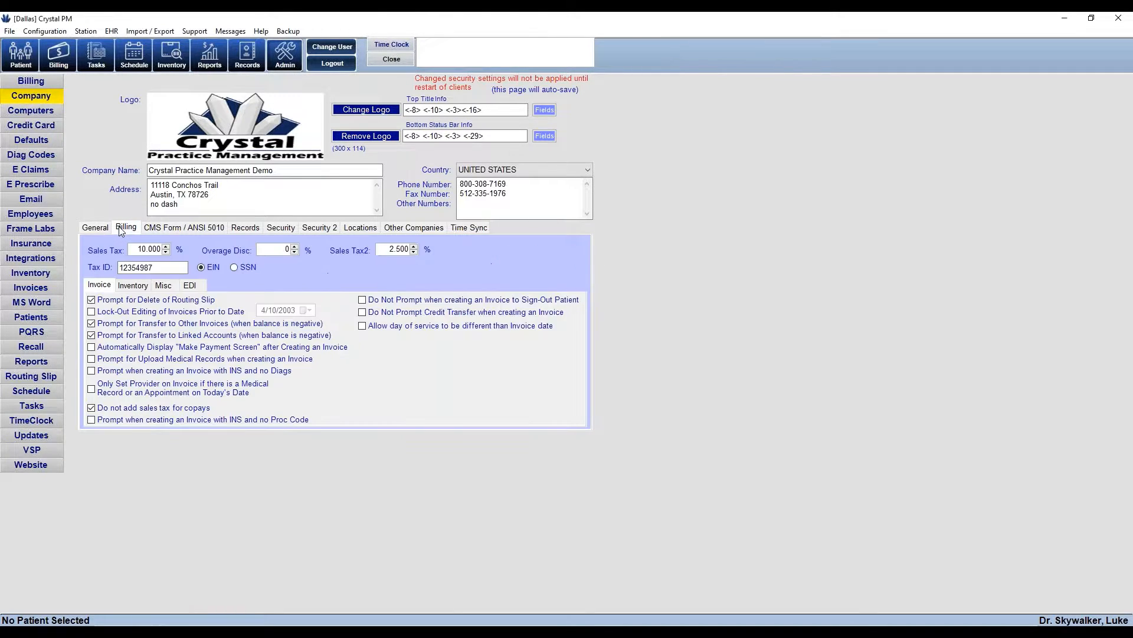
pyautogui.click(196, 288)
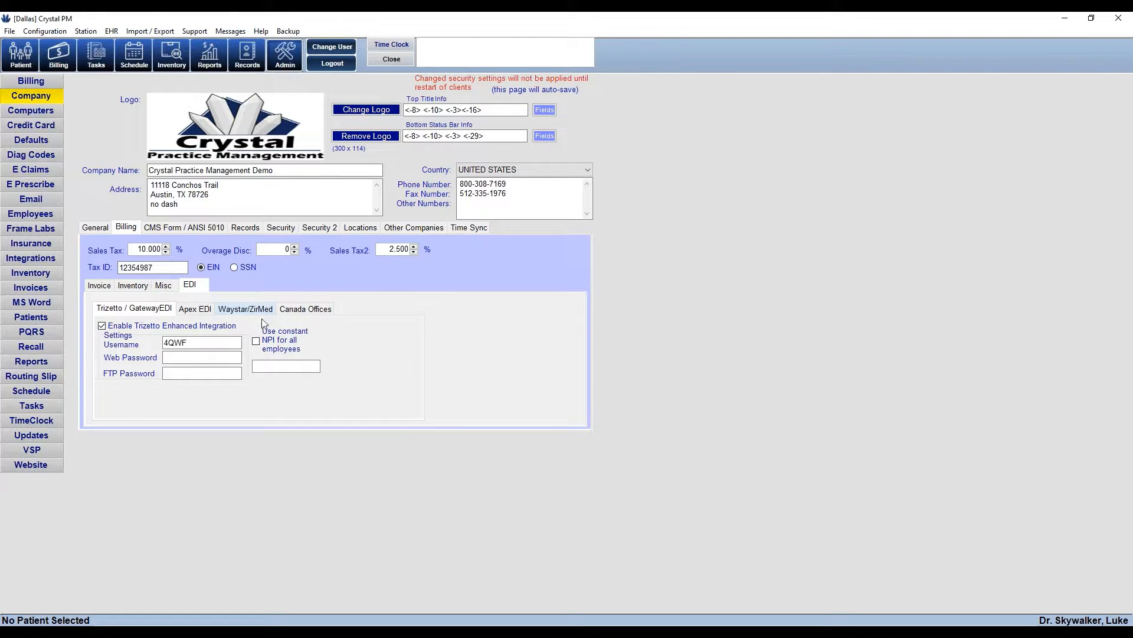
pyautogui.click(204, 343)
pyautogui.doubleClick(205, 342)
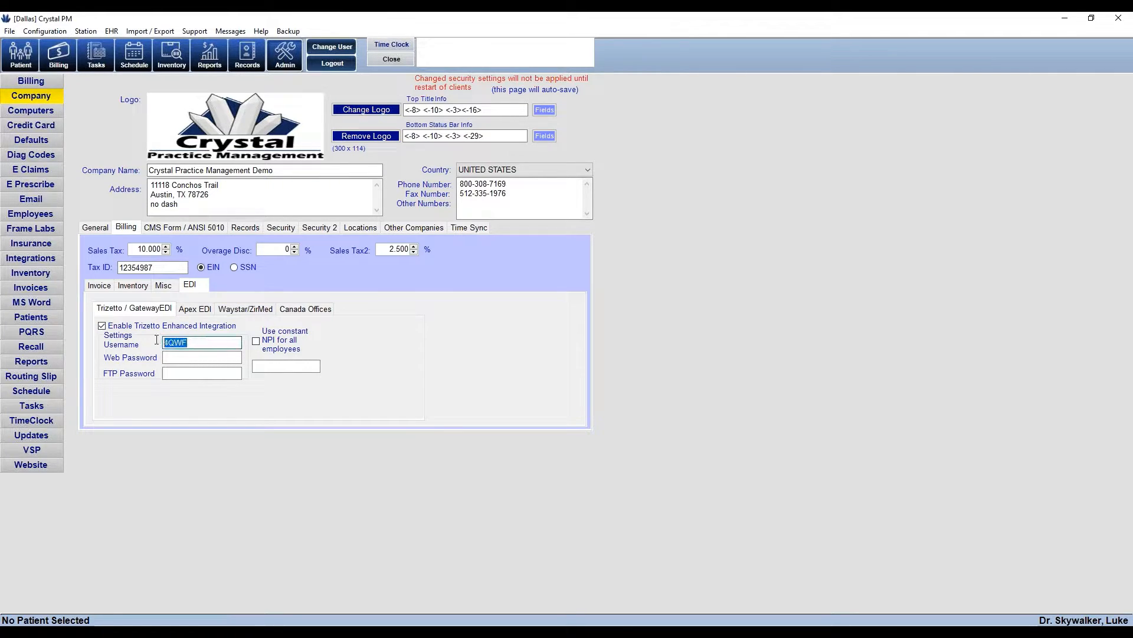
# Toggle Apex EDI enhanced integration off, enable Waystar/ZirMed's, then view CMS Form / ANSI 5010 settings
pyautogui.click(194, 312)
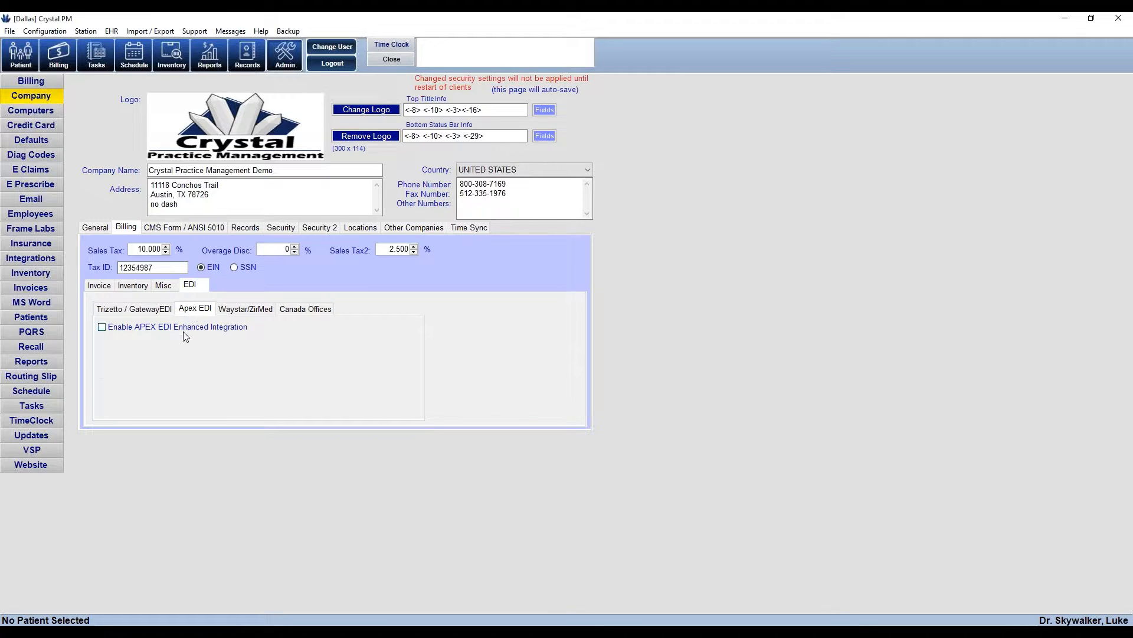
pyautogui.click(183, 328)
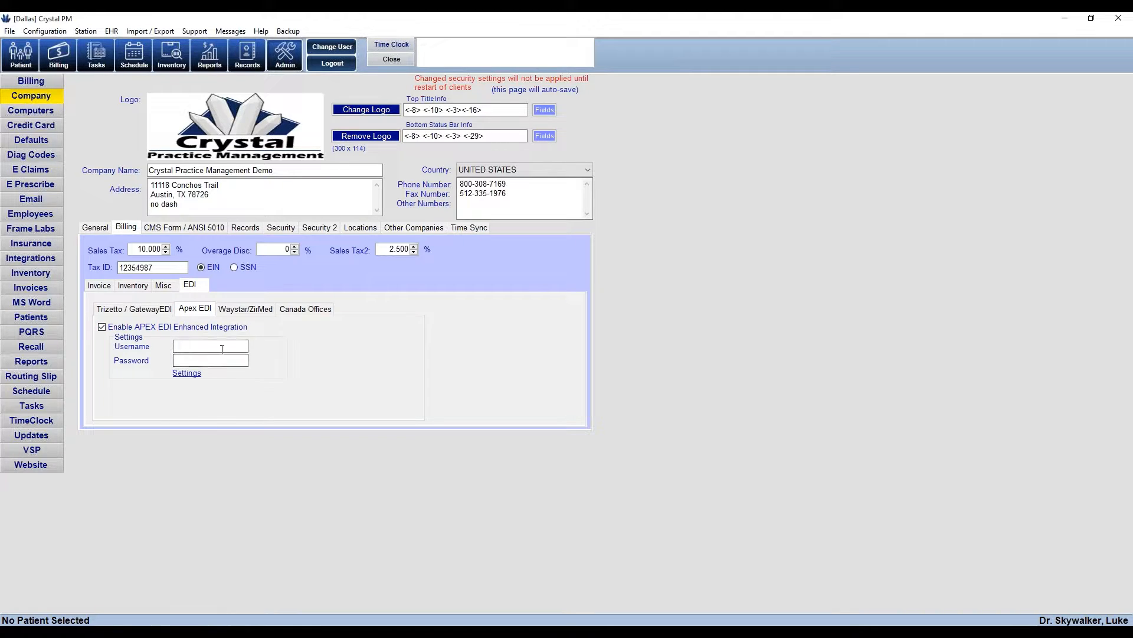
pyautogui.click(246, 309)
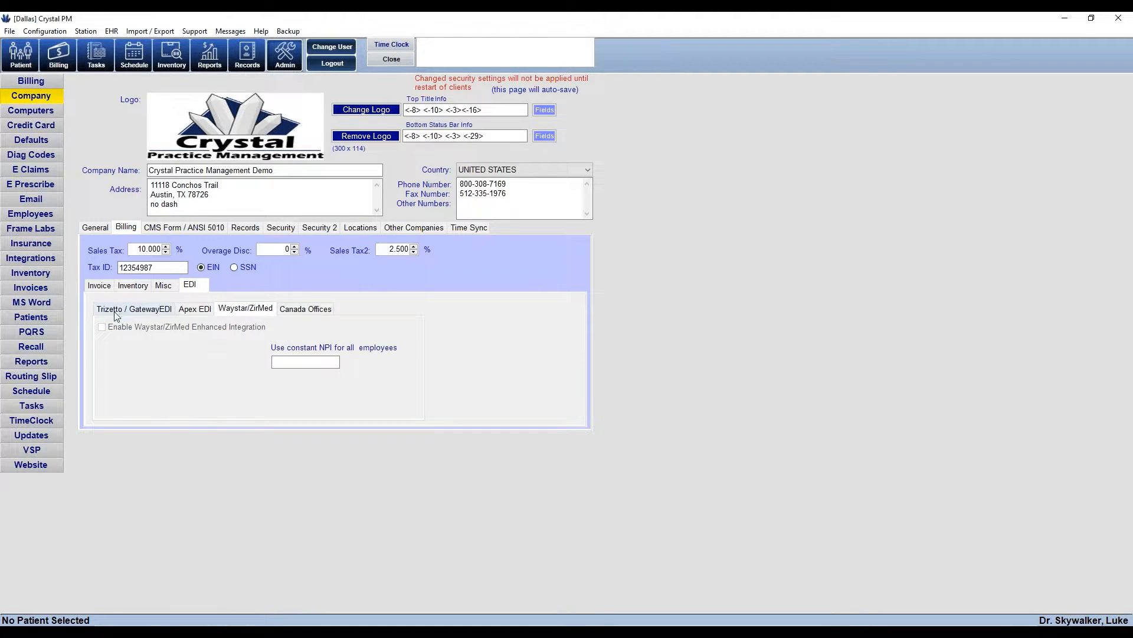
pyautogui.click(133, 308)
pyautogui.click(195, 308)
pyautogui.click(189, 327)
pyautogui.click(253, 311)
pyautogui.click(183, 328)
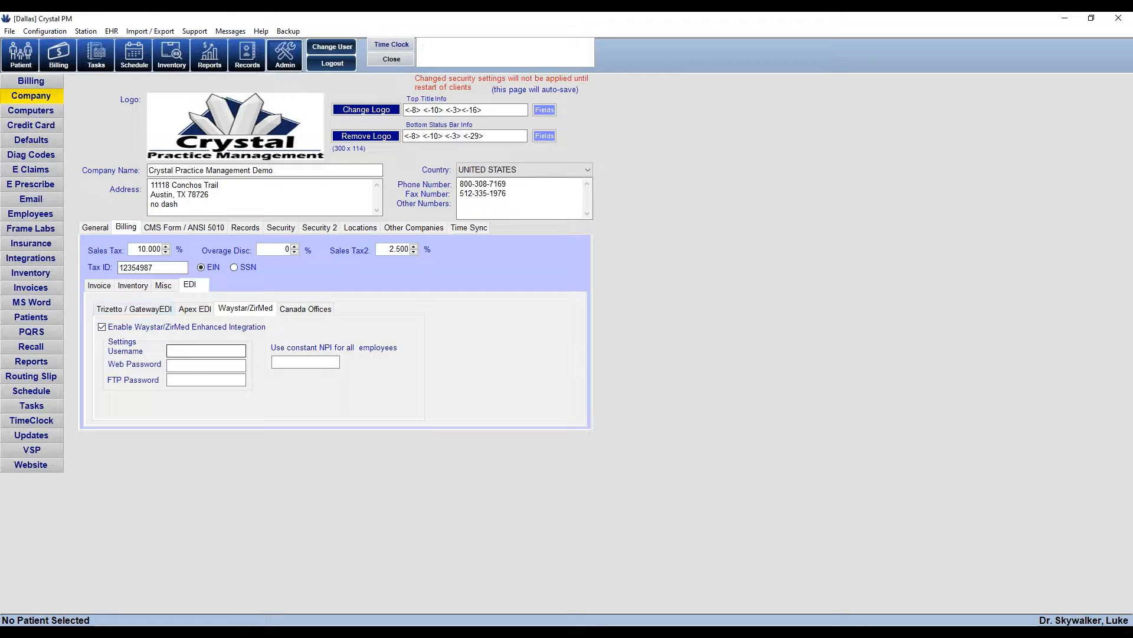
pyautogui.click(182, 380)
pyautogui.click(131, 309)
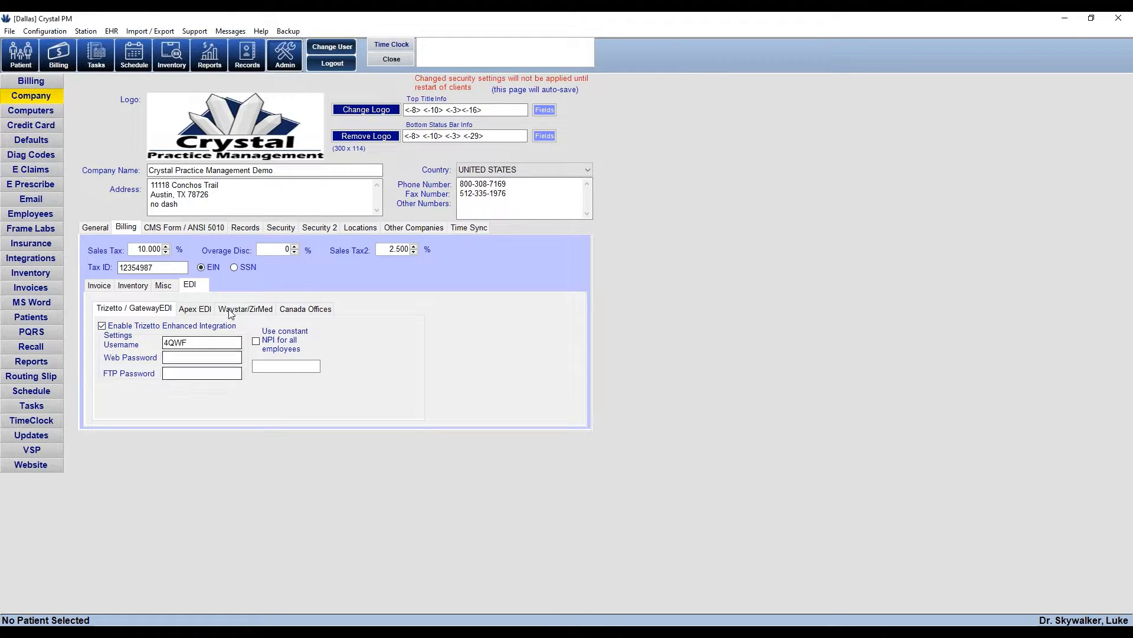
pyautogui.click(167, 230)
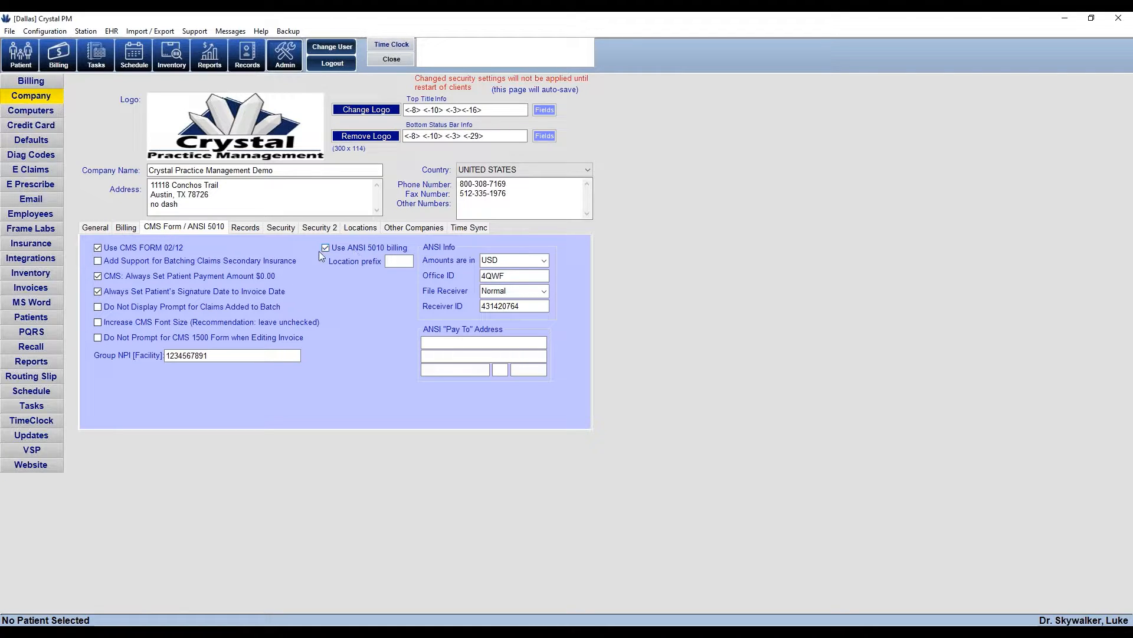
pyautogui.click(325, 248)
pyautogui.click(326, 248)
pyautogui.doubleClick(501, 277)
pyautogui.click(134, 229)
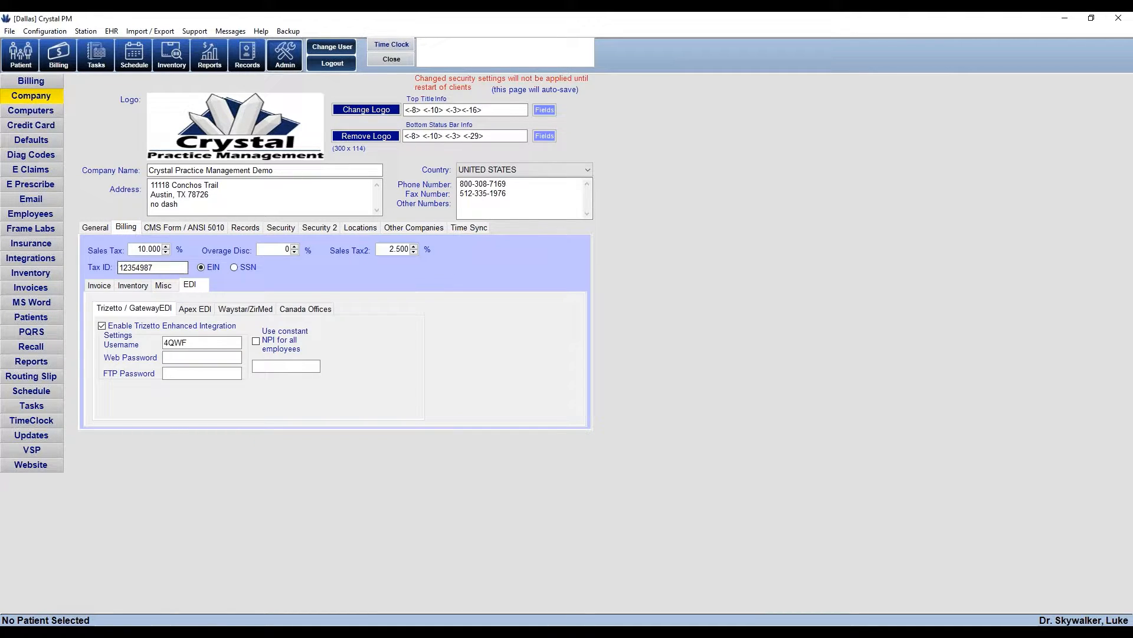
pyautogui.doubleClick(214, 344)
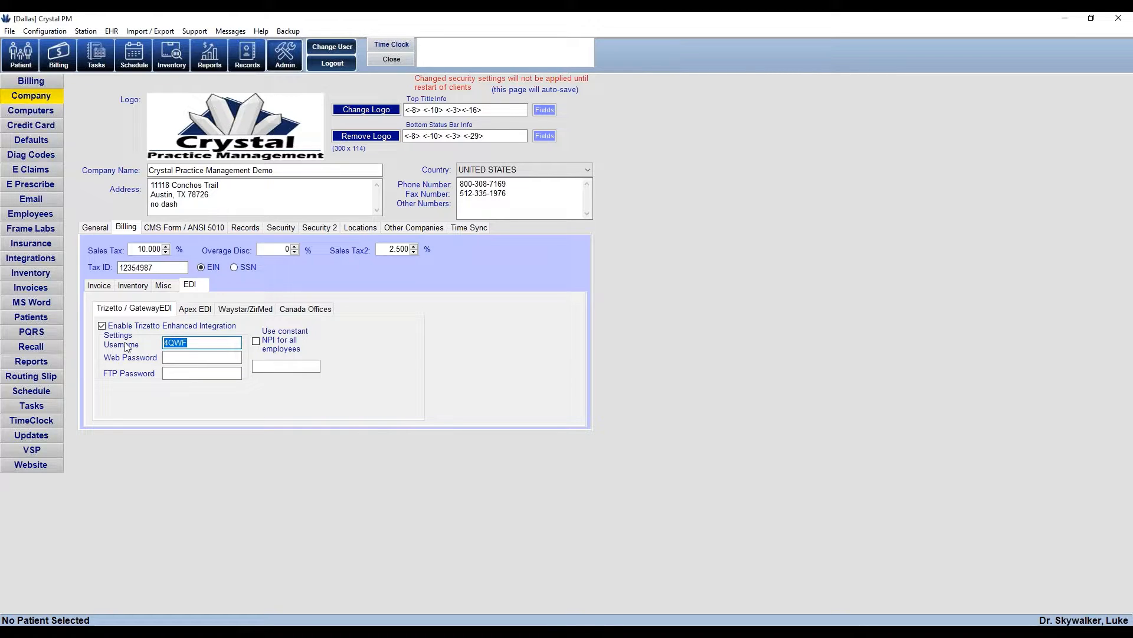
pyautogui.click(153, 227)
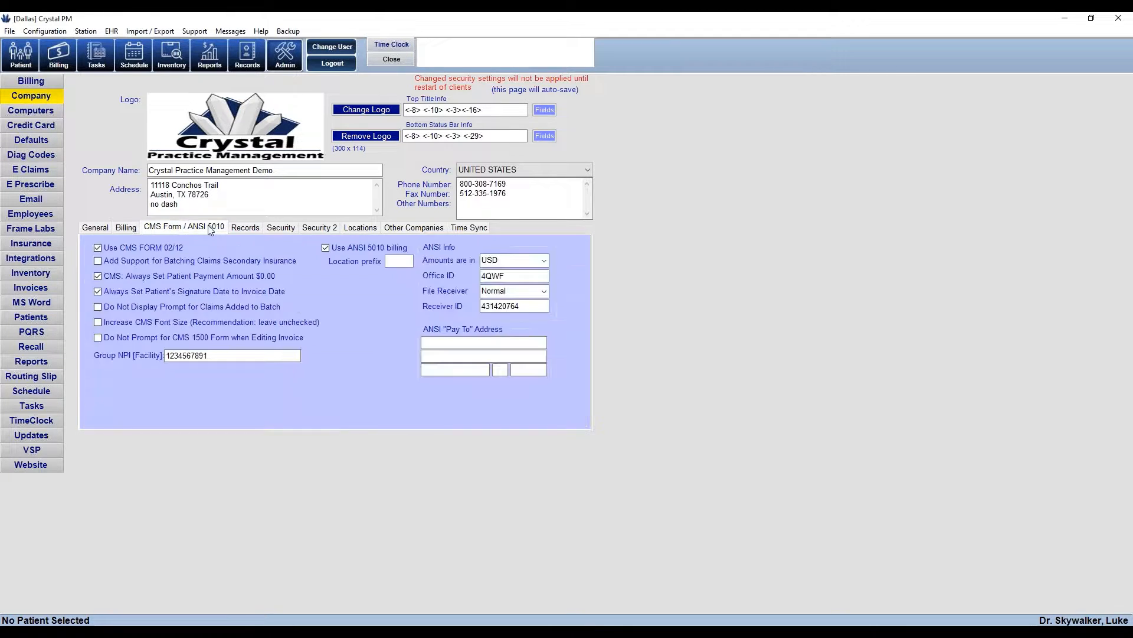
pyautogui.doubleClick(500, 306)
# Close company settings and open Reports > Financials > Claims Report
pyautogui.click(393, 61)
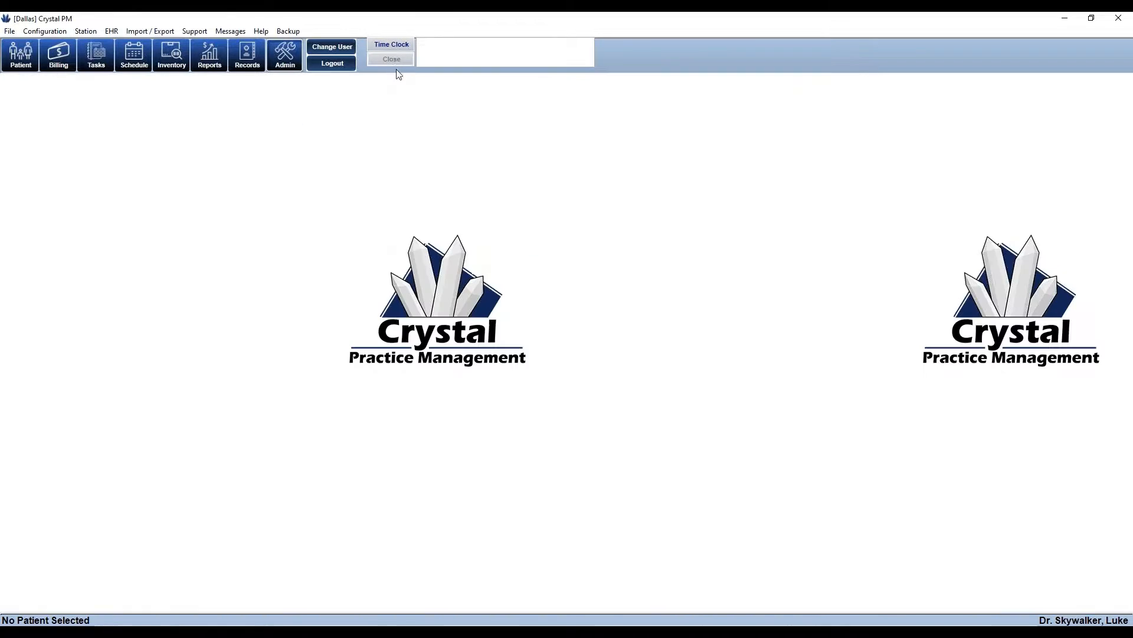
pyautogui.click(211, 63)
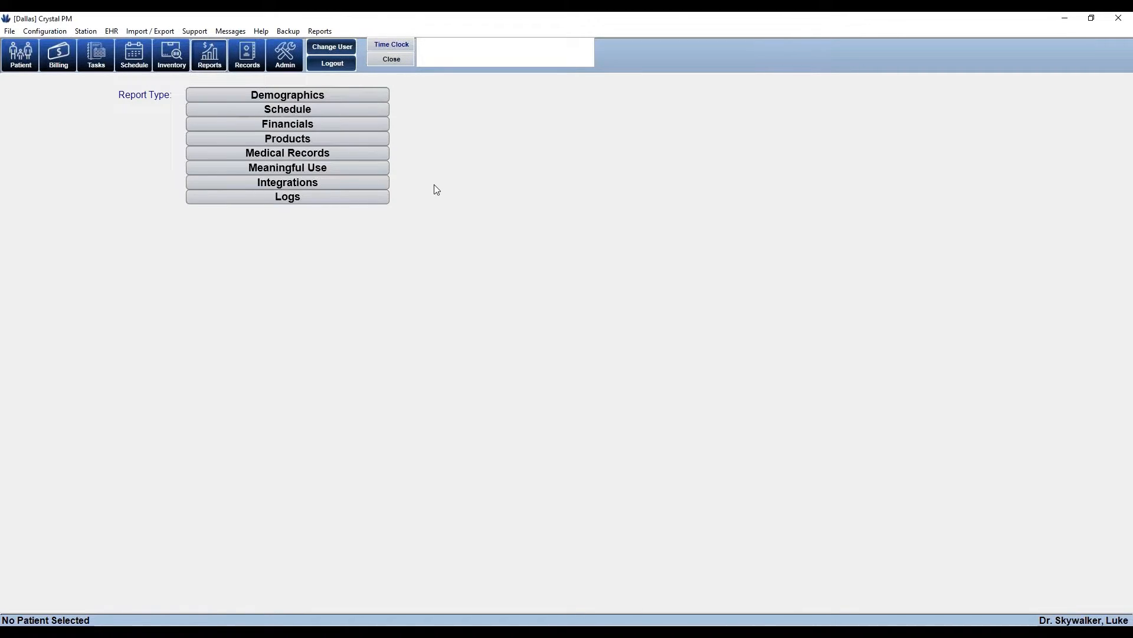
pyautogui.click(290, 126)
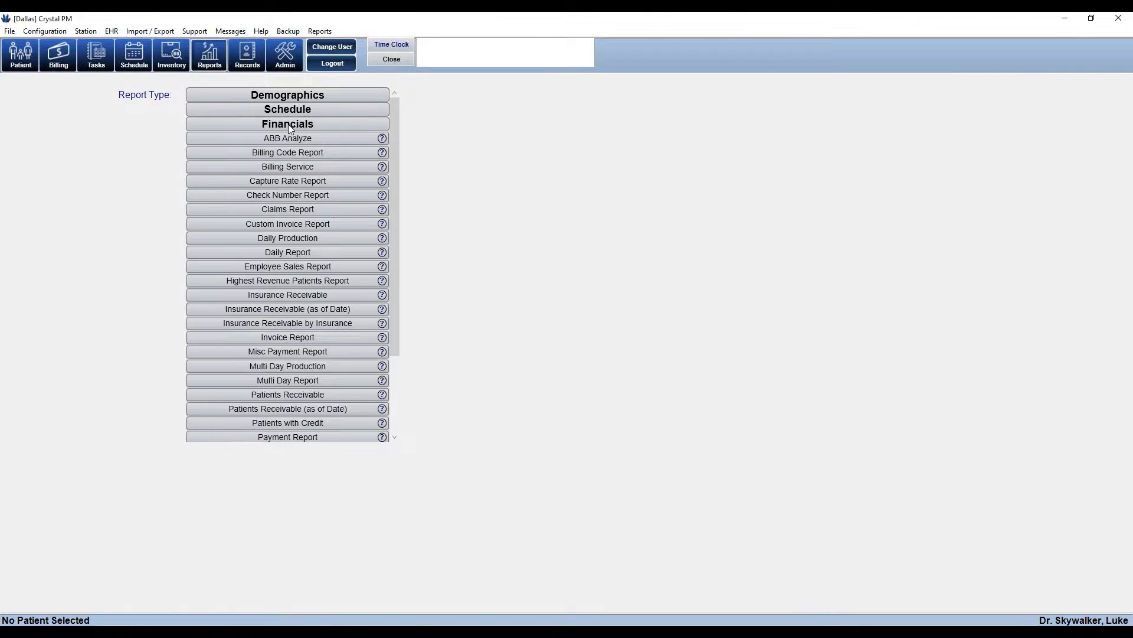
pyautogui.click(285, 210)
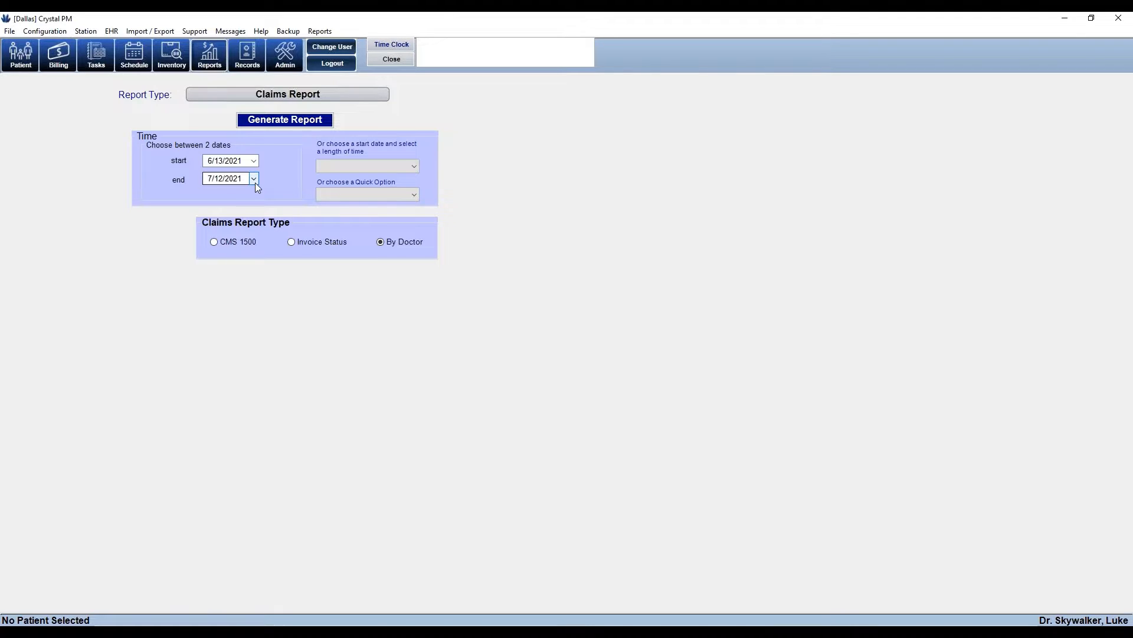
# Check the start/end date calendars and length and quick date options without changing them
pyautogui.click(254, 161)
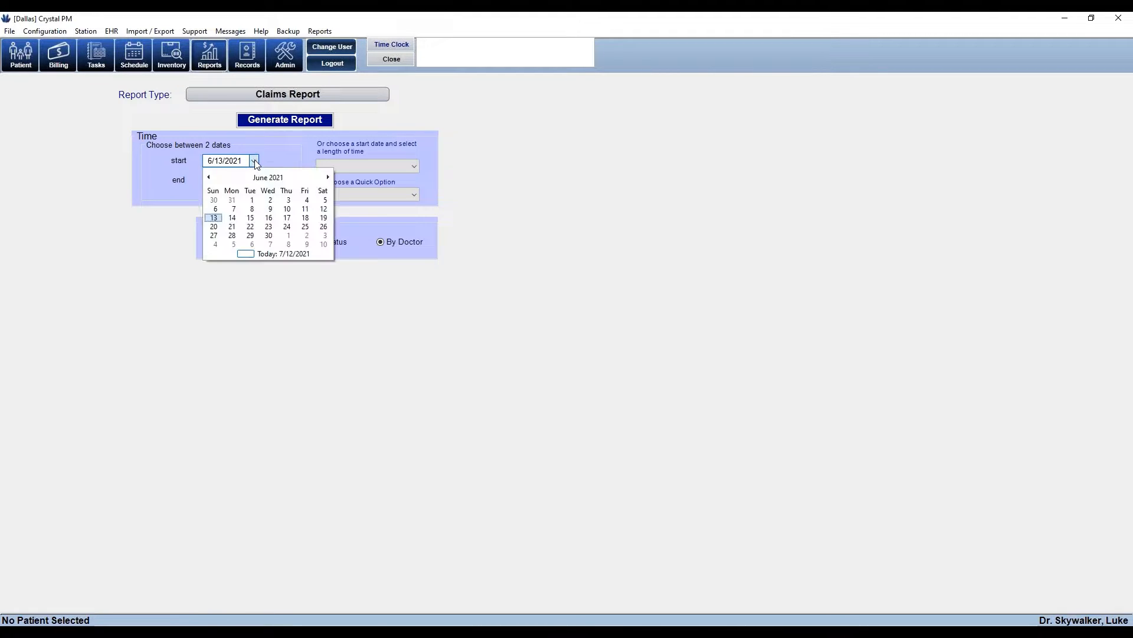
pyautogui.click(274, 143)
pyautogui.click(254, 178)
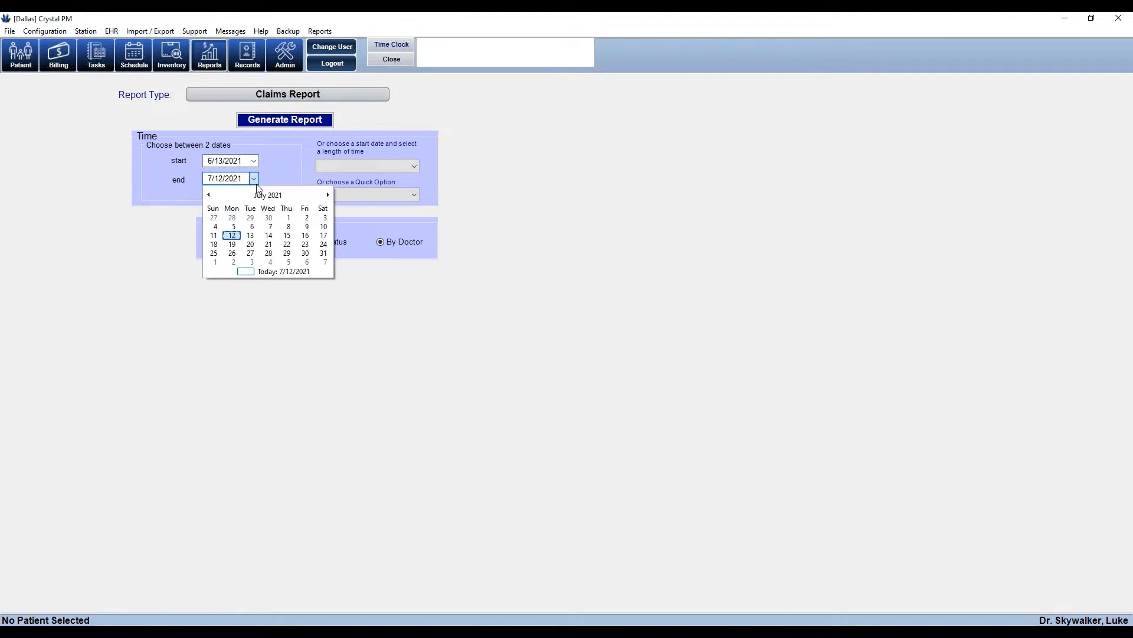
pyautogui.click(650, 230)
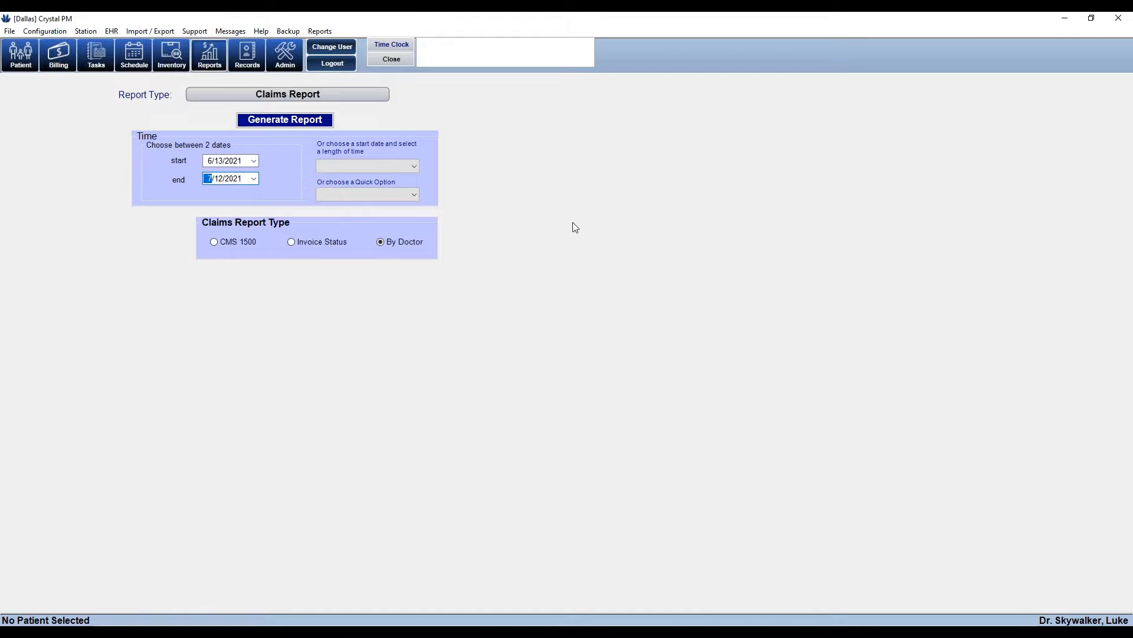
pyautogui.click(413, 167)
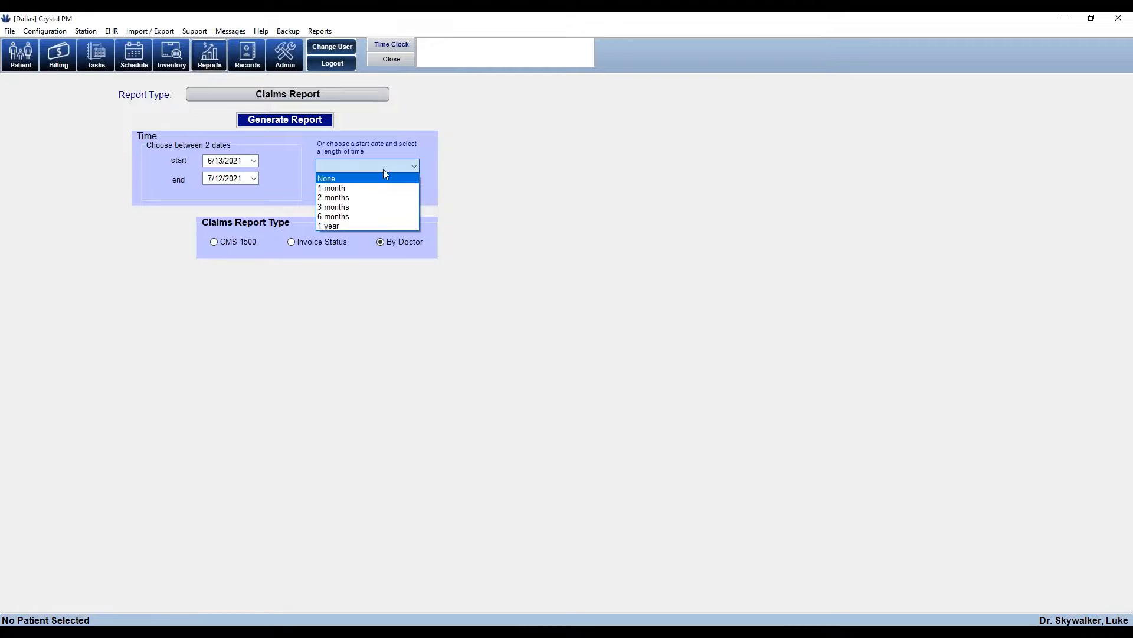
pyautogui.click(387, 179)
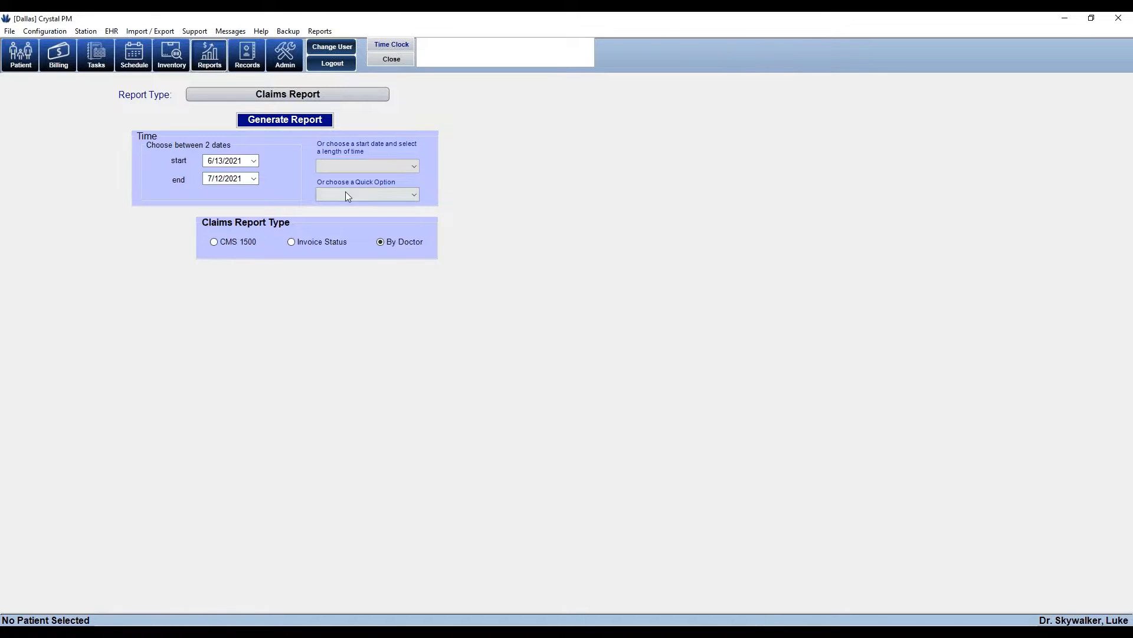
pyautogui.click(413, 195)
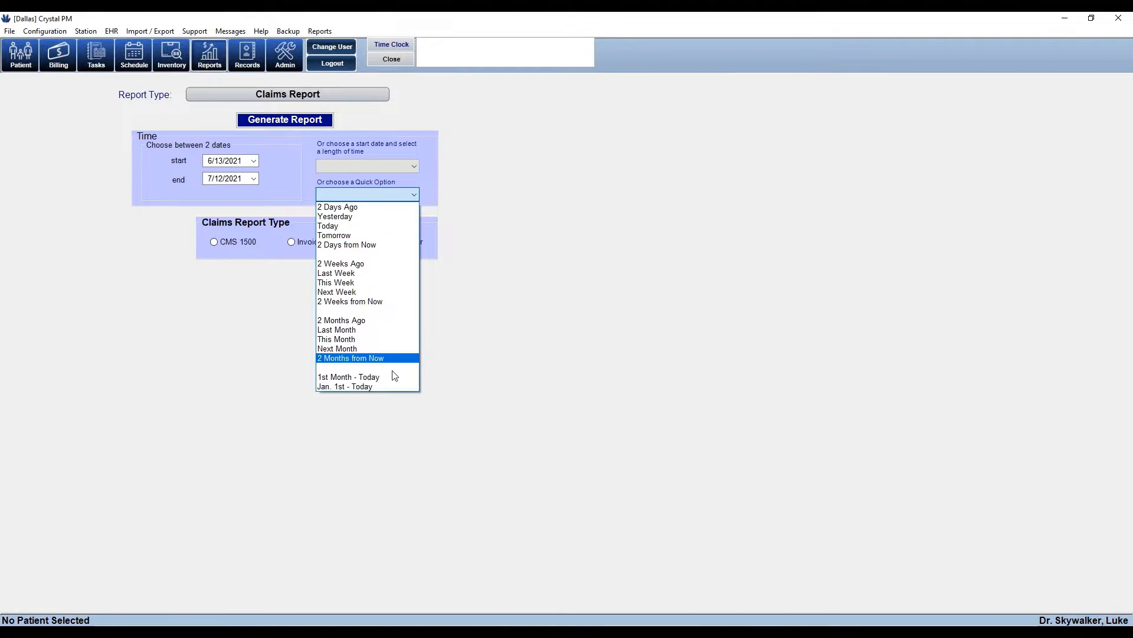
pyautogui.click(613, 264)
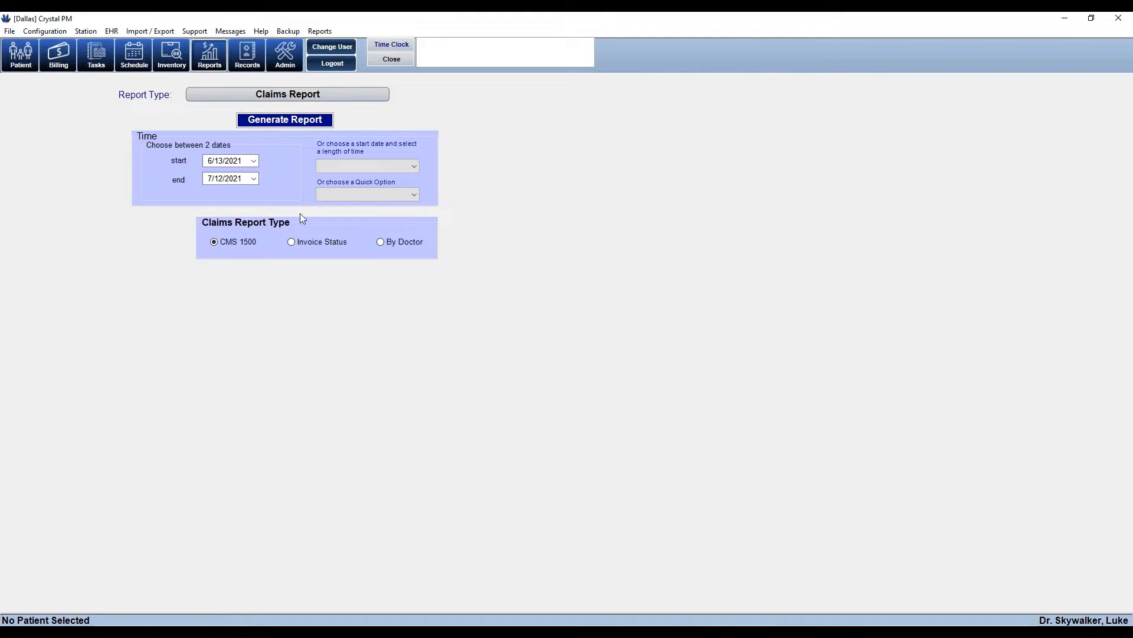
# Generate the CMS 1500 claims report, select its first four claims, and close it
pyautogui.click(299, 126)
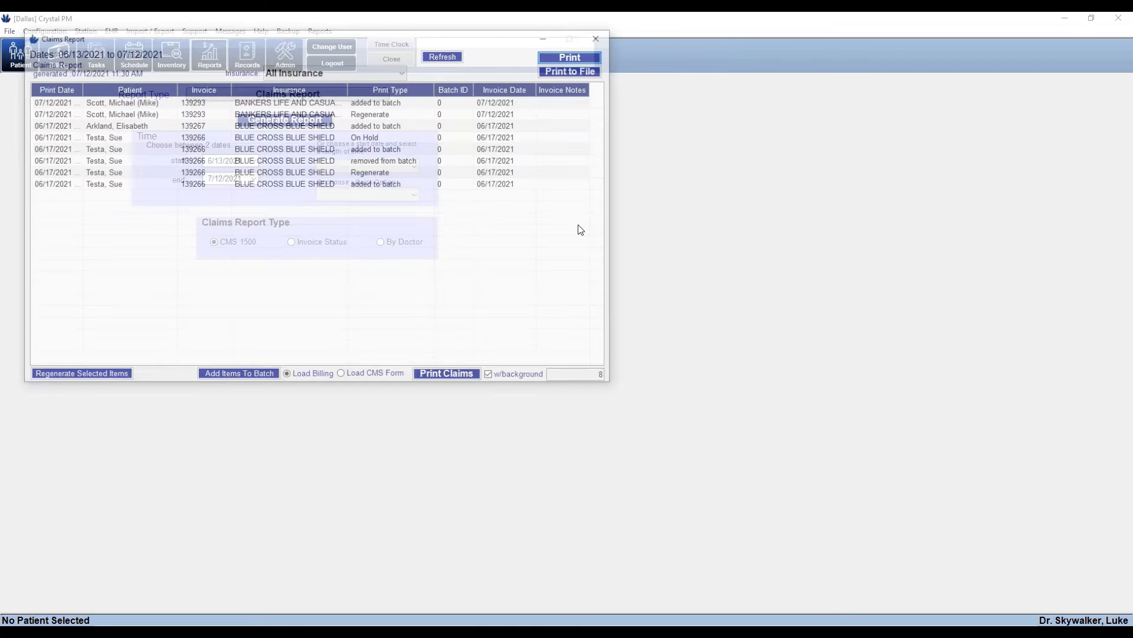
pyautogui.moveTo(417, 36); pyautogui.dragTo(625, 121)
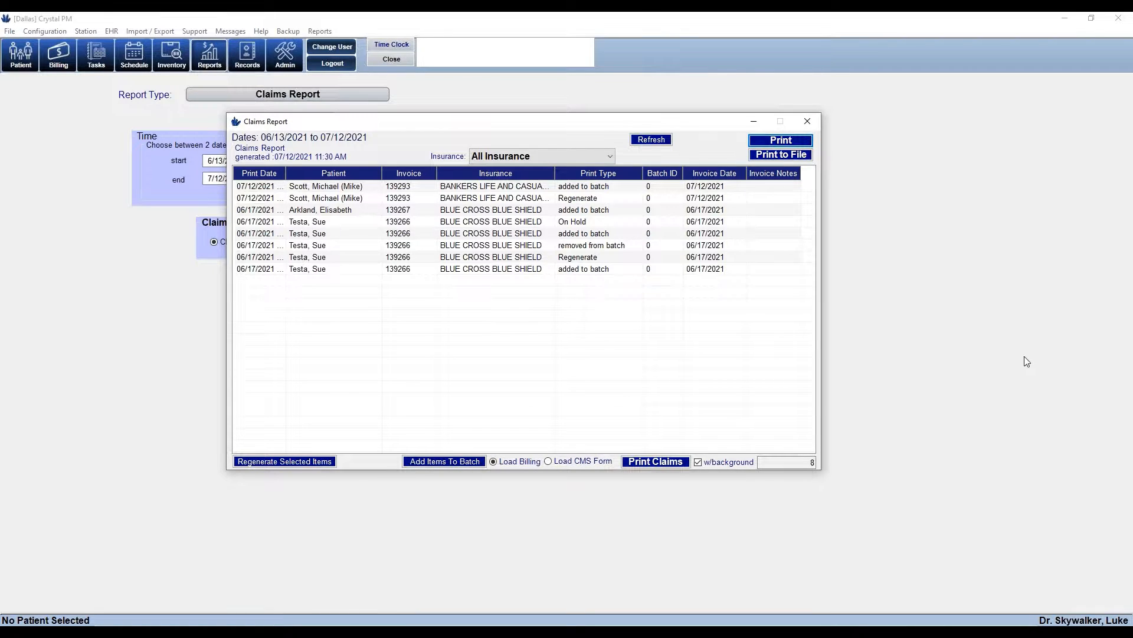
pyautogui.click(604, 188)
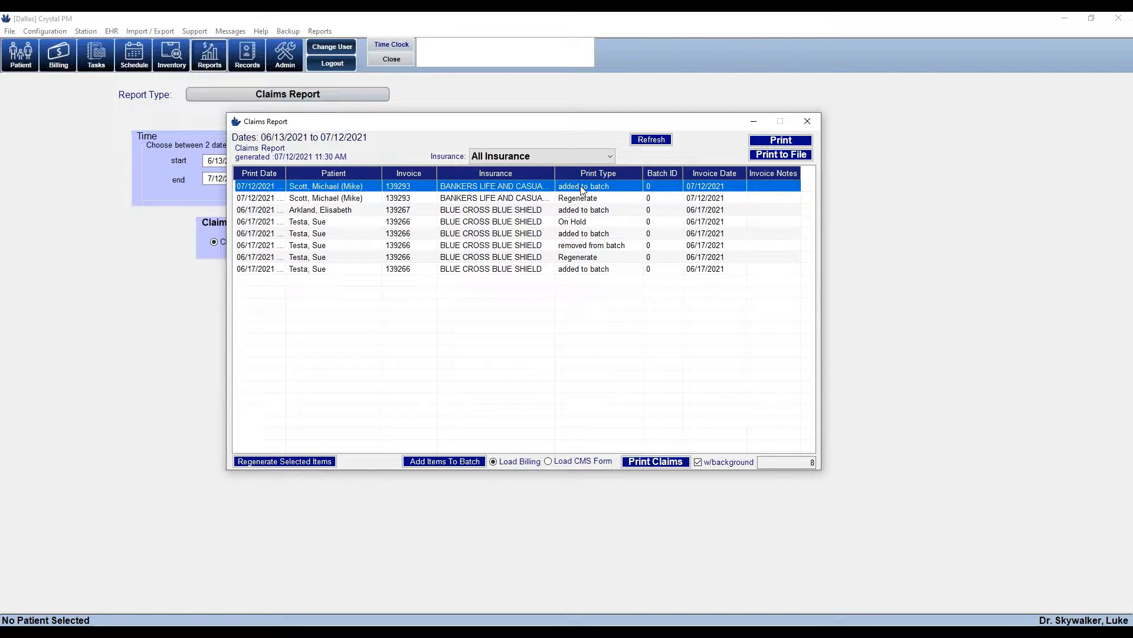
pyautogui.click(580, 286)
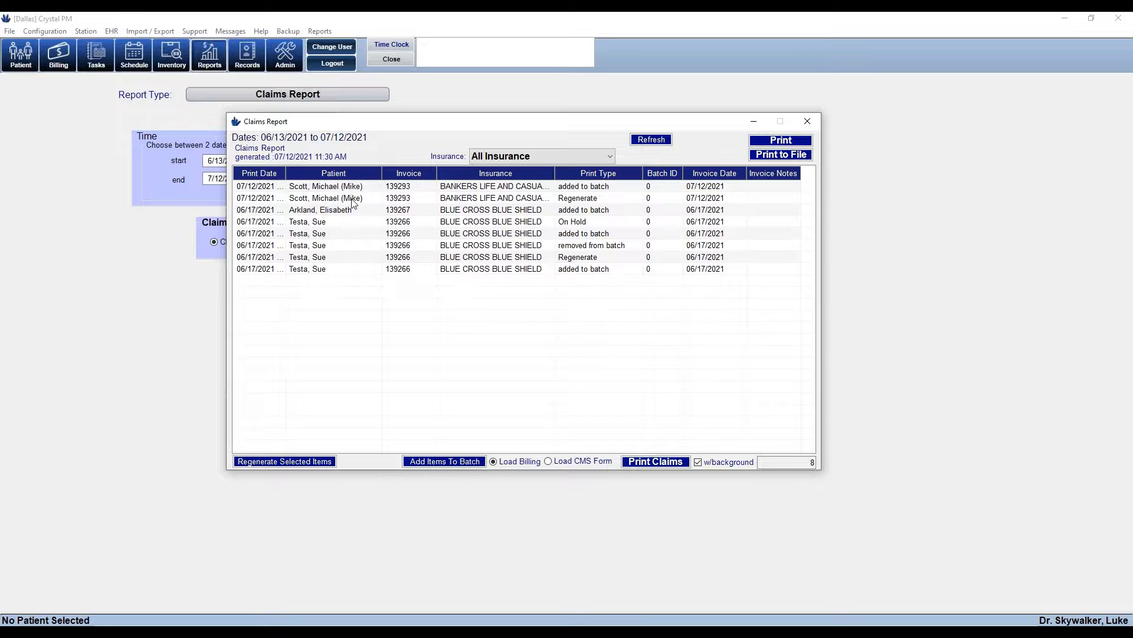
pyautogui.click(335, 190)
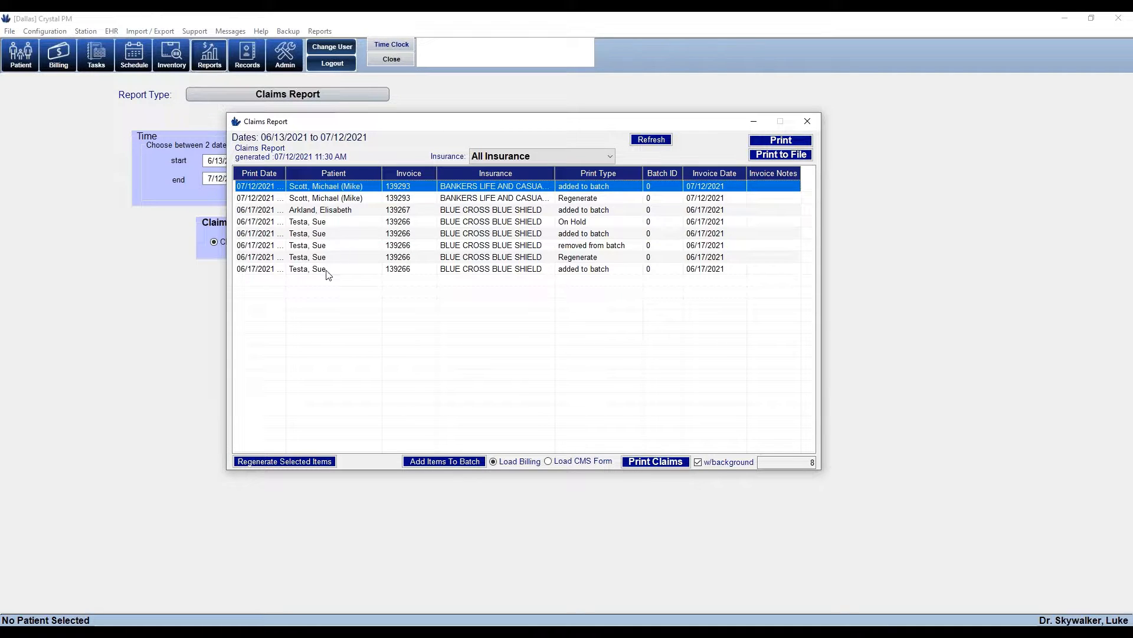
pyautogui.keyDown('shift'); pyautogui.click(319, 222); pyautogui.keyUp('shift')
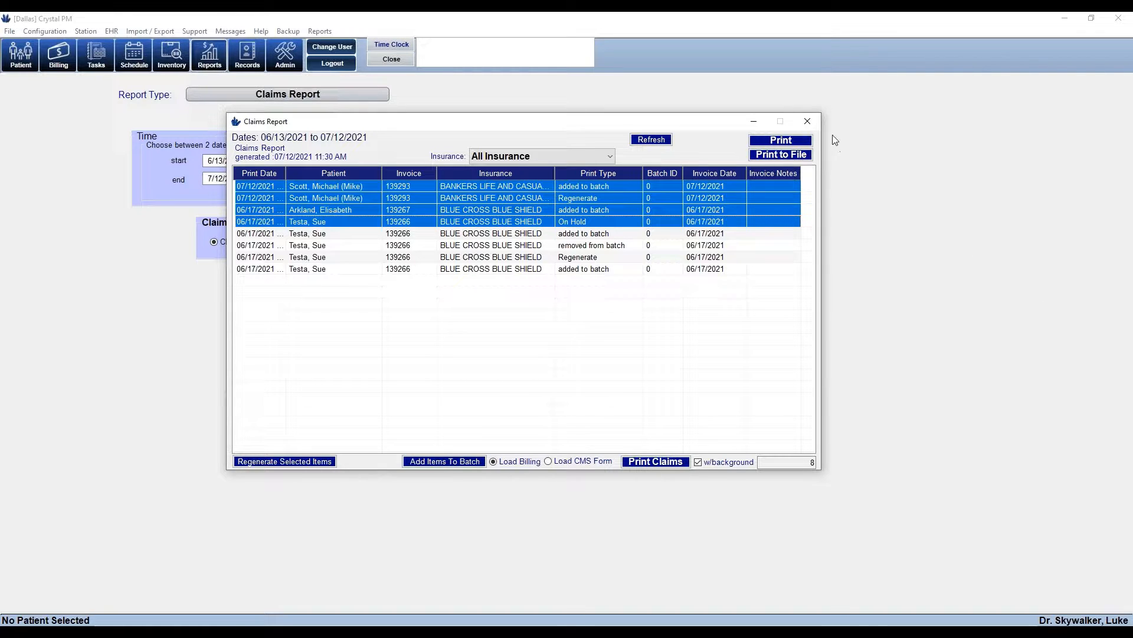
pyautogui.hotkey('alt', 'F4')
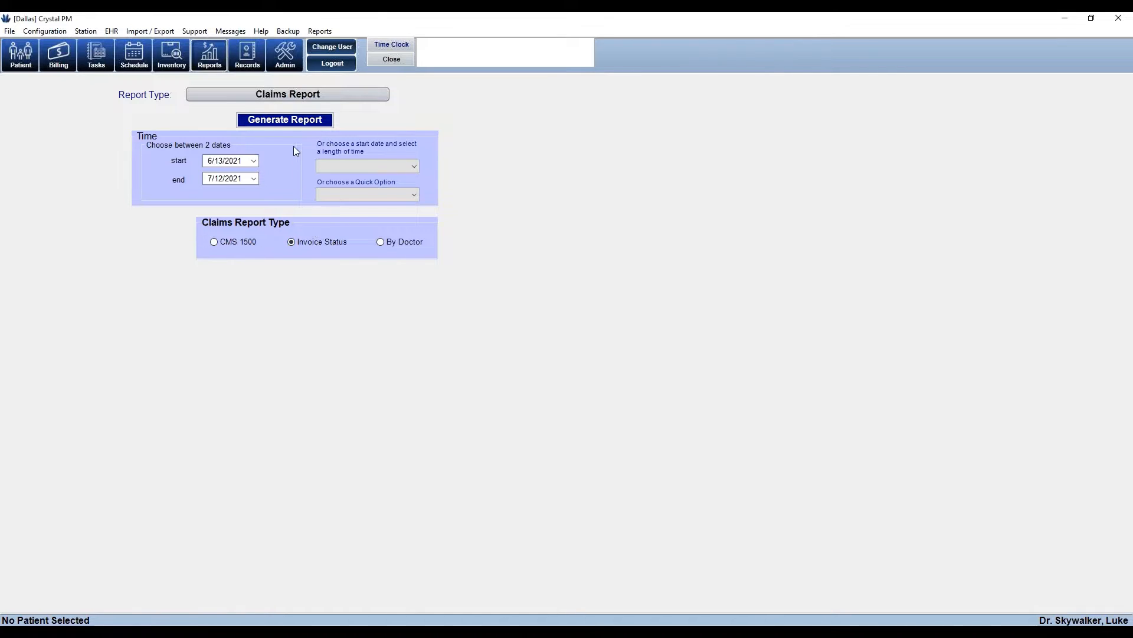
# Generate the Invoice Status report, widen it, and step through rows to invoices 139290 and 139293
pyautogui.click(300, 129)
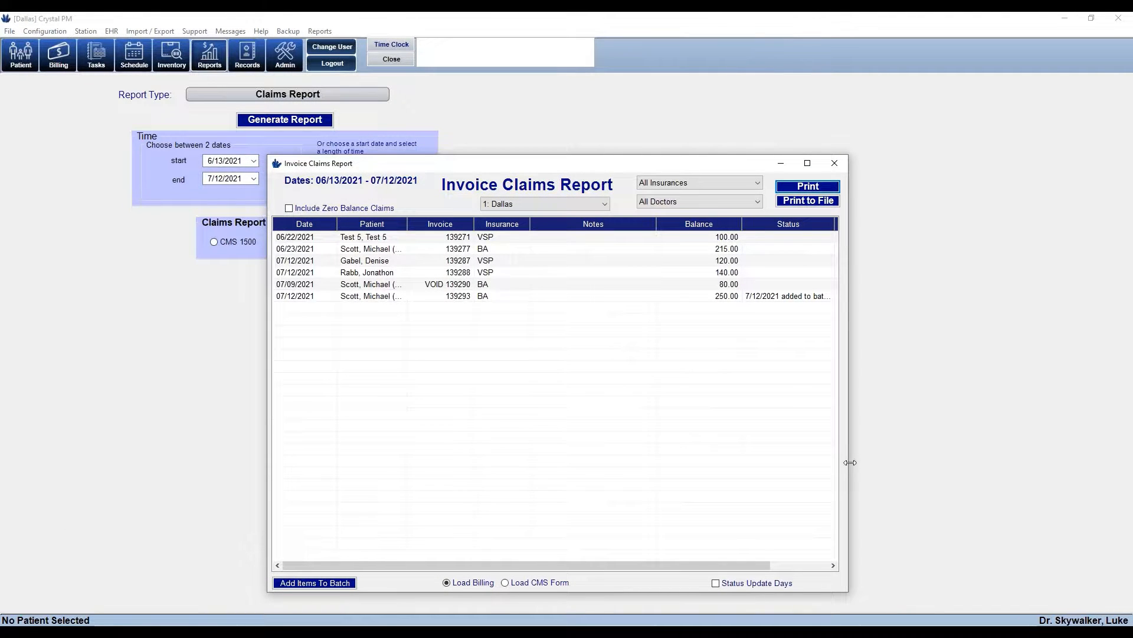
pyautogui.moveTo(846, 460); pyautogui.dragTo(1097, 495)
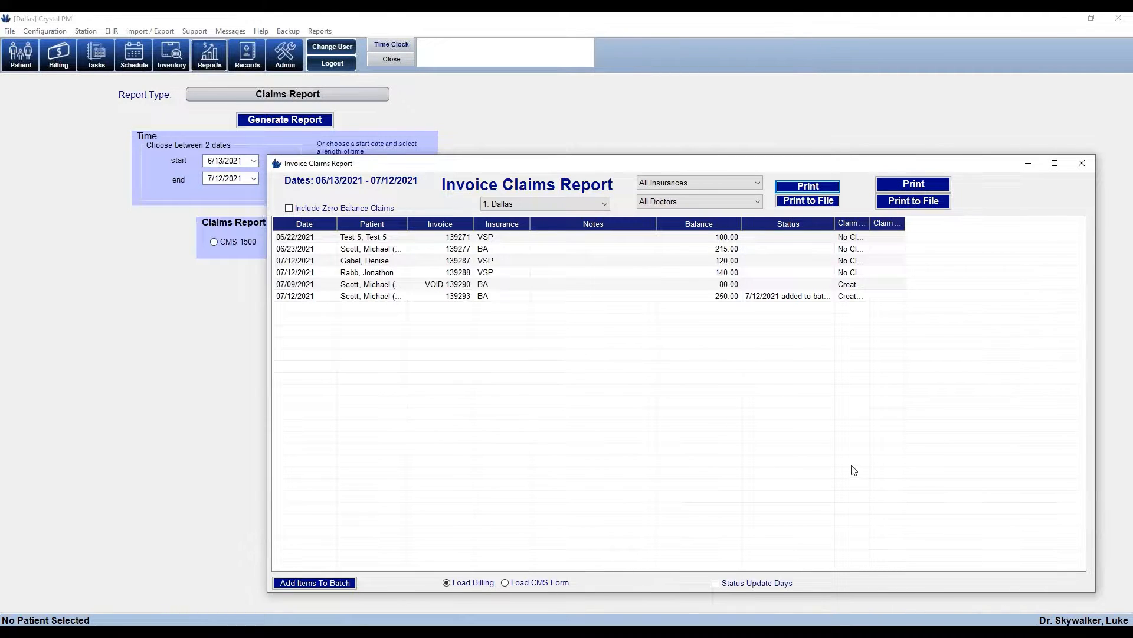
pyautogui.click(488, 237)
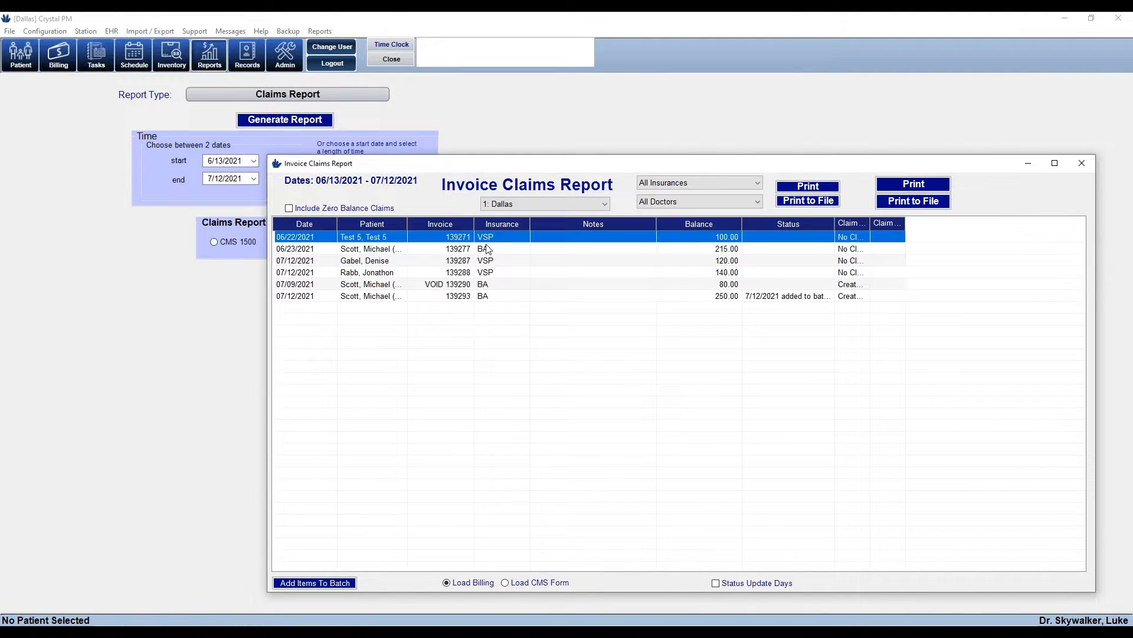
pyautogui.click(490, 249)
pyautogui.click(491, 261)
pyautogui.click(493, 273)
pyautogui.click(495, 286)
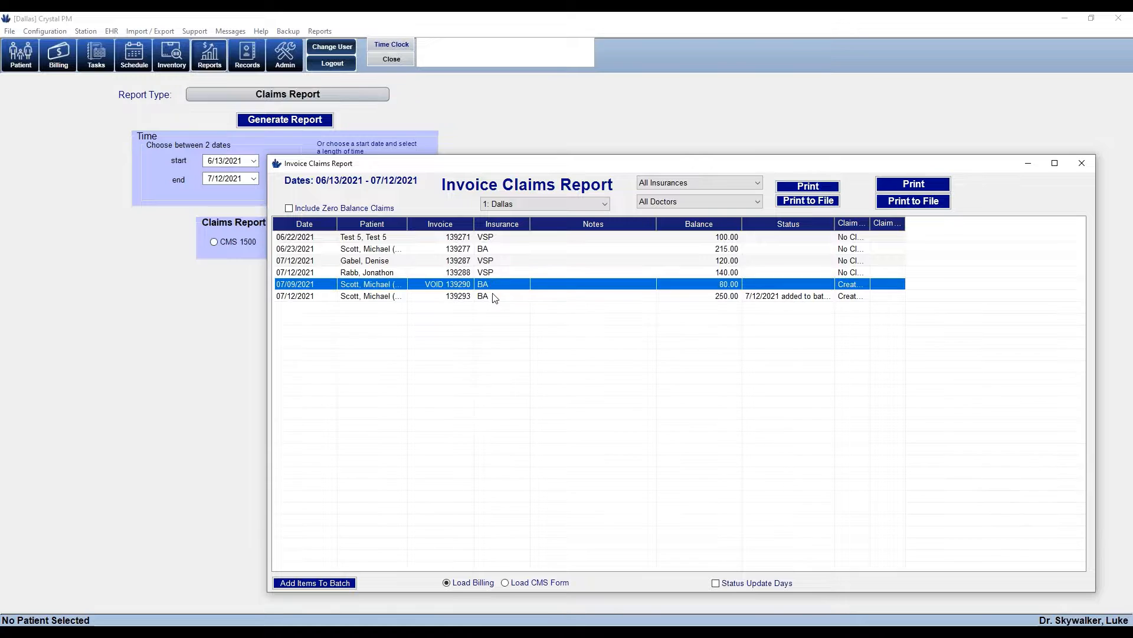
pyautogui.click(494, 296)
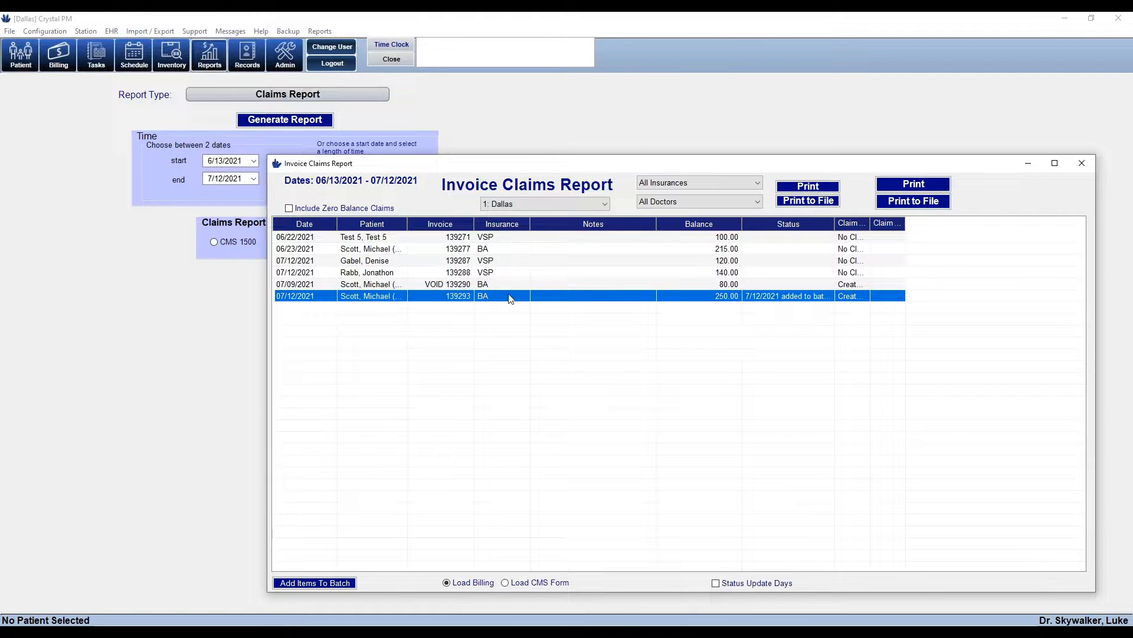
# Widen the Claim Status column and review the Created (Ready), voided 139290 and 139288 rows
pyautogui.moveTo(871, 224); pyautogui.dragTo(937, 232)
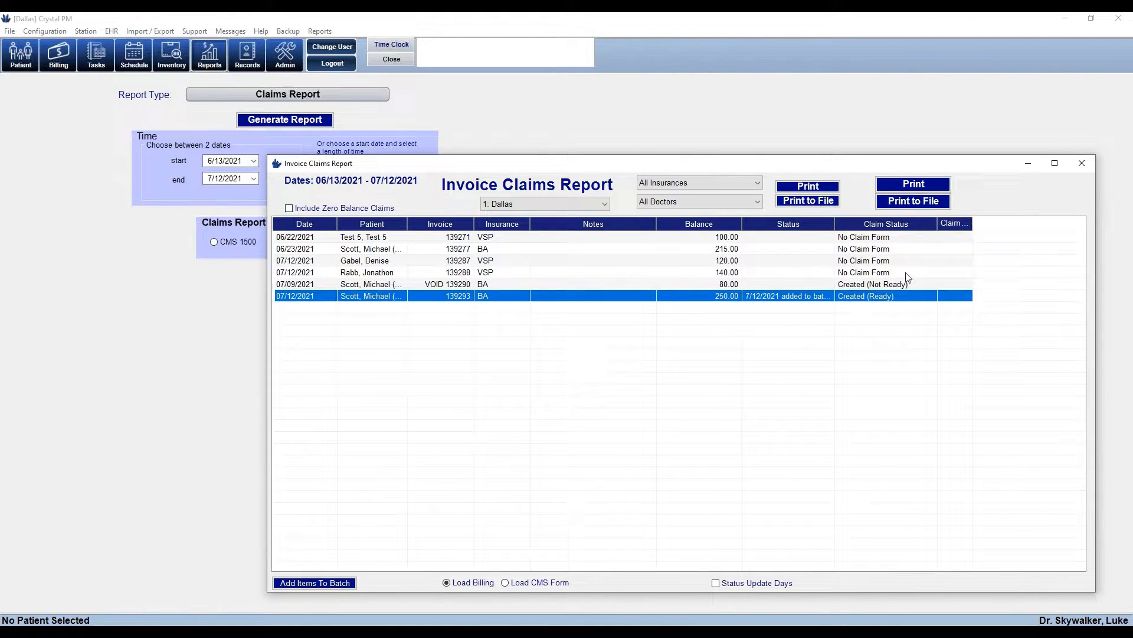
pyautogui.click(881, 239)
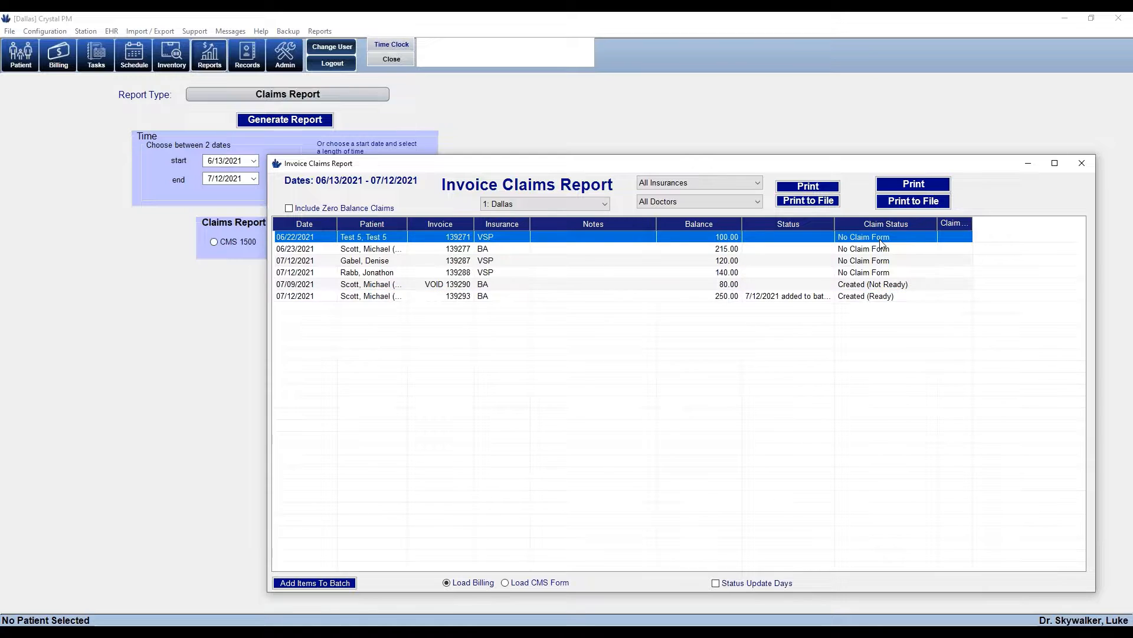
pyautogui.click(873, 299)
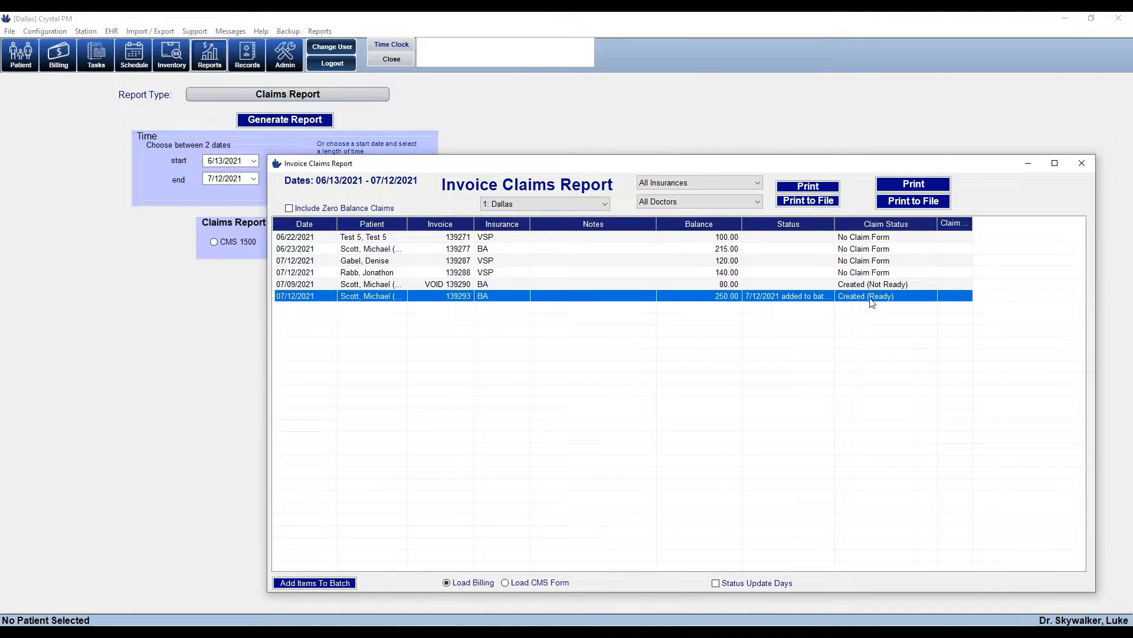
pyautogui.click(872, 288)
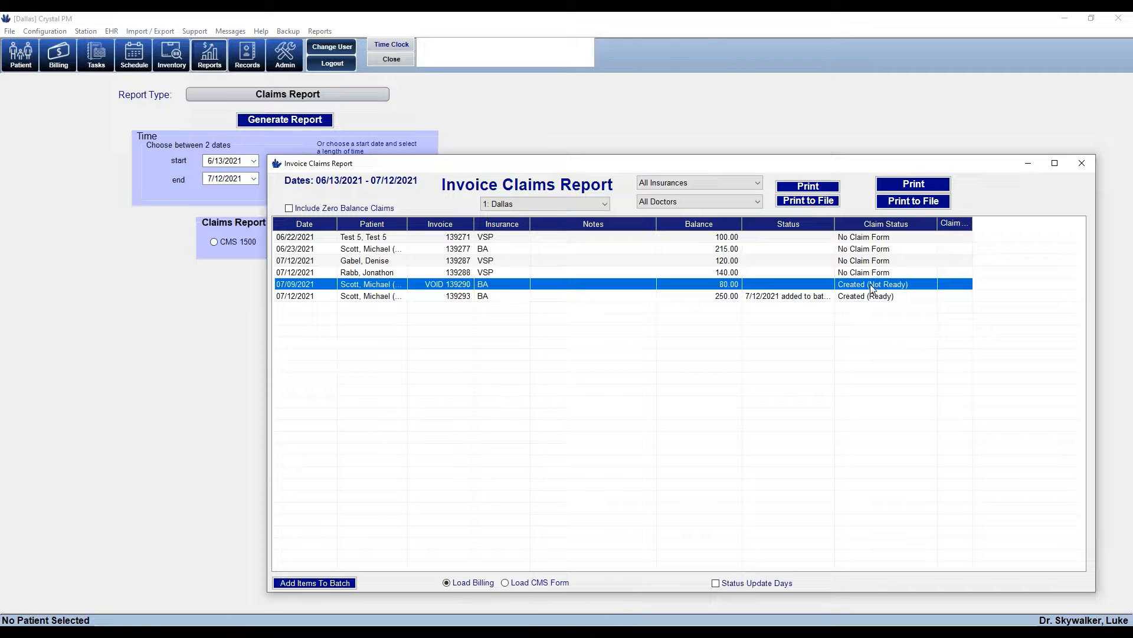
pyautogui.click(868, 241)
pyautogui.click(867, 250)
pyautogui.click(868, 261)
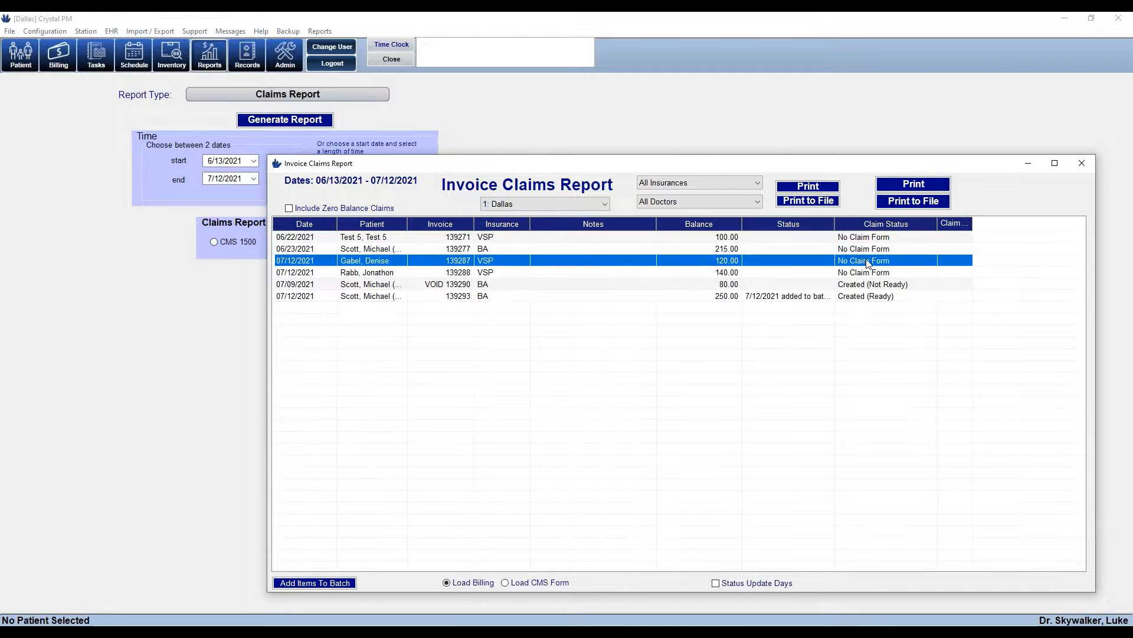
pyautogui.click(867, 273)
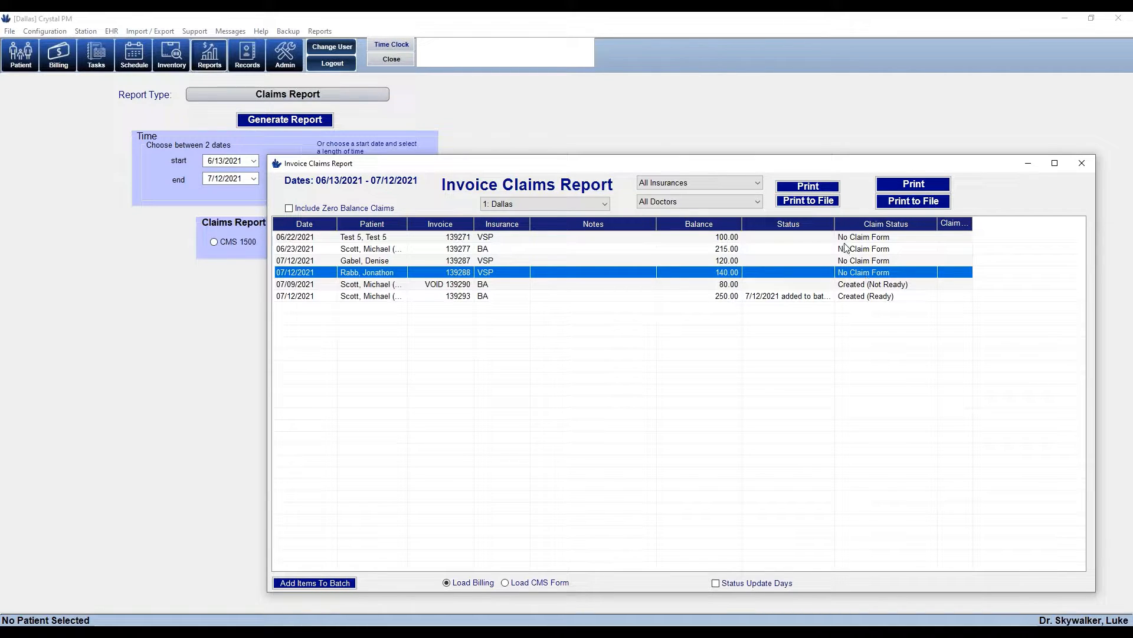
# Widen the Status column and review claim rows 139293, 139271, 139277, 139287 and 139288
pyautogui.moveTo(834, 224); pyautogui.dragTo(940, 228)
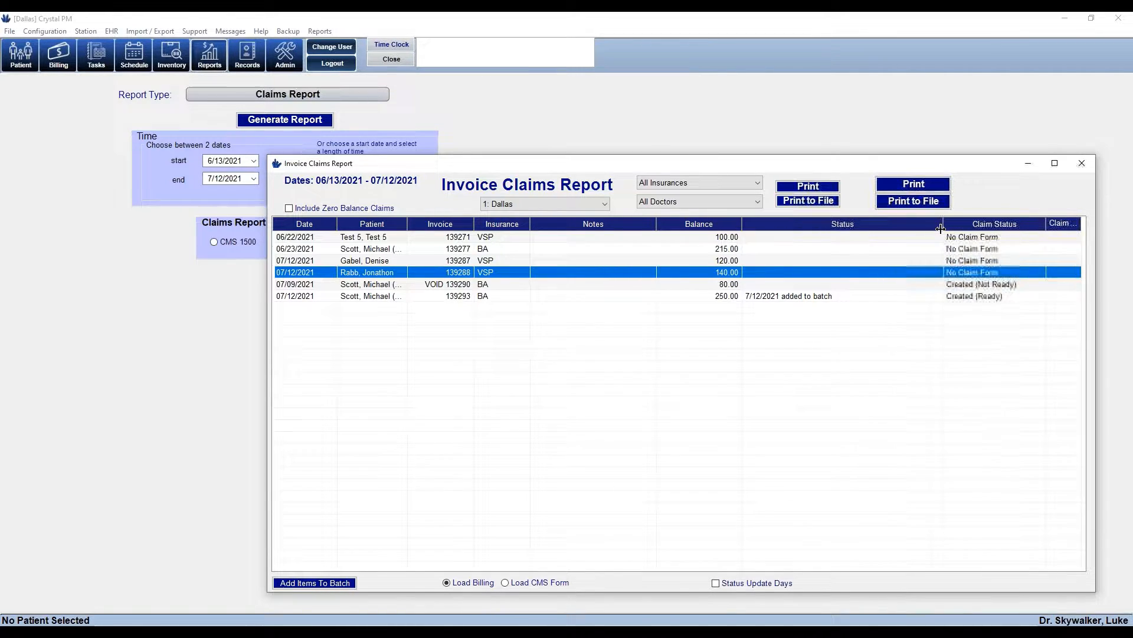
pyautogui.click(776, 295)
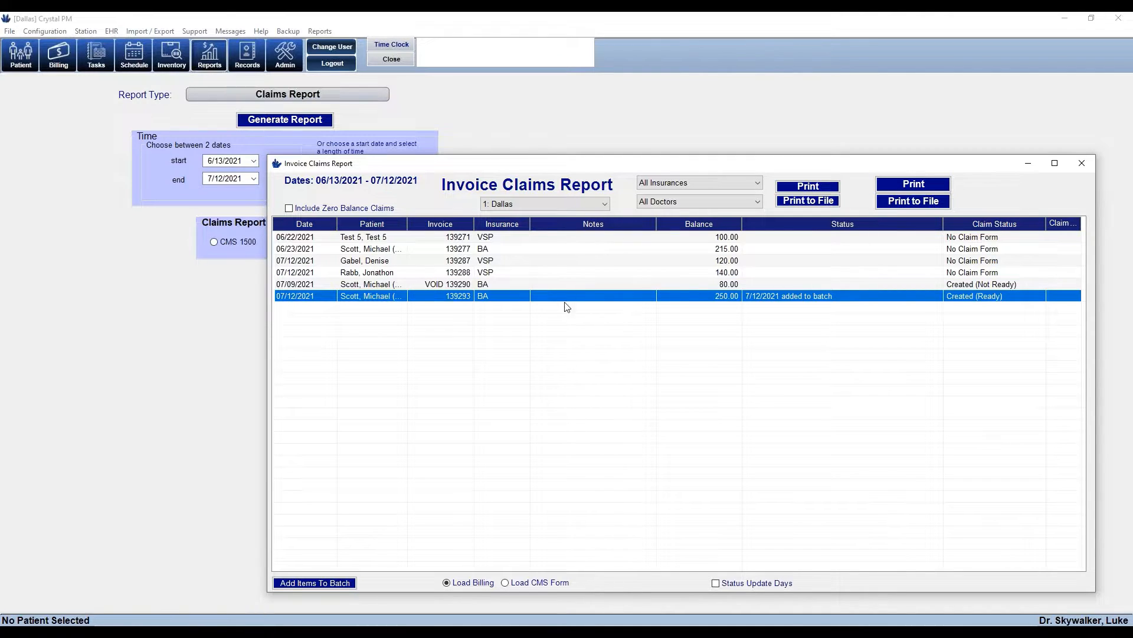
pyautogui.click(600, 237)
pyautogui.click(601, 249)
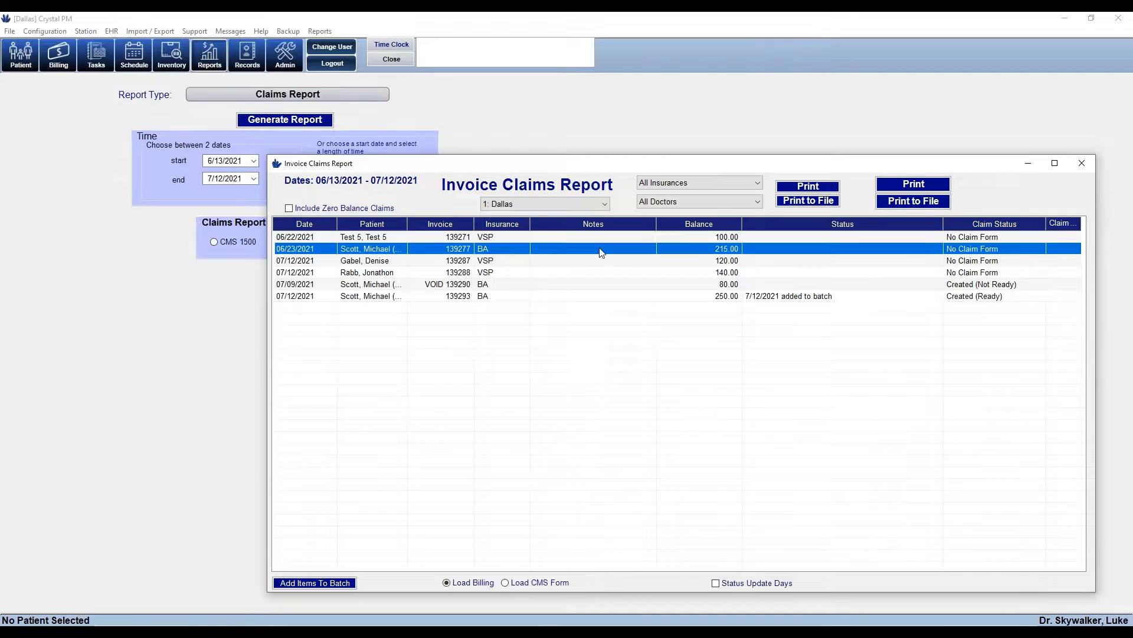
pyautogui.click(601, 260)
pyautogui.click(598, 271)
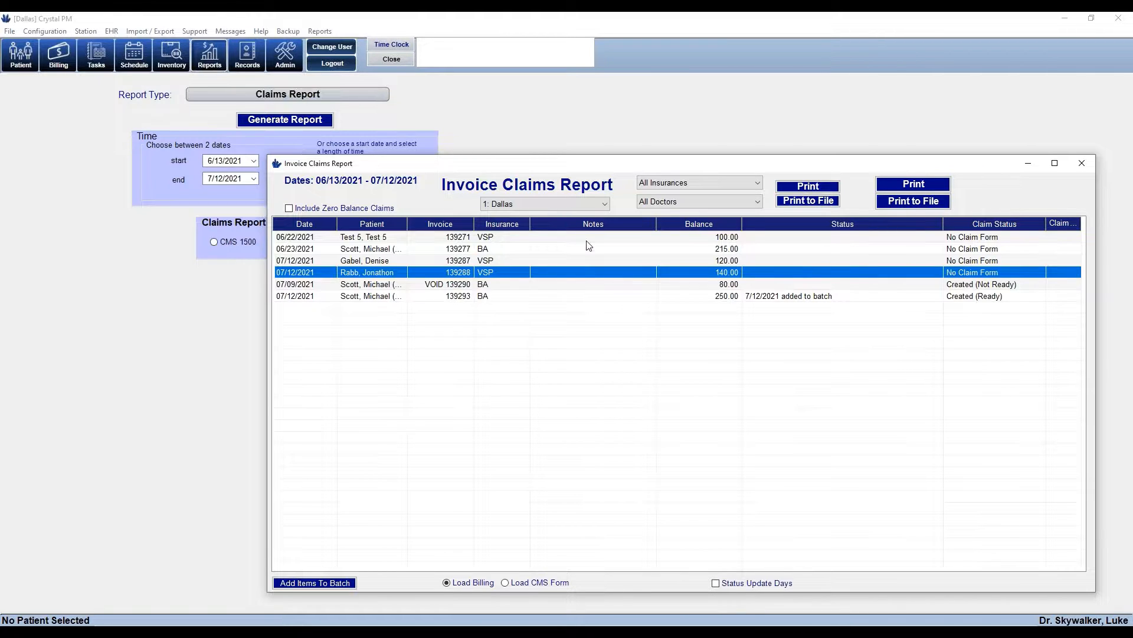
# Recheck claim rows 139271, 139277 and 139287, then close the Invoice Claims Report
pyautogui.click(582, 236)
pyautogui.click(580, 248)
pyautogui.click(581, 261)
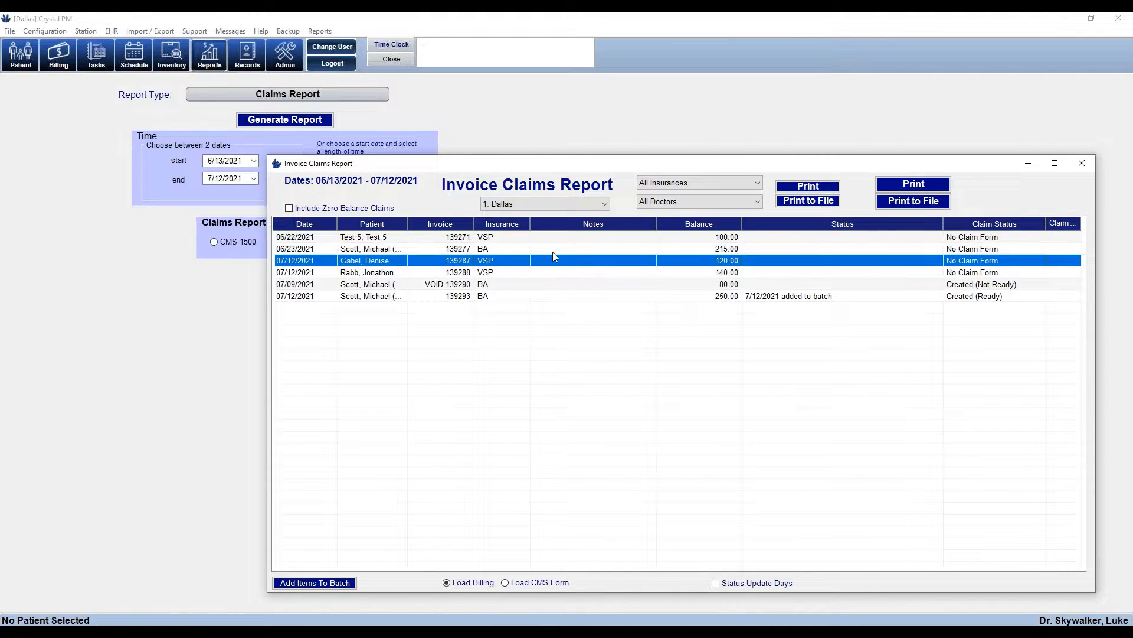
pyautogui.click(509, 238)
pyautogui.click(493, 250)
pyautogui.click(492, 261)
pyautogui.click(539, 239)
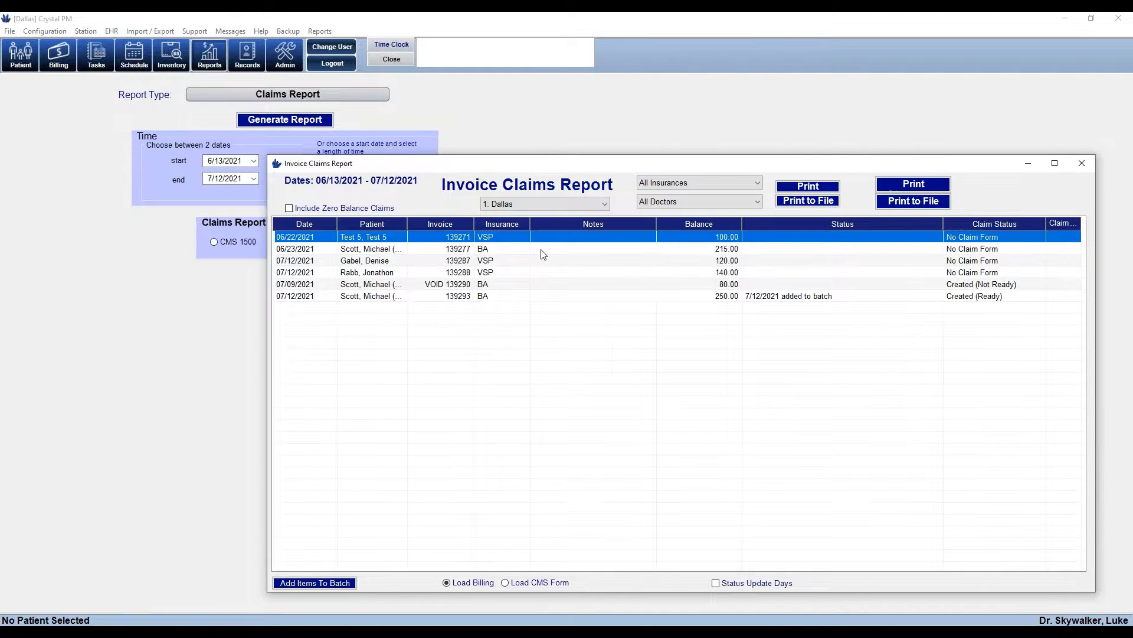
pyautogui.click(541, 249)
pyautogui.click(543, 261)
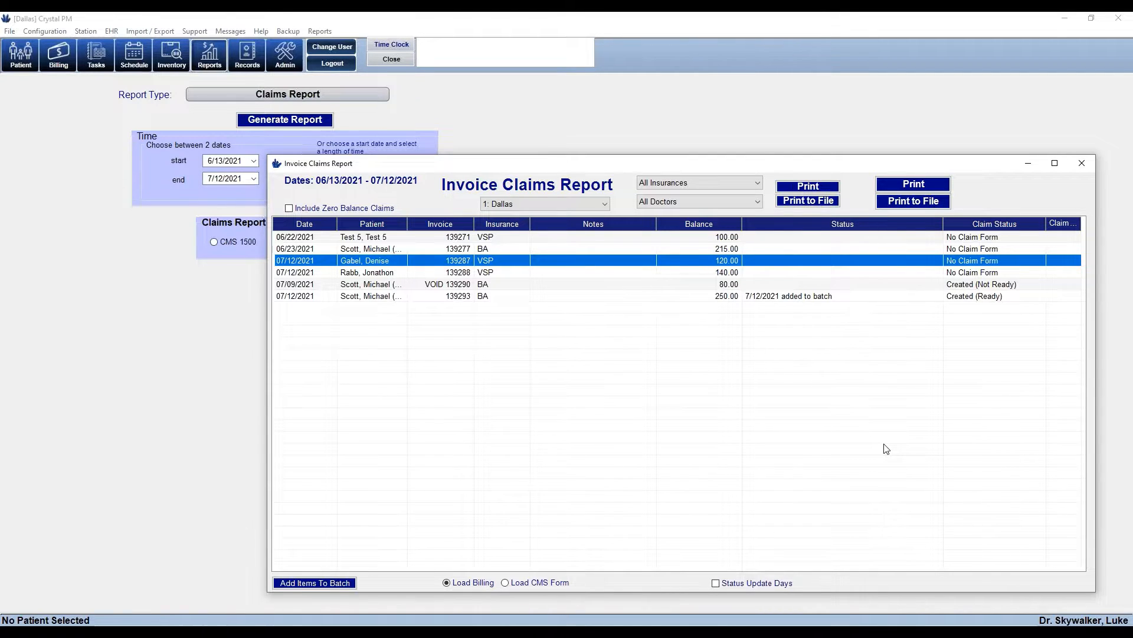
pyautogui.click(1082, 163)
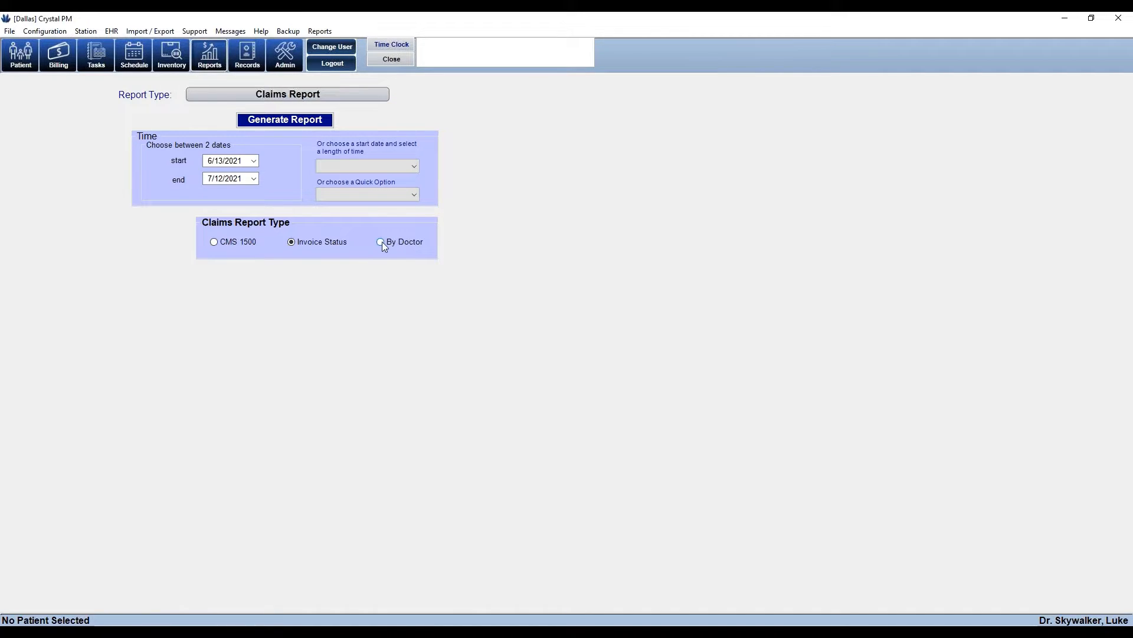
# Generate Claims by Doctor, drill into the provider's BLUE CROSS BLUE SHIELD claims, then close it
pyautogui.click(281, 120)
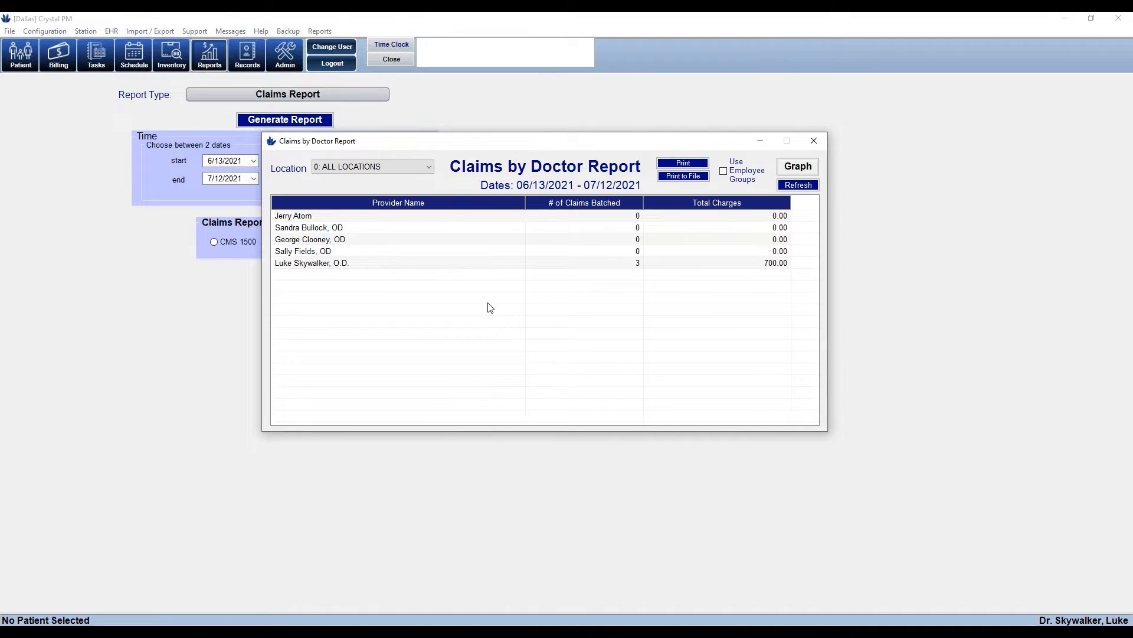
pyautogui.click(317, 267)
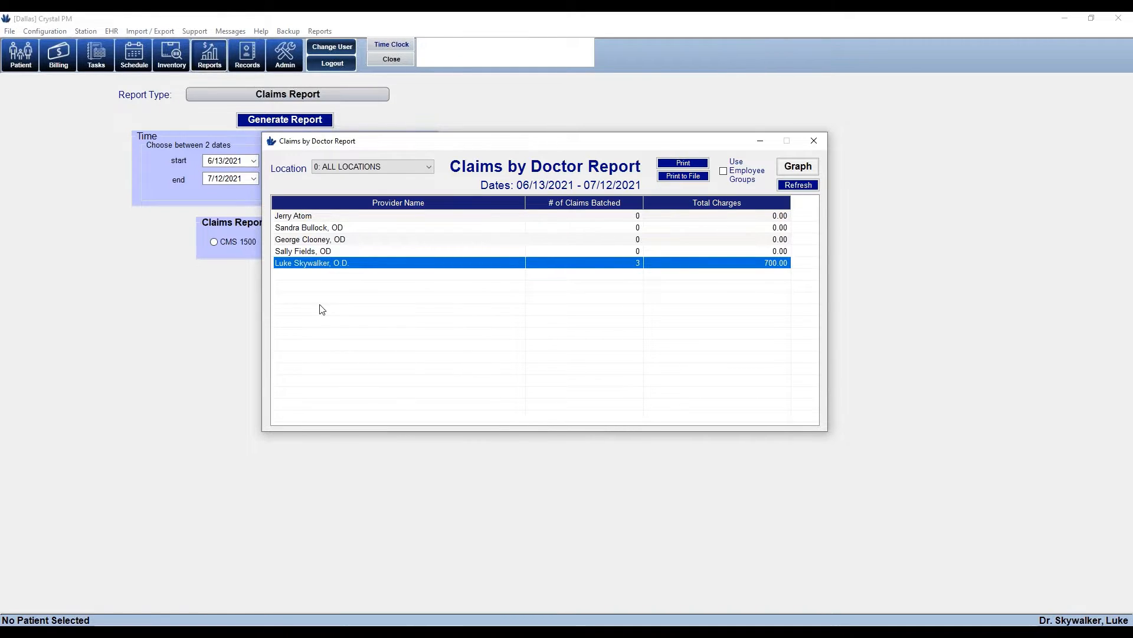
pyautogui.doubleClick(301, 267)
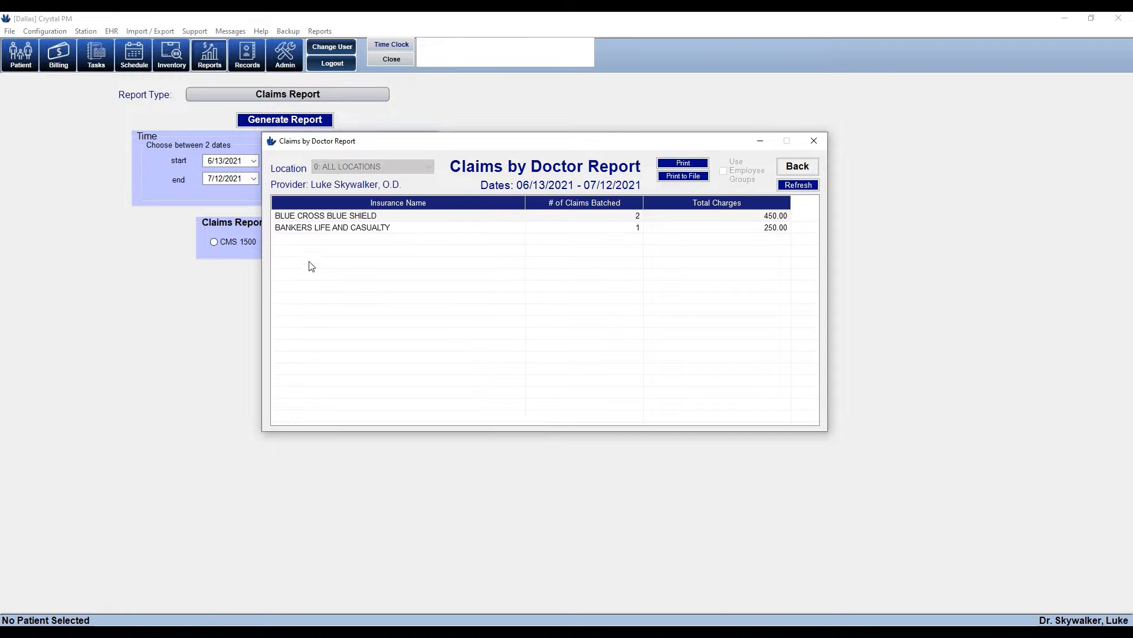
pyautogui.click(318, 217)
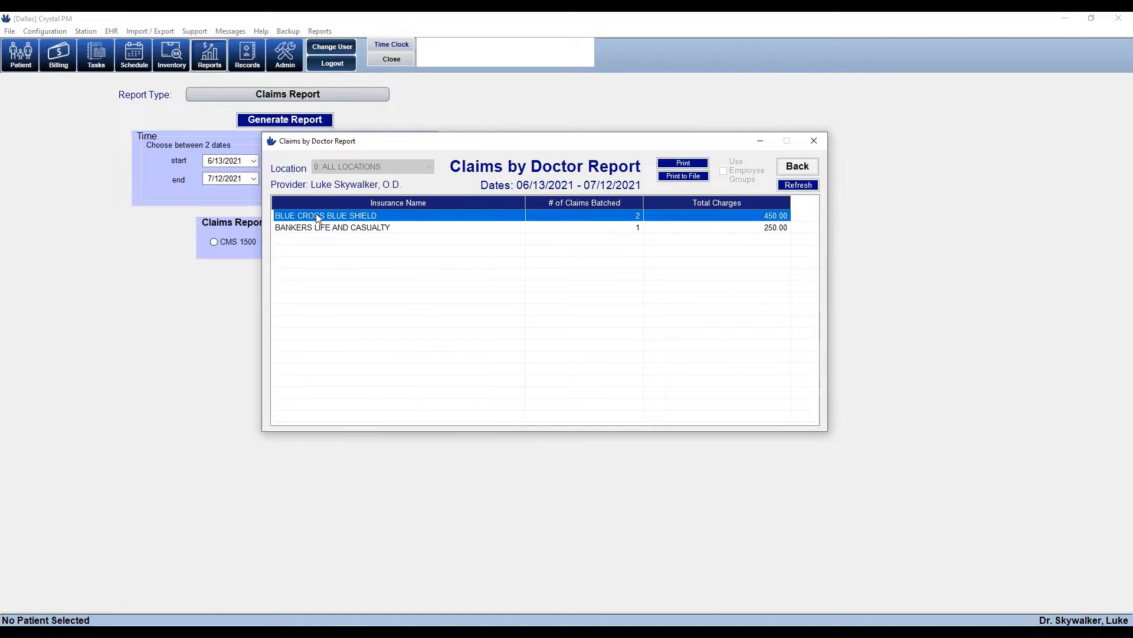
pyautogui.doubleClick(318, 217)
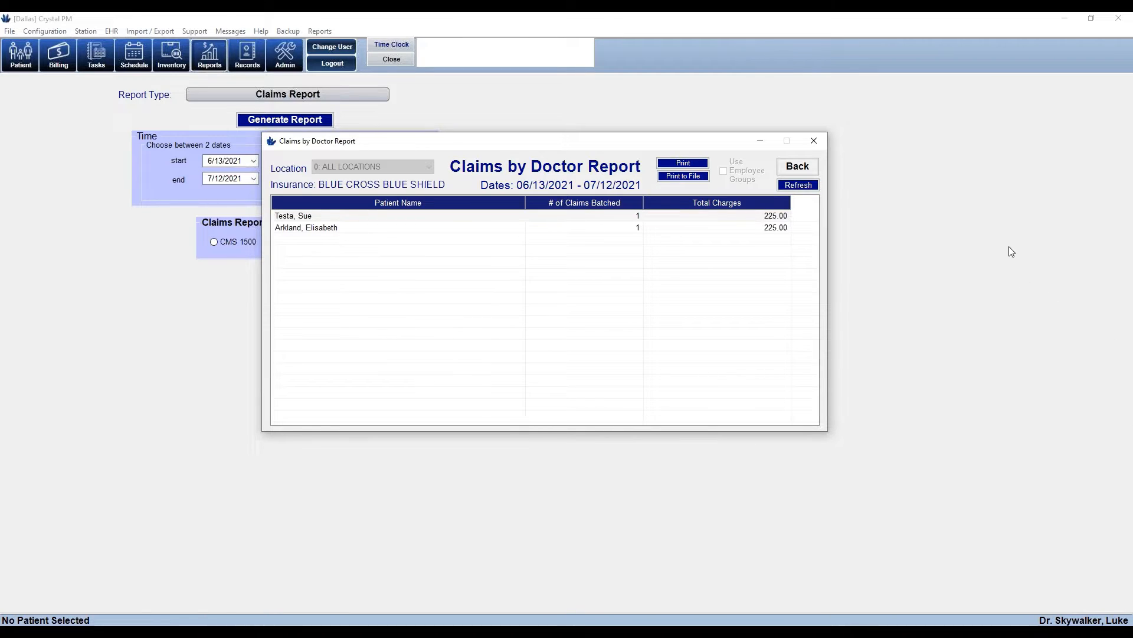
pyautogui.click(813, 144)
pyautogui.click(287, 98)
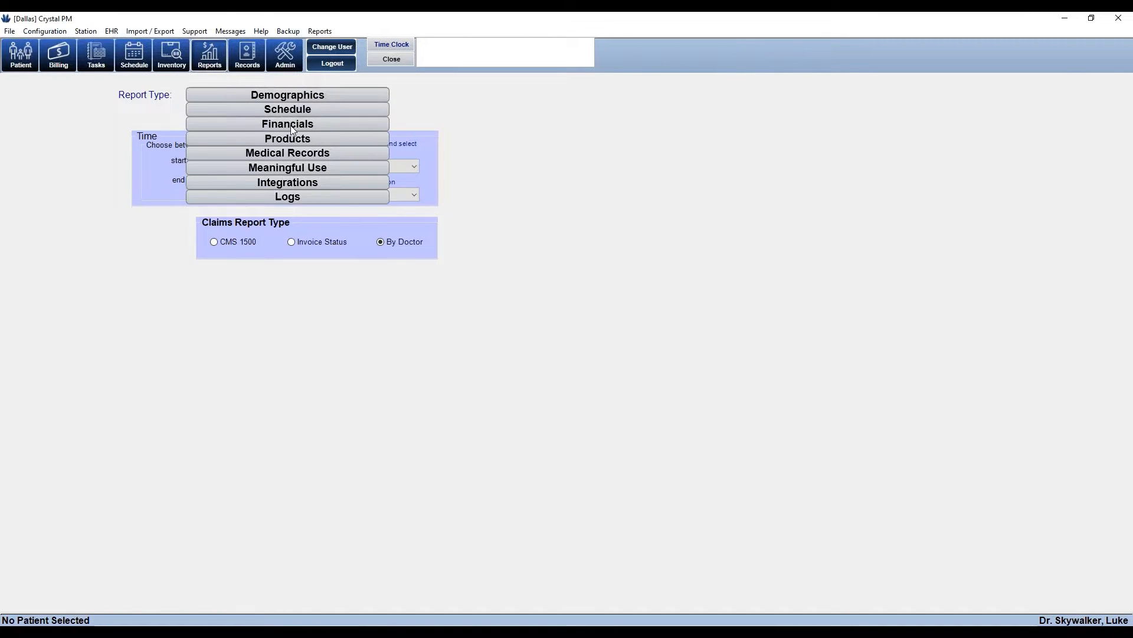
# Choose Financials > Invoice Report as the report type for 6/13/2021–7/12/2021
pyautogui.click(291, 125)
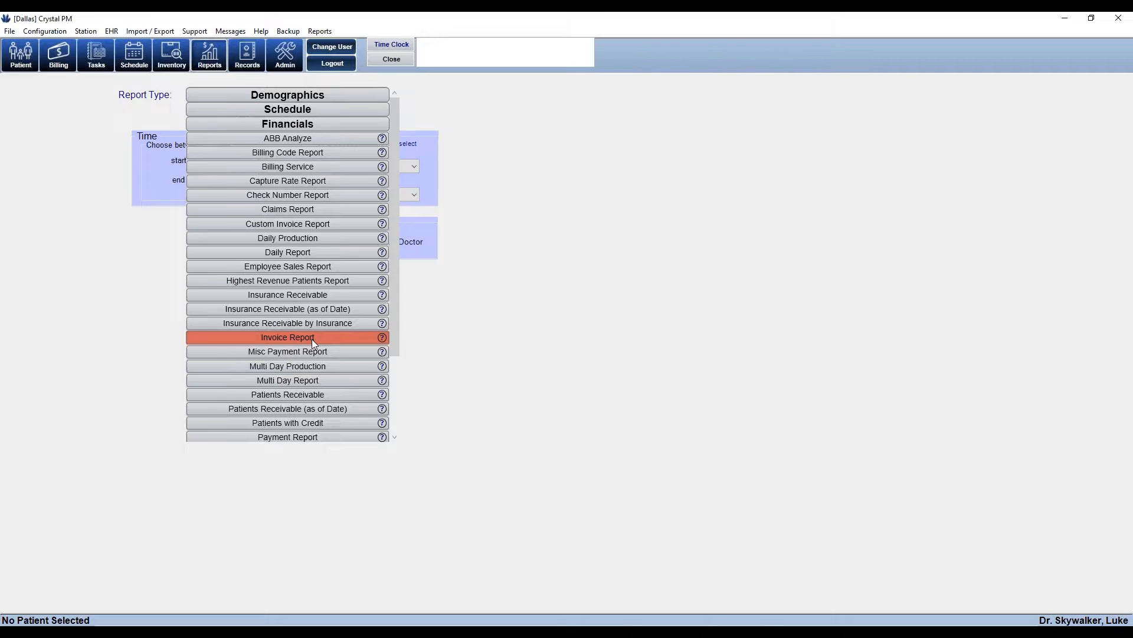
pyautogui.click(477, 320)
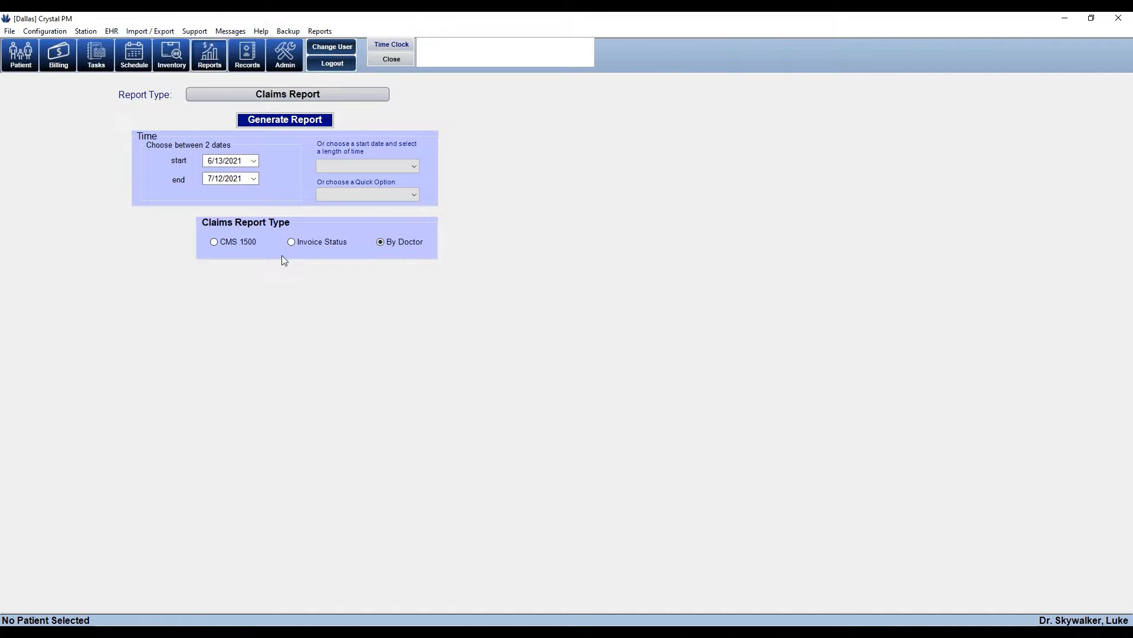
pyautogui.click(344, 101)
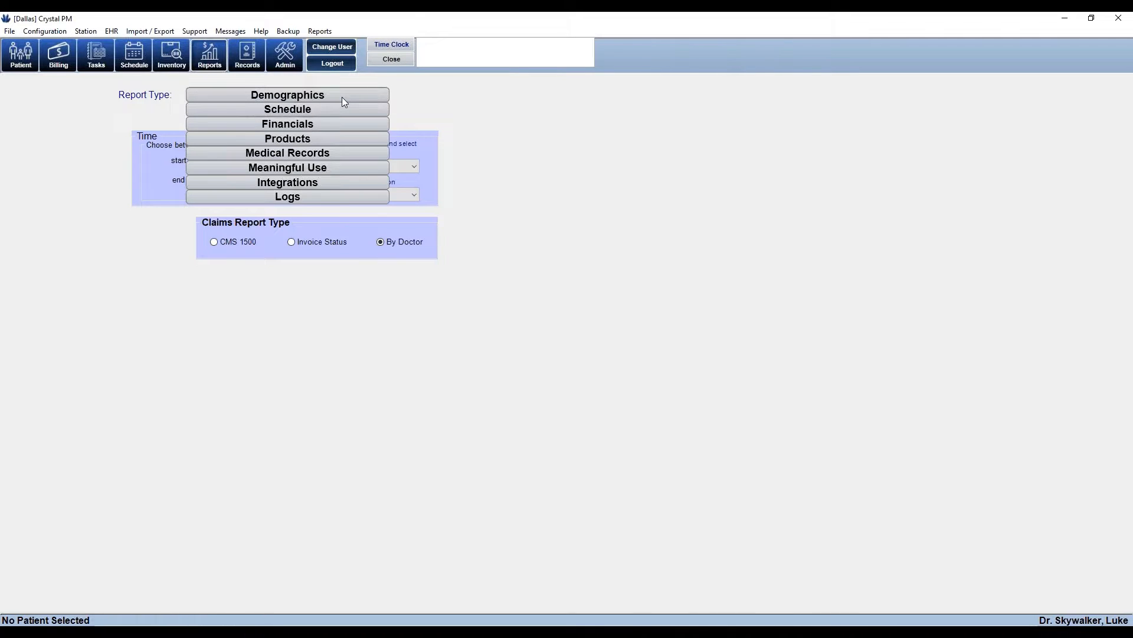
pyautogui.click(307, 126)
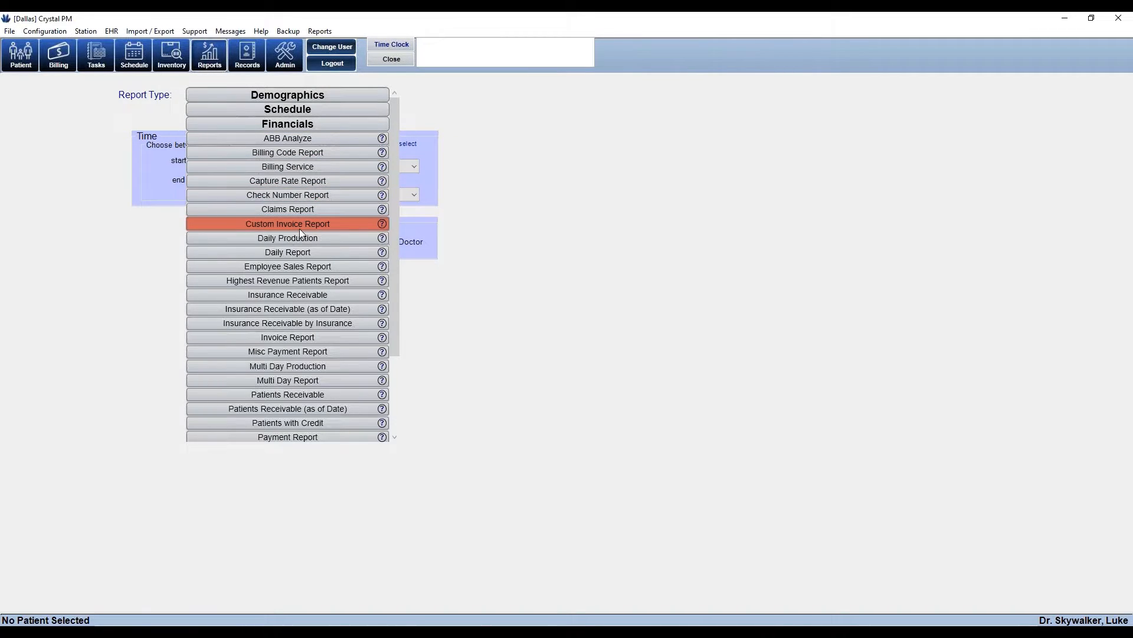
pyautogui.click(294, 338)
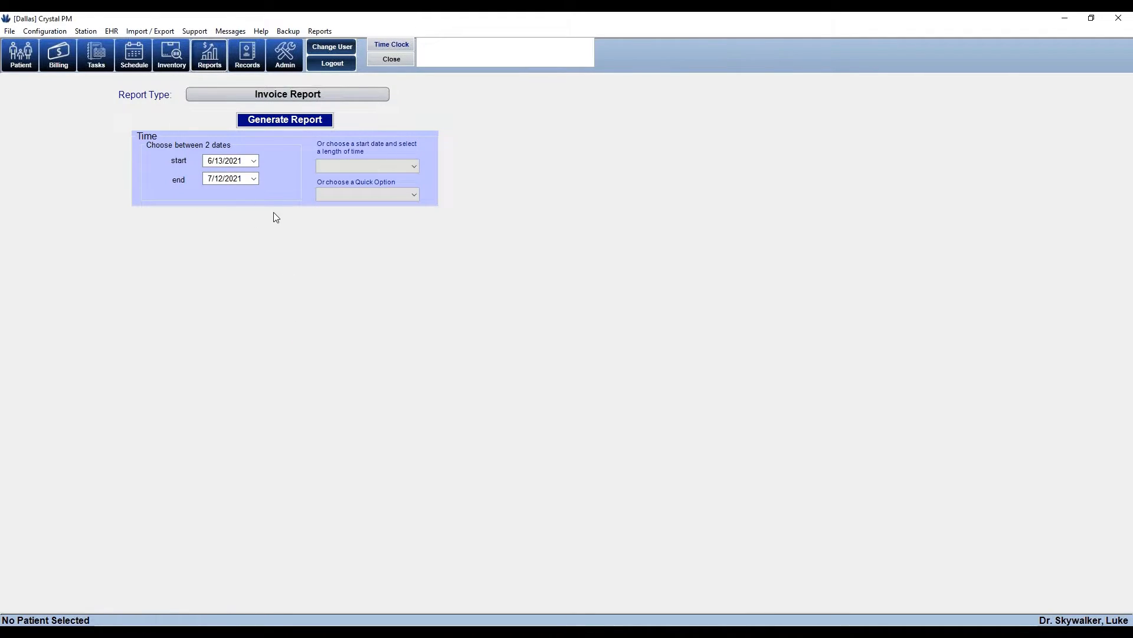
pyautogui.click(289, 121)
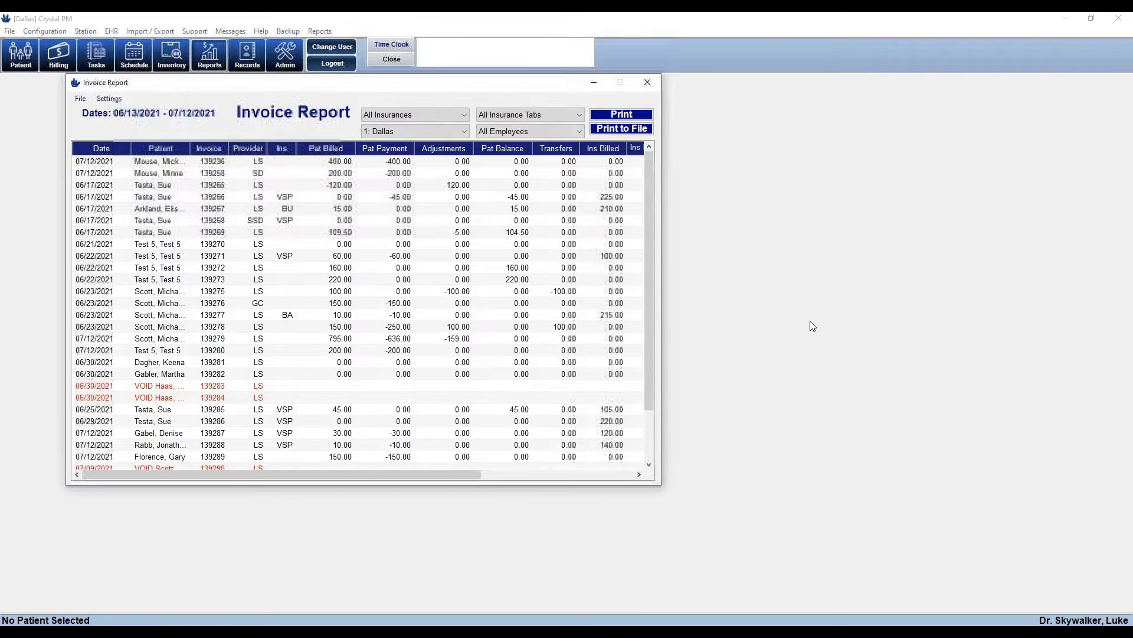
pyautogui.moveTo(649, 231); pyautogui.dragTo(625, 204)
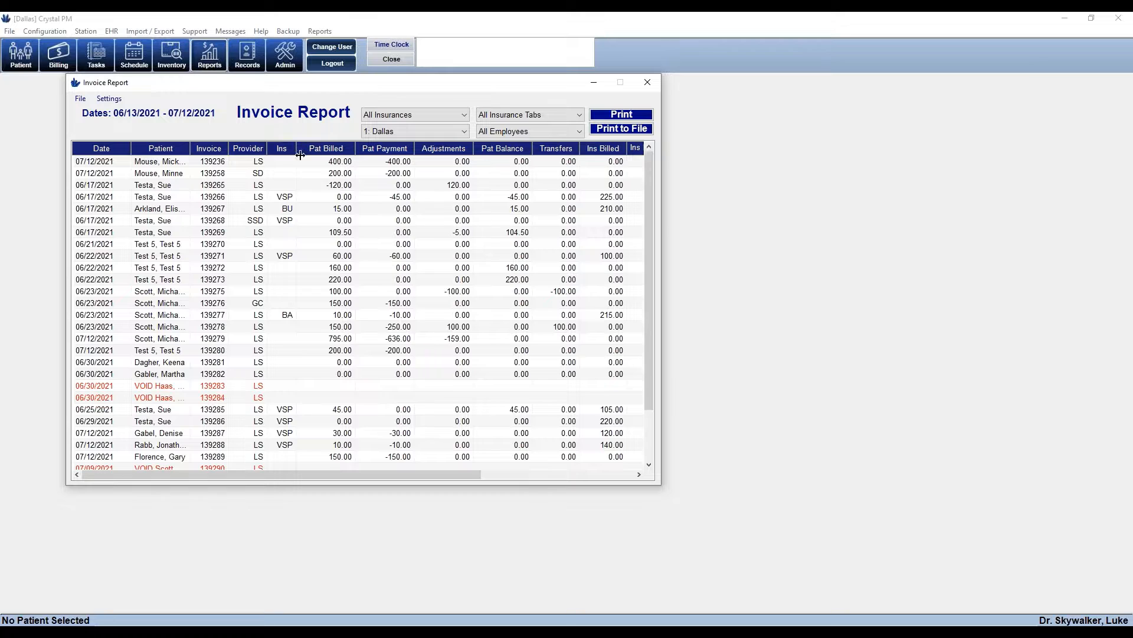
pyautogui.moveTo(299, 153); pyautogui.dragTo(322, 153)
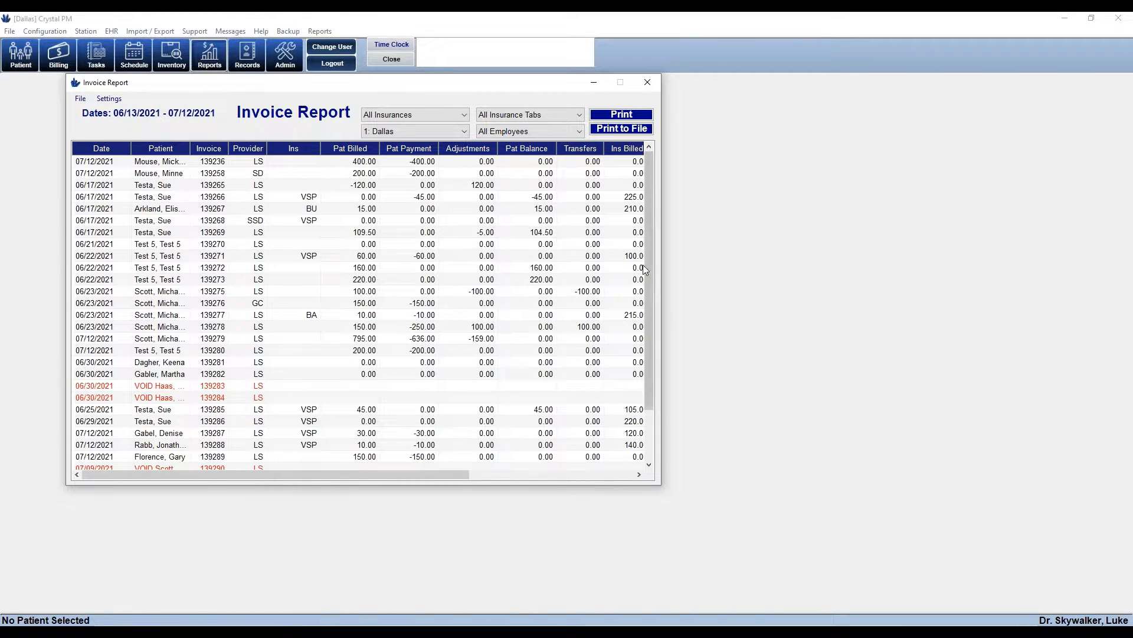
pyautogui.moveTo(649, 279)
pyautogui.mouseDown()
pyautogui.moveTo(652, 327)
pyautogui.moveTo(652, 286)
pyautogui.mouseUp()
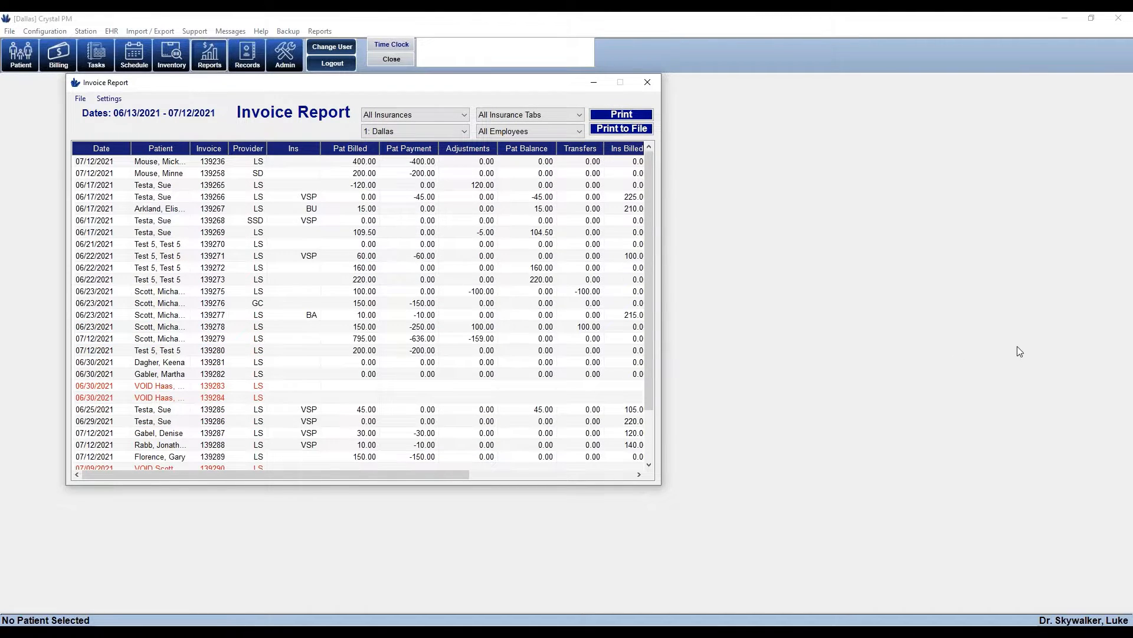
pyautogui.click(648, 83)
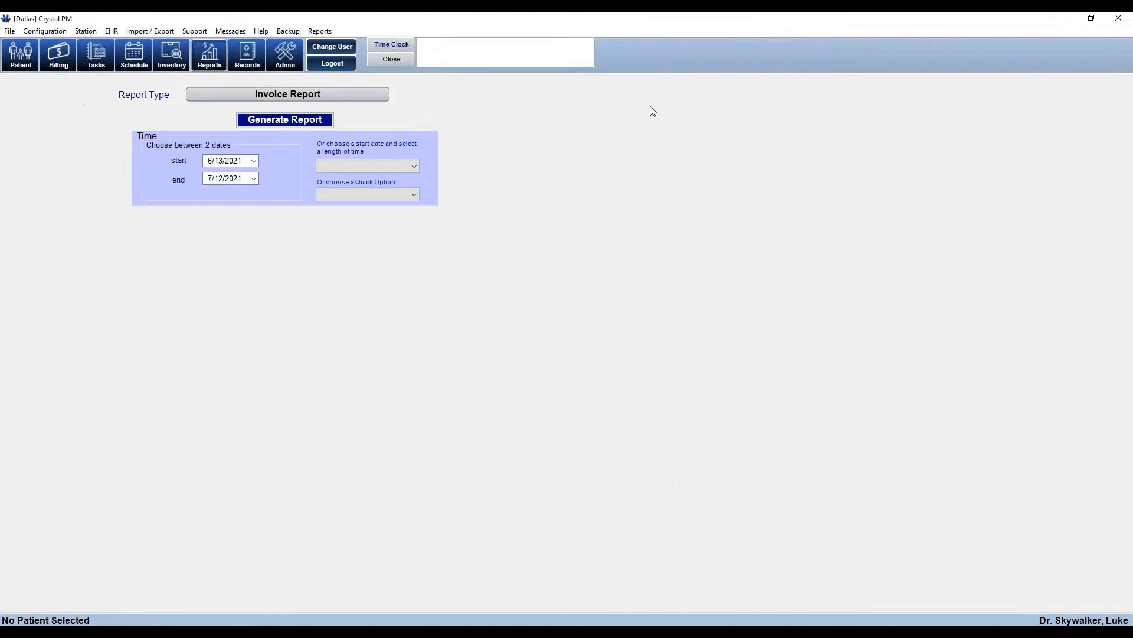
# Browse the Financials category in the Report Type list to review available reports
pyautogui.click(329, 95)
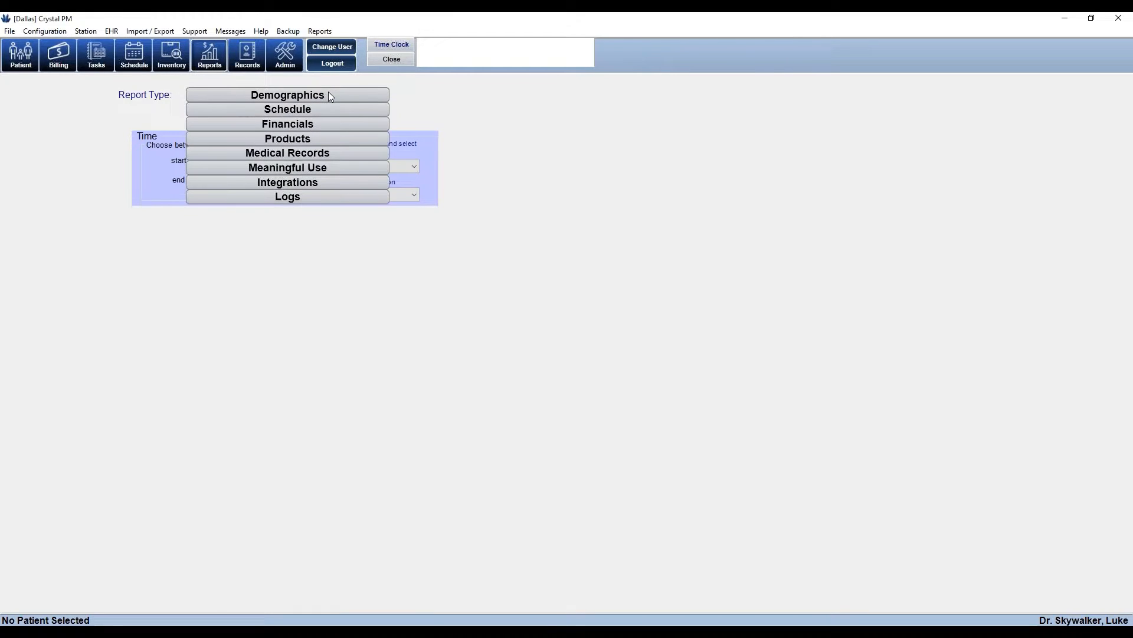
pyautogui.click(318, 127)
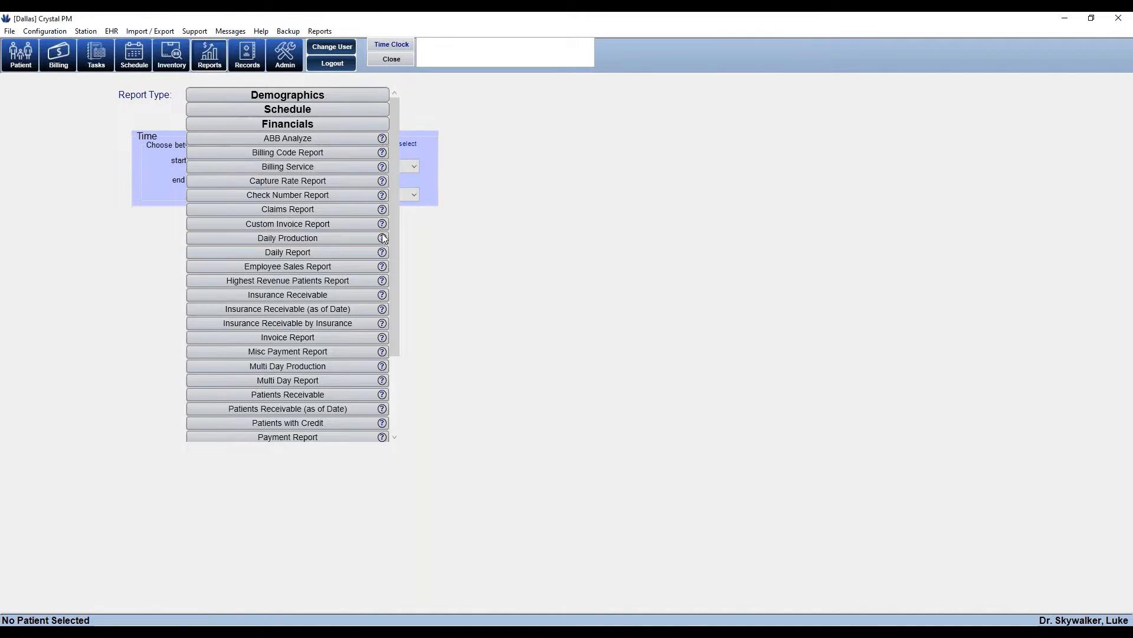
pyautogui.moveTo(394, 229); pyautogui.dragTo(401, 291)
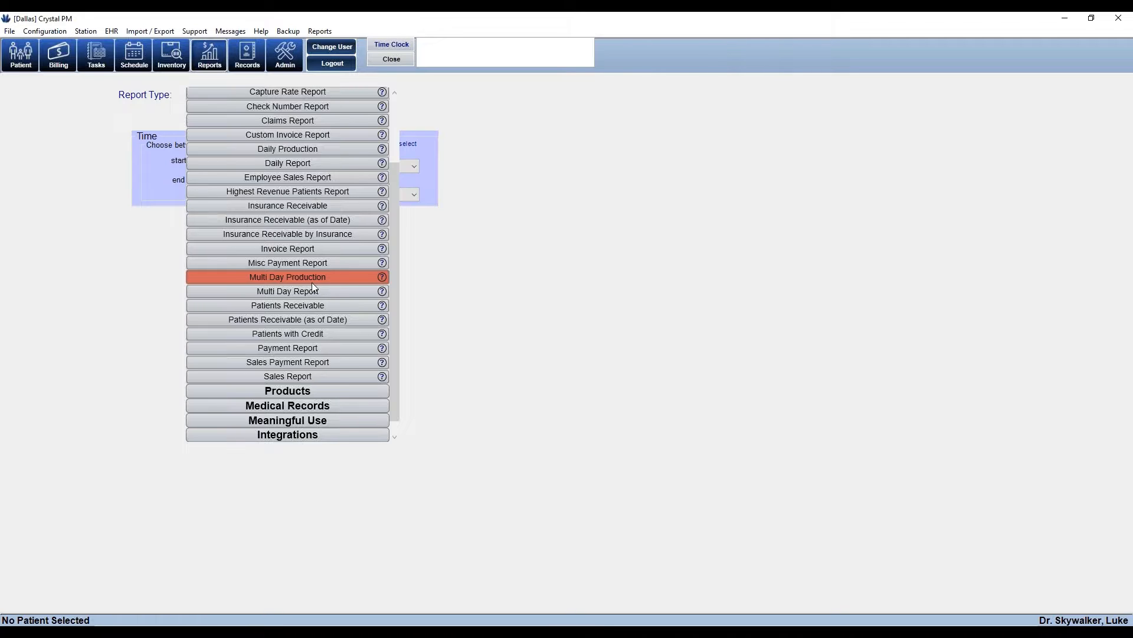
pyautogui.moveTo(402, 279); pyautogui.dragTo(384, 224)
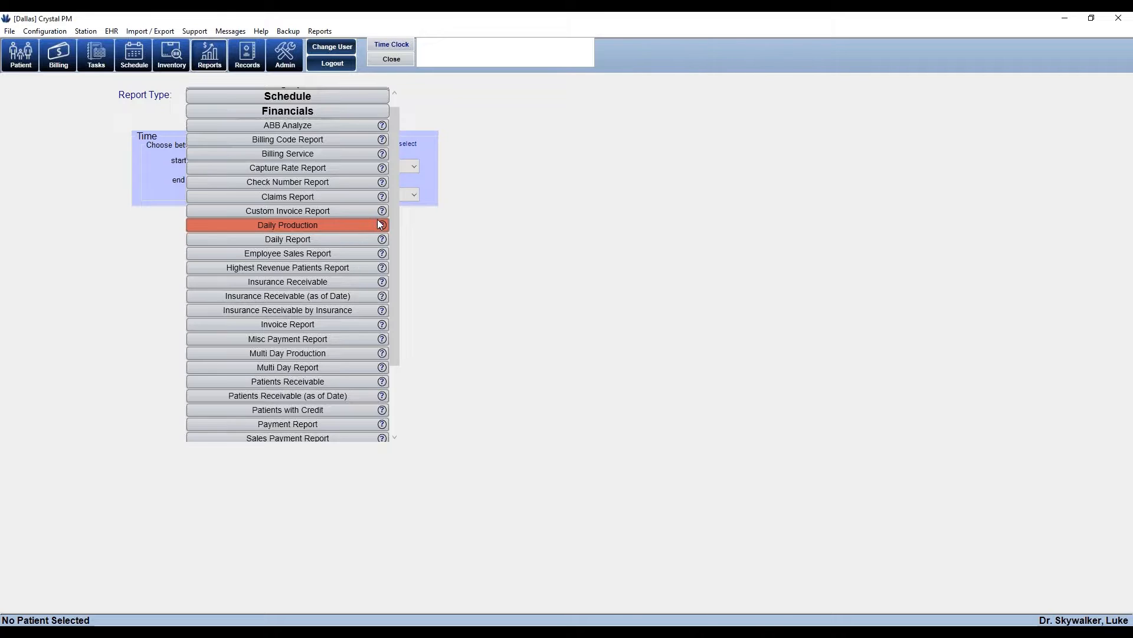
# Generate the Daily Report for 07/12/2021 and move its totals window aside
pyautogui.click(285, 240)
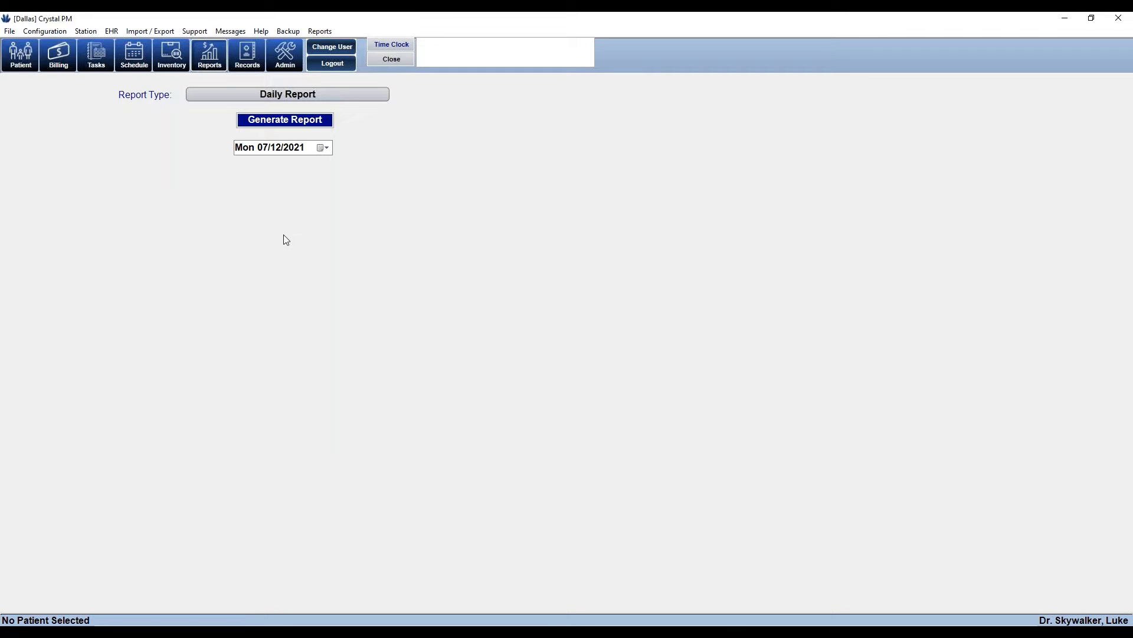
pyautogui.click(326, 148)
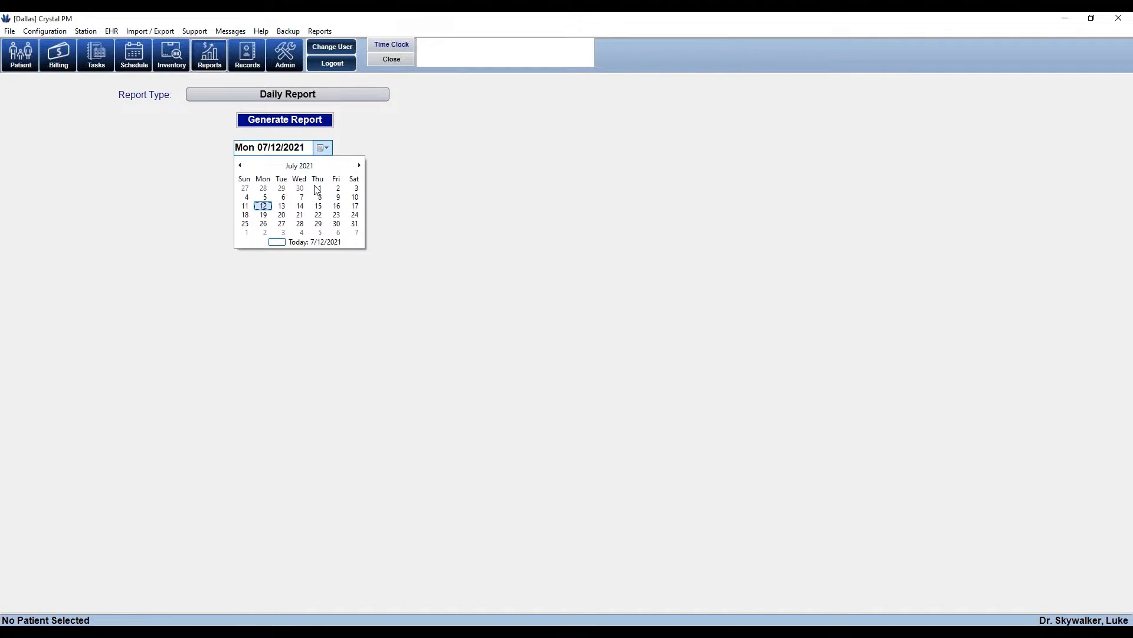
pyautogui.click(264, 207)
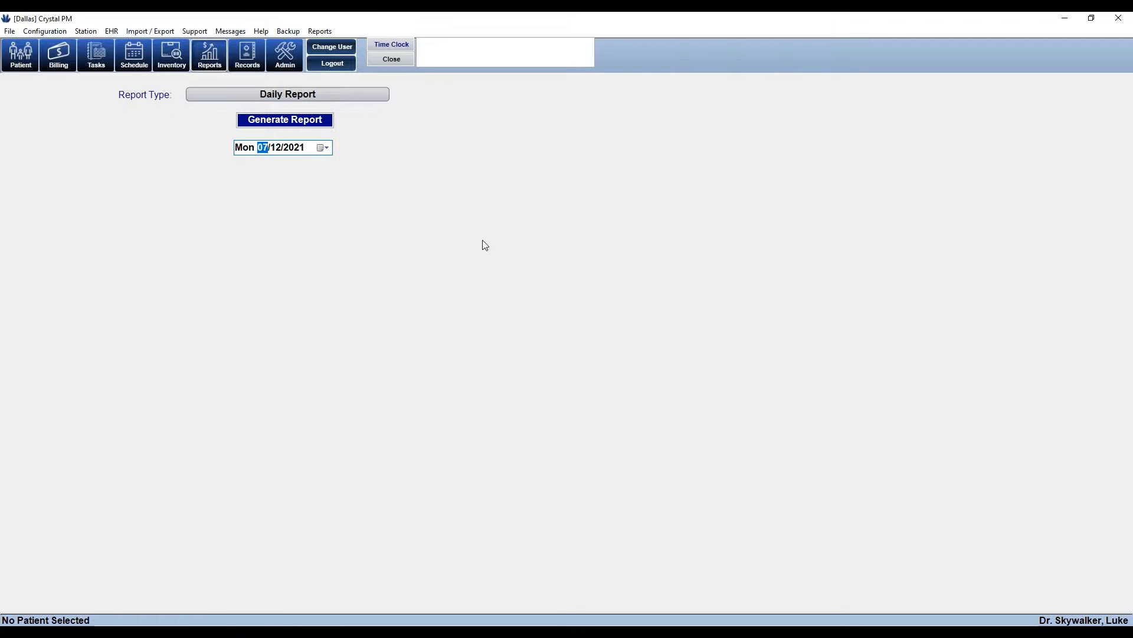
pyautogui.click(307, 121)
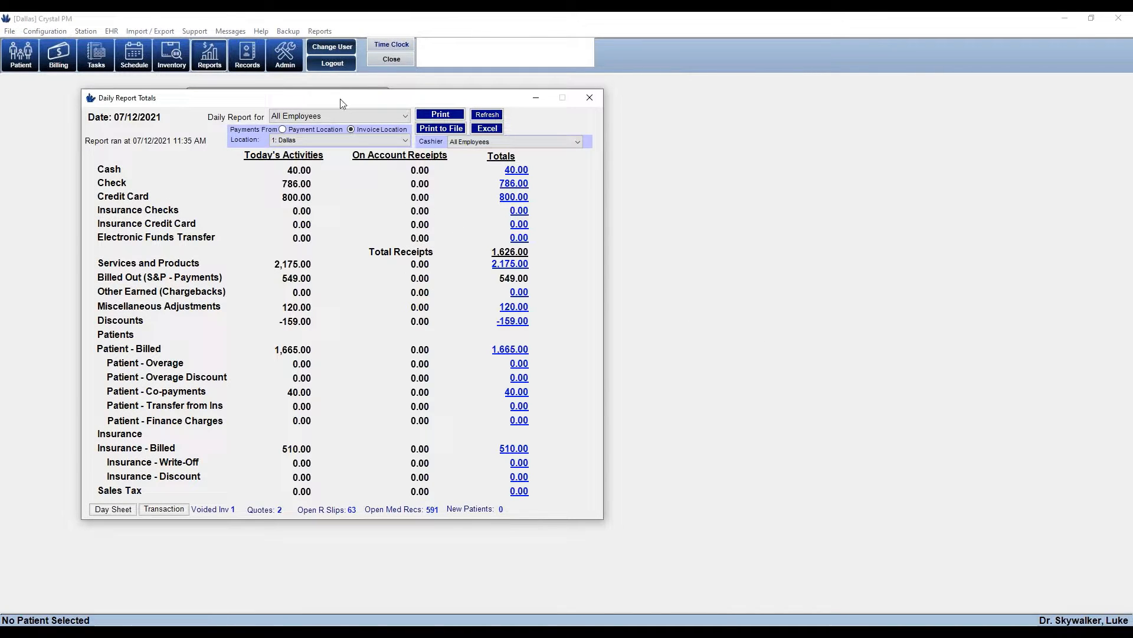
pyautogui.moveTo(339, 98); pyautogui.dragTo(465, 117)
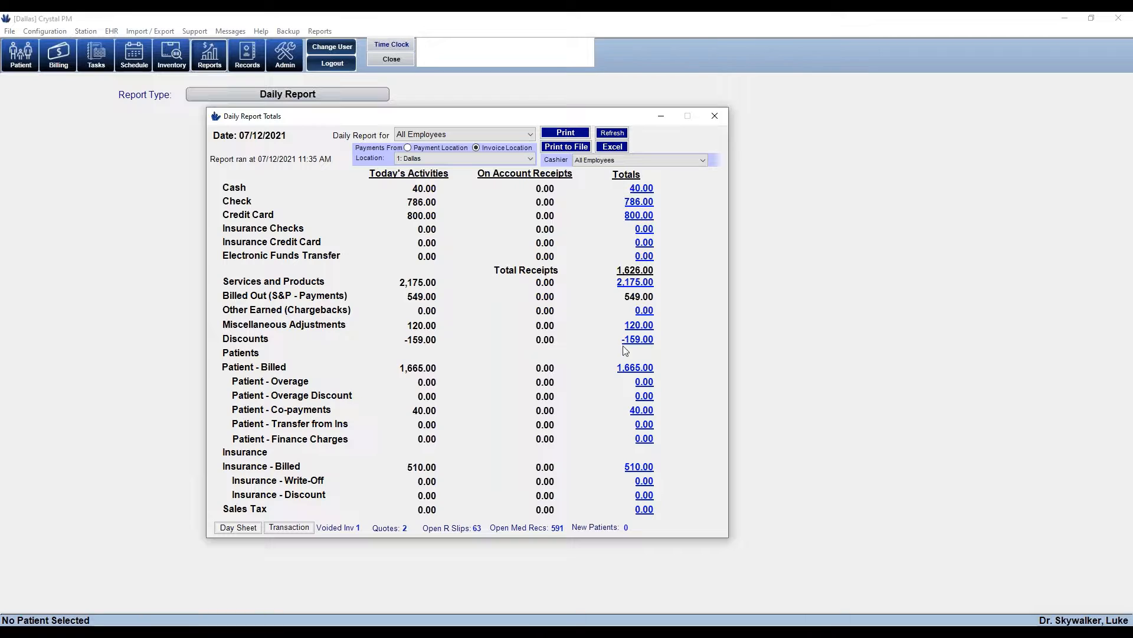
pyautogui.click(644, 190)
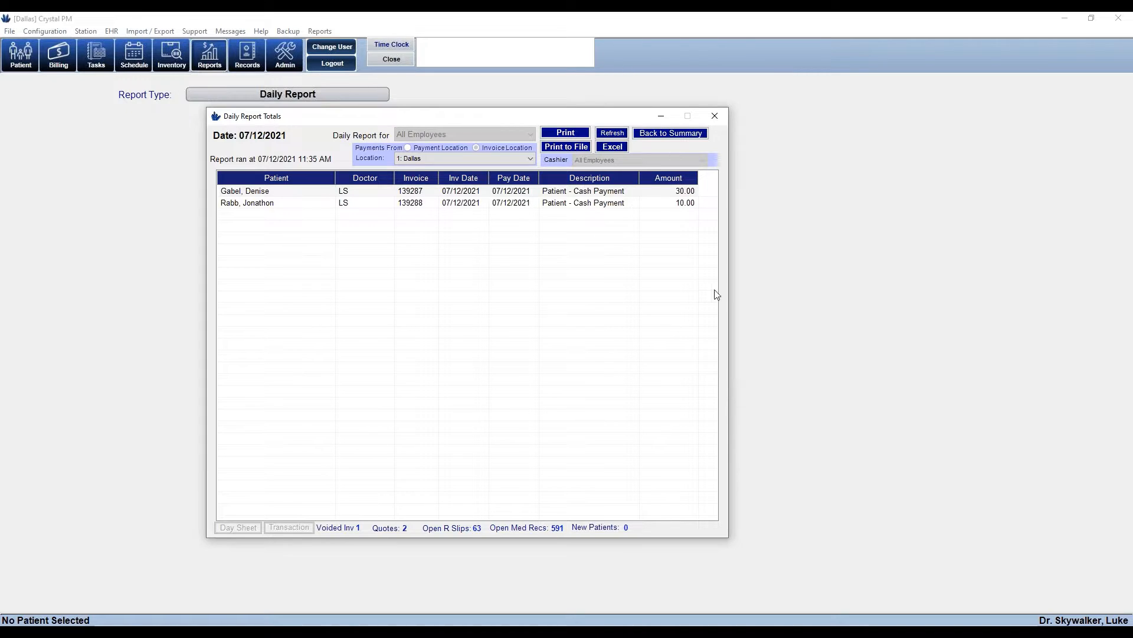
pyautogui.click(680, 194)
pyautogui.click(681, 204)
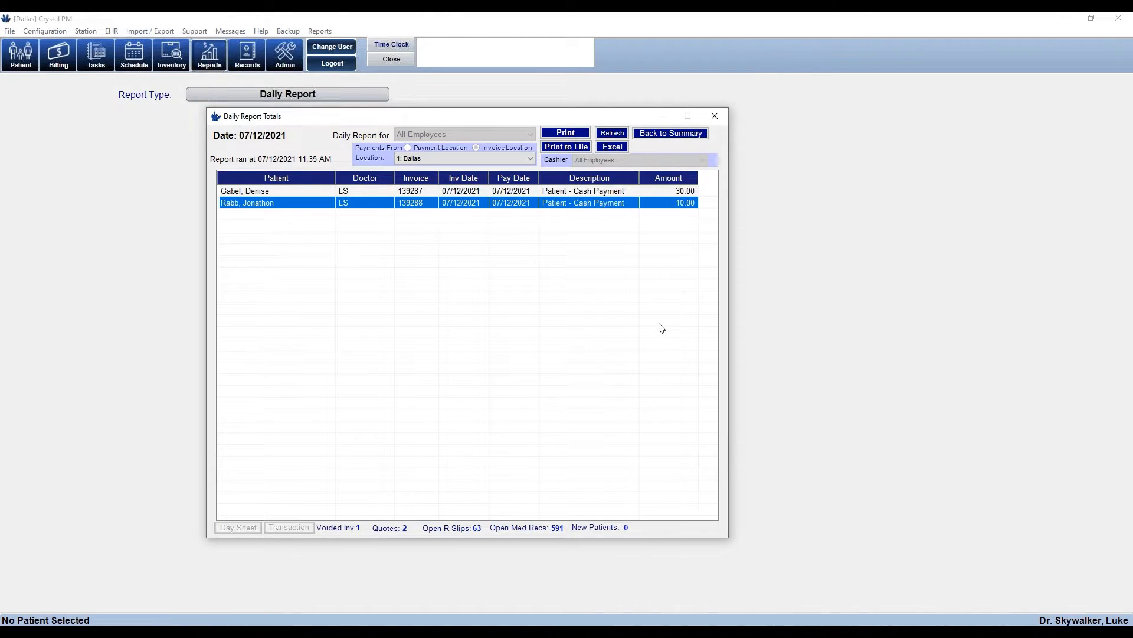
pyautogui.click(669, 134)
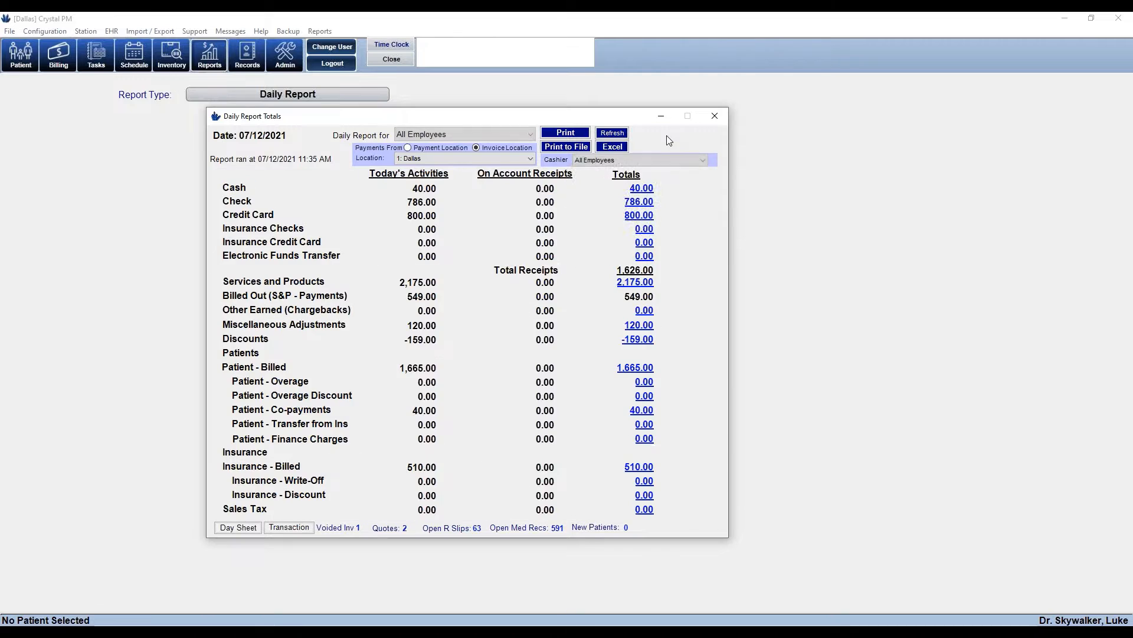
pyautogui.click(634, 203)
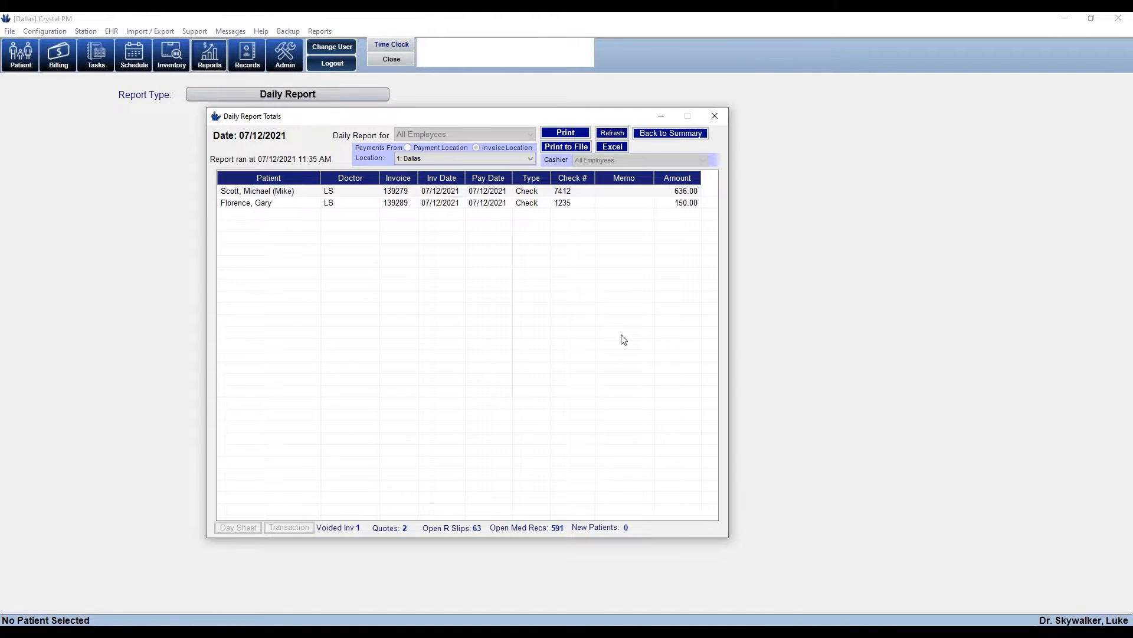
pyautogui.click(687, 192)
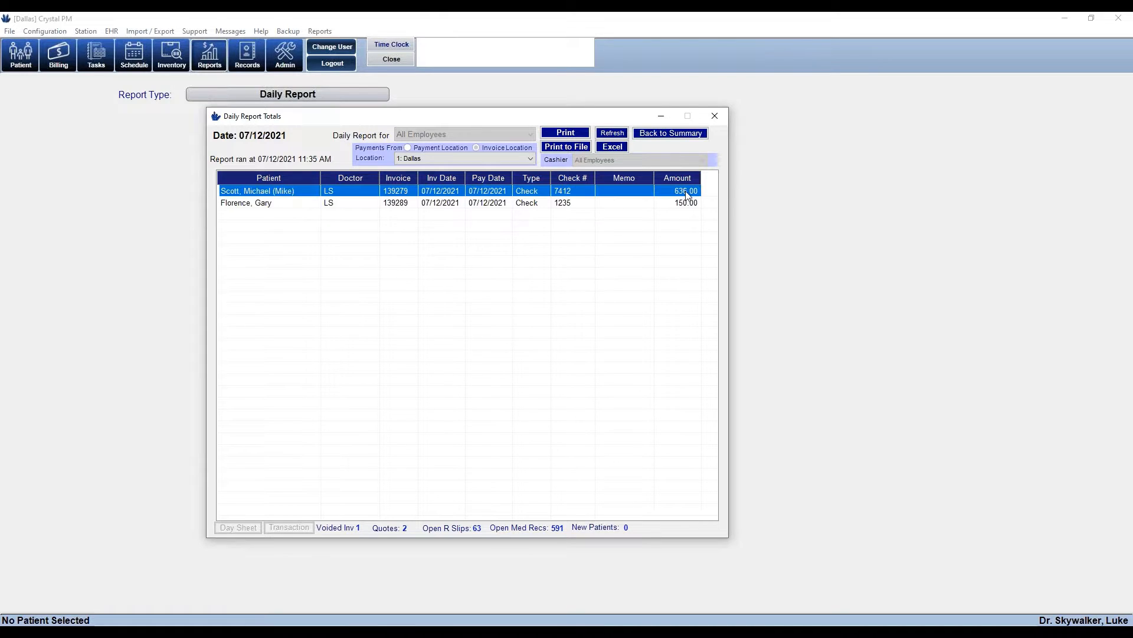
pyautogui.click(686, 204)
pyautogui.click(682, 192)
pyautogui.click(683, 203)
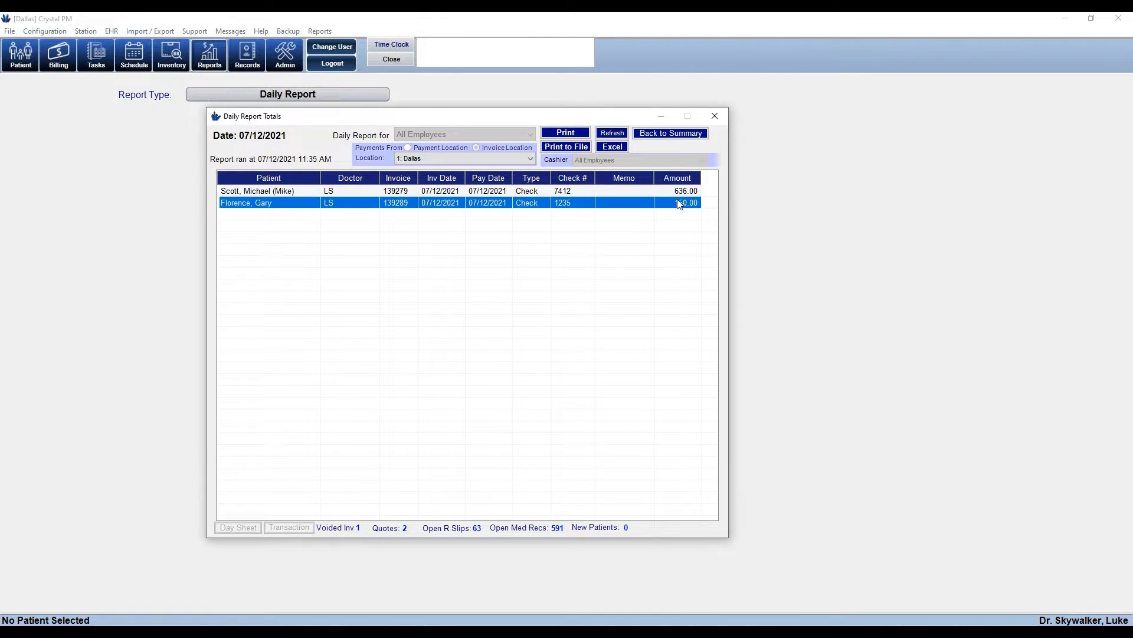
pyautogui.click(664, 132)
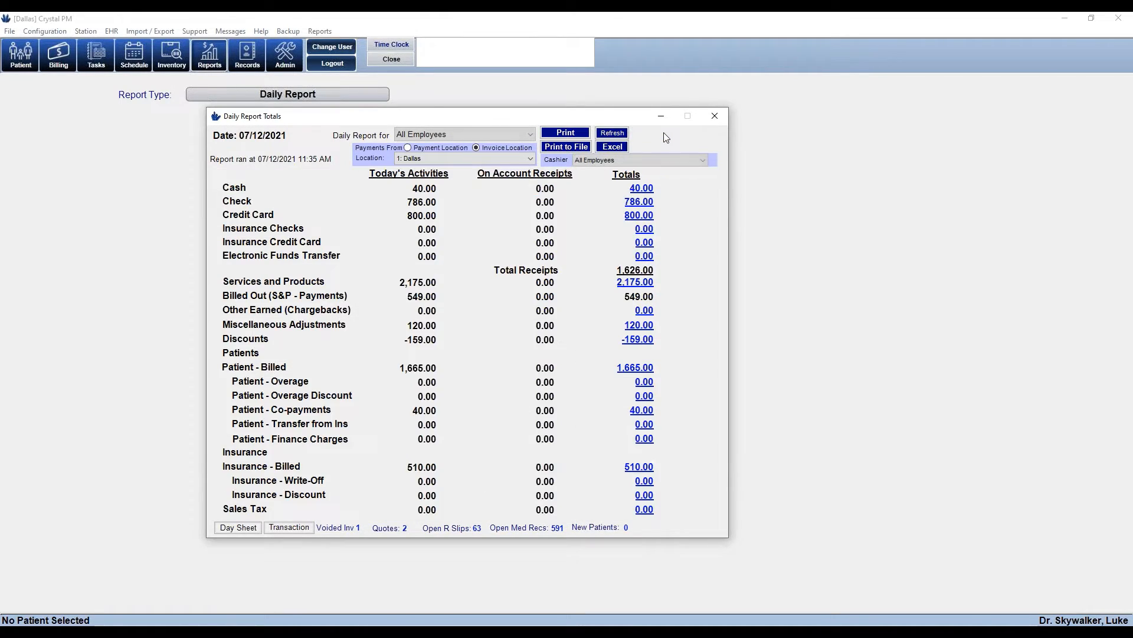
pyautogui.click(637, 216)
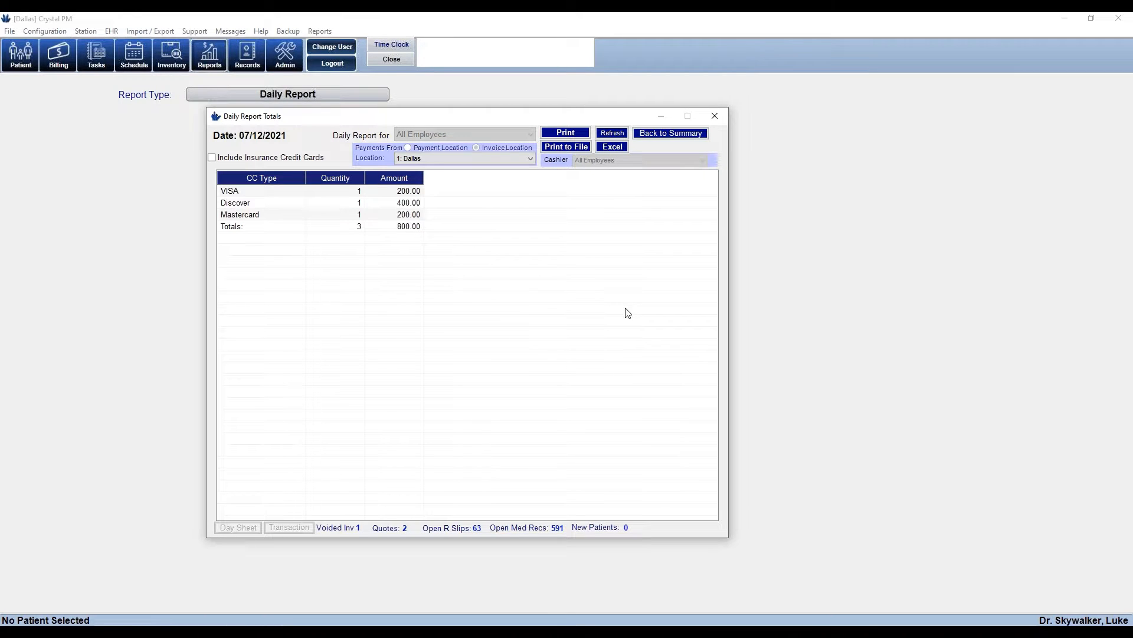
pyautogui.click(230, 191)
pyautogui.click(231, 202)
pyautogui.click(229, 214)
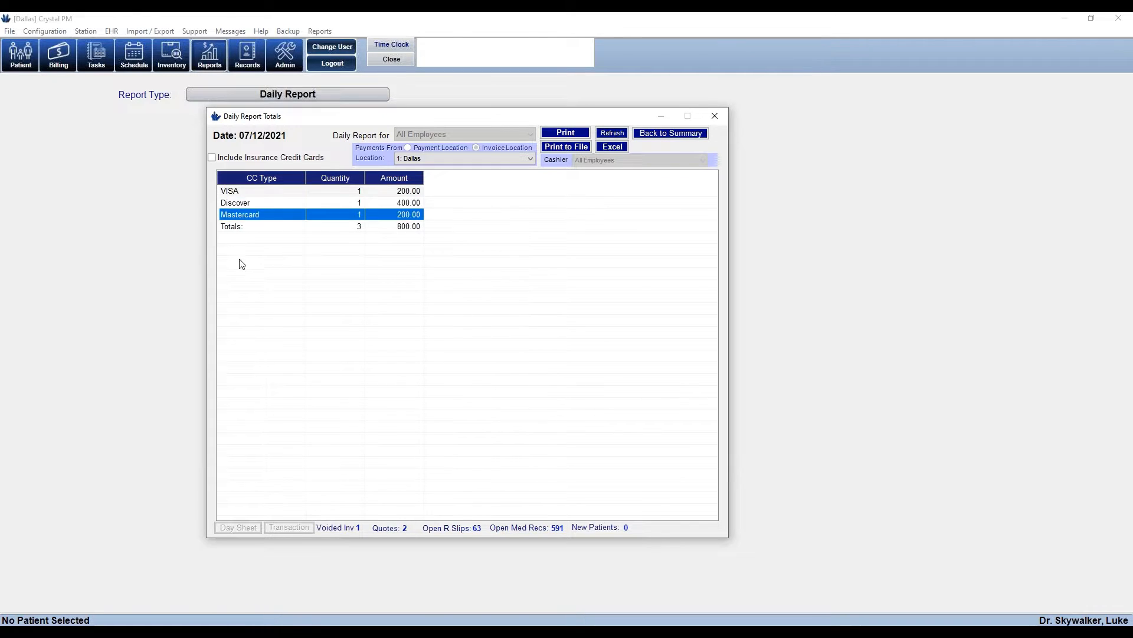
pyautogui.click(379, 321)
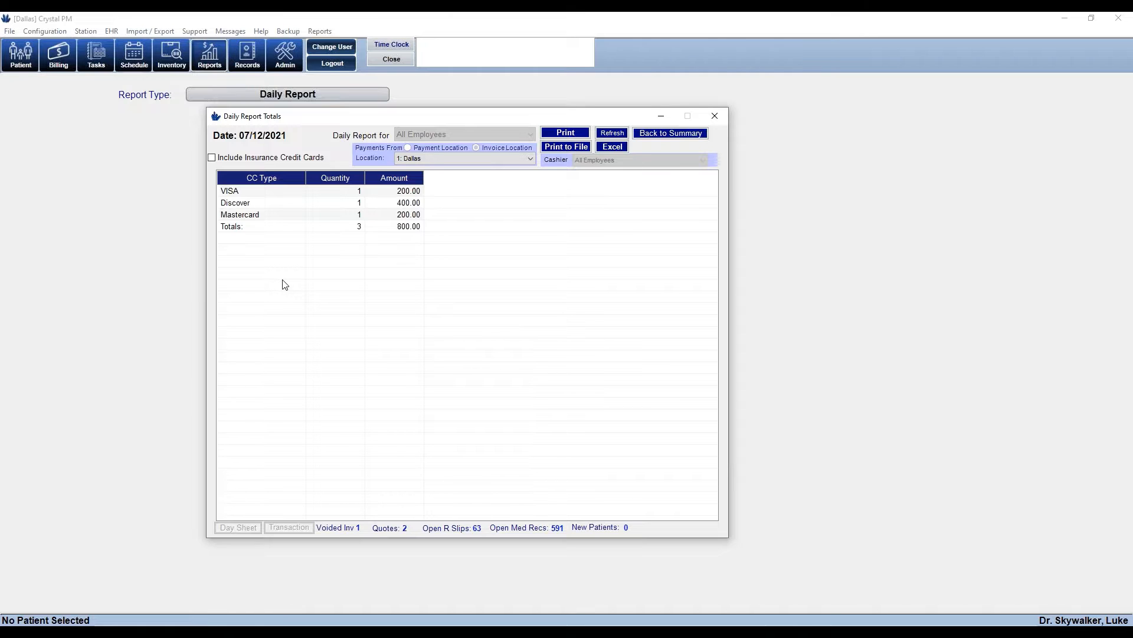
pyautogui.doubleClick(232, 192)
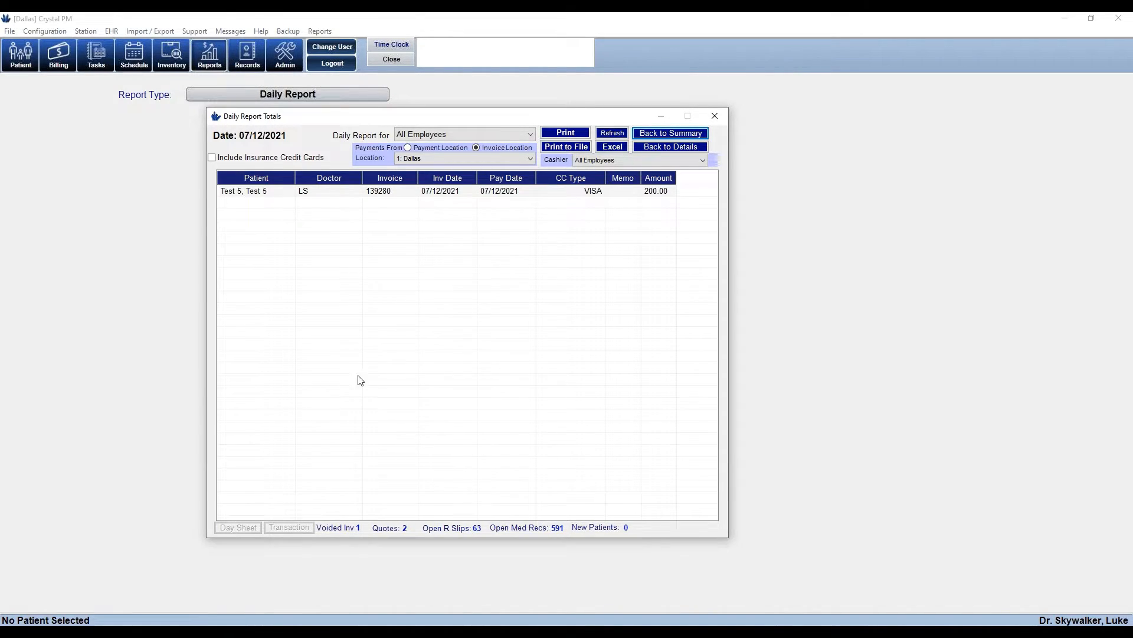
pyautogui.click(670, 148)
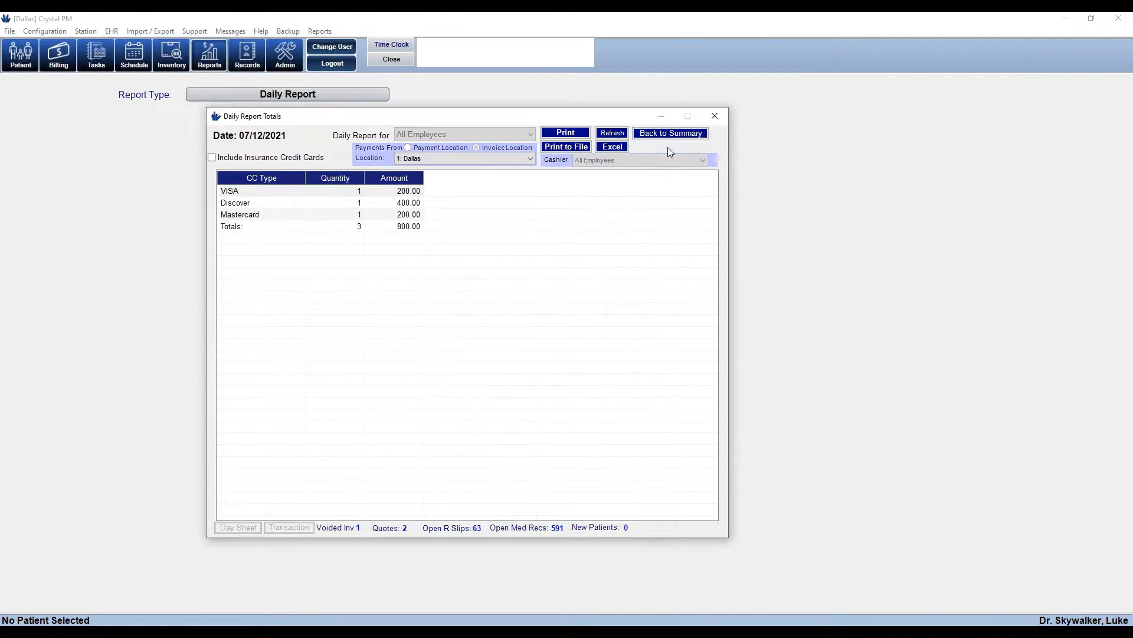
pyautogui.doubleClick(234, 203)
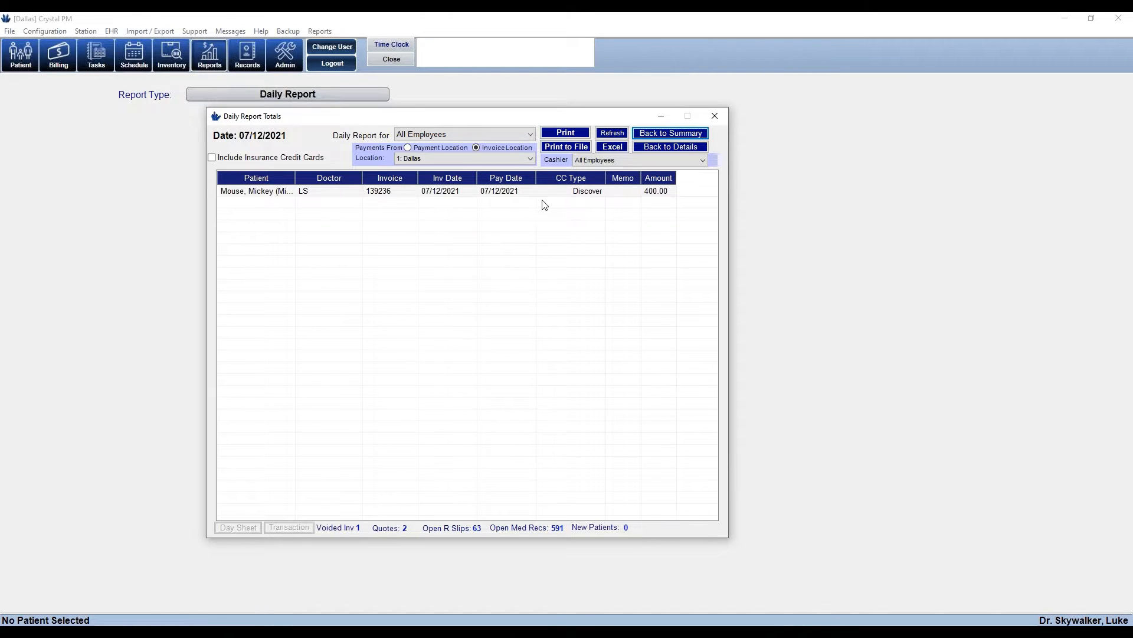
pyautogui.click(667, 135)
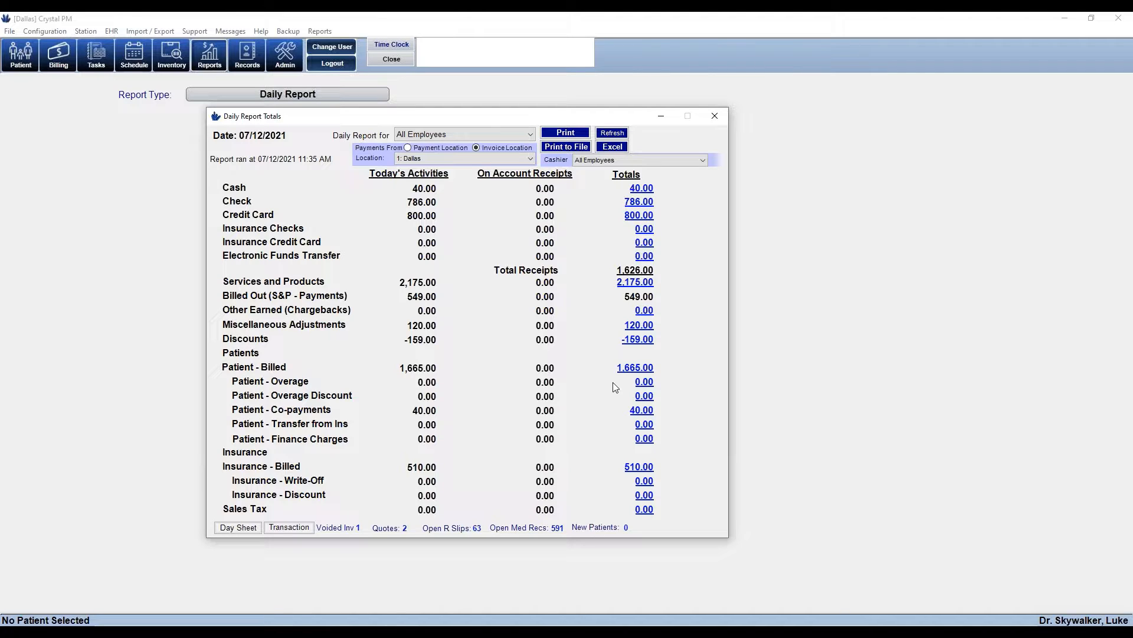
# Check the billed services and products, then show the day sheet of patient accounts
pyautogui.click(641, 287)
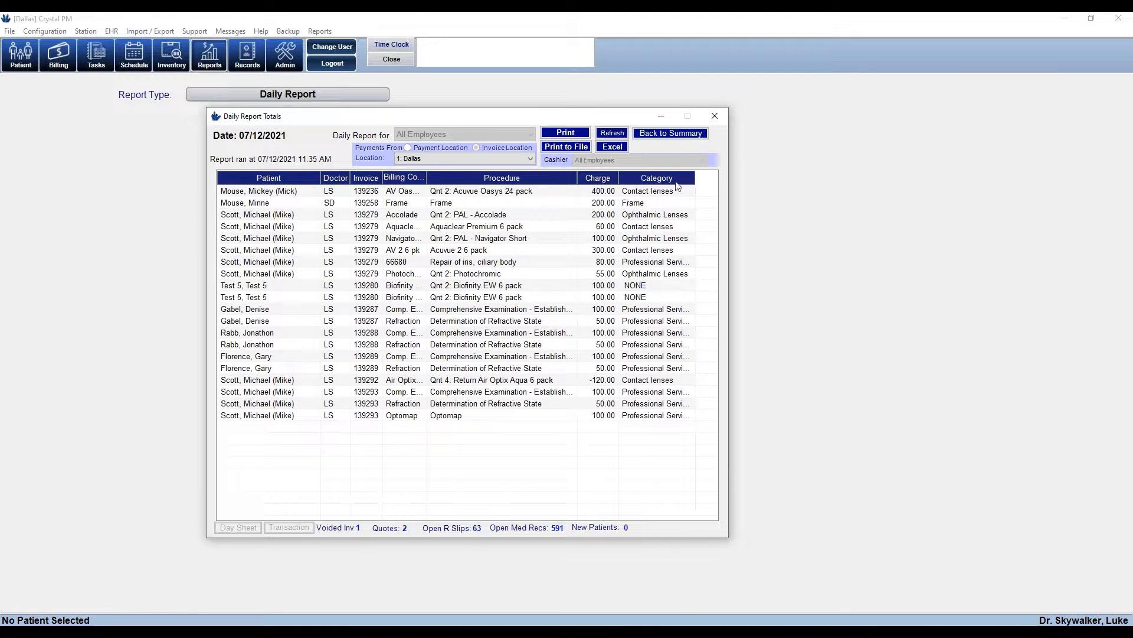
pyautogui.click(670, 133)
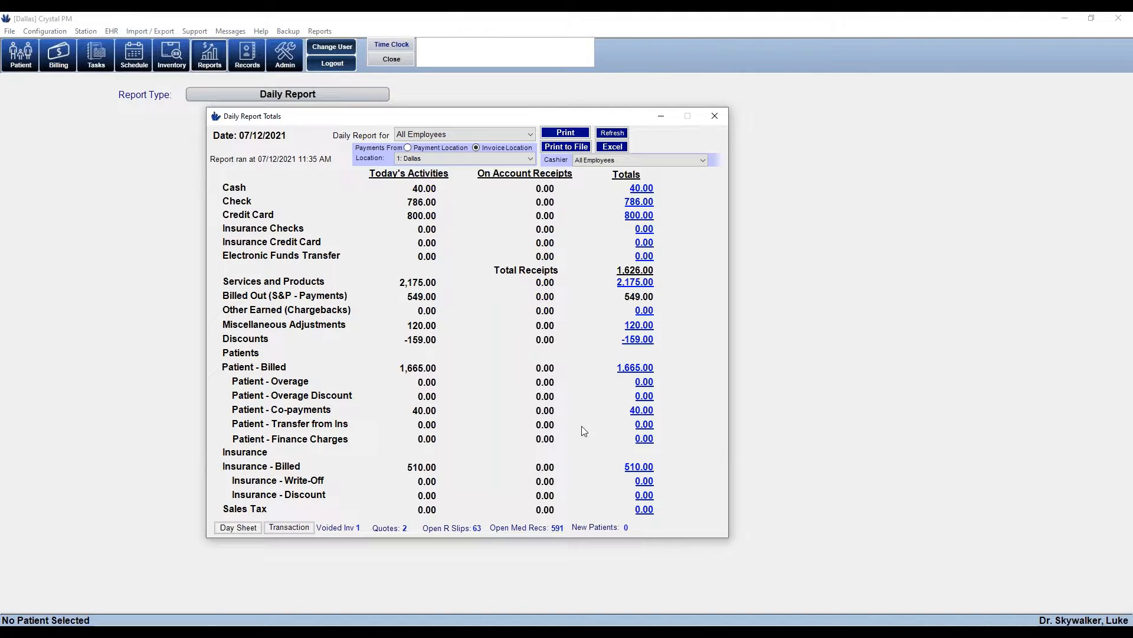
pyautogui.click(232, 526)
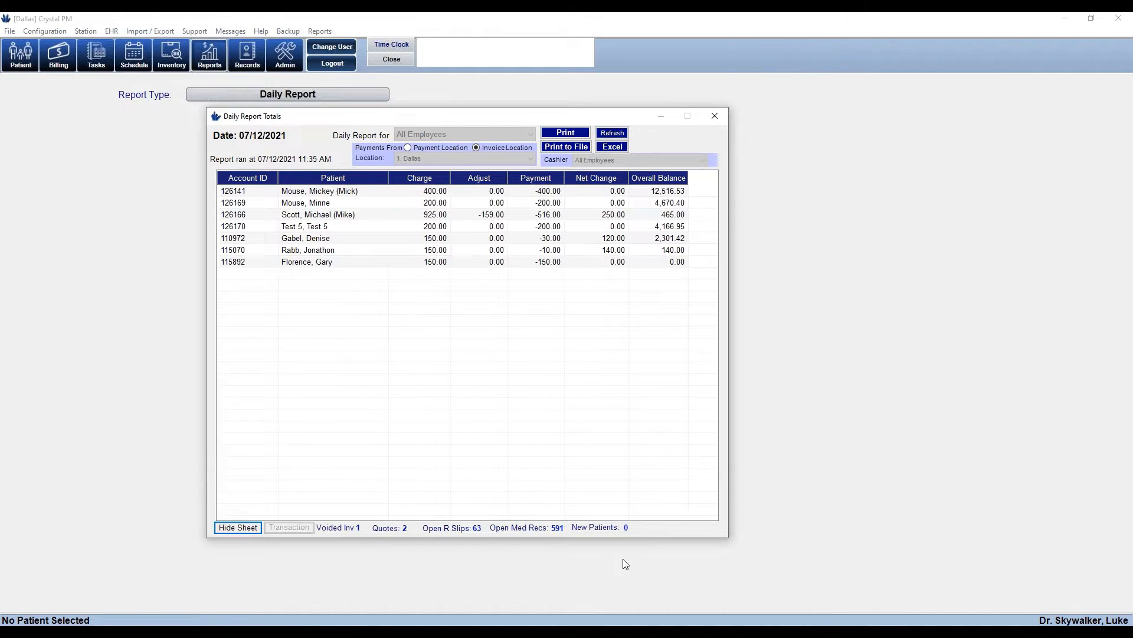
# Hide the day sheet, review the day's transactions by invoice, then hide them
pyautogui.click(233, 528)
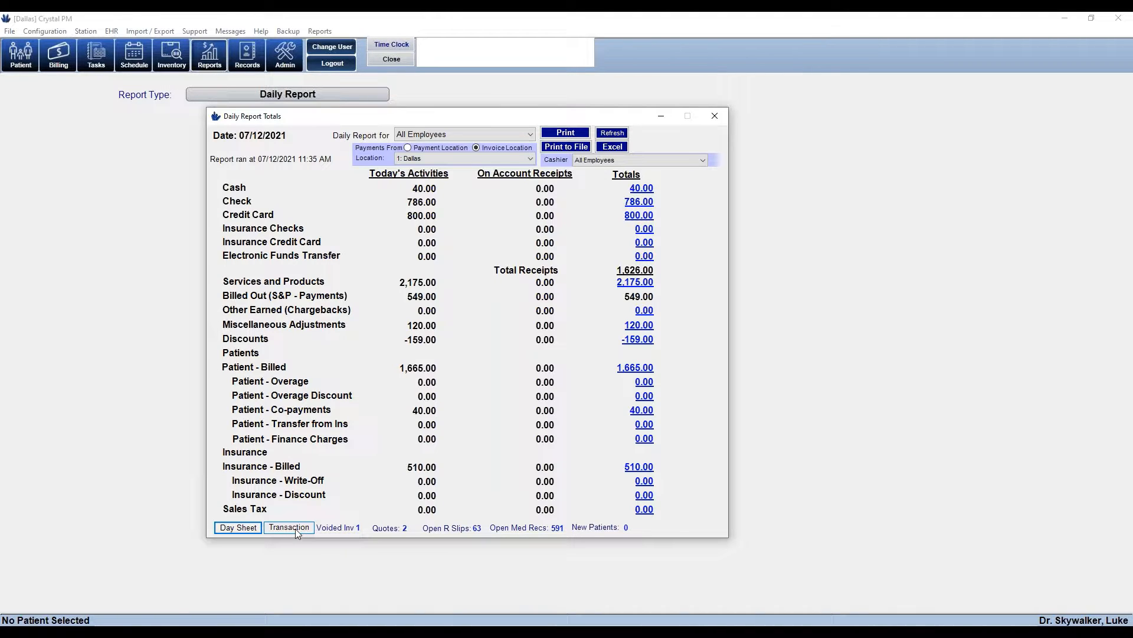
pyautogui.click(295, 529)
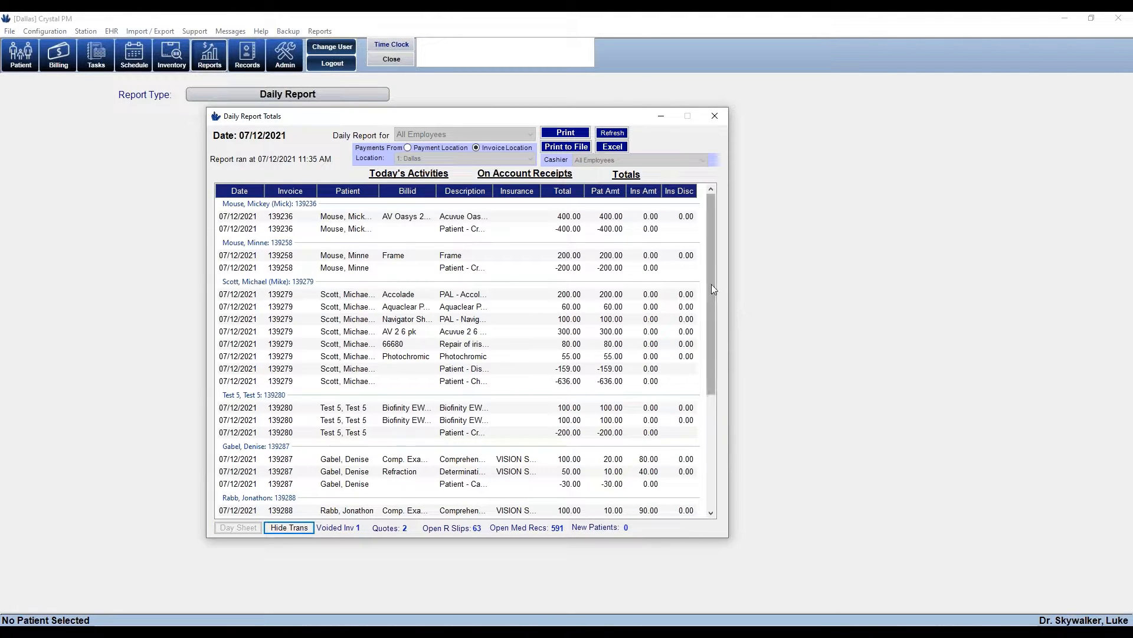
pyautogui.moveTo(712, 289)
pyautogui.mouseDown()
pyautogui.moveTo(708, 404)
pyautogui.moveTo(712, 277)
pyautogui.mouseUp()
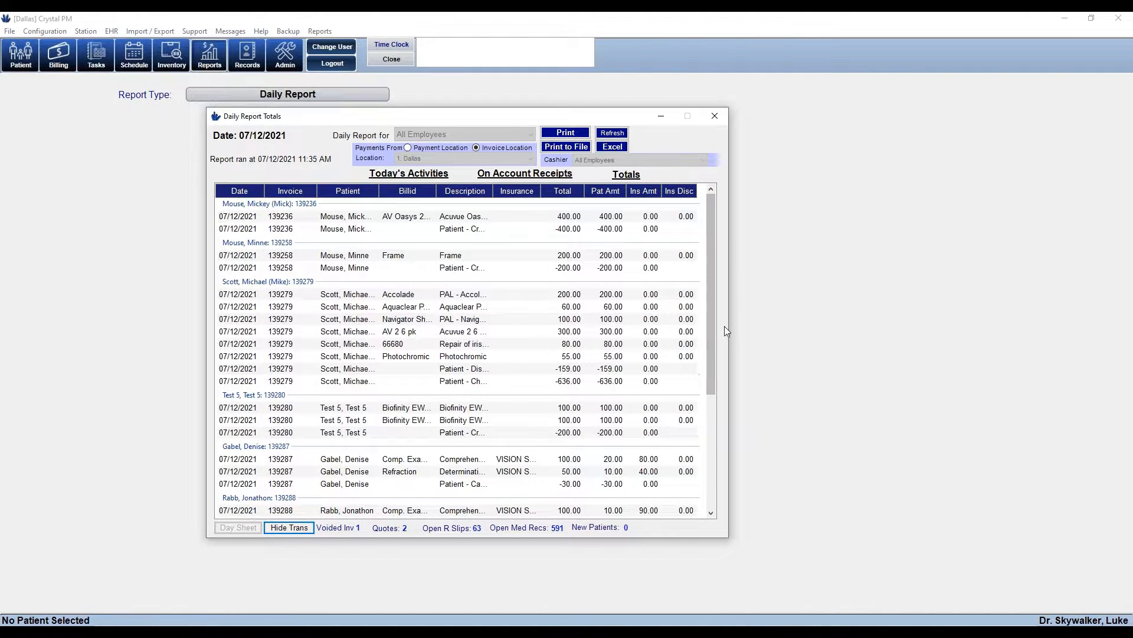
pyautogui.click(289, 528)
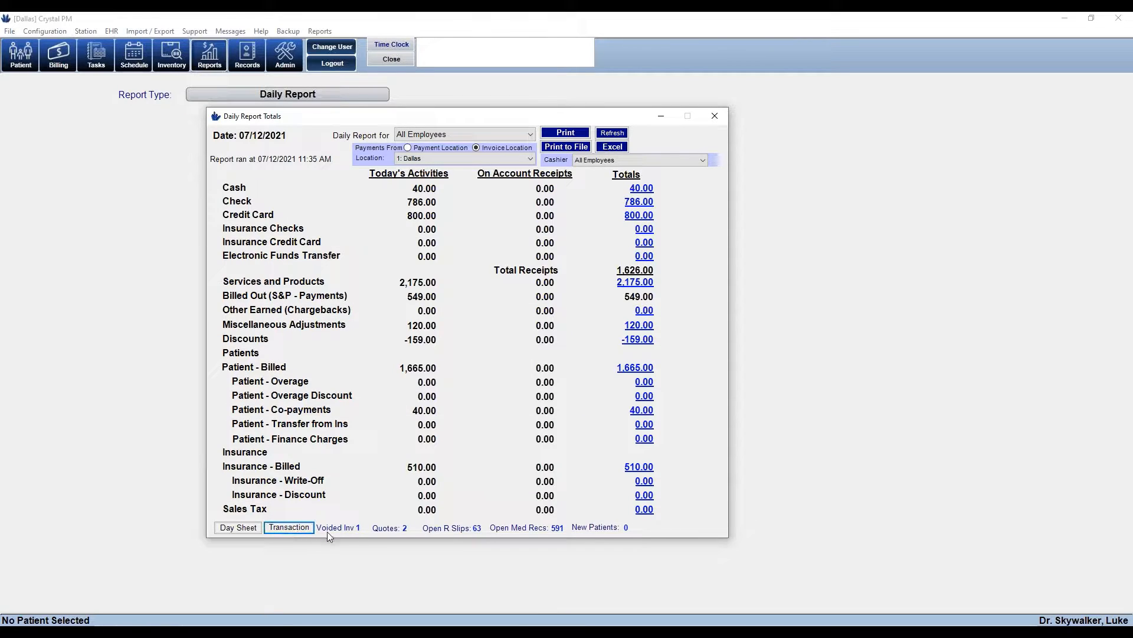
# List today's voided invoices and open the one voided 07/12/2021 in Billing
pyautogui.click(358, 526)
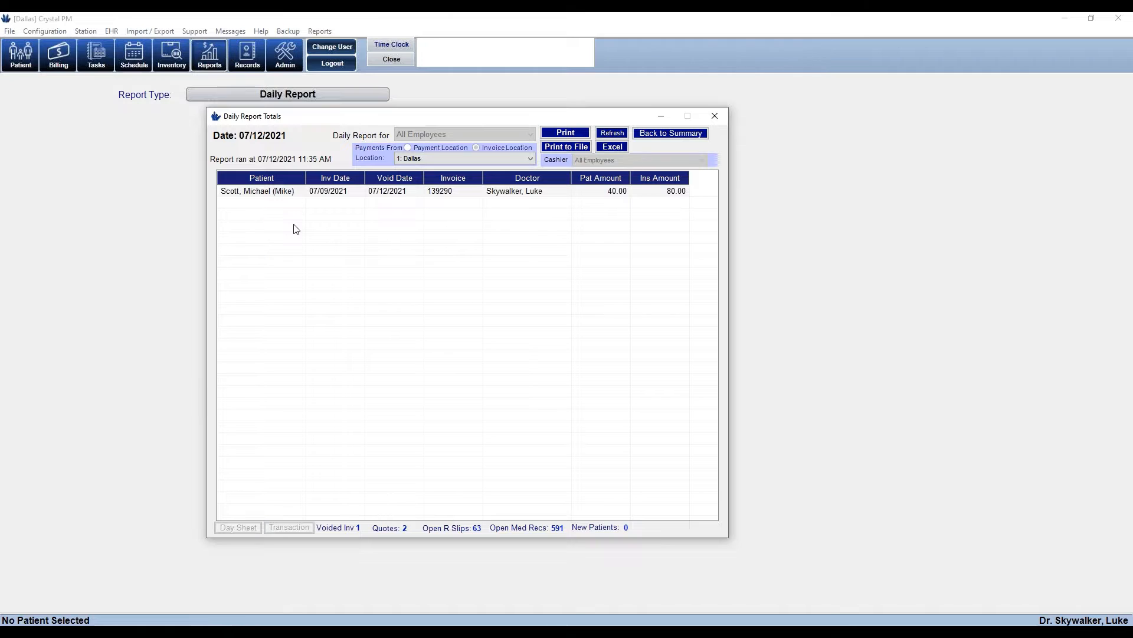
pyautogui.click(282, 195)
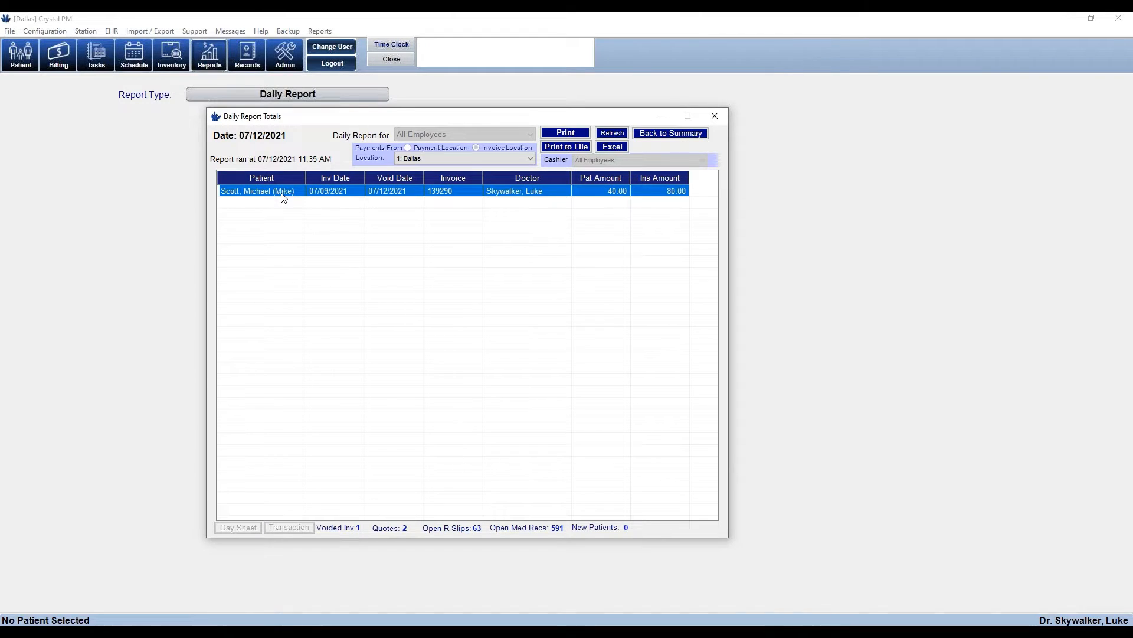
pyautogui.doubleClick(283, 195)
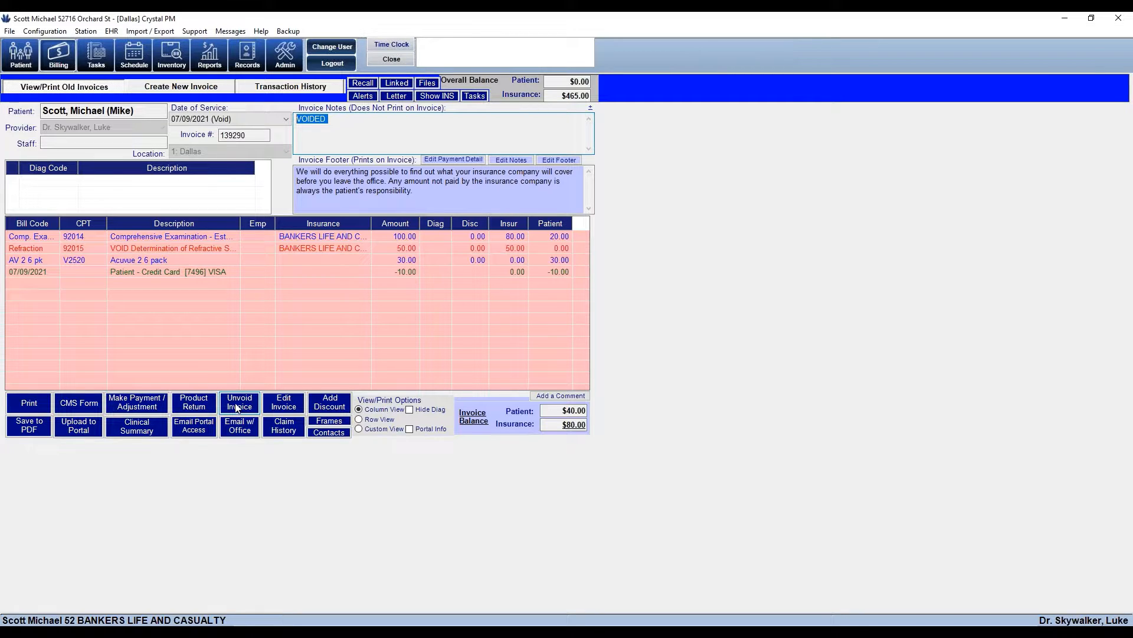
# Unvoid the invoice, close Billing, and bring Daily Report Totals back to front
pyautogui.click(237, 408)
pyautogui.click(391, 64)
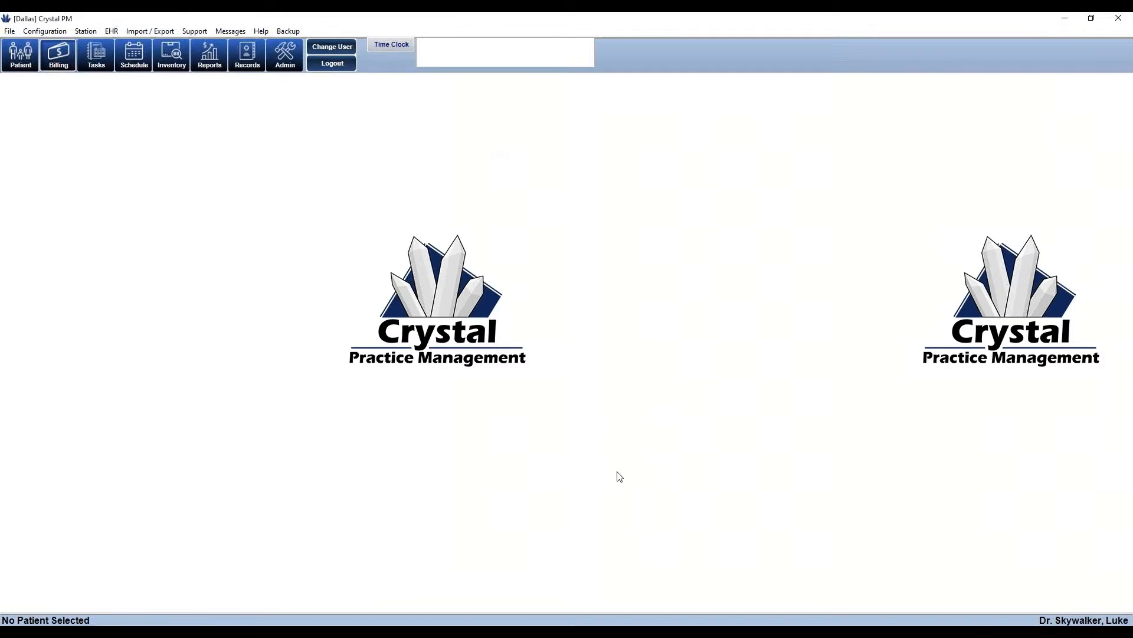
pyautogui.moveTo(562, 623)
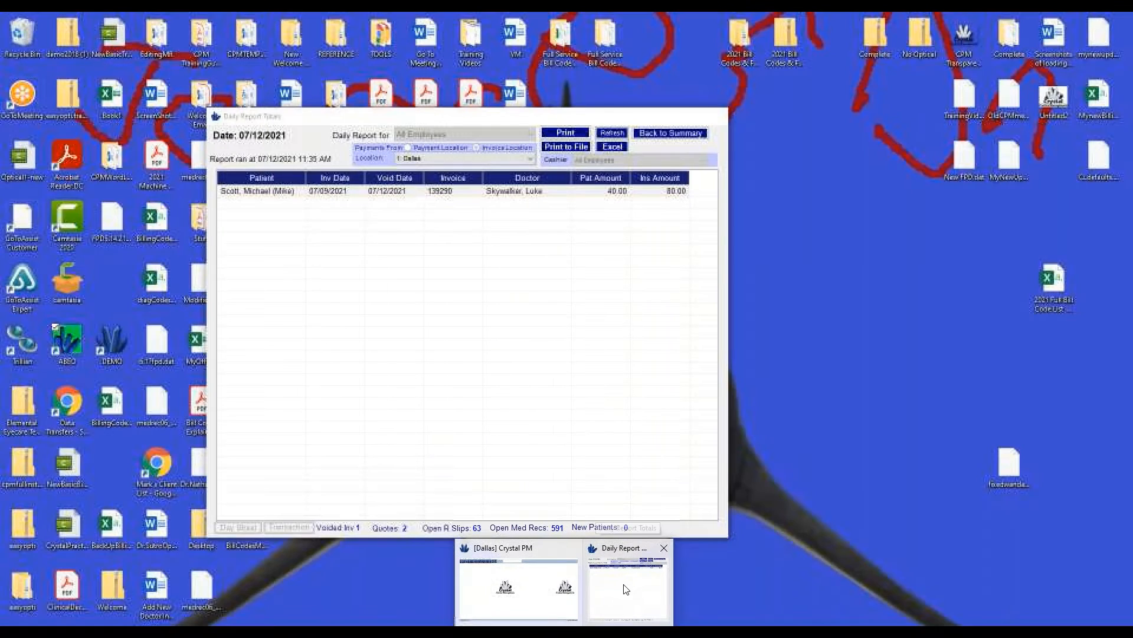
pyautogui.click(626, 589)
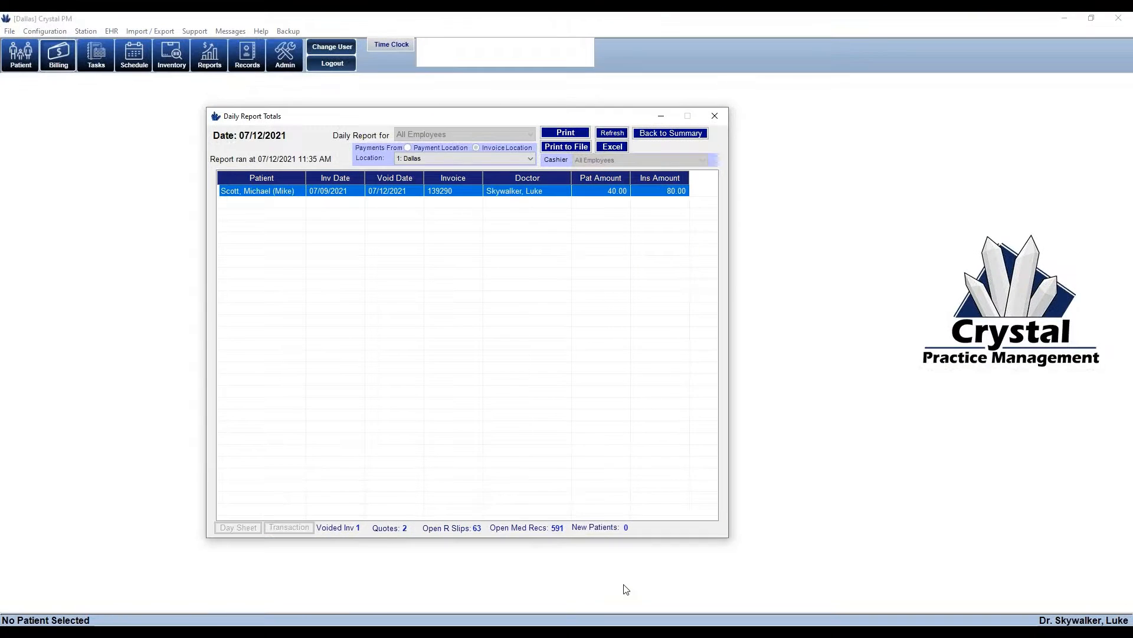
# Show the day's two quotes, with patient amounts of 50.00 and 100.00
pyautogui.click(405, 529)
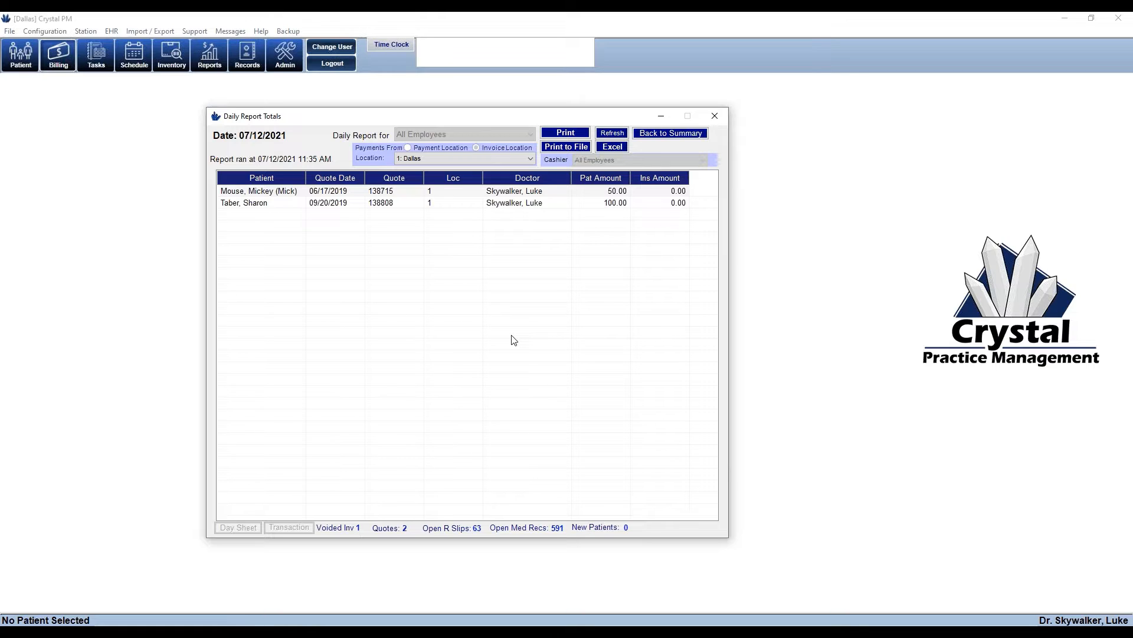
# List the 63 open routing slips and open the one dated 07/06/2020
pyautogui.click(477, 528)
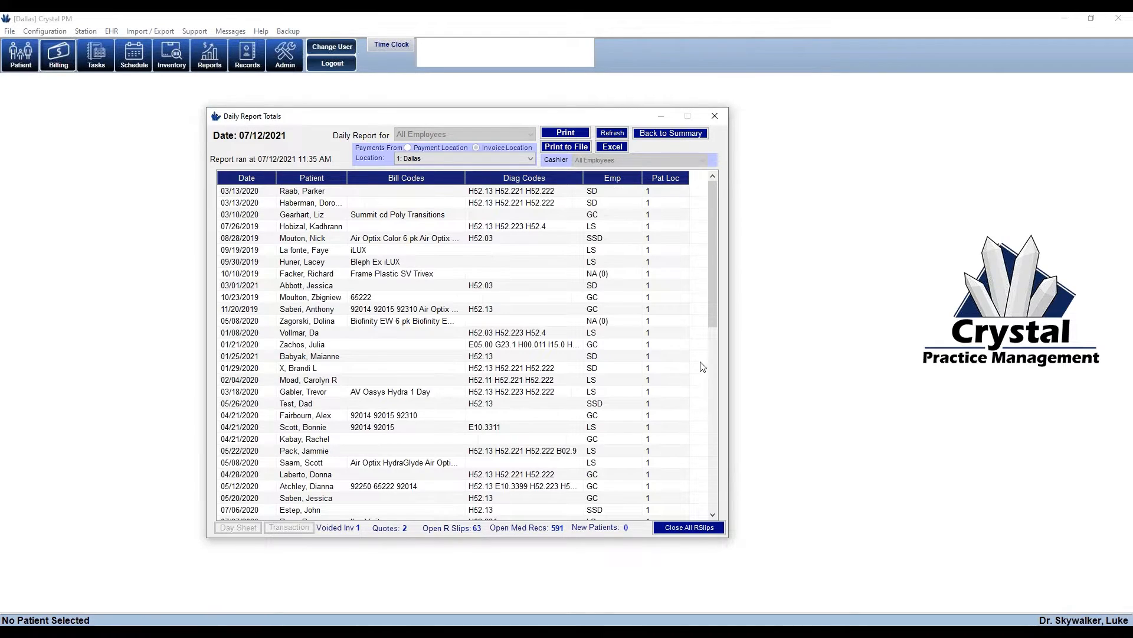
pyautogui.moveTo(711, 296); pyautogui.dragTo(763, 286)
pyautogui.click(404, 511)
pyautogui.doubleClick(404, 511)
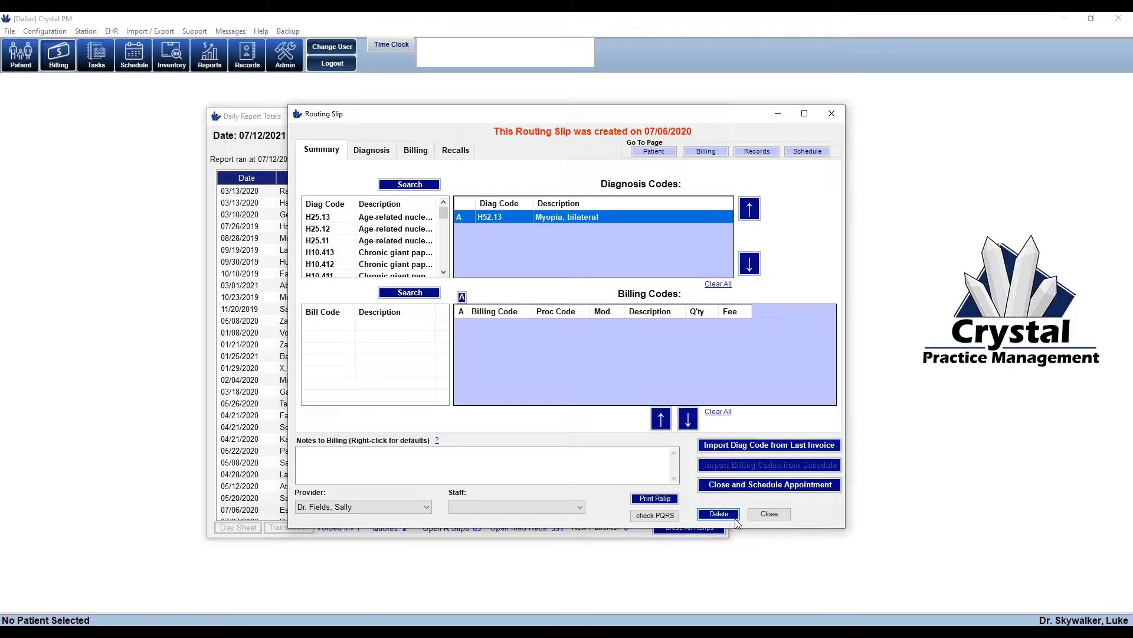
pyautogui.click(827, 118)
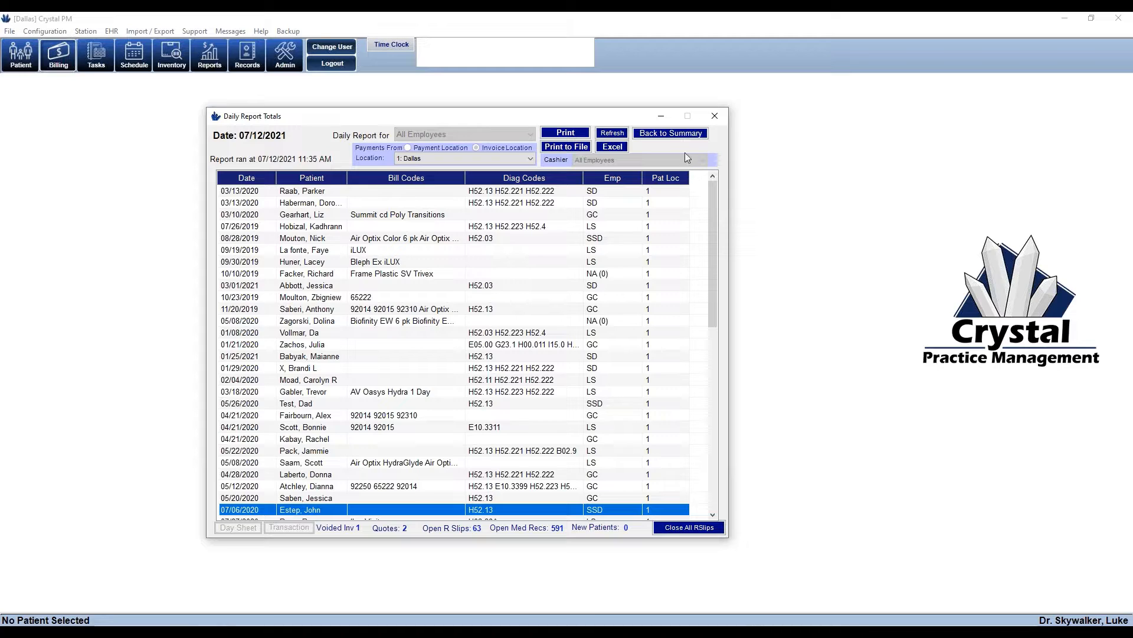
# Return to the summary totals and open the 591 open medical records report
pyautogui.click(679, 136)
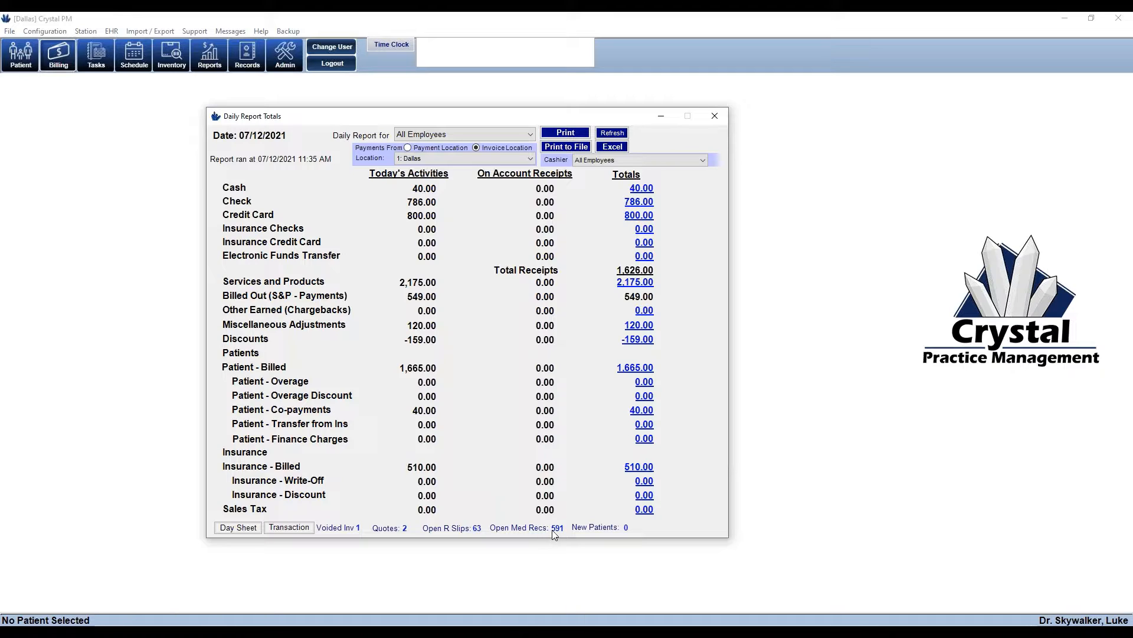
pyautogui.click(964, 568)
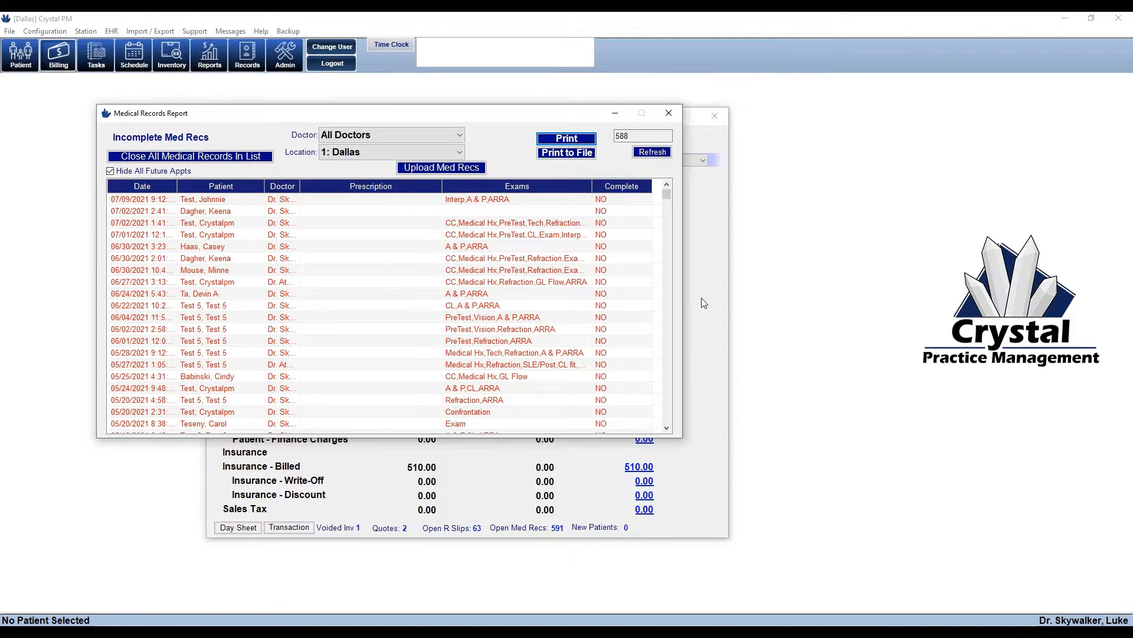
# Select the first incomplete record, then close the Medical Records Report
pyautogui.click(629, 199)
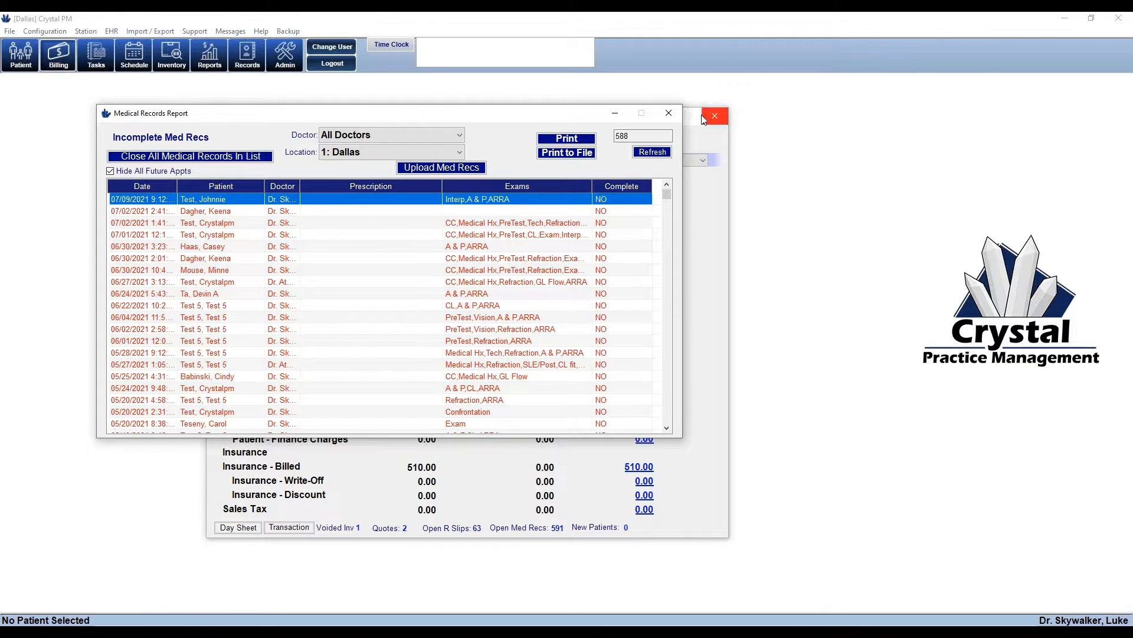
pyautogui.click(669, 114)
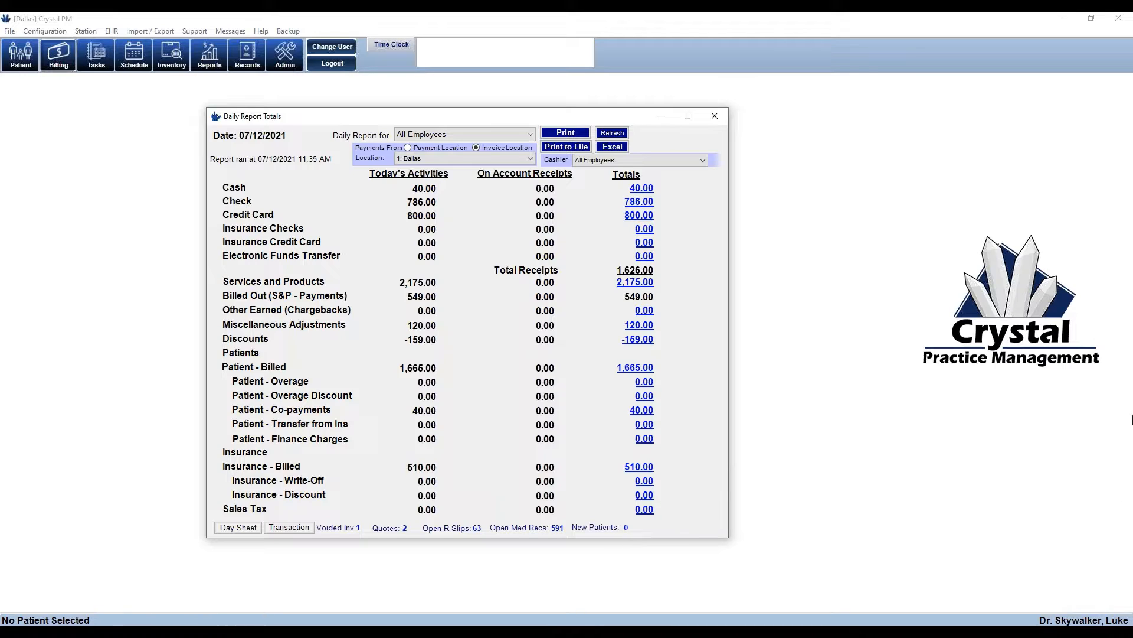
# Close Daily Report Totals and generate the Financials Daily Production report for 07/12/2021
pyautogui.click(723, 118)
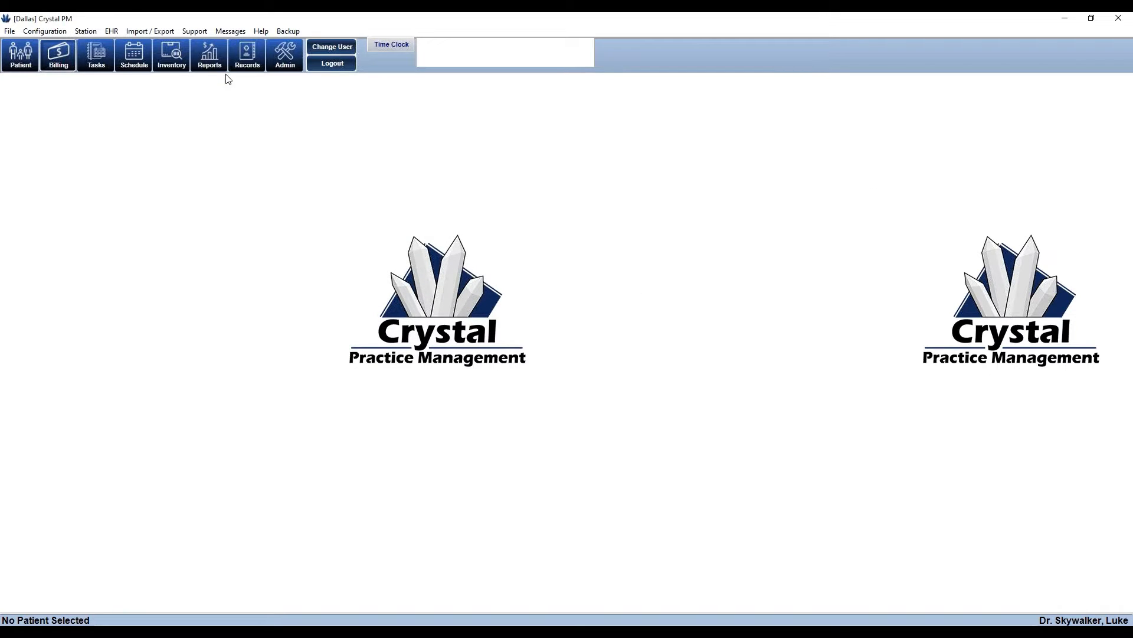
pyautogui.click(216, 64)
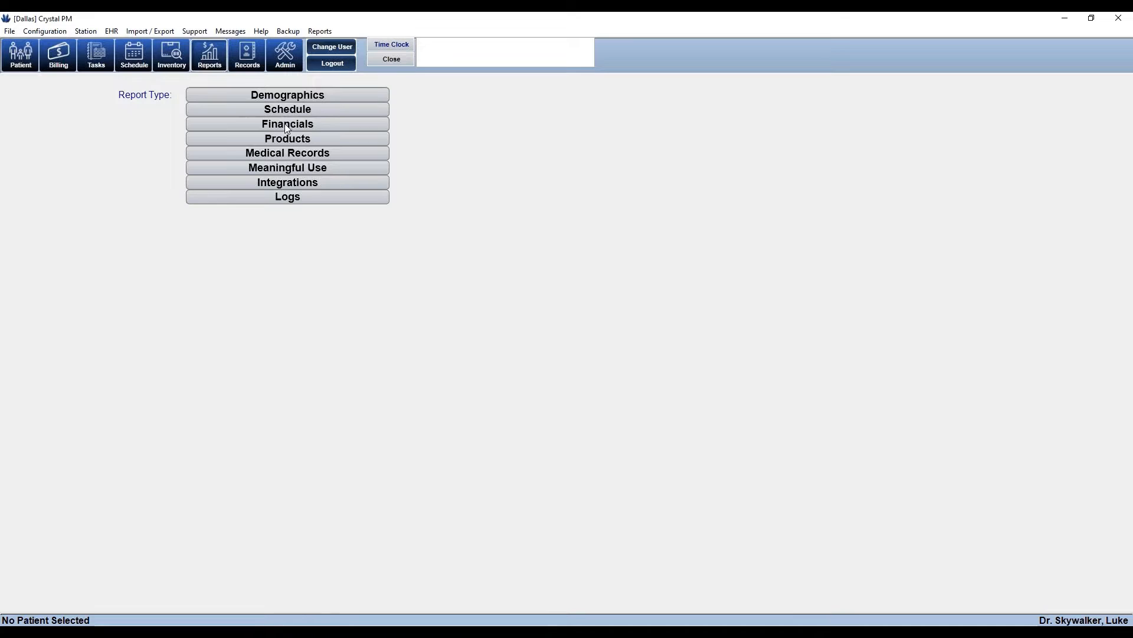
pyautogui.click(287, 124)
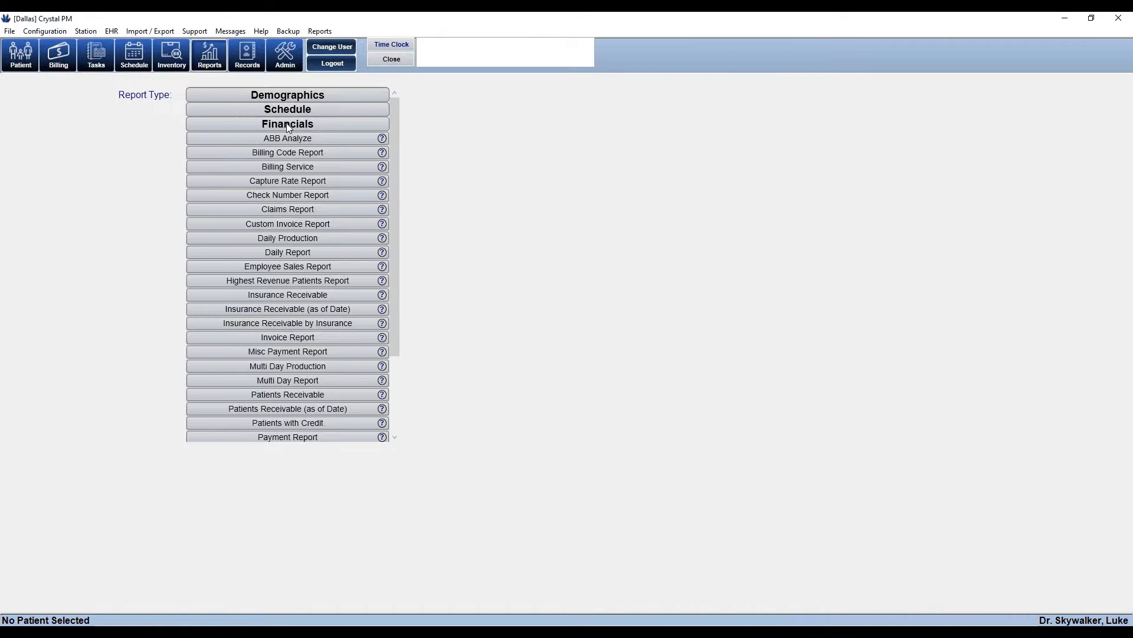
pyautogui.click(299, 239)
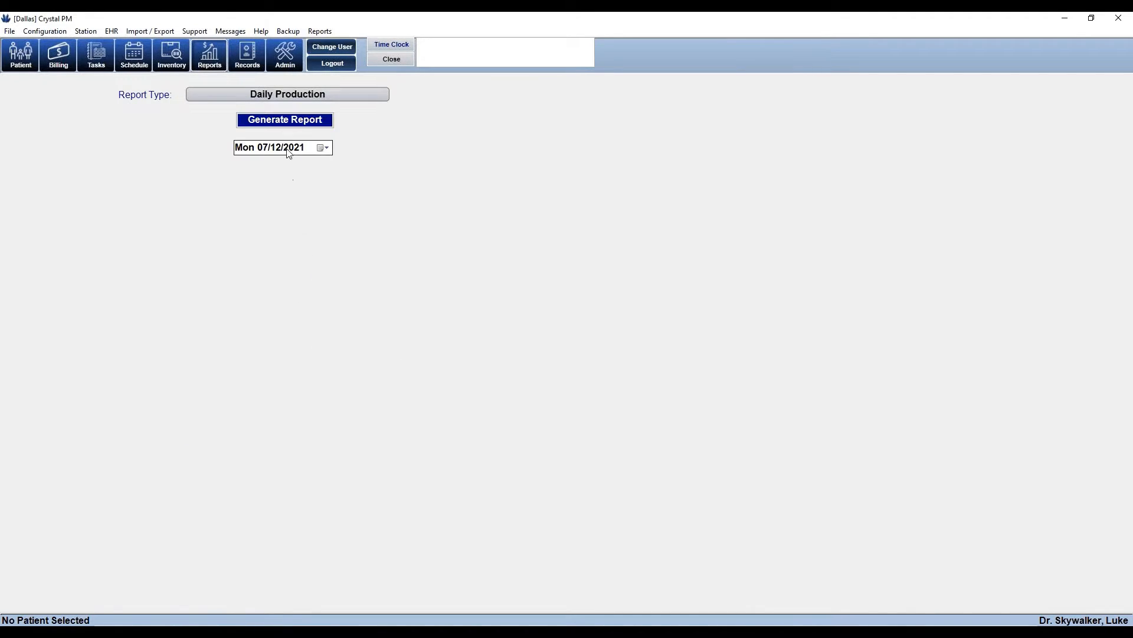
pyautogui.click(289, 120)
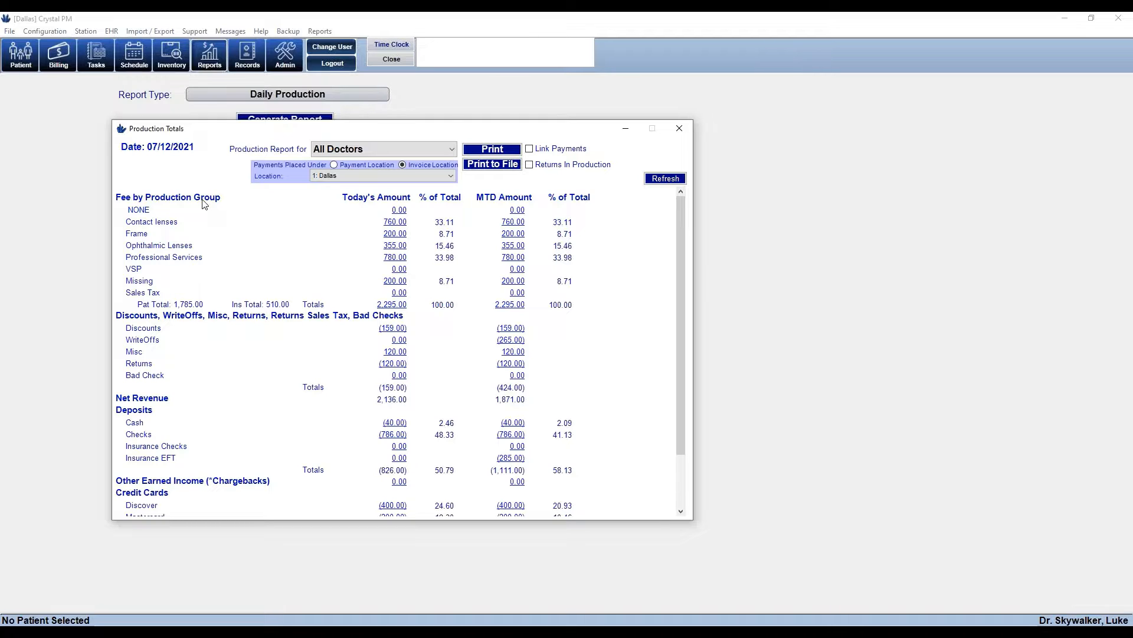
# Drill into the contact lens and professional services totals, widening the window, then return to summary
pyautogui.click(397, 224)
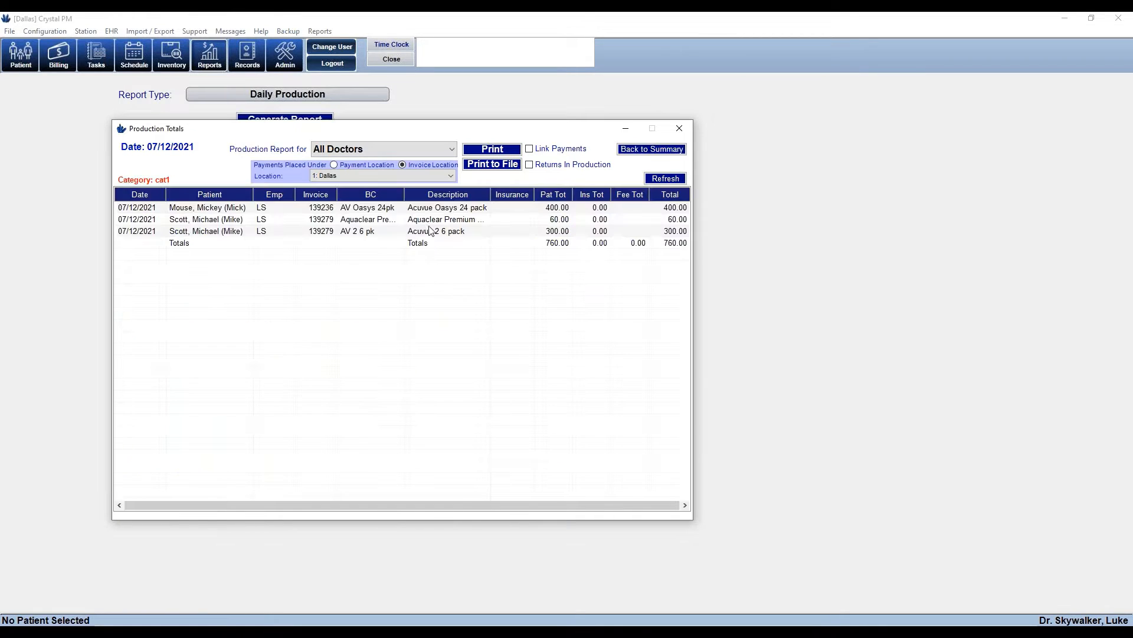
pyautogui.moveTo(695, 361); pyautogui.dragTo(882, 378)
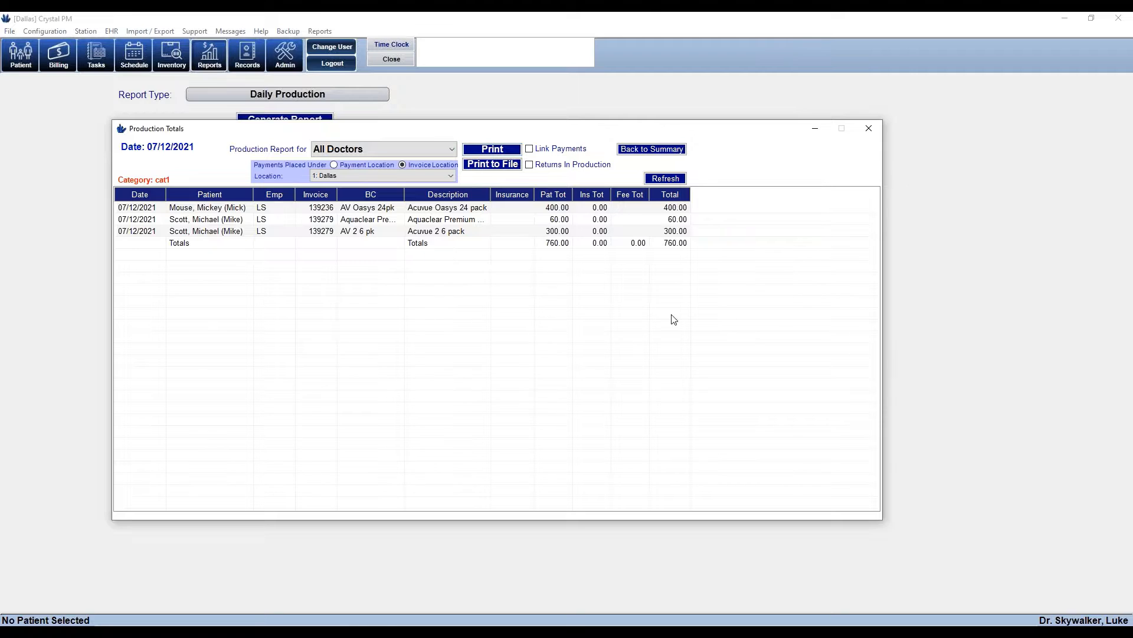
pyautogui.click(674, 151)
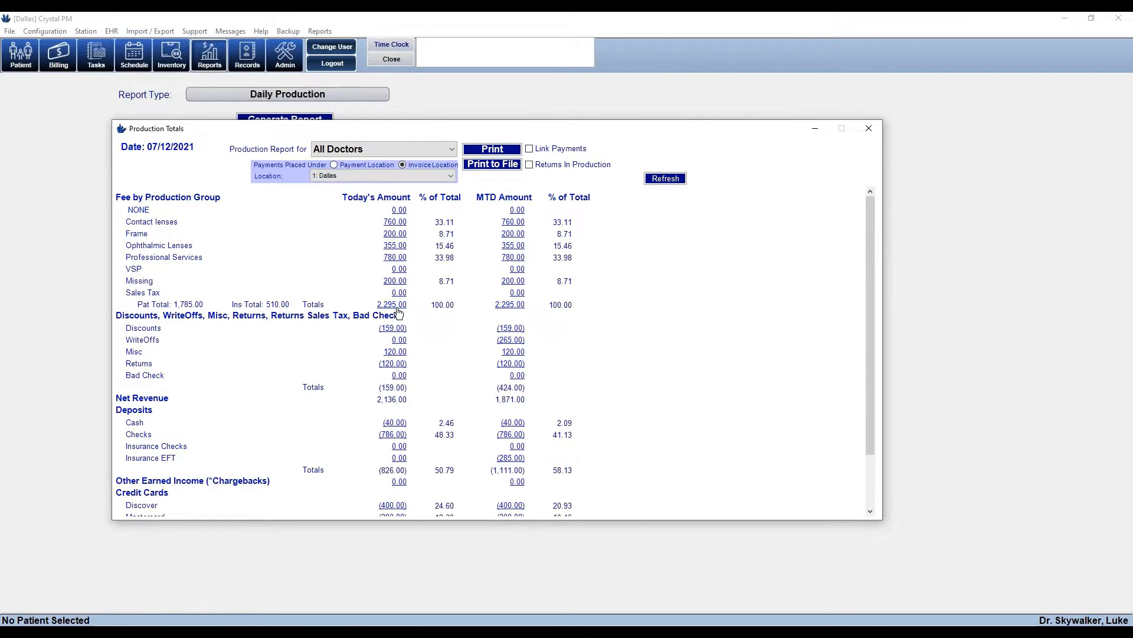
pyautogui.click(394, 258)
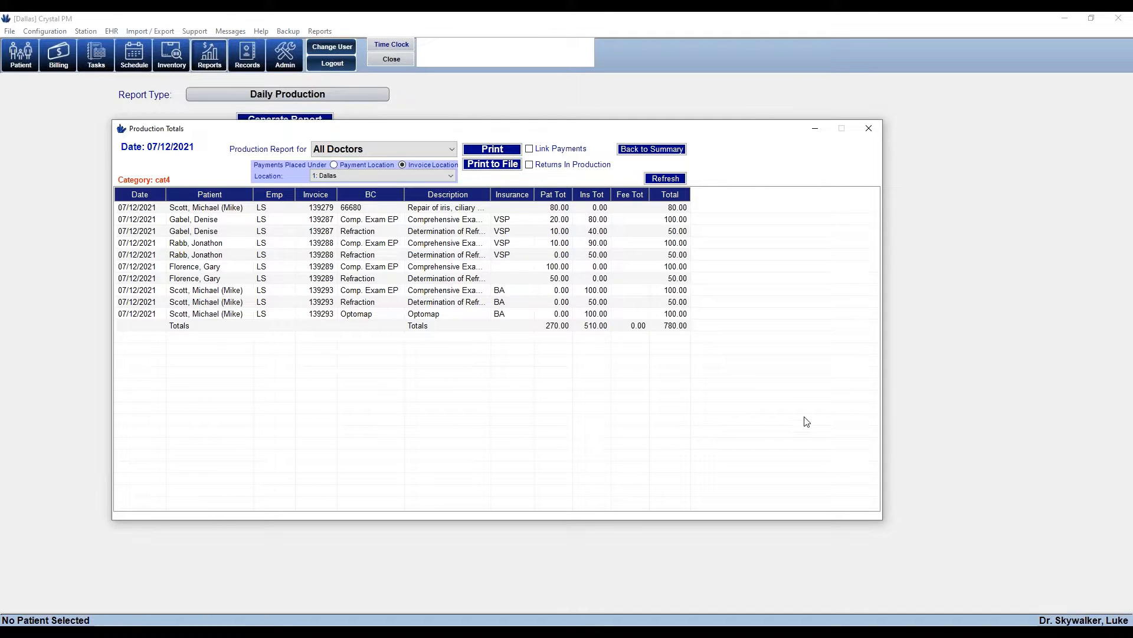
pyautogui.click(654, 151)
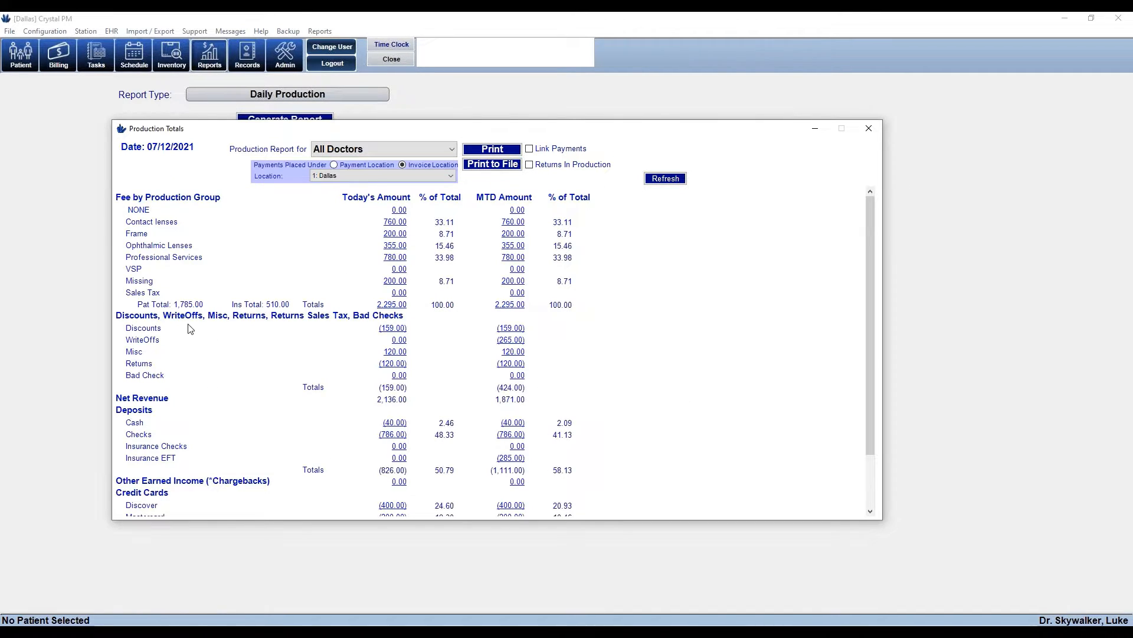
# Break down the Discounts total to its 159.00 20% courtesy cash-pay discount, then return to summary
pyautogui.scroll(-2, 430, 383)
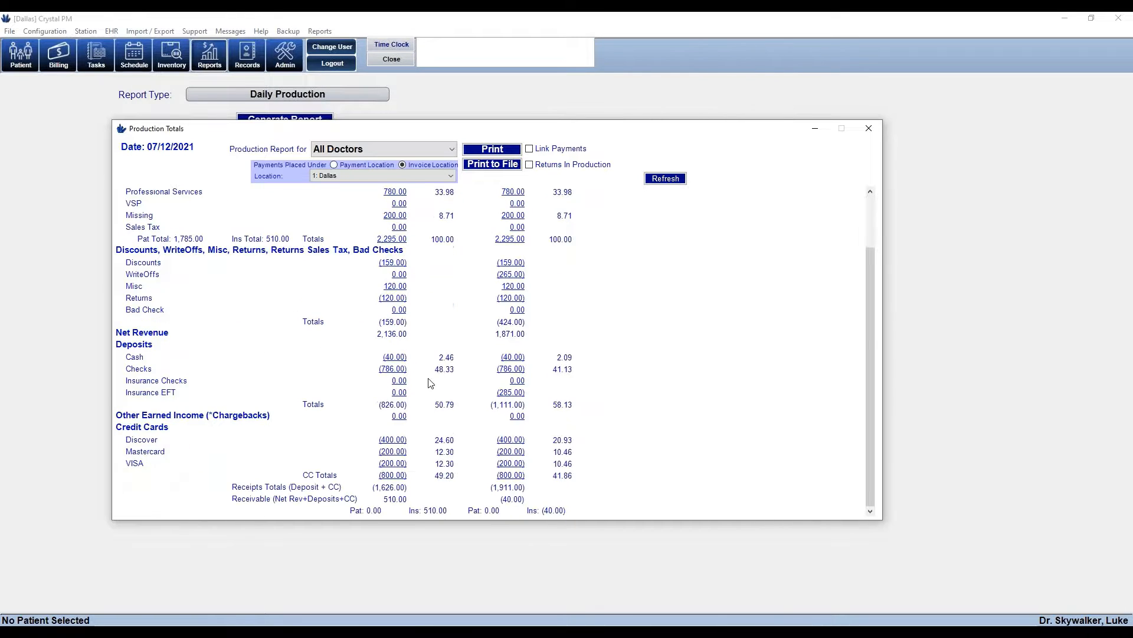
pyautogui.click(390, 263)
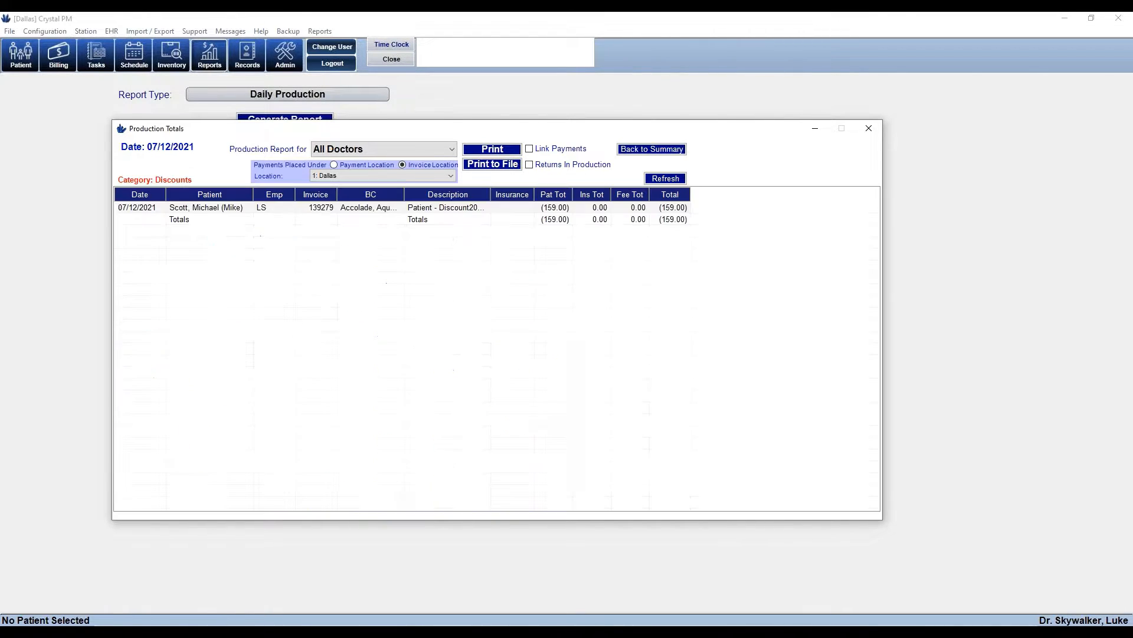
pyautogui.doubleClick(491, 194)
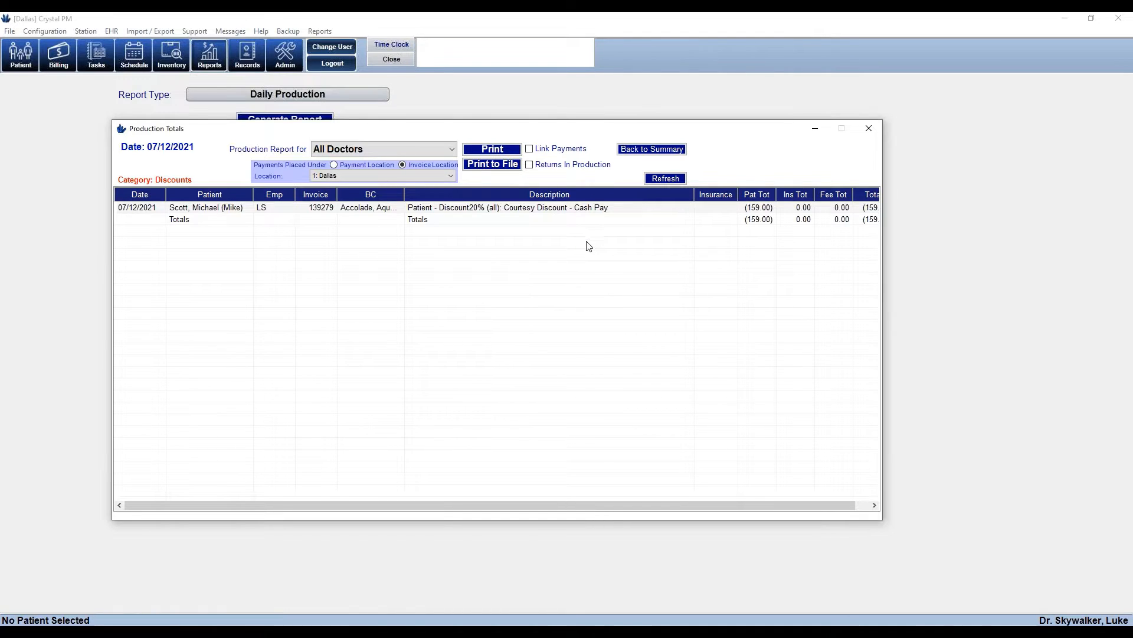
pyautogui.click(647, 151)
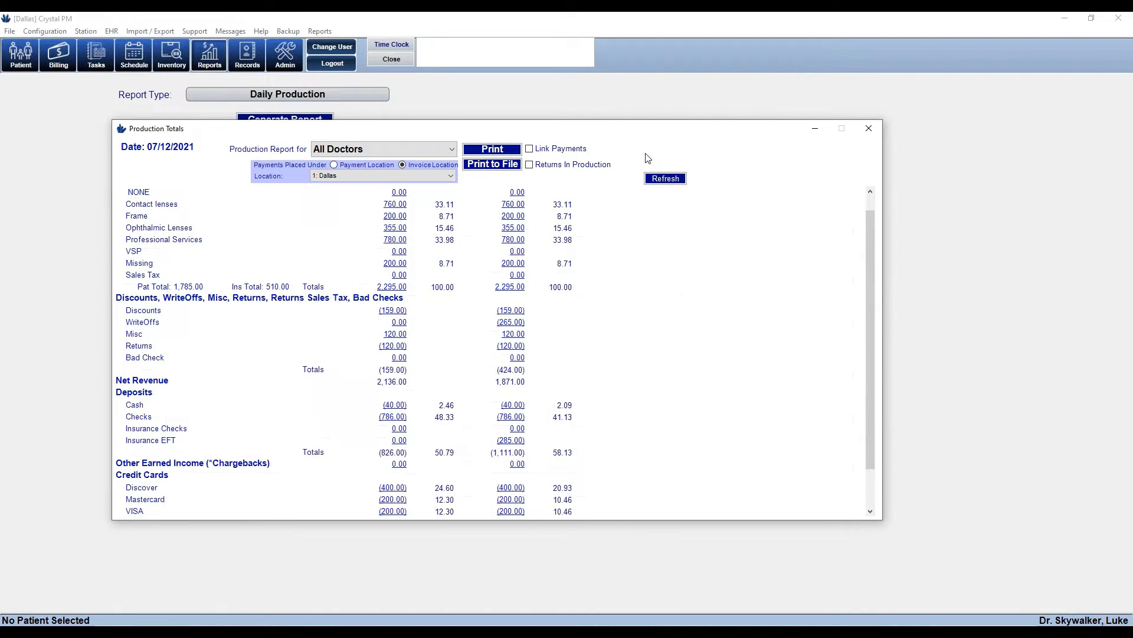
# Review the Misc refund and Returns details, going back to the summary after each
pyautogui.click(398, 334)
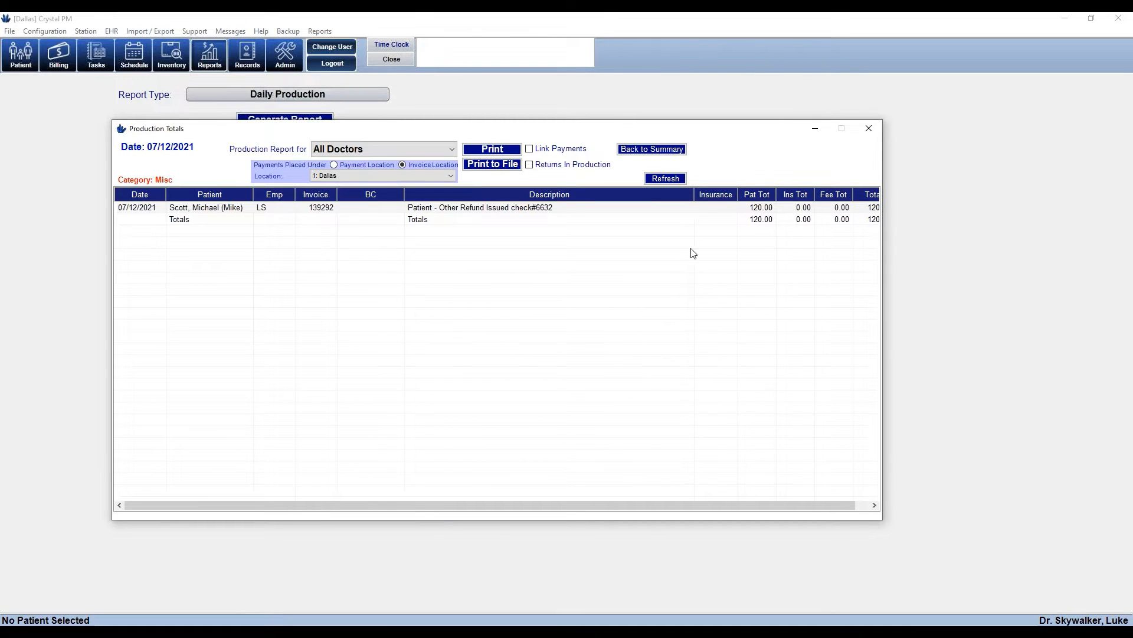
pyautogui.moveTo(694, 197); pyautogui.dragTo(610, 199)
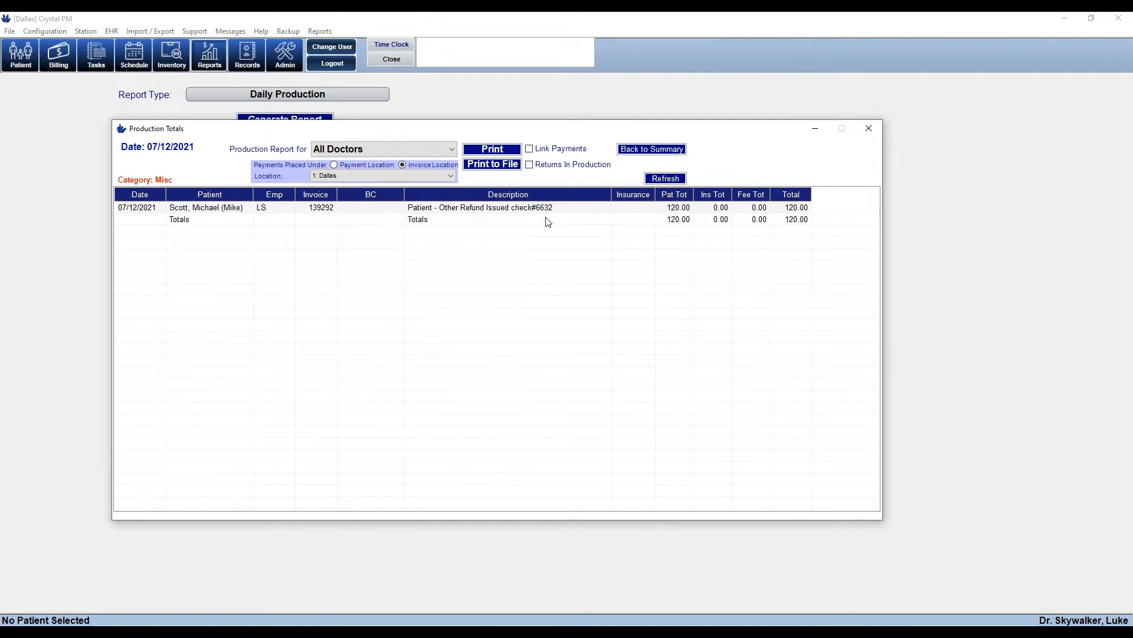
pyautogui.click(672, 150)
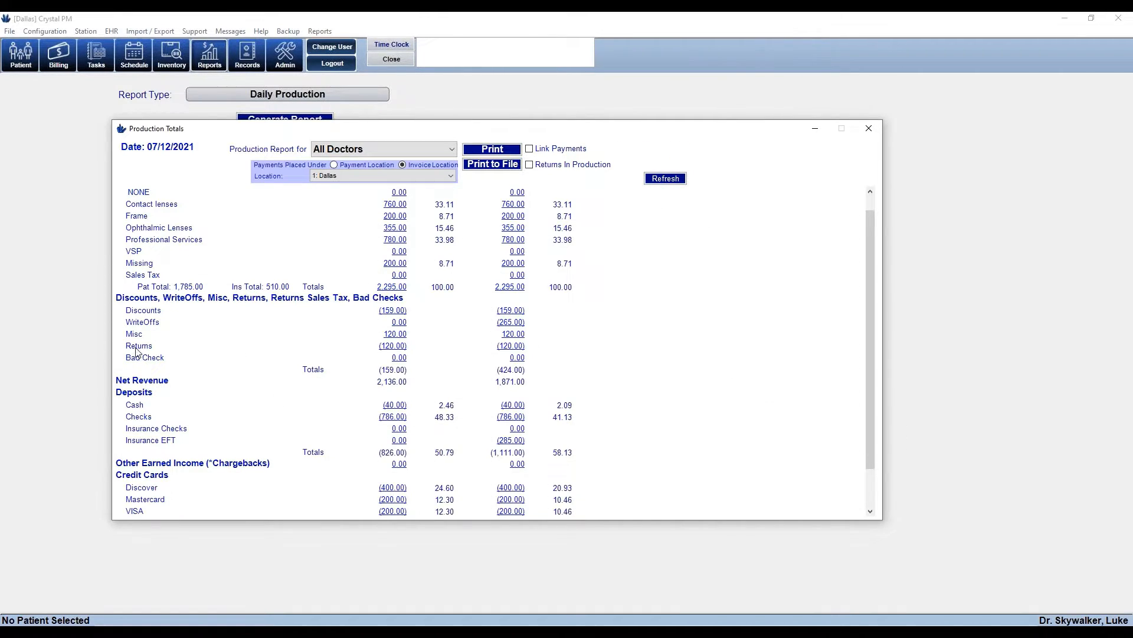
pyautogui.click(394, 346)
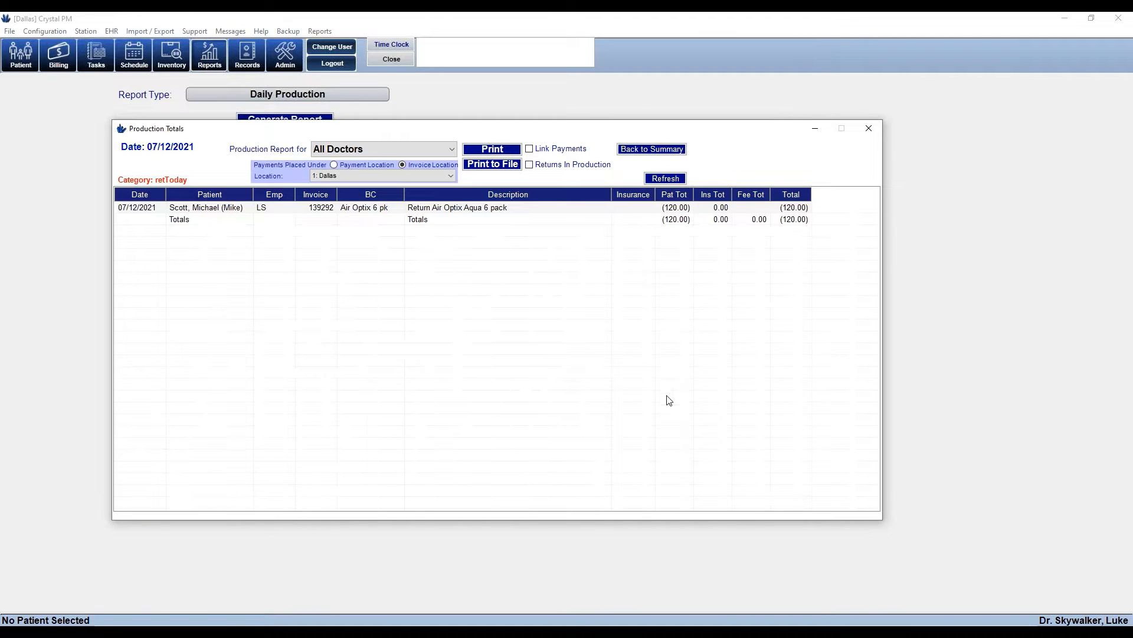
pyautogui.click(679, 152)
# Check the single 400.00 Discover card payment, then close Production Totals
pyautogui.moveTo(867, 268); pyautogui.dragTo(875, 334)
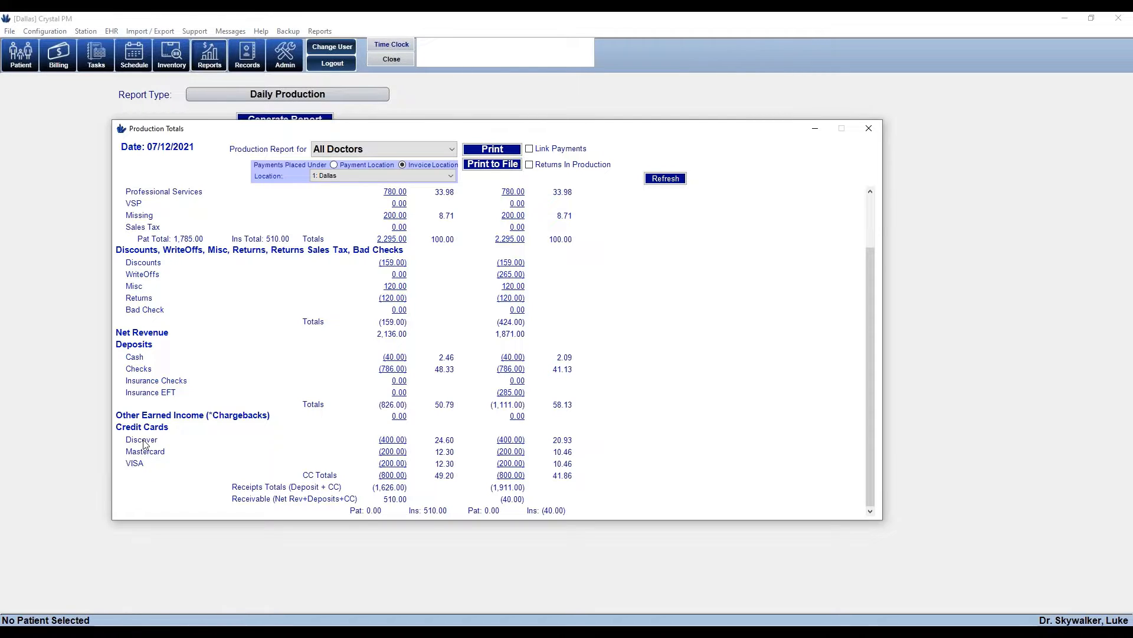
pyautogui.click(394, 443)
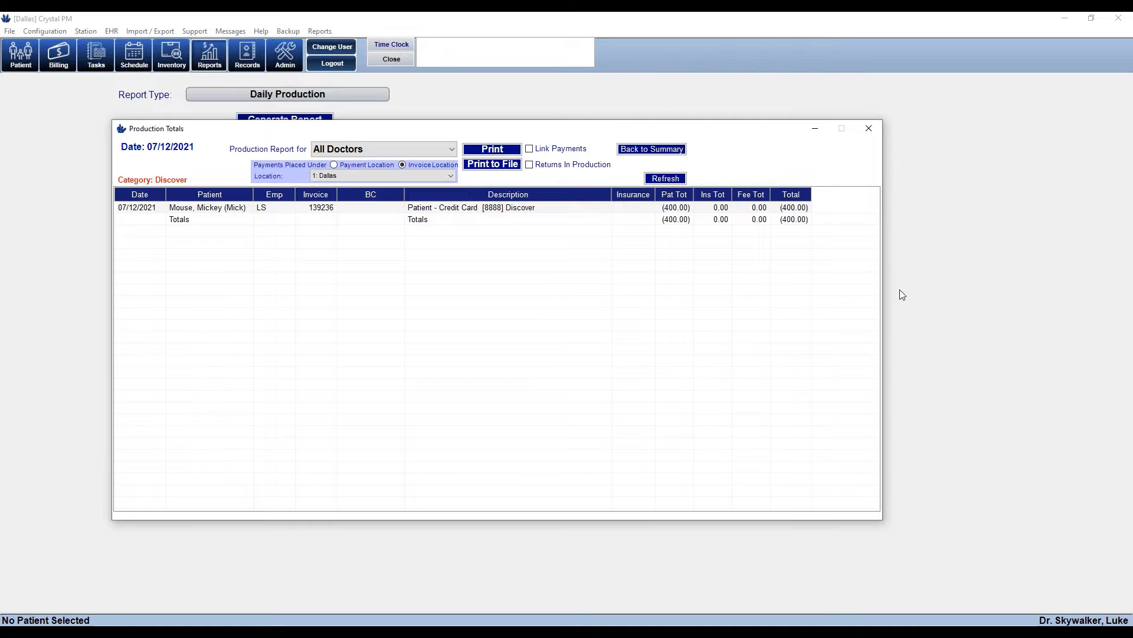
pyautogui.click(664, 149)
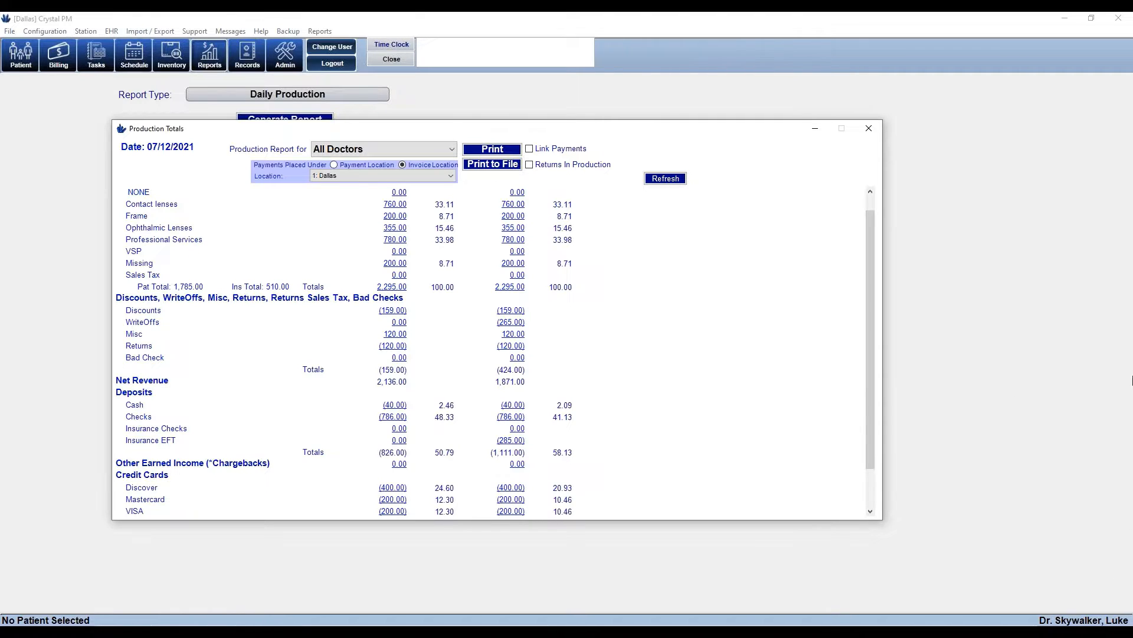
pyautogui.click(869, 128)
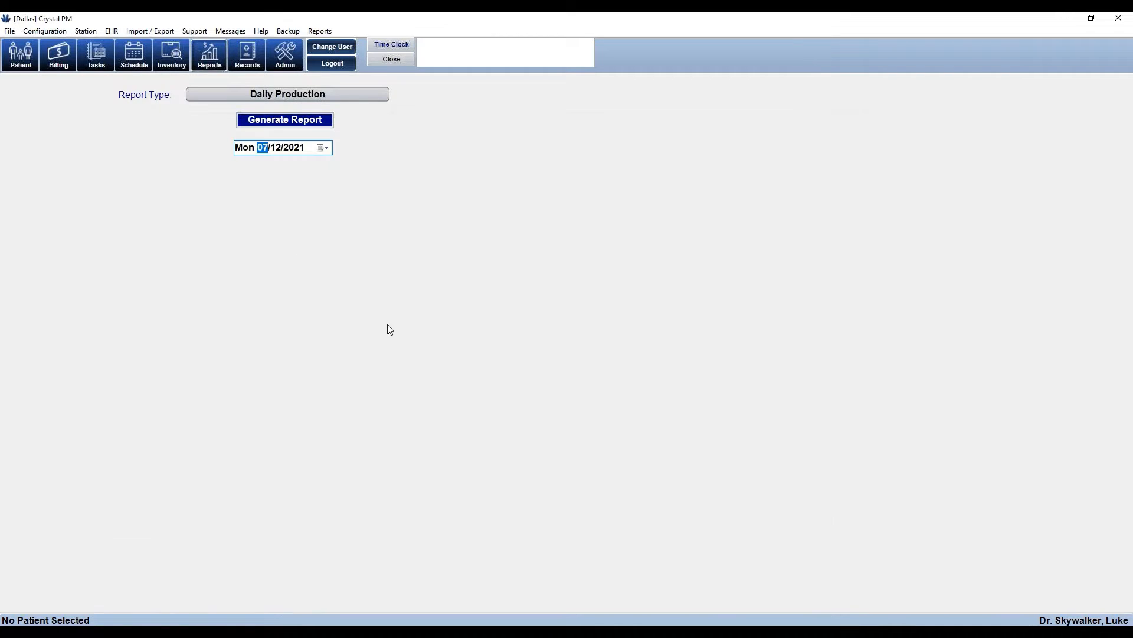
# Generate the Financials Sales Report for 06/13/2021–07/12/2021
pyautogui.click(346, 94)
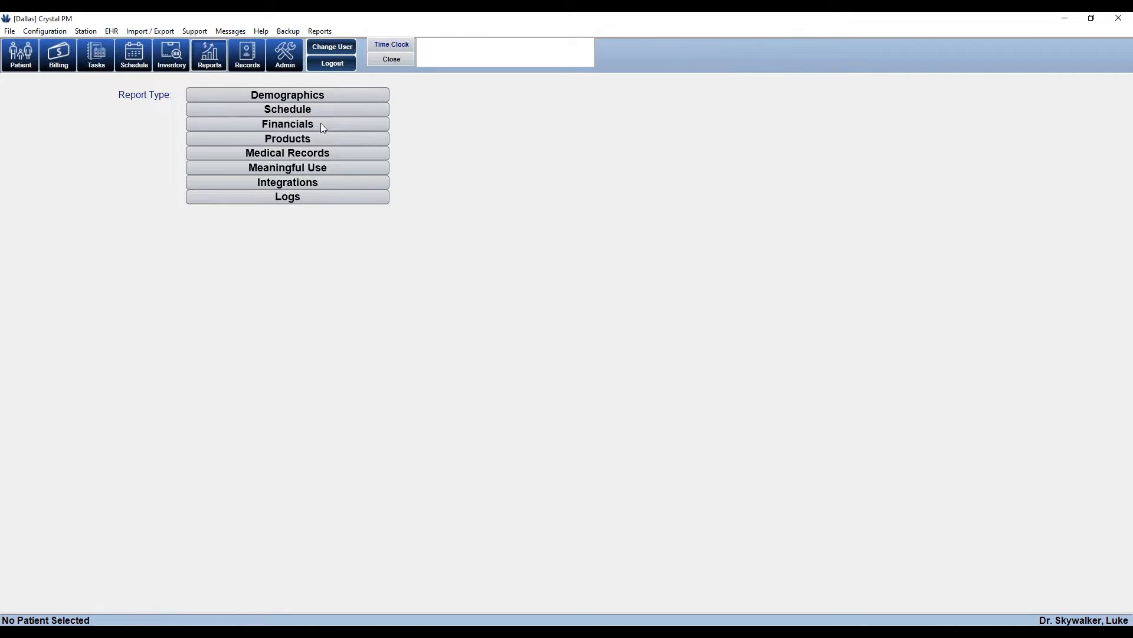
pyautogui.click(321, 123)
pyautogui.scroll(-3, 357, 282)
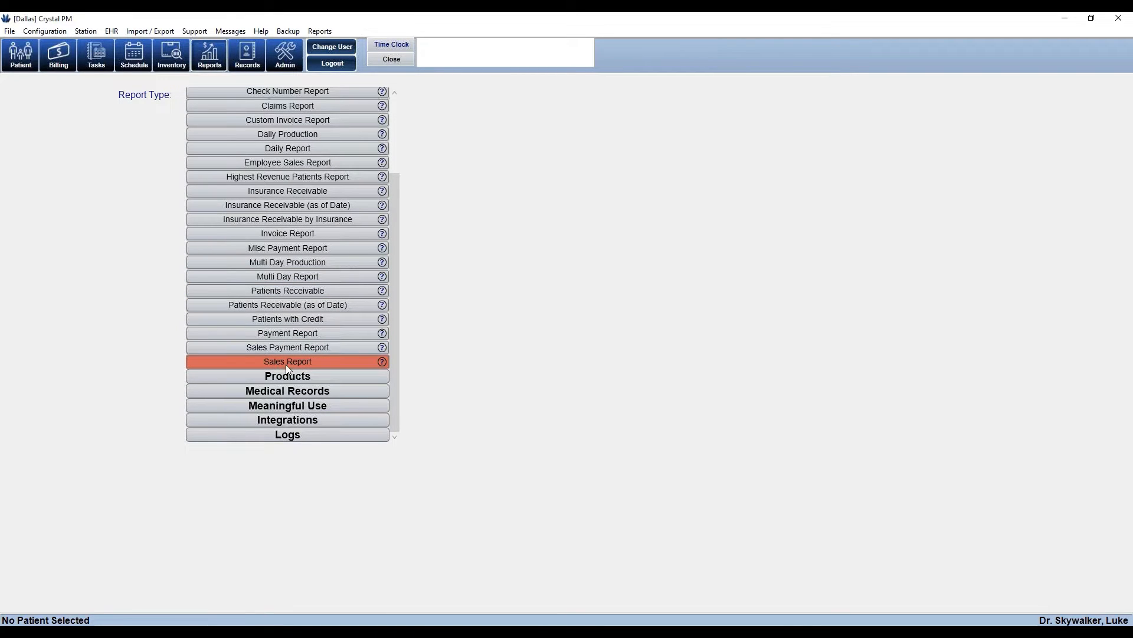
pyautogui.click(301, 361)
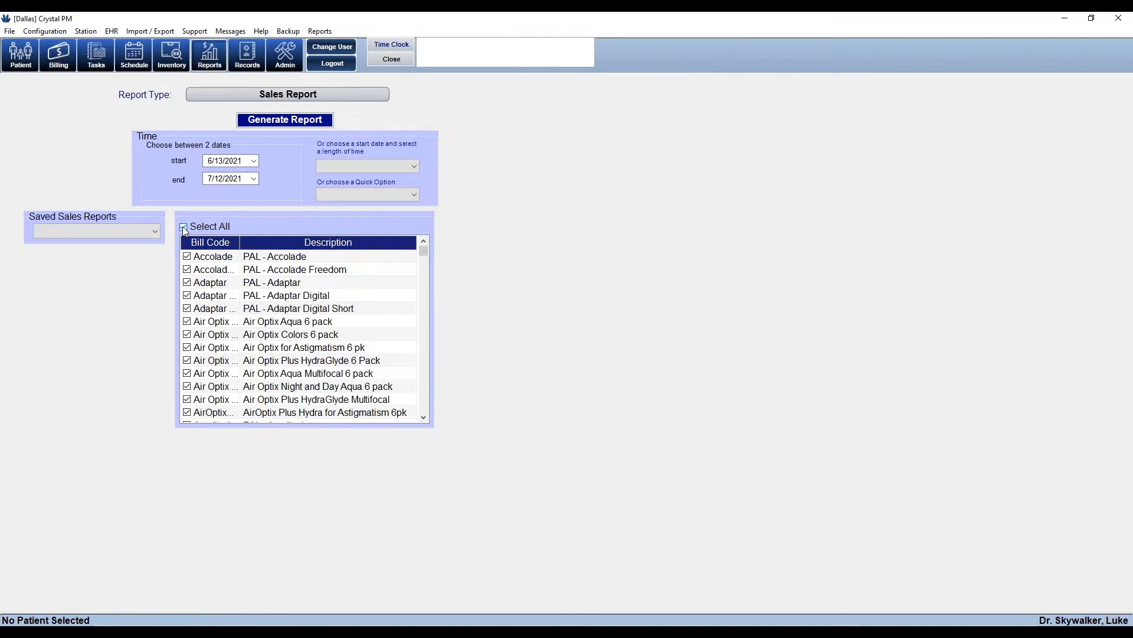
pyautogui.click(275, 126)
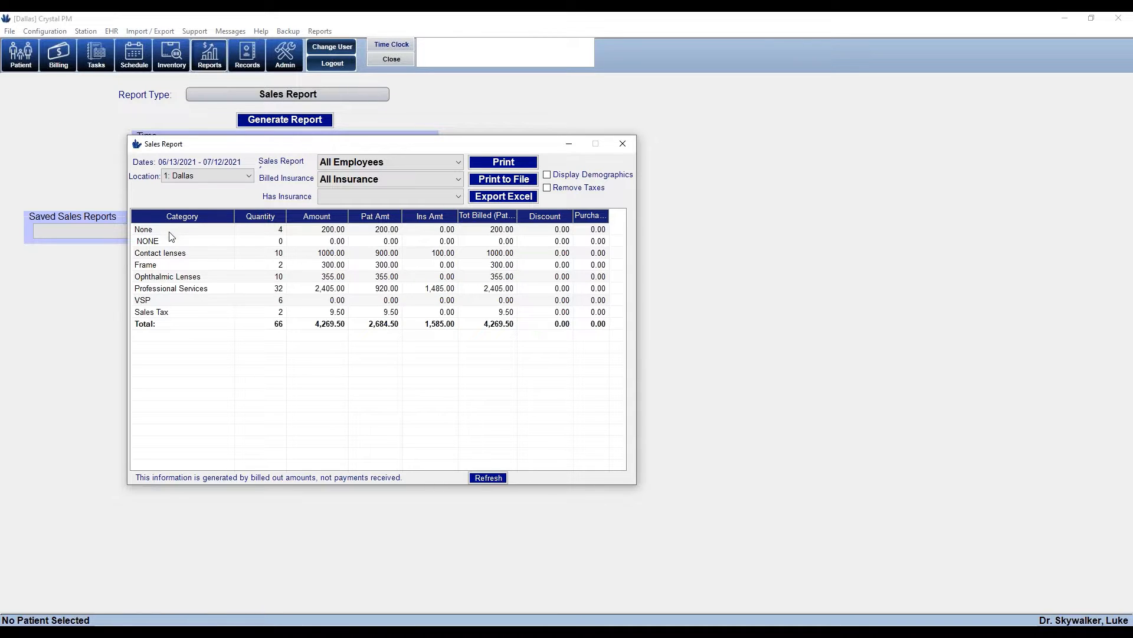
# Drill from Contact lenses through Air Optix Plus HydraGlyde to open invoice 139271
pyautogui.click(157, 312)
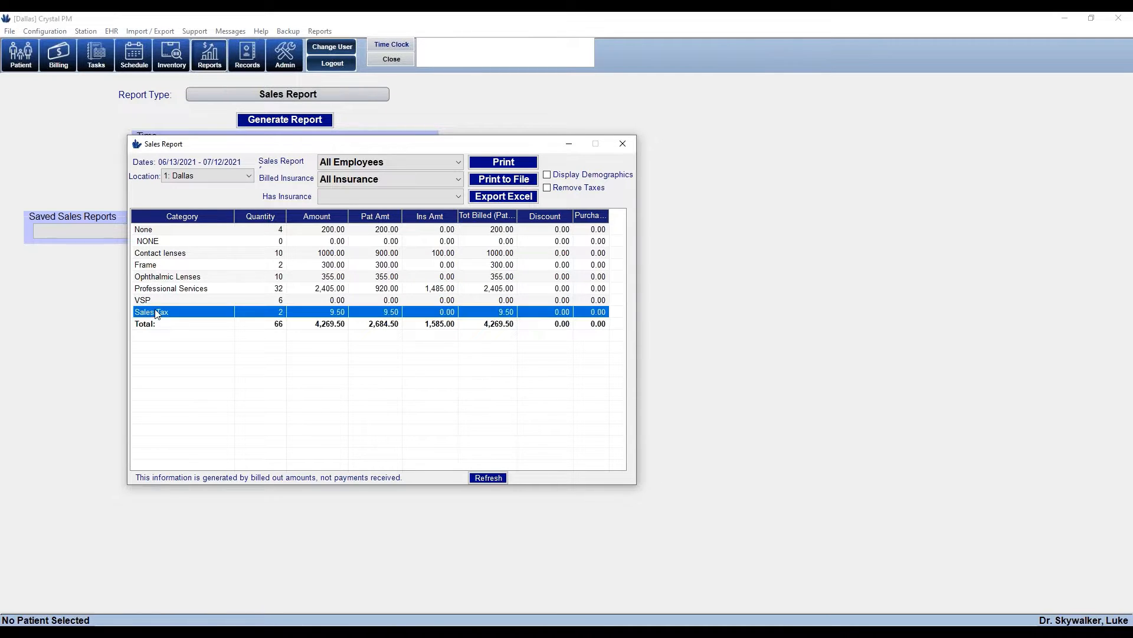
pyautogui.moveTo(637, 351); pyautogui.dragTo(814, 376)
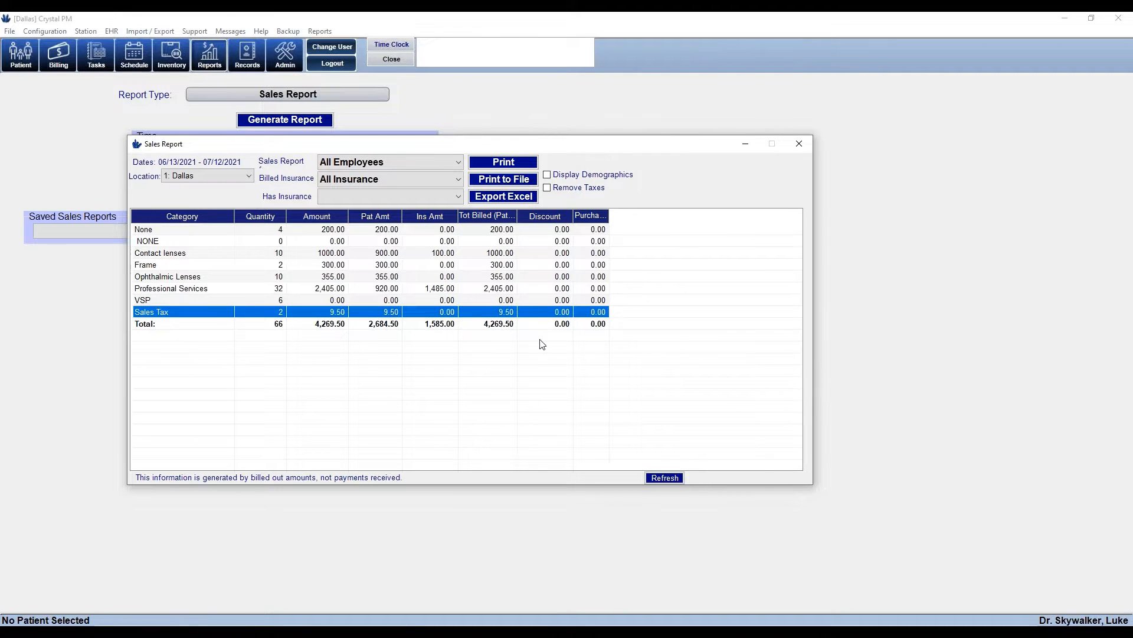
pyautogui.click(200, 256)
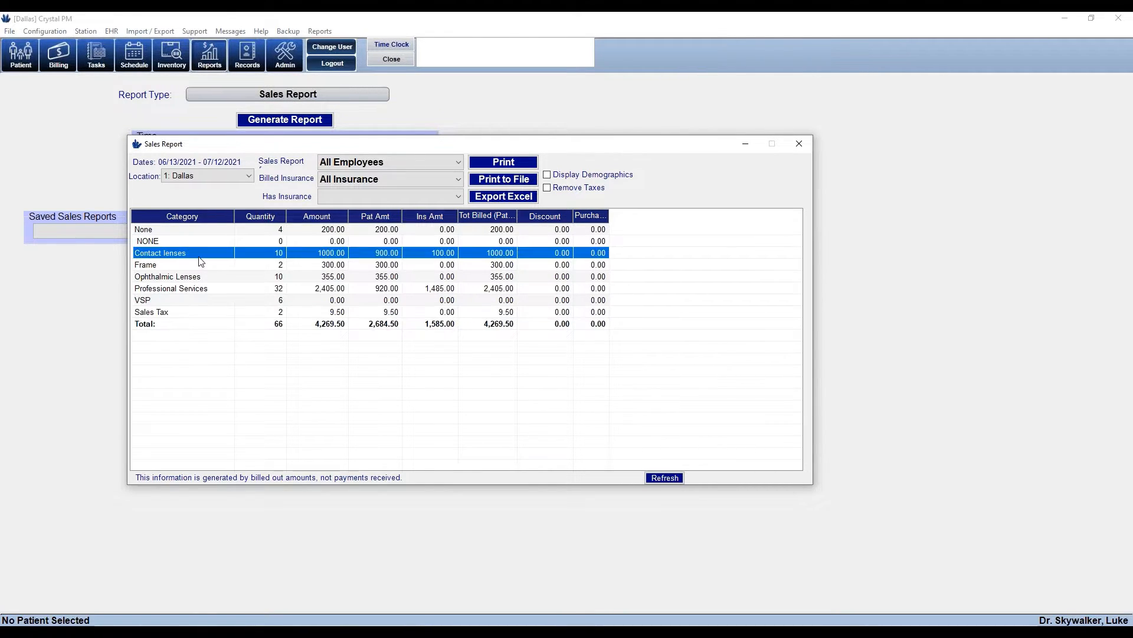
pyautogui.doubleClick(200, 257)
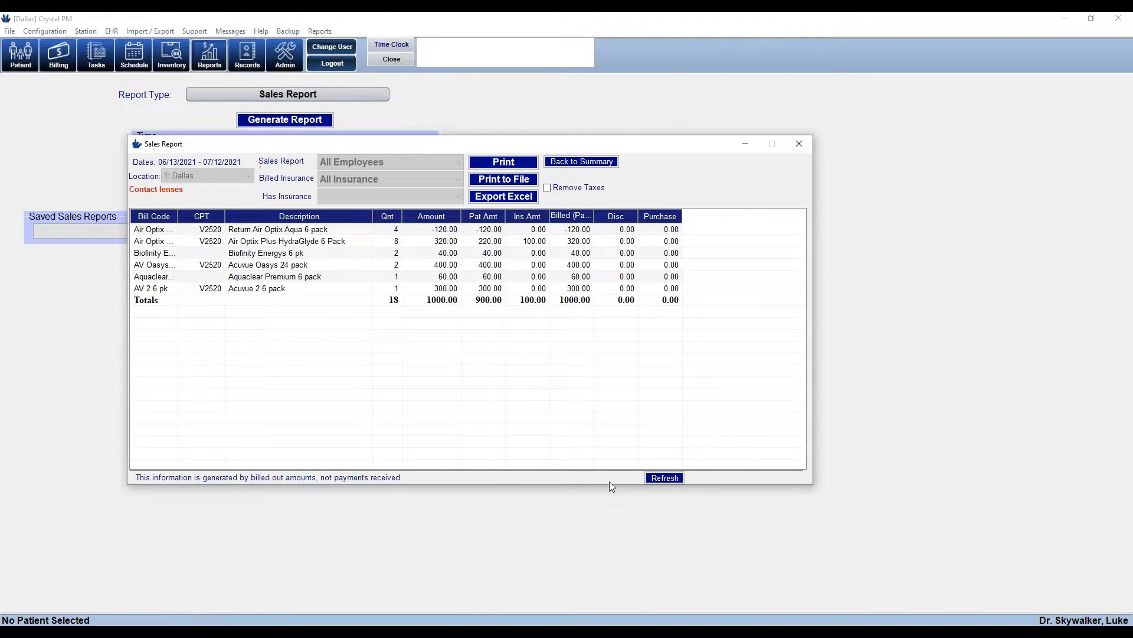
pyautogui.doubleClick(266, 241)
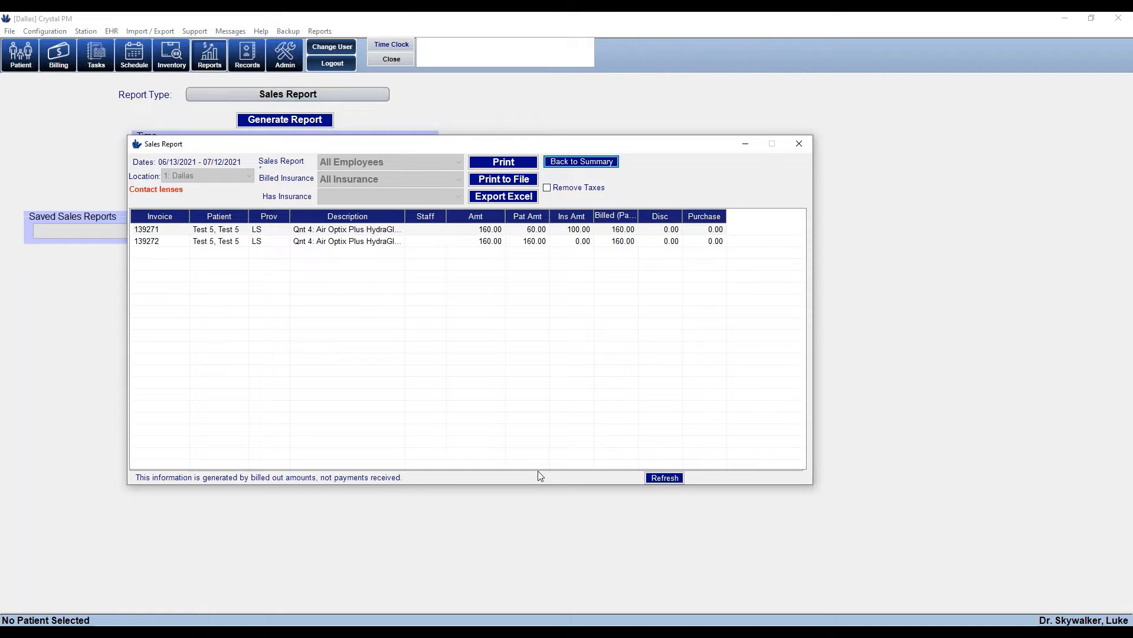
pyautogui.click(343, 232)
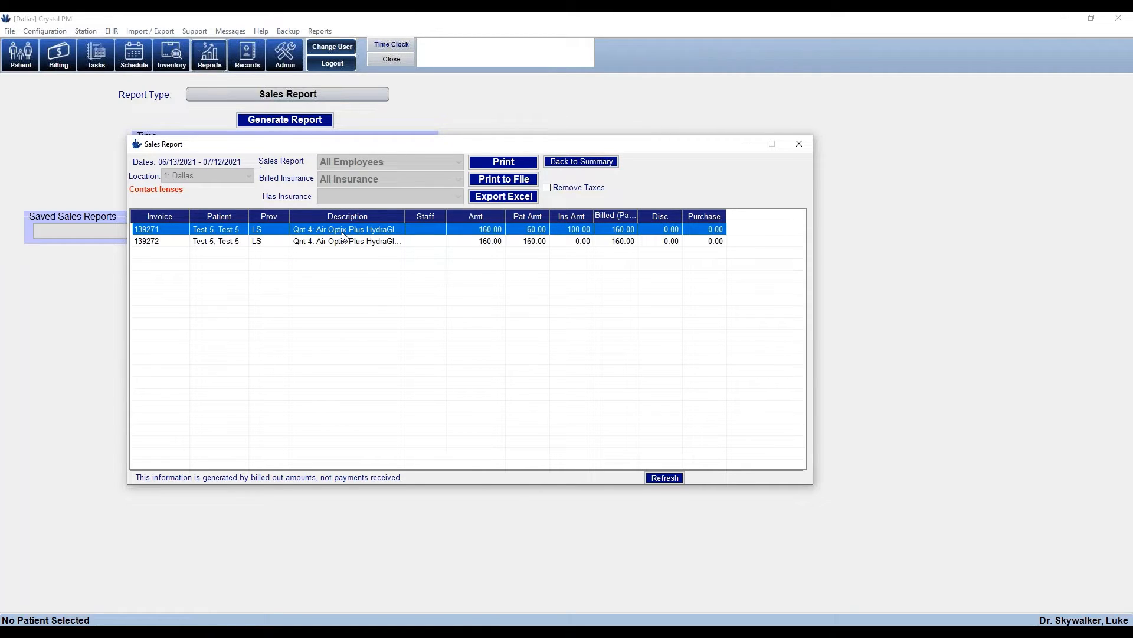
pyautogui.doubleClick(342, 232)
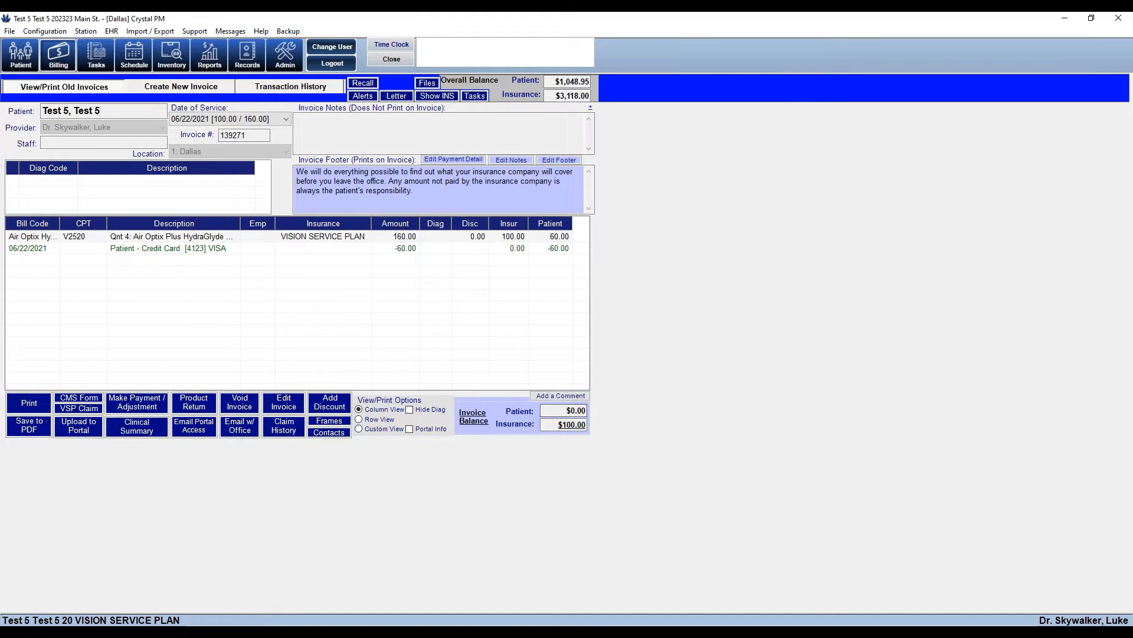
# Close the Sales Report and the invoice screen, returning to the home screen
pyautogui.moveTo(567, 633)
pyautogui.click(590, 602)
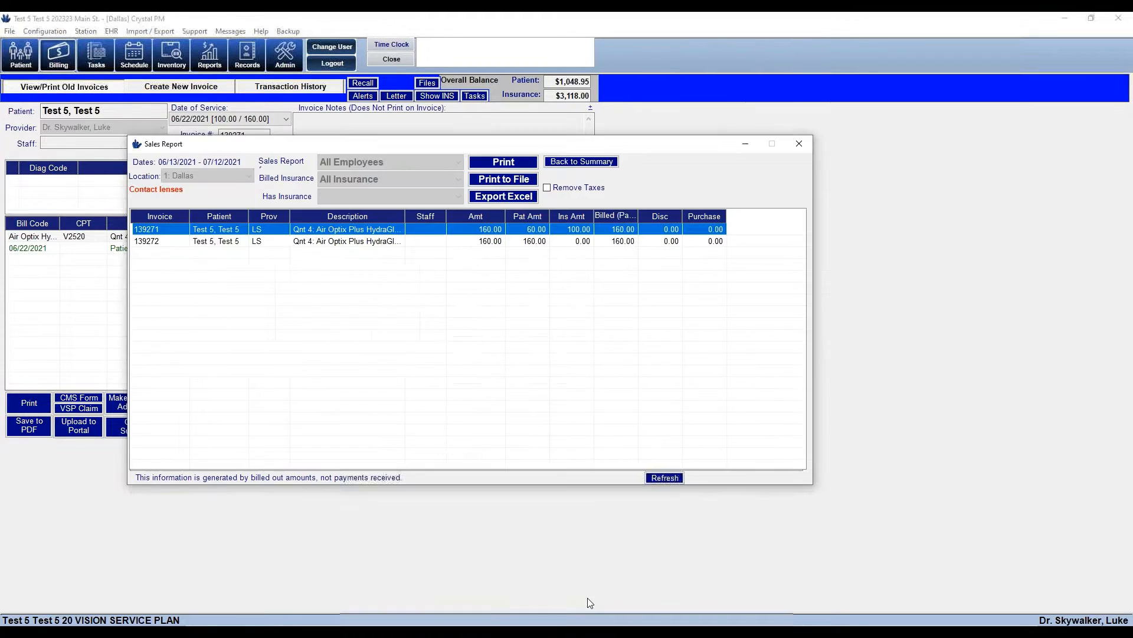
pyautogui.click(799, 144)
pyautogui.click(389, 60)
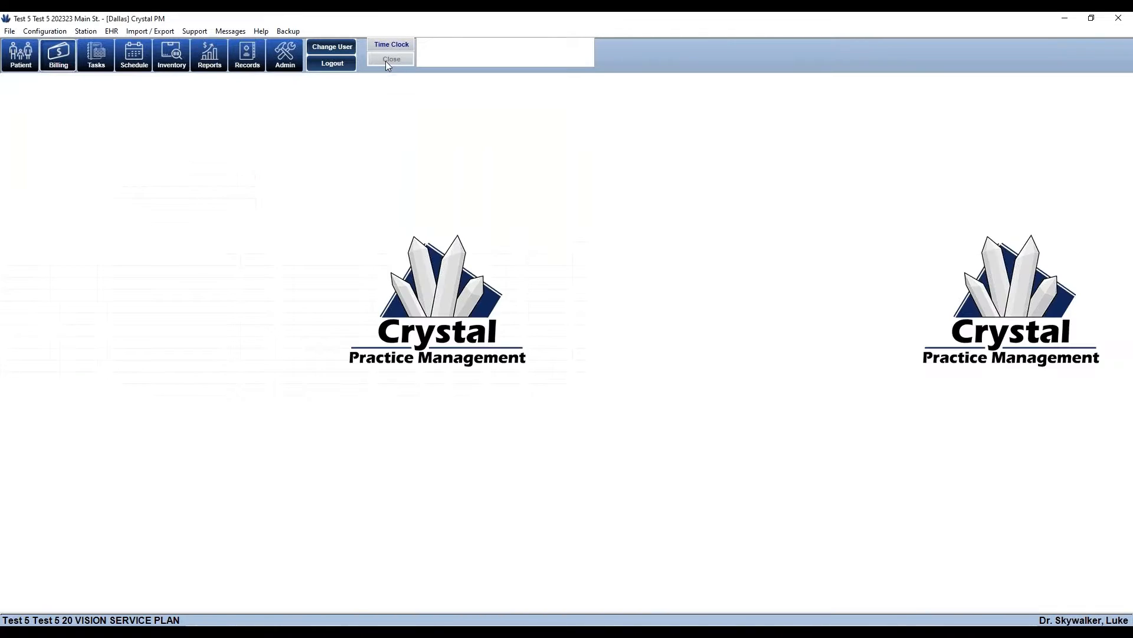
# Generate the Sales Payment Report for 06/13/2021–07/12/2021, widening the window and Assigned Money column
pyautogui.click(196, 66)
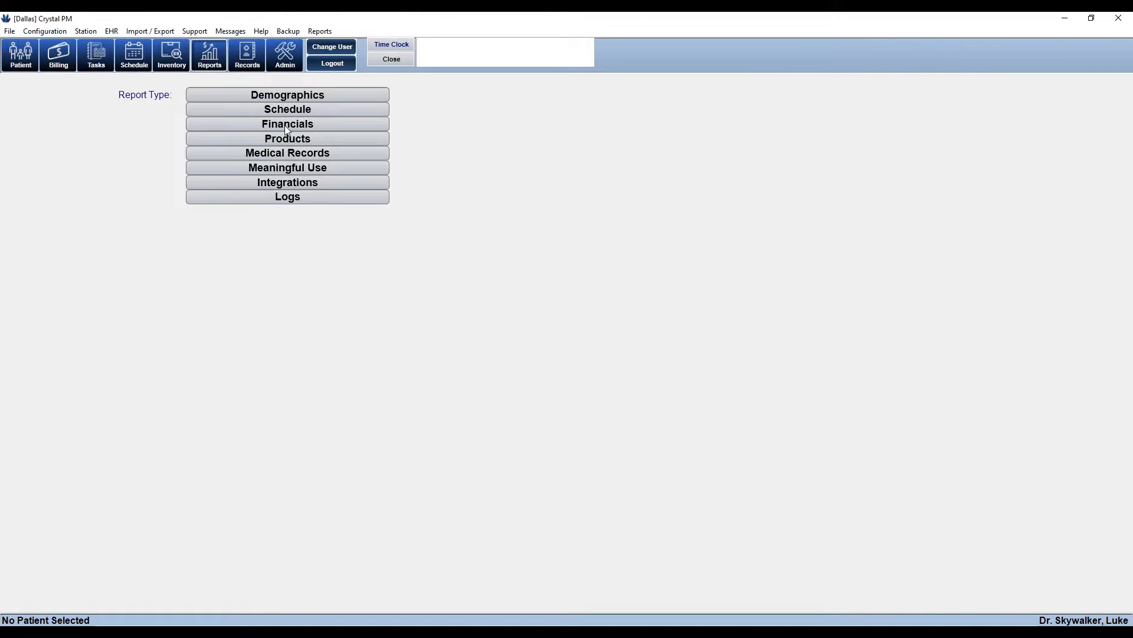
pyautogui.click(286, 125)
pyautogui.scroll(-1, 314, 275)
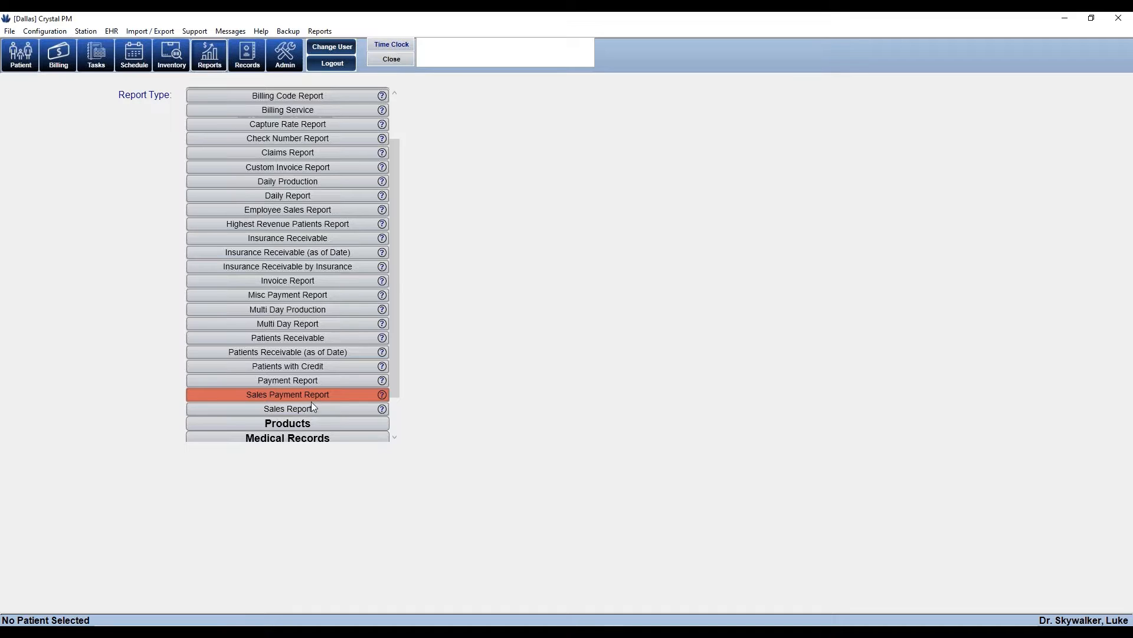
pyautogui.click(280, 399)
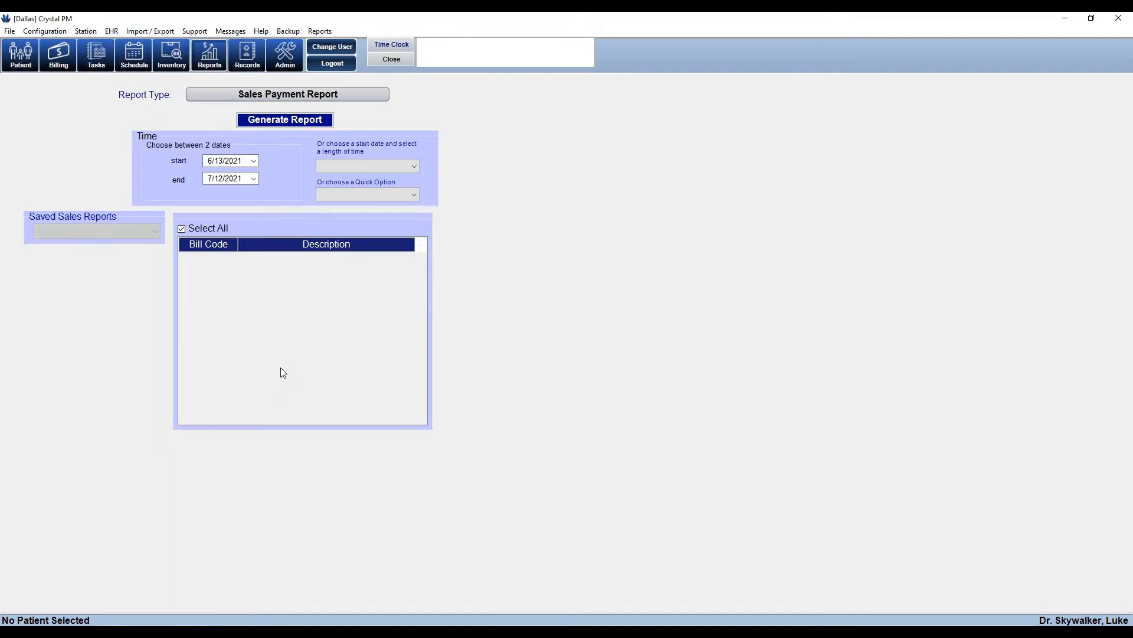
pyautogui.click(281, 121)
pyautogui.moveTo(737, 338); pyautogui.dragTo(917, 340)
pyautogui.moveTo(668, 215); pyautogui.dragTo(752, 216)
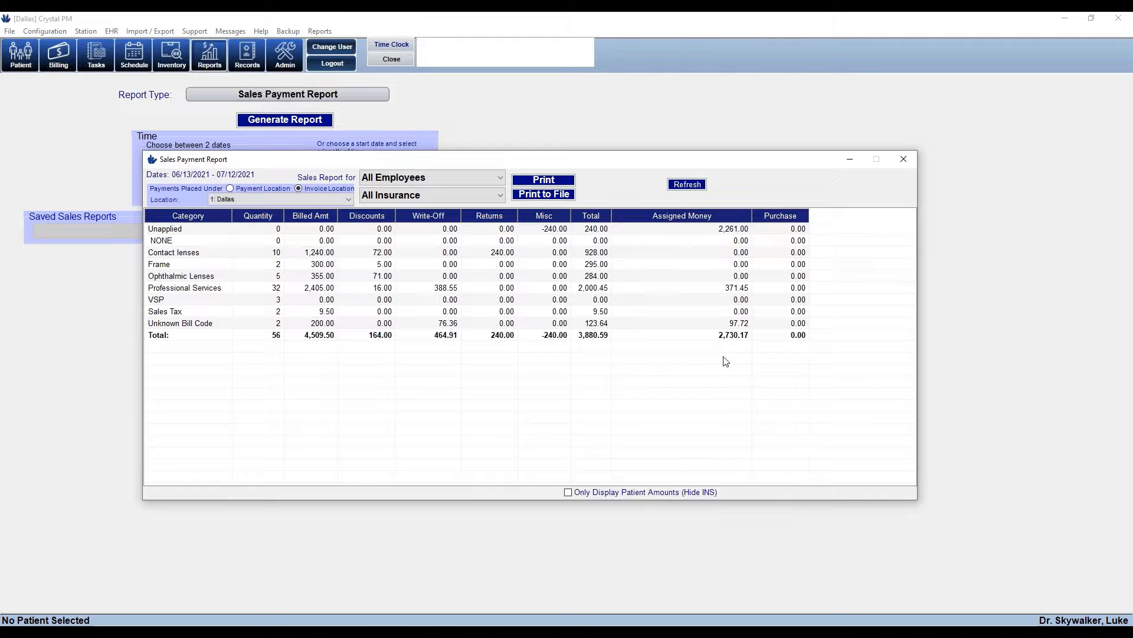
pyautogui.click(696, 291)
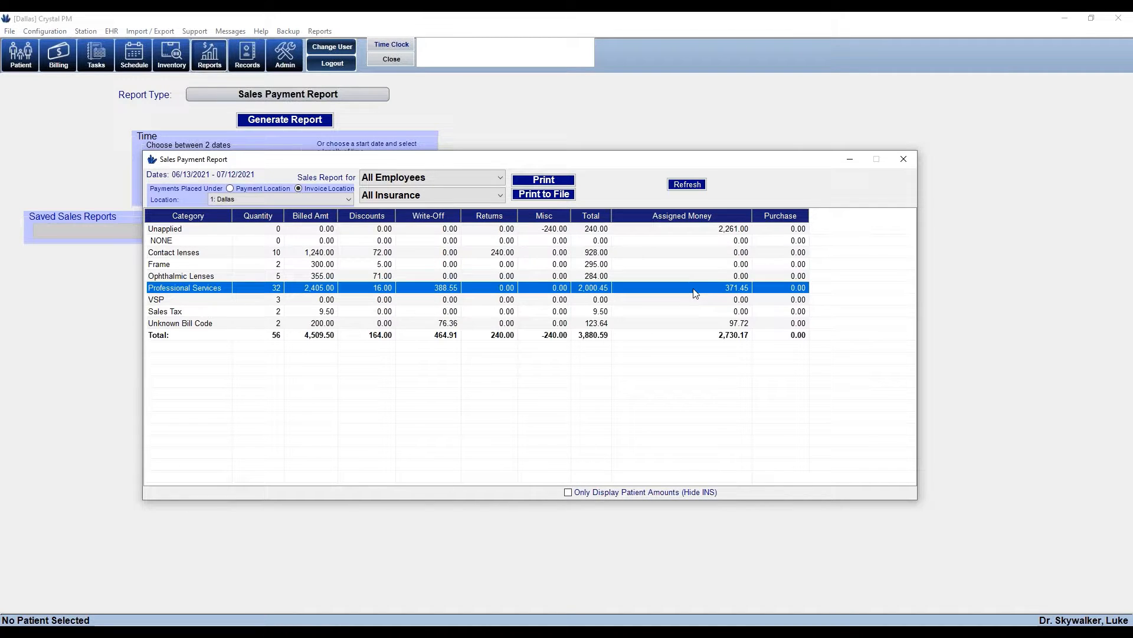
pyautogui.doubleClick(695, 294)
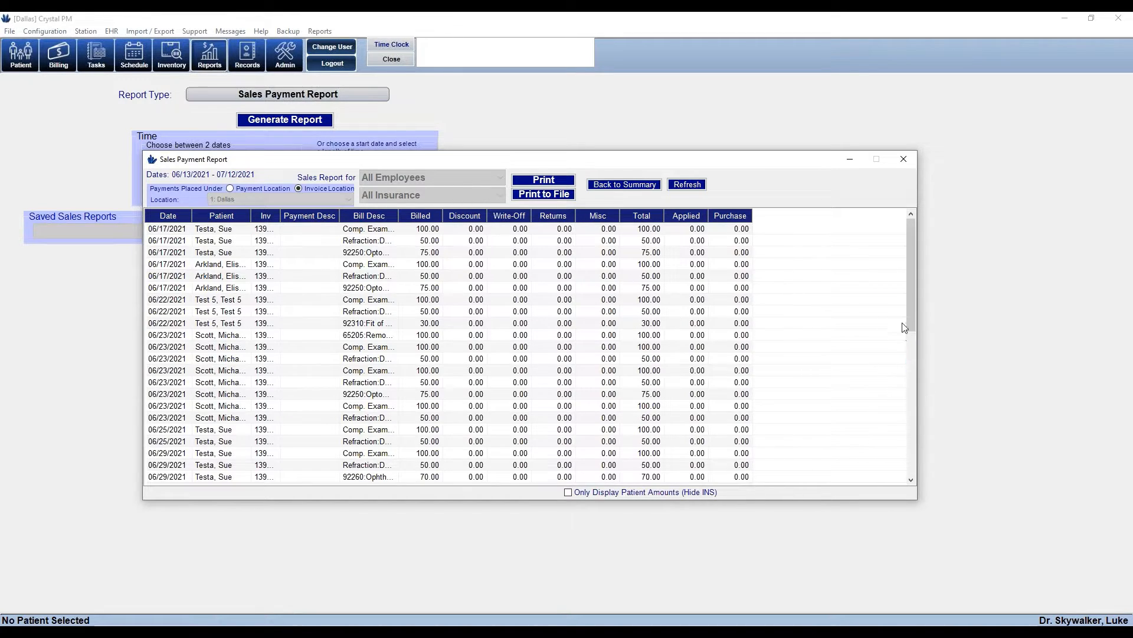
pyautogui.moveTo(911, 319); pyautogui.dragTo(916, 438)
pyautogui.click(709, 300)
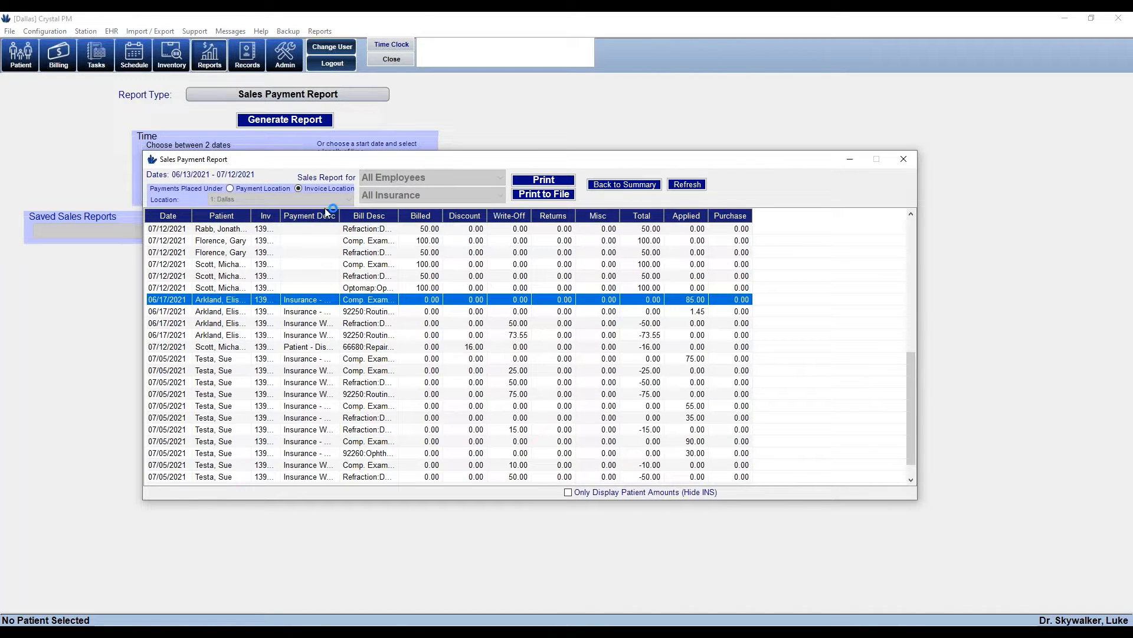
pyautogui.moveTo(340, 214); pyautogui.dragTo(402, 213)
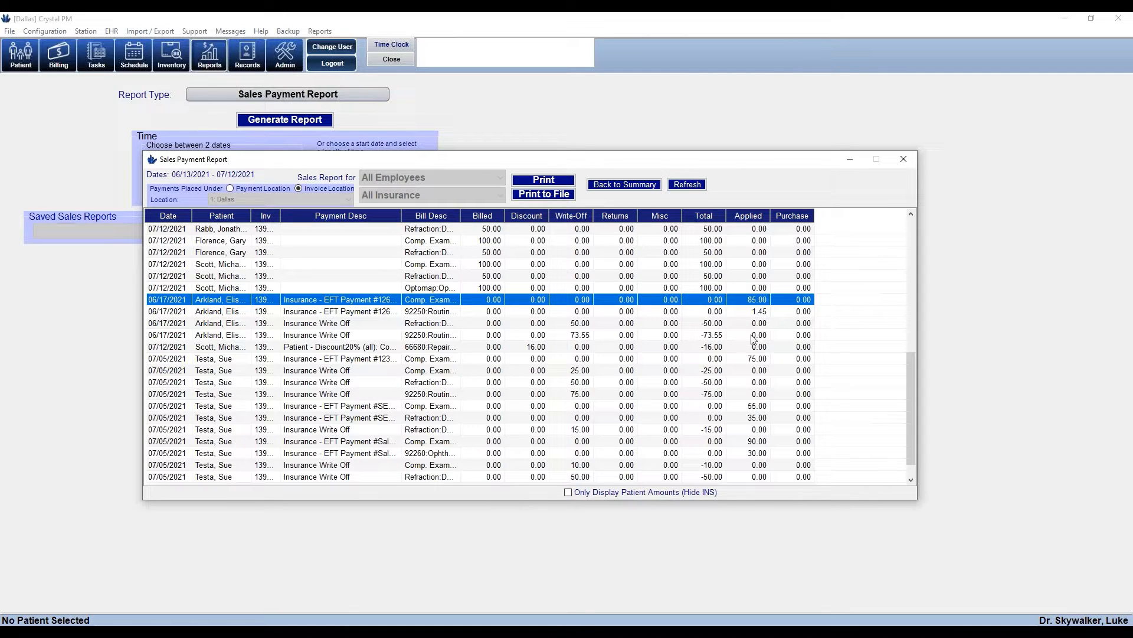
pyautogui.click(756, 312)
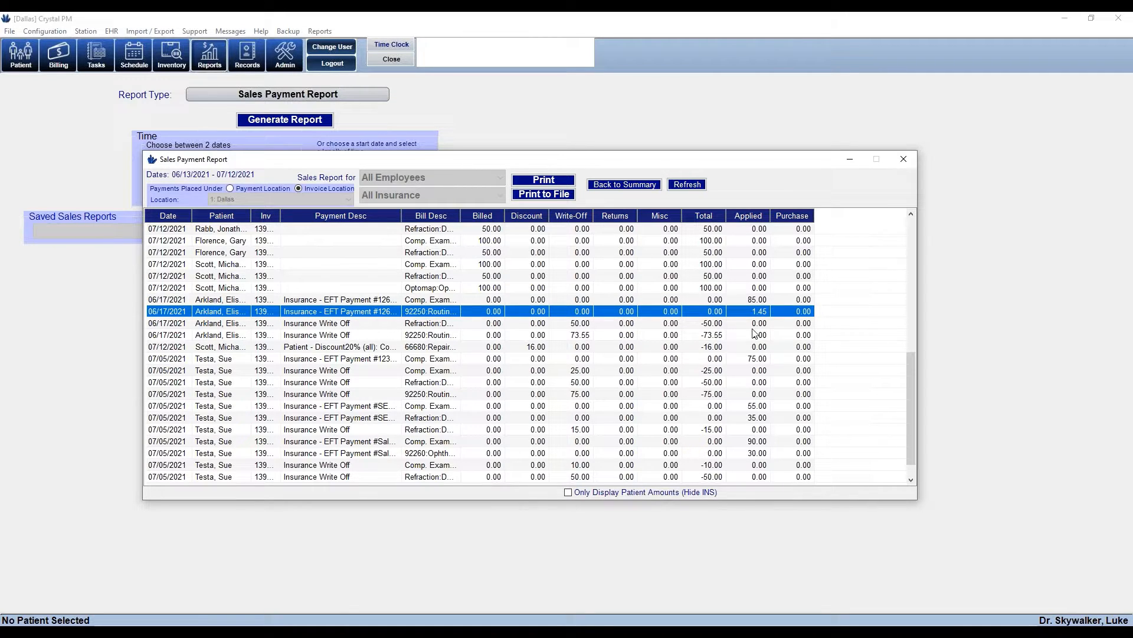
pyautogui.click(756, 359)
pyautogui.click(756, 407)
pyautogui.click(758, 419)
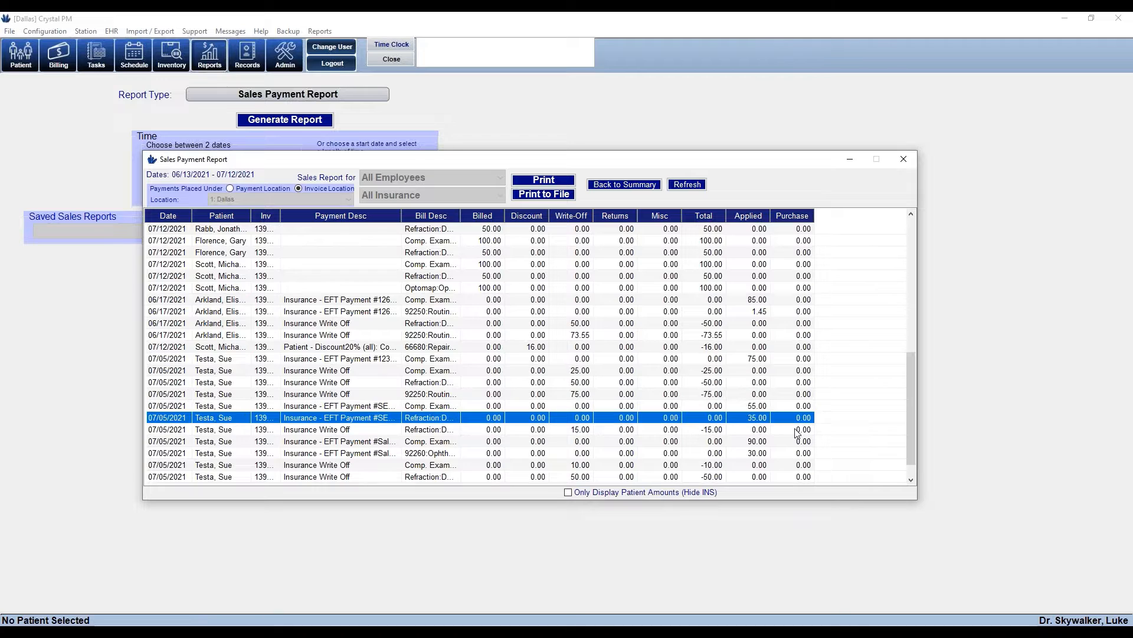
pyautogui.scroll(-1, 908, 432)
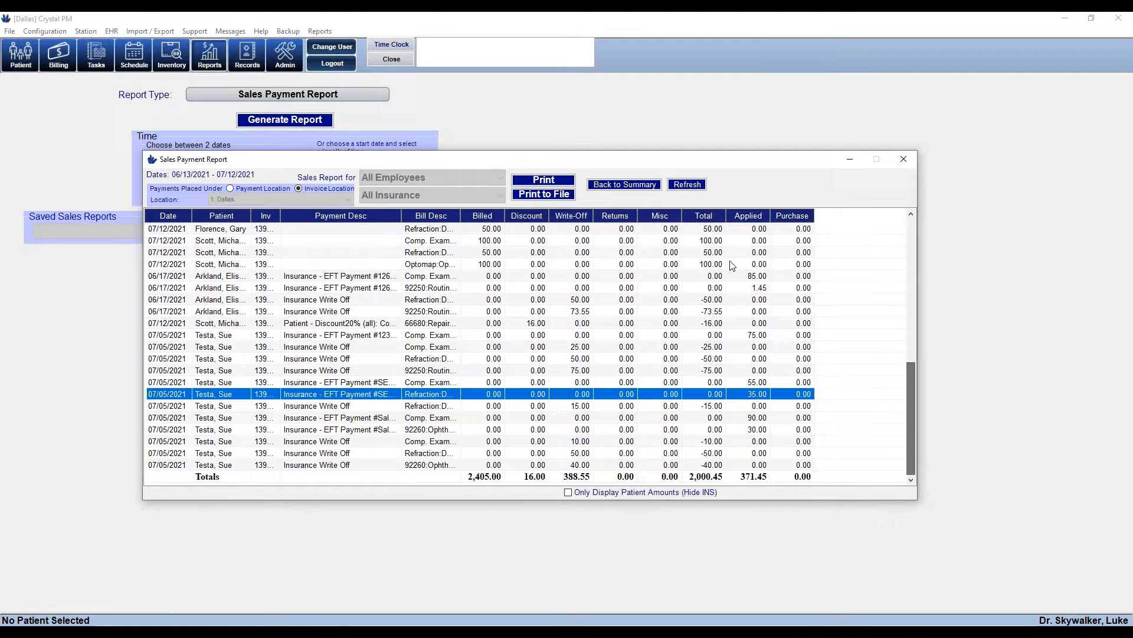
pyautogui.click(652, 186)
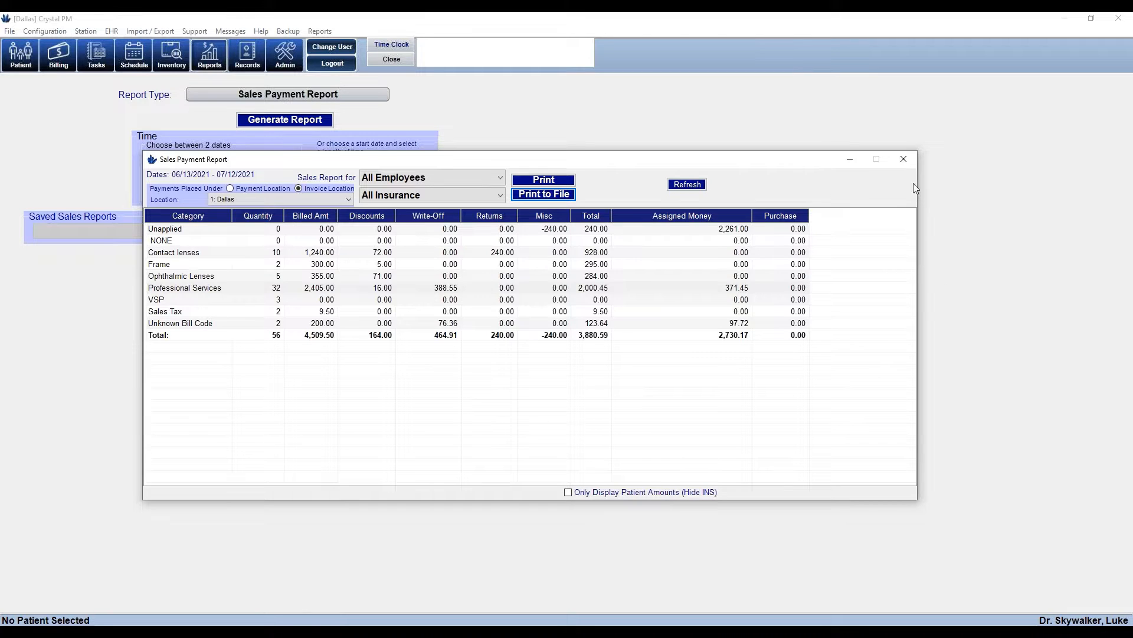
pyautogui.click(904, 160)
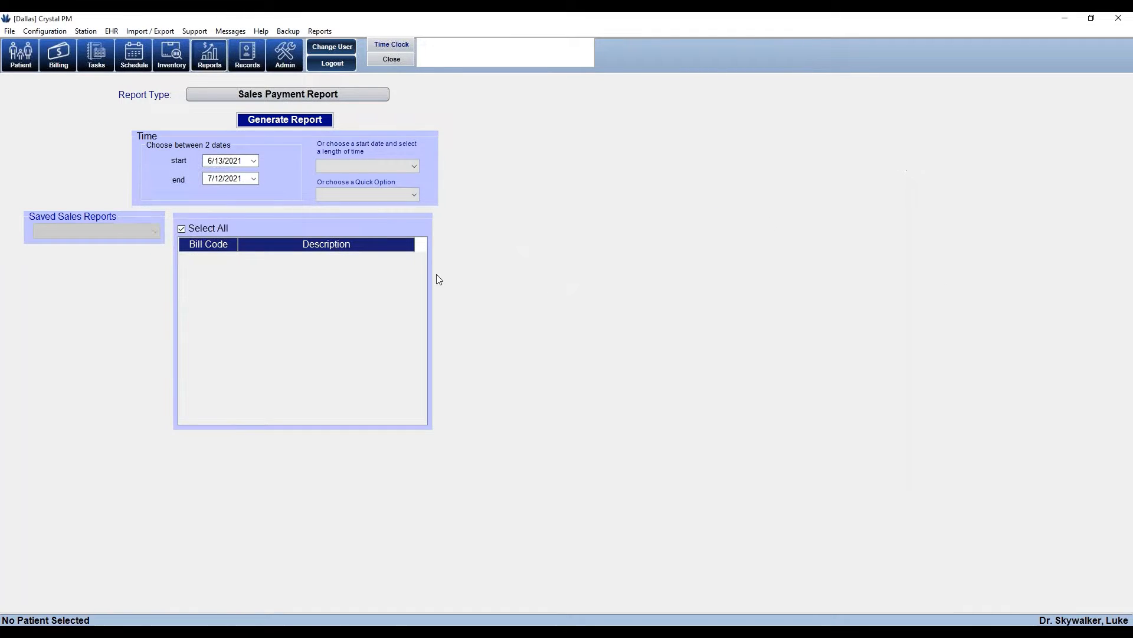
# Generate the Insurance Receivable report for all insurances and locations
pyautogui.click(245, 98)
pyautogui.click(261, 125)
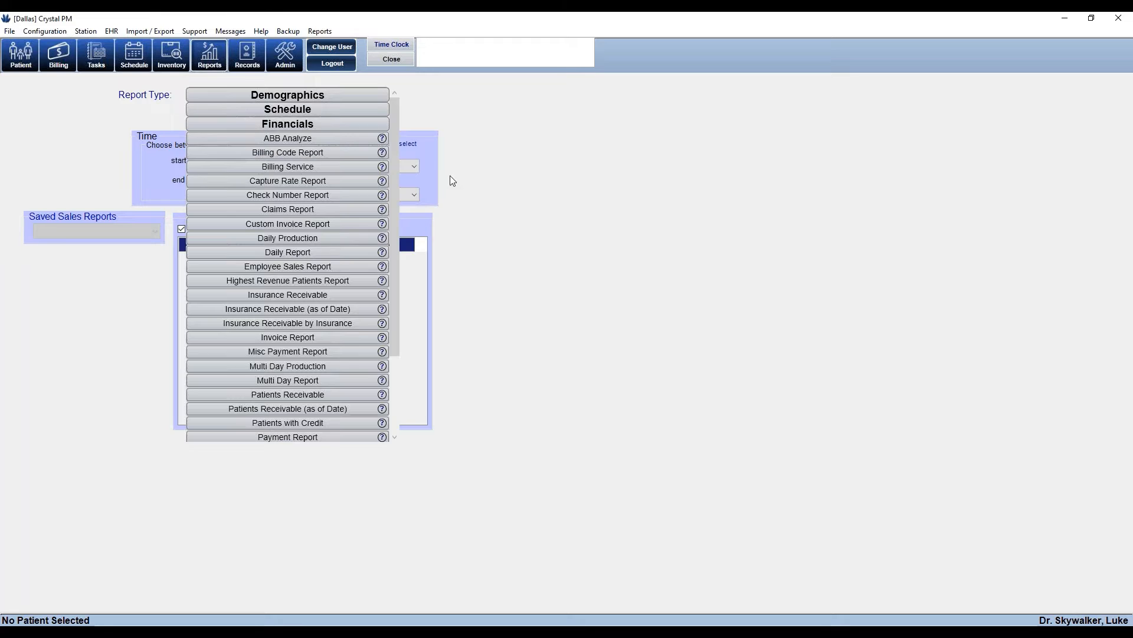
pyautogui.moveTo(395, 169)
pyautogui.mouseDown()
pyautogui.moveTo(402, 248)
pyautogui.moveTo(401, 174)
pyautogui.mouseUp()
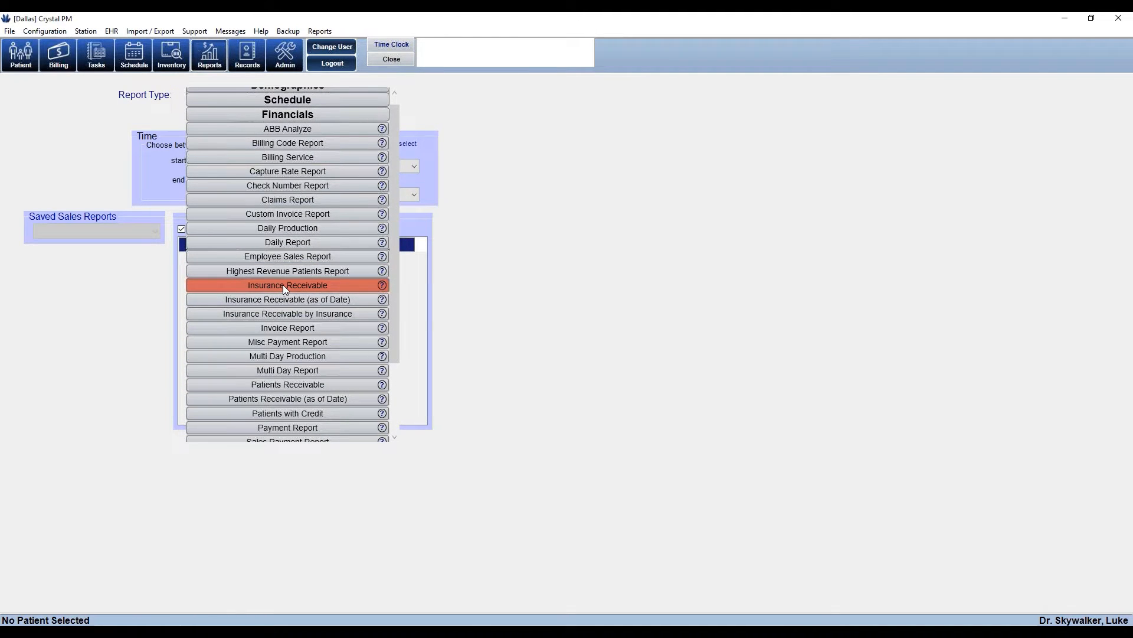
pyautogui.click(285, 287)
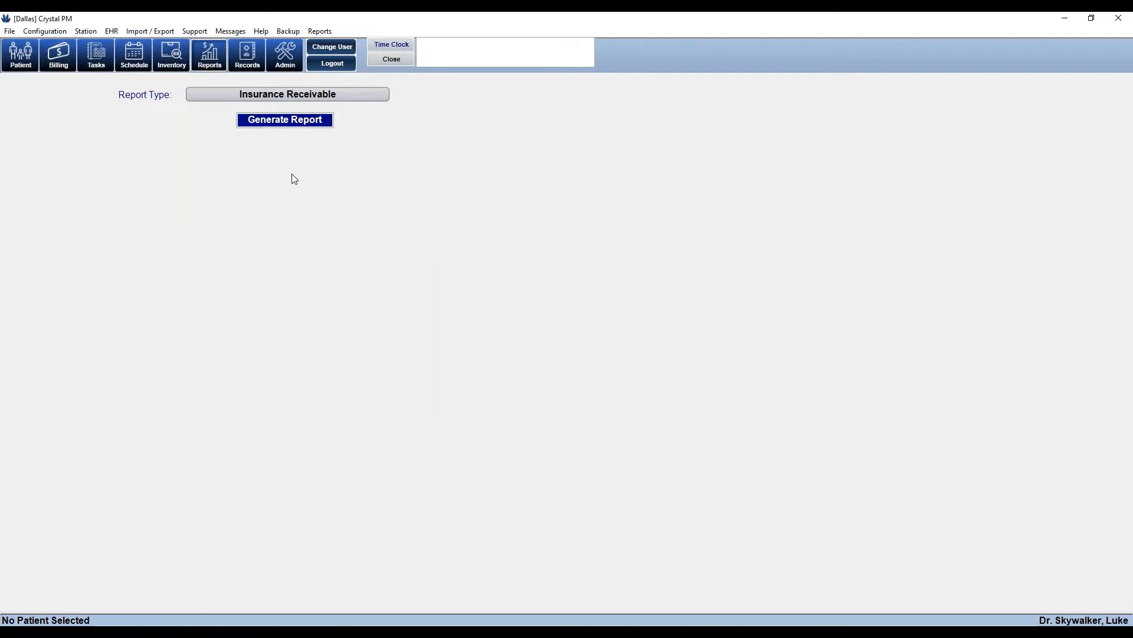
pyautogui.click(280, 120)
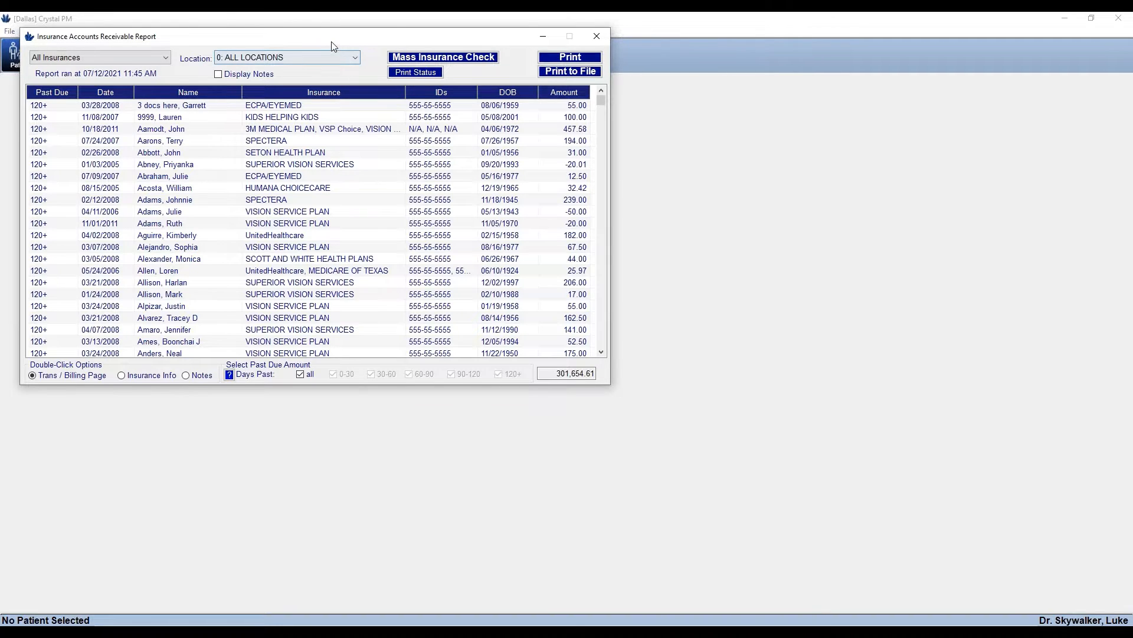
# Centre the report window and highlight the 301,654.61 outstanding total
pyautogui.moveTo(331, 40); pyautogui.dragTo(533, 134)
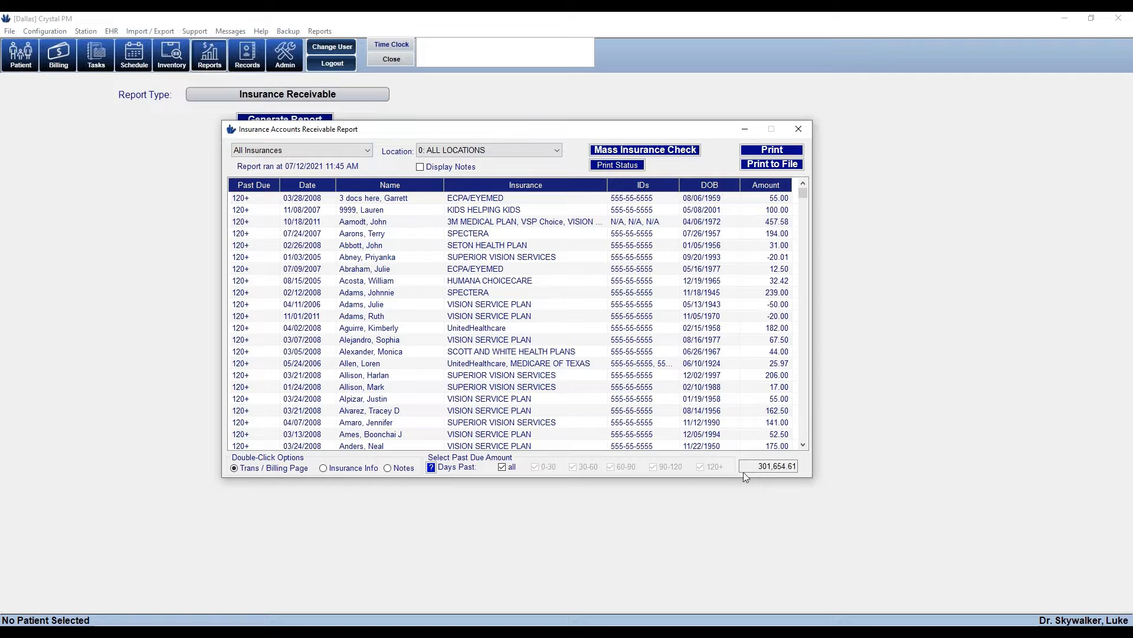
pyautogui.moveTo(757, 467); pyautogui.dragTo(816, 481)
pyautogui.click(355, 154)
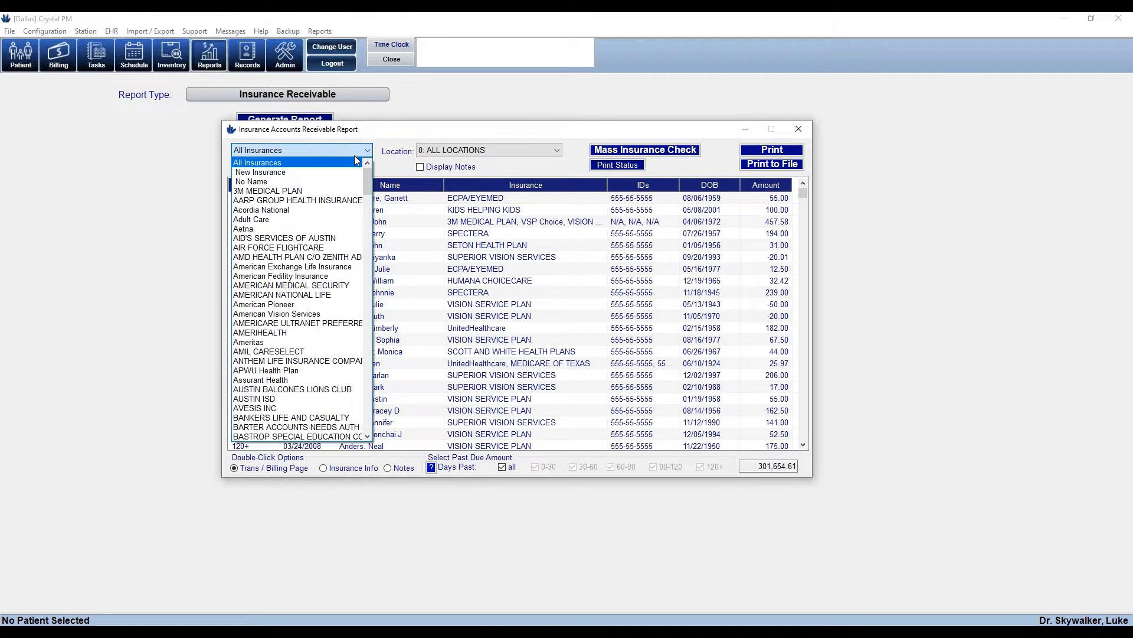
pyautogui.click(348, 418)
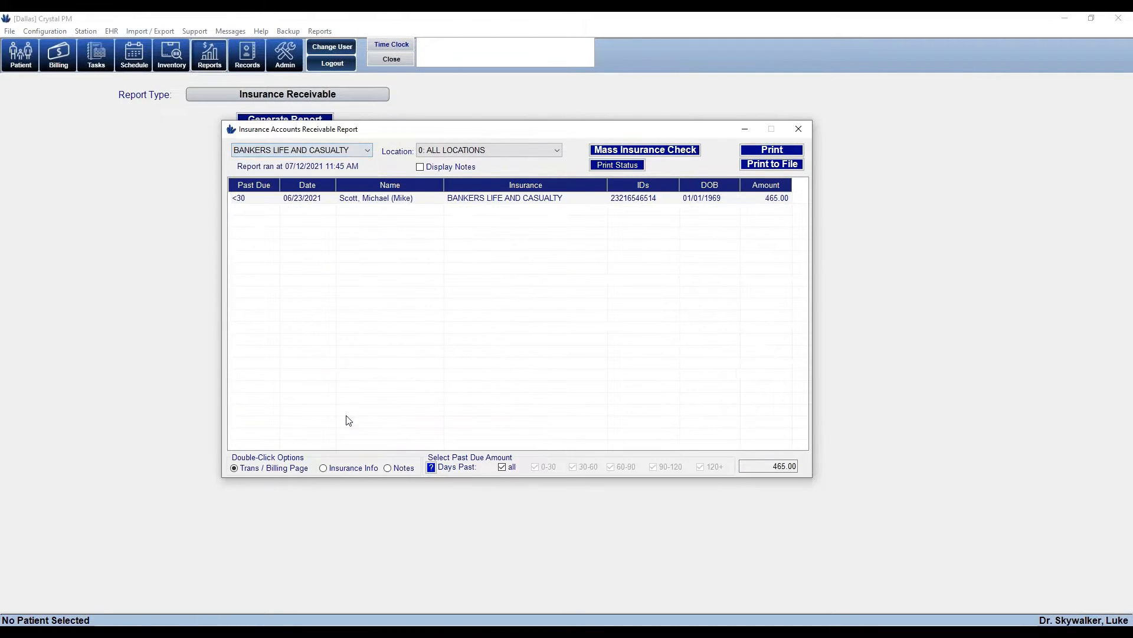
pyautogui.click(517, 200)
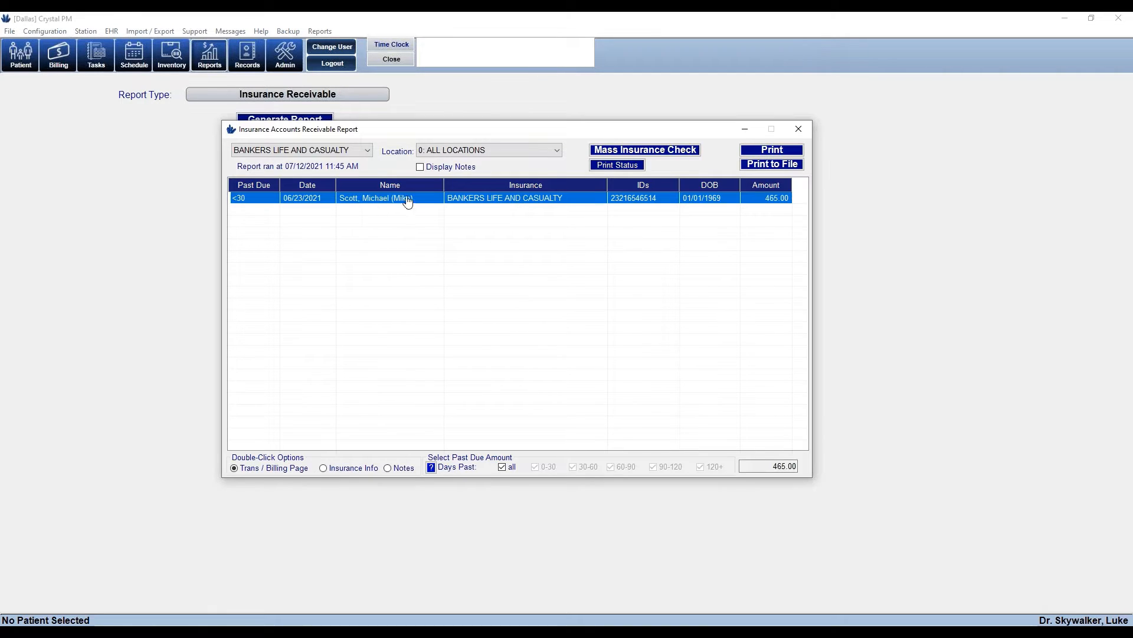
pyautogui.click(366, 150)
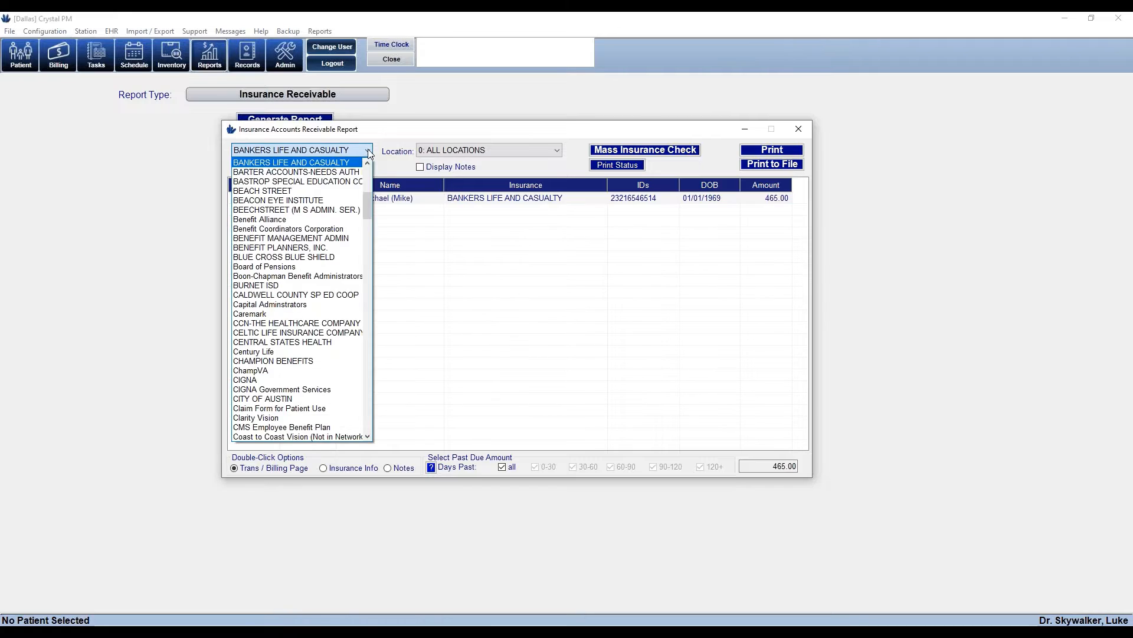
pyautogui.scroll(3, 345, 259)
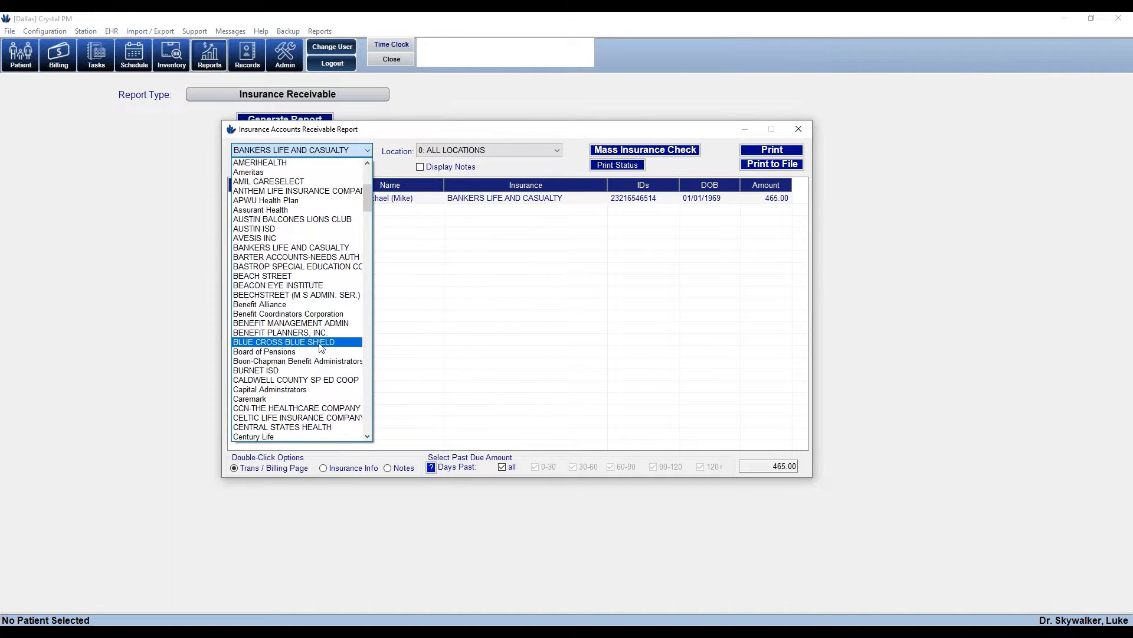
pyautogui.click(320, 341)
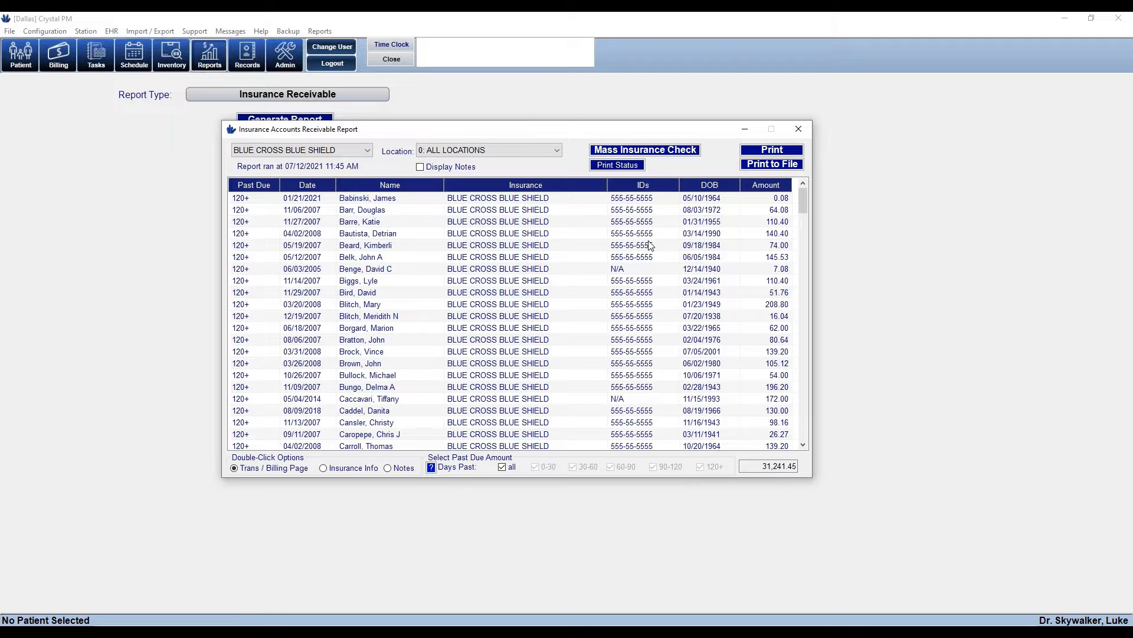
pyautogui.click(502, 467)
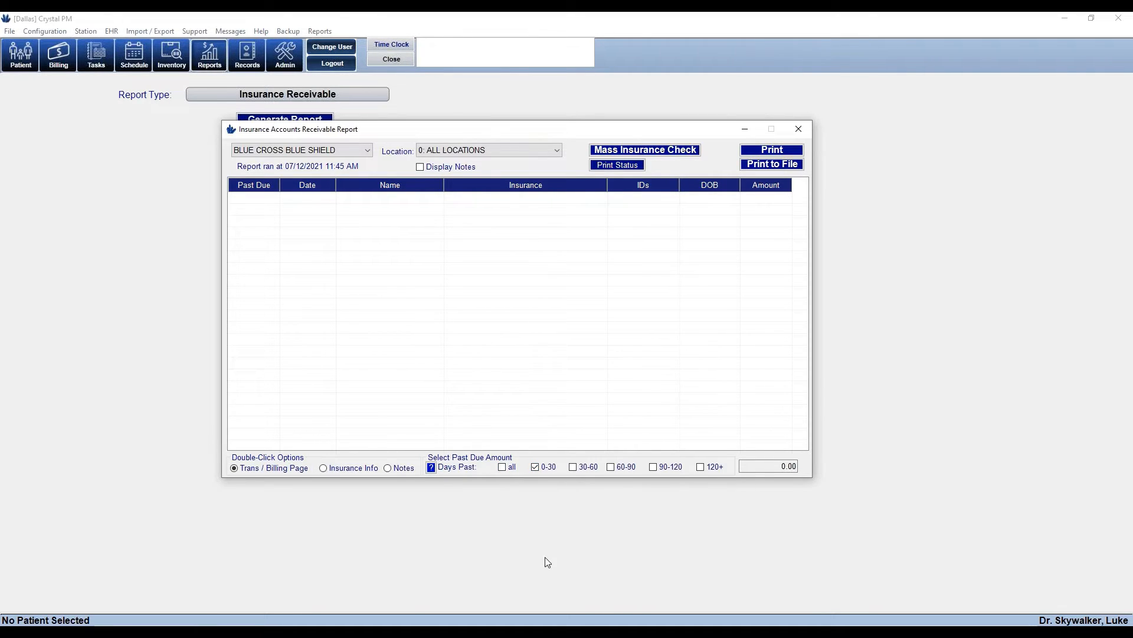
pyautogui.click(535, 467)
pyautogui.click(573, 467)
pyautogui.click(700, 467)
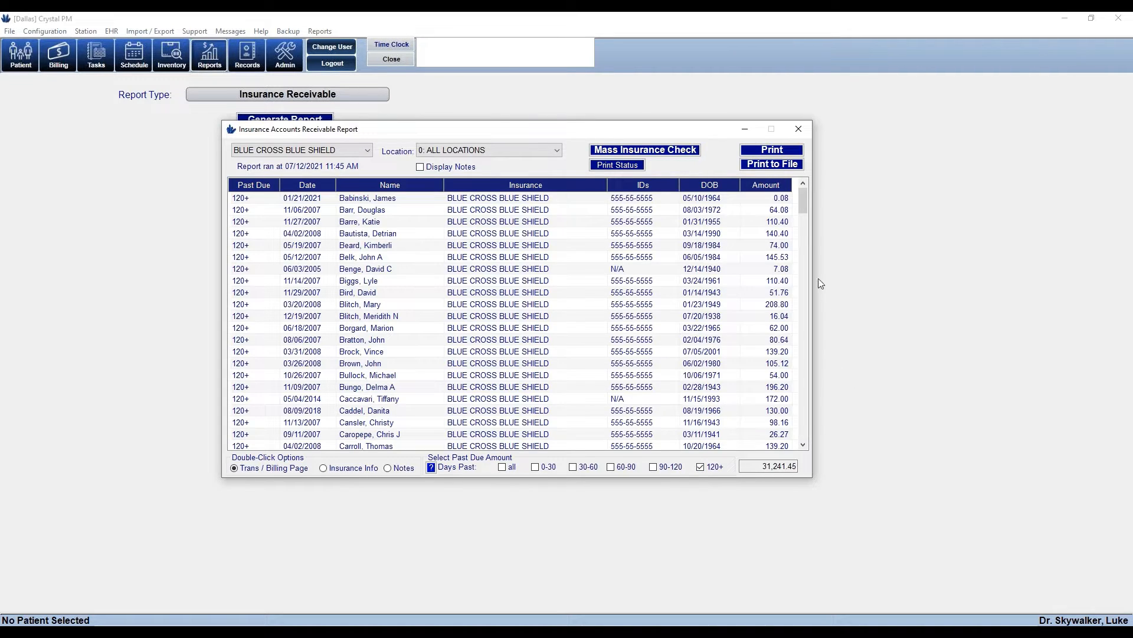
pyautogui.moveTo(804, 197)
pyautogui.mouseDown()
pyautogui.moveTo(826, 434)
pyautogui.moveTo(809, 196)
pyautogui.mouseUp()
# Open Mass Insurance Check for the Blue Cross Blue Shield invoices and maximize it
pyautogui.click(637, 152)
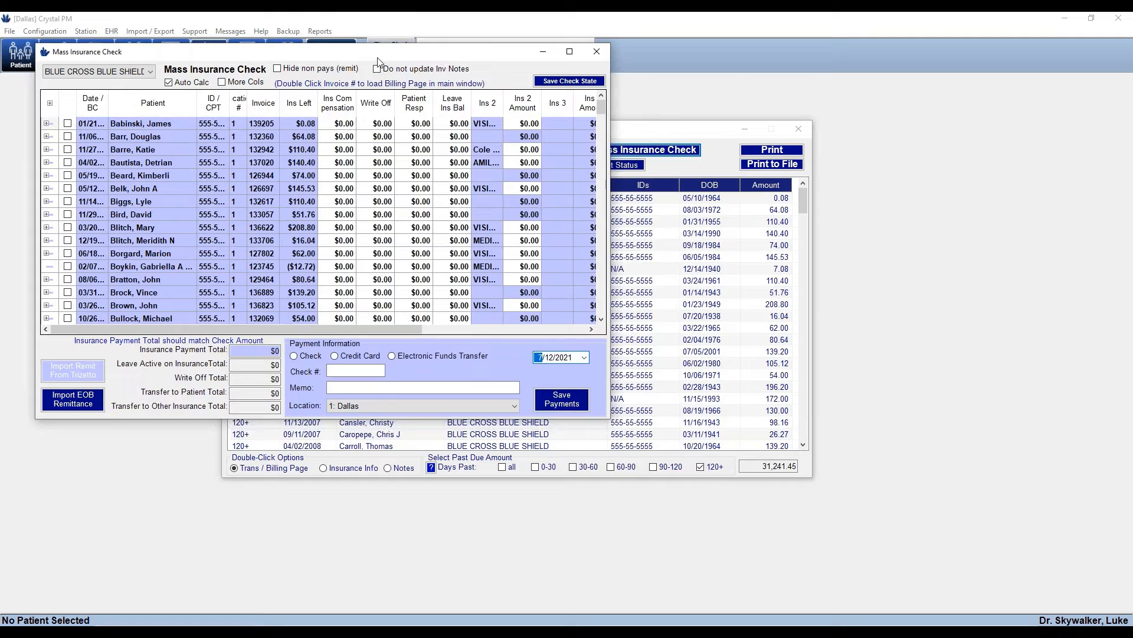
pyautogui.moveTo(373, 56); pyautogui.dragTo(611, 130)
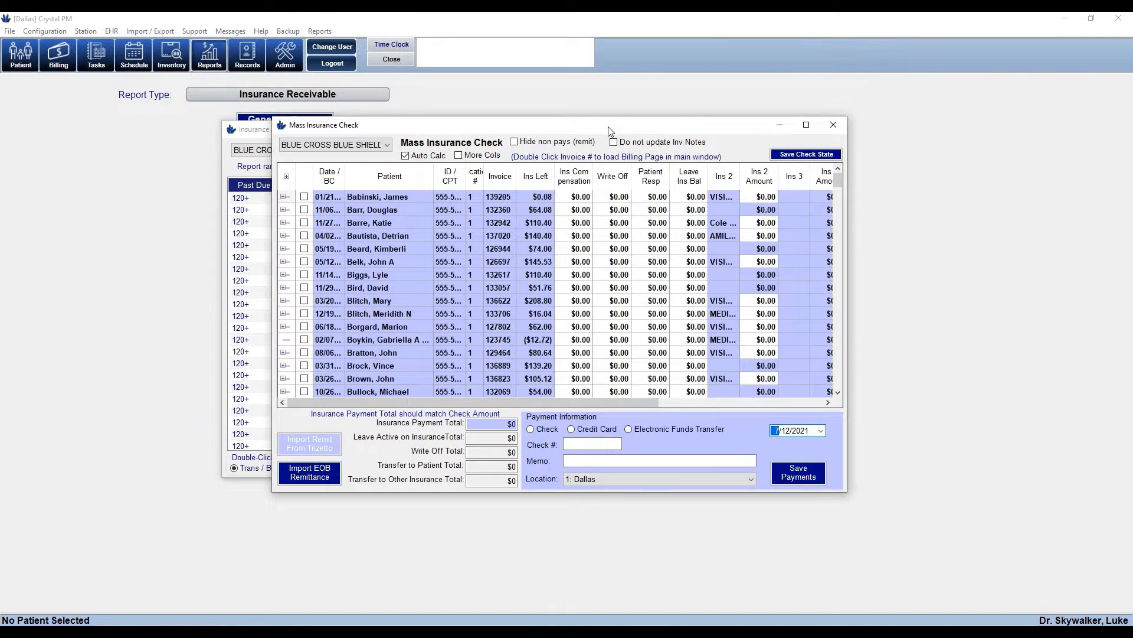
pyautogui.click(802, 128)
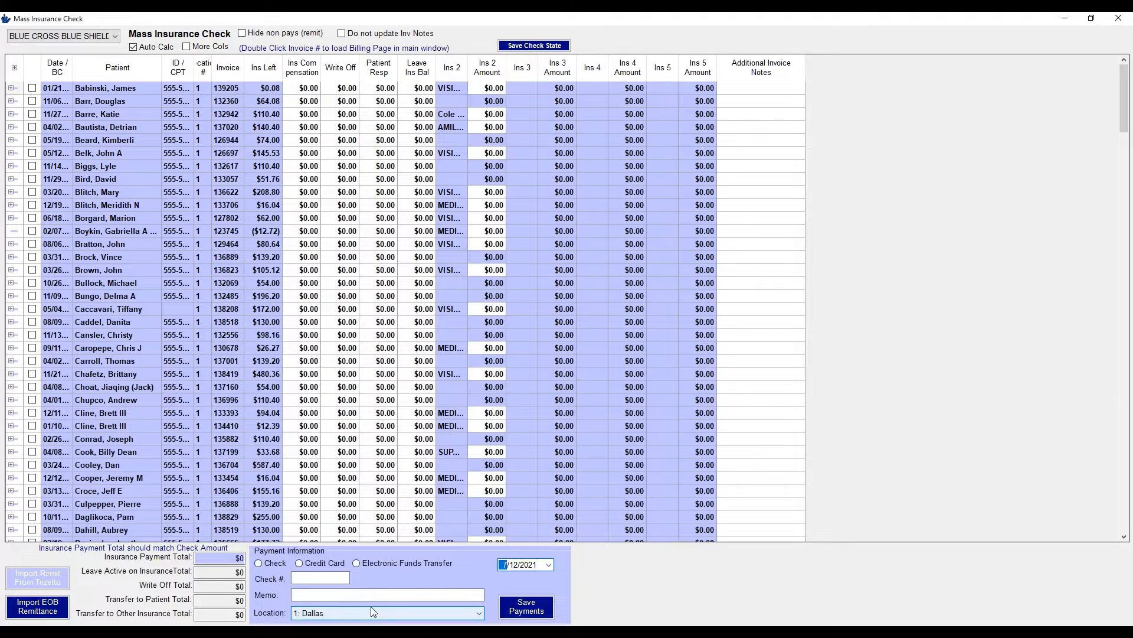
# Set the payment to Electronic Funds Transfer, enter the EFT number, and date it 7/12/2021
pyautogui.click(354, 565)
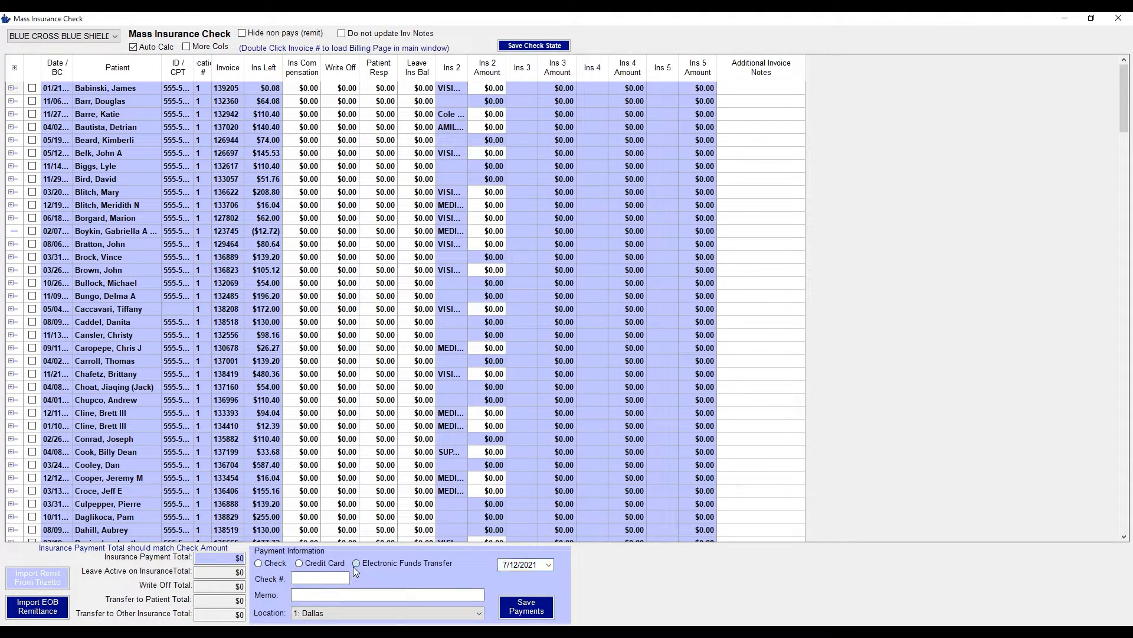
pyautogui.click(329, 574)
pyautogui.press('Tab')
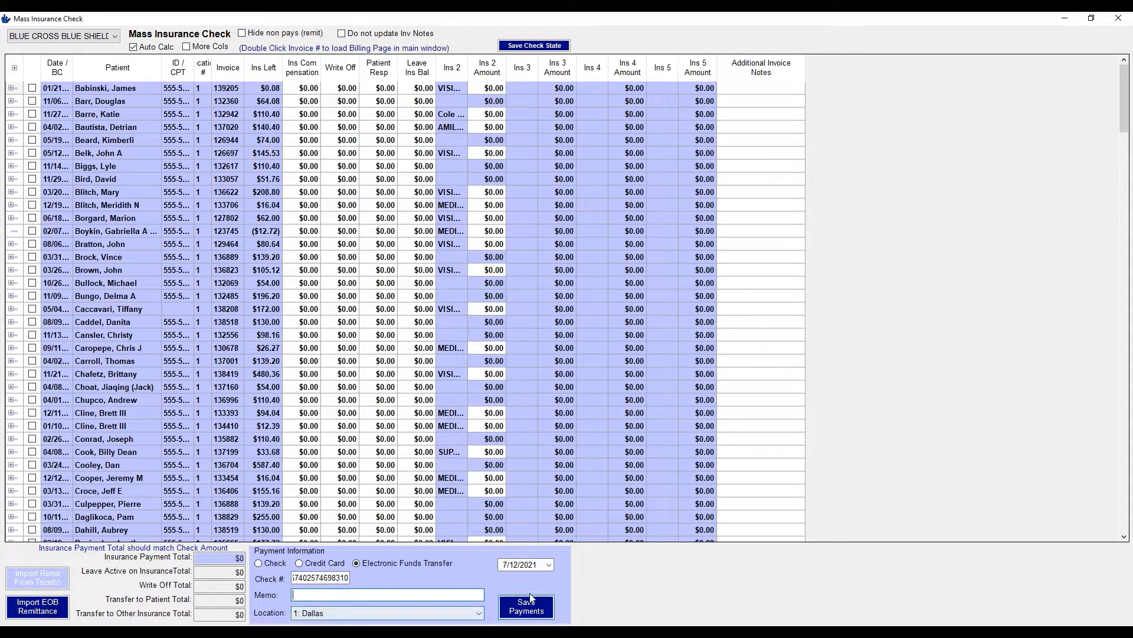
pyautogui.click(549, 564)
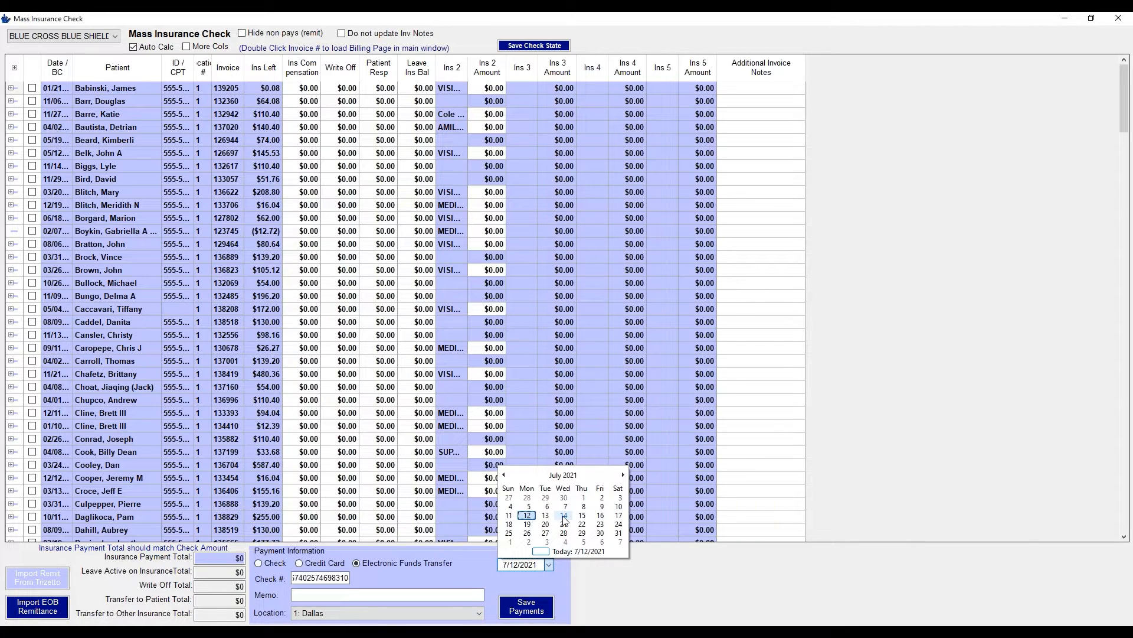
pyautogui.click(528, 517)
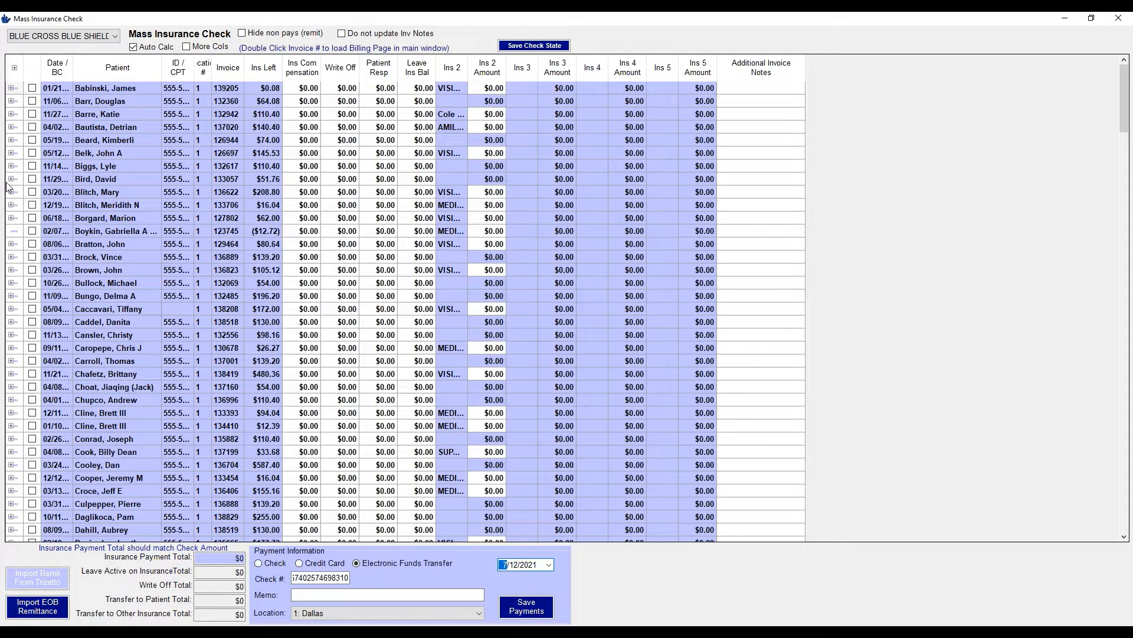
# Expand the $64.08 invoice and widen the ID/CPT and Patient columns
pyautogui.click(11, 101)
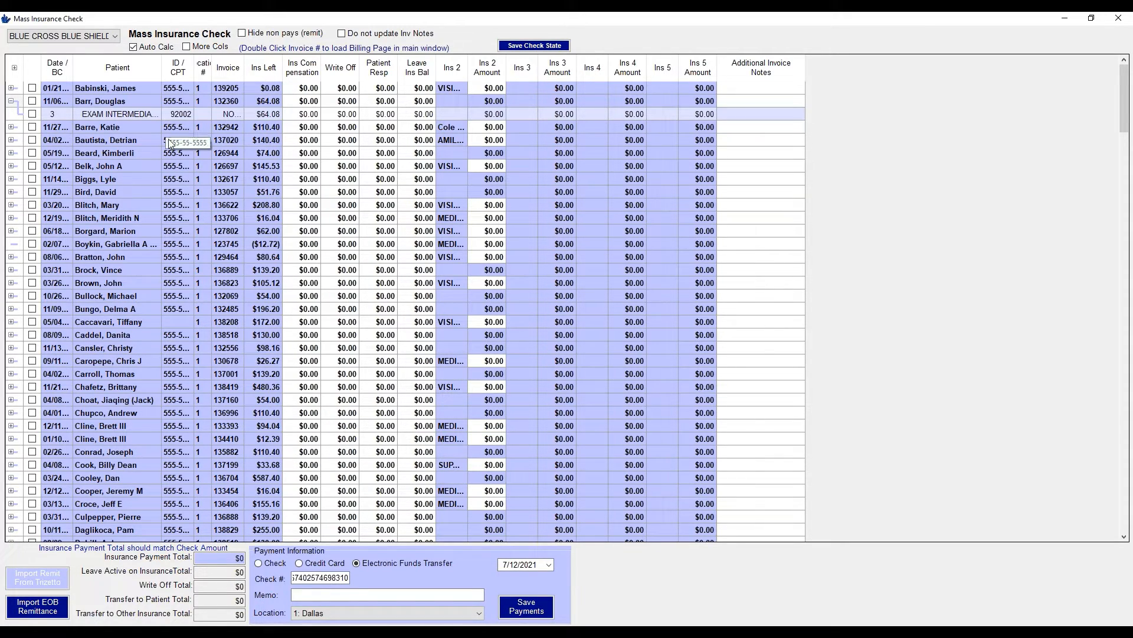
pyautogui.moveTo(195, 67); pyautogui.dragTo(220, 67)
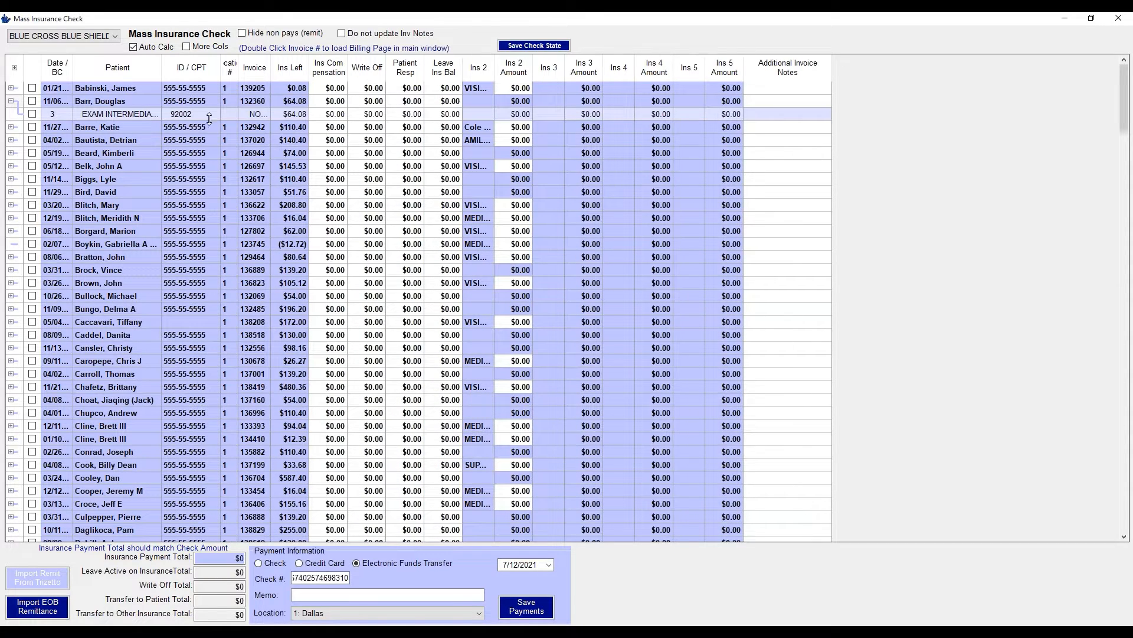
pyautogui.moveTo(161, 67)
pyautogui.mouseDown()
pyautogui.moveTo(202, 83)
pyautogui.moveTo(157, 73)
pyautogui.mouseUp()
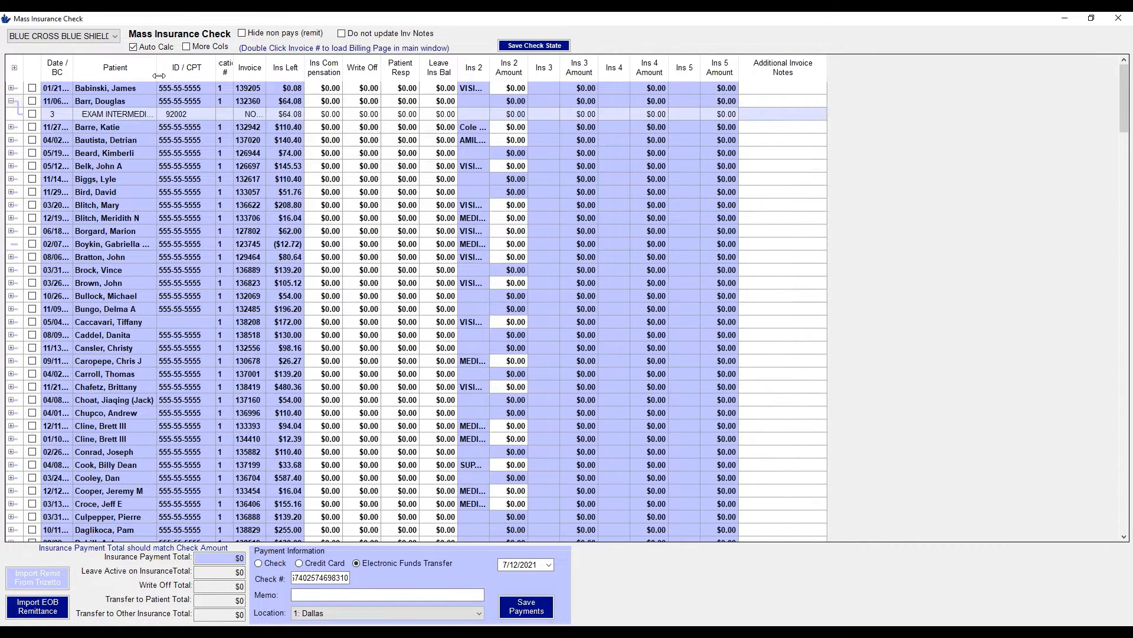
# Try a 29.56 insurance payment and $20.00 patient responsibility on the exam line, then clear it
pyautogui.click(288, 114)
pyautogui.click(327, 115)
pyautogui.write('29.56')
pyautogui.press('Tab')
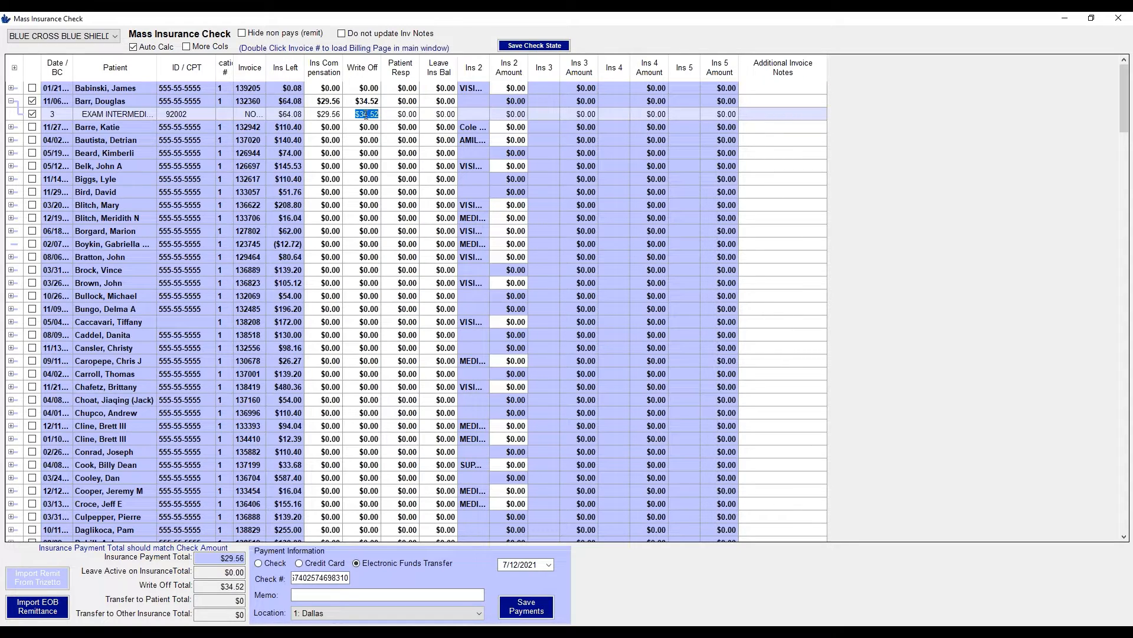
pyautogui.click(410, 115)
pyautogui.write('20.00')
pyautogui.click(407, 218)
pyautogui.click(371, 116)
pyautogui.click(406, 115)
pyautogui.click(32, 115)
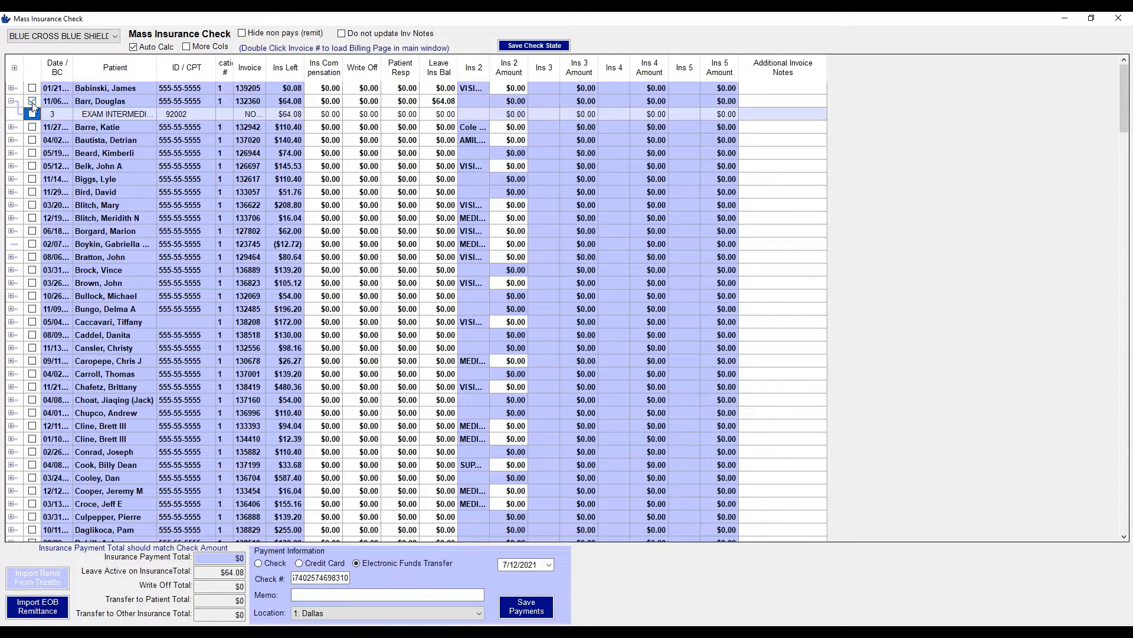
# Unmark and collapse the $64.08 invoice, then pay $29.64 on it and $48.00 on the $110.40 invoice
pyautogui.click(32, 101)
pyautogui.click(11, 101)
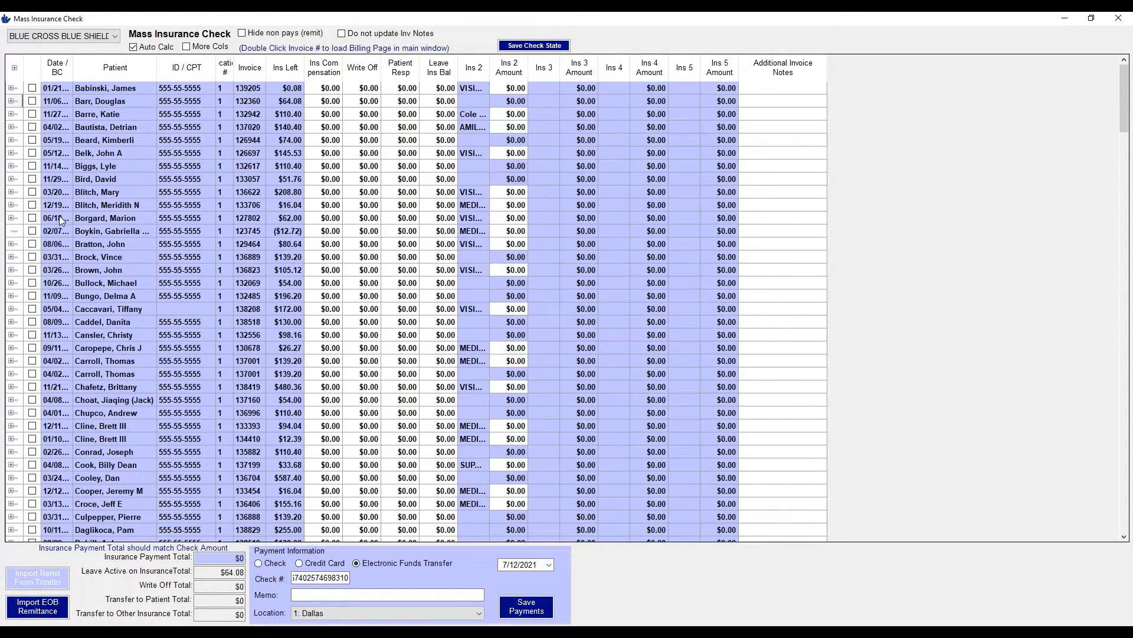
pyautogui.click(281, 104)
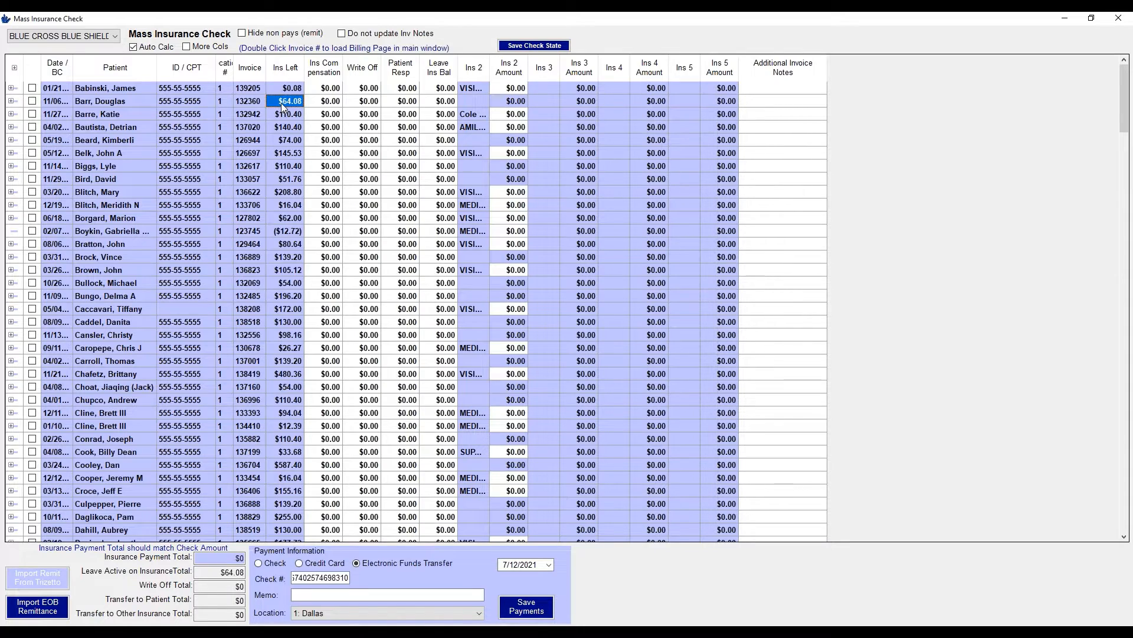
pyautogui.click(322, 103)
pyautogui.write('29.64')
pyautogui.press('Tab')
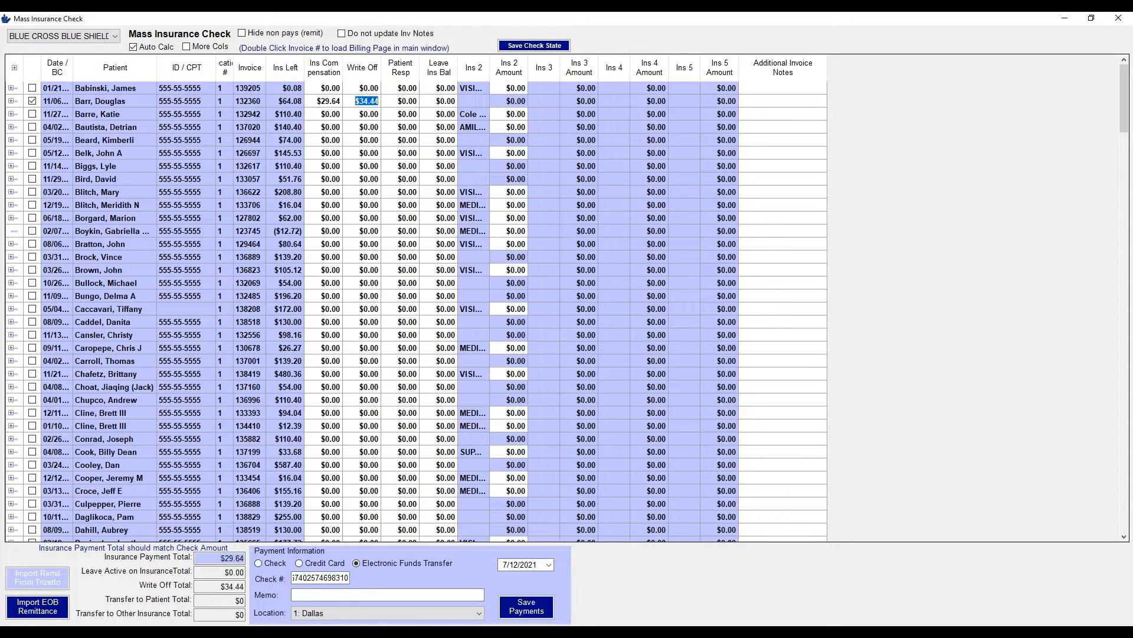
pyautogui.click(333, 113)
pyautogui.write('48')
pyautogui.press('Tab')
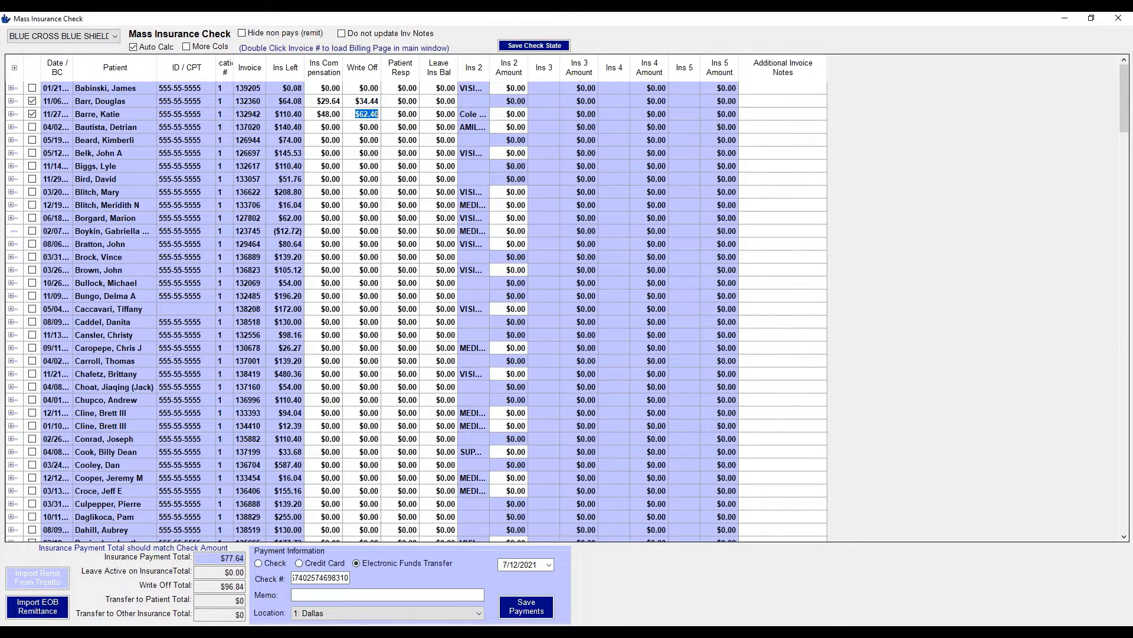
# On the $140.40 invoice, pay $55.69 on the exam line, write off the refraction line, and review totals
pyautogui.click(334, 129)
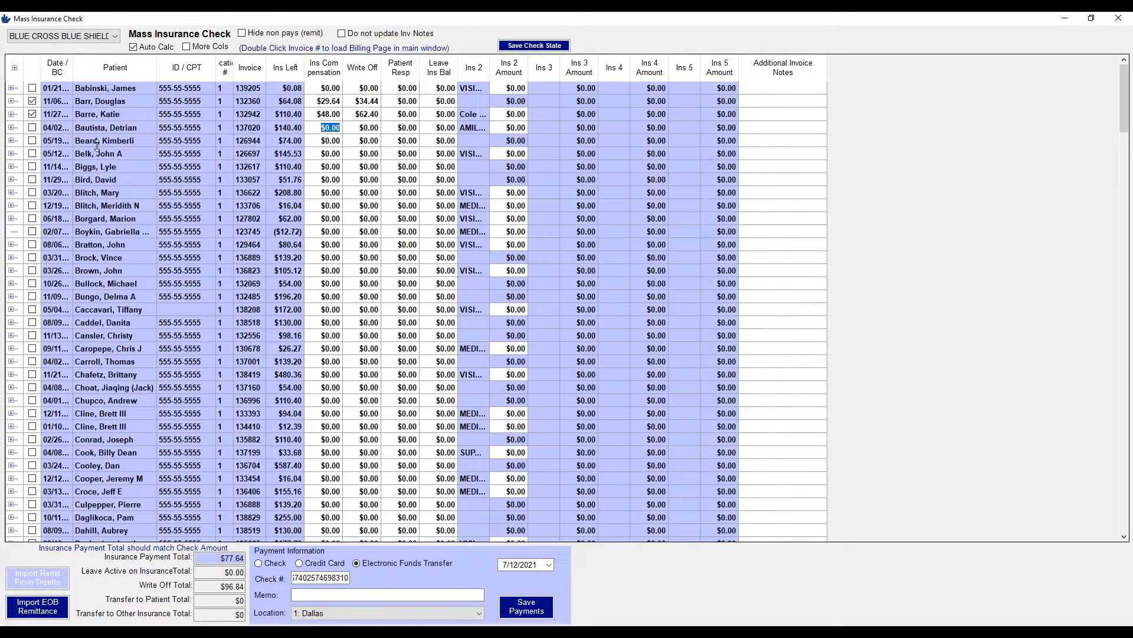
pyautogui.click(10, 129)
pyautogui.click(330, 142)
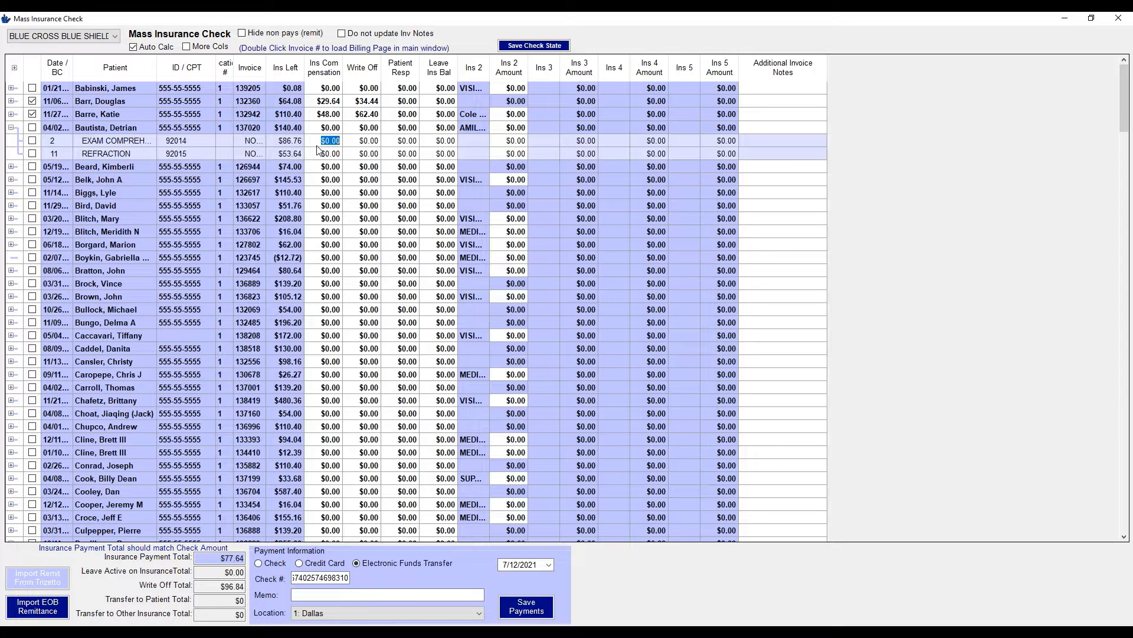
pyautogui.write('55.69')
pyautogui.press('Tab')
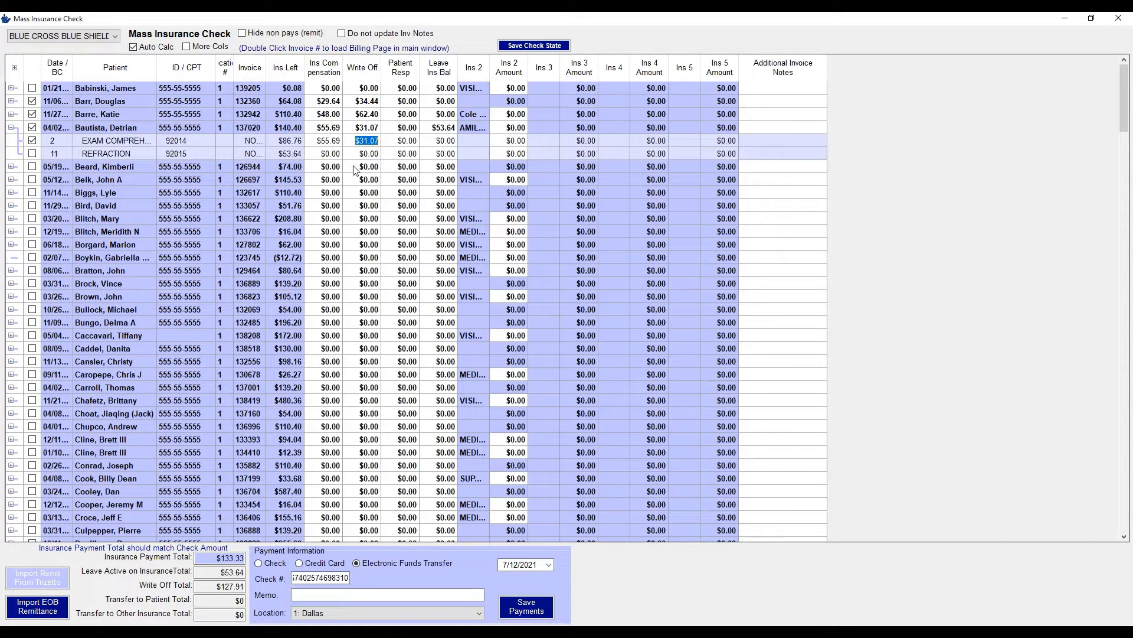
pyautogui.click(367, 154)
pyautogui.write('533')
pyautogui.write('.64')
pyautogui.press('Tab')
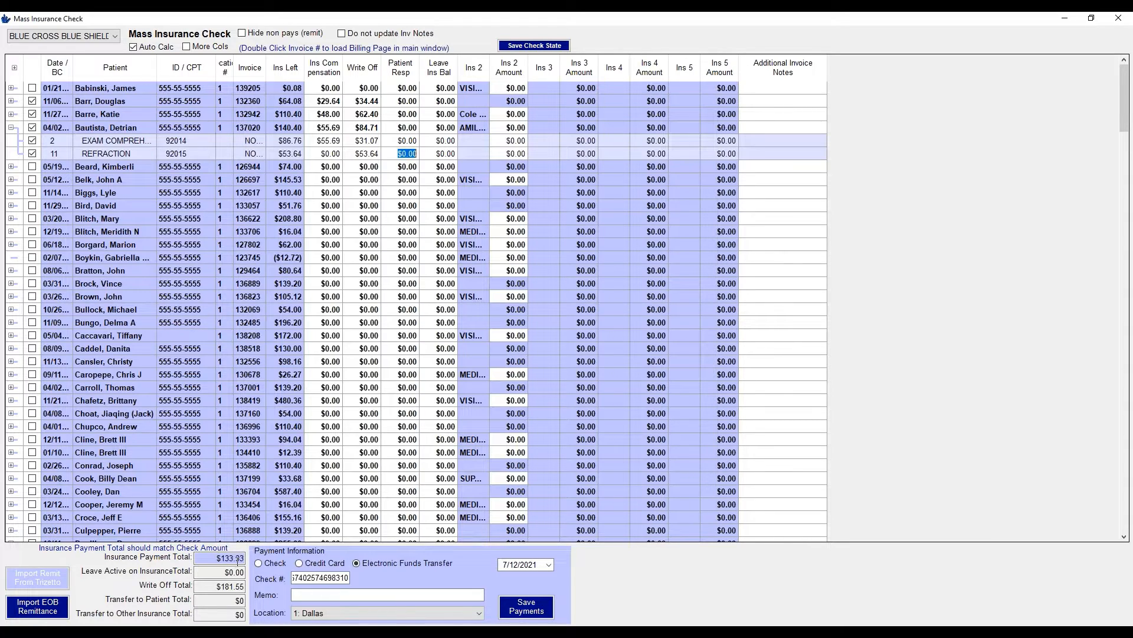
pyautogui.click(238, 559)
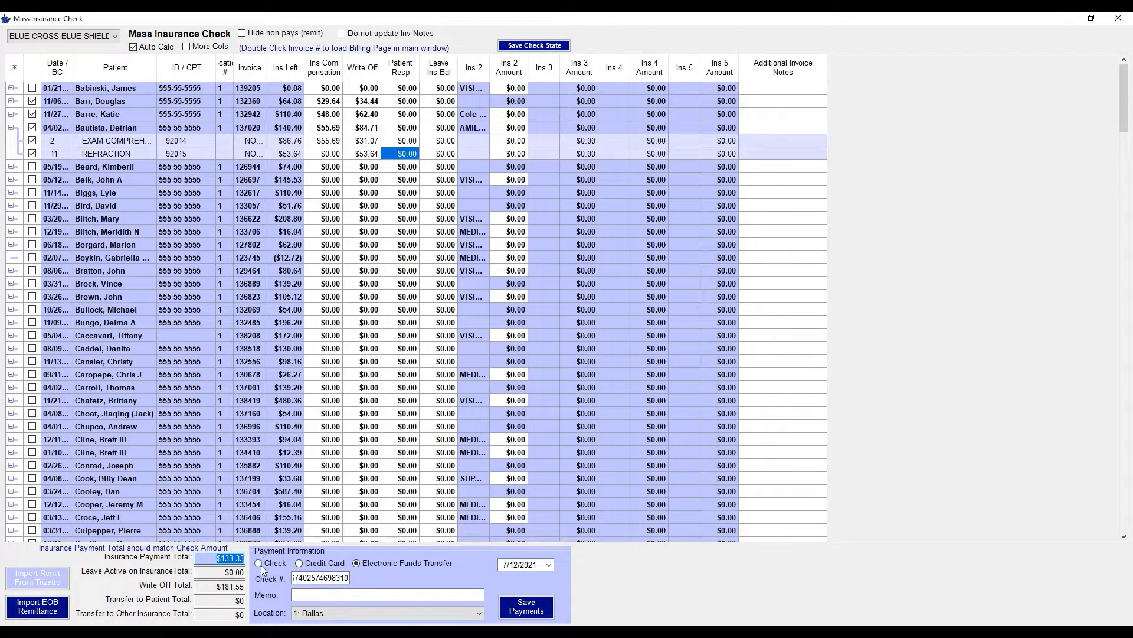
pyautogui.press('Tab')
pyautogui.press('Tab')
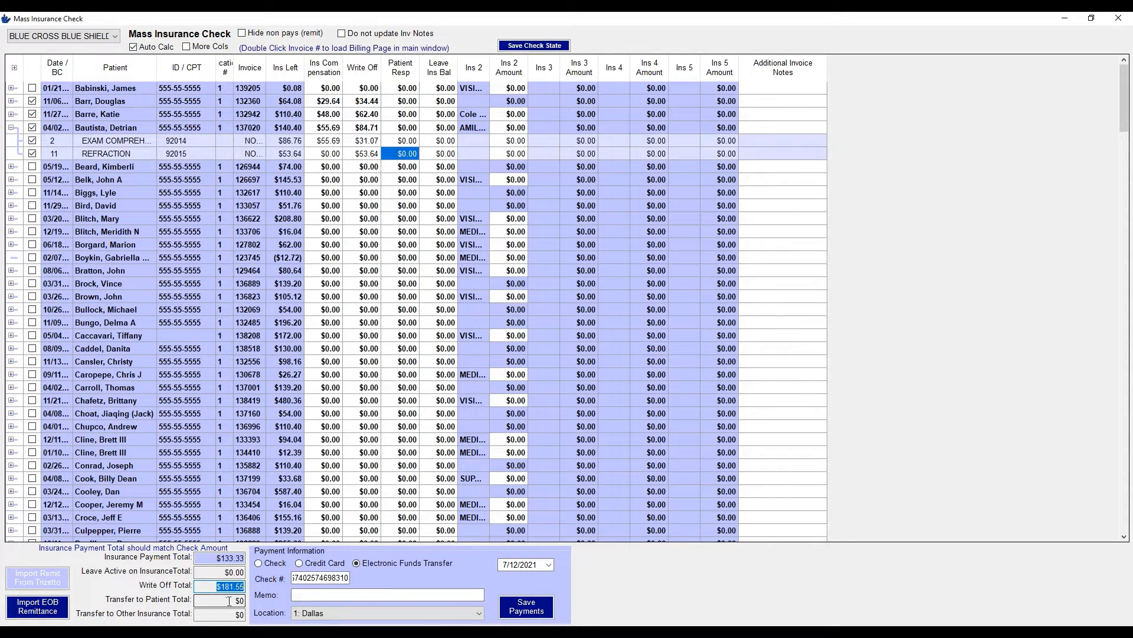
# Give the exam line $10.00 patient responsibility and review the updated transfer totals
pyautogui.press('Tab')
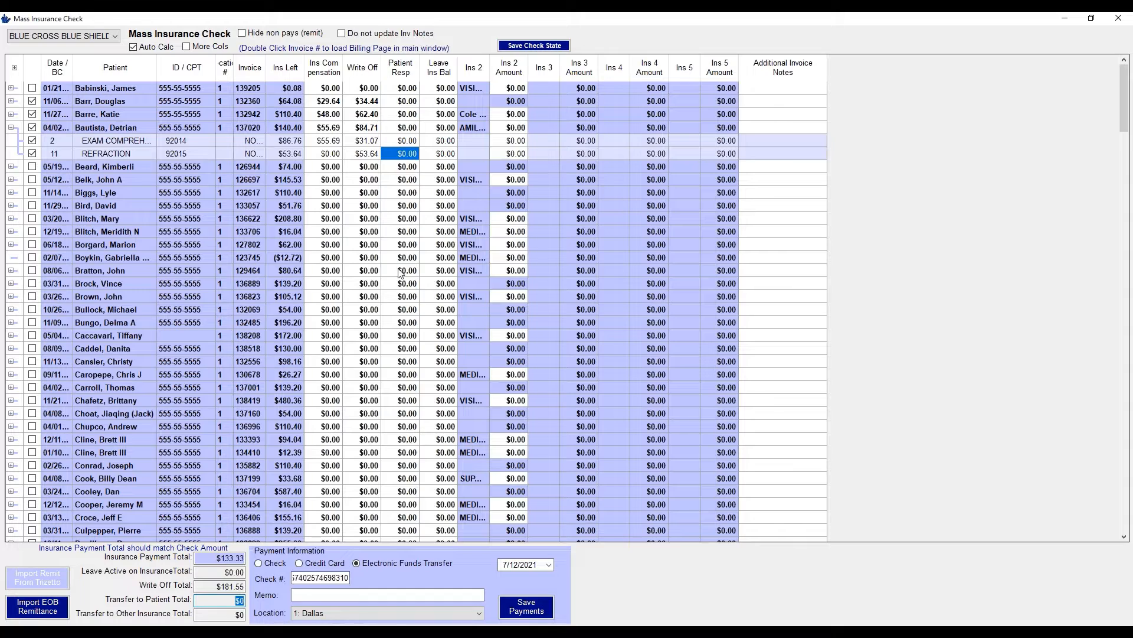
pyautogui.click(406, 141)
pyautogui.write('10.00')
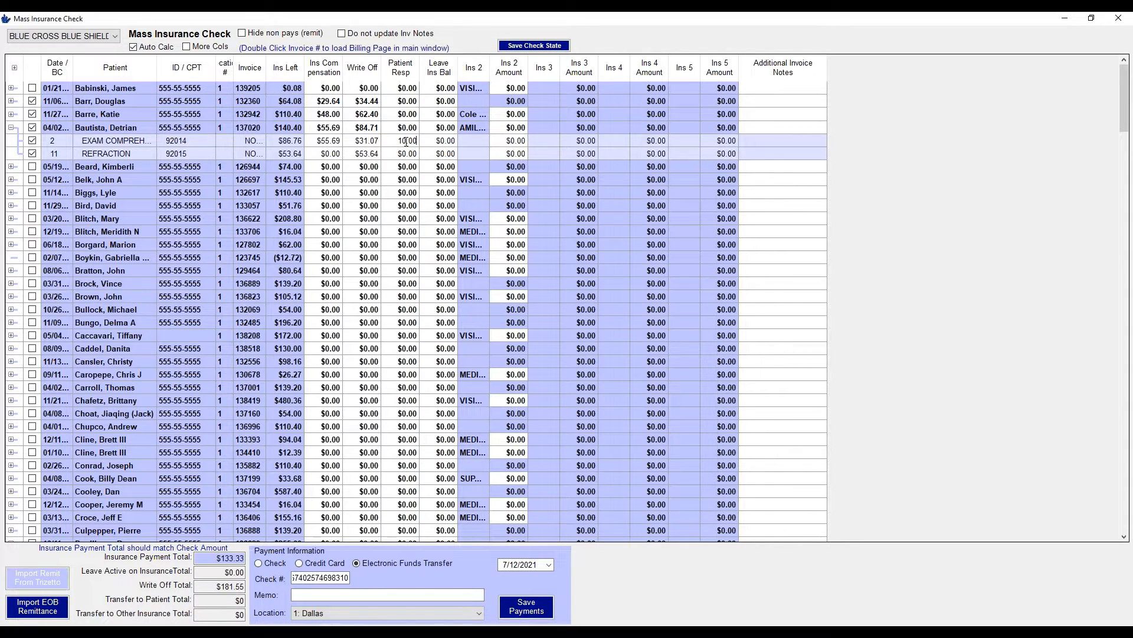
pyautogui.click(407, 231)
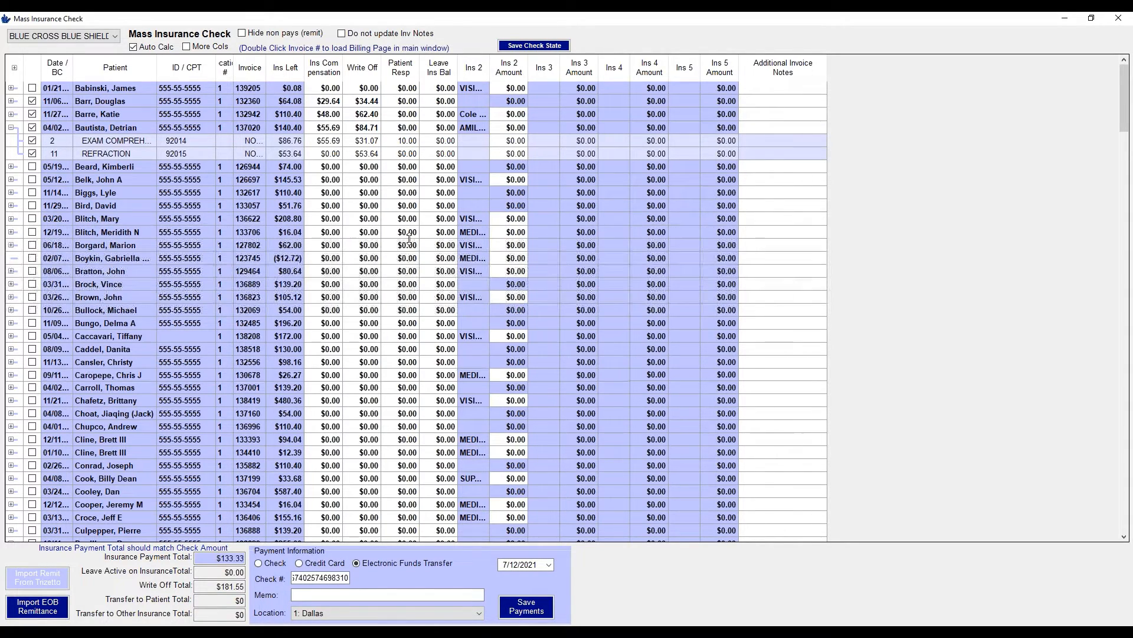
pyautogui.click(220, 600)
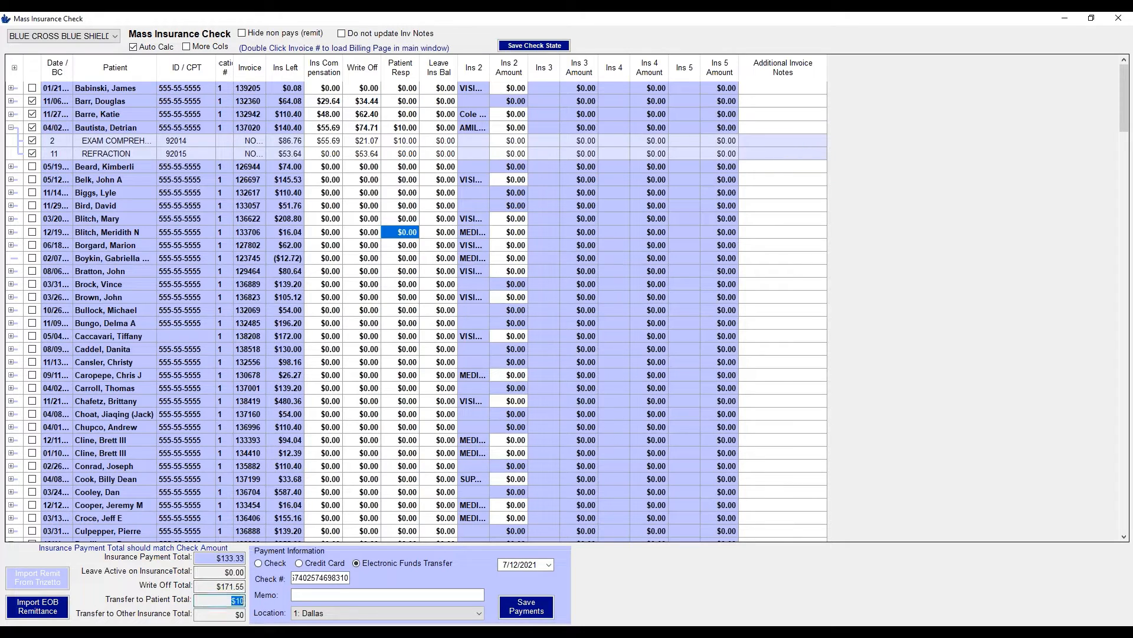
pyautogui.press('Tab')
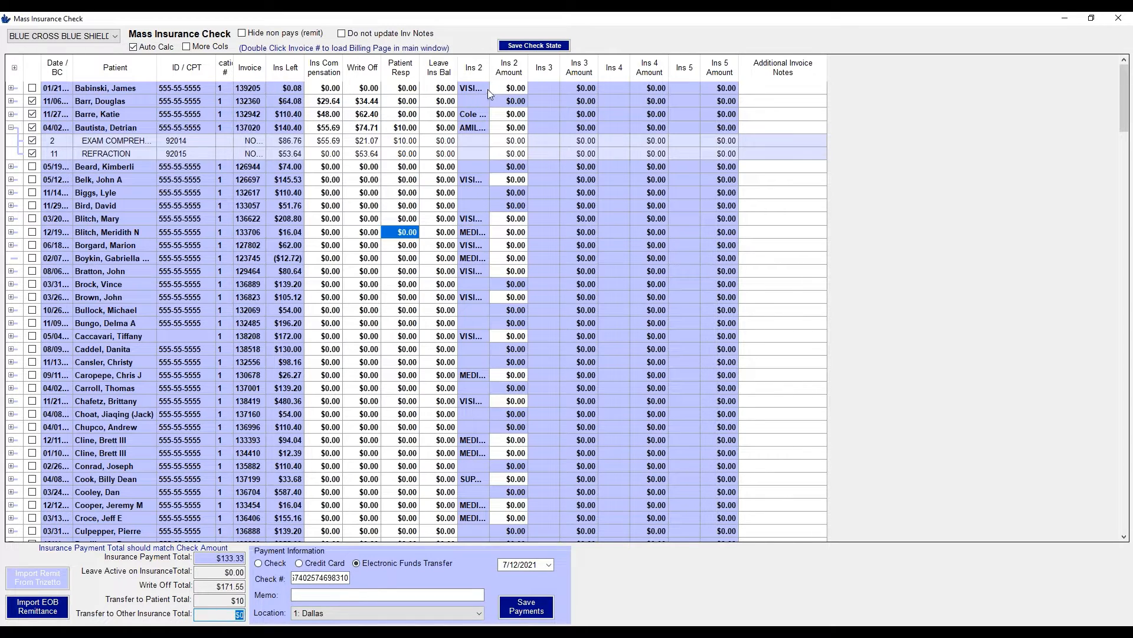
# Widen the Ins 2 column so the secondary insurer names show in full
pyautogui.moveTo(490, 74); pyautogui.dragTo(529, 84)
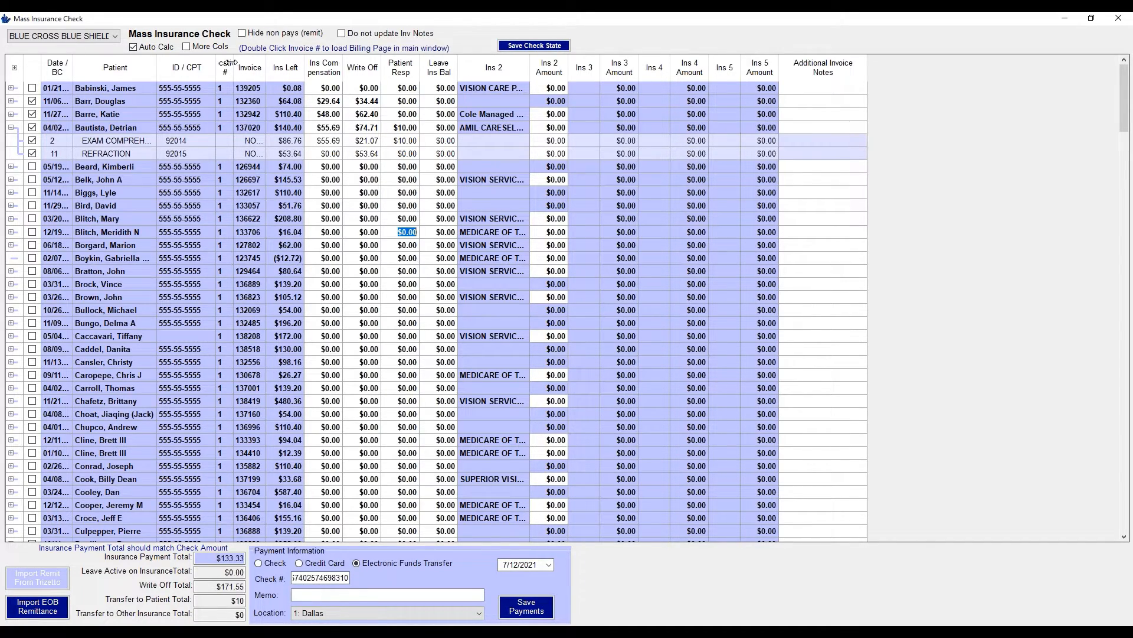
# Browse invoices 139205 to 126944, open 126944 in billing, then return to Mass Insurance Check
pyautogui.click(252, 89)
pyautogui.click(252, 100)
pyautogui.click(249, 113)
pyautogui.click(258, 167)
pyautogui.doubleClick(245, 167)
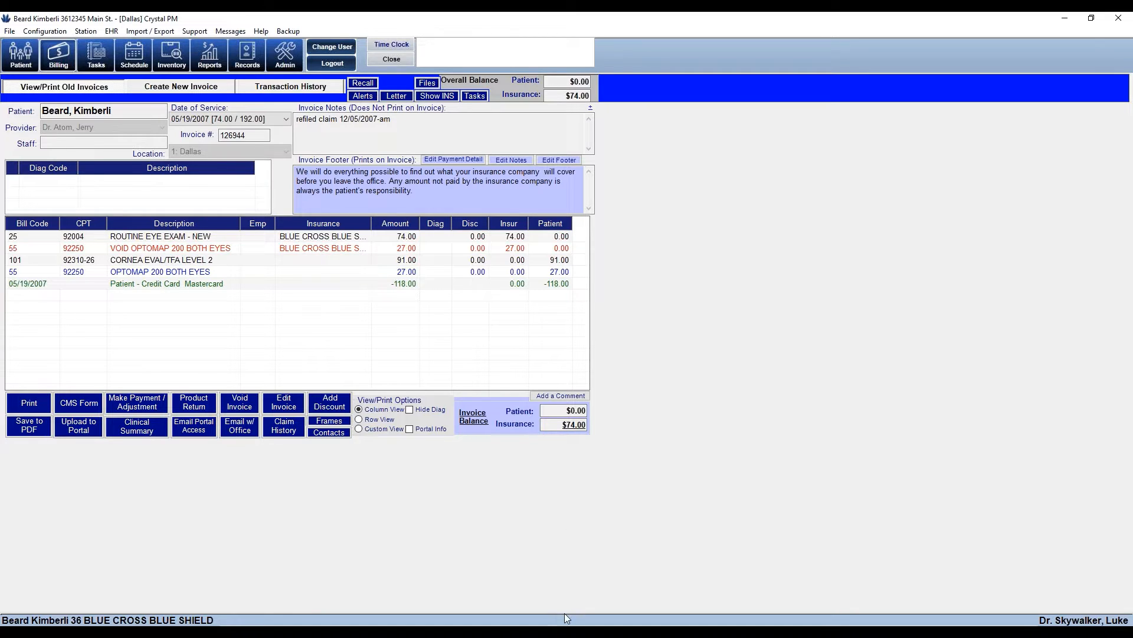
pyautogui.moveTo(565, 631)
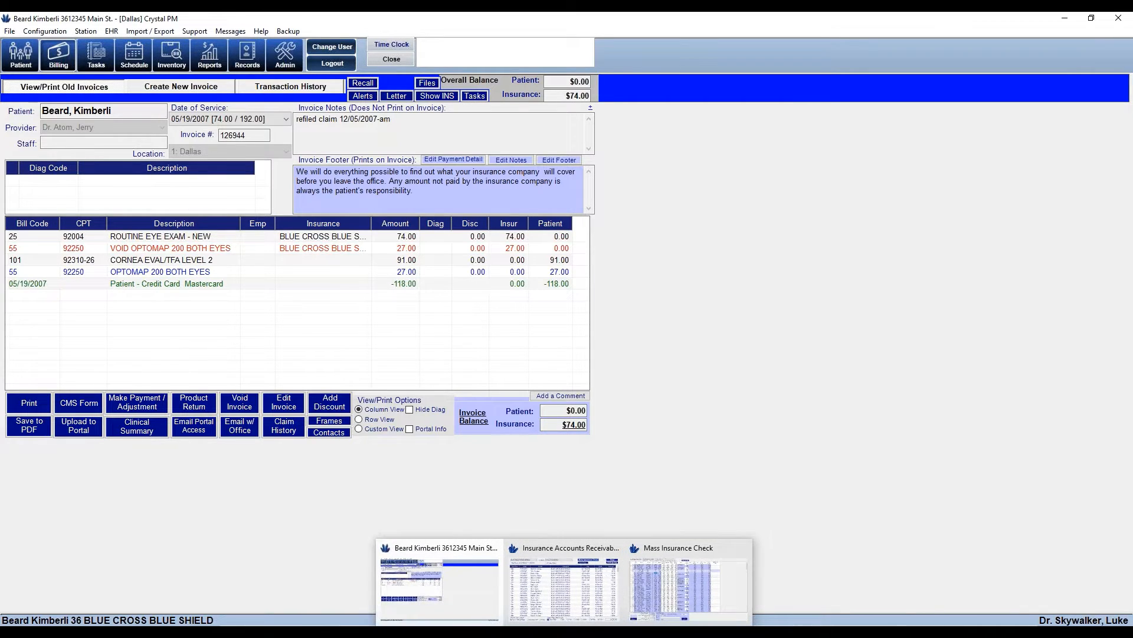
pyautogui.click(724, 587)
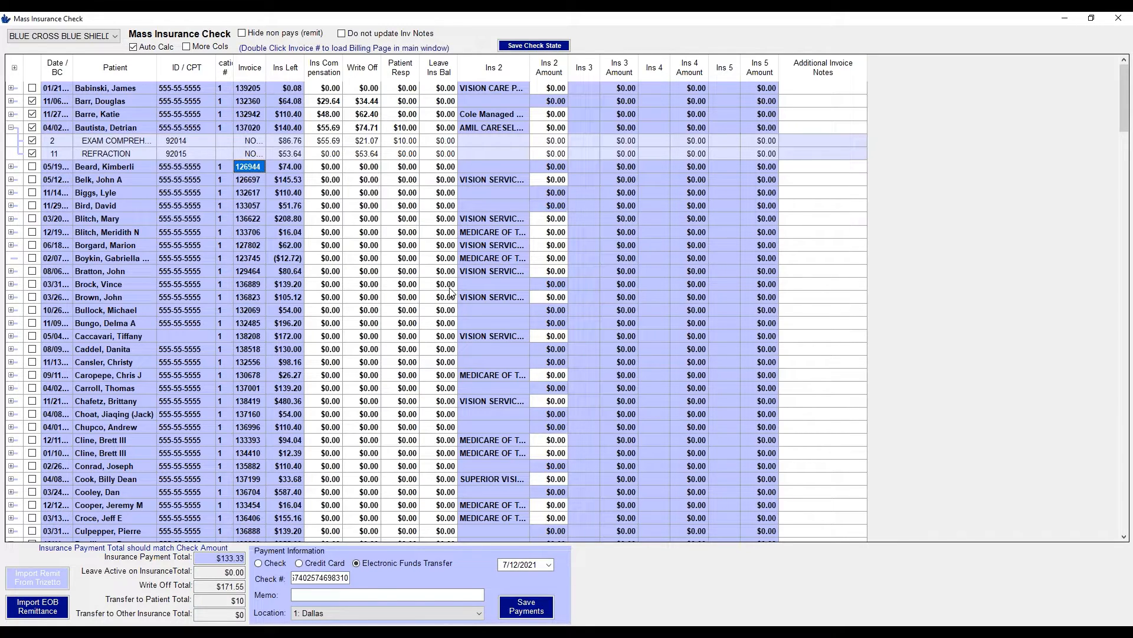
# Open invoice 137020 on the billing page from the Mass Insurance Check list
pyautogui.click(410, 128)
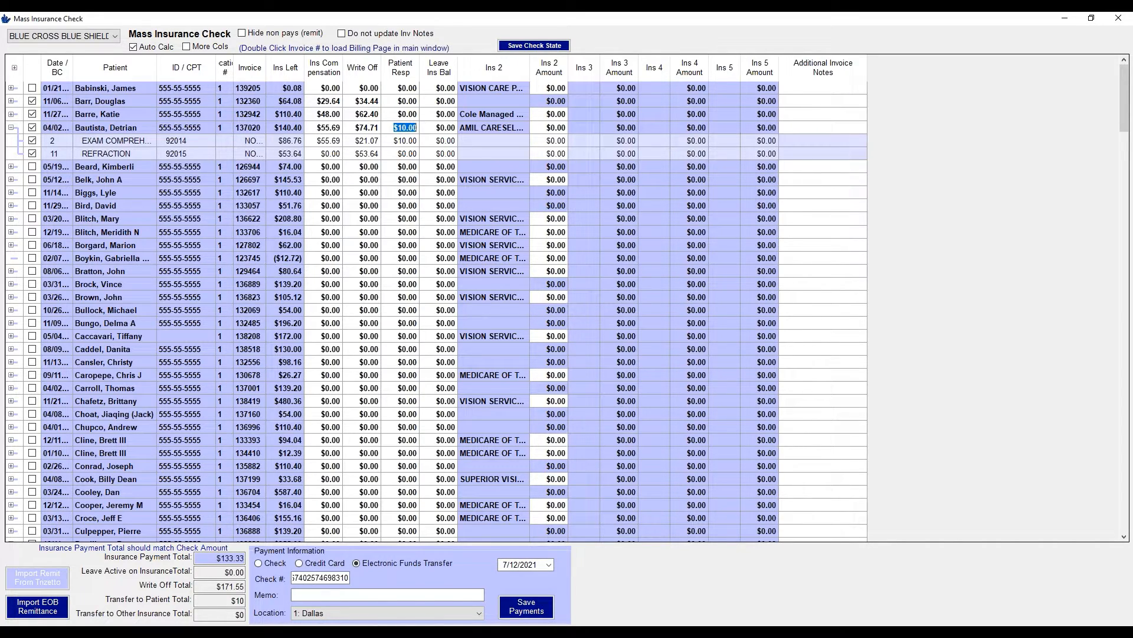
pyautogui.click(247, 130)
pyautogui.doubleClick(245, 129)
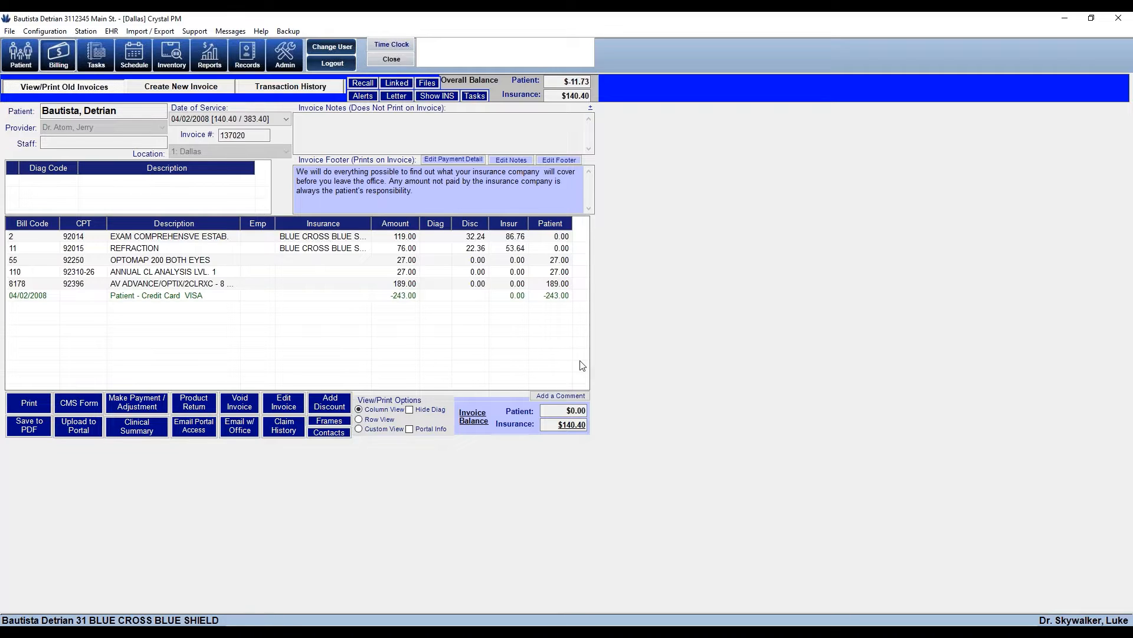
# Add the comment 'Pt bal = ded.' to invoice 137020
pyautogui.click(556, 397)
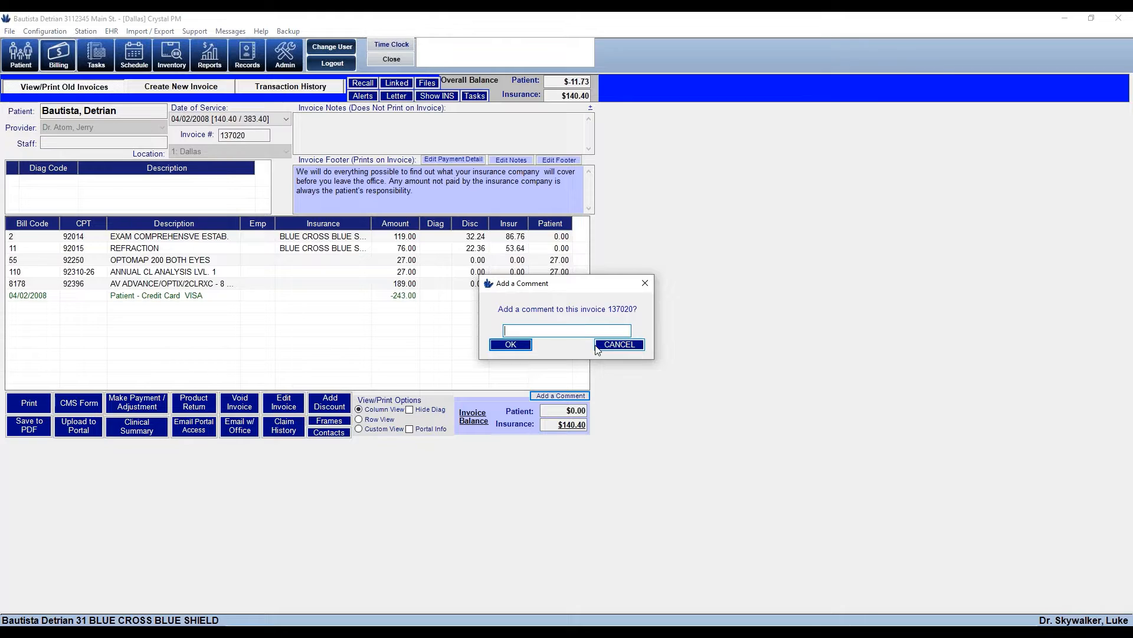
pyautogui.write('Pt d')
pyautogui.press('BackSpace')
pyautogui.write('bal = ded.')
pyautogui.click(523, 347)
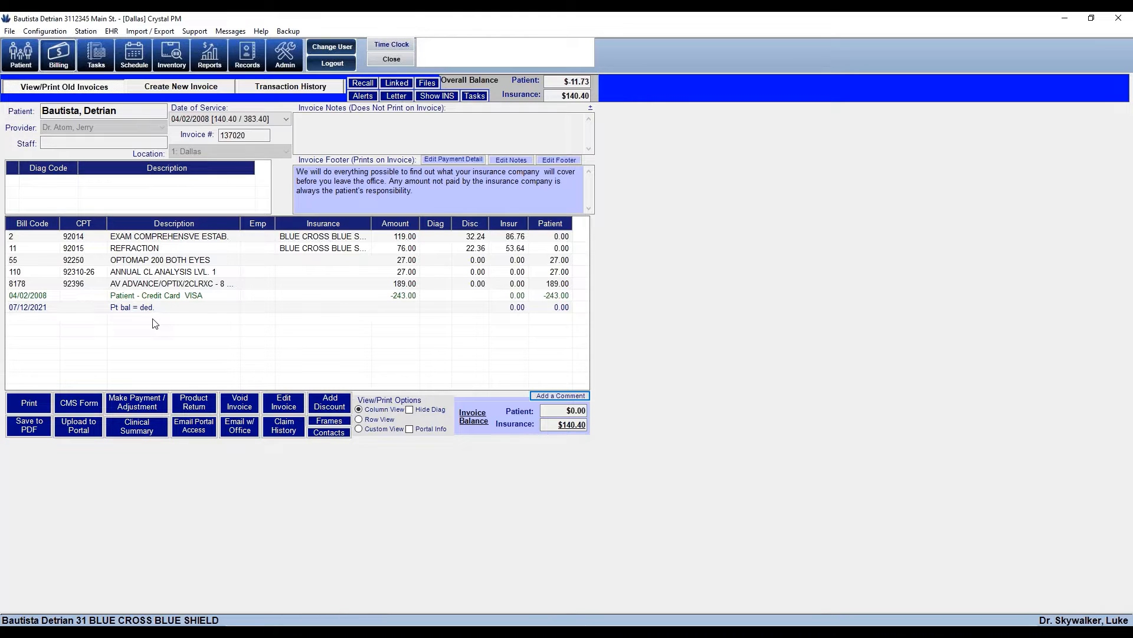
# Enter 'Pt bal = ded.' in the invoice notes and let them auto-save with the 7/12/2021 stamp
pyautogui.click(508, 159)
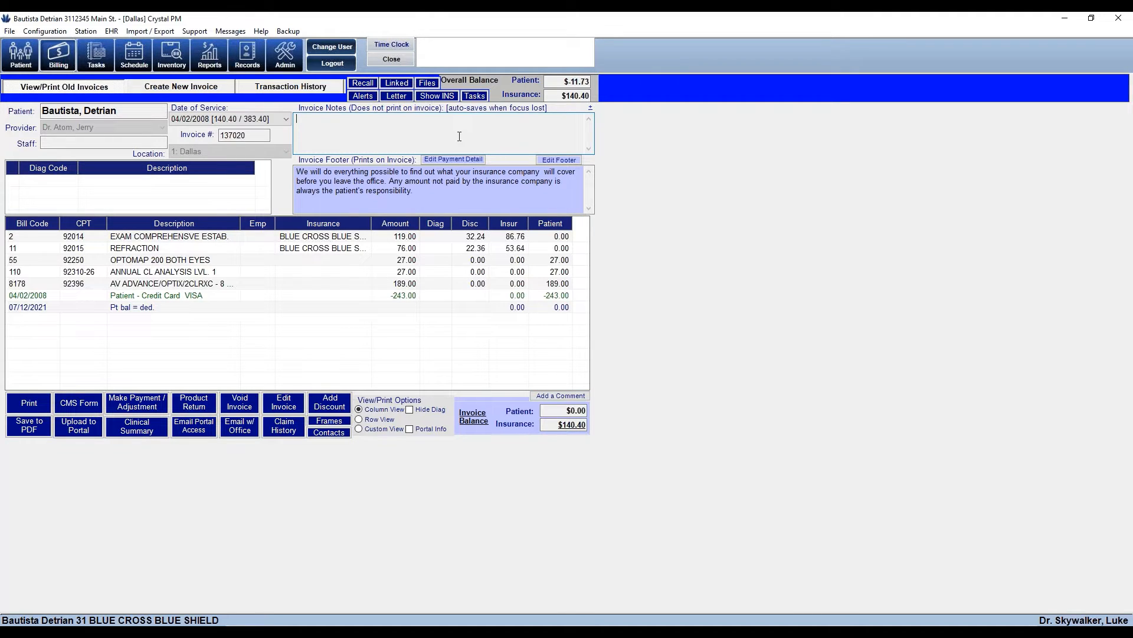
pyautogui.write('Pt bal =')
pyautogui.write('ded.')
pyautogui.click(482, 284)
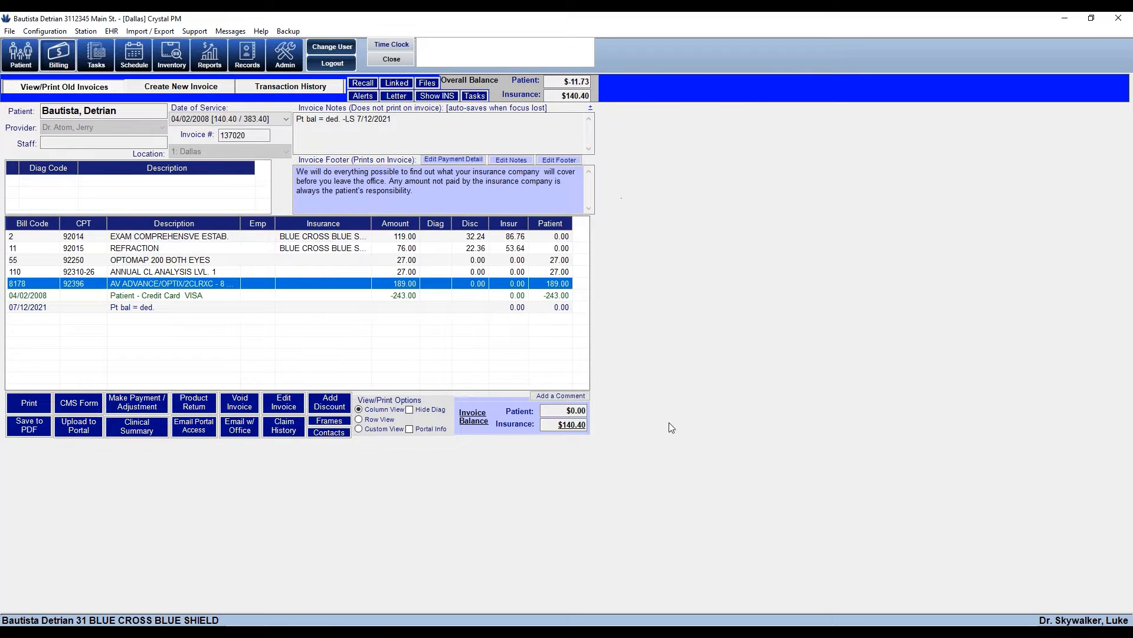
pyautogui.moveTo(564, 632)
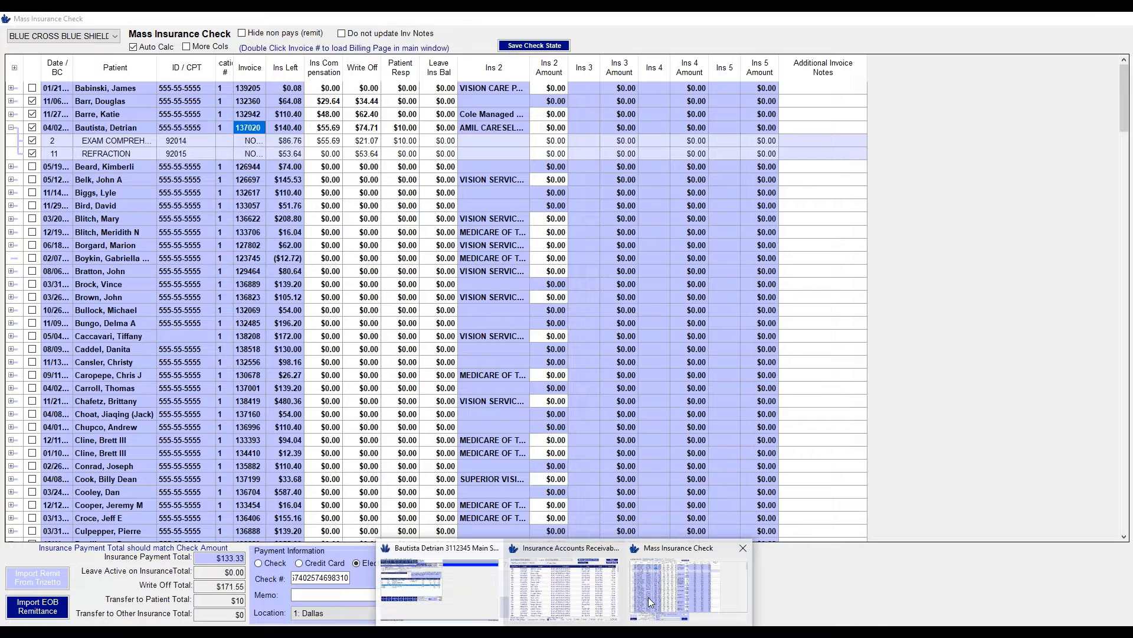
# Save the three checked insurance payments in Mass Insurance Check and dismiss the Payments Completed message
pyautogui.click(648, 597)
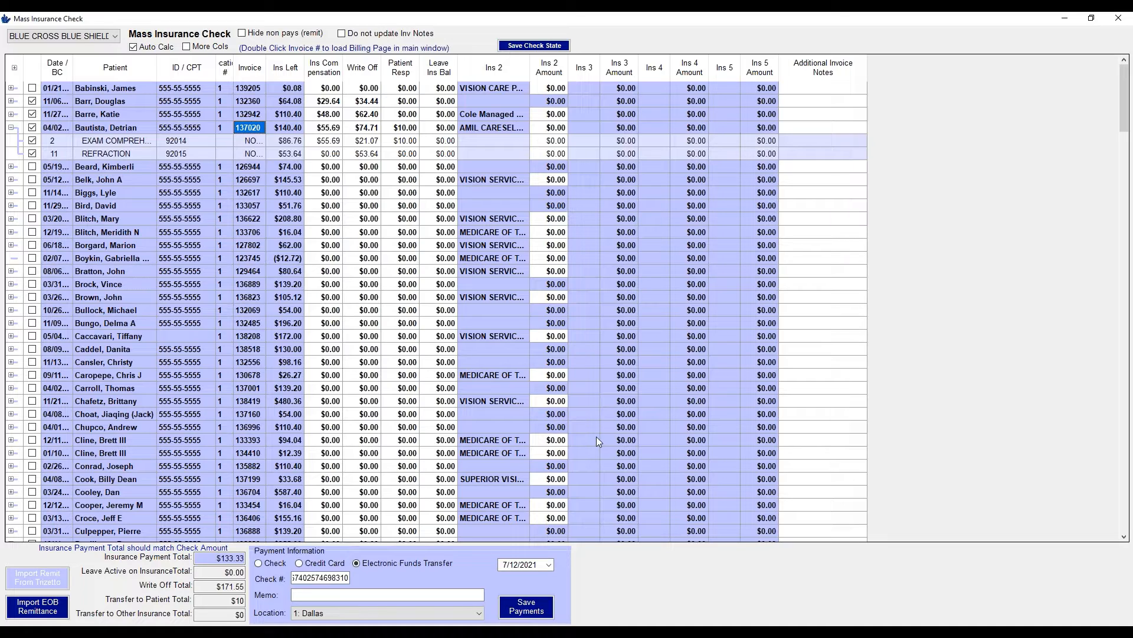
pyautogui.click(525, 610)
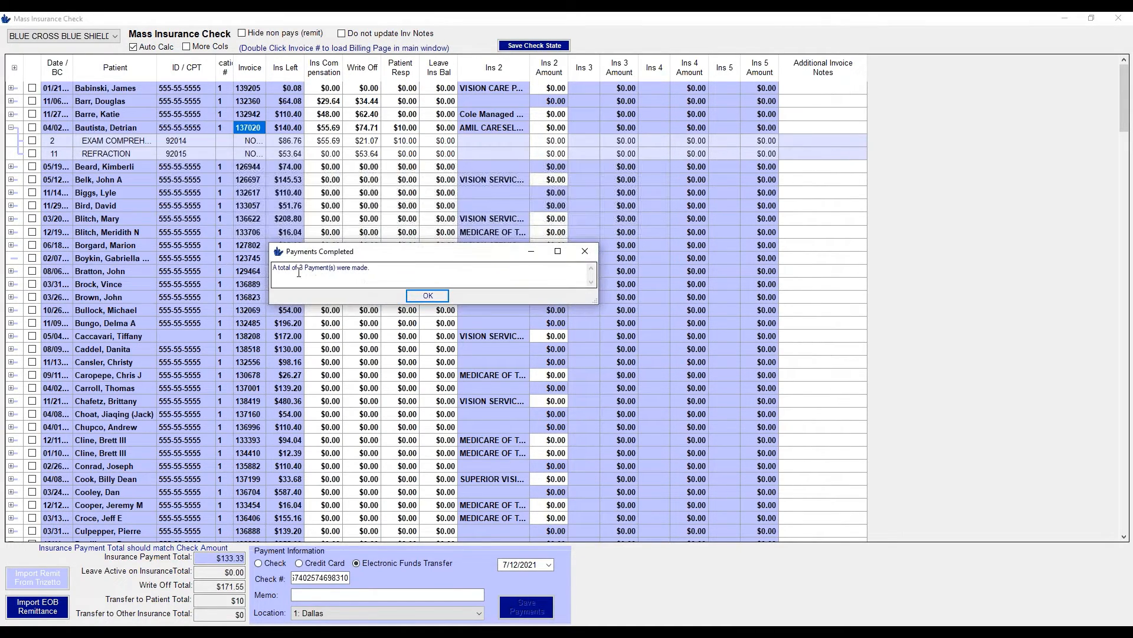
pyautogui.moveTo(298, 273); pyautogui.dragTo(372, 269)
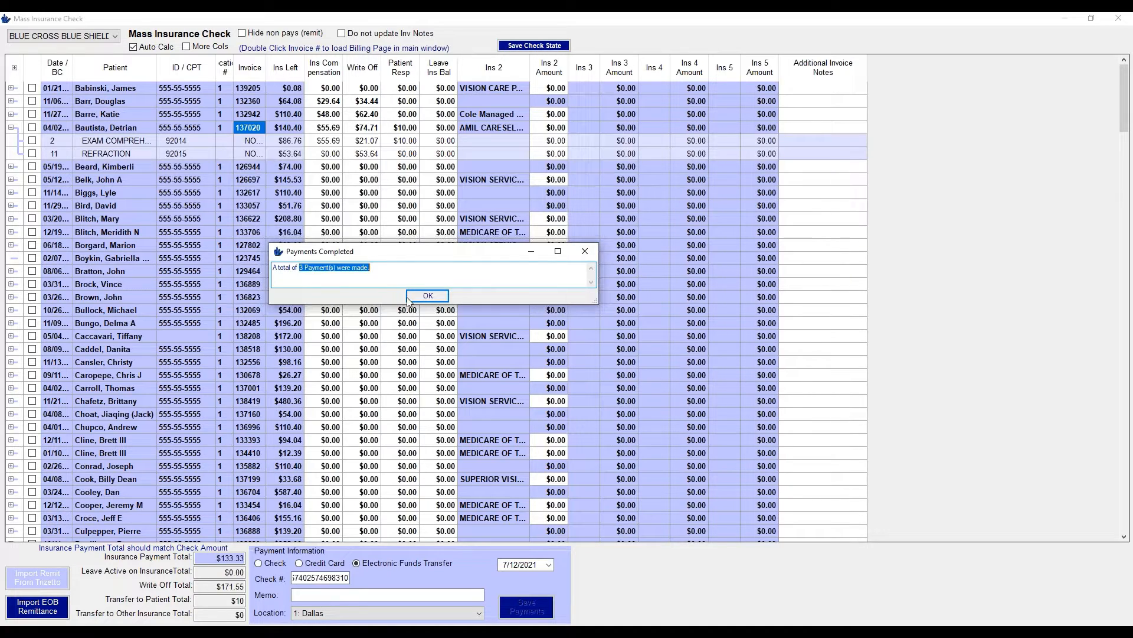
pyautogui.click(428, 297)
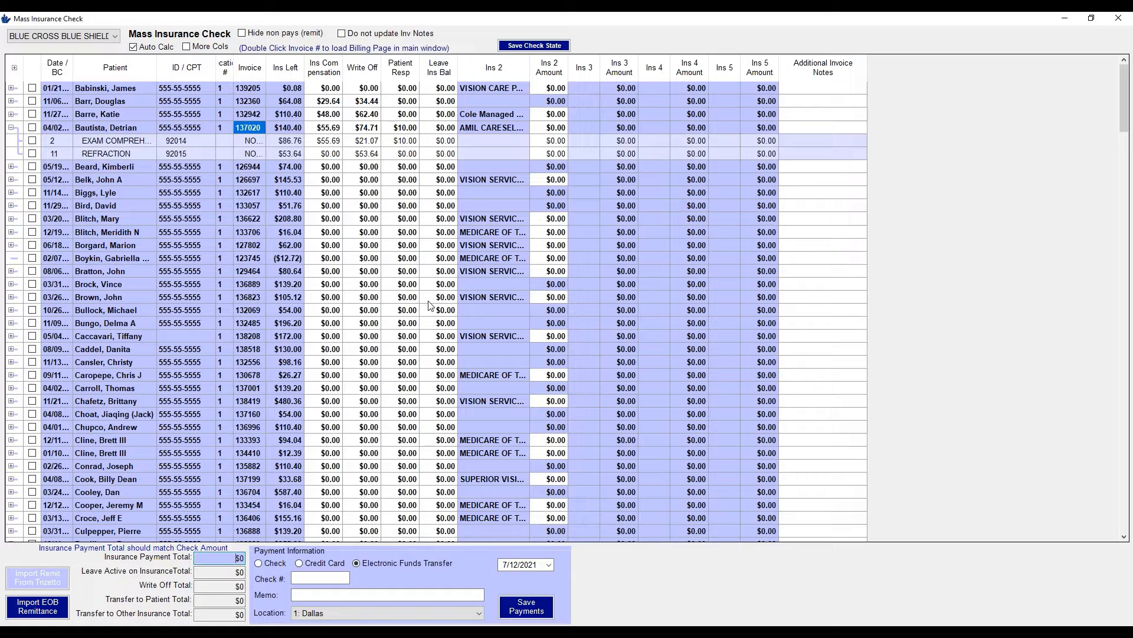
pyautogui.click(186, 48)
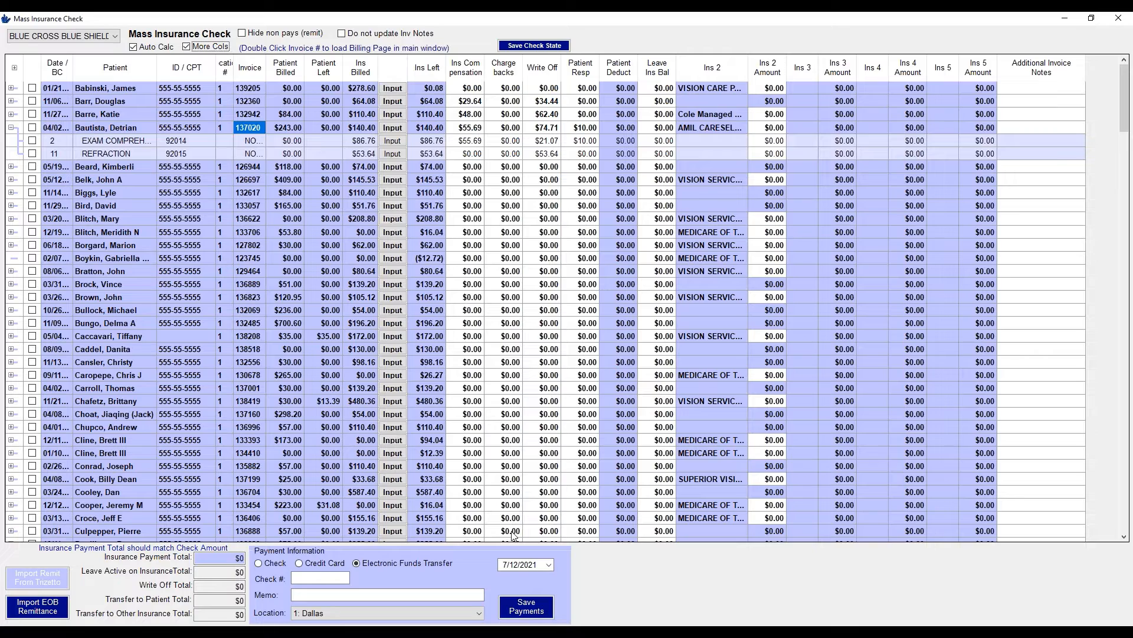
pyautogui.click(383, 131)
pyautogui.click(271, 128)
pyautogui.click(328, 130)
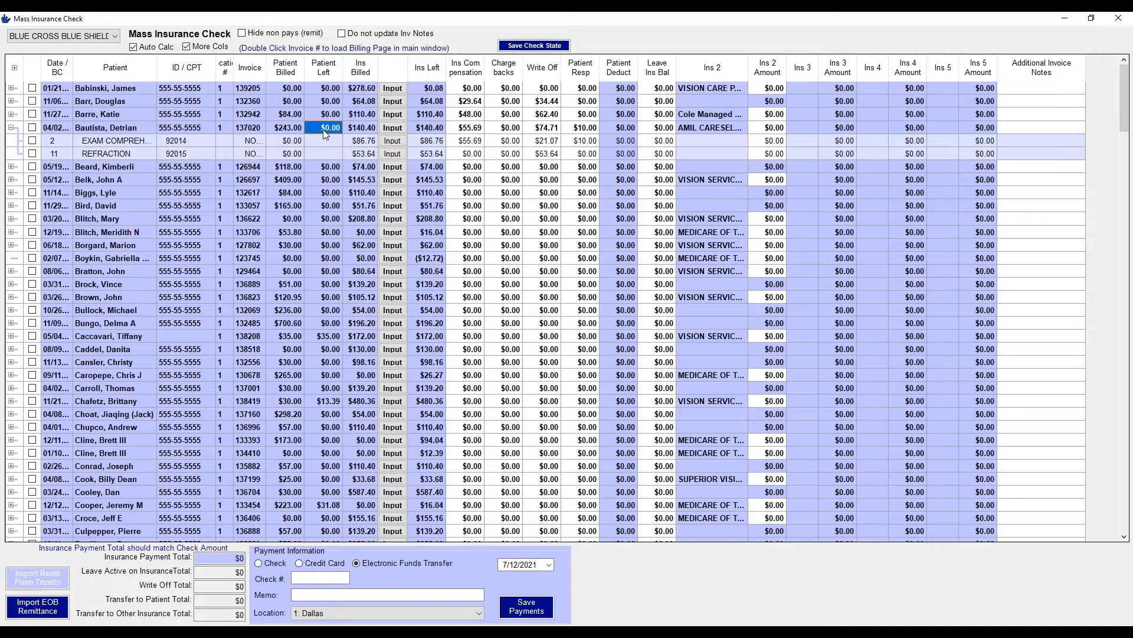
pyautogui.click(289, 336)
pyautogui.click(328, 338)
pyautogui.click(186, 47)
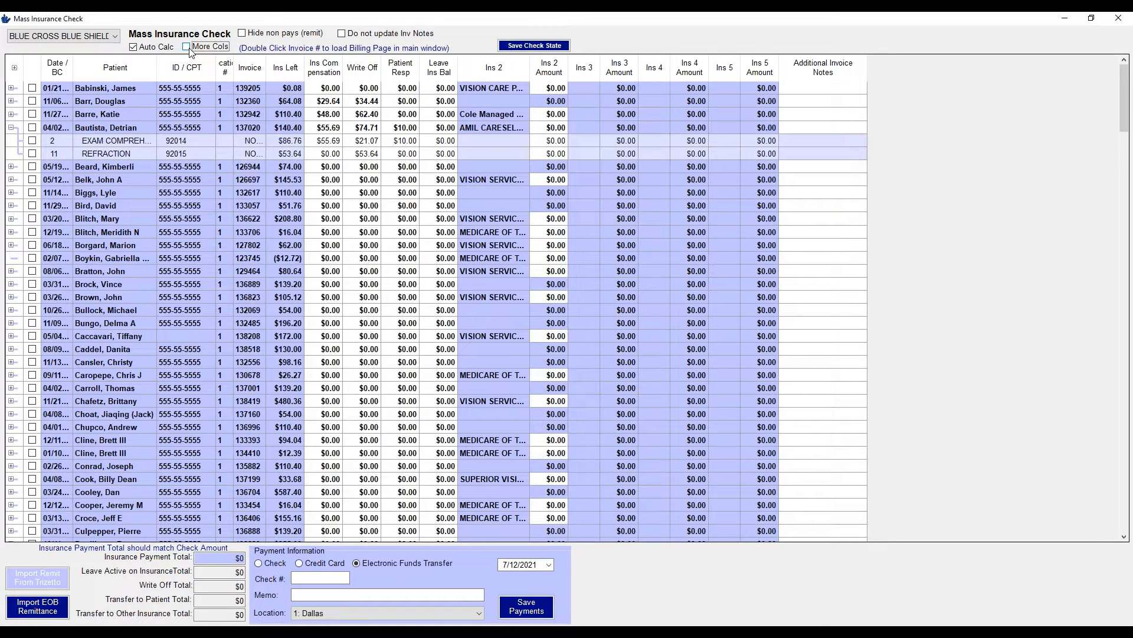
pyautogui.click(253, 127)
# Review invoice 137020's EFT payment, patient transfers, write-off and $10.00 patient balance, narrowing the Insurance column
pyautogui.doubleClick(243, 127)
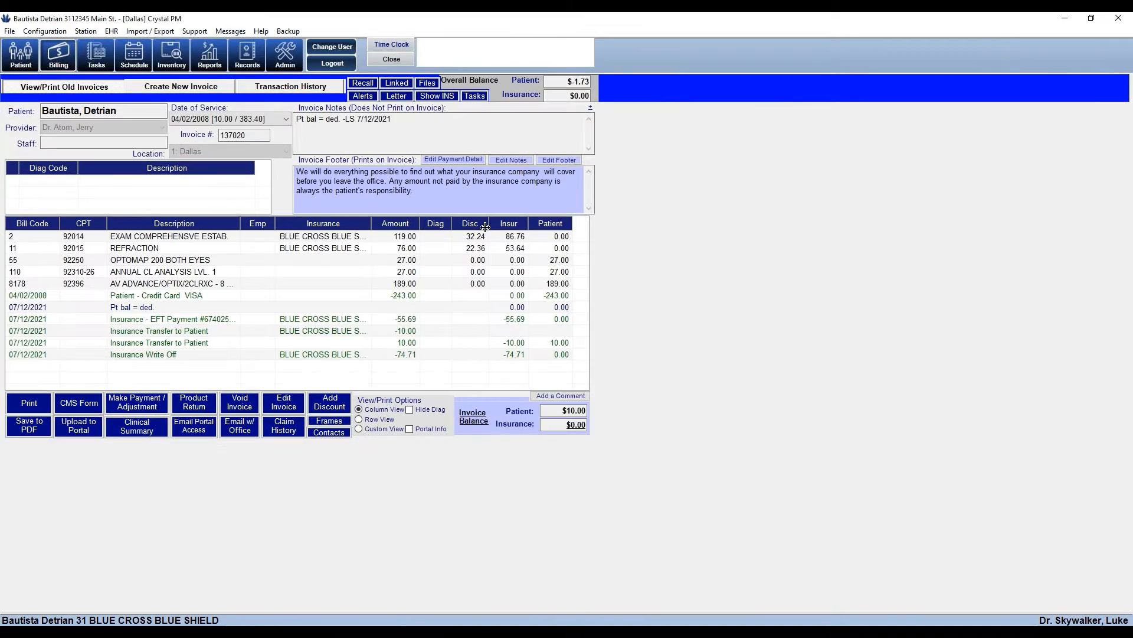
pyautogui.click(330, 320)
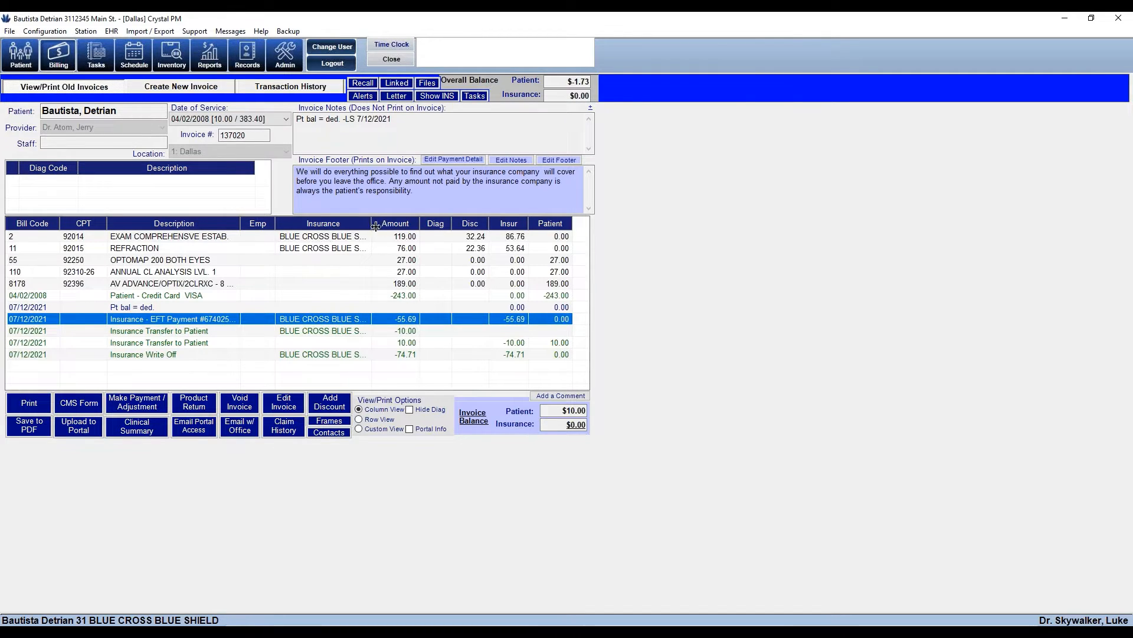
pyautogui.moveTo(376, 226); pyautogui.dragTo(438, 226)
pyautogui.click(393, 331)
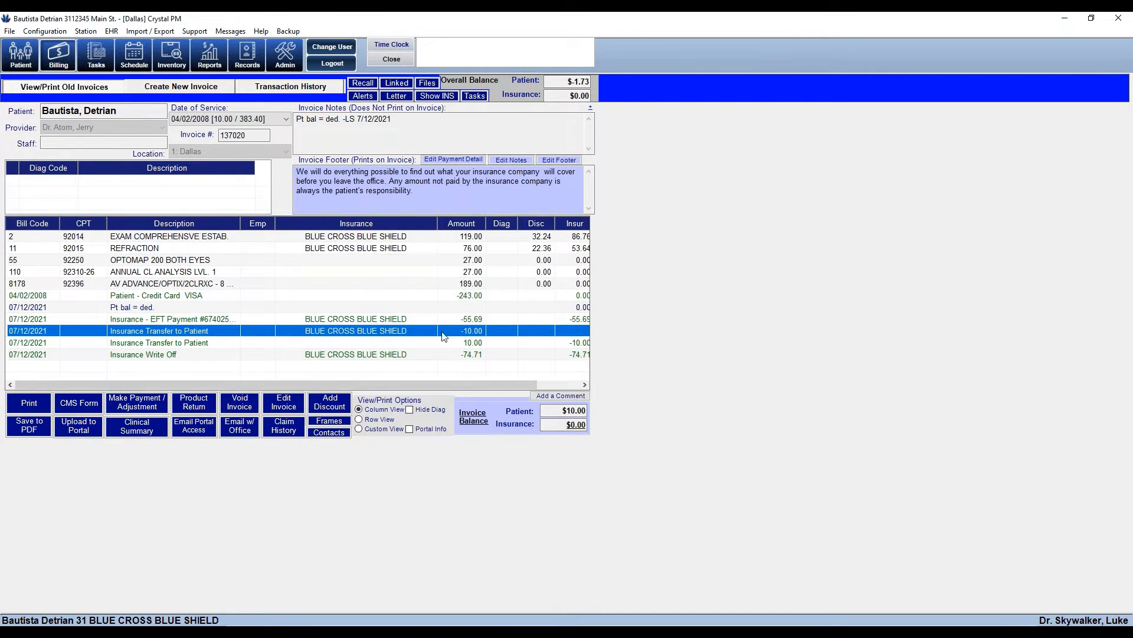
pyautogui.click(401, 357)
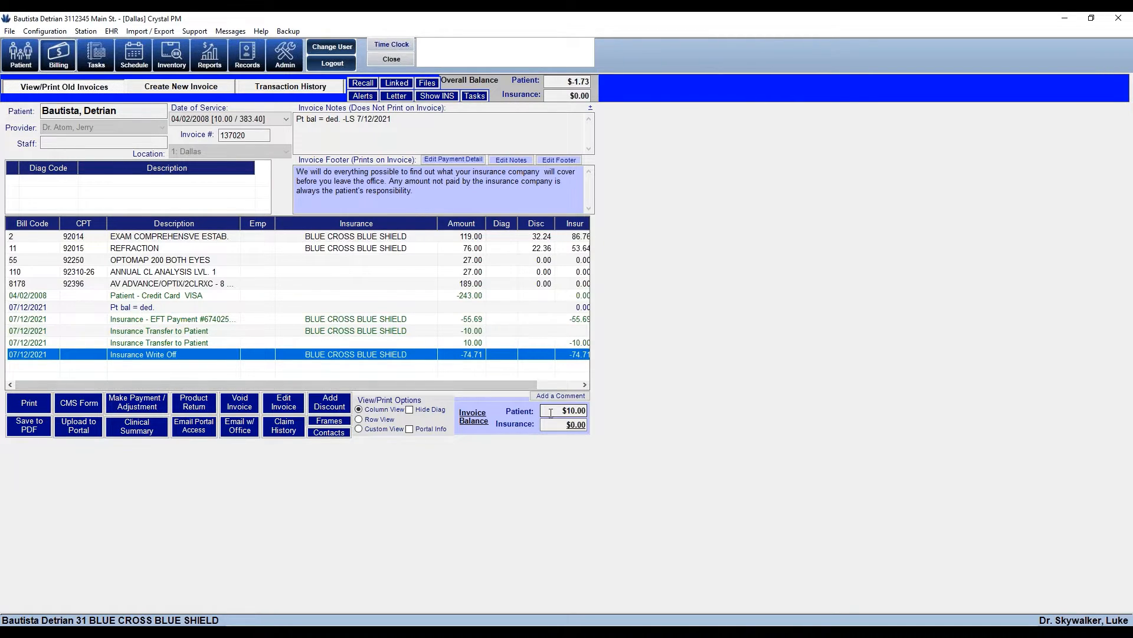
pyautogui.moveTo(551, 414); pyautogui.dragTo(646, 421)
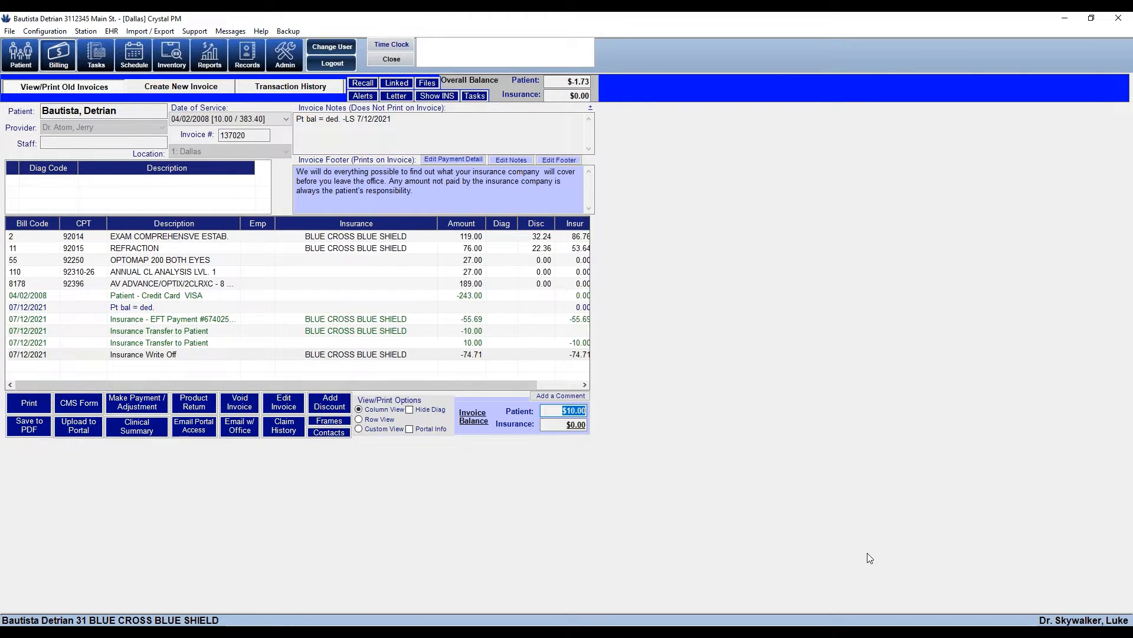
pyautogui.doubleClick(136, 313)
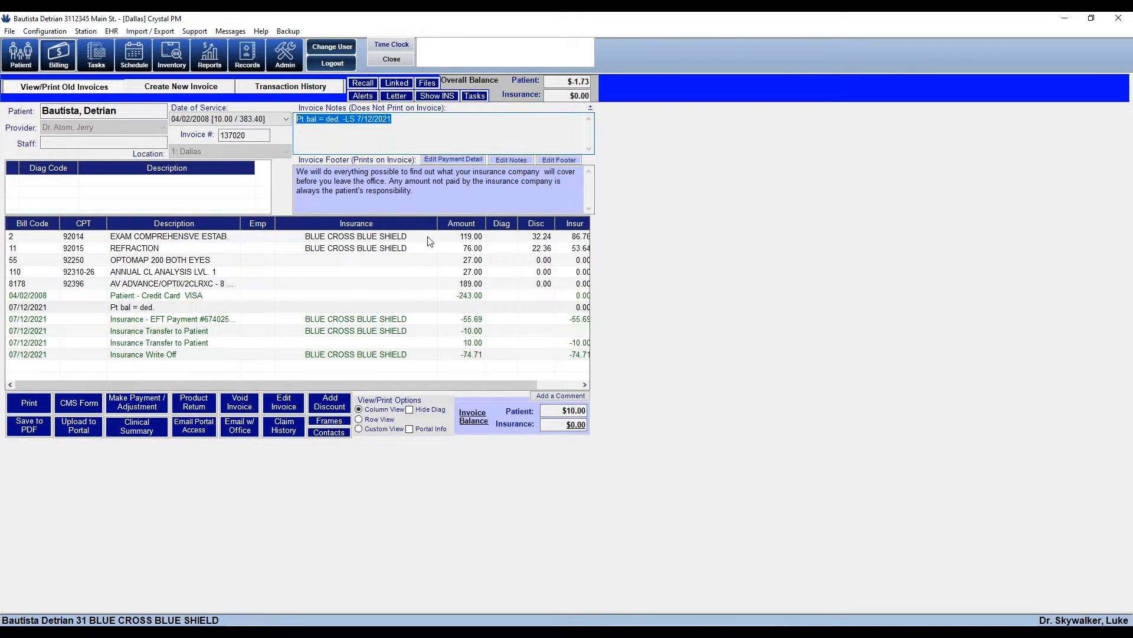
pyautogui.moveTo(433, 223); pyautogui.dragTo(331, 224)
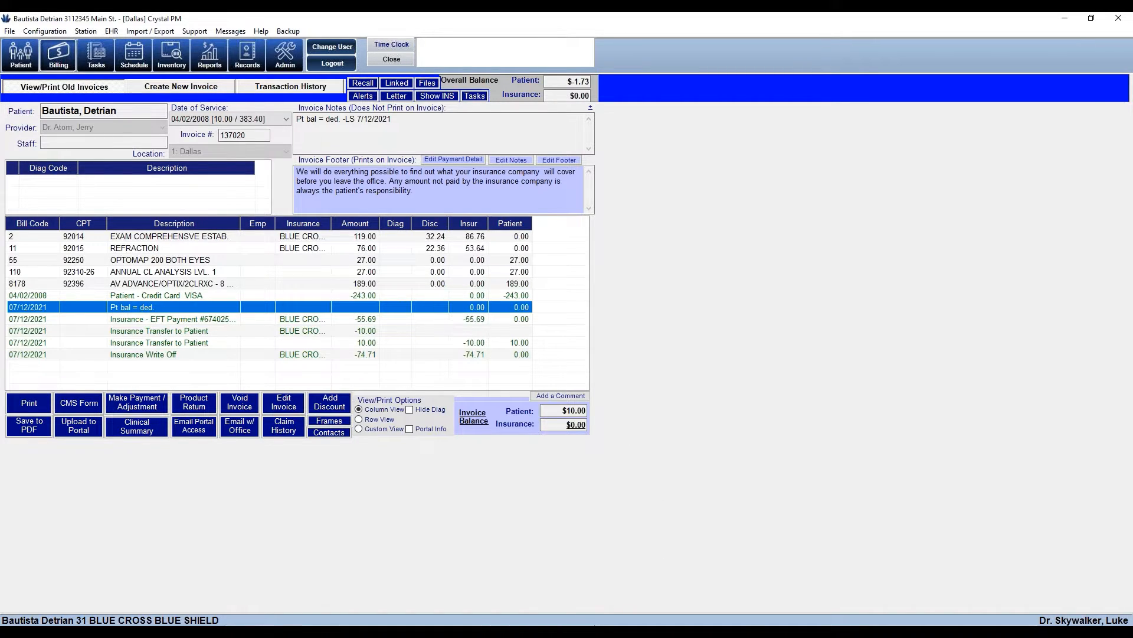
pyautogui.moveTo(593, 627)
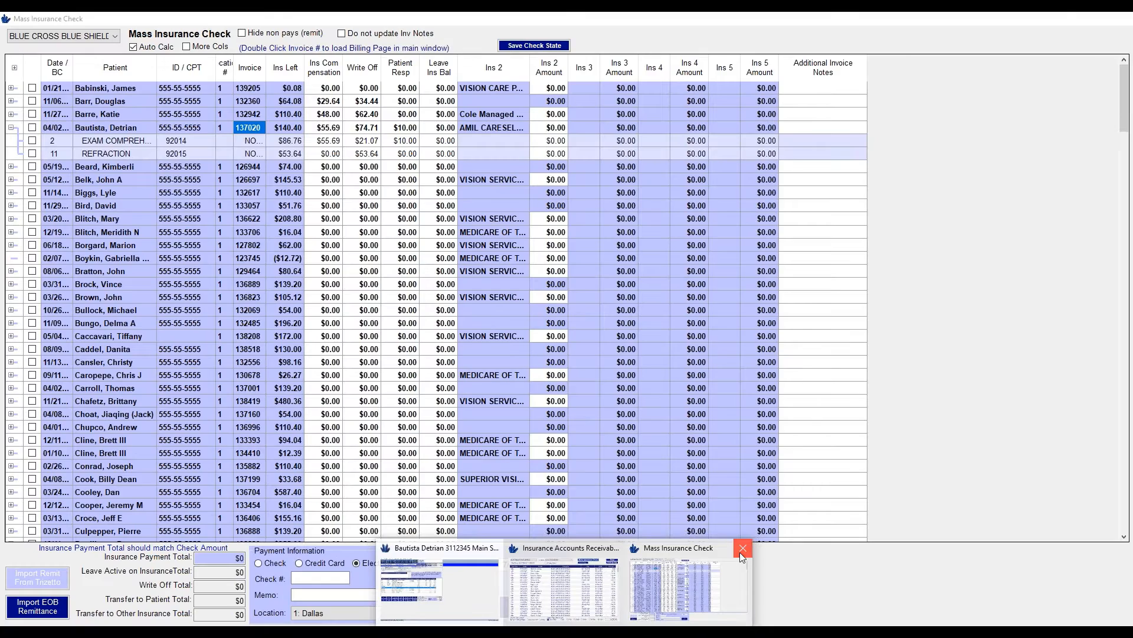
# Close the Mass Insurance Check, Insurance Accounts Receivable and invoice windows
pyautogui.click(741, 548)
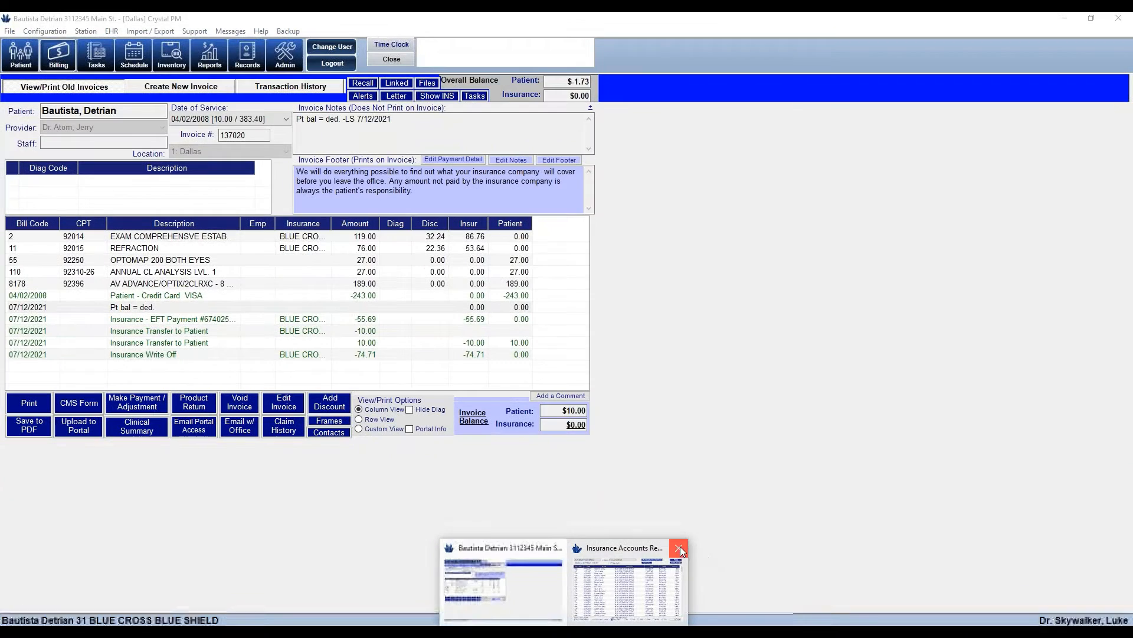
pyautogui.click(677, 547)
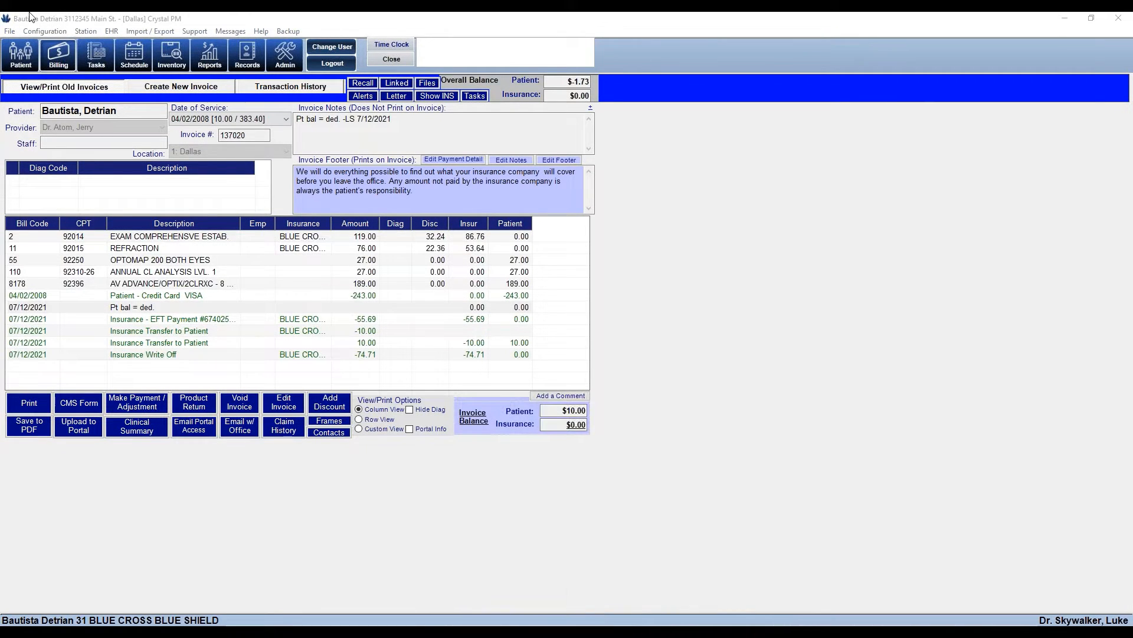
pyautogui.click(390, 59)
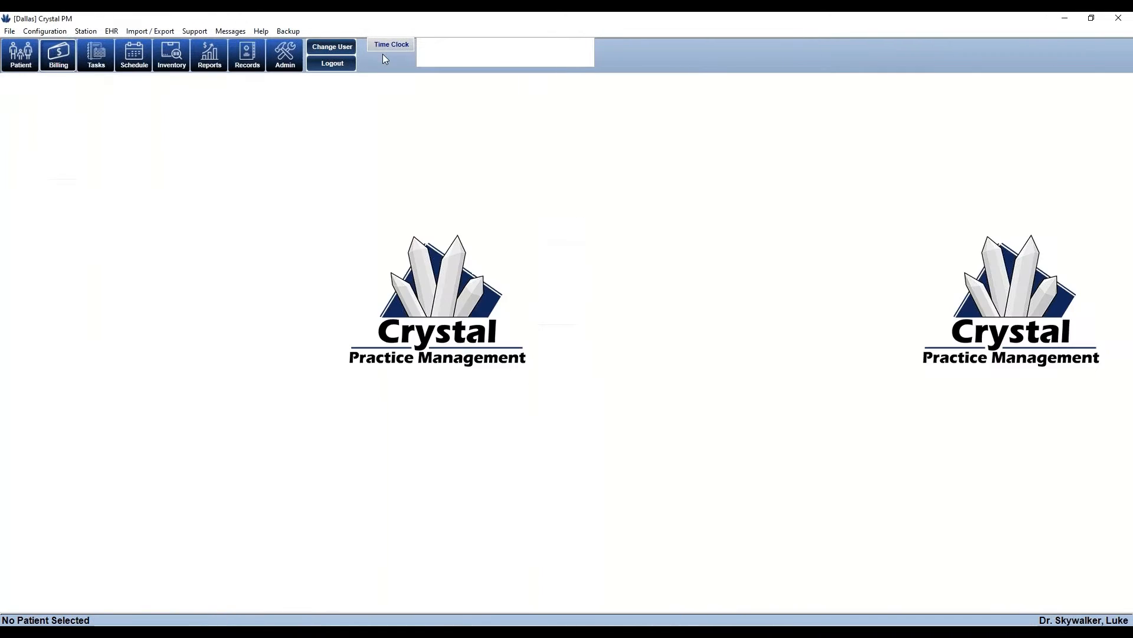
# Load the most recent patient and open their 07/12/2021 invoice in Billing
pyautogui.click(21, 62)
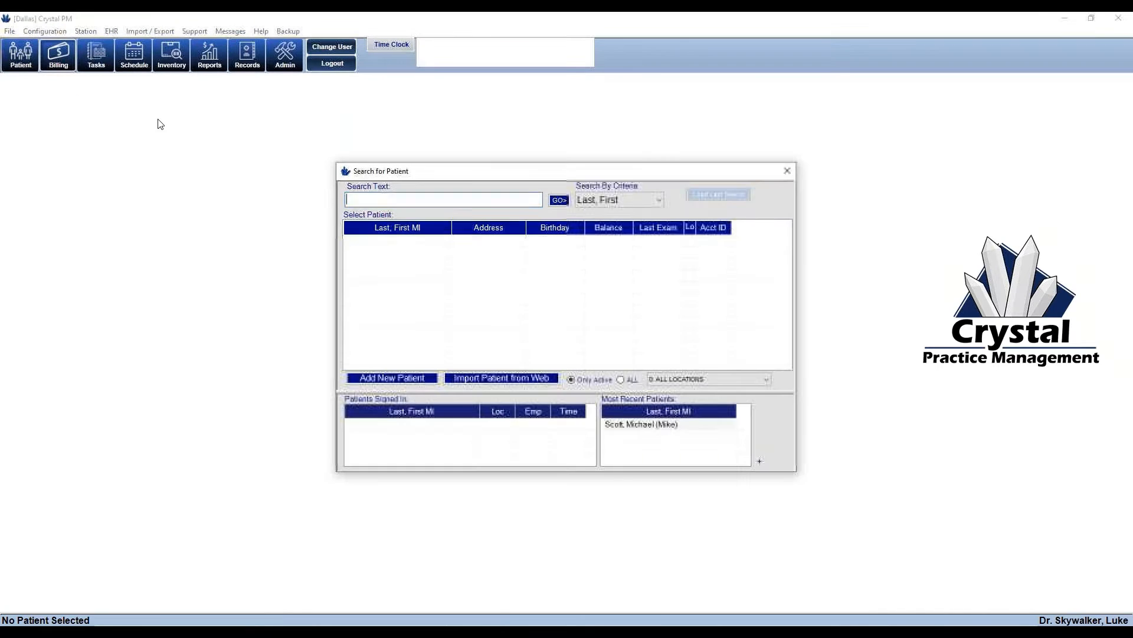
pyautogui.click(643, 426)
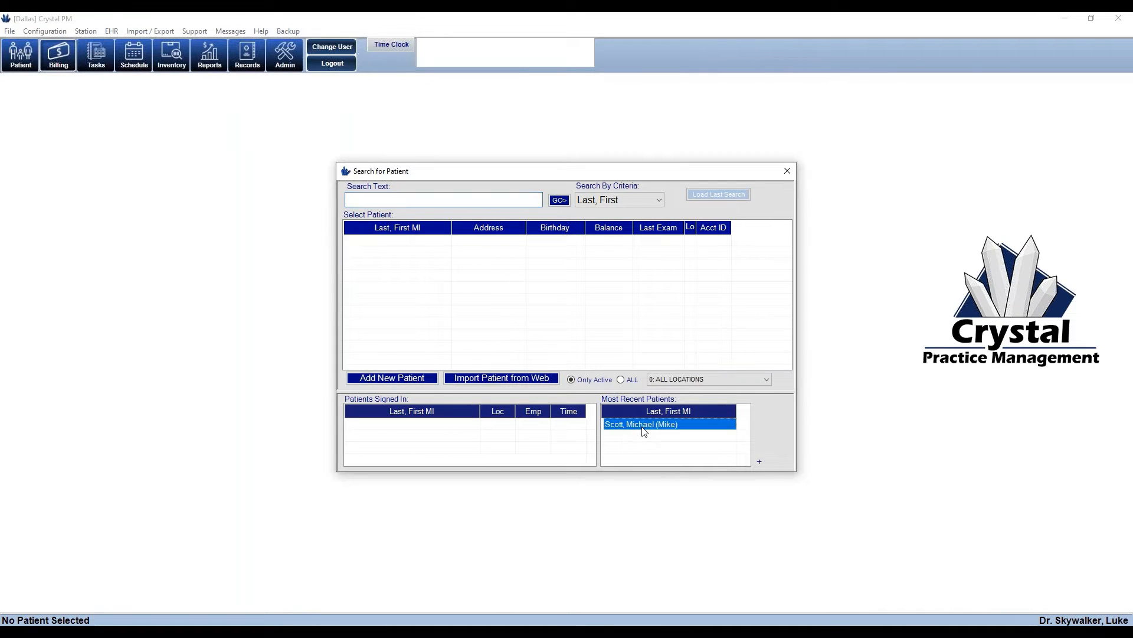
pyautogui.doubleClick(643, 427)
pyautogui.click(120, 167)
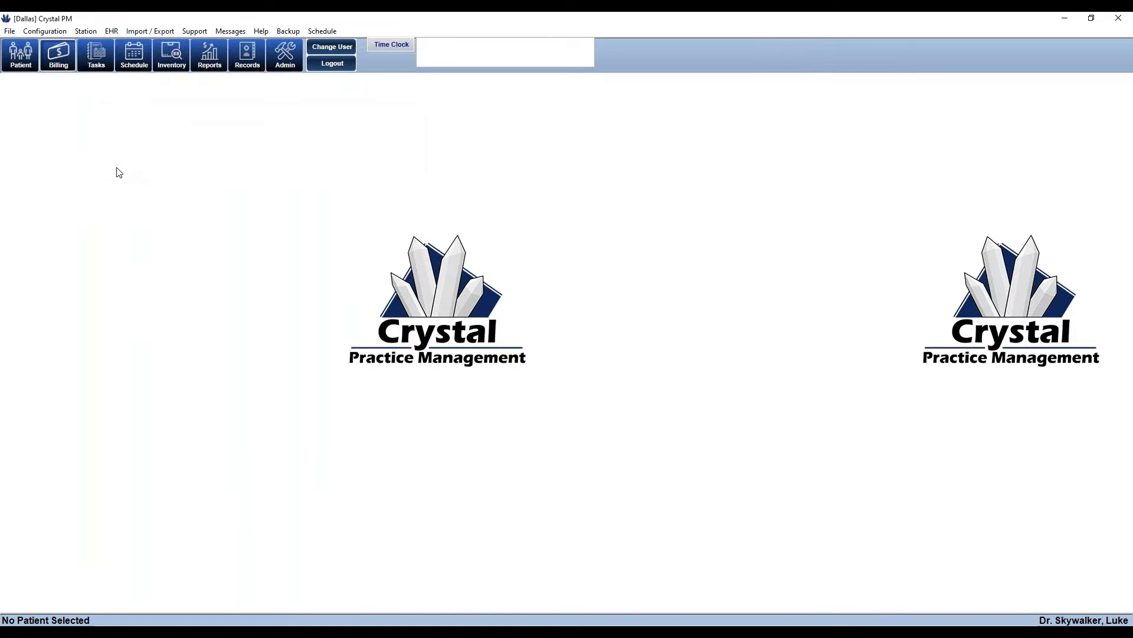
pyautogui.click(70, 70)
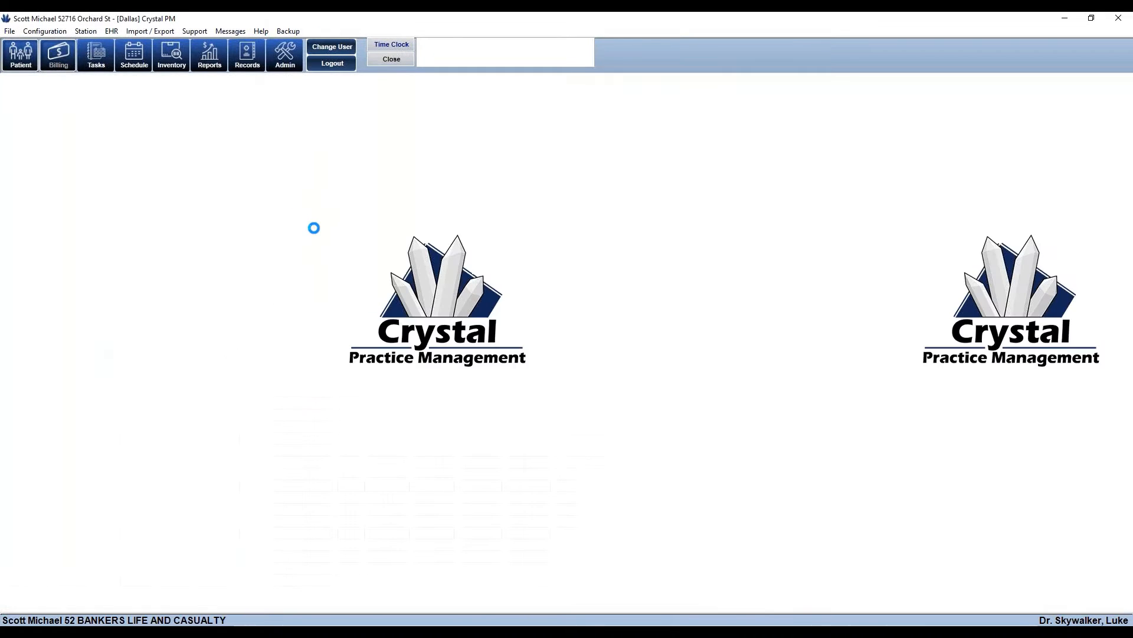
pyautogui.click(274, 120)
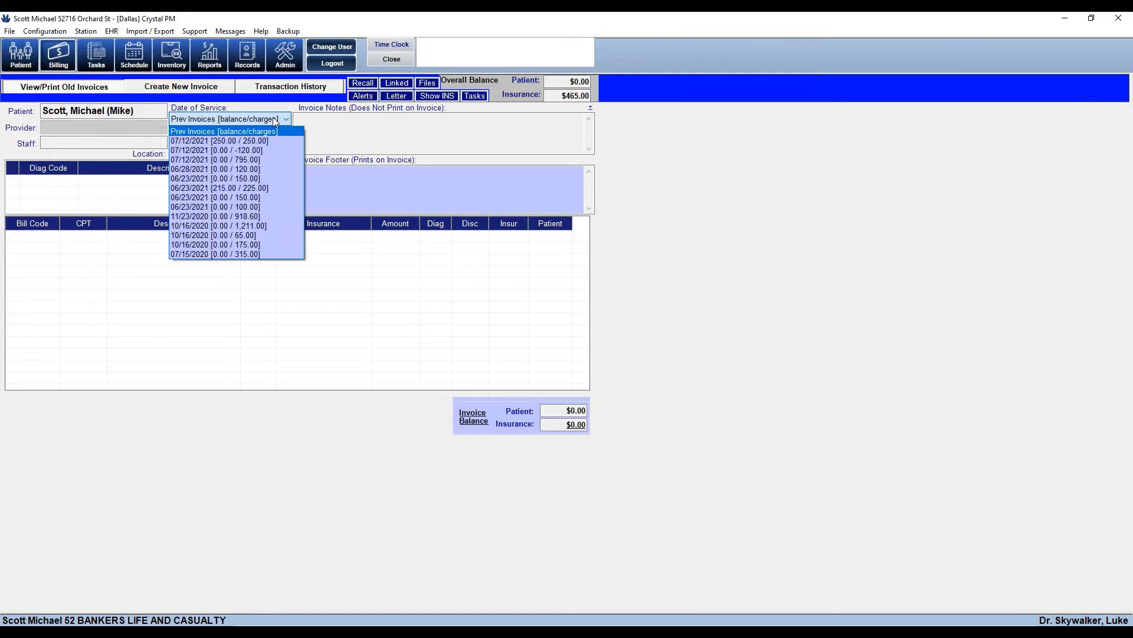
pyautogui.click(276, 140)
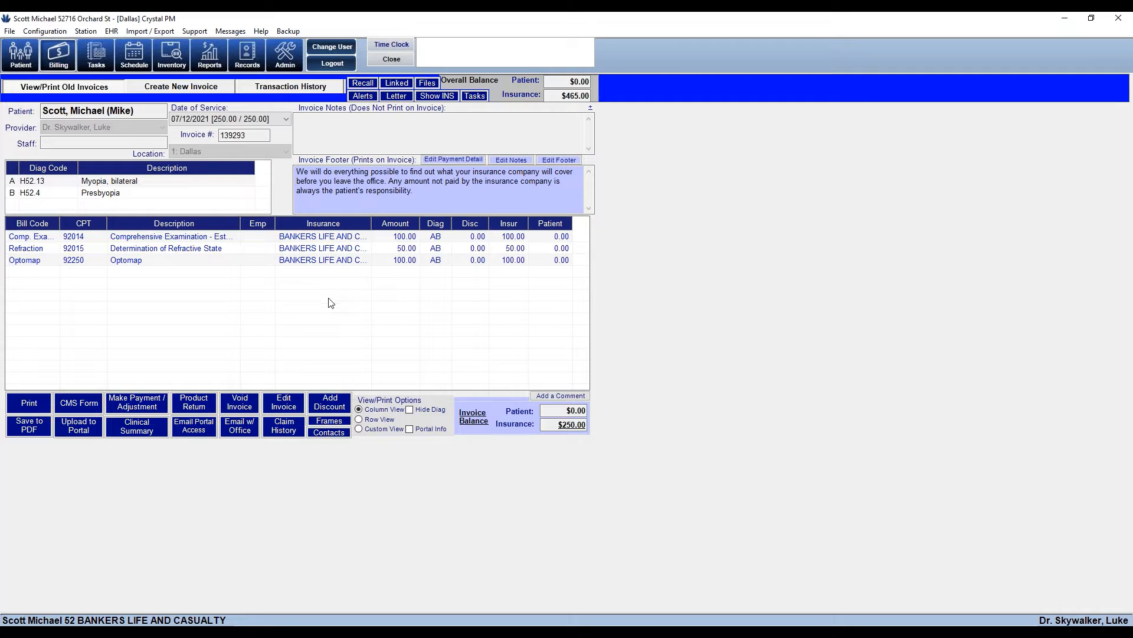
# Post a $105.63 EFT insurance payment from Bankers Life and Casualty with its EFT reference number
pyautogui.click(135, 408)
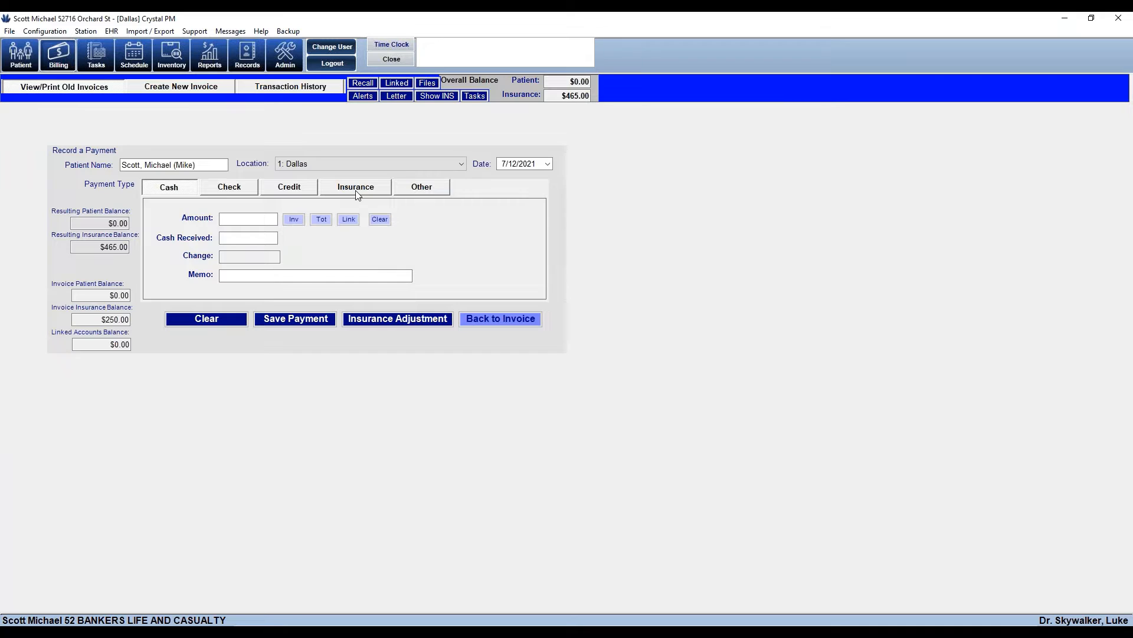
pyautogui.click(356, 190)
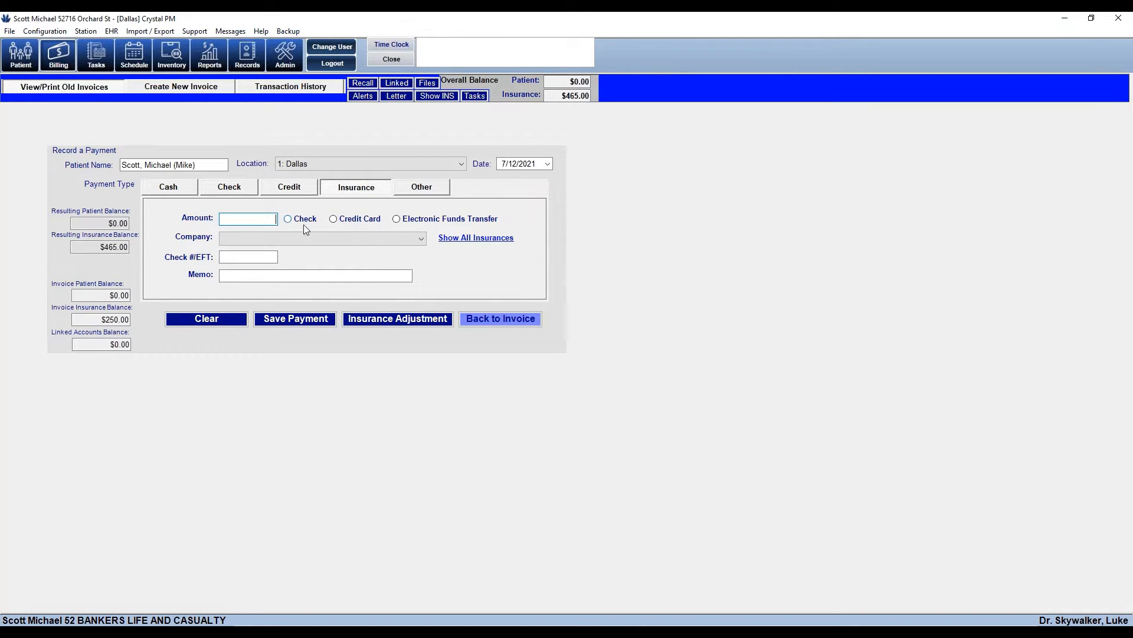
pyautogui.click(396, 219)
pyautogui.click(234, 258)
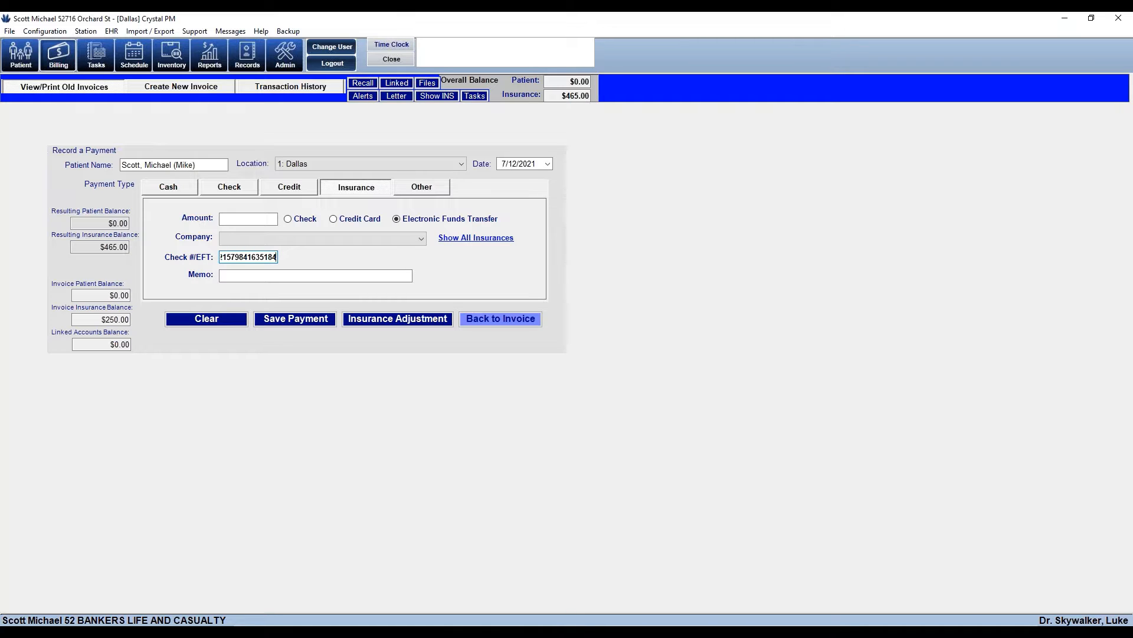
pyautogui.moveTo(100, 320); pyautogui.dragTo(155, 328)
pyautogui.click(248, 220)
pyautogui.write('105.63')
pyautogui.click(424, 239)
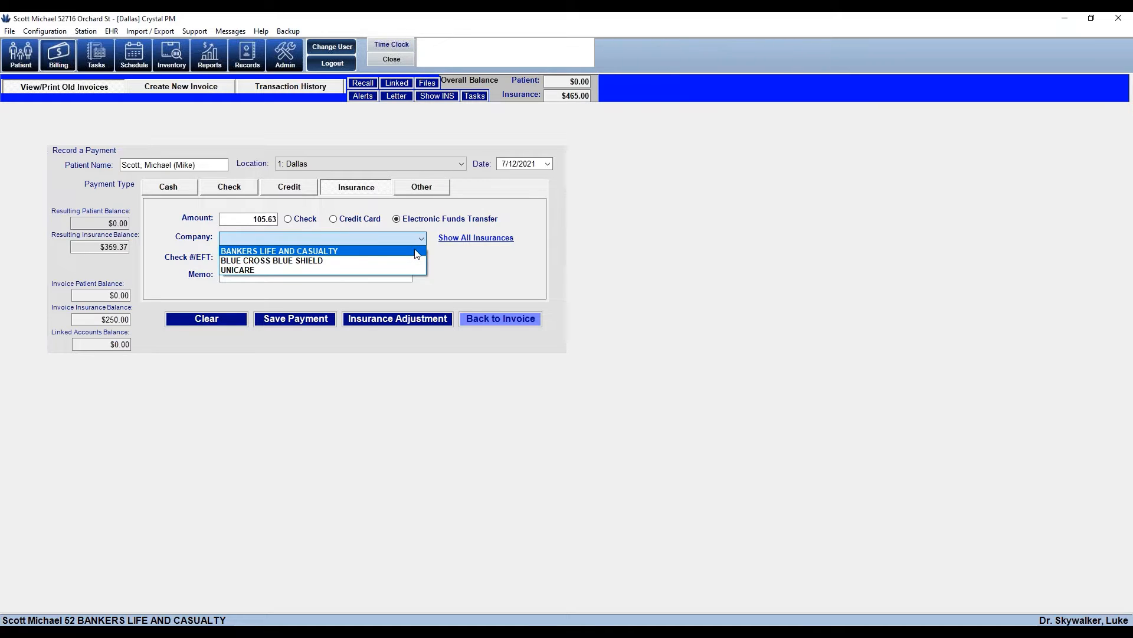
pyautogui.click(418, 253)
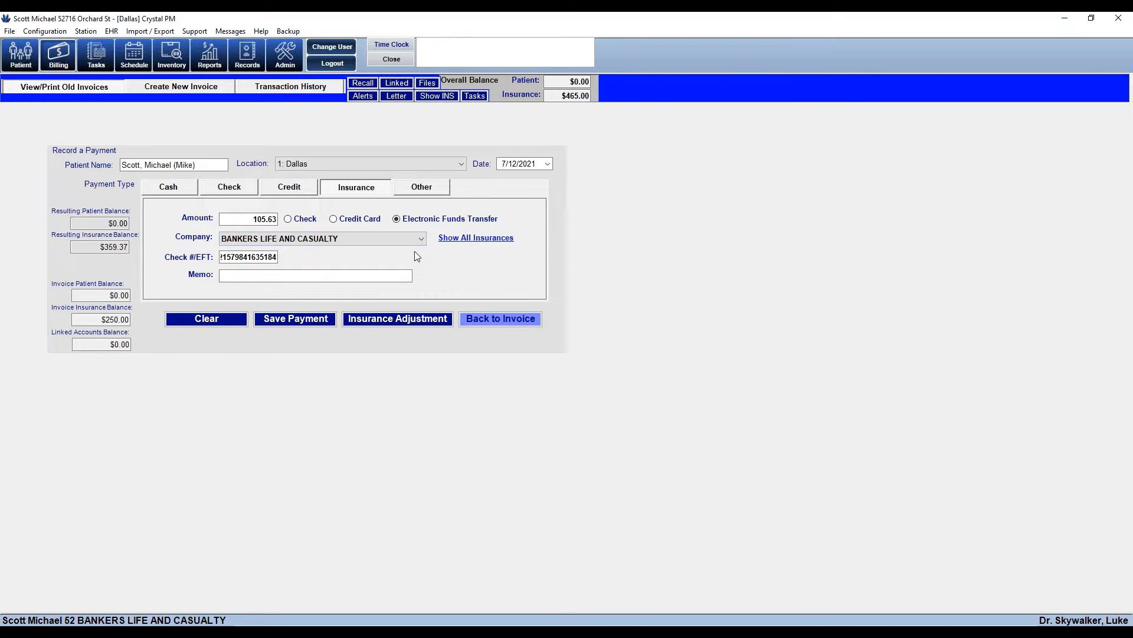
pyautogui.click(292, 324)
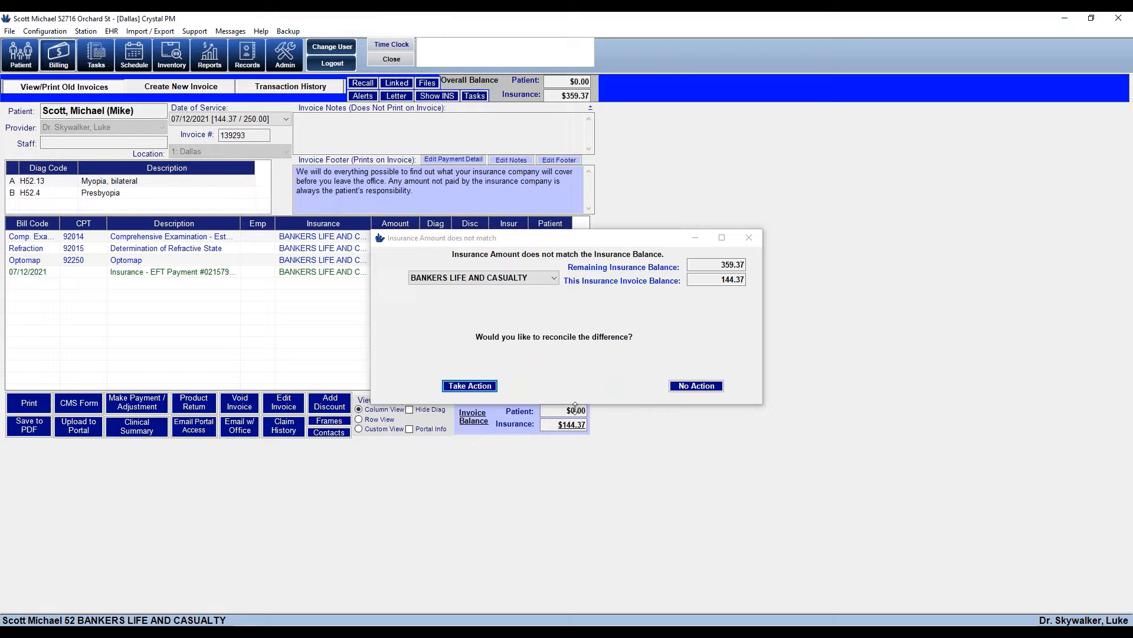
# Reconcile the insurance difference: write off $120.37 and transfer the $24.00 invoice balance to the patient
pyautogui.click(717, 281)
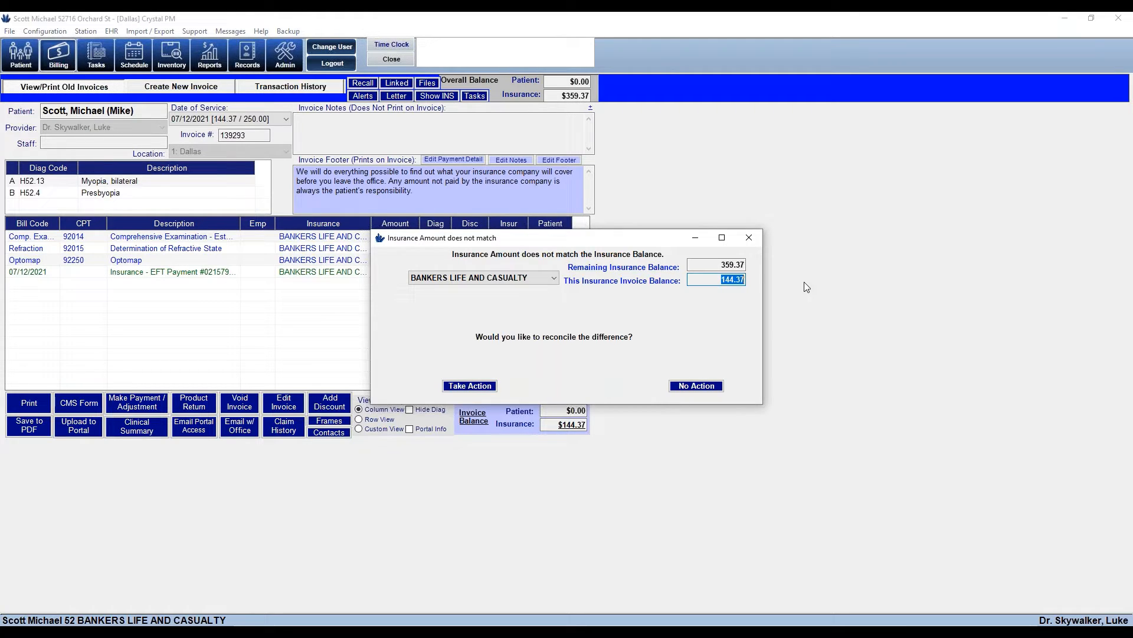
pyautogui.click(470, 387)
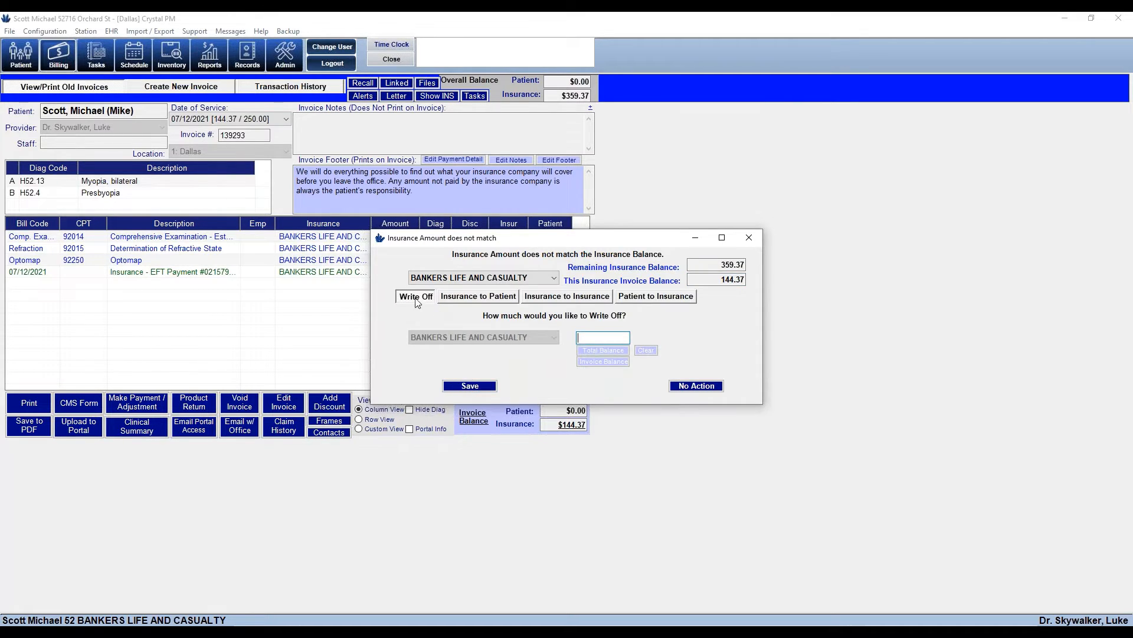
pyautogui.click(464, 301)
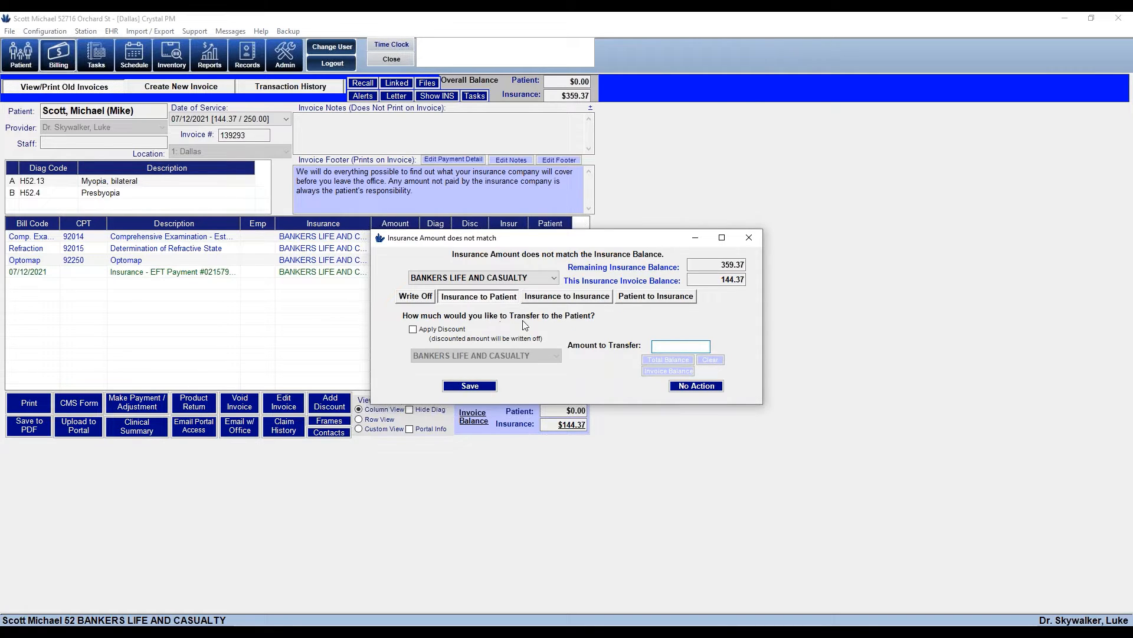
pyautogui.click(562, 301)
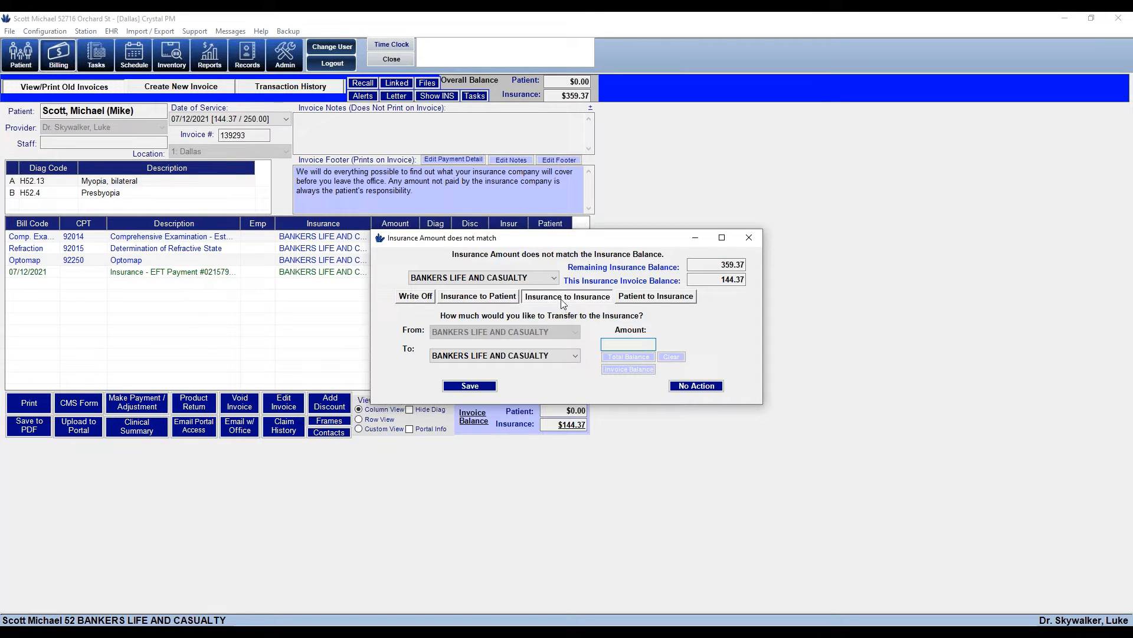
pyautogui.click(422, 300)
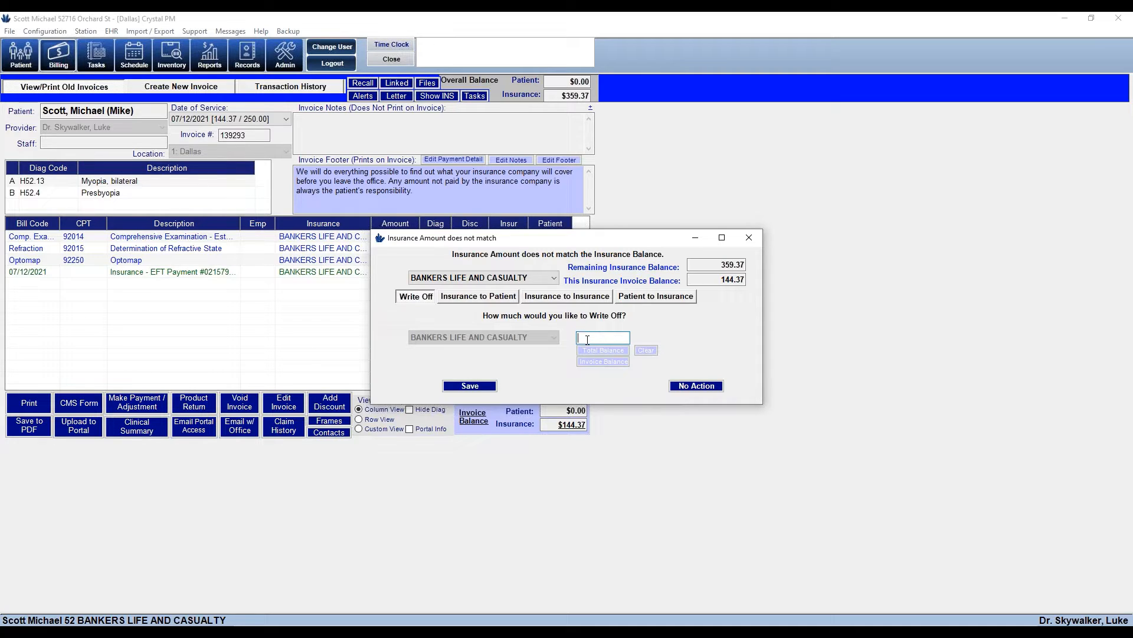
pyautogui.write('120.37')
pyautogui.click(480, 297)
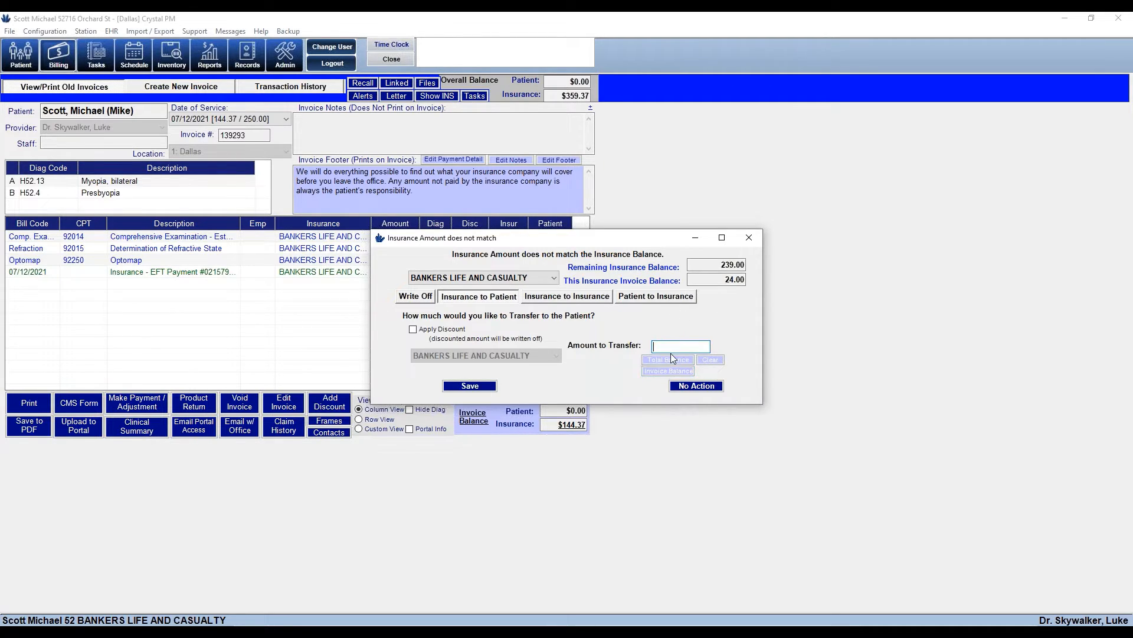
pyautogui.write('24.00')
pyautogui.press('BackSpace')
pyautogui.press('BackSpace')
pyautogui.press('BackSpace')
pyautogui.moveTo(724, 280); pyautogui.dragTo(768, 288)
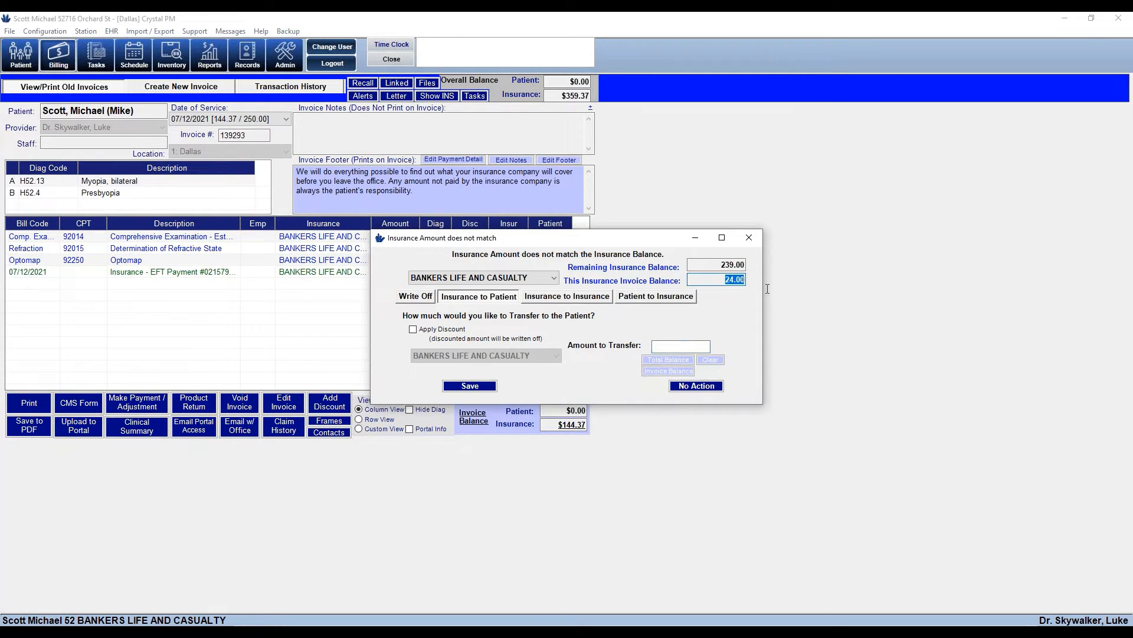
pyautogui.click(666, 372)
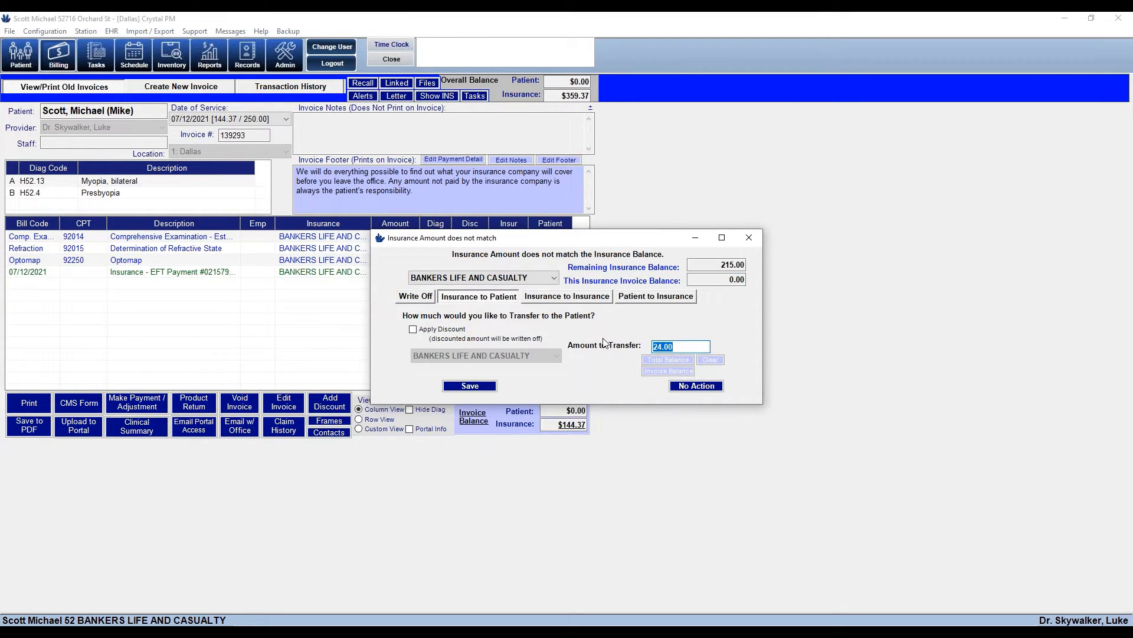
pyautogui.click(459, 387)
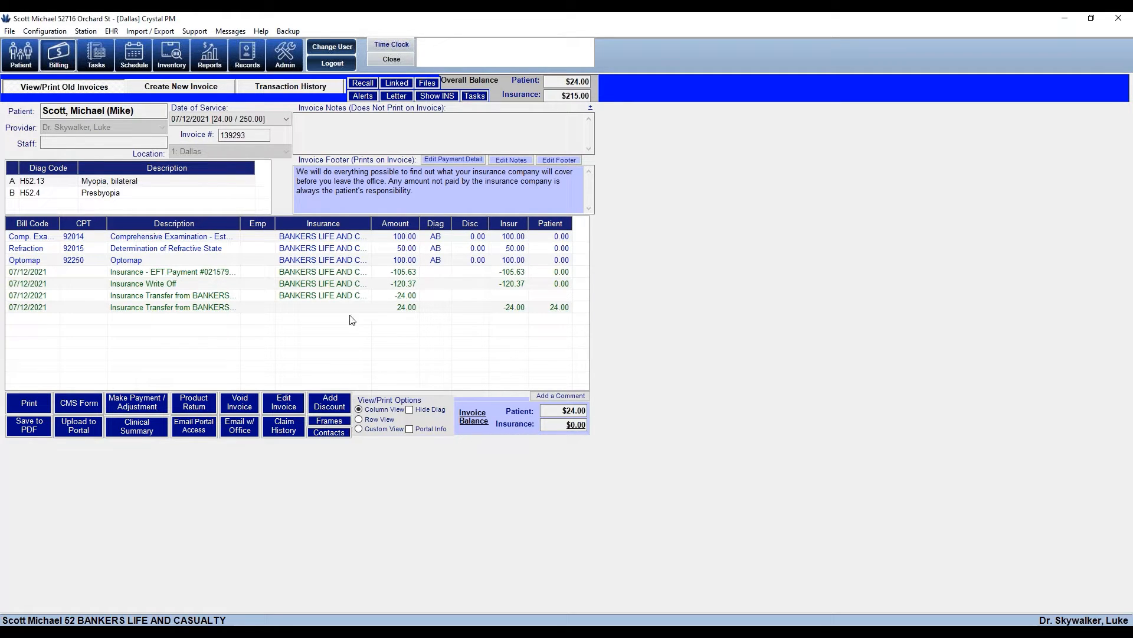
# Allocate the EFT payment: 100.00 to the comprehensive examination and 5.63 to Optomap
pyautogui.click(285, 403)
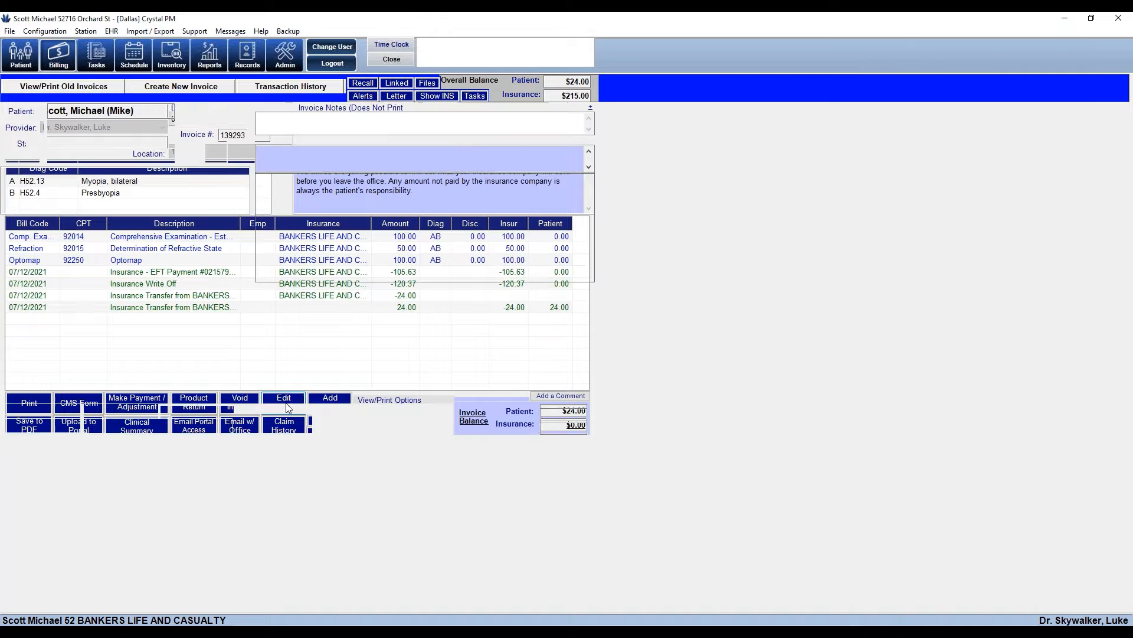
pyautogui.click(359, 230)
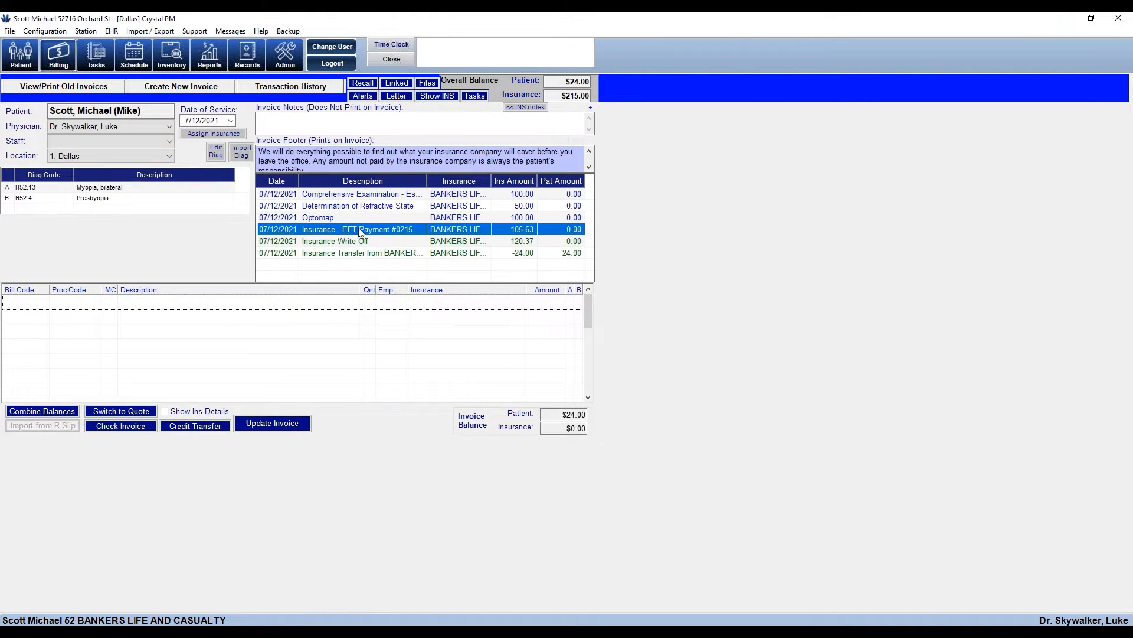
pyautogui.doubleClick(359, 230)
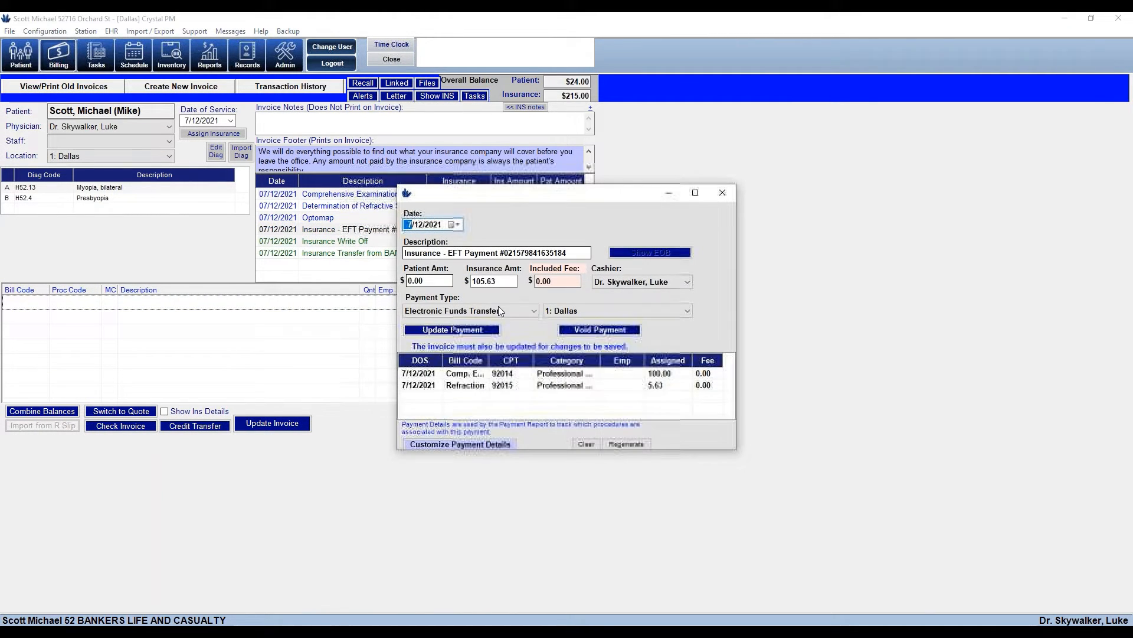
pyautogui.click(461, 444)
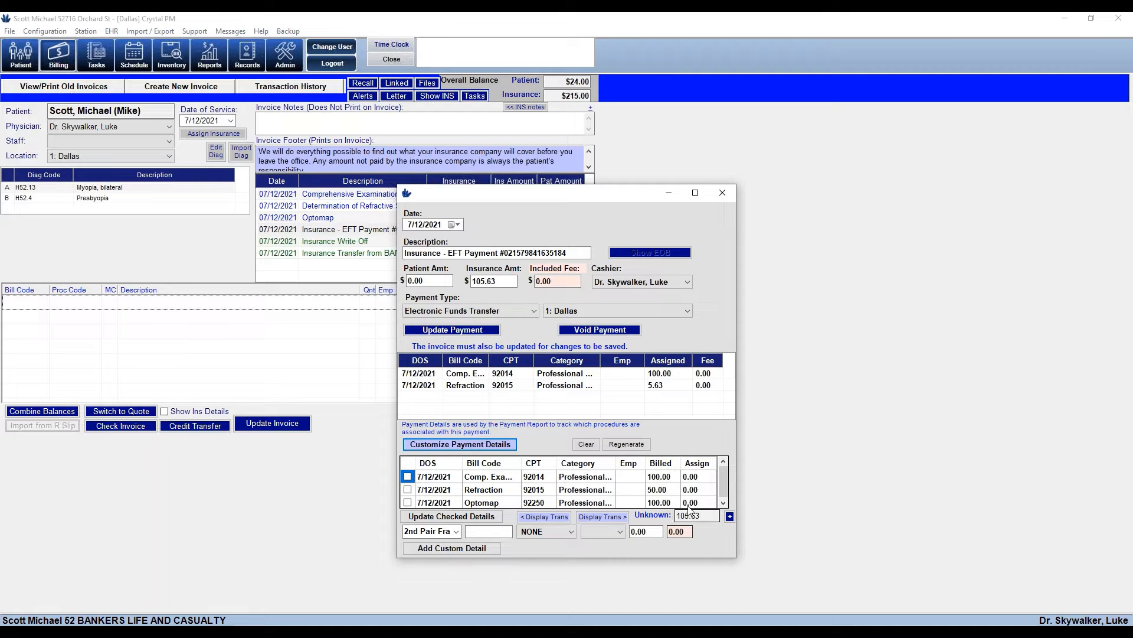
pyautogui.click(408, 477)
pyautogui.click(407, 503)
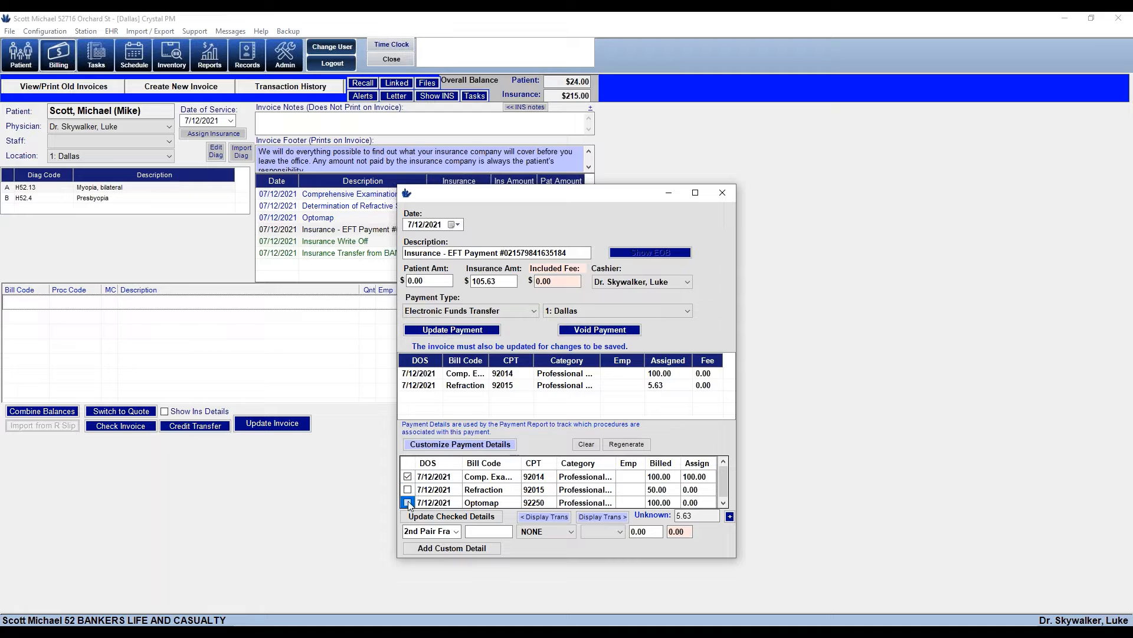
pyautogui.moveTo(699, 516); pyautogui.dragTo(675, 517)
pyautogui.click(412, 517)
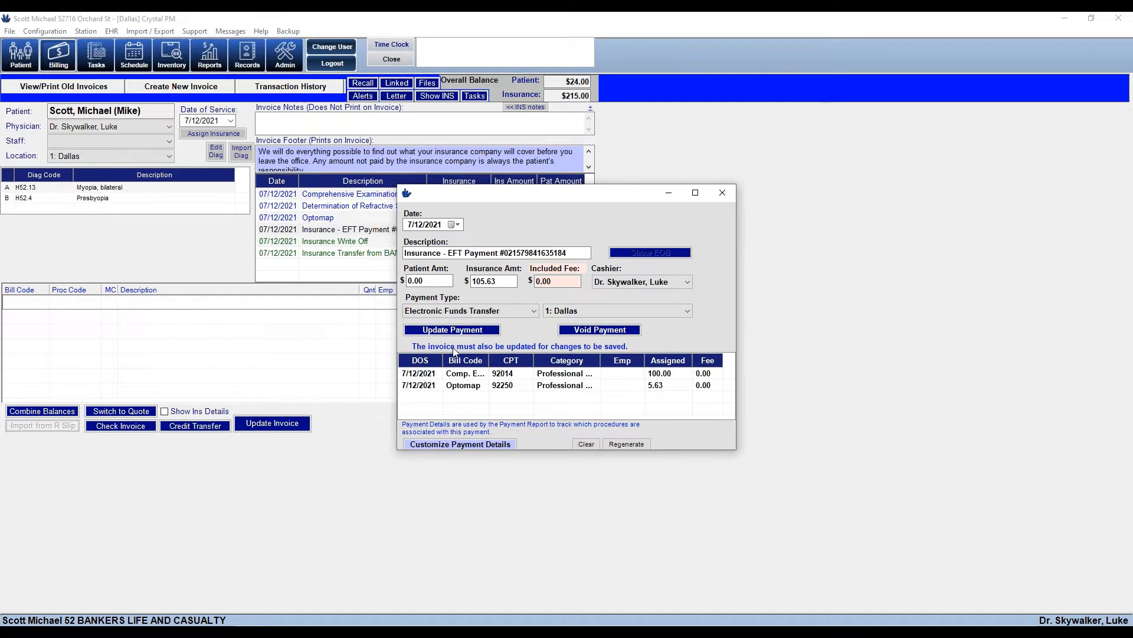
# Assign the insurance write-off to Refraction and Optomap, then save and close the invoice
pyautogui.click(453, 331)
pyautogui.doubleClick(374, 241)
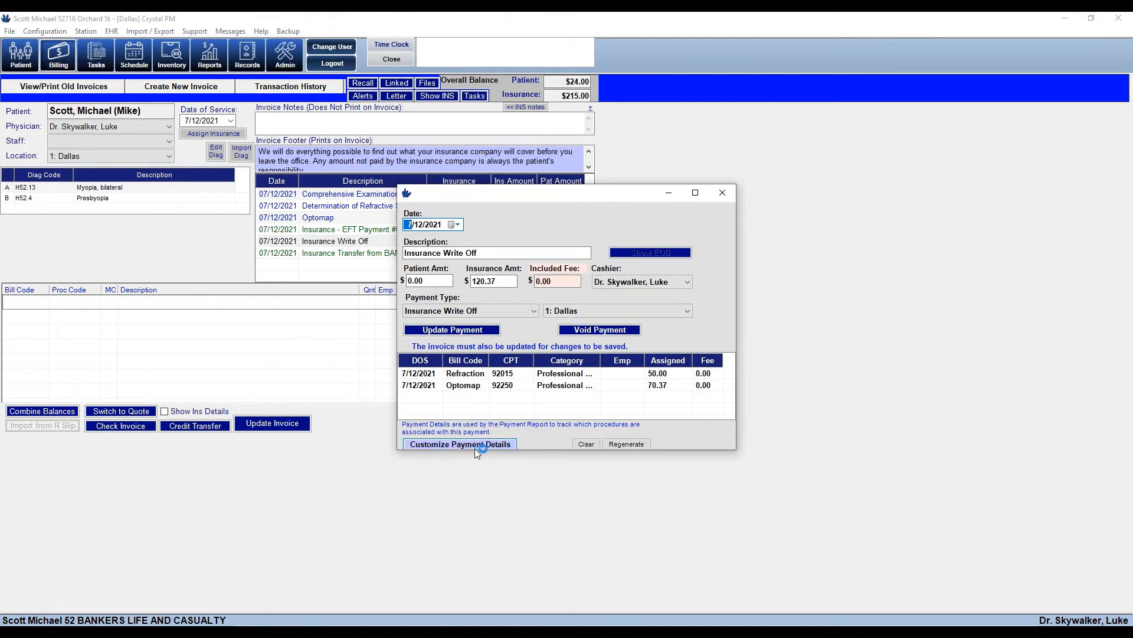
pyautogui.click(475, 446)
pyautogui.click(407, 489)
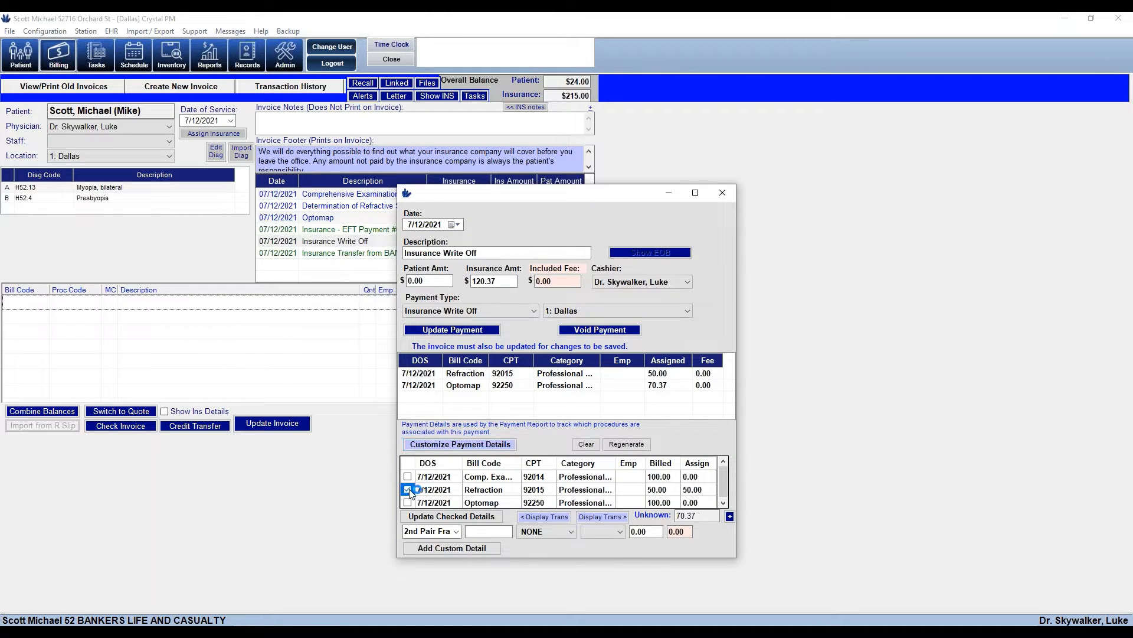
pyautogui.click(407, 503)
pyautogui.click(674, 515)
pyautogui.click(439, 517)
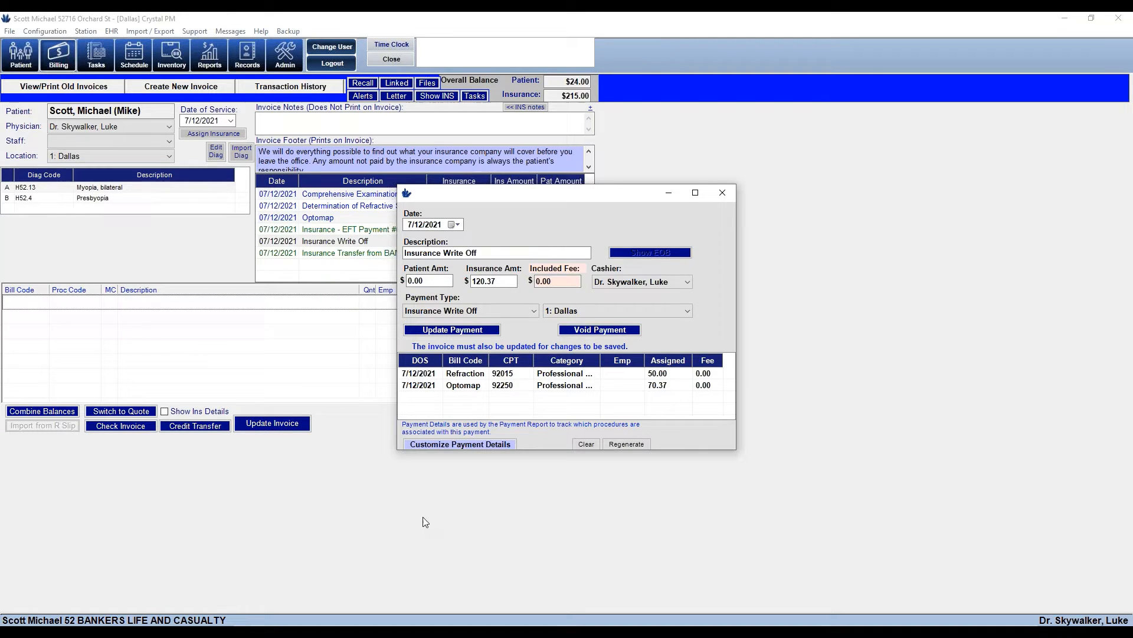
pyautogui.click(439, 330)
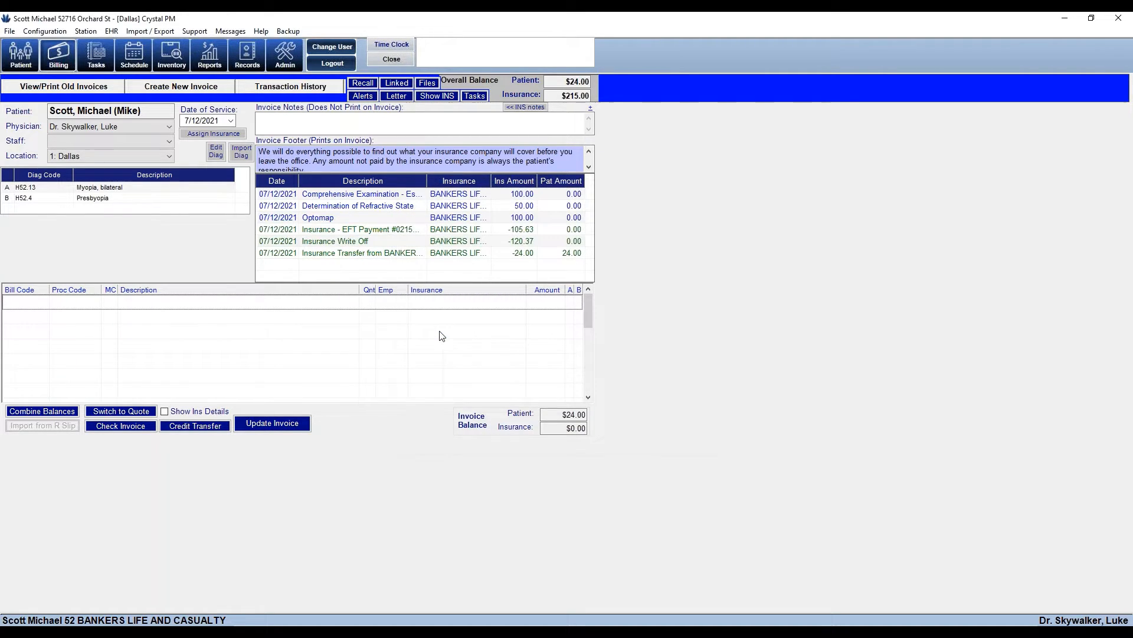
pyautogui.click(300, 427)
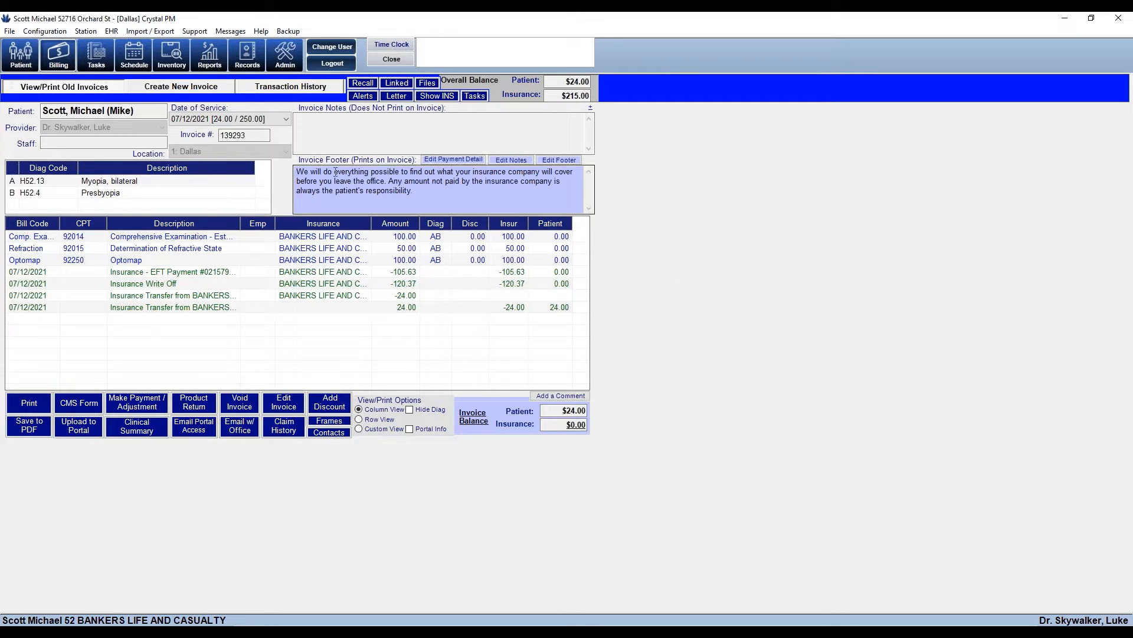
pyautogui.click(395, 59)
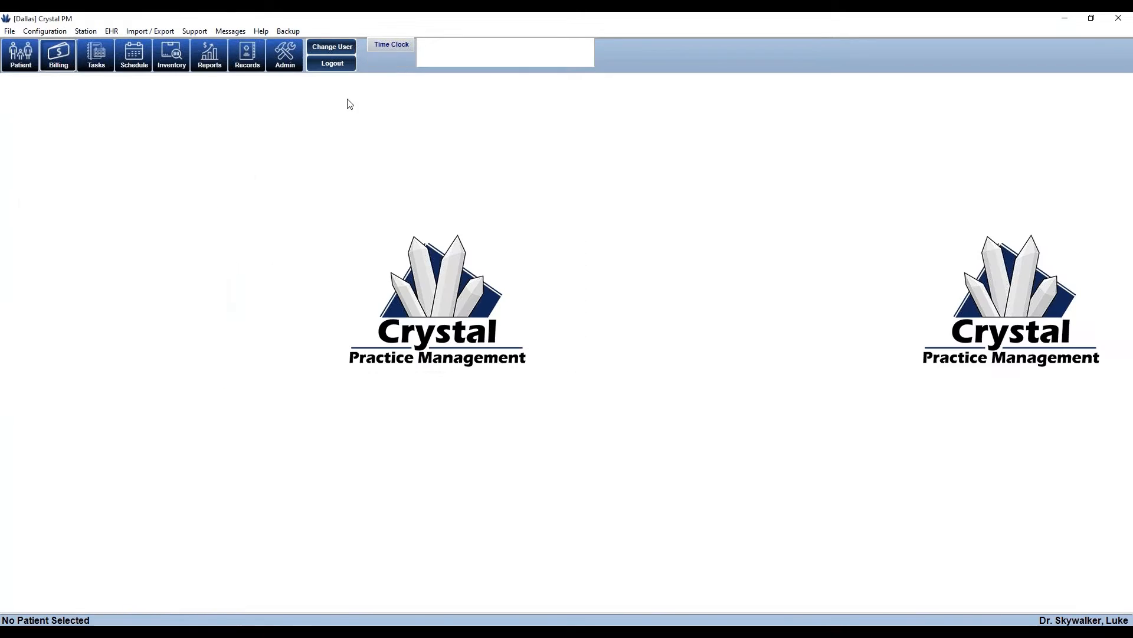
# Generate the Patients Receivable report under Financials and scroll the statements-not-sent list
pyautogui.click(210, 56)
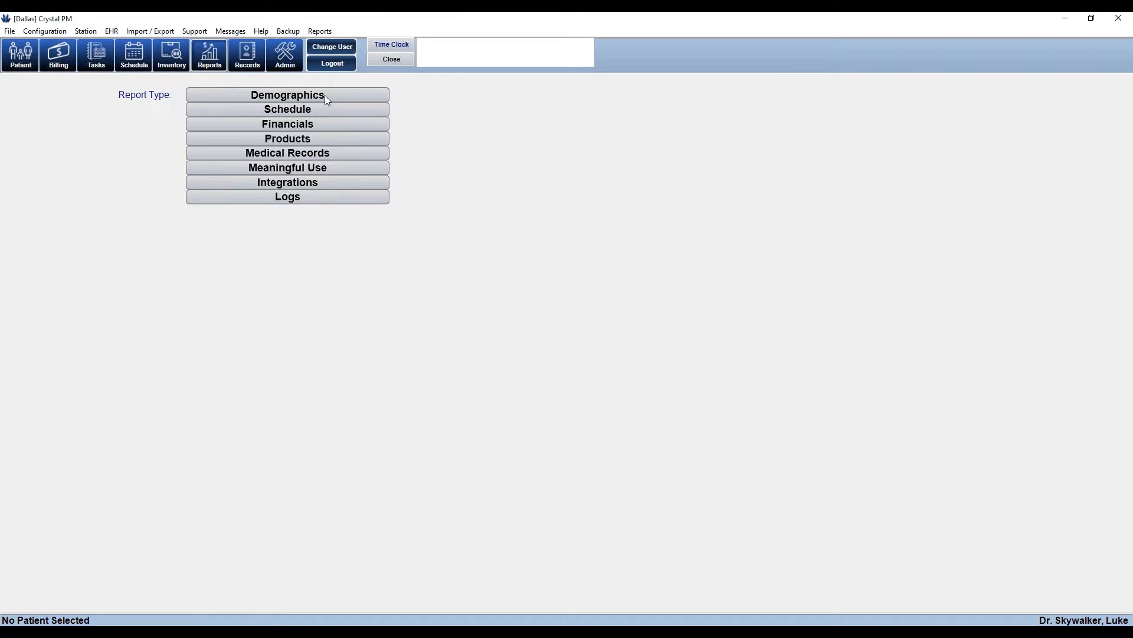
pyautogui.click(304, 127)
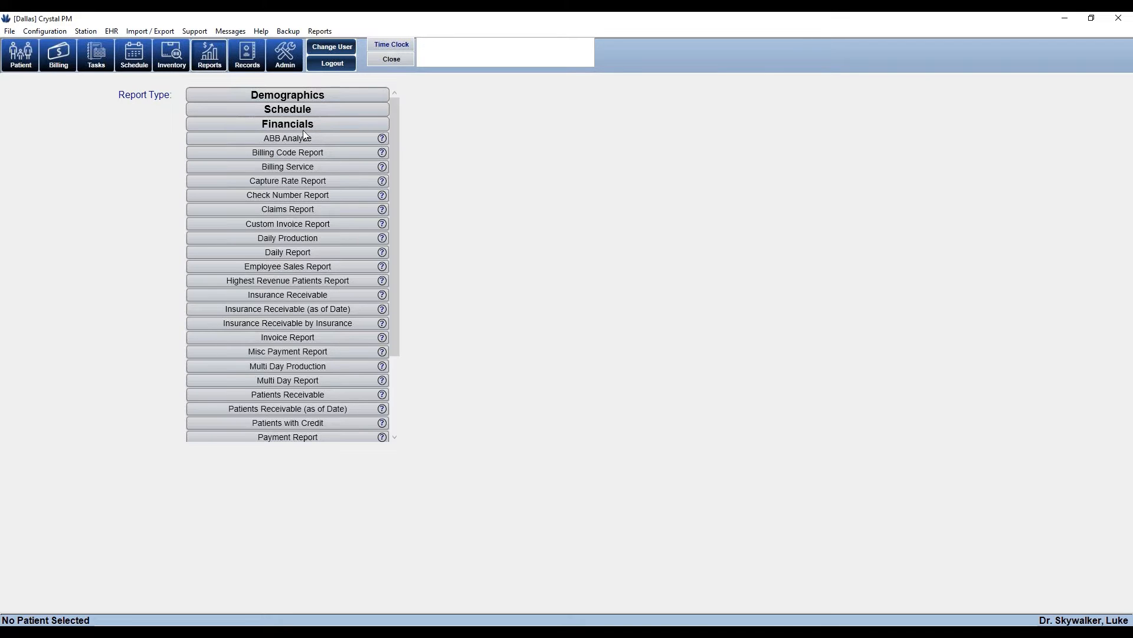
pyautogui.click(287, 394)
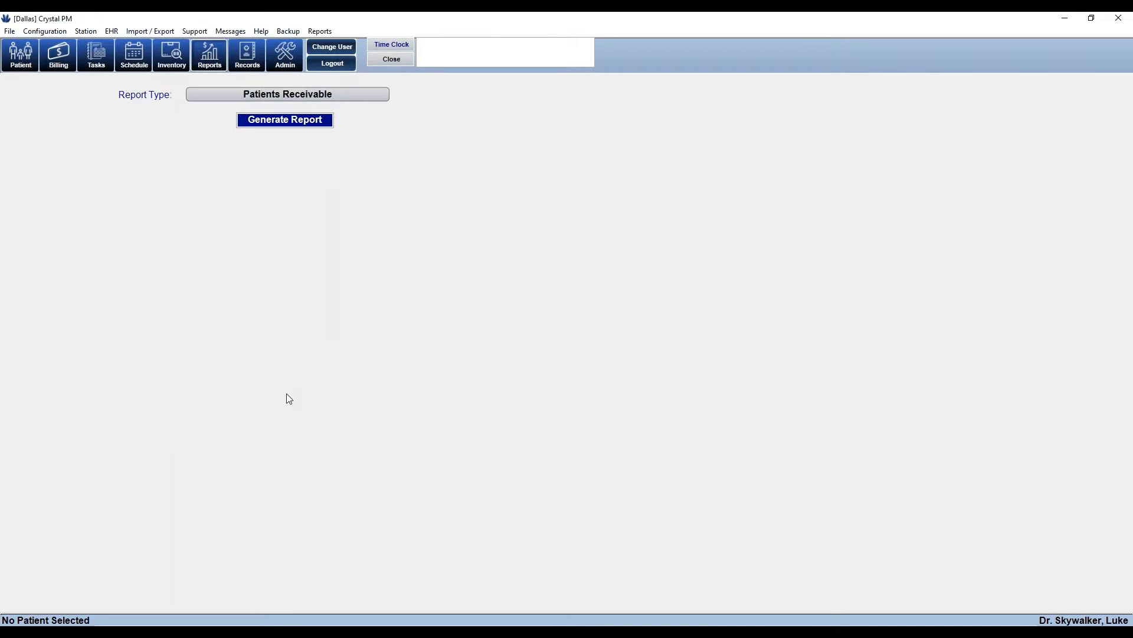
pyautogui.click(279, 122)
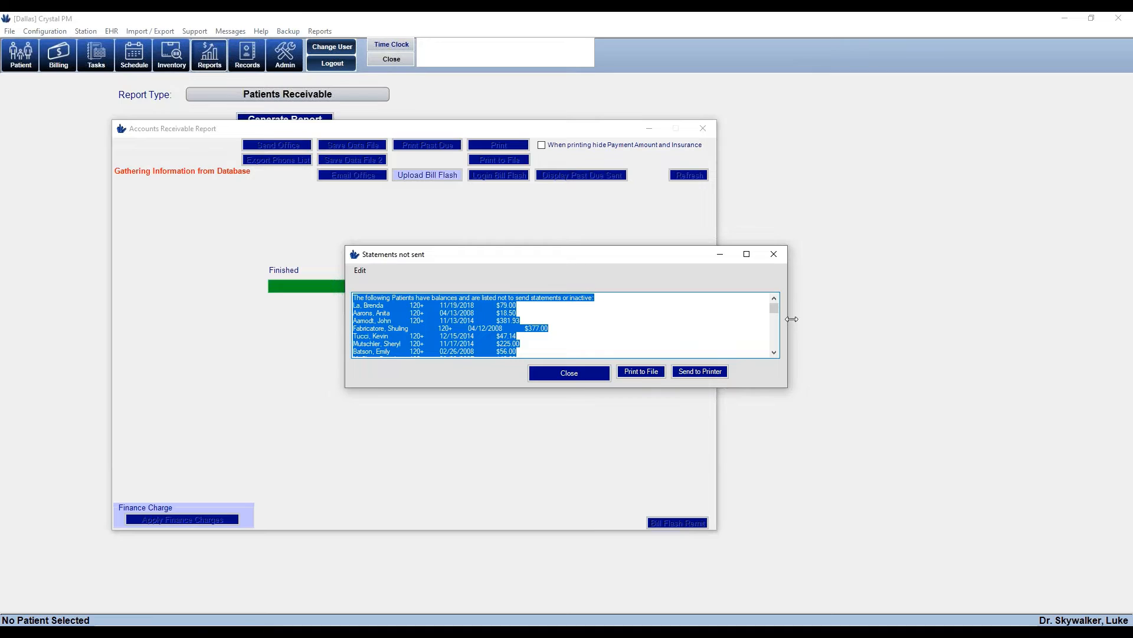
pyautogui.moveTo(777, 307)
pyautogui.mouseDown()
pyautogui.moveTo(785, 367)
pyautogui.moveTo(774, 300)
pyautogui.mouseUp()
# Close the statements-not-sent list and move the Accounts Receivable report window to the centre
pyautogui.click(568, 374)
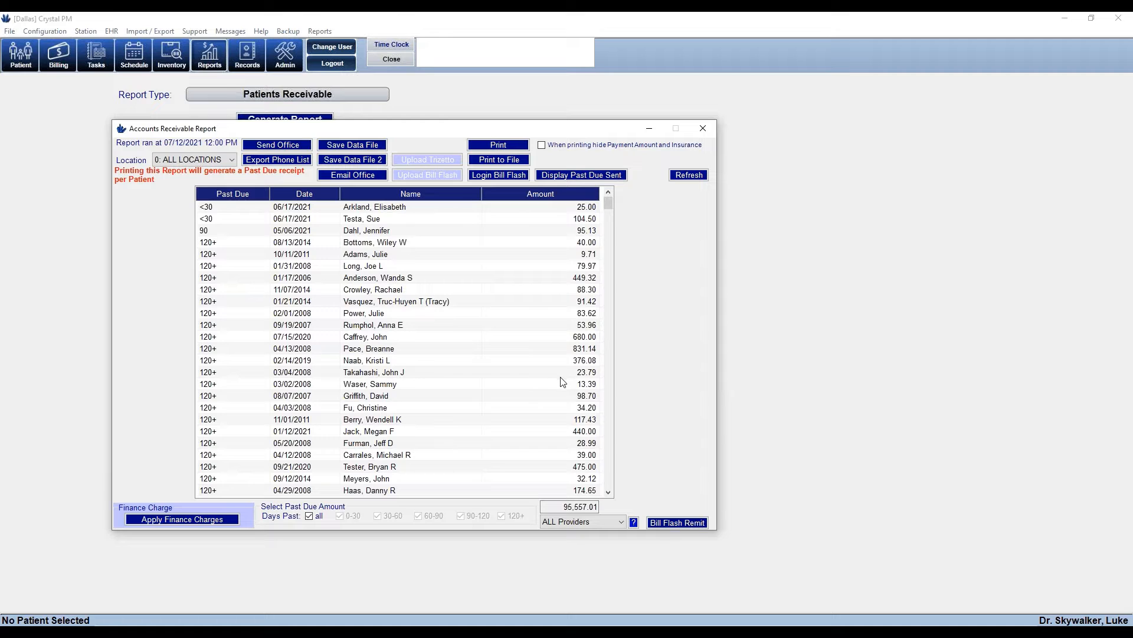
pyautogui.moveTo(428, 134); pyautogui.dragTo(597, 130)
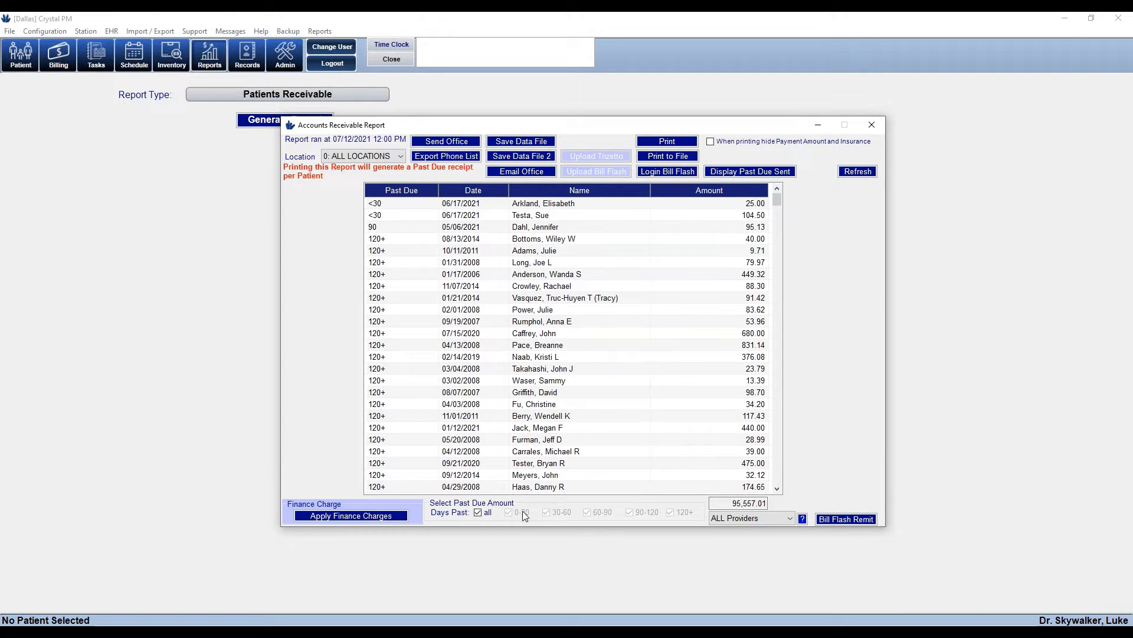
pyautogui.click(477, 512)
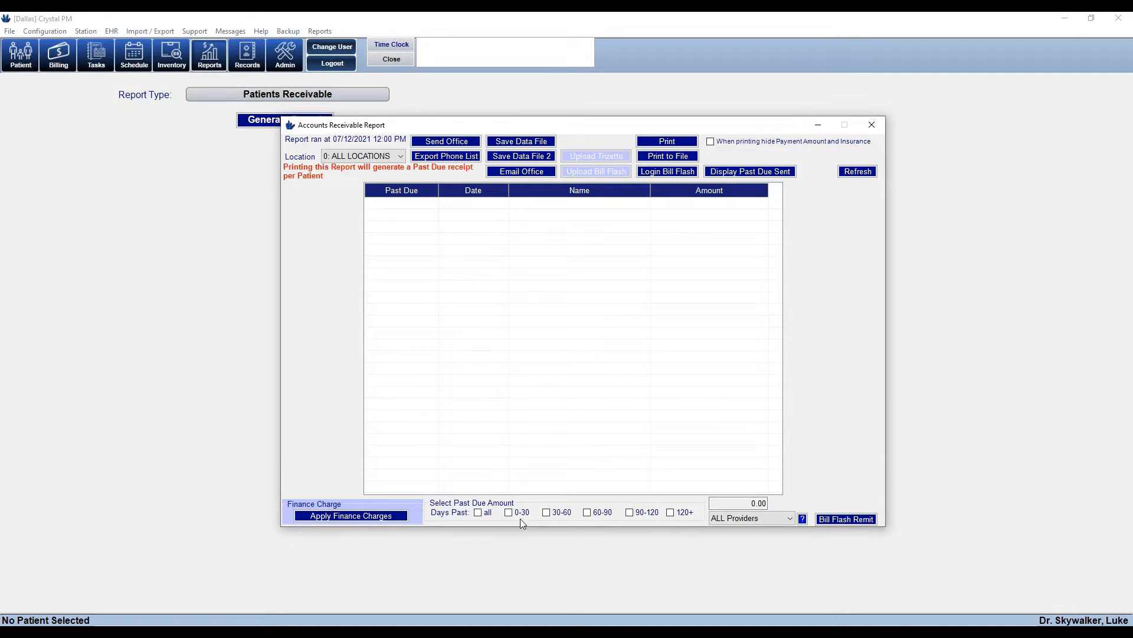
pyautogui.click(509, 512)
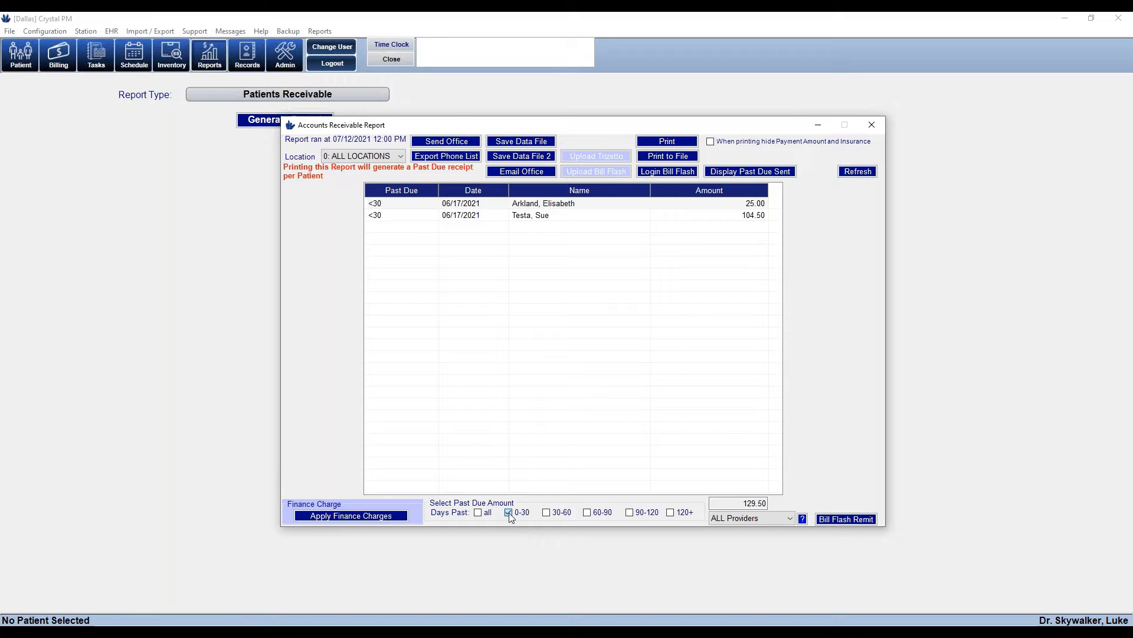
pyautogui.click(509, 512)
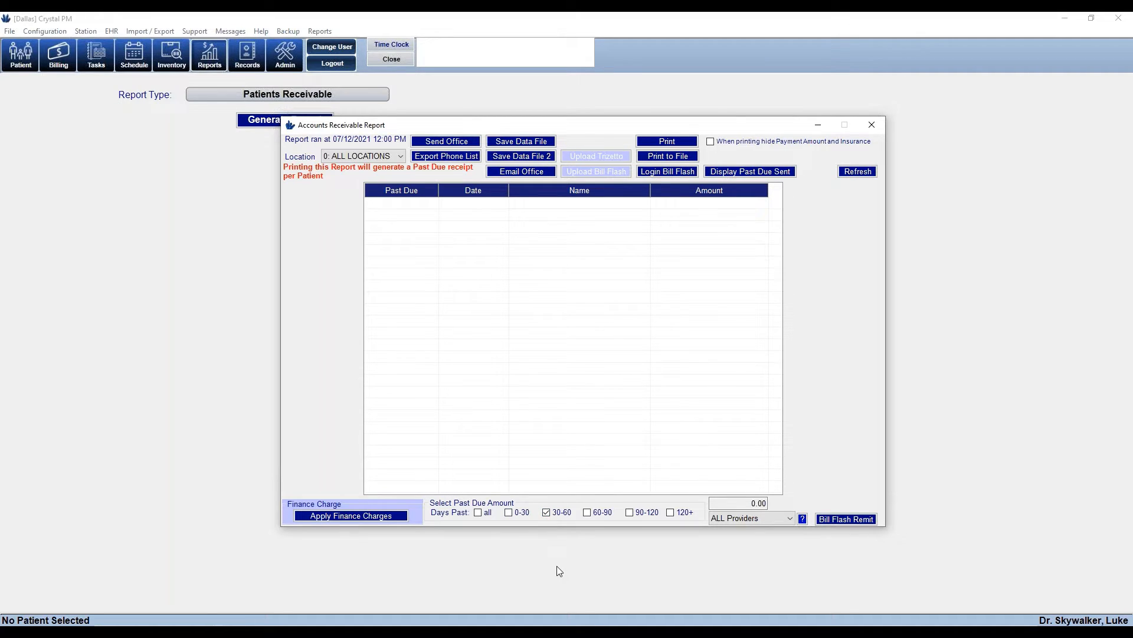
pyautogui.click(546, 513)
pyautogui.click(588, 513)
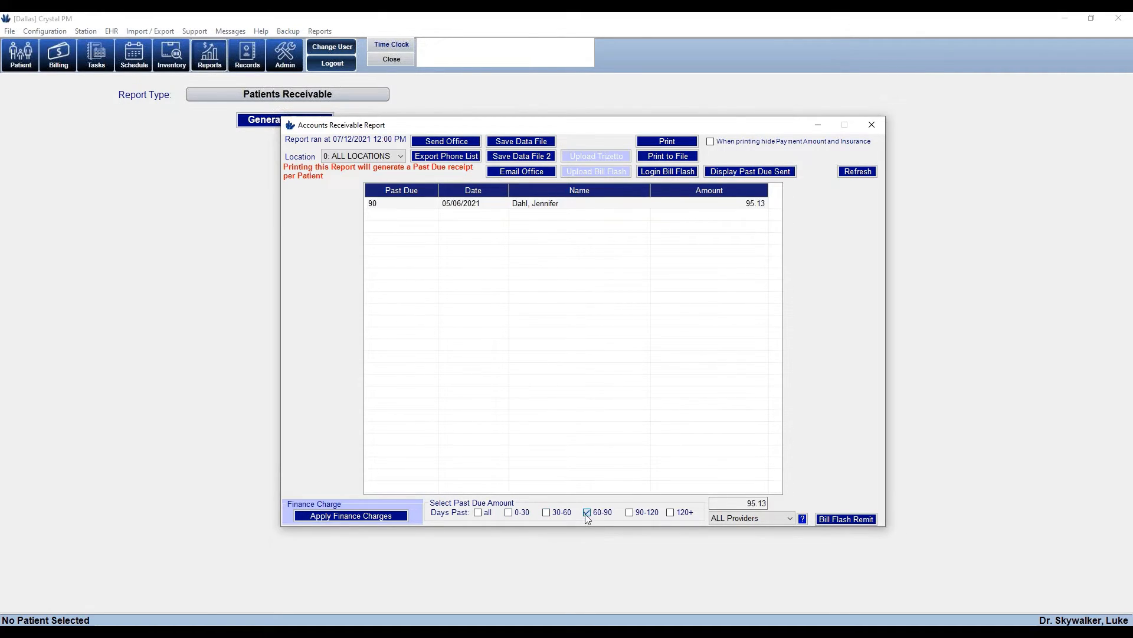
pyautogui.click(588, 513)
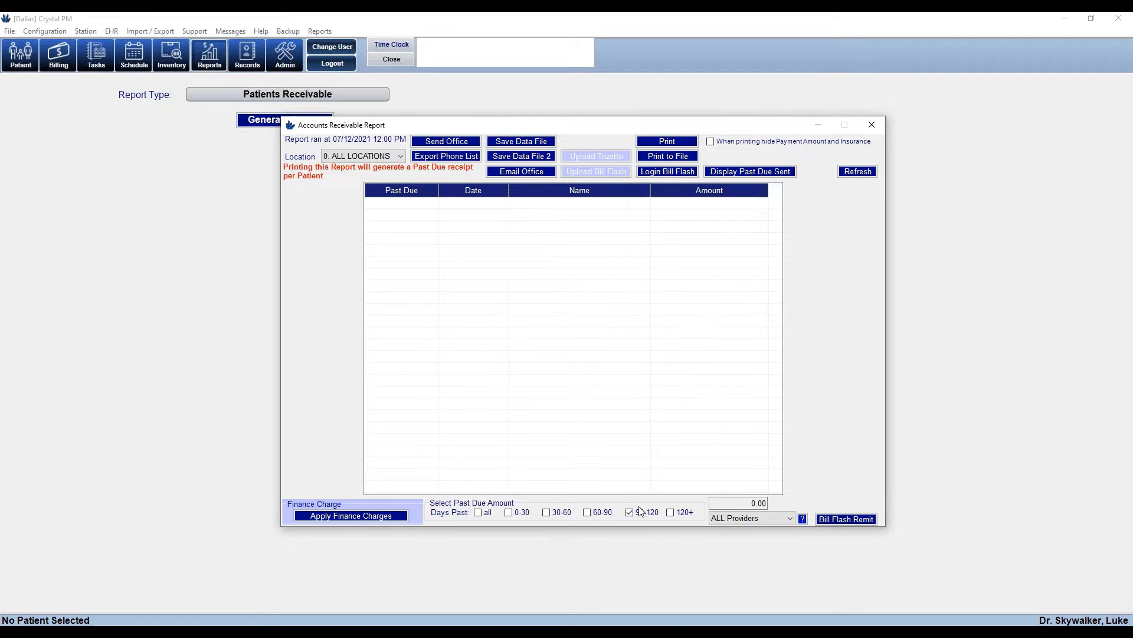
pyautogui.click(671, 513)
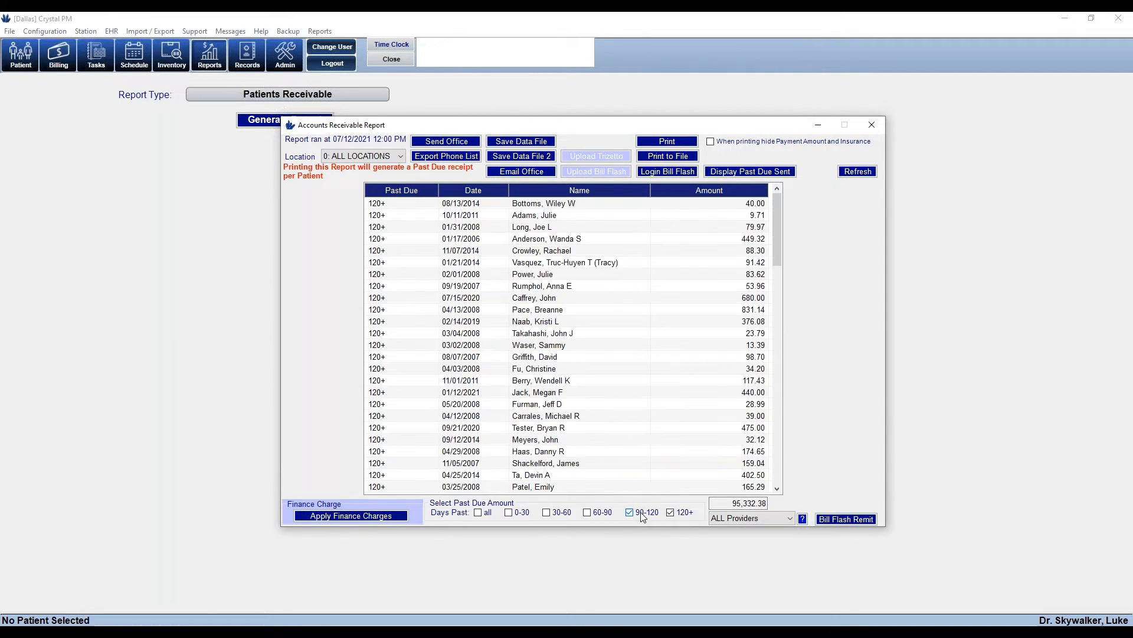
pyautogui.click(643, 515)
pyautogui.click(478, 513)
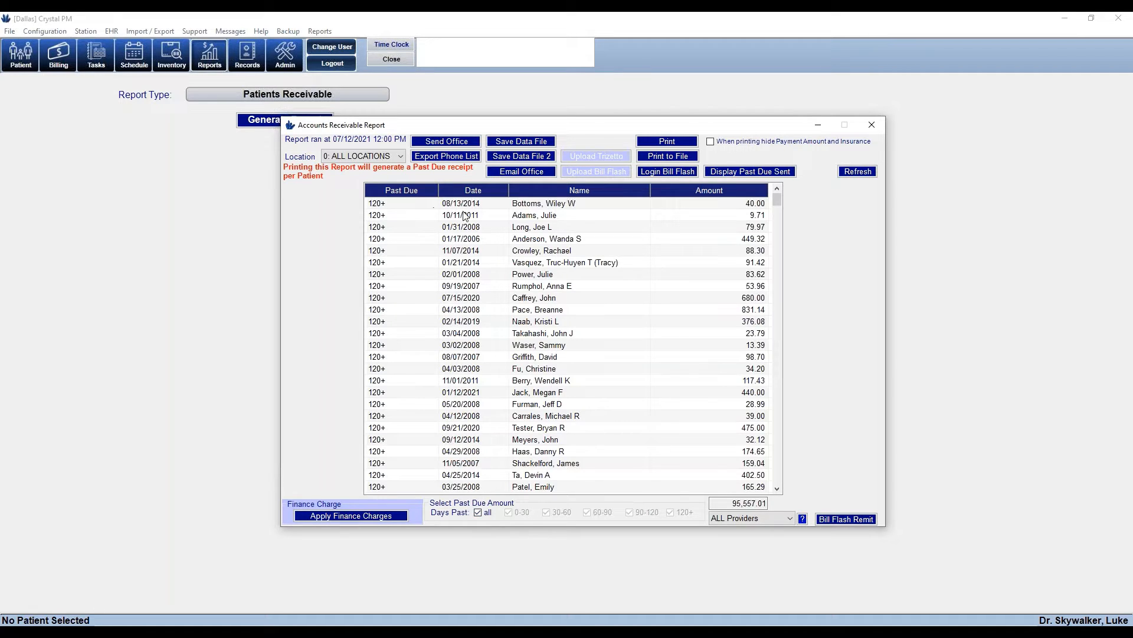
# Sort the receivable report by date, name Z to A and largest amount, and select the top three balances
pyautogui.click(481, 190)
pyautogui.click(574, 195)
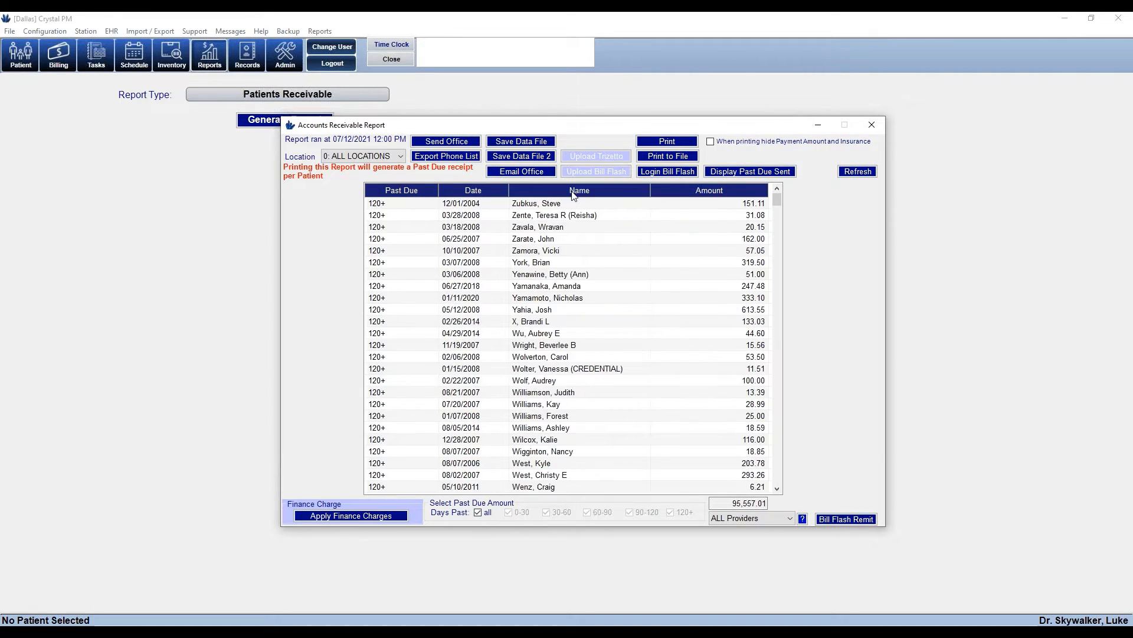
pyautogui.click(714, 197)
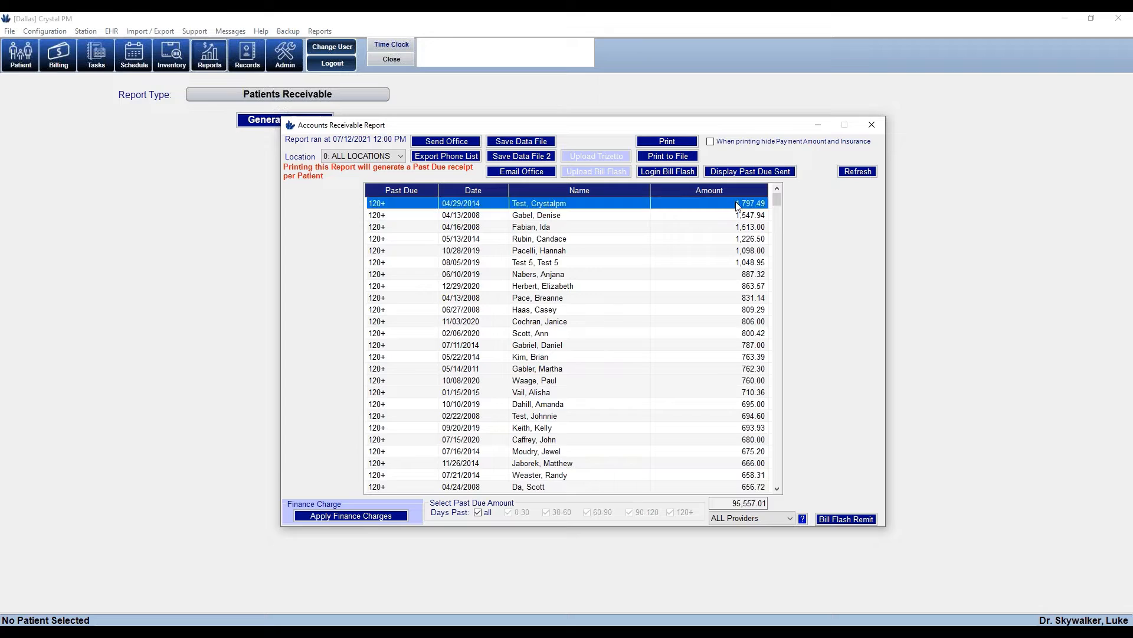
pyautogui.click(739, 206)
pyautogui.click(743, 217)
pyautogui.click(744, 228)
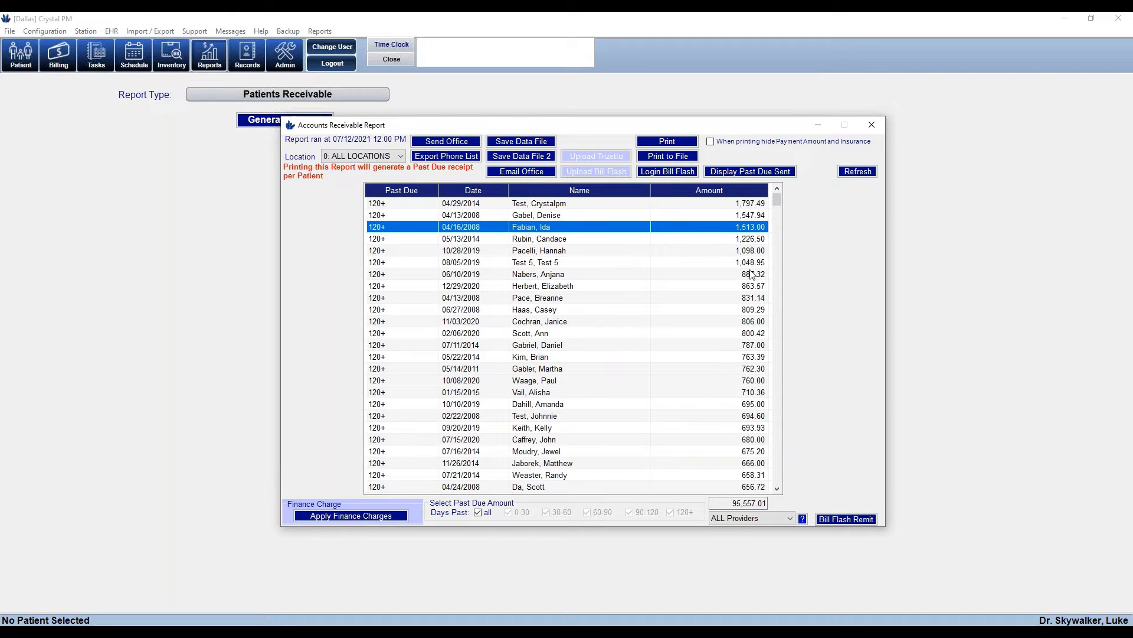
# Delete the four smallest balances (0.99, 2.16, …) and limit the report to Dallas, totalling 95,409.60
pyautogui.click(718, 198)
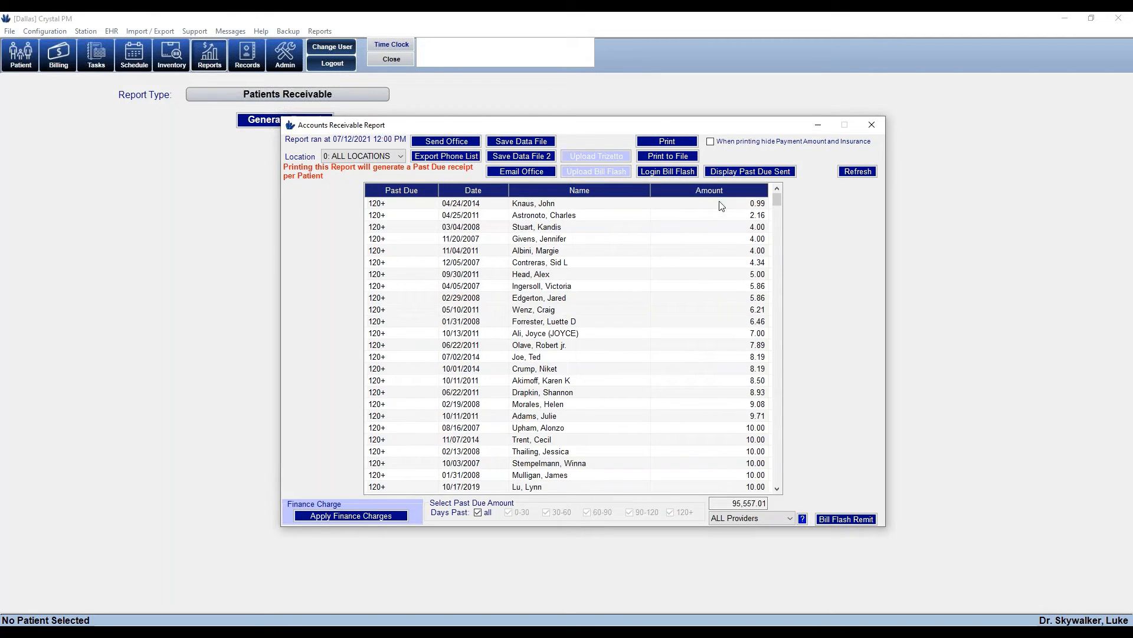
pyautogui.click(721, 206)
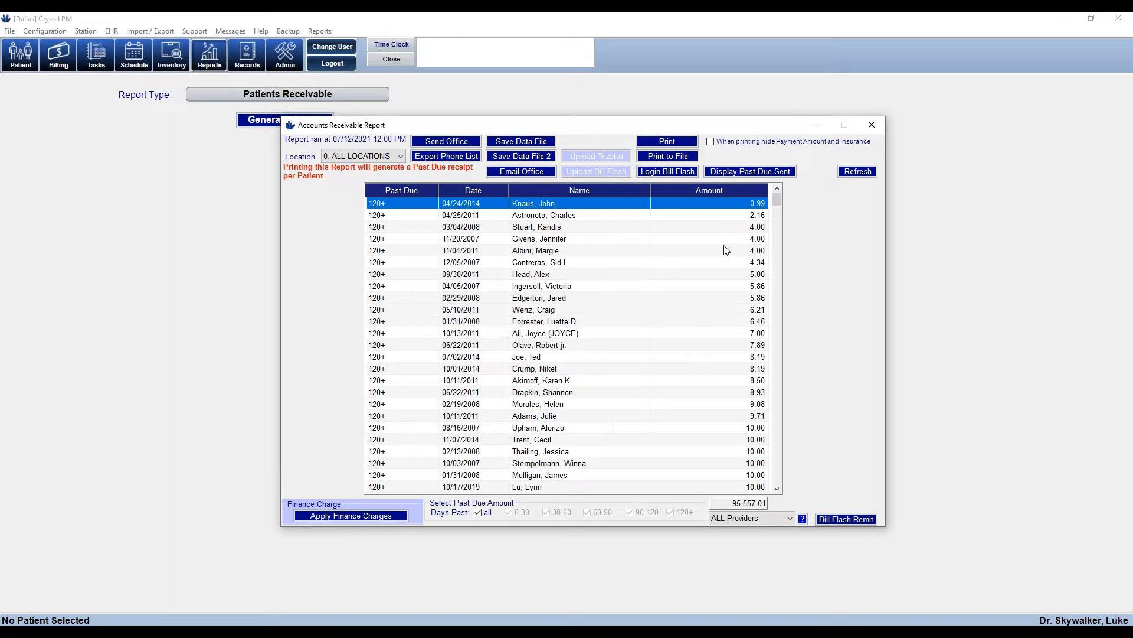
pyautogui.press('Delete')
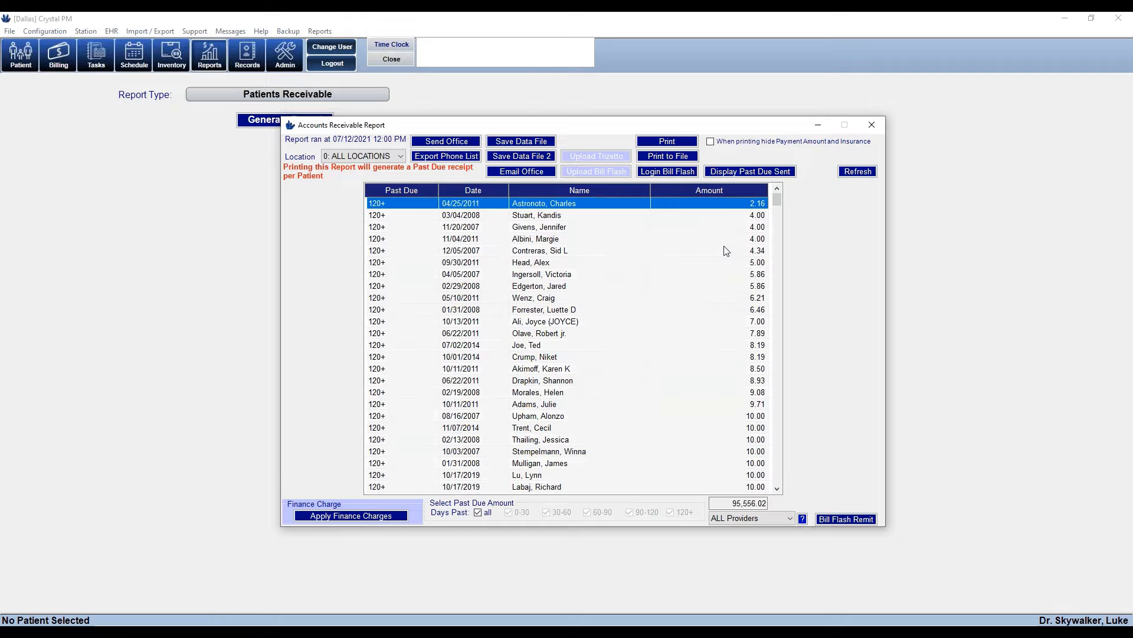
pyautogui.press('Delete')
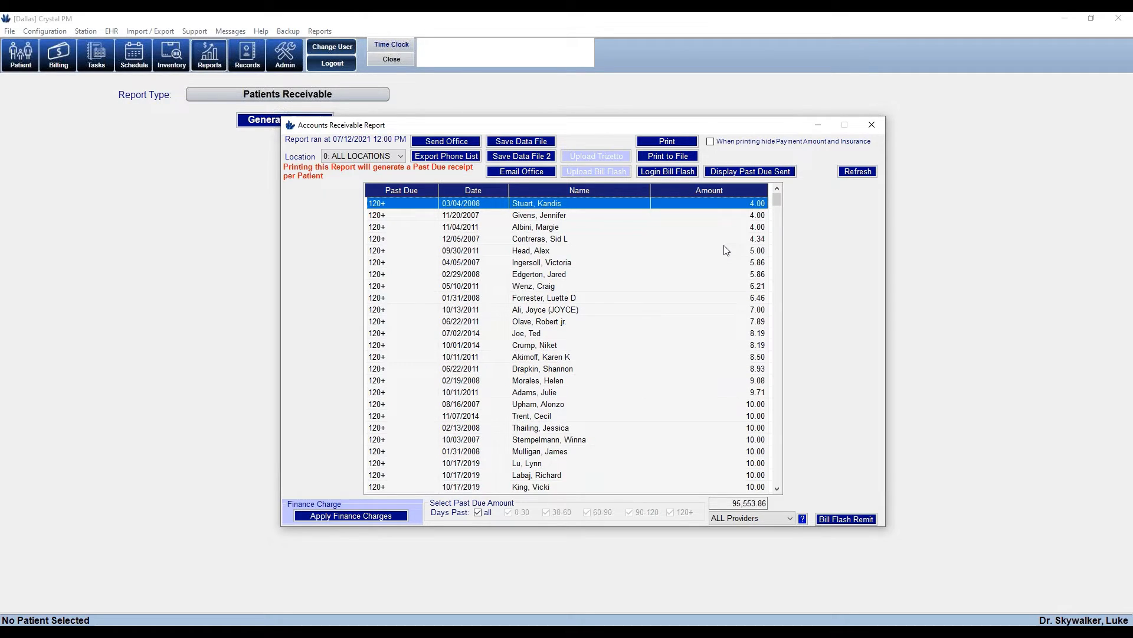
pyautogui.press('Delete')
pyautogui.press('Delete')
pyautogui.press('Delete')
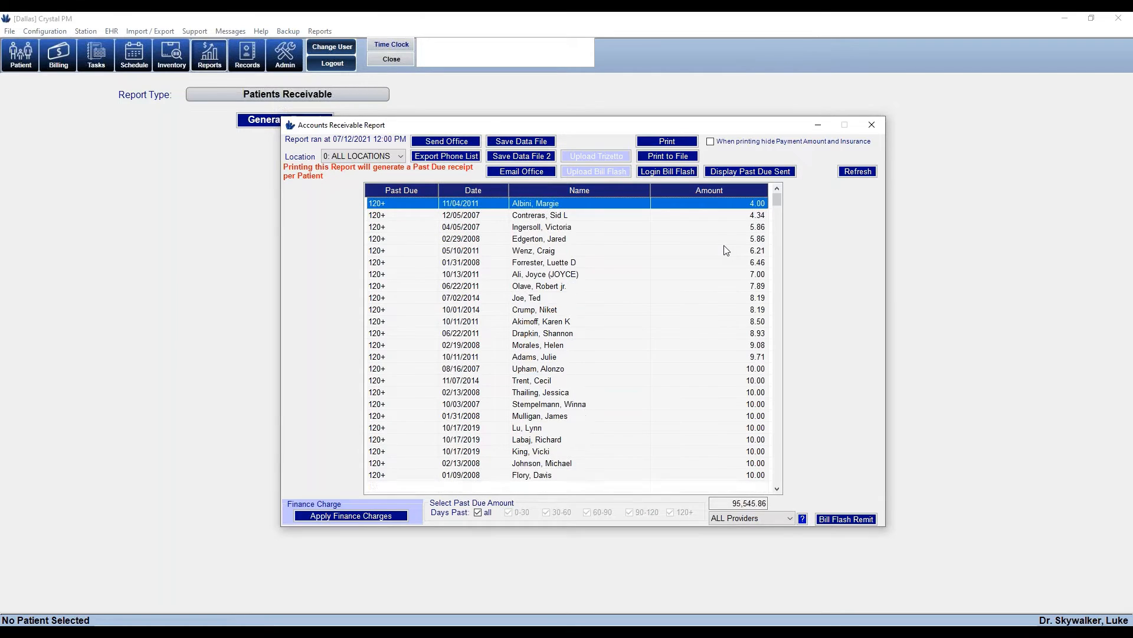
pyautogui.press('Delete')
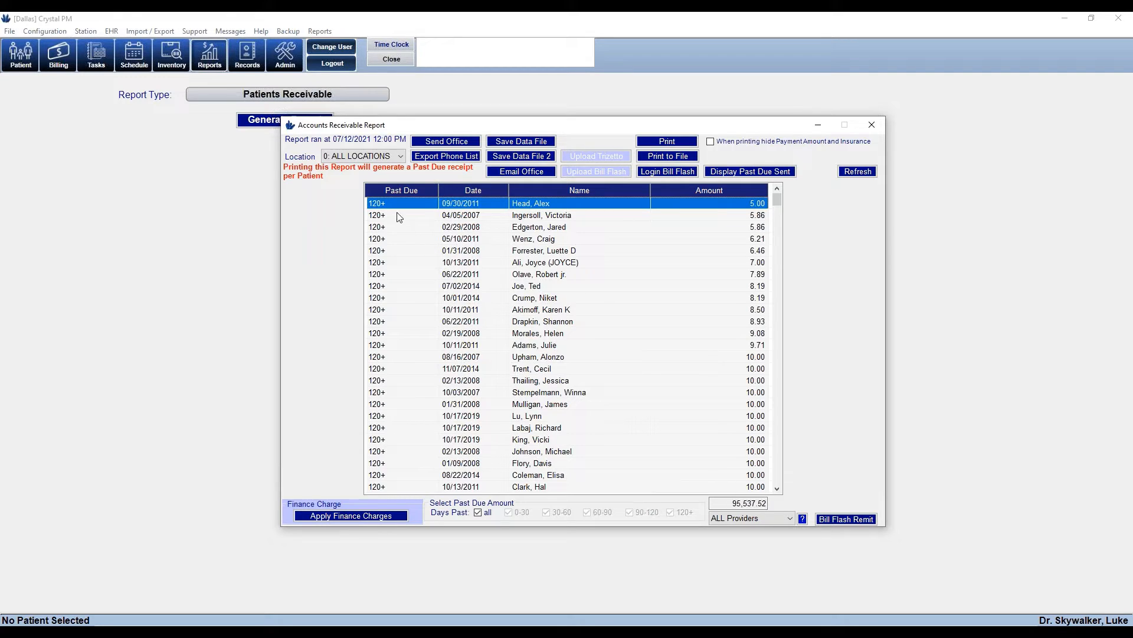
pyautogui.click(401, 157)
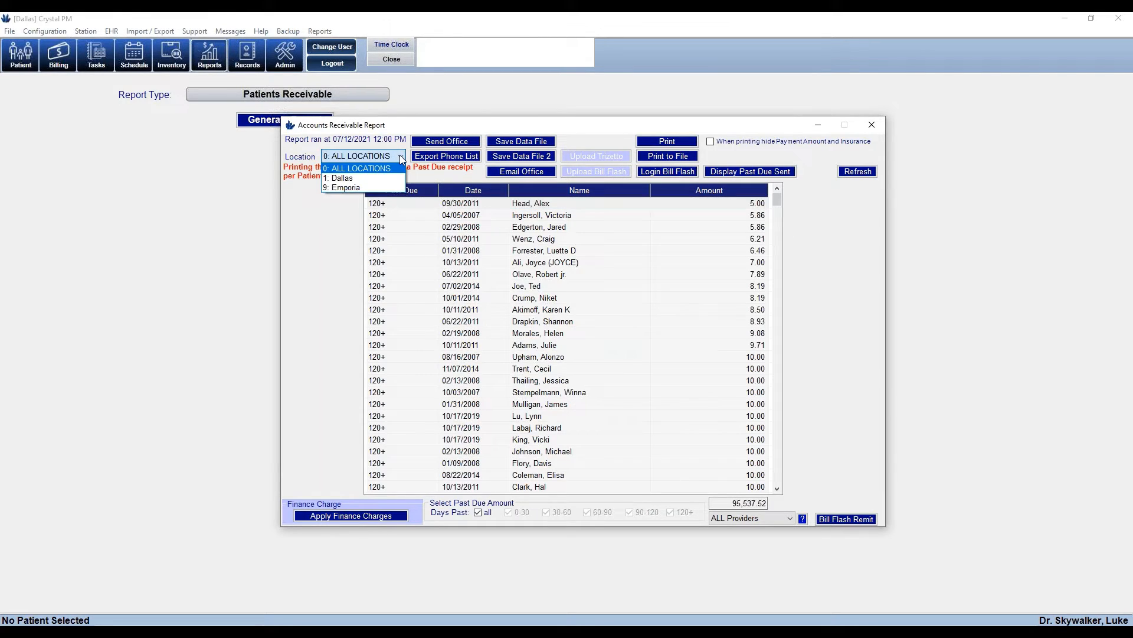
pyautogui.click(345, 179)
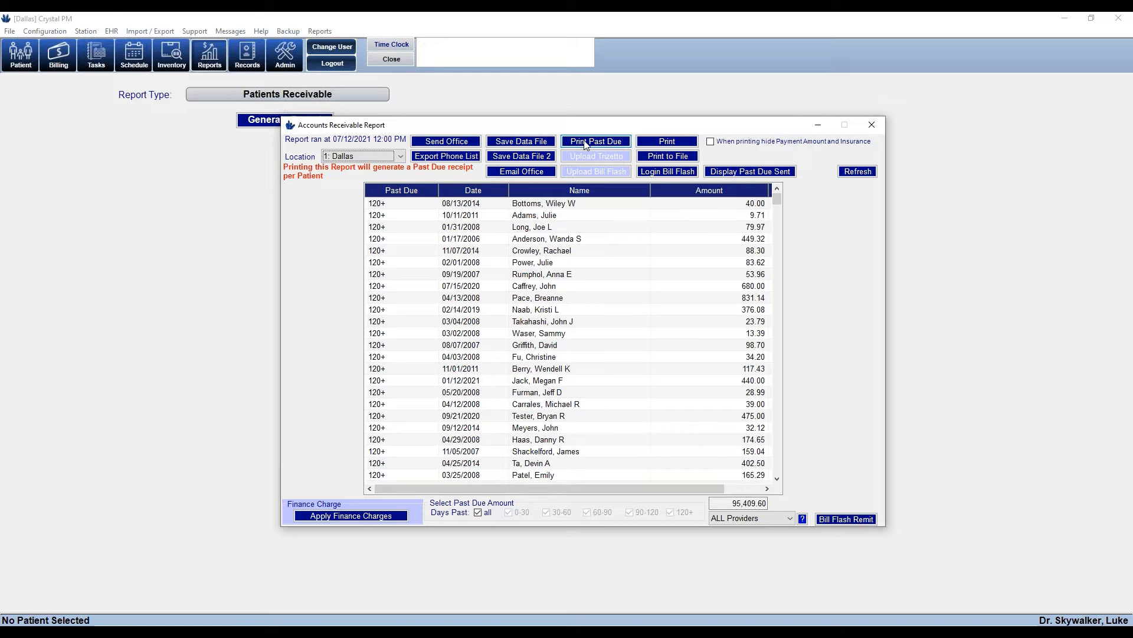
# Print the Dallas Accounts Receivable report with the chosen printer and close the preview
pyautogui.click(653, 147)
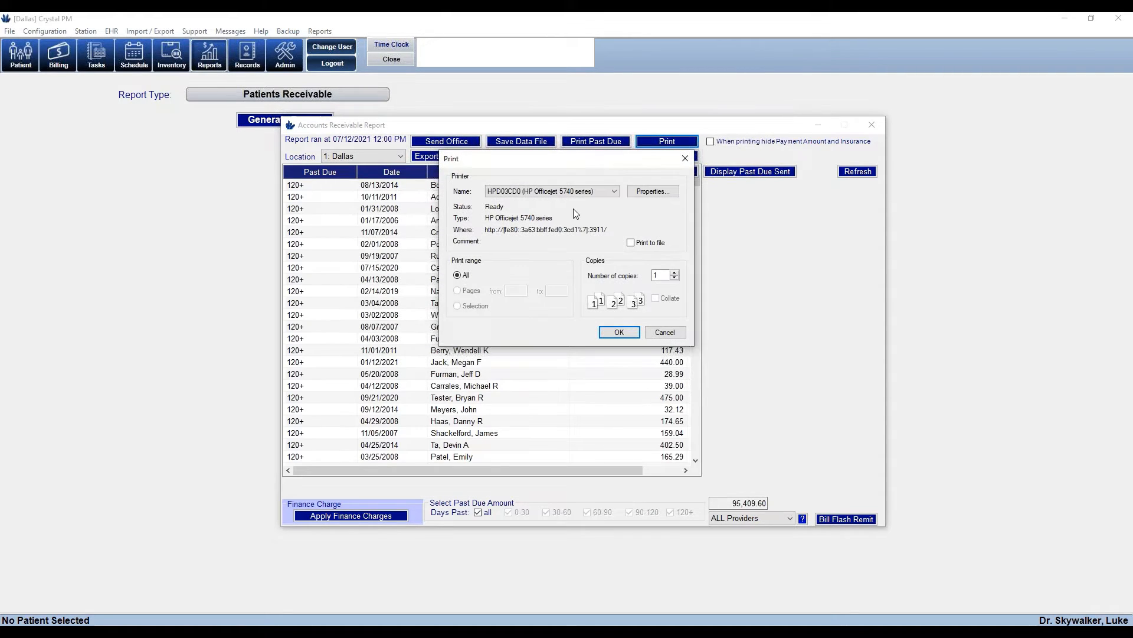
pyautogui.click(619, 331)
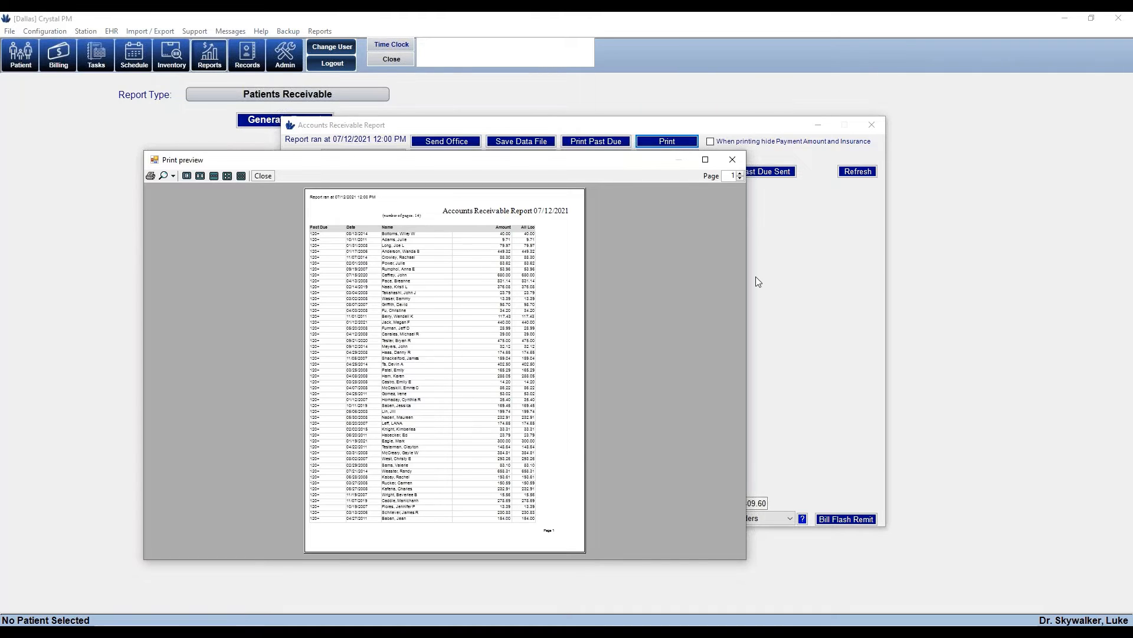
pyautogui.click(732, 159)
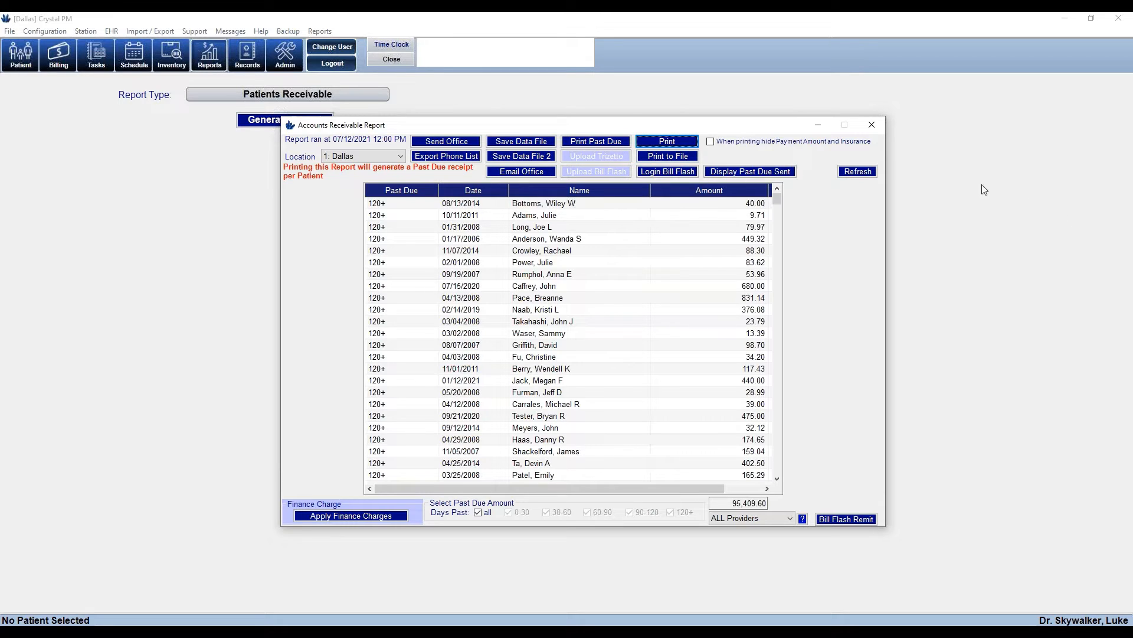
# Generate the Financials Billing Code Report for 06/13/2021–07/12/2021, totalling 4,269.50
pyautogui.click(301, 94)
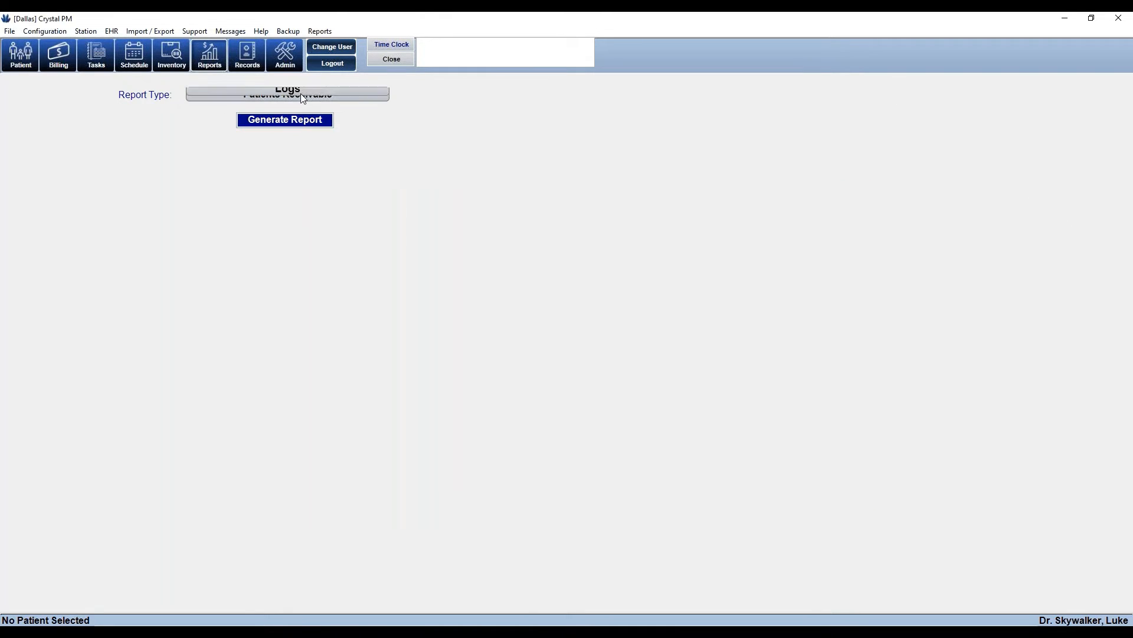
pyautogui.click(294, 125)
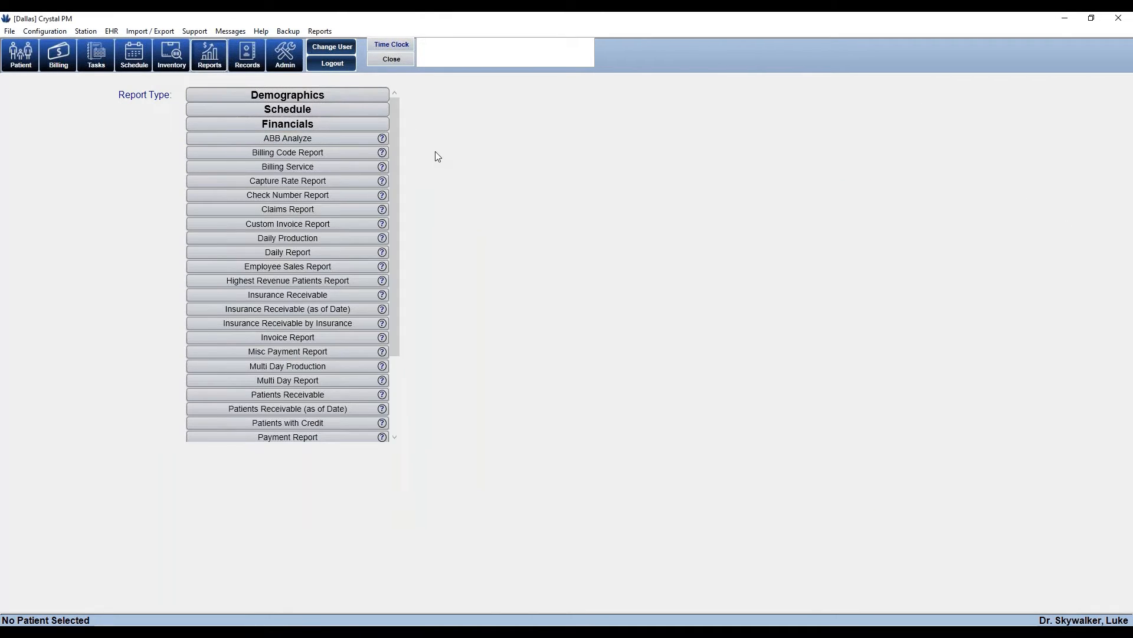
pyautogui.moveTo(395, 163)
pyautogui.mouseDown()
pyautogui.moveTo(392, 248)
pyautogui.moveTo(403, 158)
pyautogui.mouseUp()
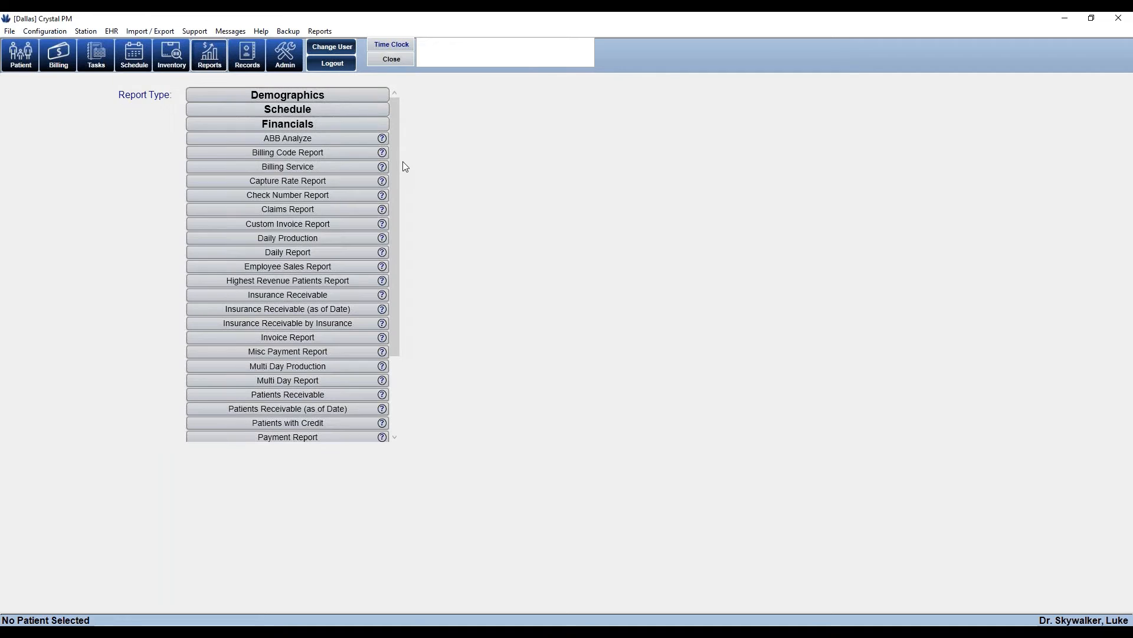
pyautogui.click(331, 155)
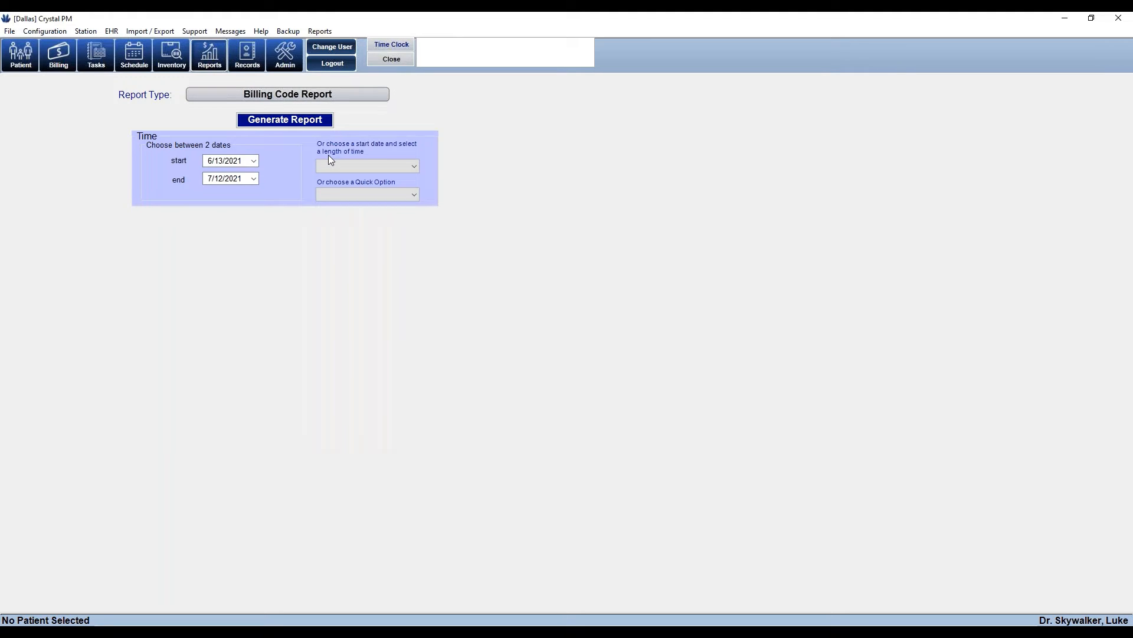
pyautogui.click(322, 120)
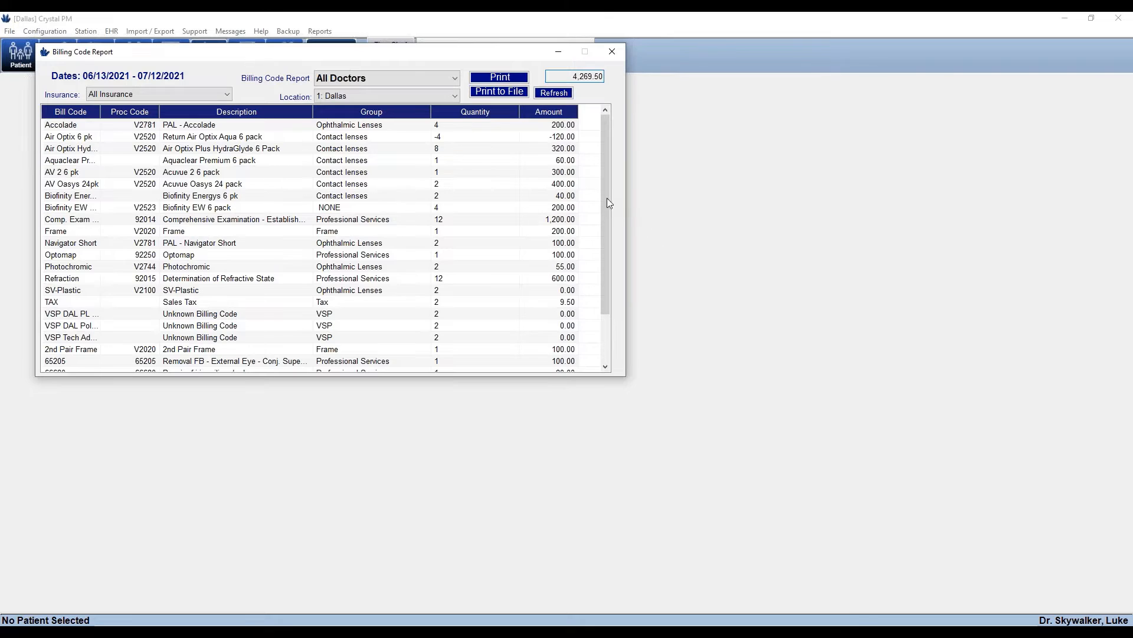
# Drill into the Refraction invoices, then return to the billing code summary
pyautogui.moveTo(607, 196); pyautogui.dragTo(618, 275)
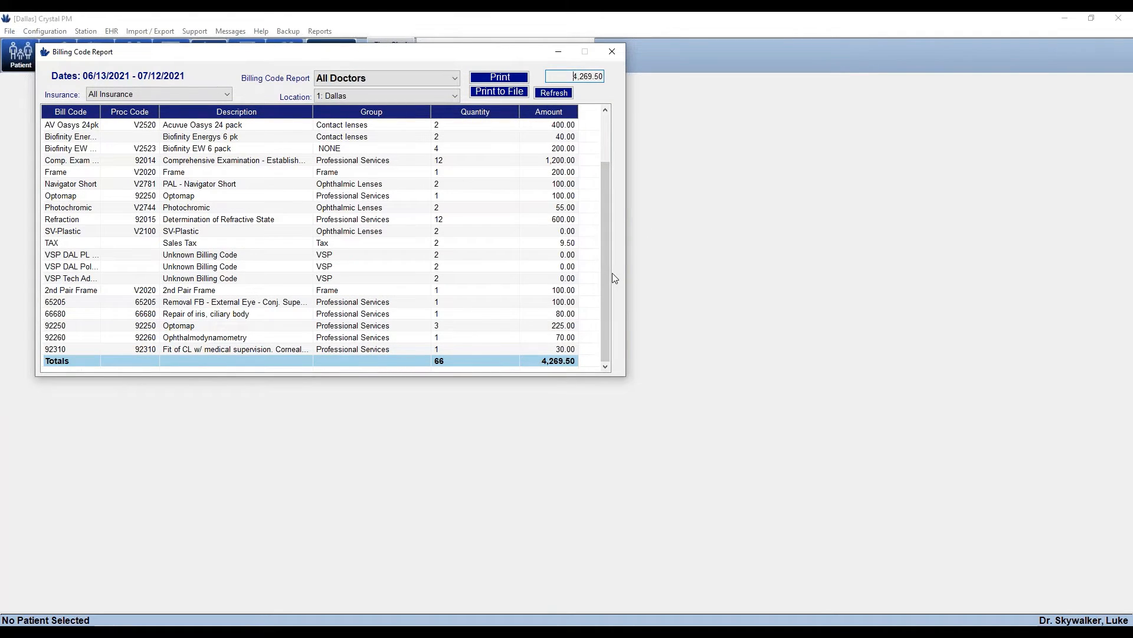
pyautogui.click(466, 222)
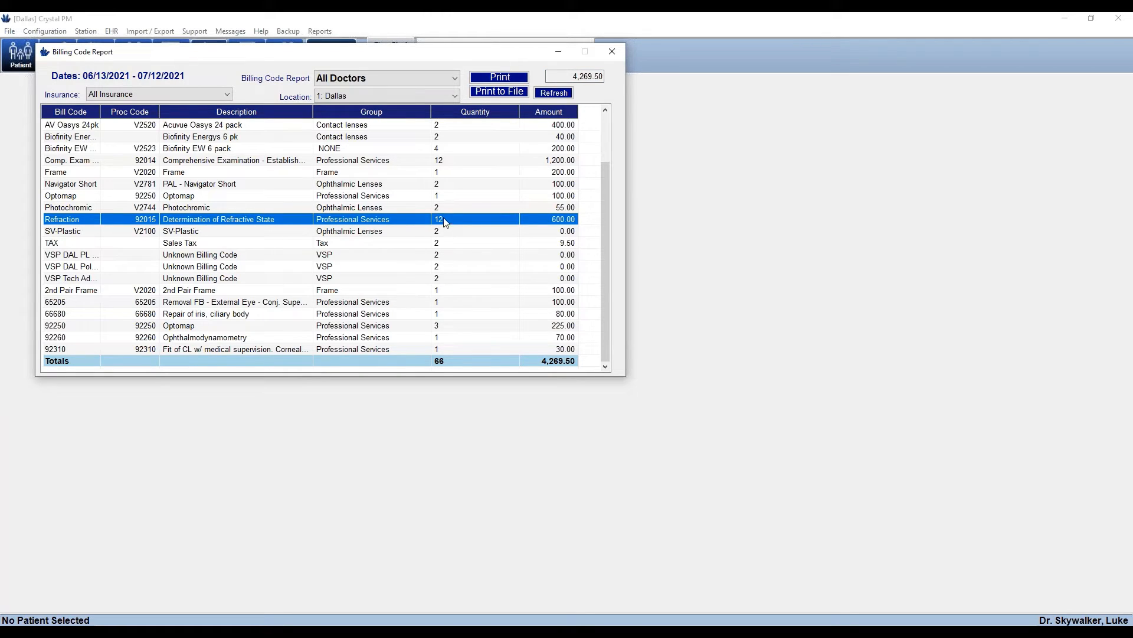
pyautogui.doubleClick(453, 228)
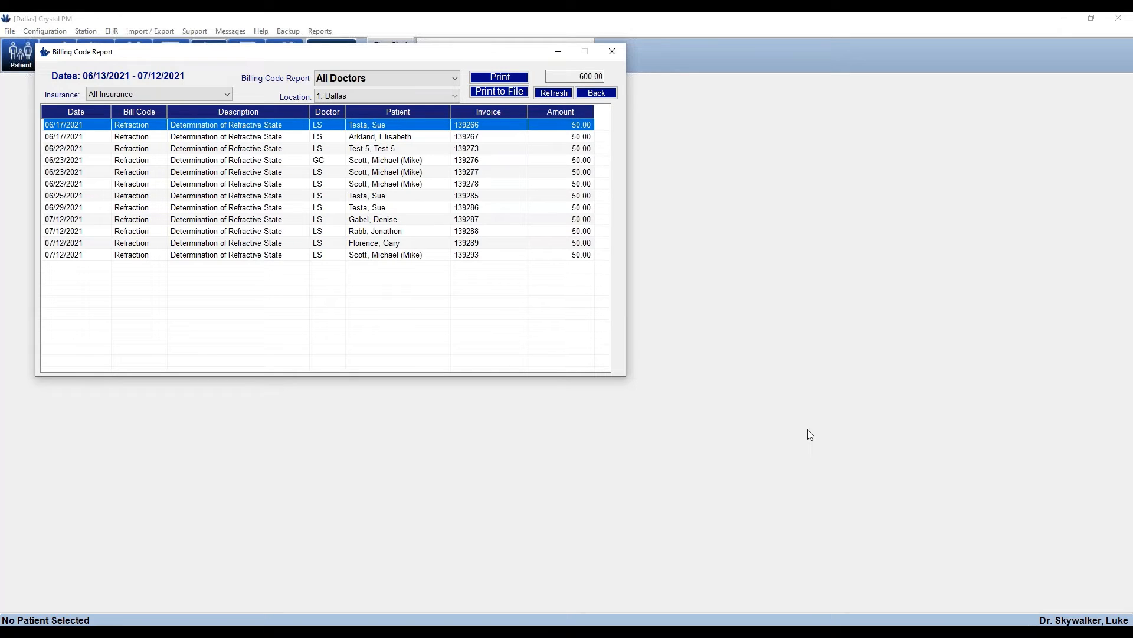
pyautogui.click(596, 93)
# Close the billing report and generate a Check Number Report in a centred, wider window
pyautogui.click(613, 53)
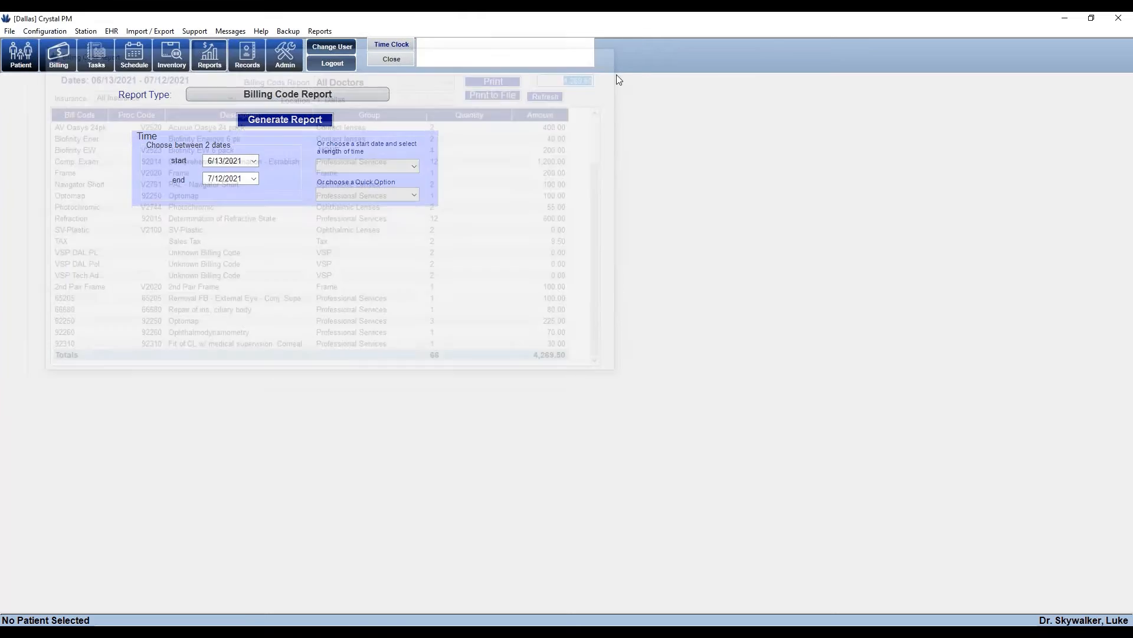
pyautogui.click(315, 97)
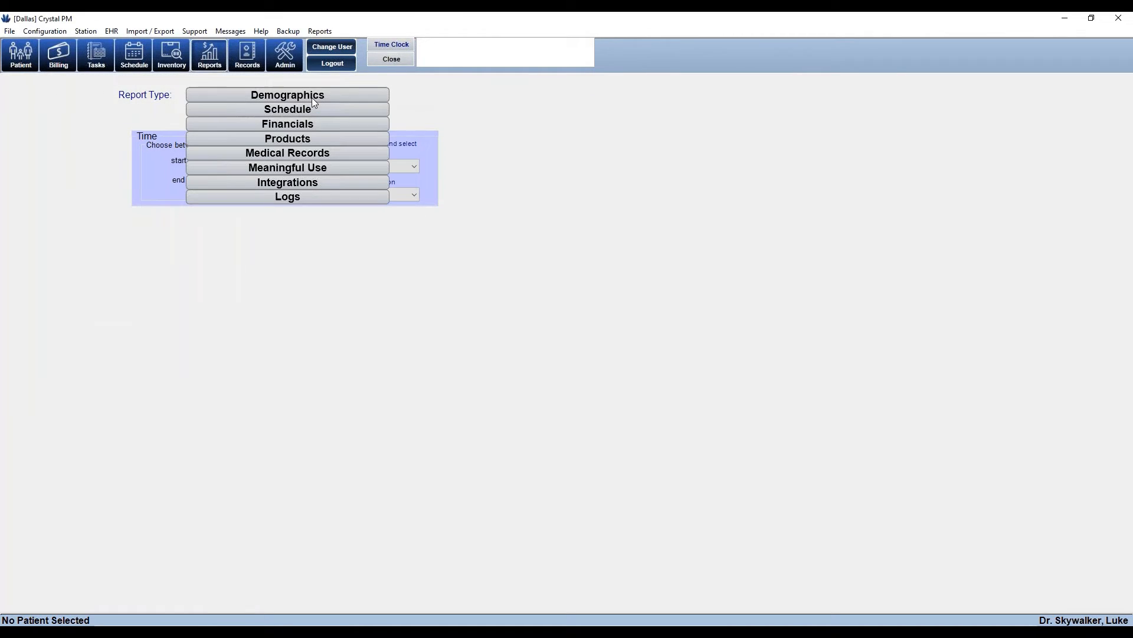
pyautogui.click(319, 129)
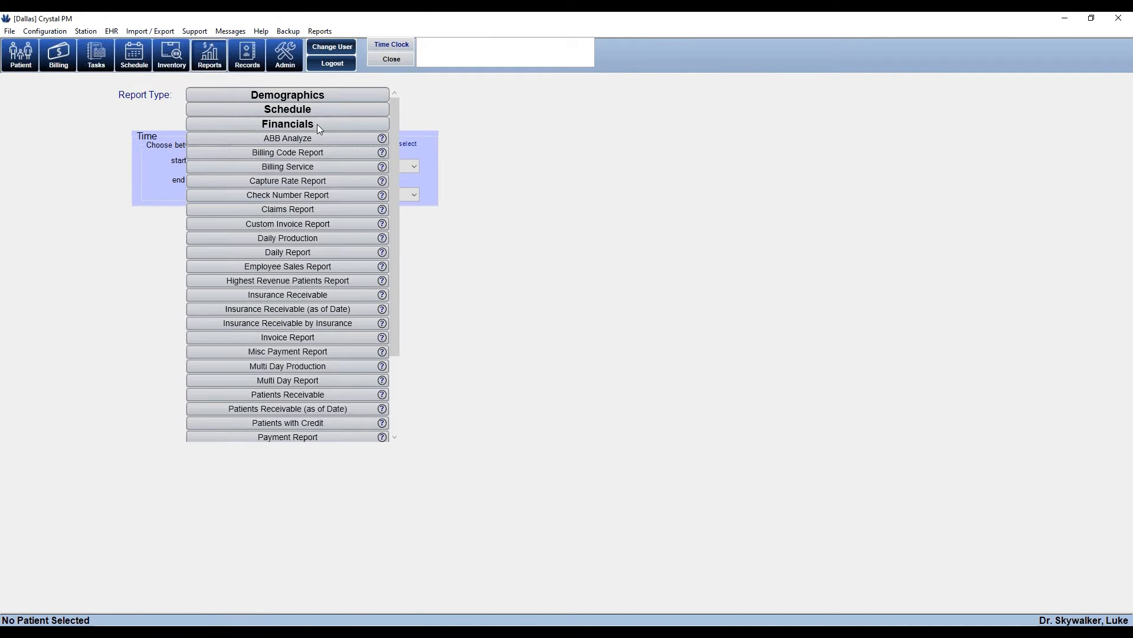
pyautogui.click(300, 200)
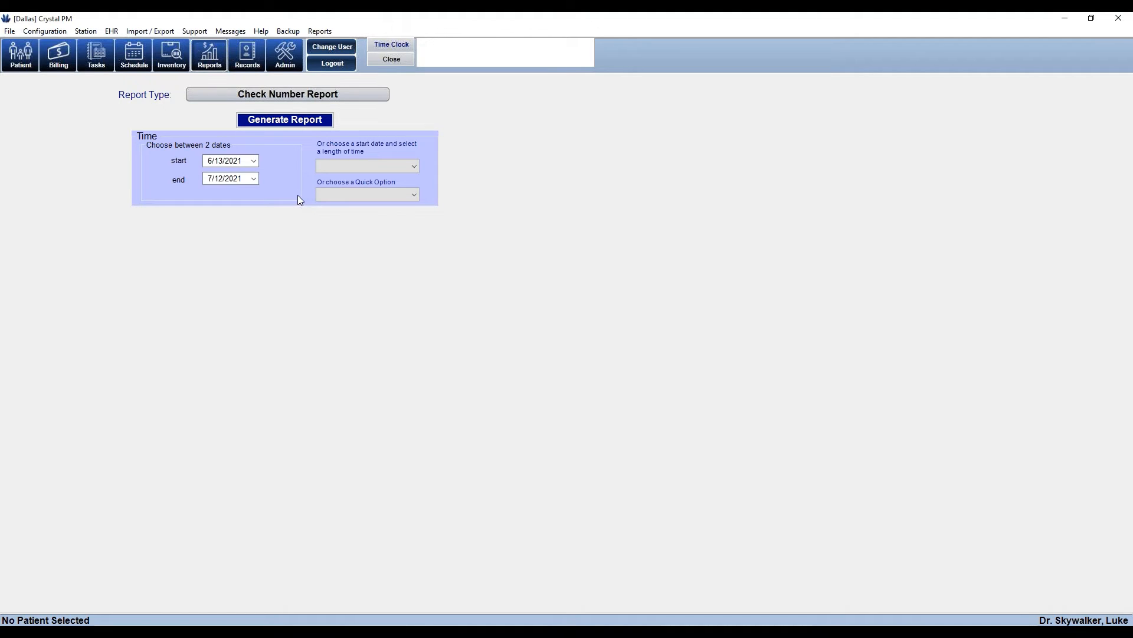
pyautogui.click(291, 121)
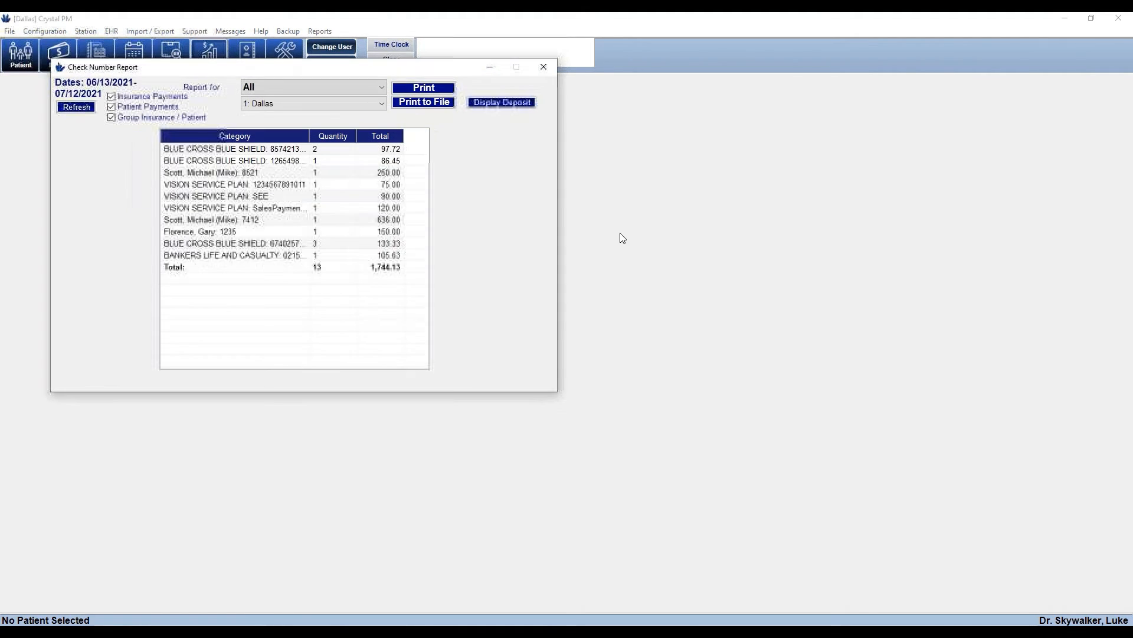
pyautogui.moveTo(362, 75); pyautogui.dragTo(530, 138)
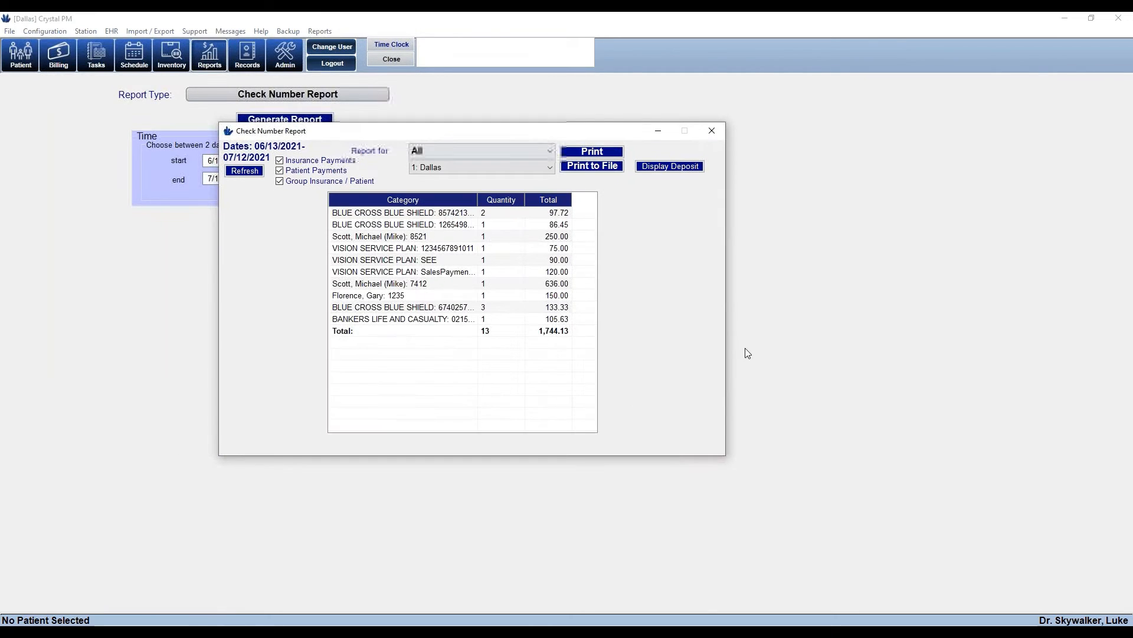
pyautogui.moveTo(726, 354); pyautogui.dragTo(884, 366)
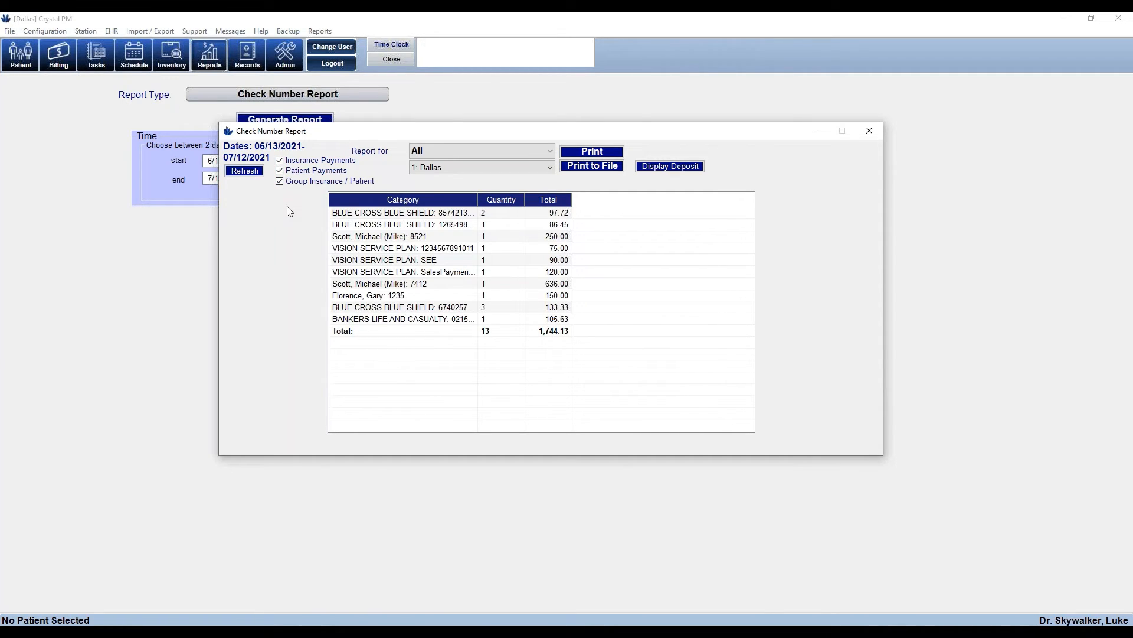
# Inspect the three payments in a Blue Cross check with a wider Check #/EFT column, then return to the summary
pyautogui.click(433, 309)
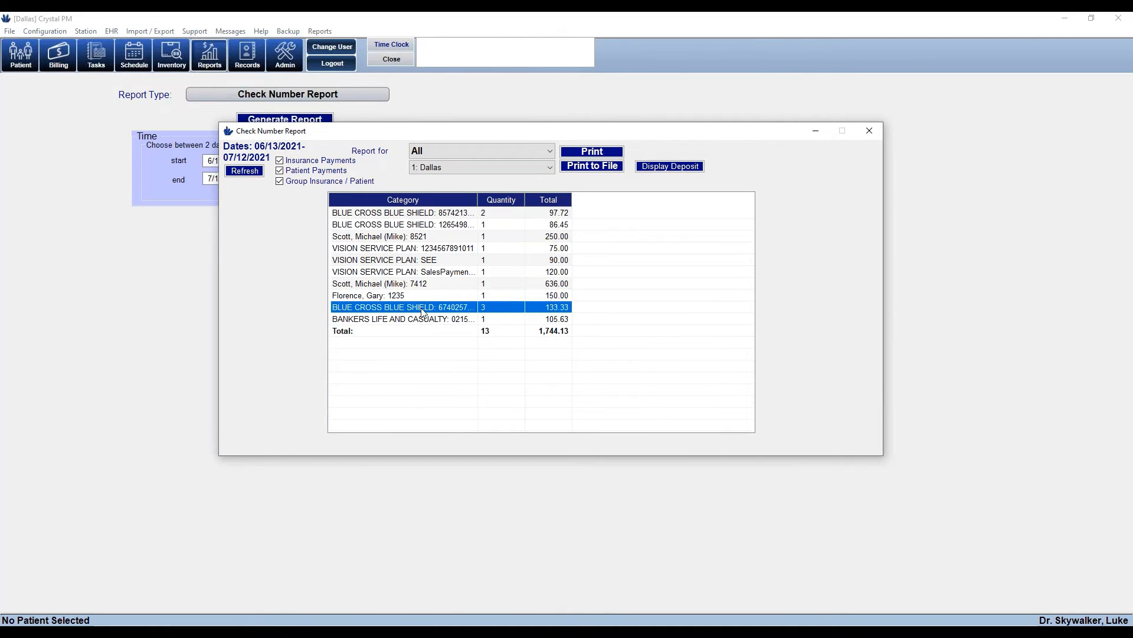
pyautogui.doubleClick(423, 311)
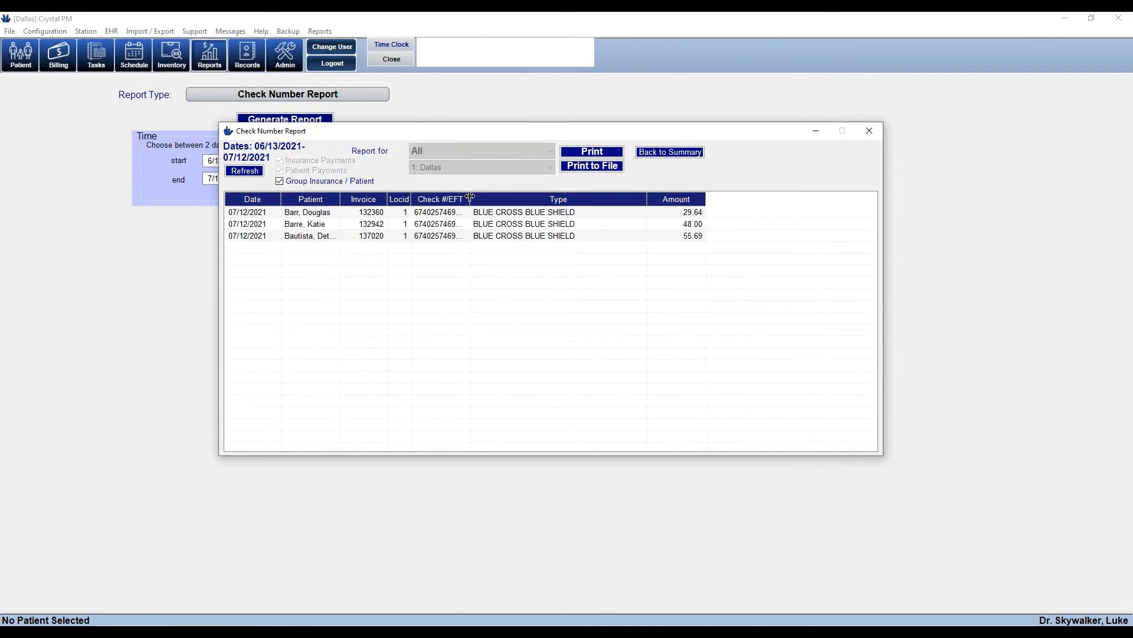
pyautogui.moveTo(469, 197); pyautogui.dragTo(522, 197)
pyautogui.click(461, 214)
pyautogui.click(460, 227)
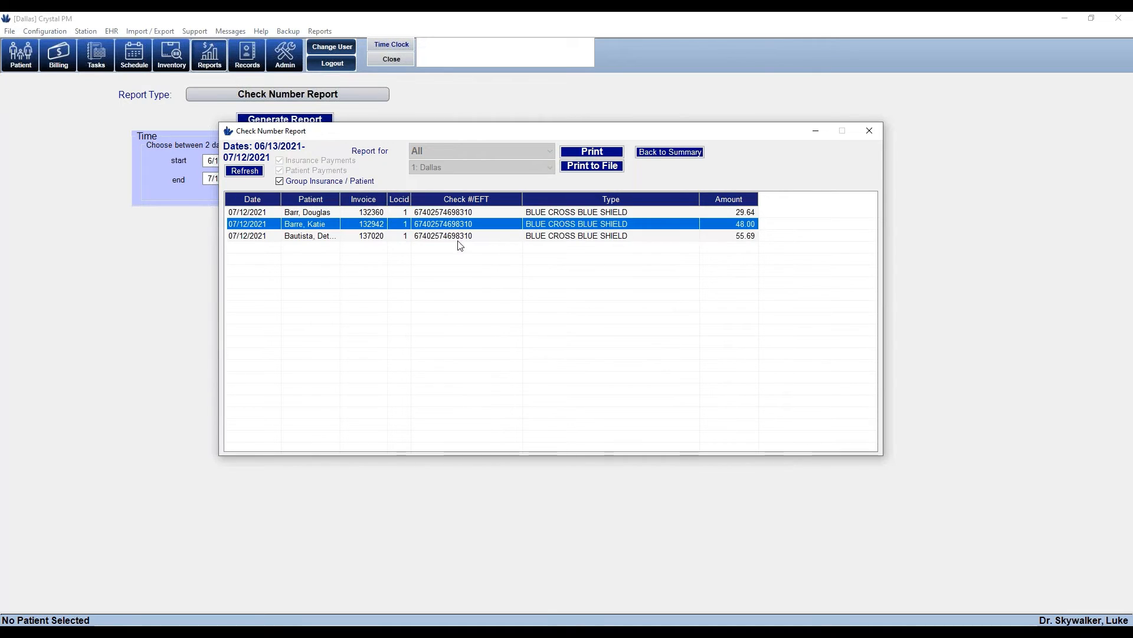
pyautogui.click(458, 238)
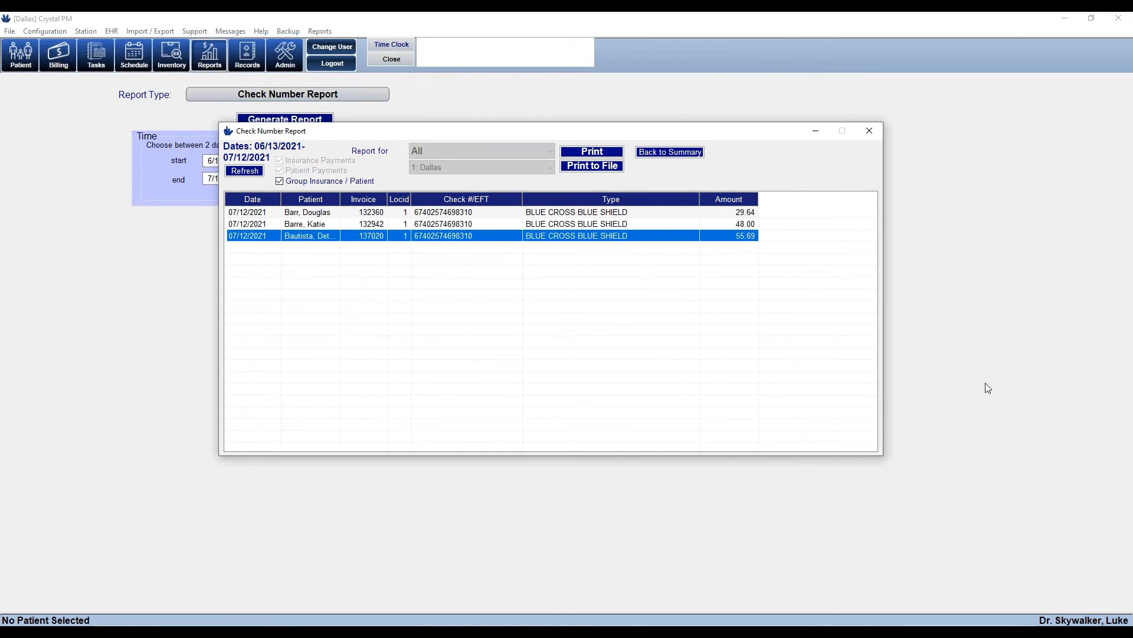
pyautogui.click(651, 153)
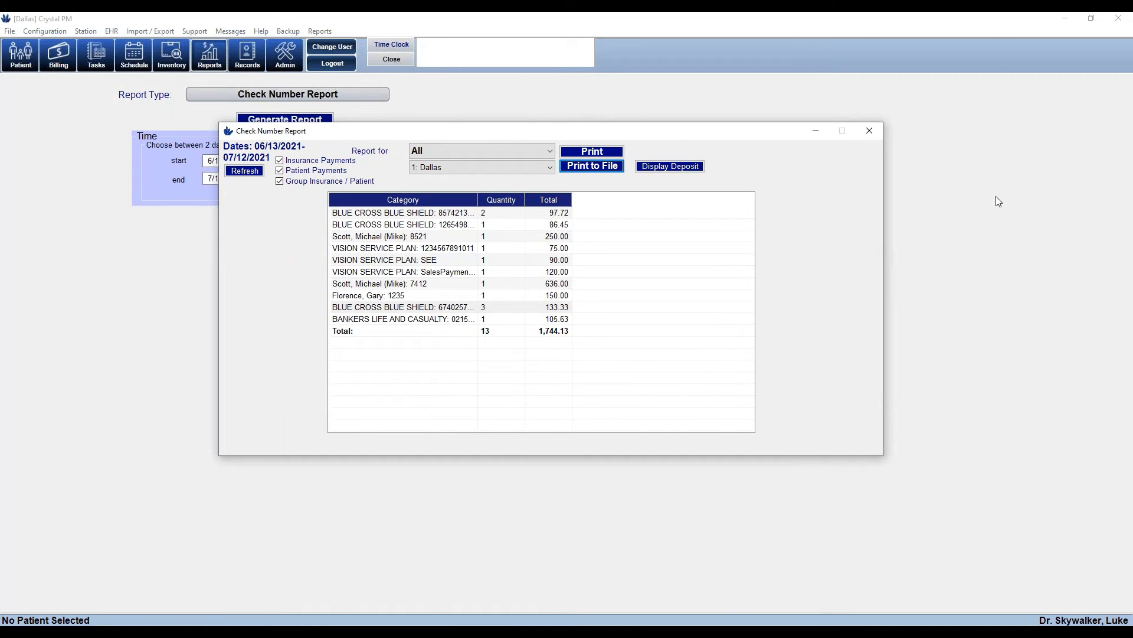
# Close the check report and generate the Schedule Report, moving its window down and right
pyautogui.click(877, 127)
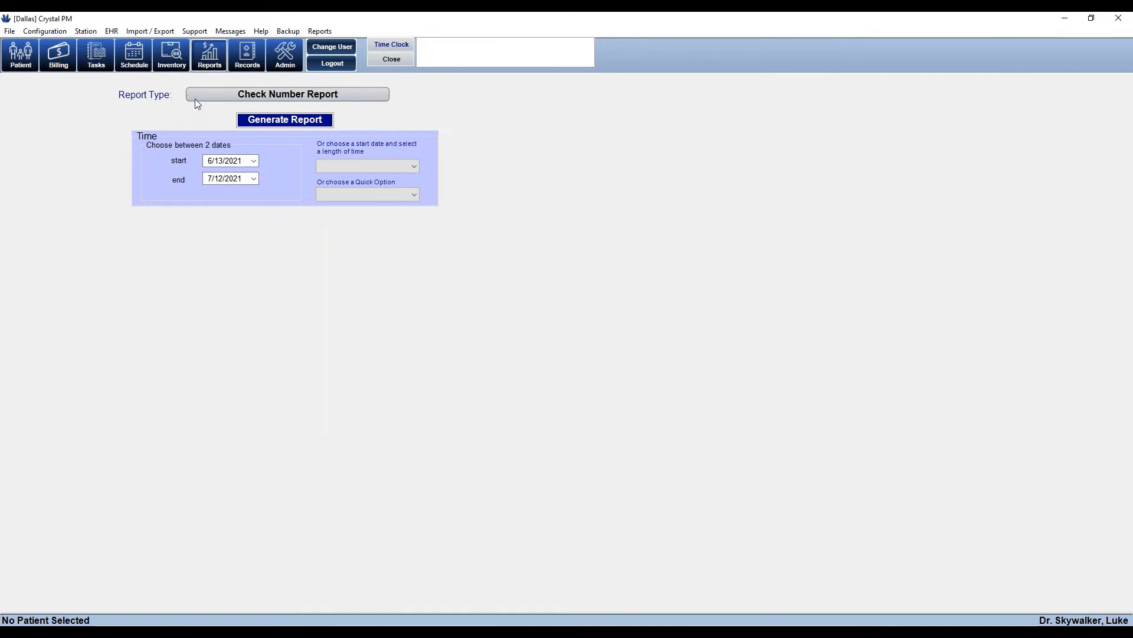
pyautogui.click(197, 98)
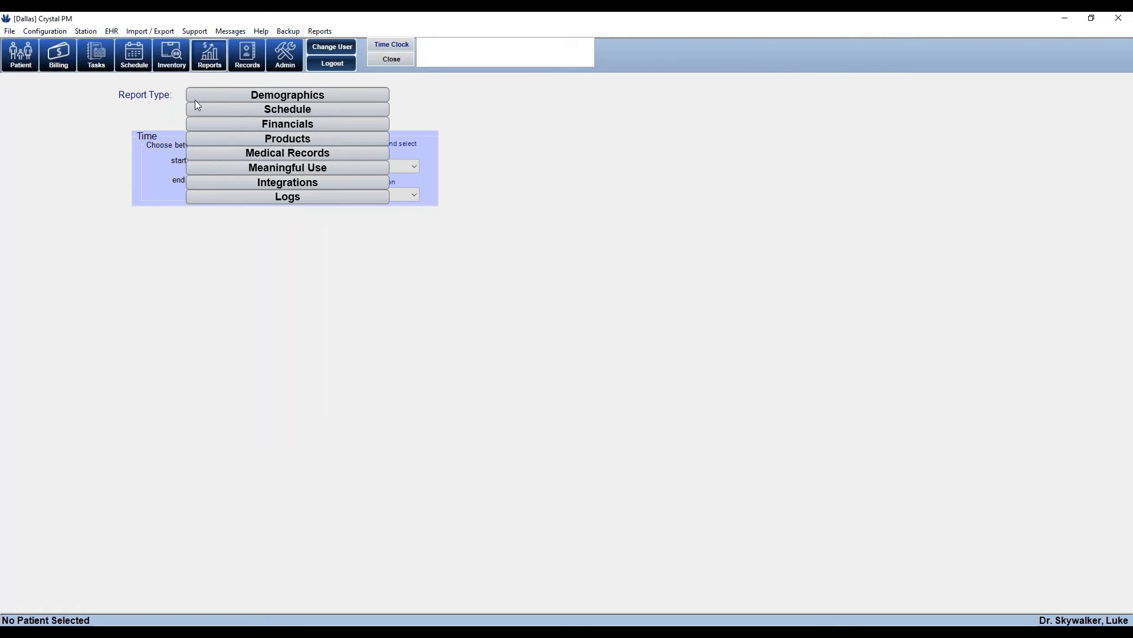
pyautogui.click(304, 112)
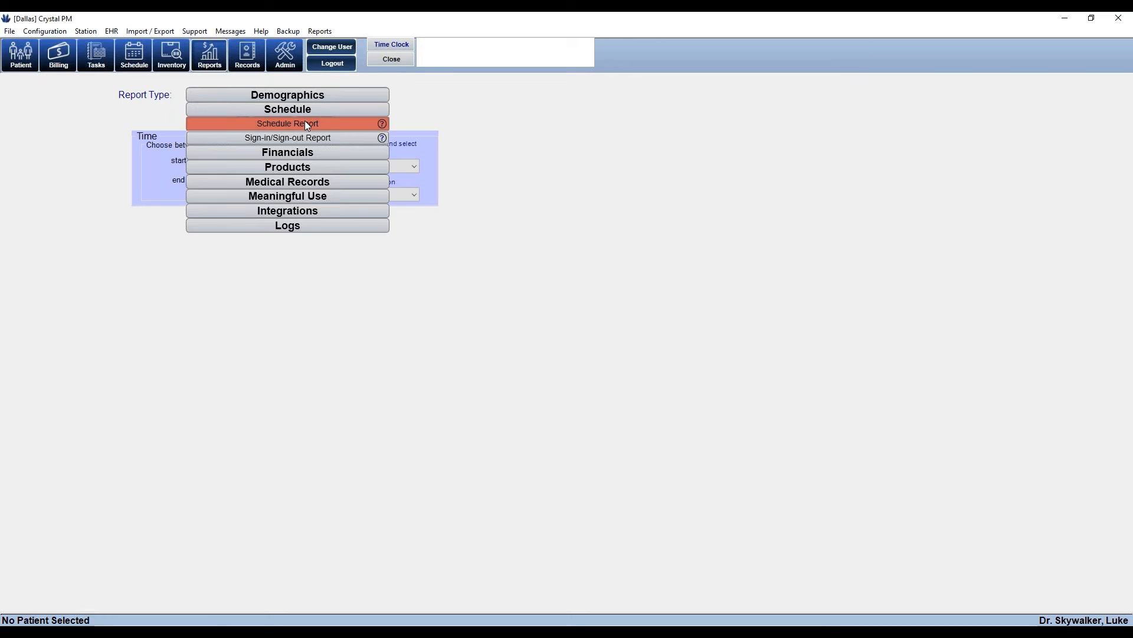
pyautogui.click(305, 122)
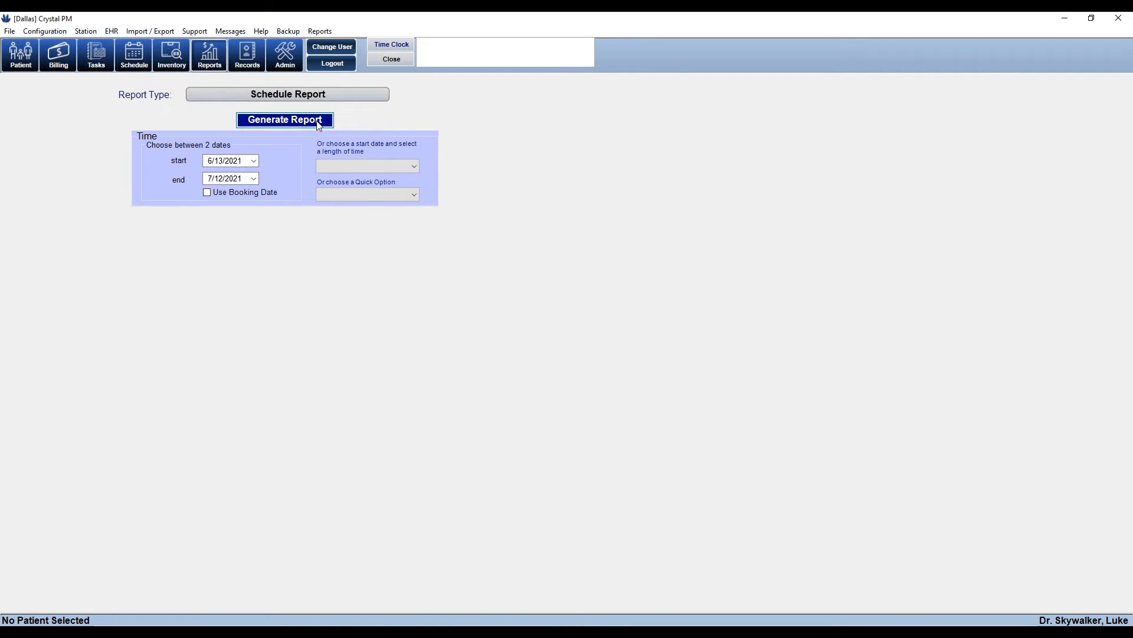
pyautogui.click(318, 121)
pyautogui.moveTo(426, 84); pyautogui.dragTo(550, 133)
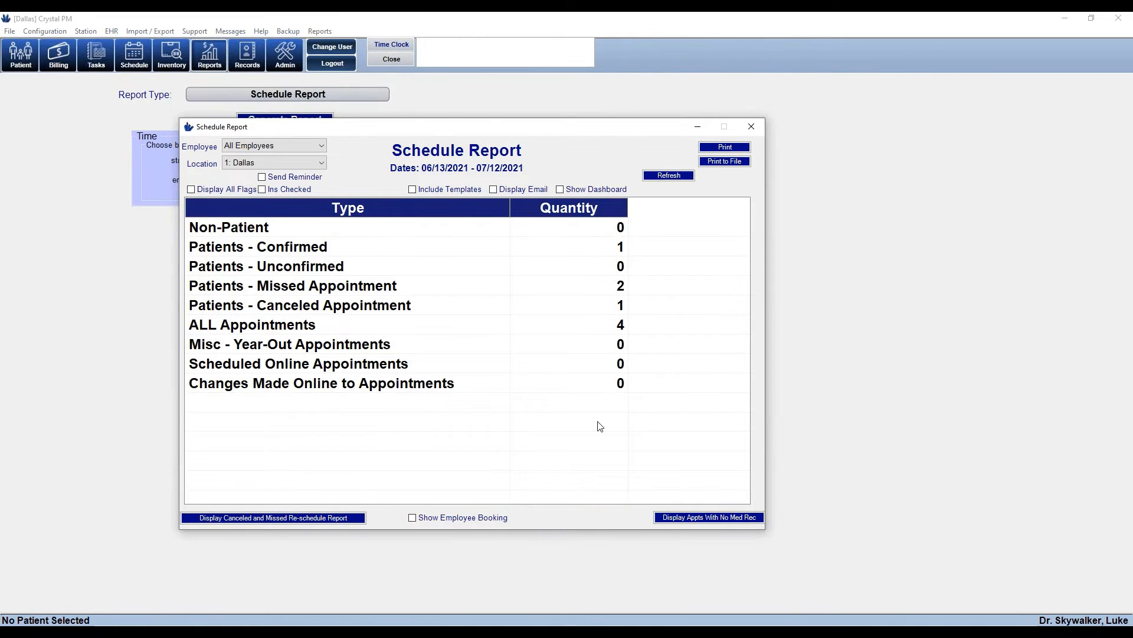
# View the ALL Appointments detail list in a widened window, then go back to the summary
pyautogui.click(305, 320)
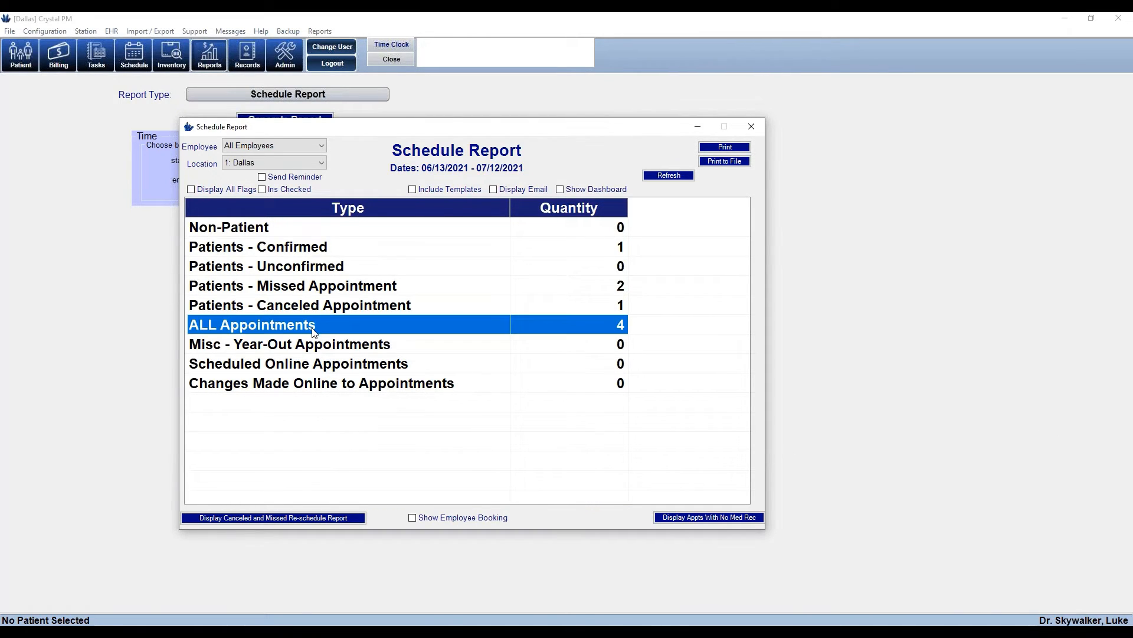
pyautogui.doubleClick(616, 332)
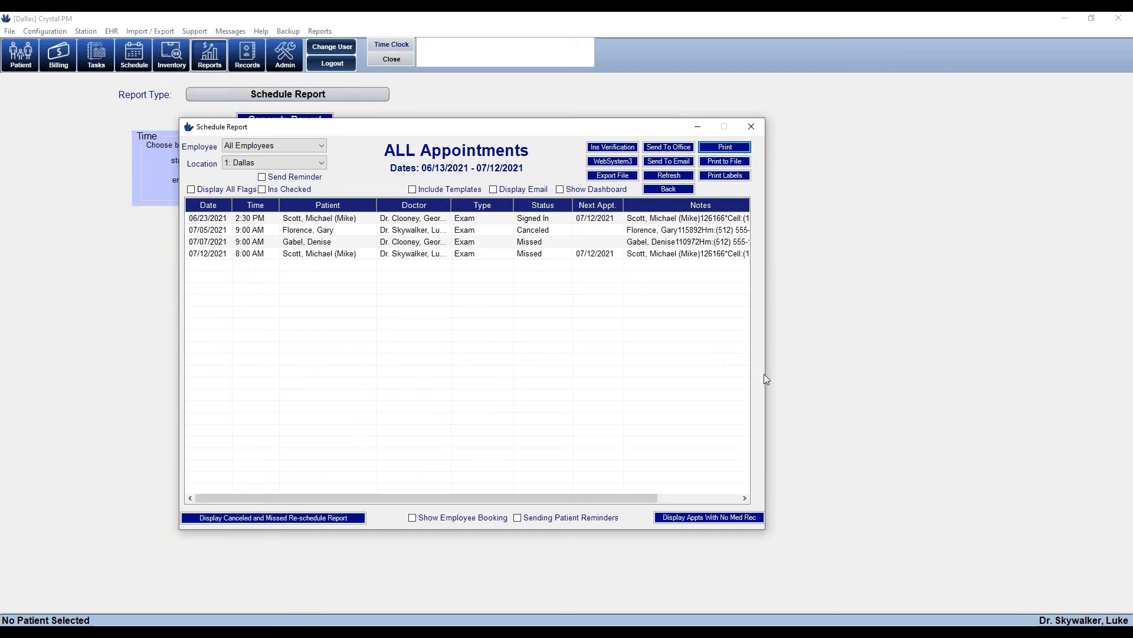
pyautogui.moveTo(765, 379); pyautogui.dragTo(1044, 384)
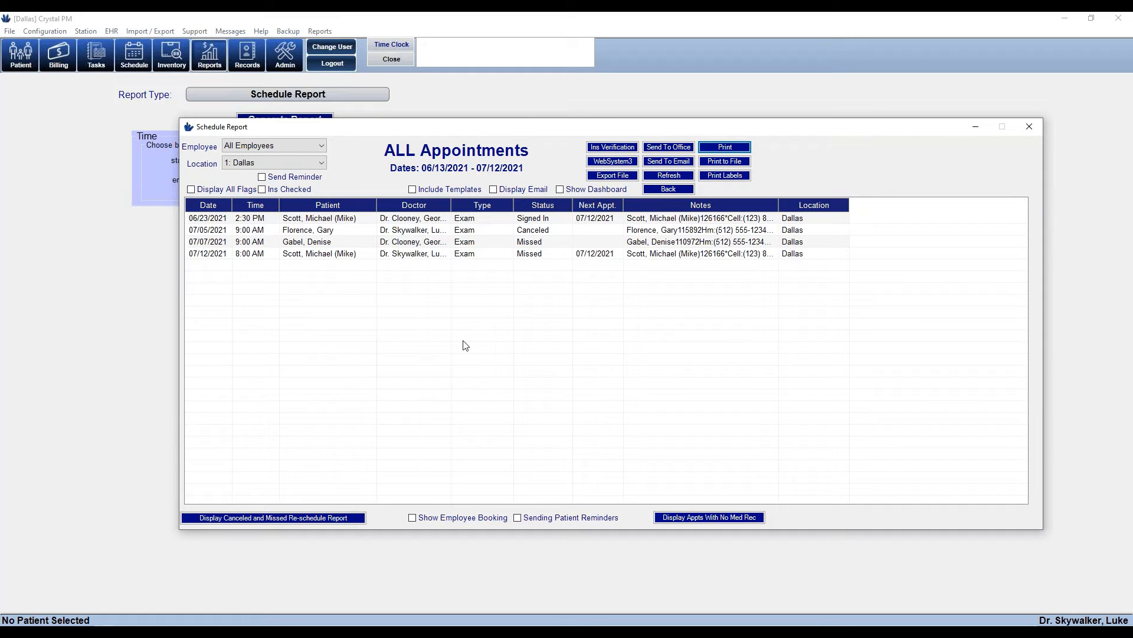
pyautogui.click(669, 189)
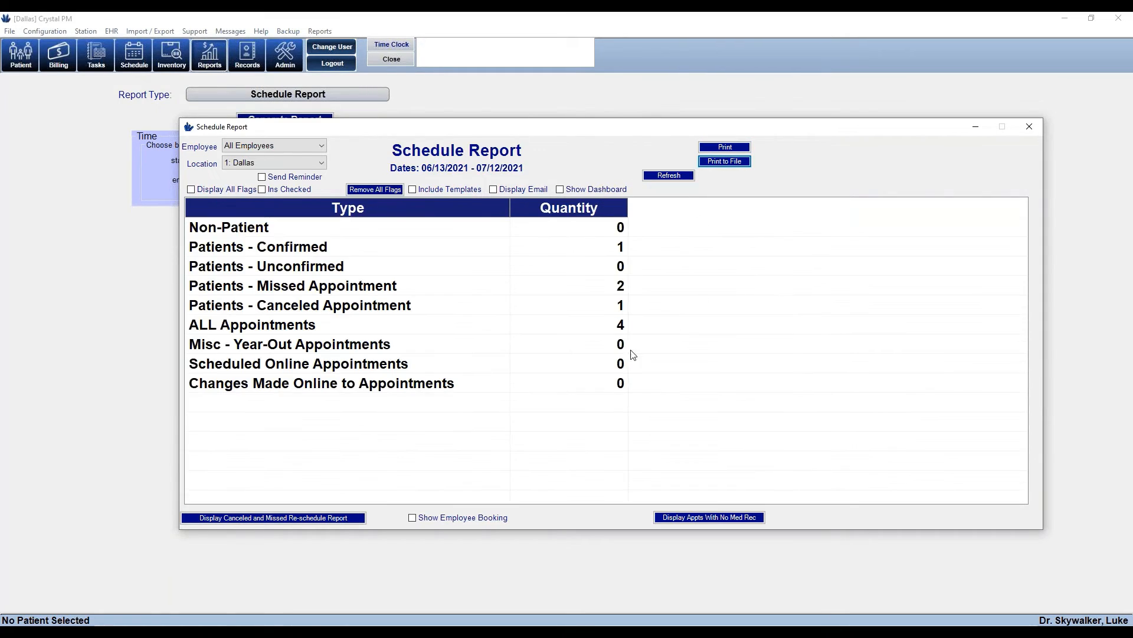
# Review the Patients - Canceled Appointment detail list and return to the summary
pyautogui.click(348, 304)
pyautogui.click(337, 288)
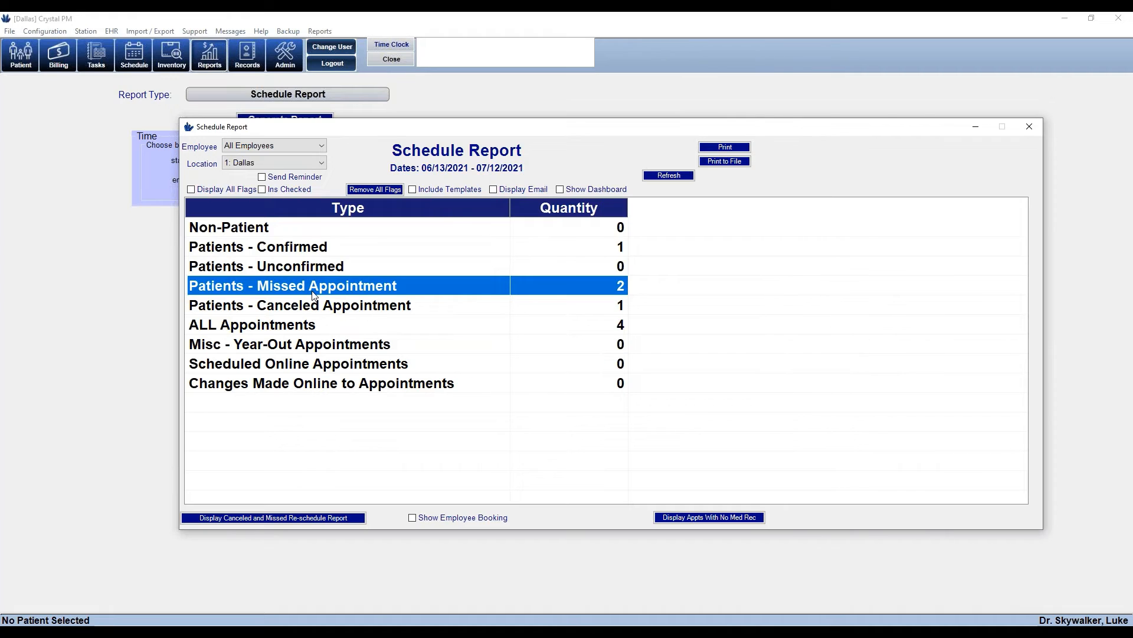
pyautogui.doubleClick(317, 313)
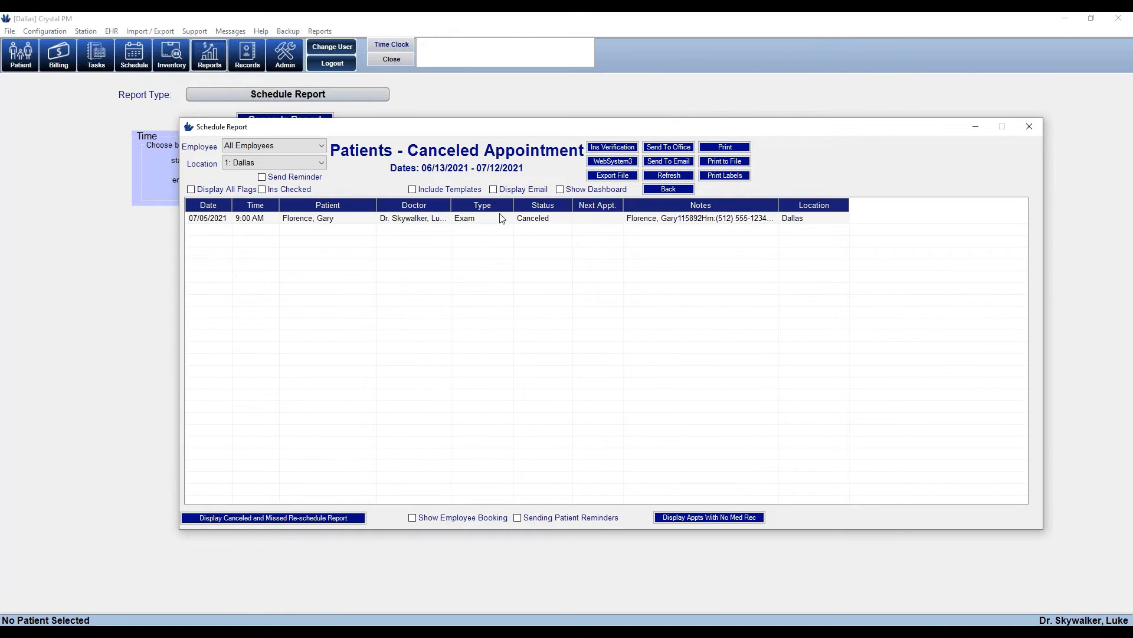
pyautogui.click(604, 217)
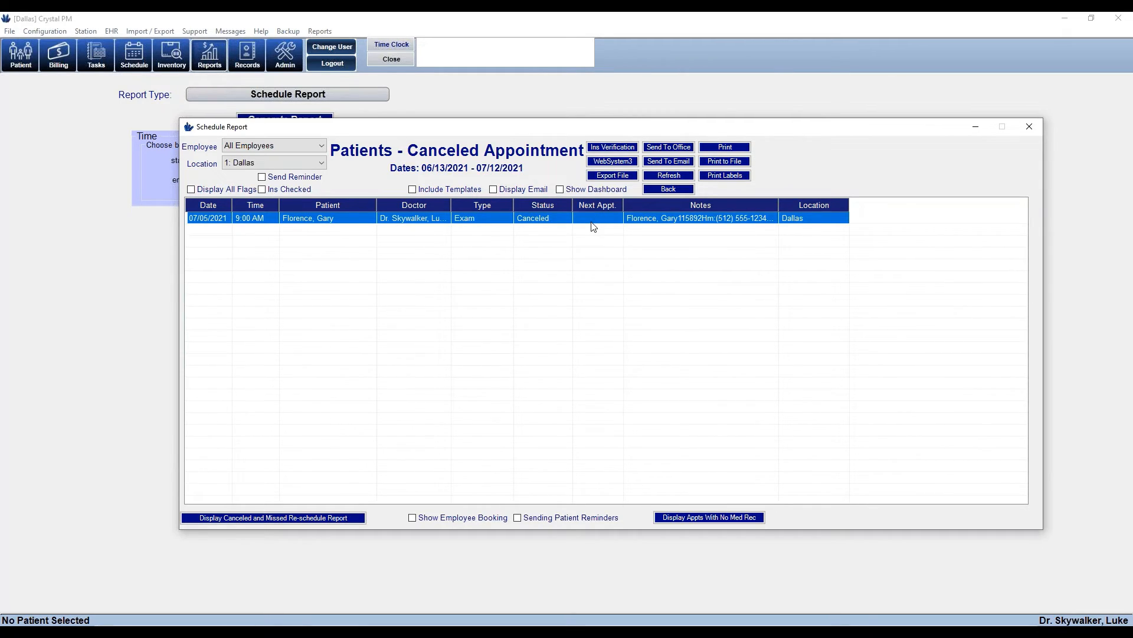
pyautogui.click(678, 189)
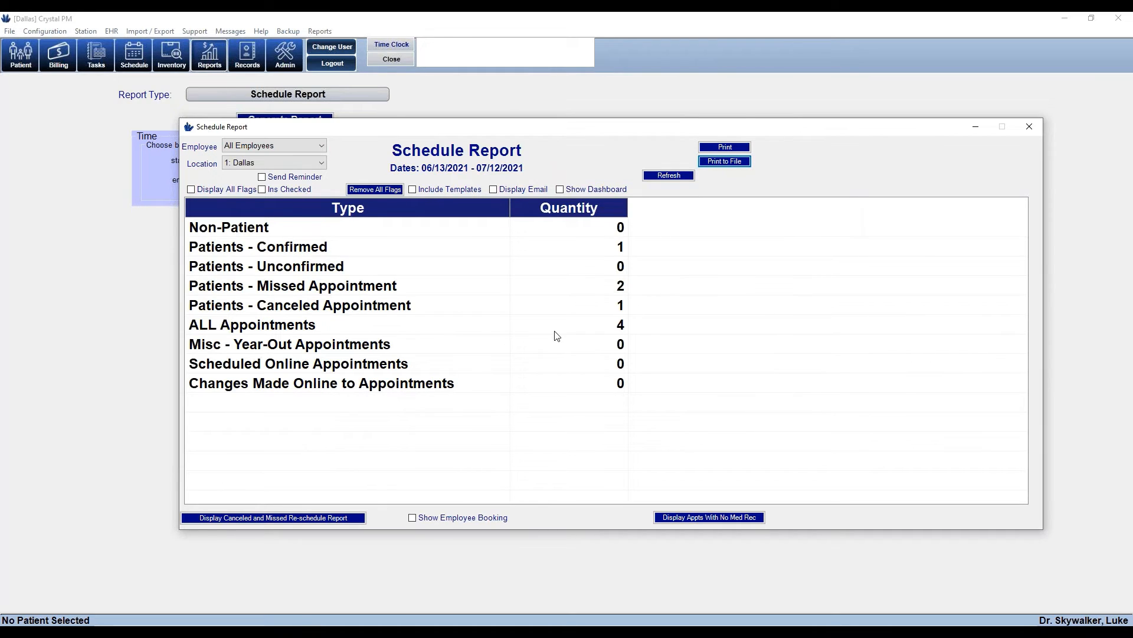
# Review the two Patients - Missed Appointment entries and return to the summary
pyautogui.click(340, 287)
pyautogui.doubleClick(340, 288)
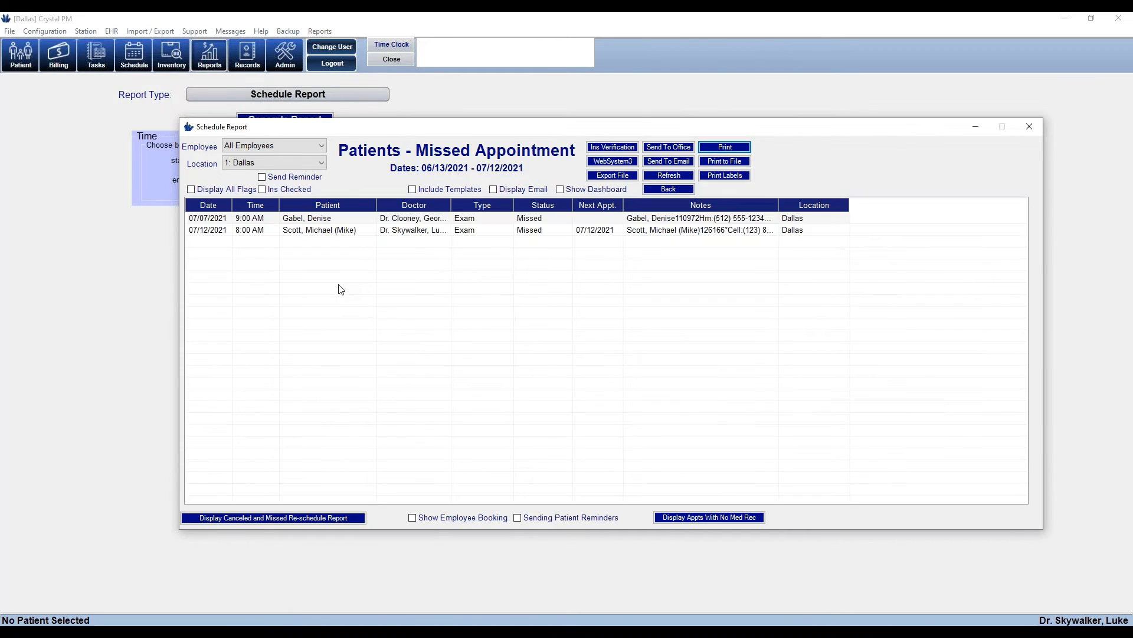
pyautogui.click(334, 231)
pyautogui.click(593, 219)
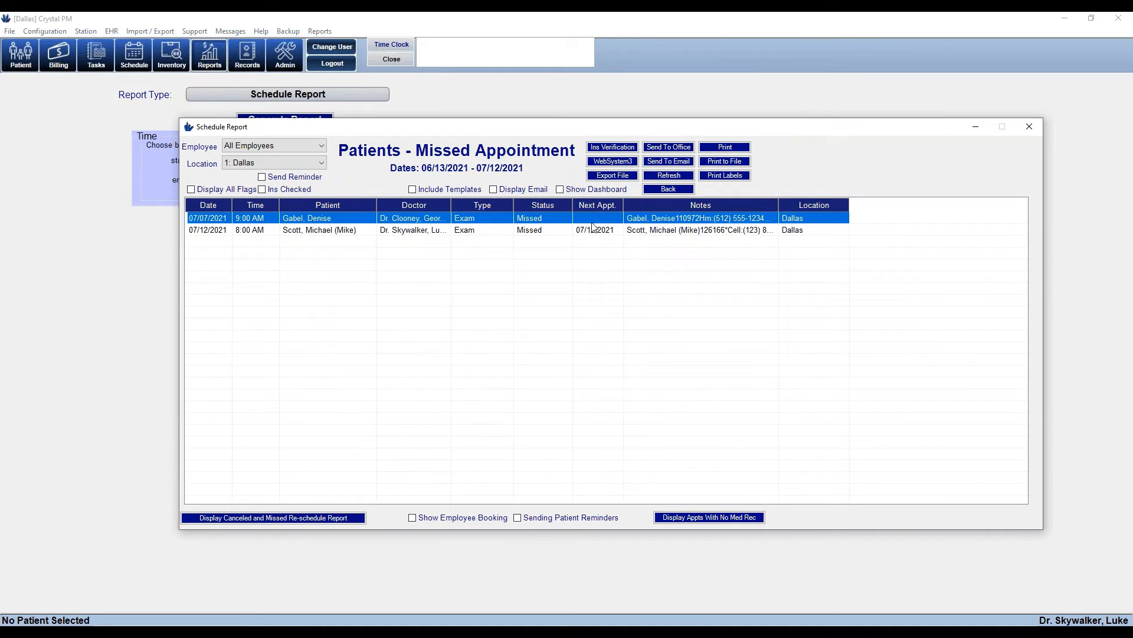
pyautogui.click(324, 233)
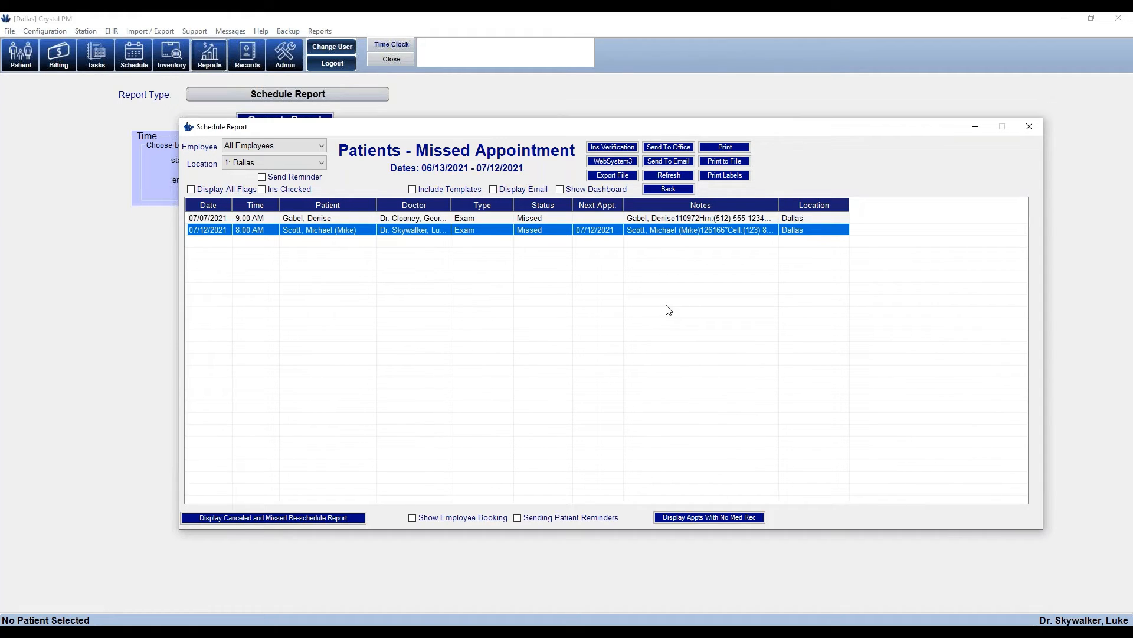
pyautogui.click(653, 189)
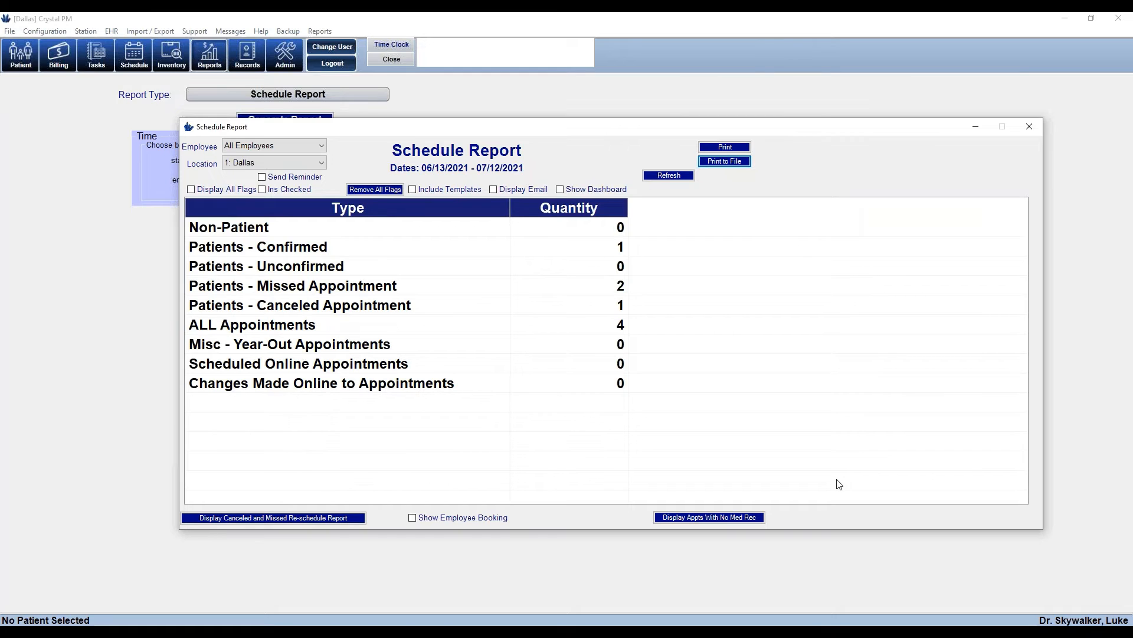
# Close the Schedule Report and list the Demographics category's reports
pyautogui.click(1030, 127)
pyautogui.click(355, 97)
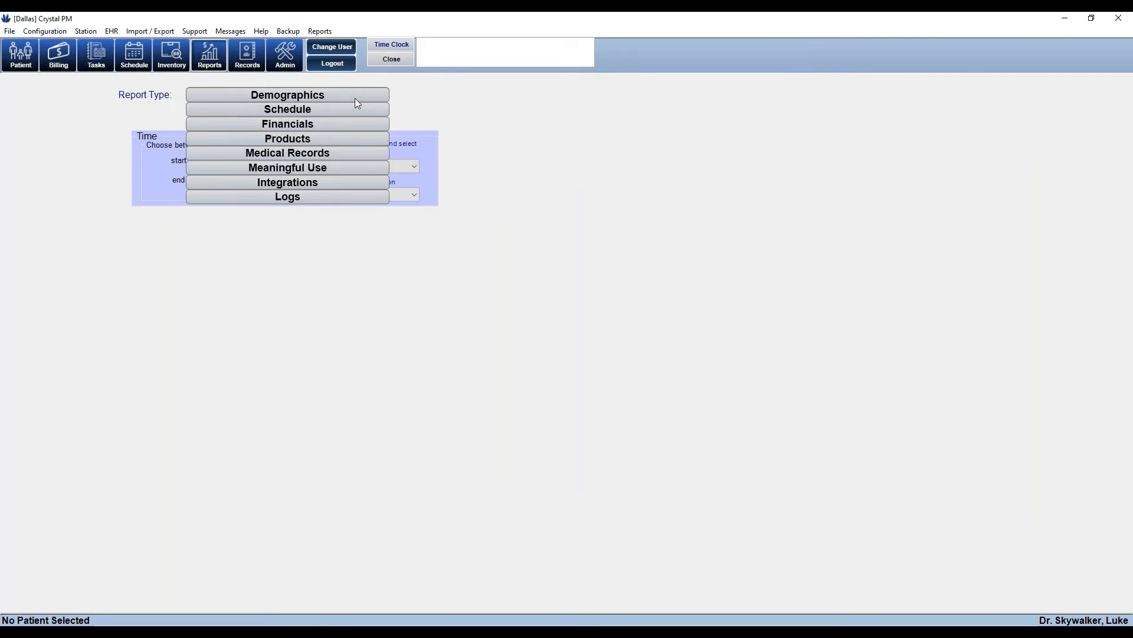
pyautogui.click(355, 97)
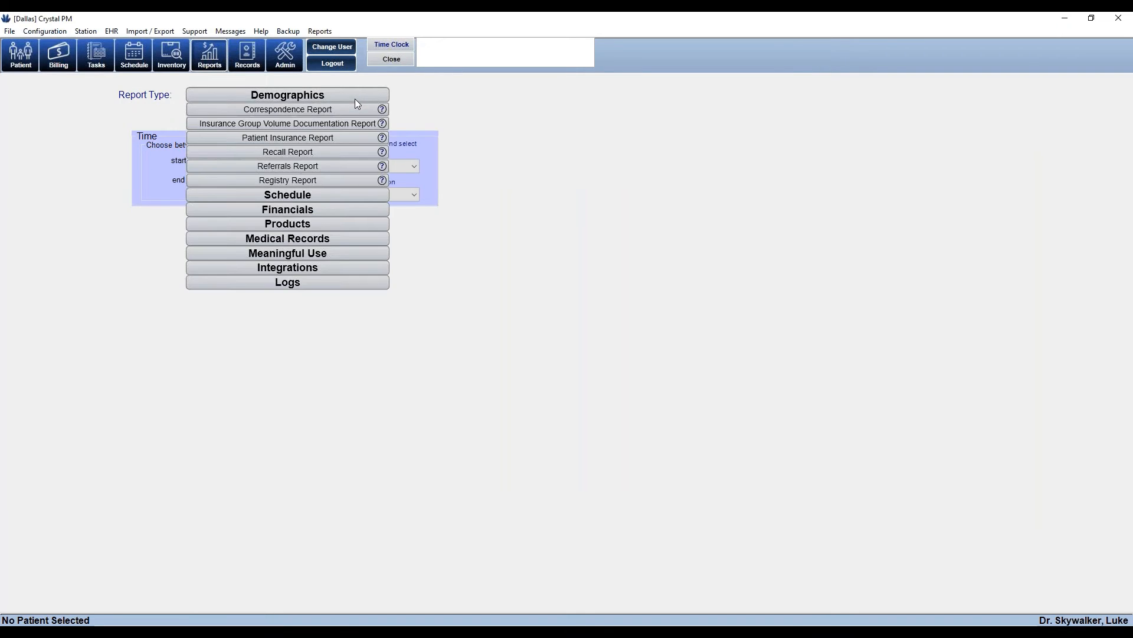
# Generate the Recall Report, view the 2 Dallas patients for Testing Postcard in a wider window, then close it
pyautogui.click(280, 154)
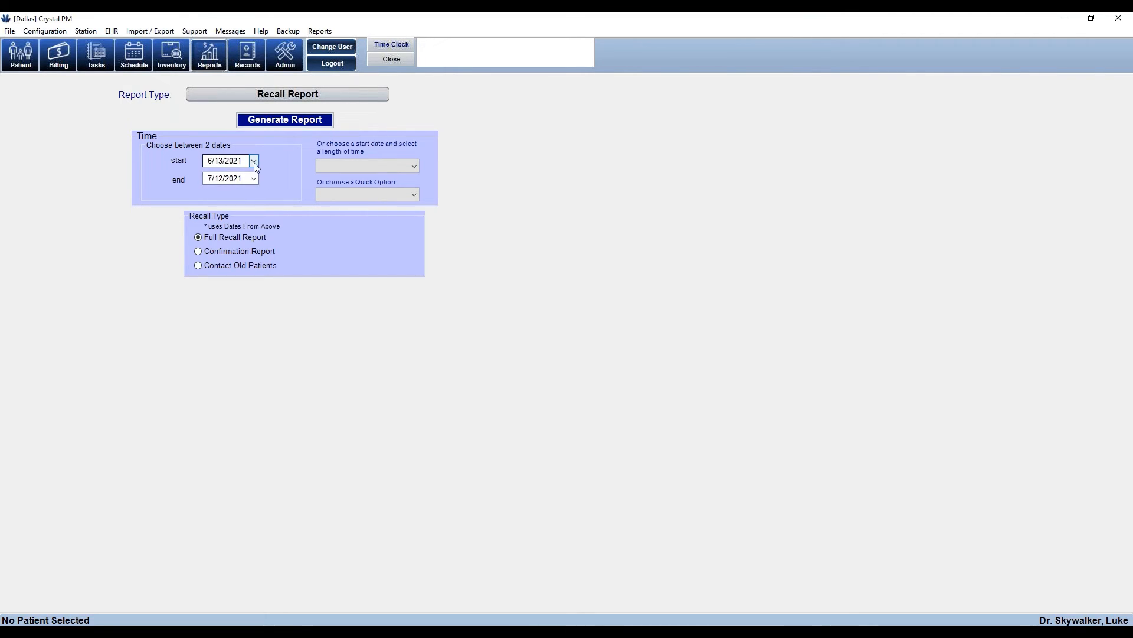
pyautogui.click(307, 127)
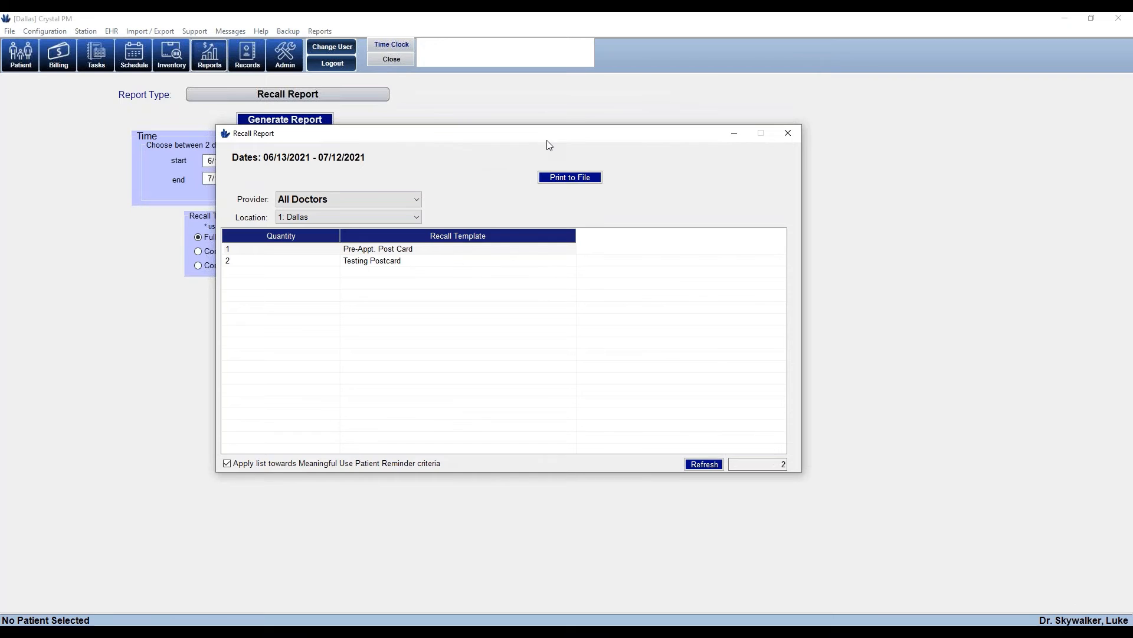
pyautogui.click(426, 248)
pyautogui.click(425, 262)
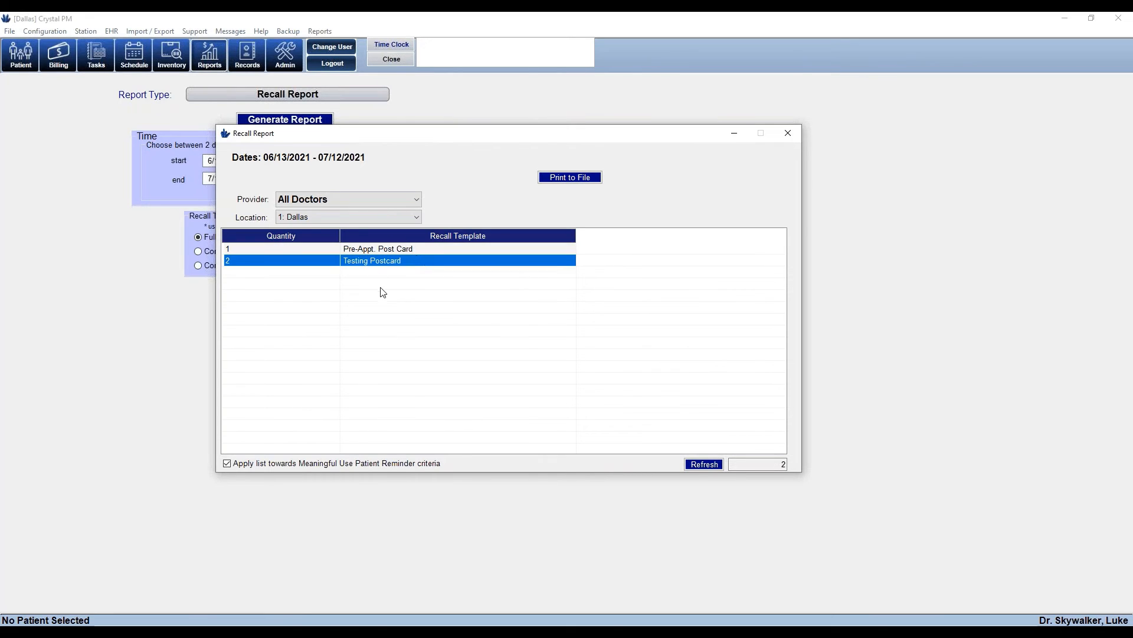
pyautogui.click(381, 253)
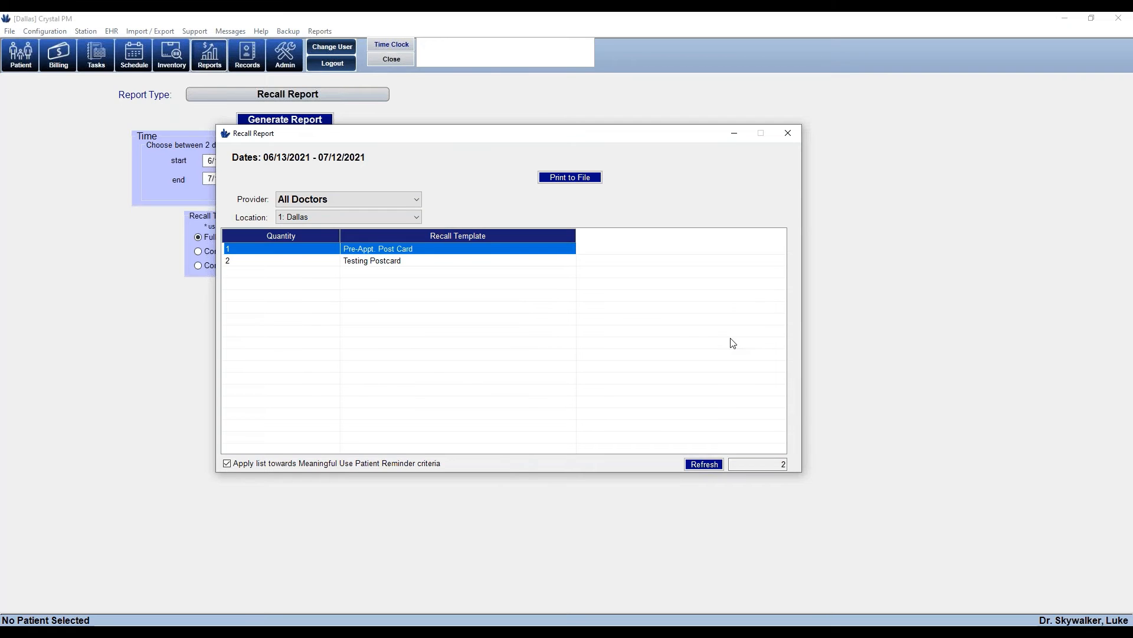
pyautogui.click(405, 264)
pyautogui.doubleClick(405, 264)
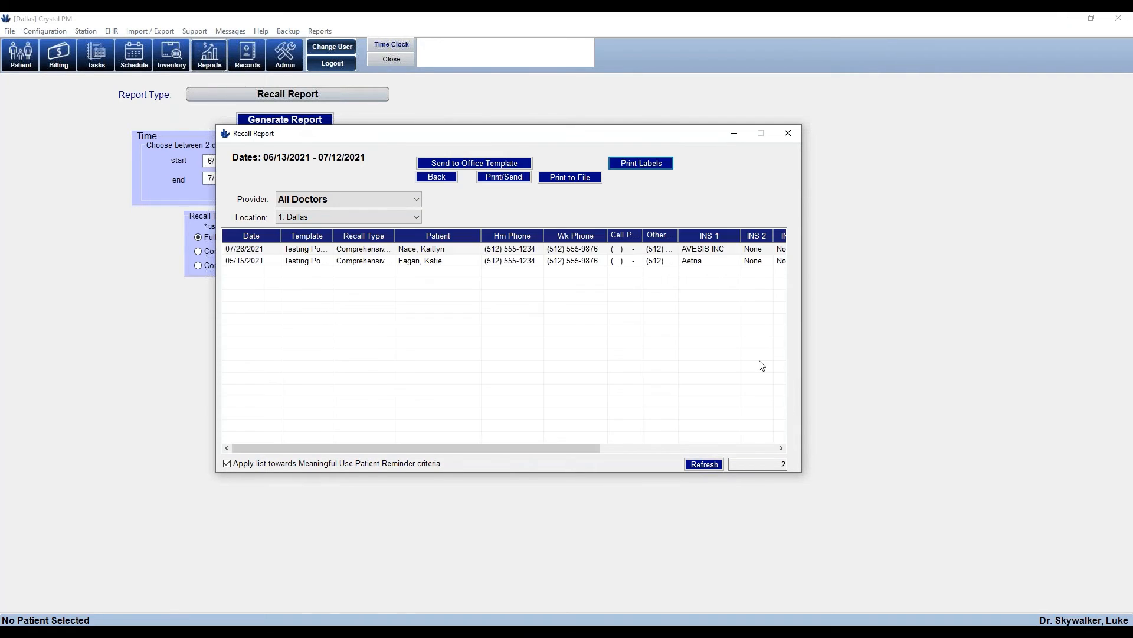
pyautogui.moveTo(801, 388); pyautogui.dragTo(989, 389)
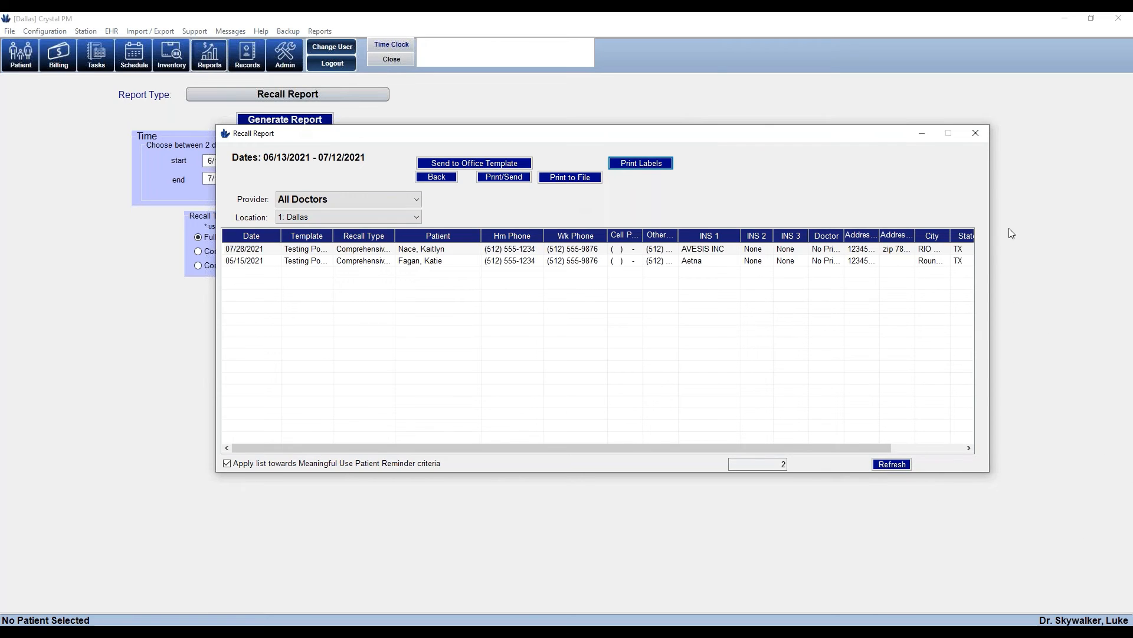
pyautogui.click(976, 133)
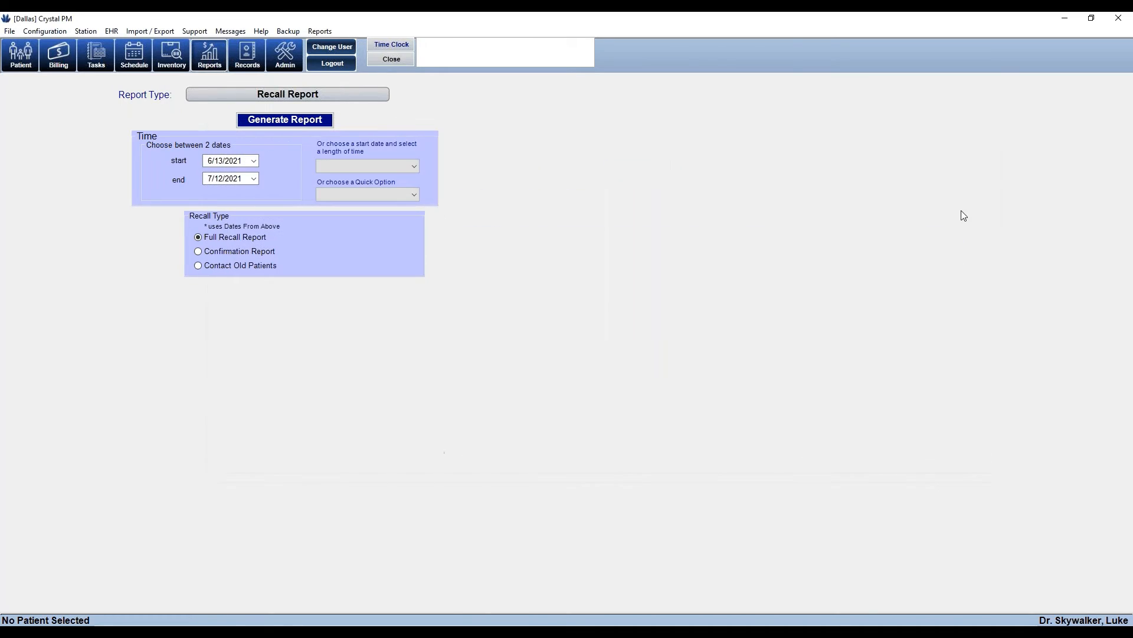
# Generate the Medical Records Report with a start date of June 28, 2021
pyautogui.click(317, 97)
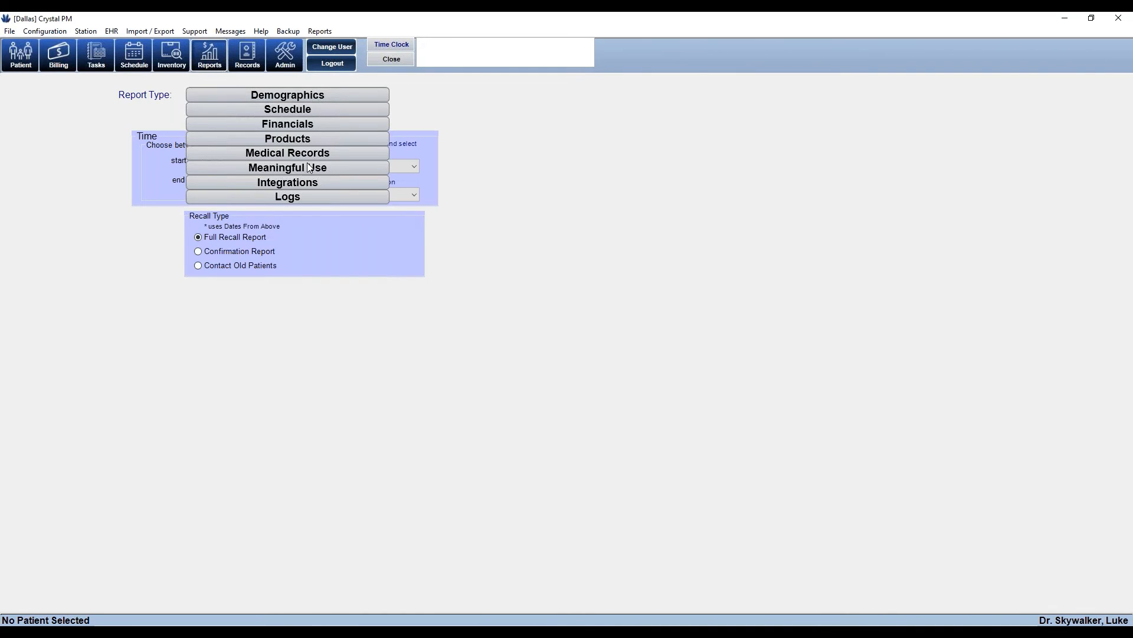
pyautogui.moveTo(303, 156)
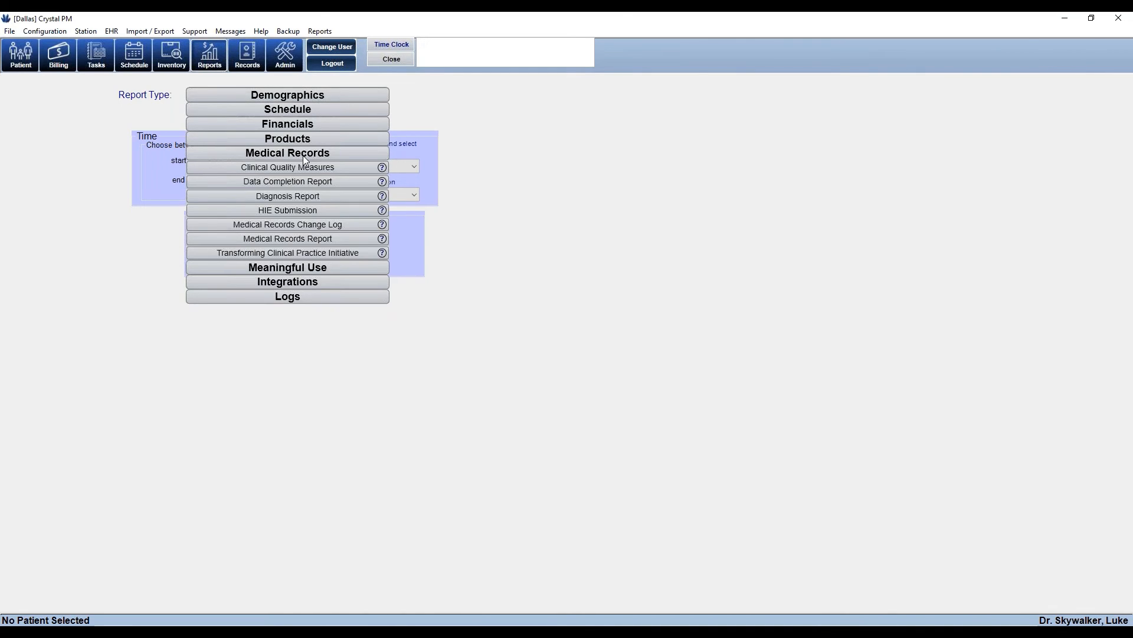
pyautogui.click(293, 239)
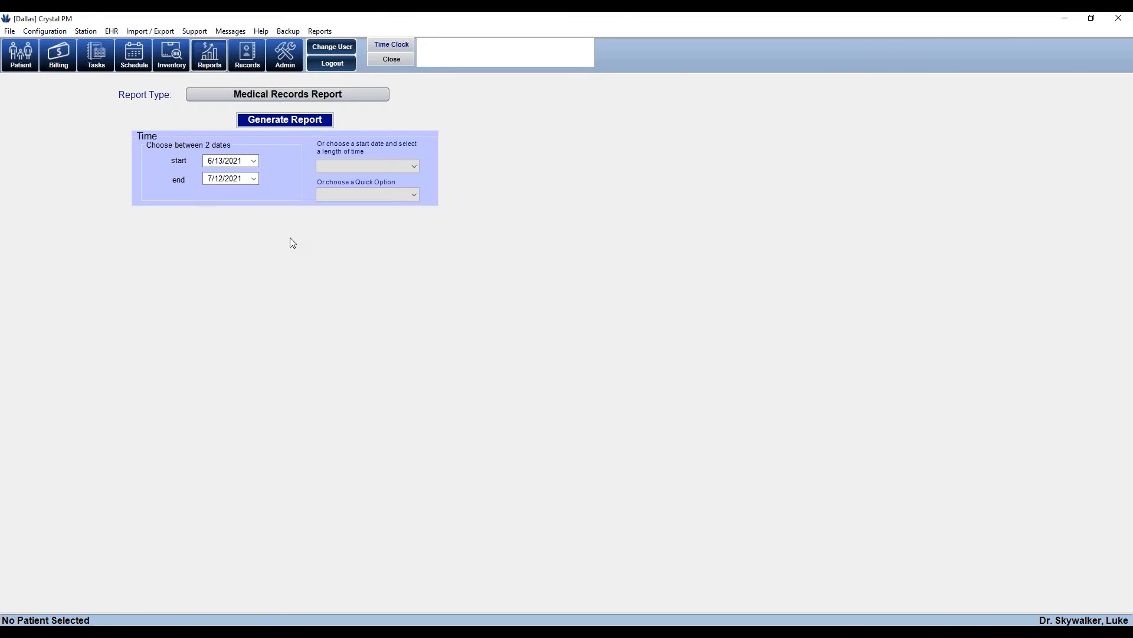
pyautogui.click(257, 166)
pyautogui.click(258, 257)
pyautogui.click(254, 162)
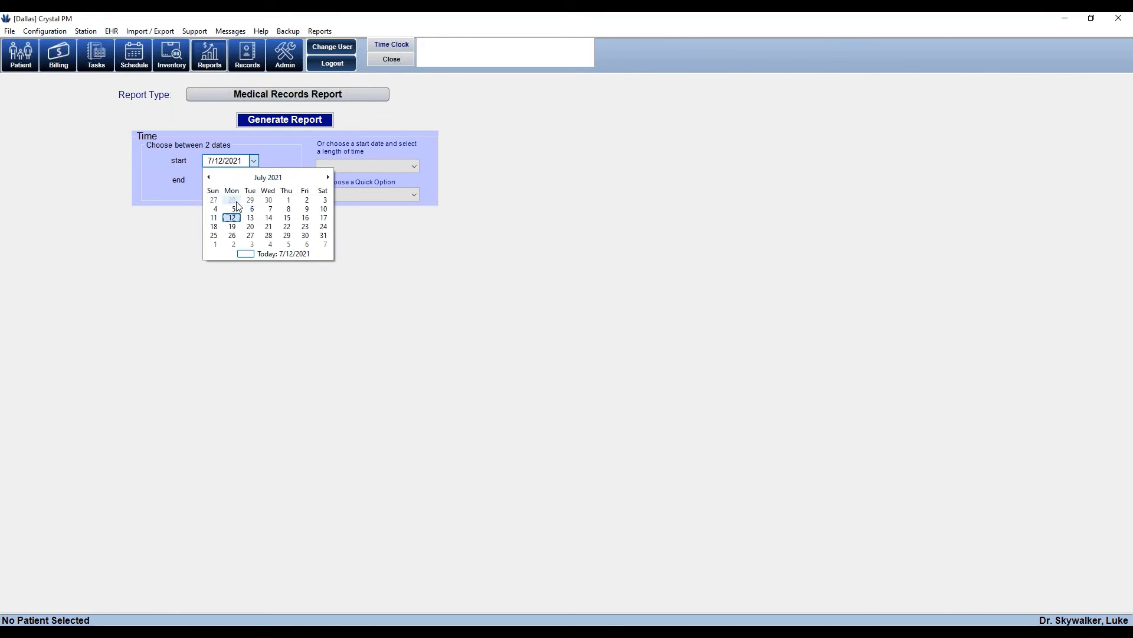
pyautogui.click(230, 198)
pyautogui.click(285, 120)
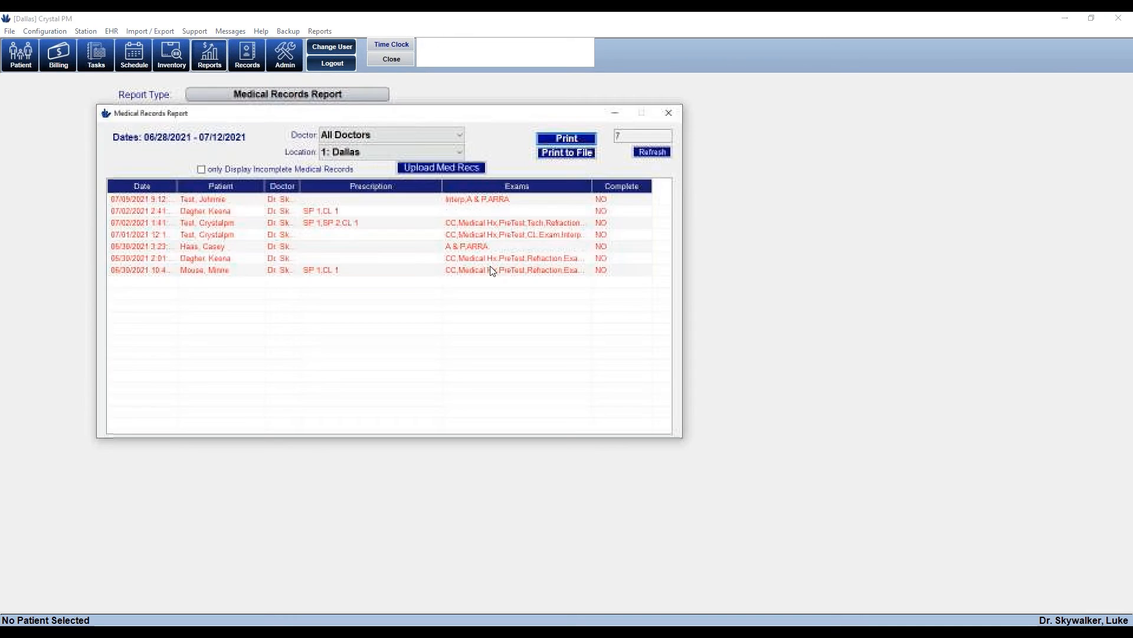
# Check the 7 incomplete records, close the report, and open the report type list
pyautogui.click(605, 211)
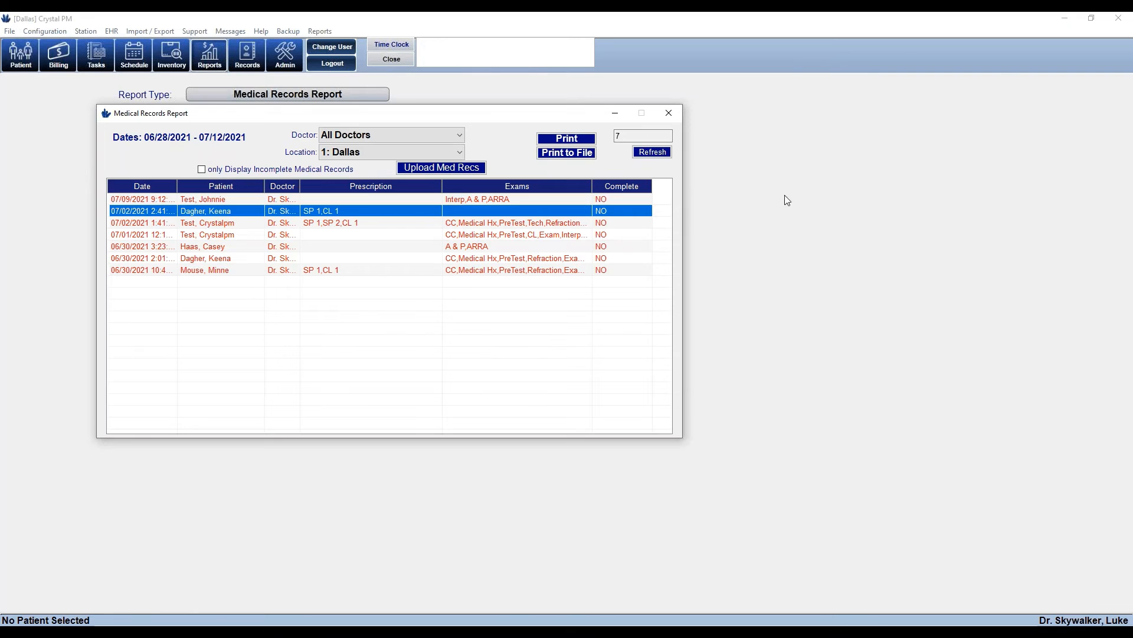
pyautogui.click(669, 113)
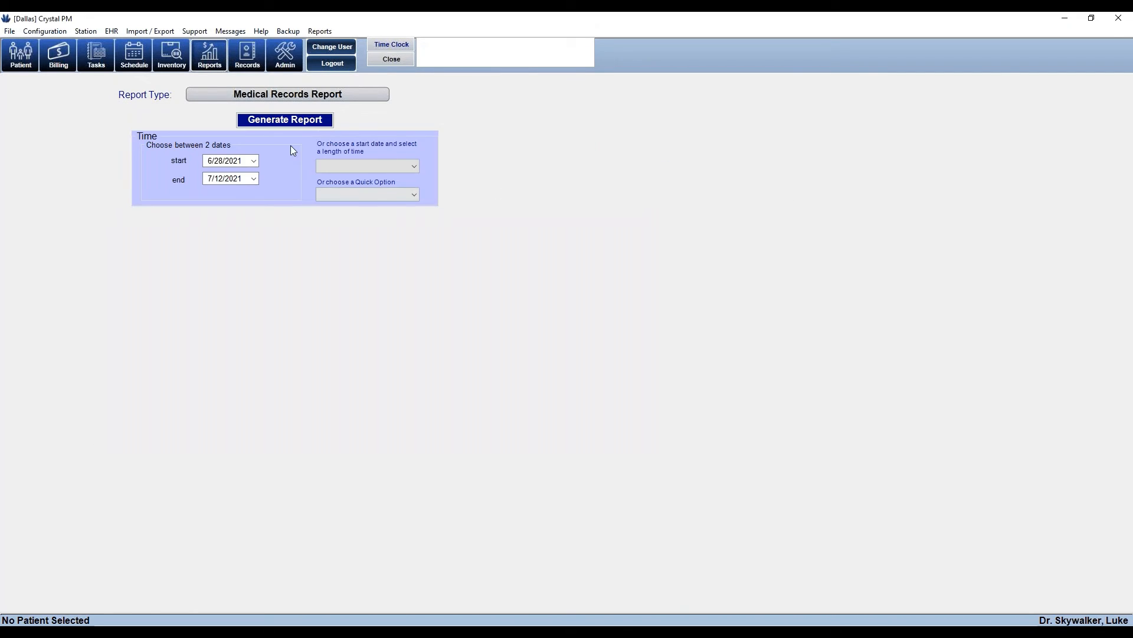
pyautogui.click(286, 96)
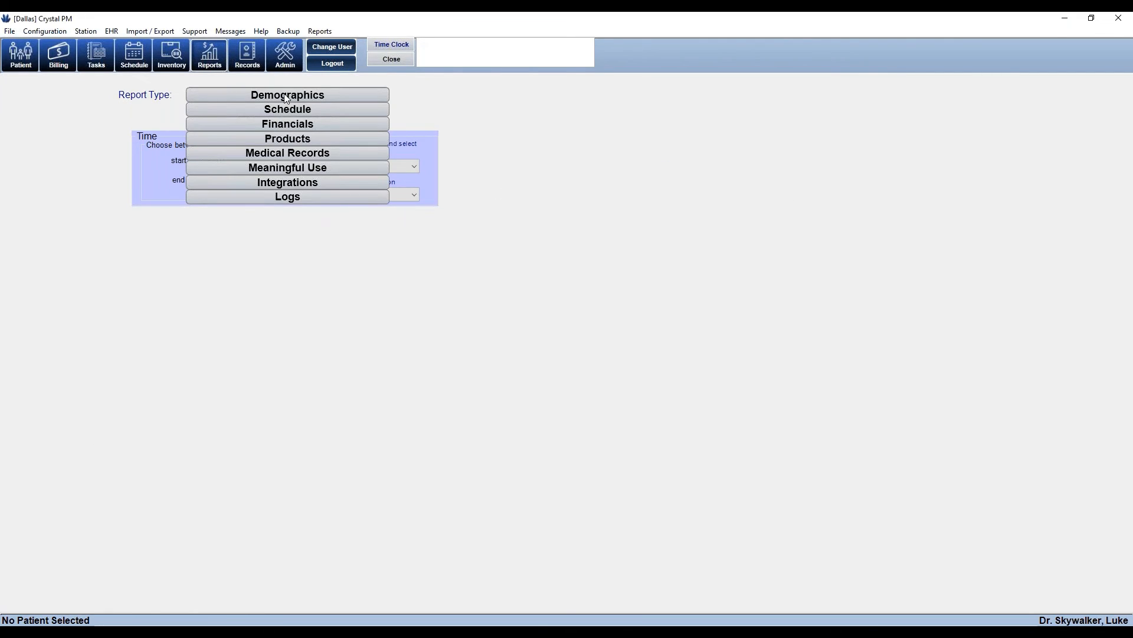
# Generate a Logs > User Log Report limited to today, 7/12/2021
pyautogui.click(293, 198)
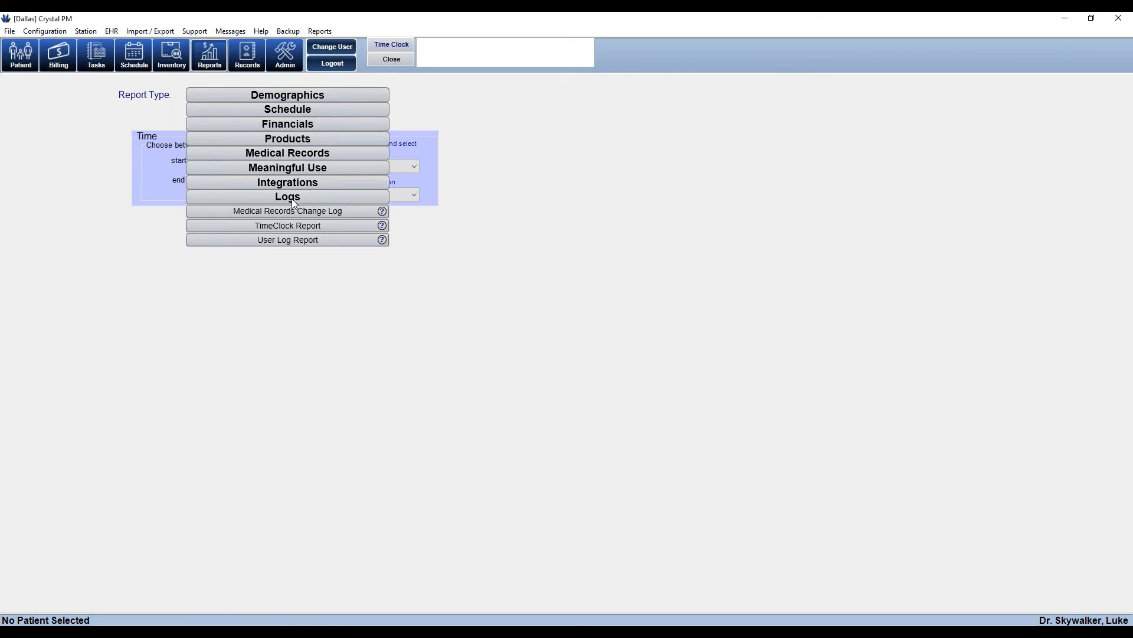
pyautogui.click(301, 247)
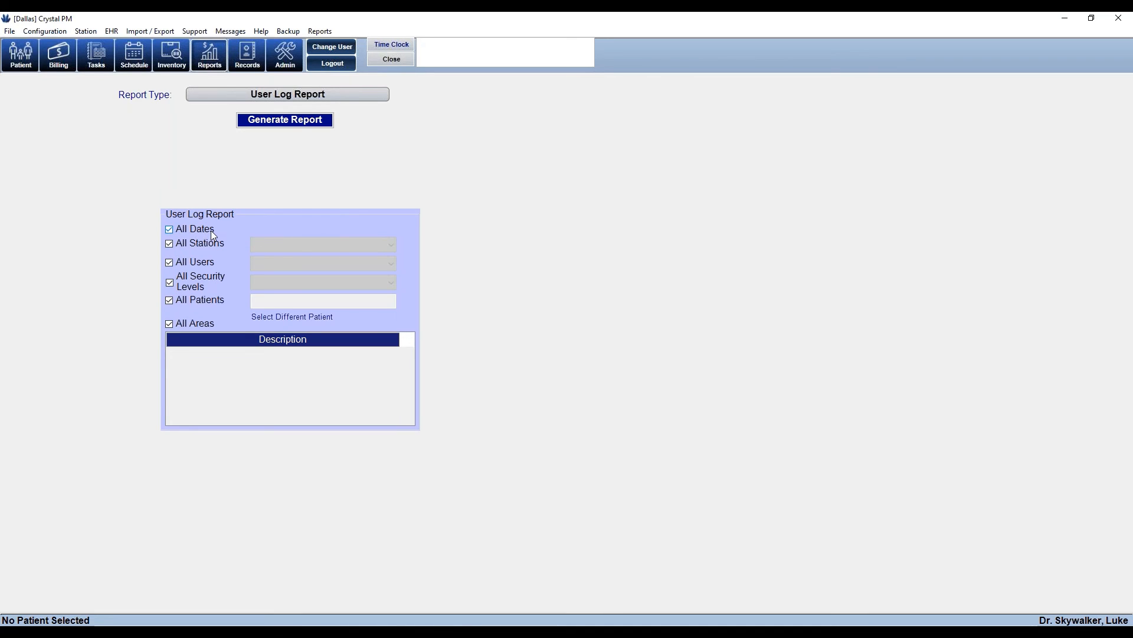
pyautogui.click(169, 229)
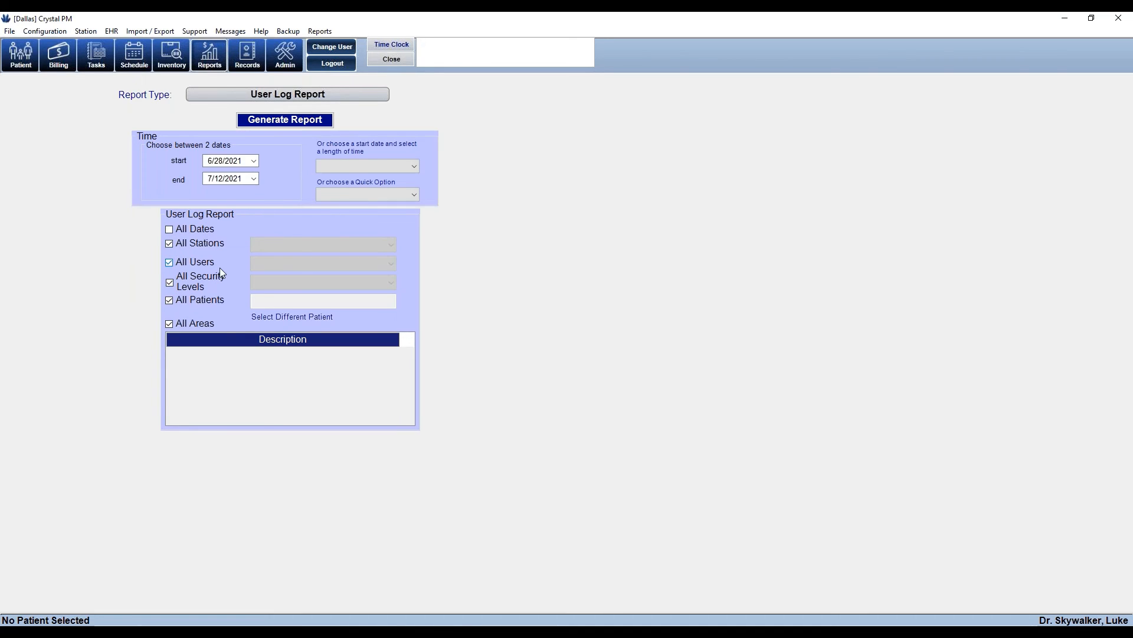
pyautogui.click(255, 160)
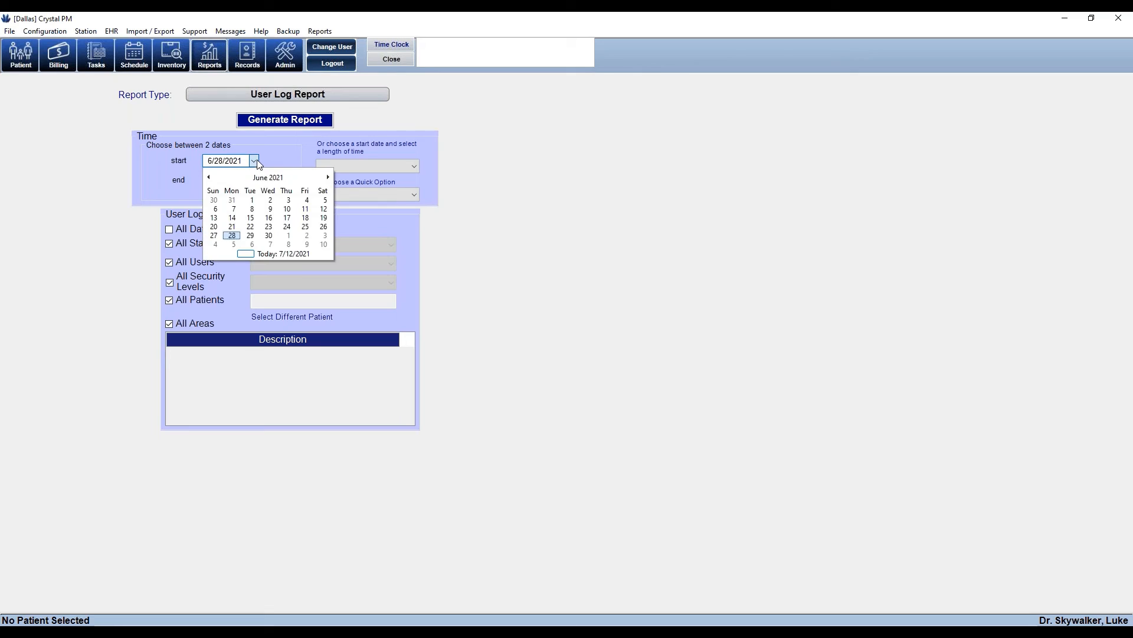
pyautogui.click(285, 255)
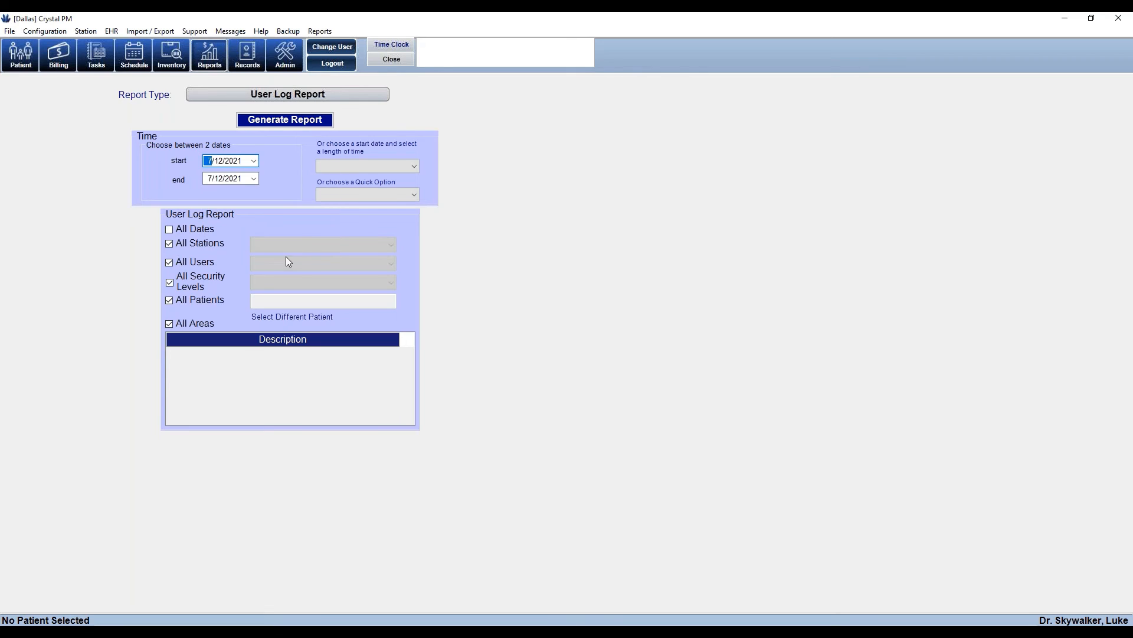
pyautogui.click(300, 121)
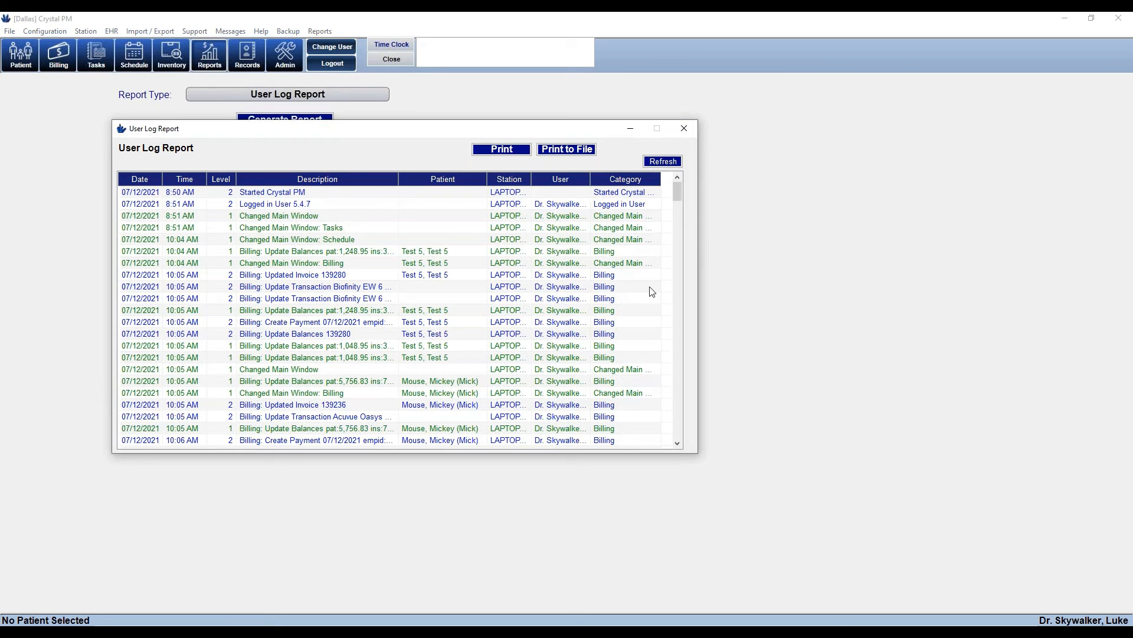
# Scroll through the log entries and widen the User column to show full names
pyautogui.moveTo(678, 188); pyautogui.dragTo(695, 326)
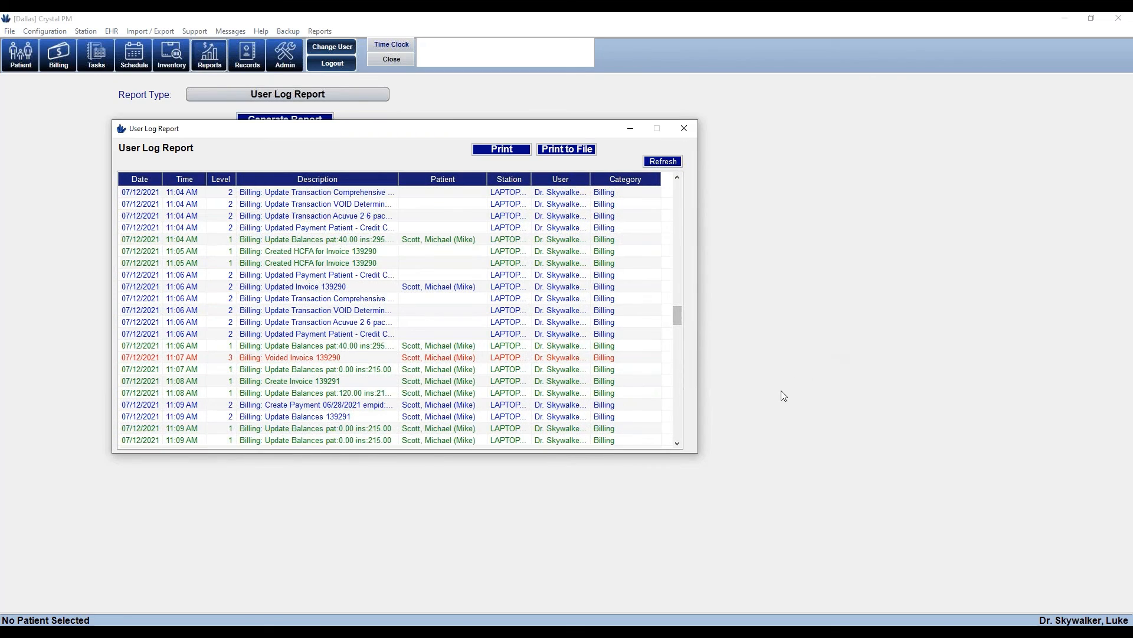
pyautogui.click(678, 444)
pyautogui.click(678, 444)
pyautogui.click(678, 445)
pyautogui.click(679, 445)
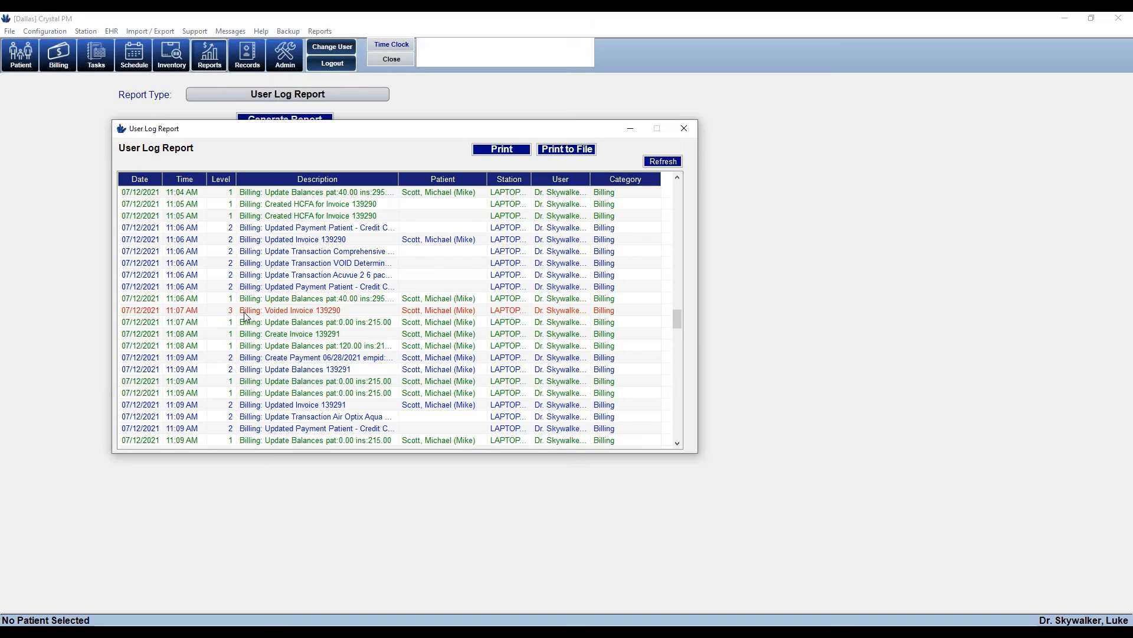
pyautogui.doubleClick(591, 187)
pyautogui.moveTo(623, 190); pyautogui.dragTo(631, 190)
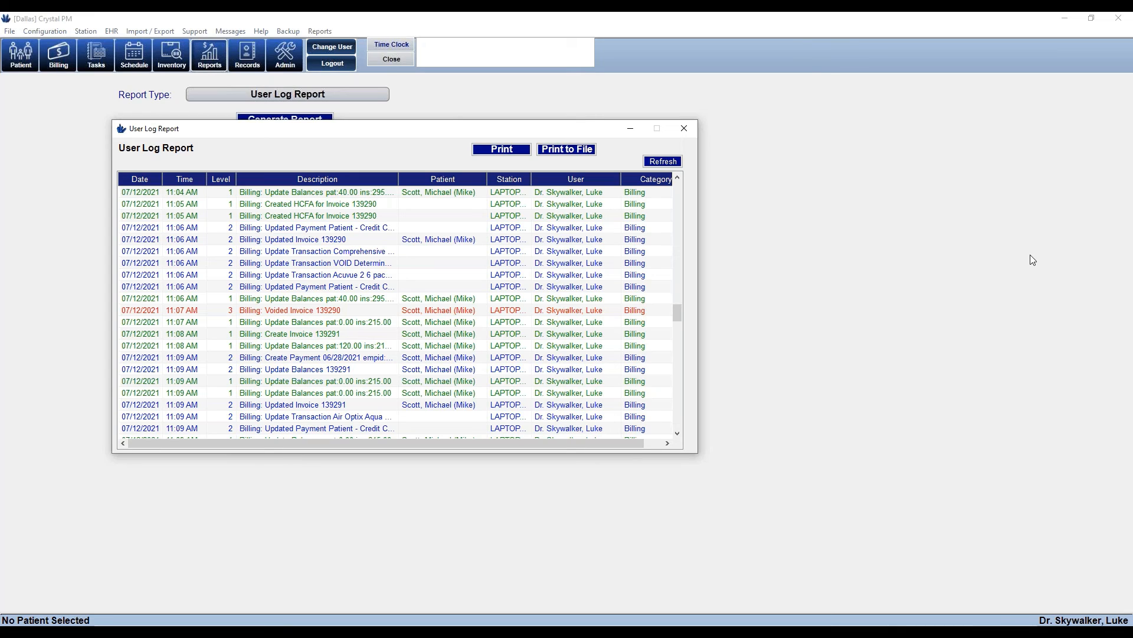
# Close the User Log Report and open the most recent patient's record on its Files tab
pyautogui.click(694, 128)
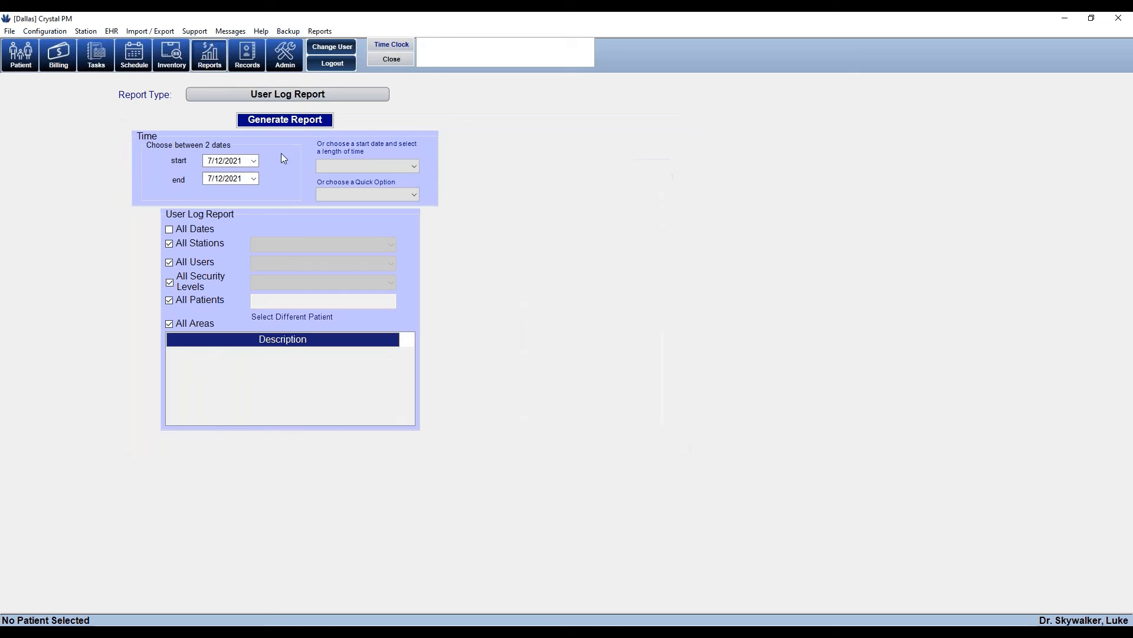
pyautogui.click(17, 59)
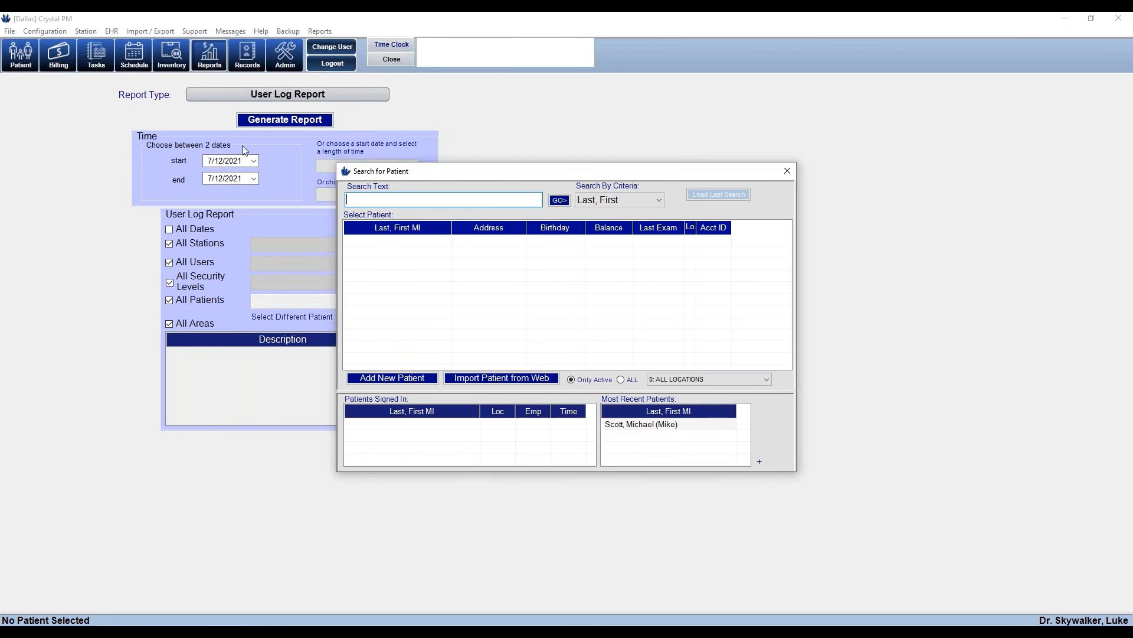
pyautogui.click(636, 425)
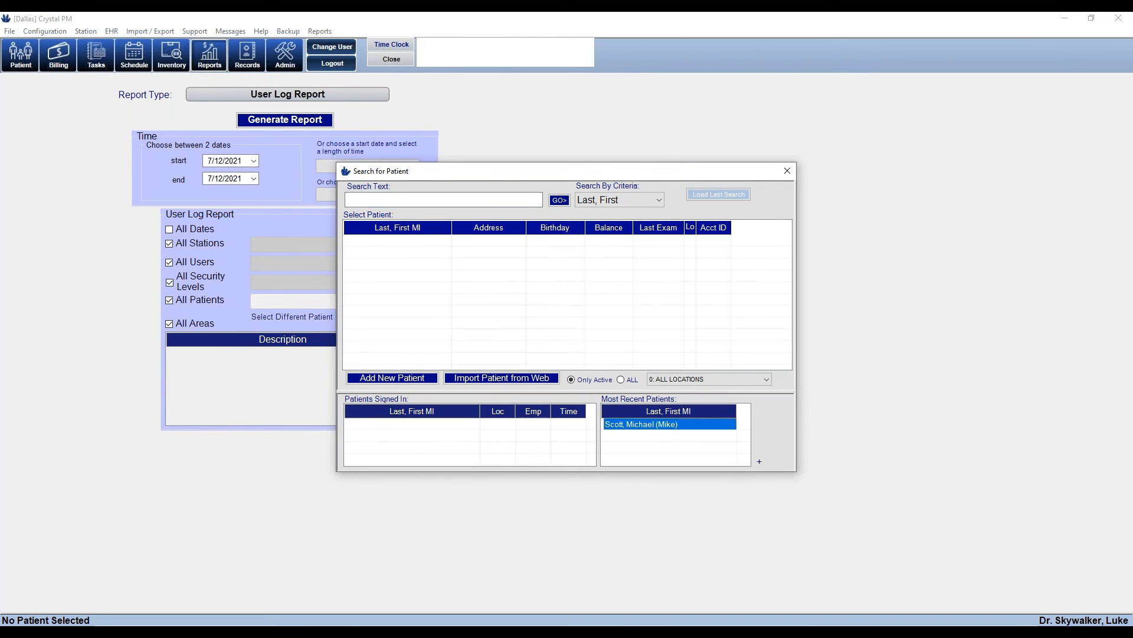
pyautogui.doubleClick(637, 425)
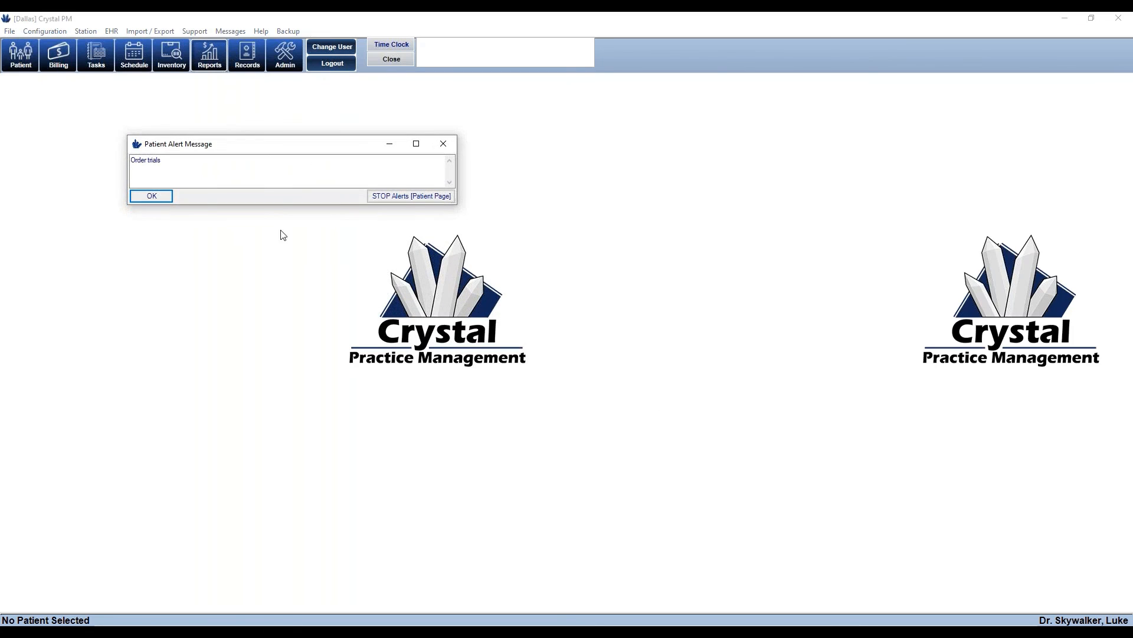
pyautogui.click(140, 197)
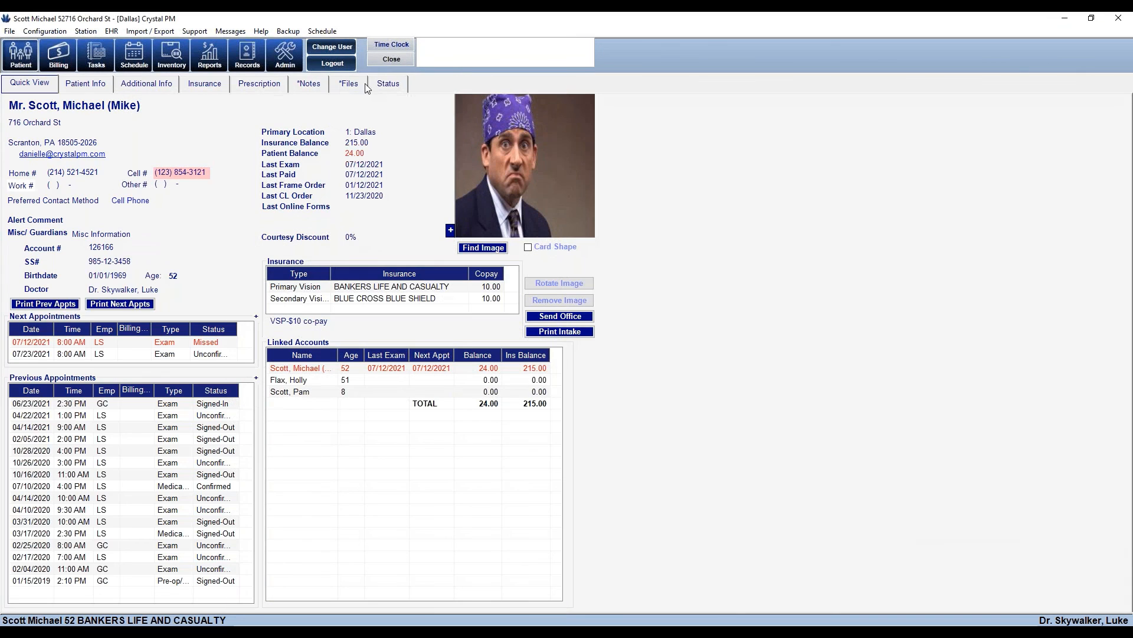
pyautogui.click(349, 86)
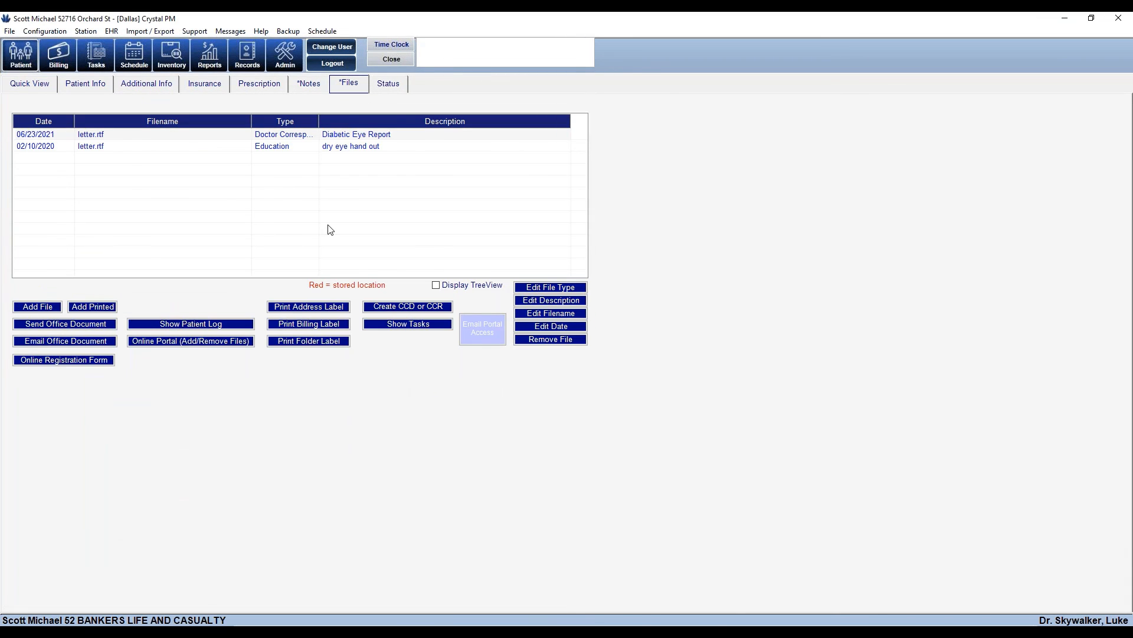
pyautogui.click(186, 329)
# Review the patient's activity log with a wider window and User column, then close the log and record
pyautogui.click(178, 324)
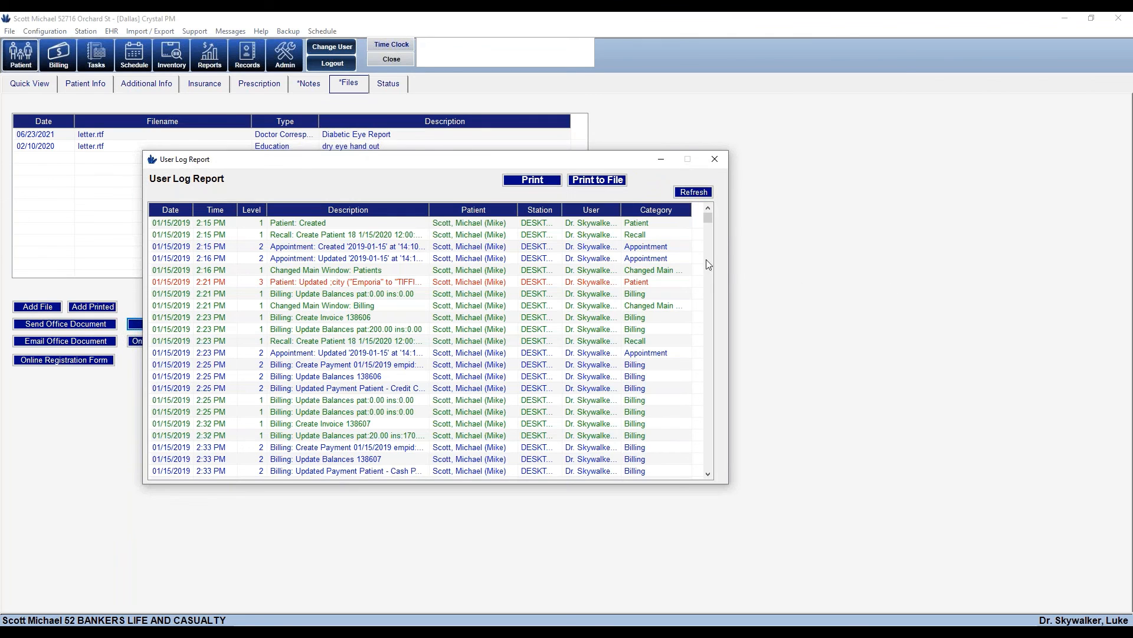
pyautogui.moveTo(706, 218); pyautogui.dragTo(727, 293)
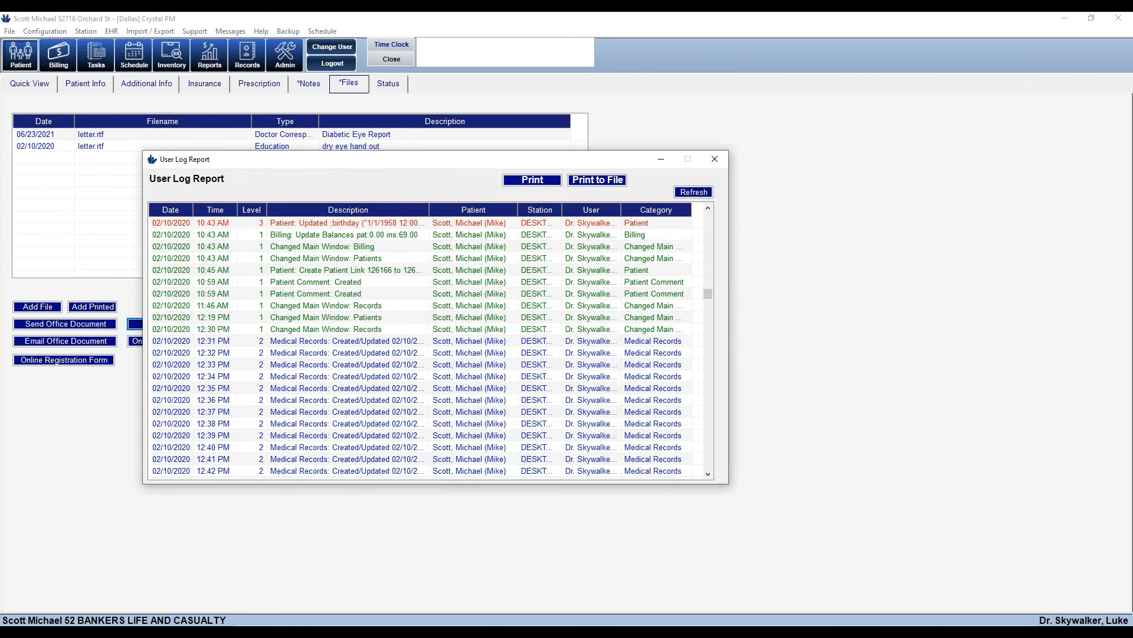
pyautogui.moveTo(728, 331); pyautogui.dragTo(891, 351)
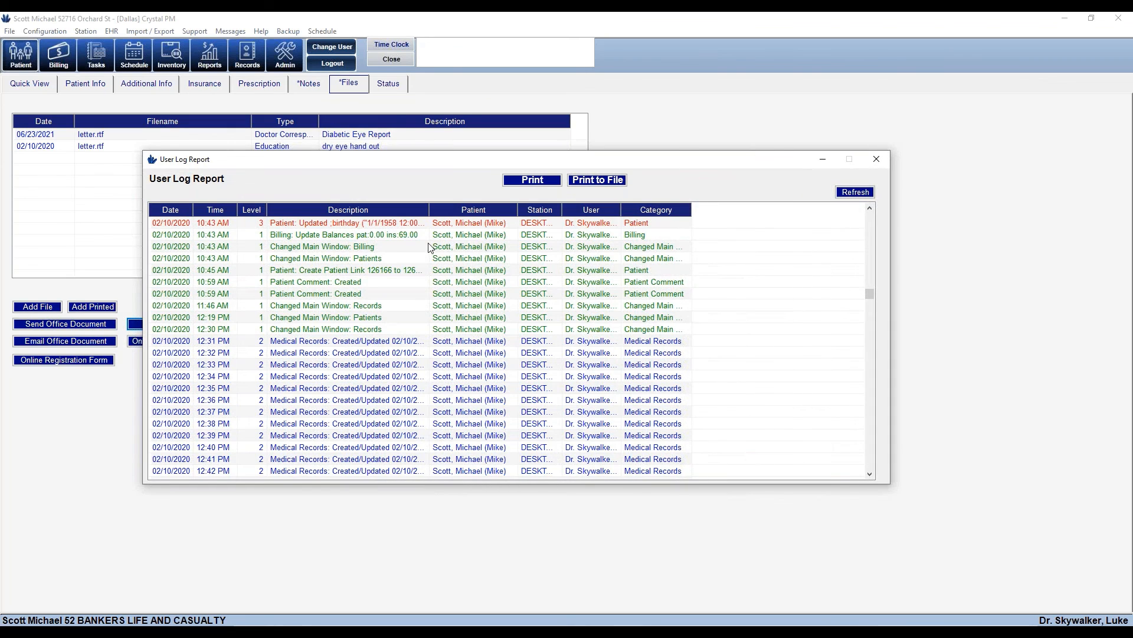
pyautogui.click(870, 208)
pyautogui.click(870, 208)
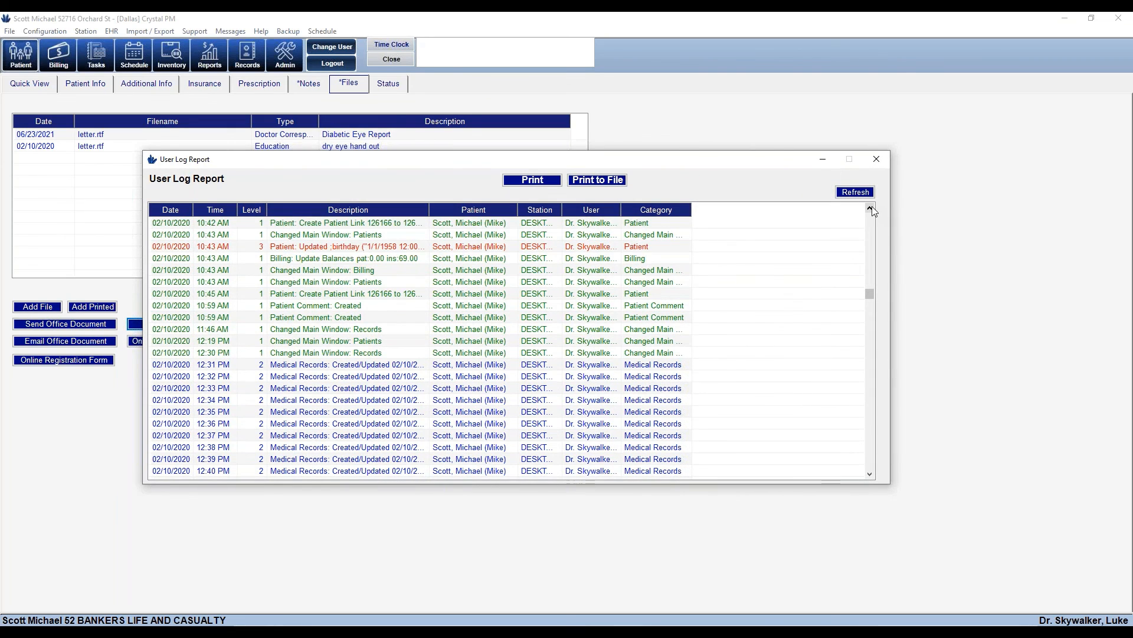
pyautogui.click(870, 208)
pyautogui.click(870, 208)
pyautogui.click(870, 208)
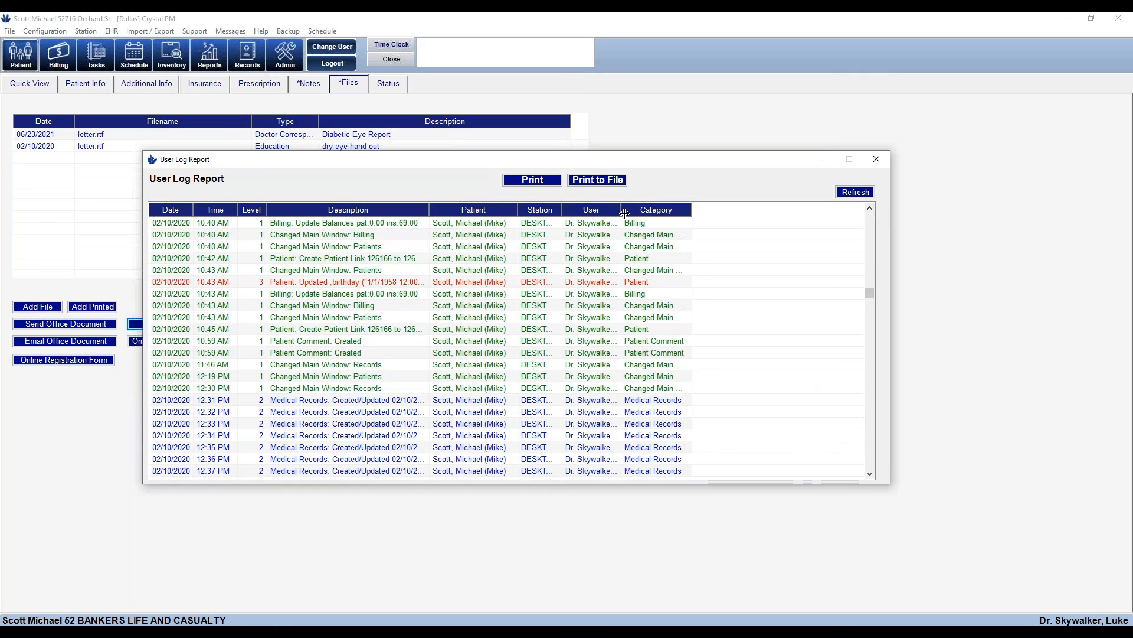
pyautogui.moveTo(623, 212); pyautogui.dragTo(694, 212)
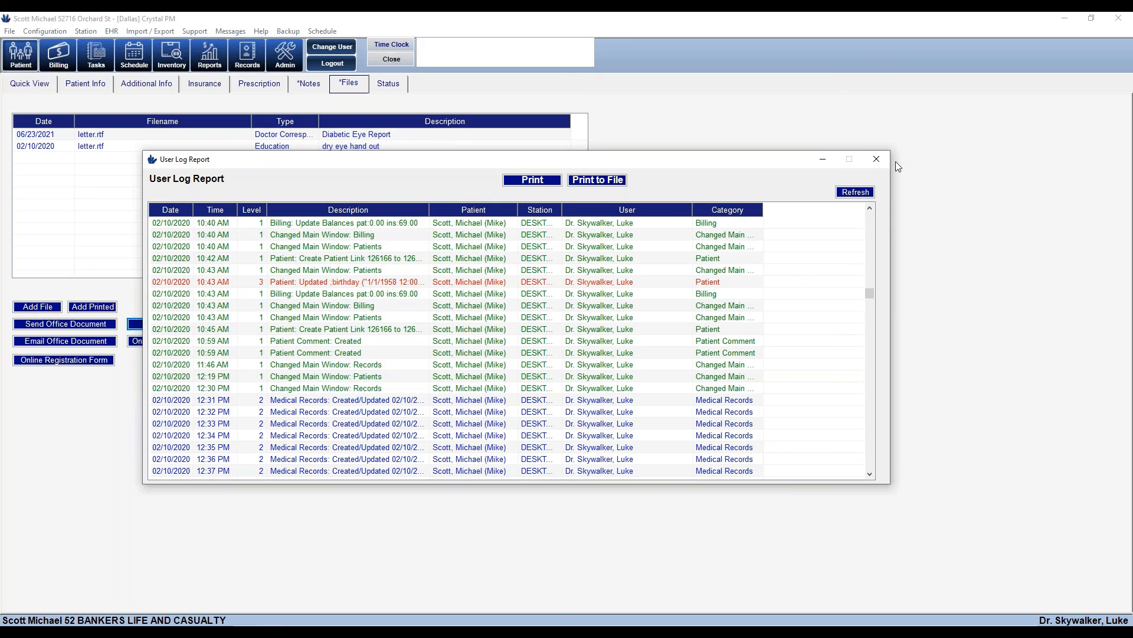
pyautogui.click(877, 159)
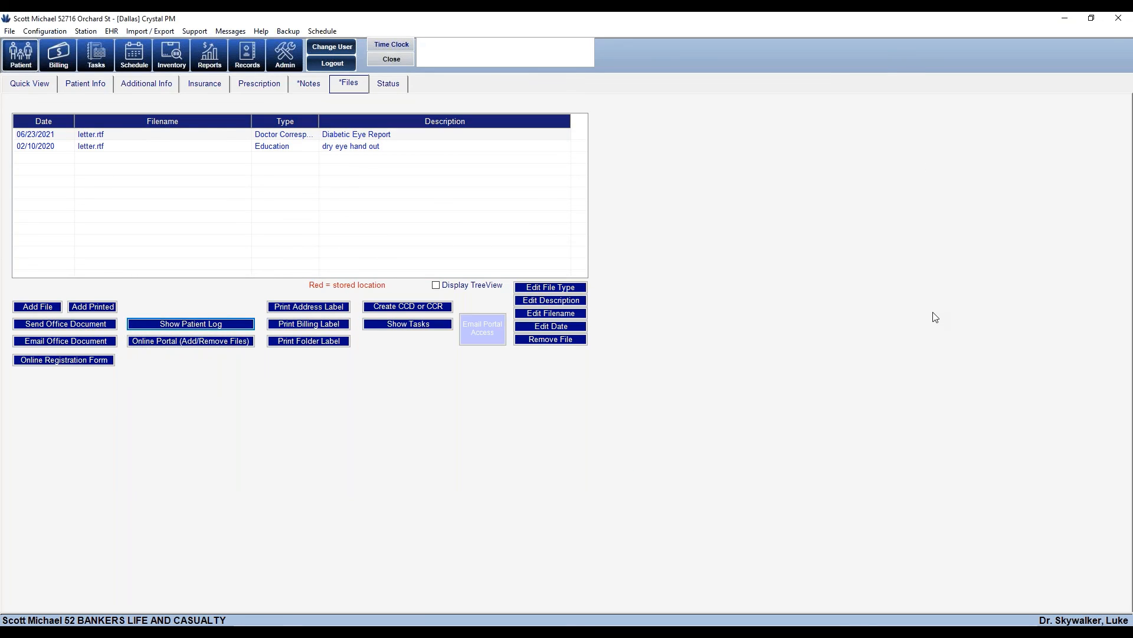
pyautogui.click(390, 60)
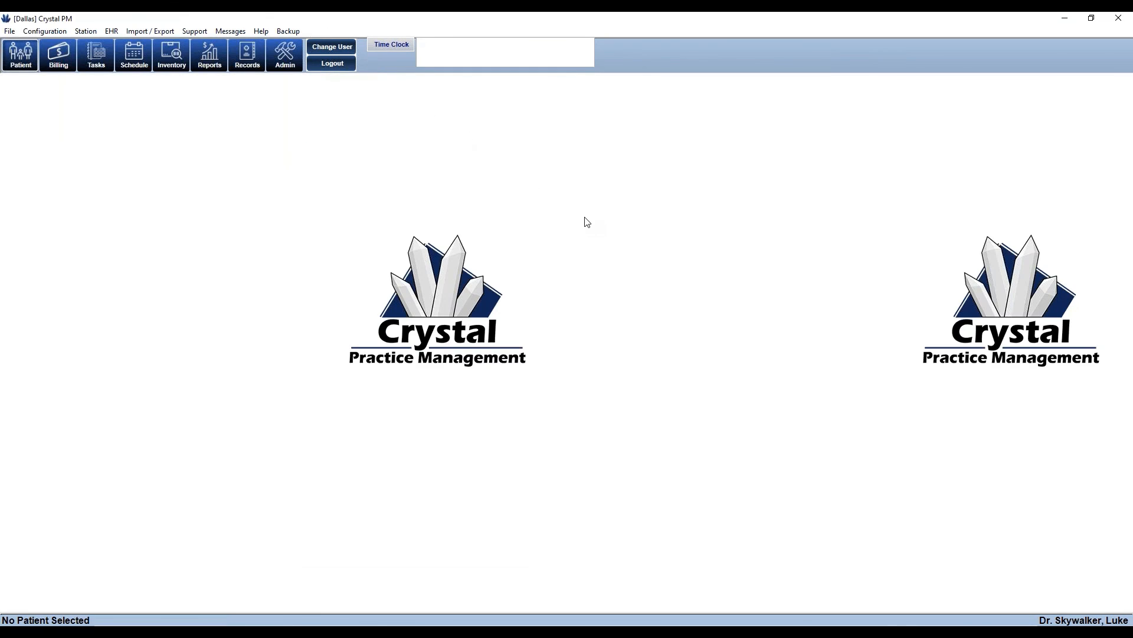